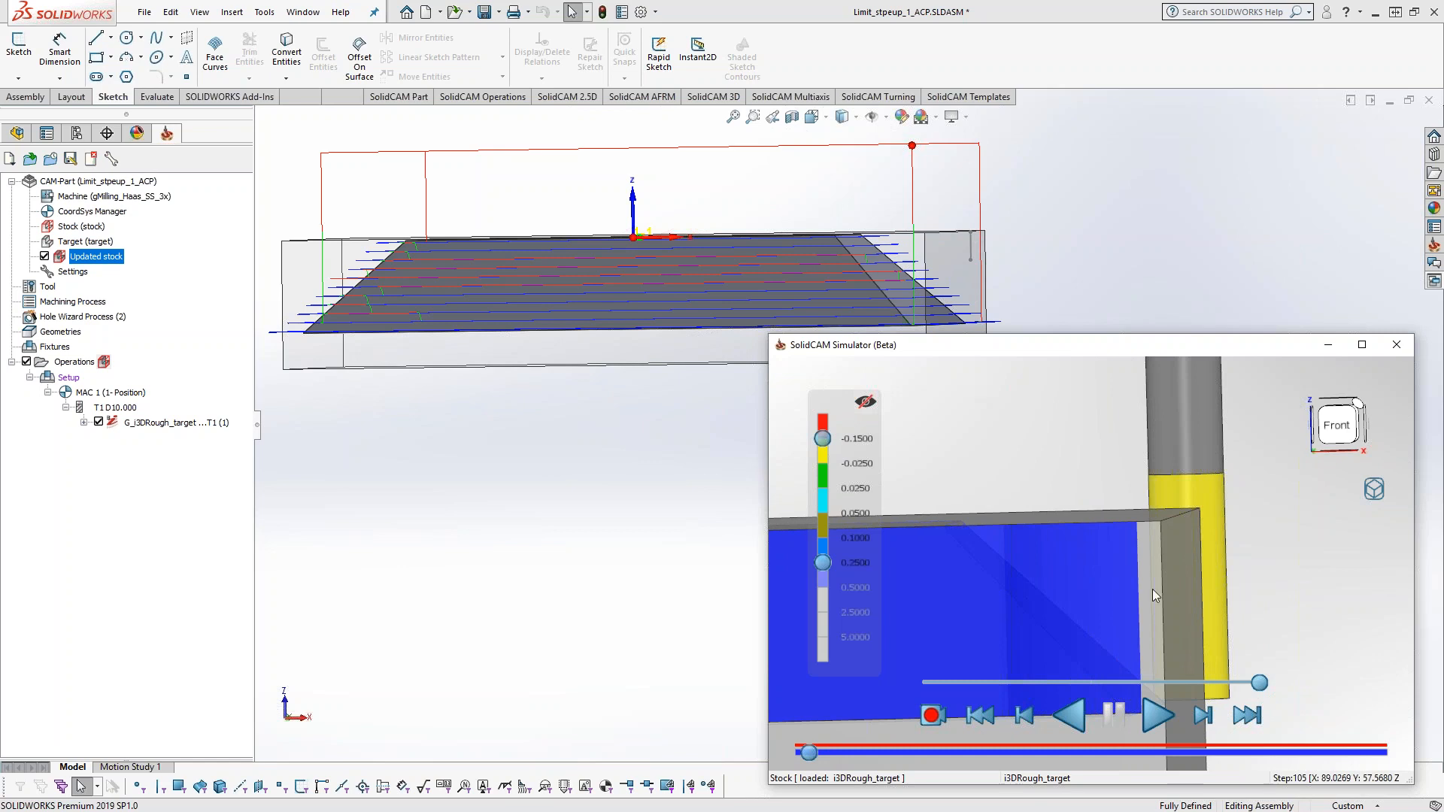
- Scrub through the i3DRough_target simulation to examine the initial roughing pass and the step-up cuts along the sloped wall
left_click_drag(805, 752, 916, 754)
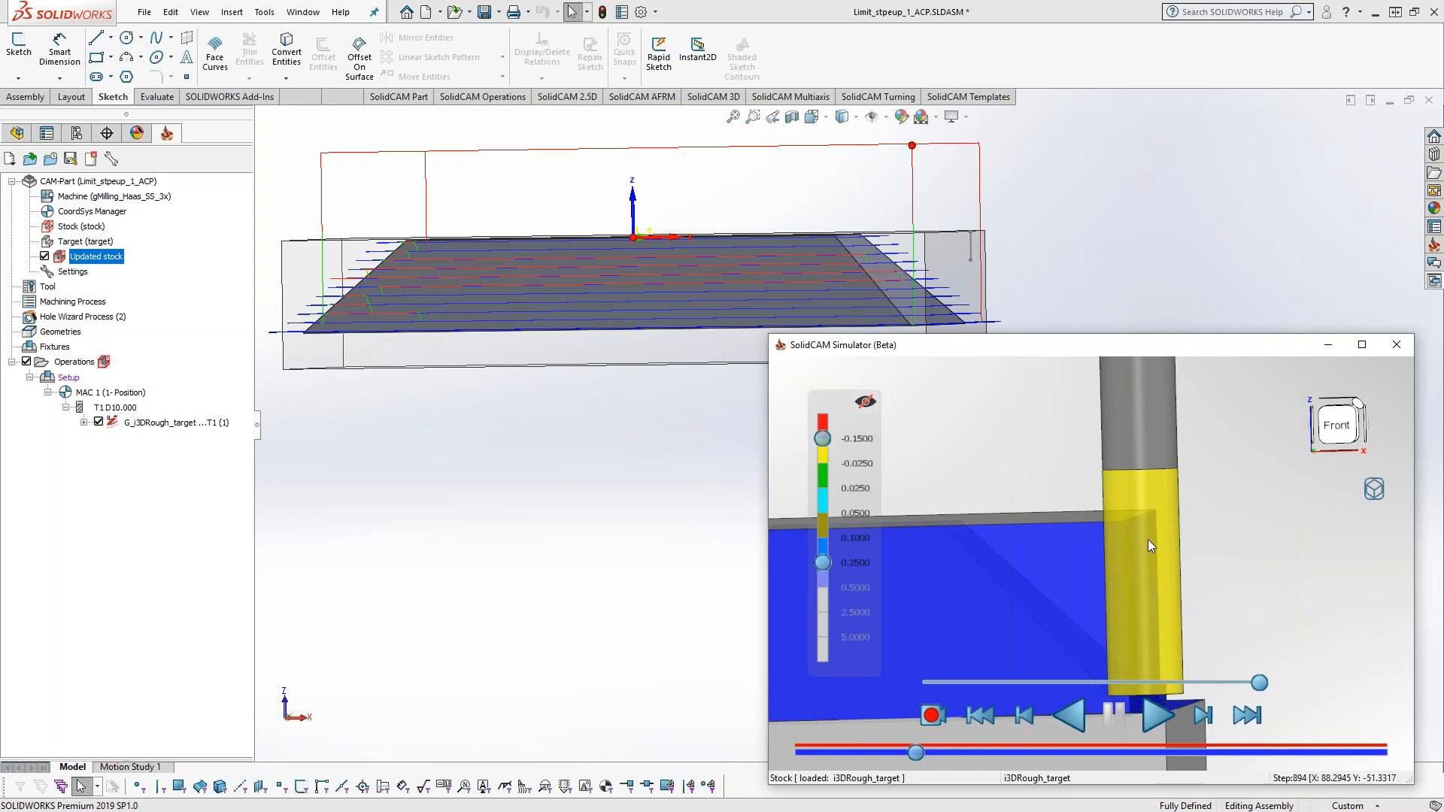
left_click_drag(917, 753, 1322, 775)
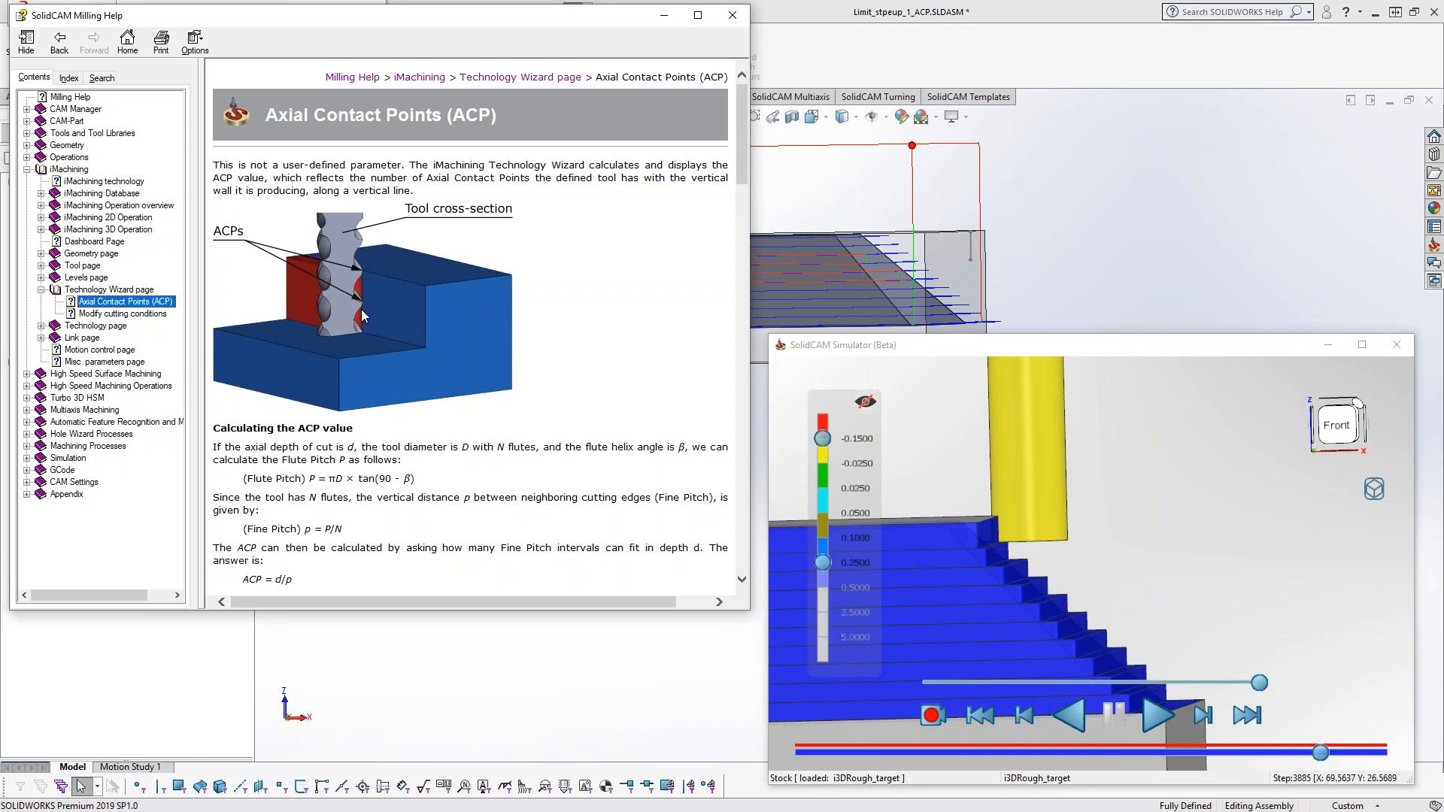
left_click(1125, 61)
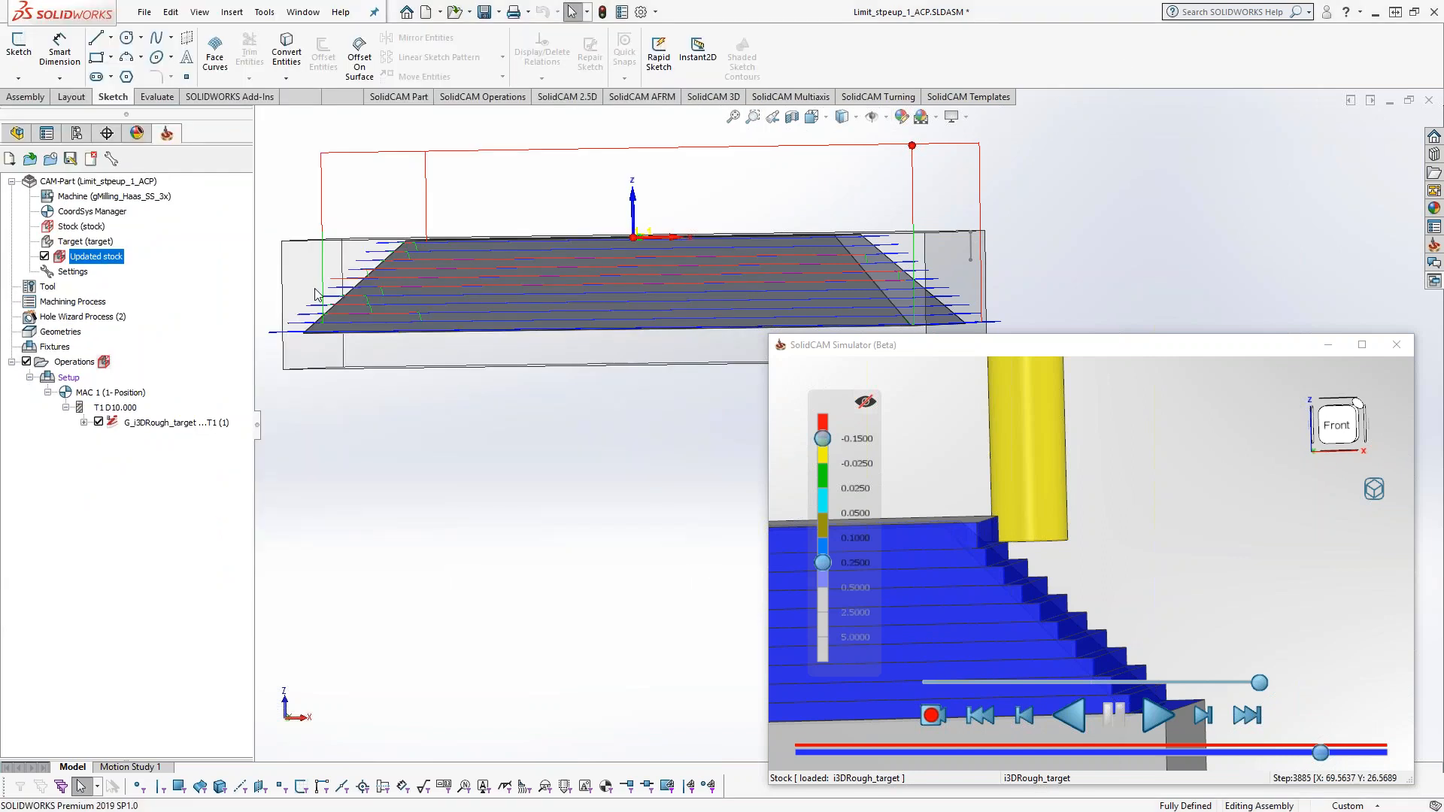
- Open the i3DRough_target operation and review its step down and ACP in the Technology Wizard and its rest rough settings
double_click(152, 426)
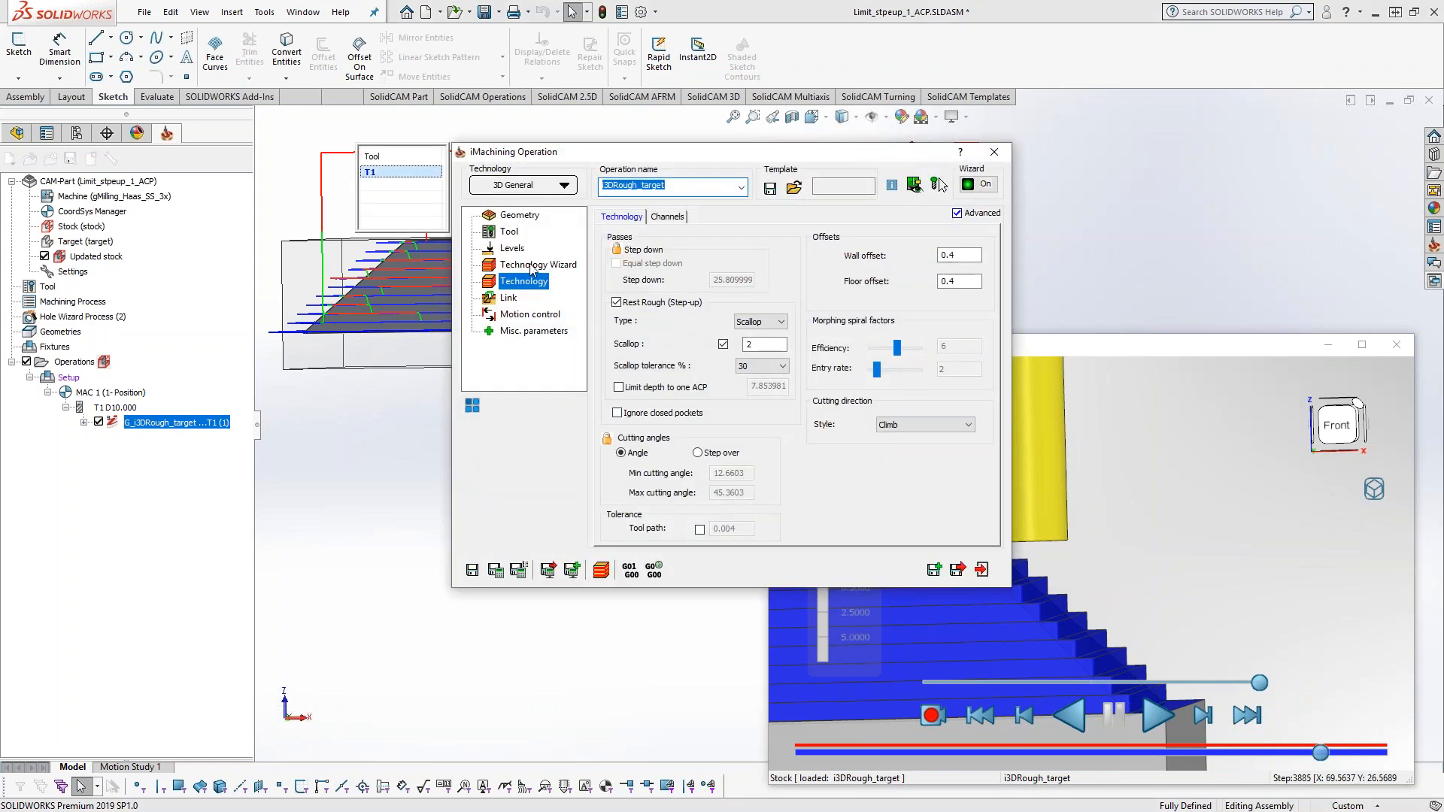
left_click(535, 268)
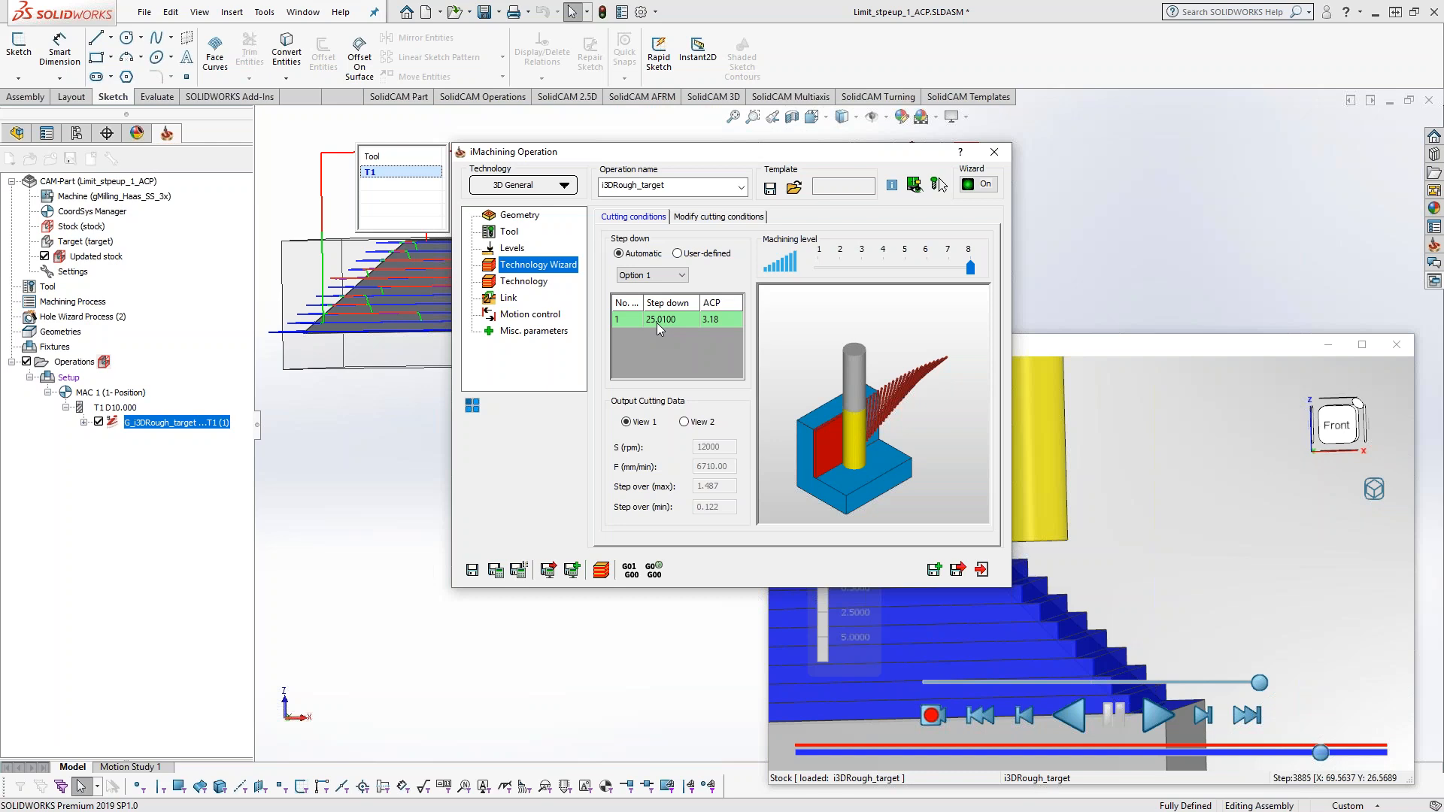
left_click(505, 282)
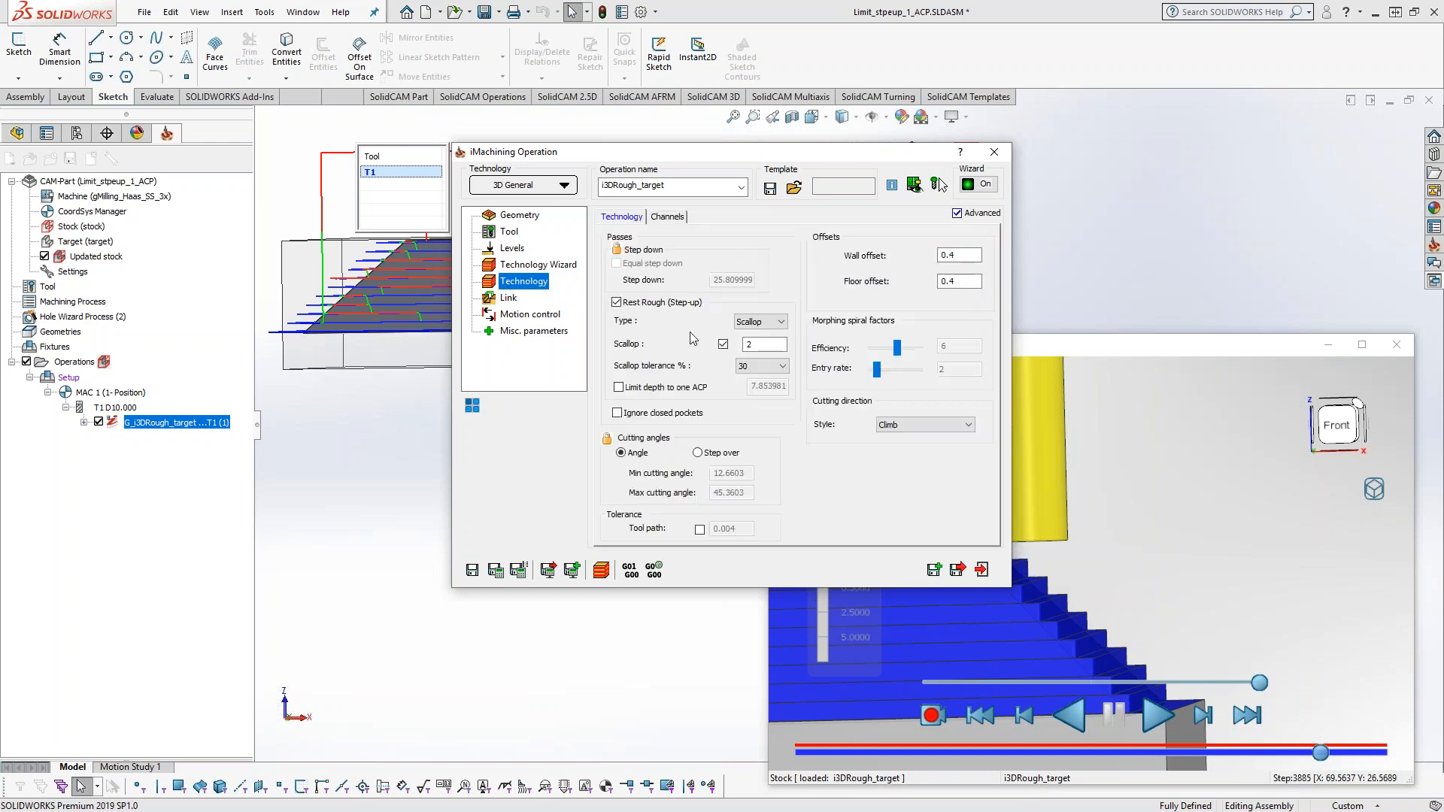
left_click(1100, 514)
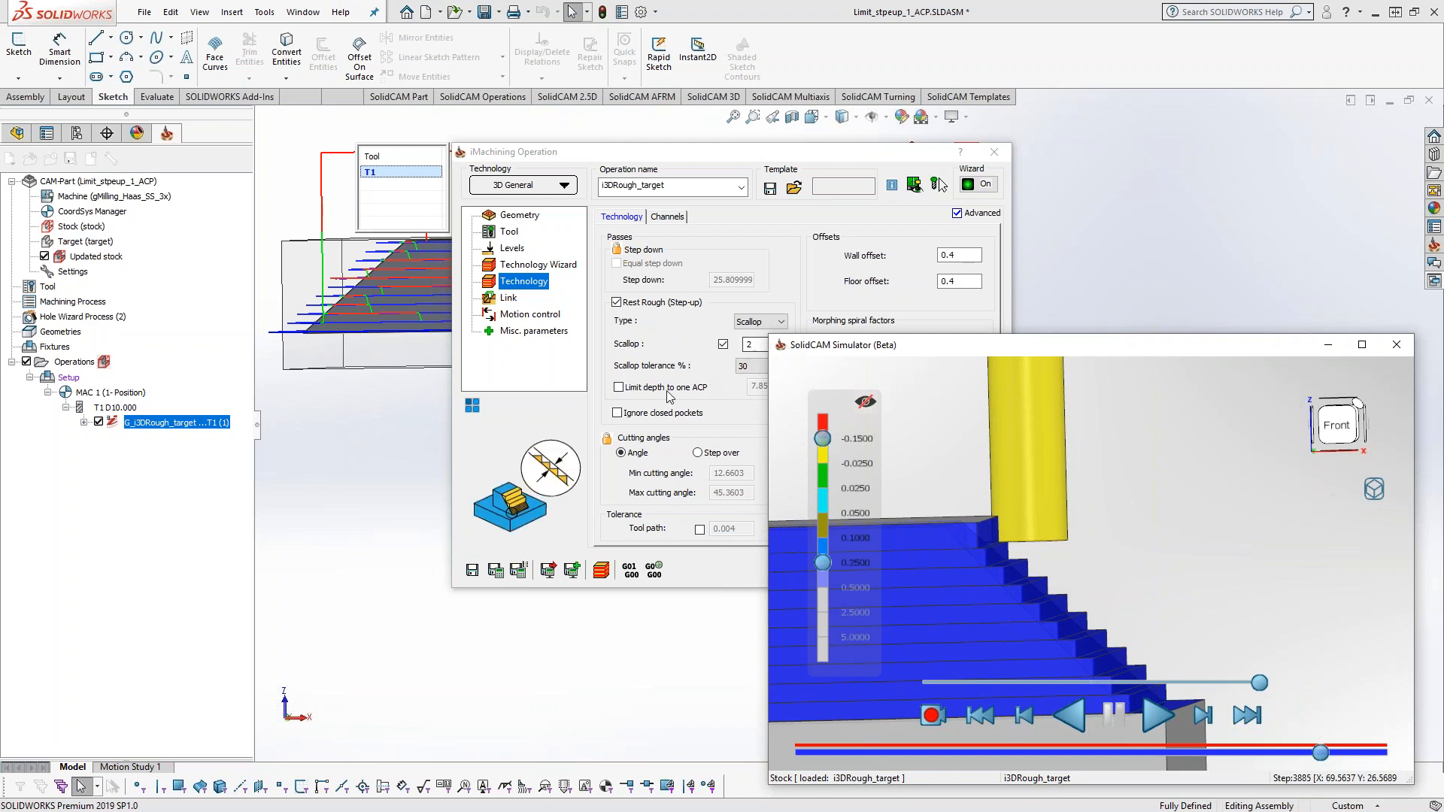
left_click(568, 430)
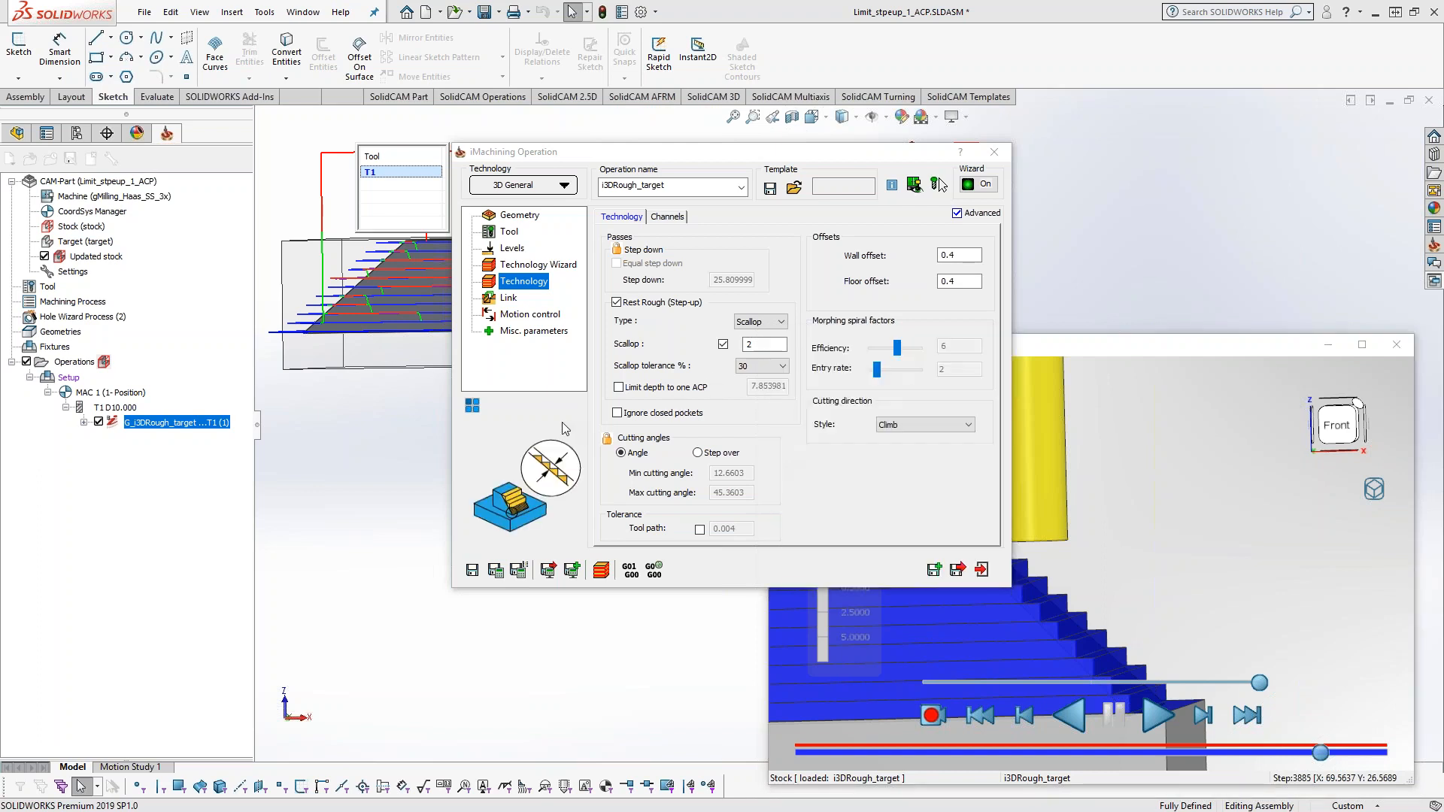
- Enable Limit depth to one ACP for the step-up, recalculate the operation, and check the tool path on the model
left_click(642, 389)
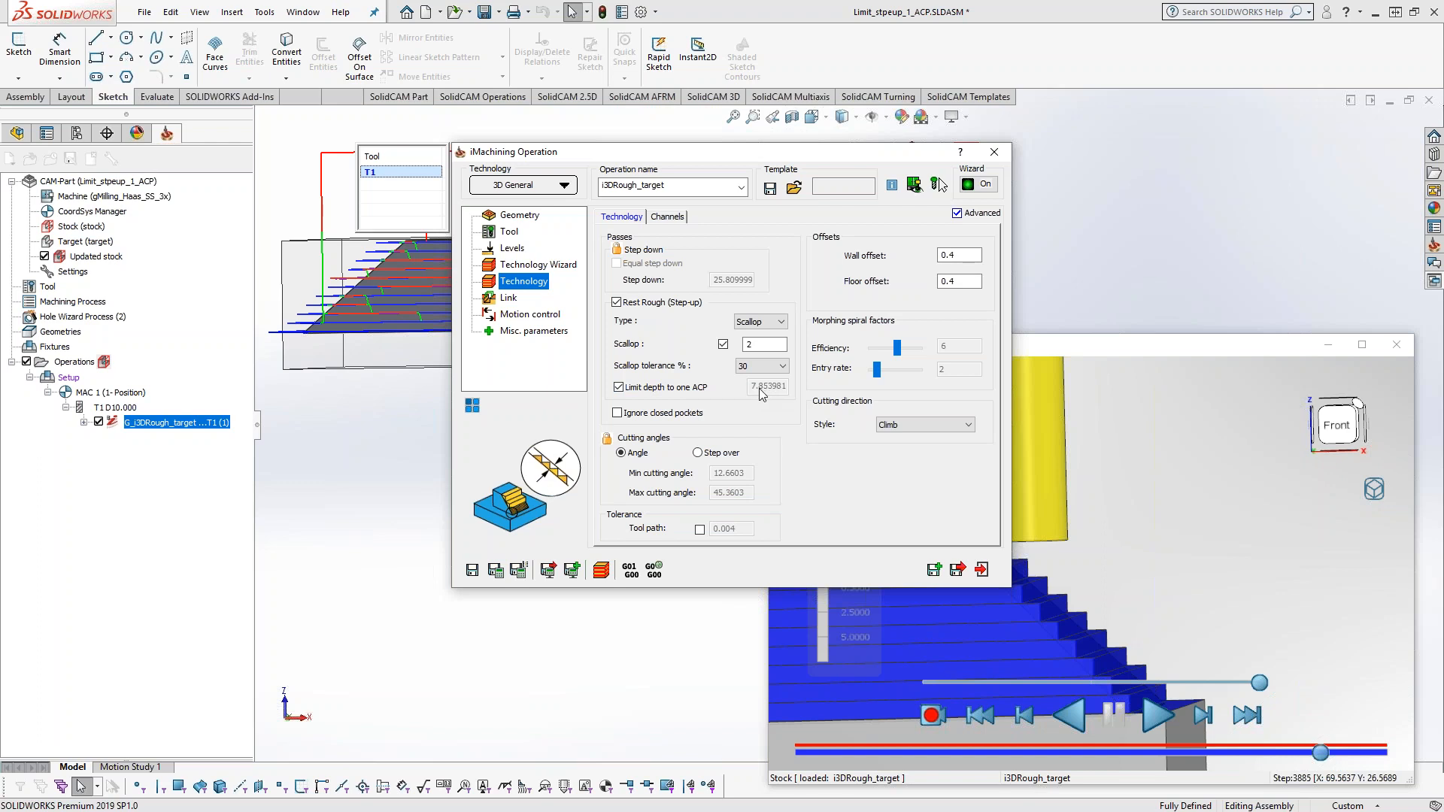
left_click(496, 571)
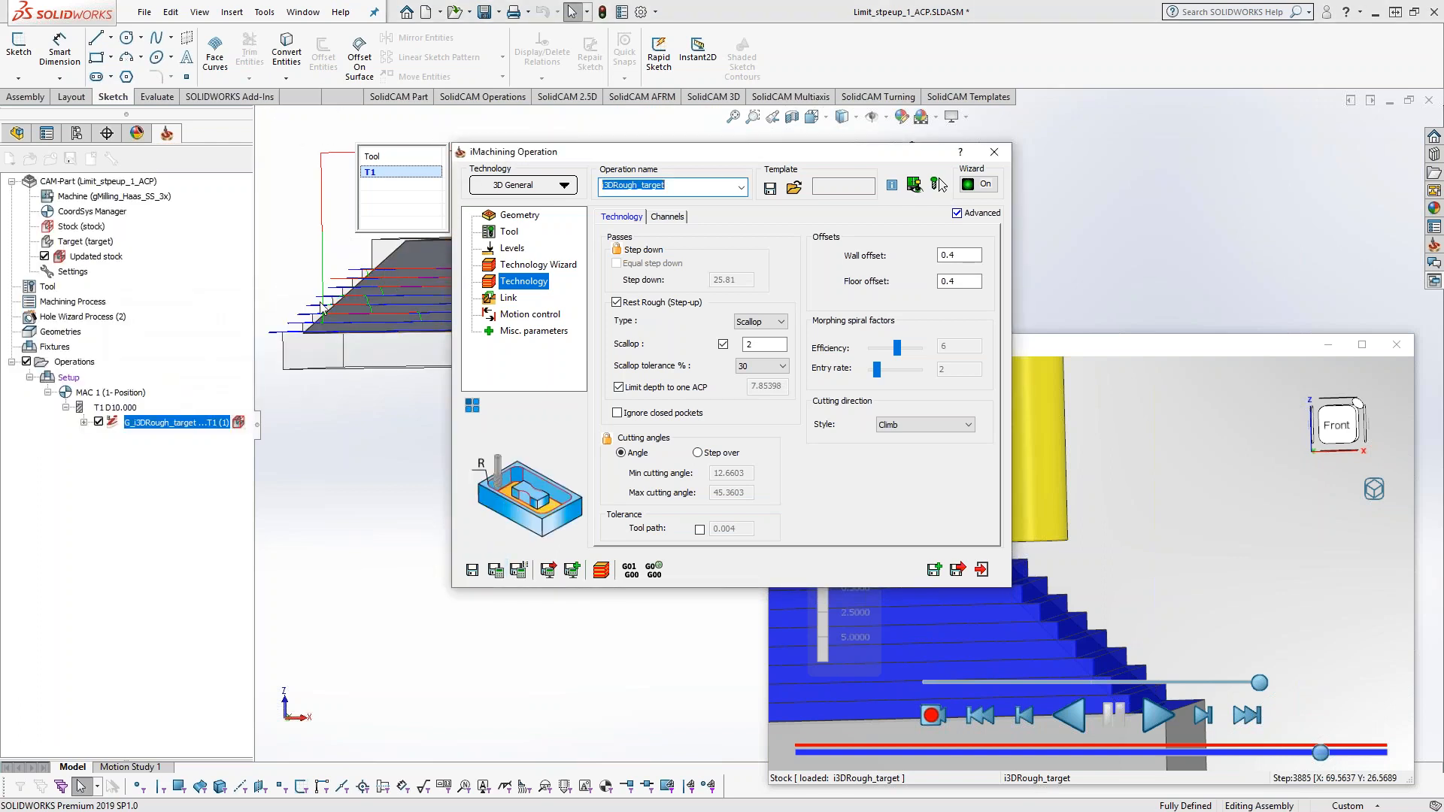
double_click(534, 152)
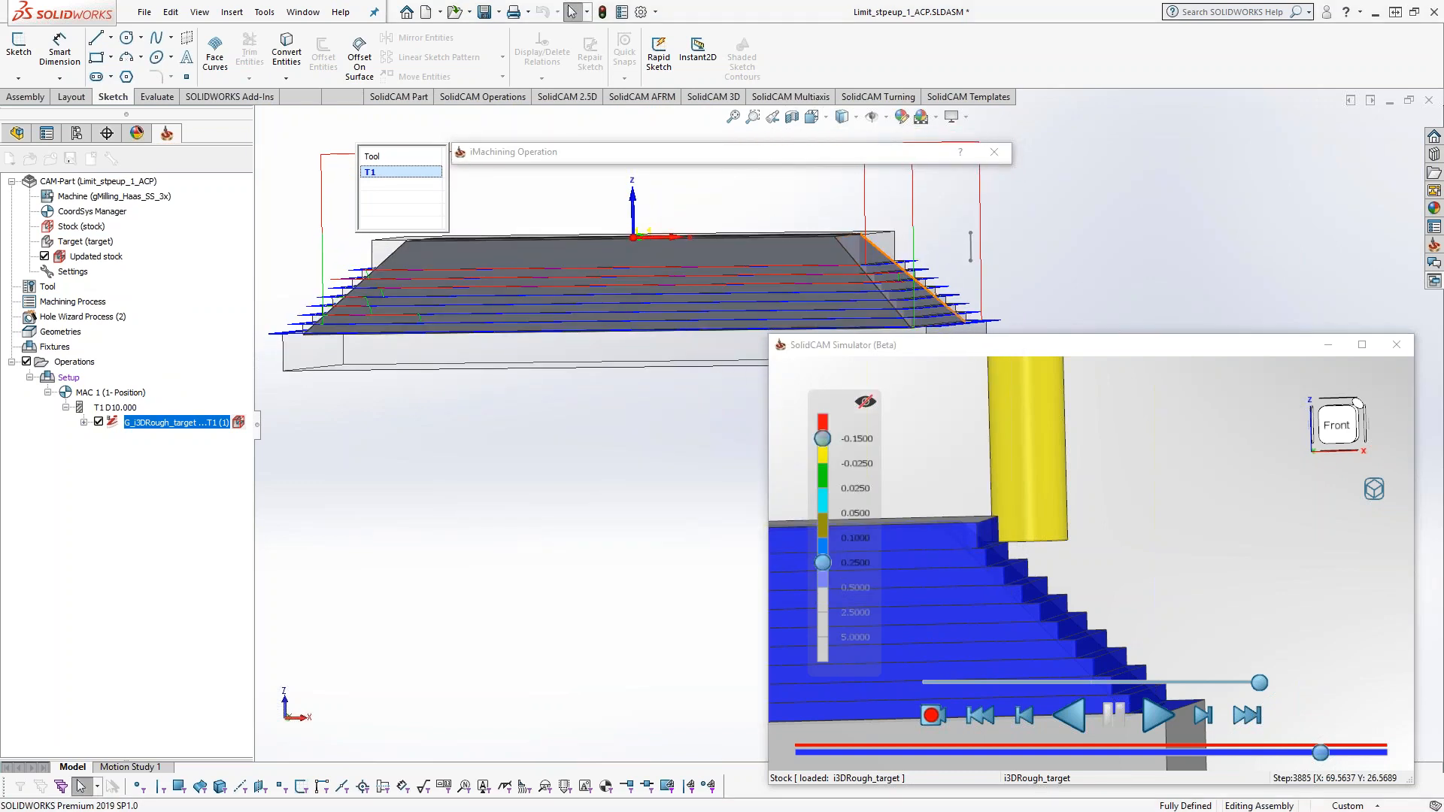
double_click(820, 158)
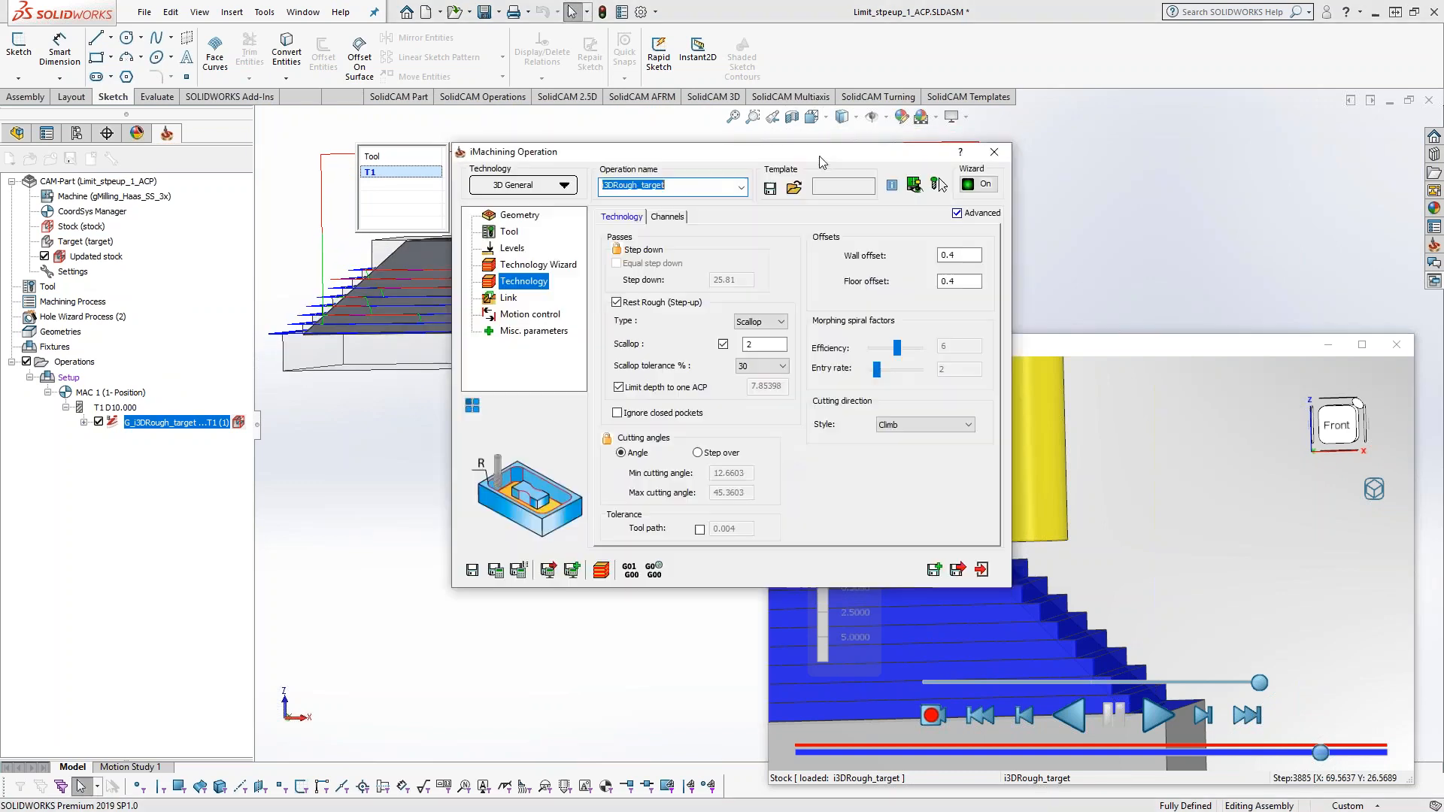
- Simulate the recalculated roughing operation and examine the remaining step-up cuts on the sloped walls from the front
left_click(601, 571)
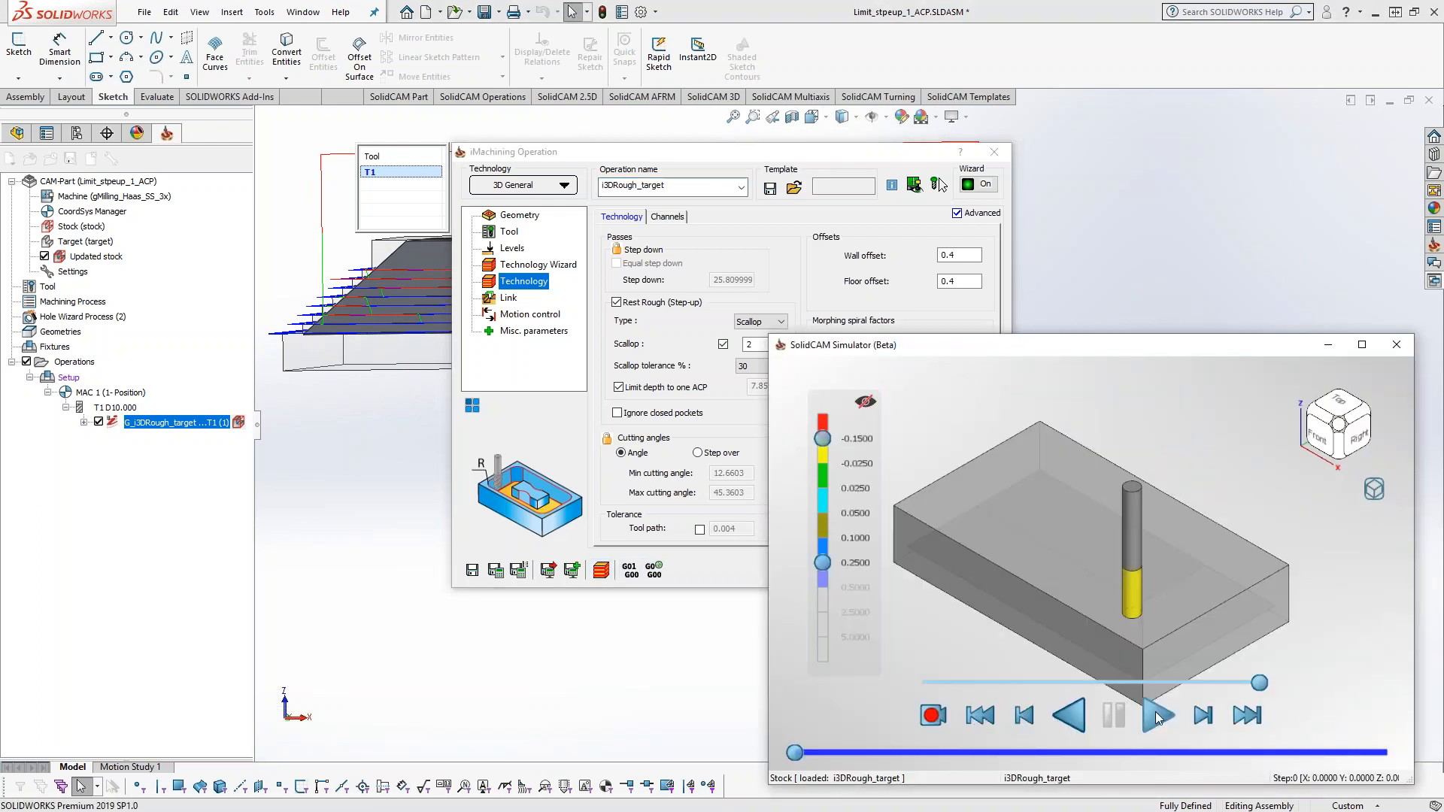
left_click(1157, 715)
left_click_drag(1077, 648, 1075, 616)
middle_click_drag(1076, 616, 1143, 563)
scroll(1098, 551, "up", 4)
scroll(1085, 555, "up", 2)
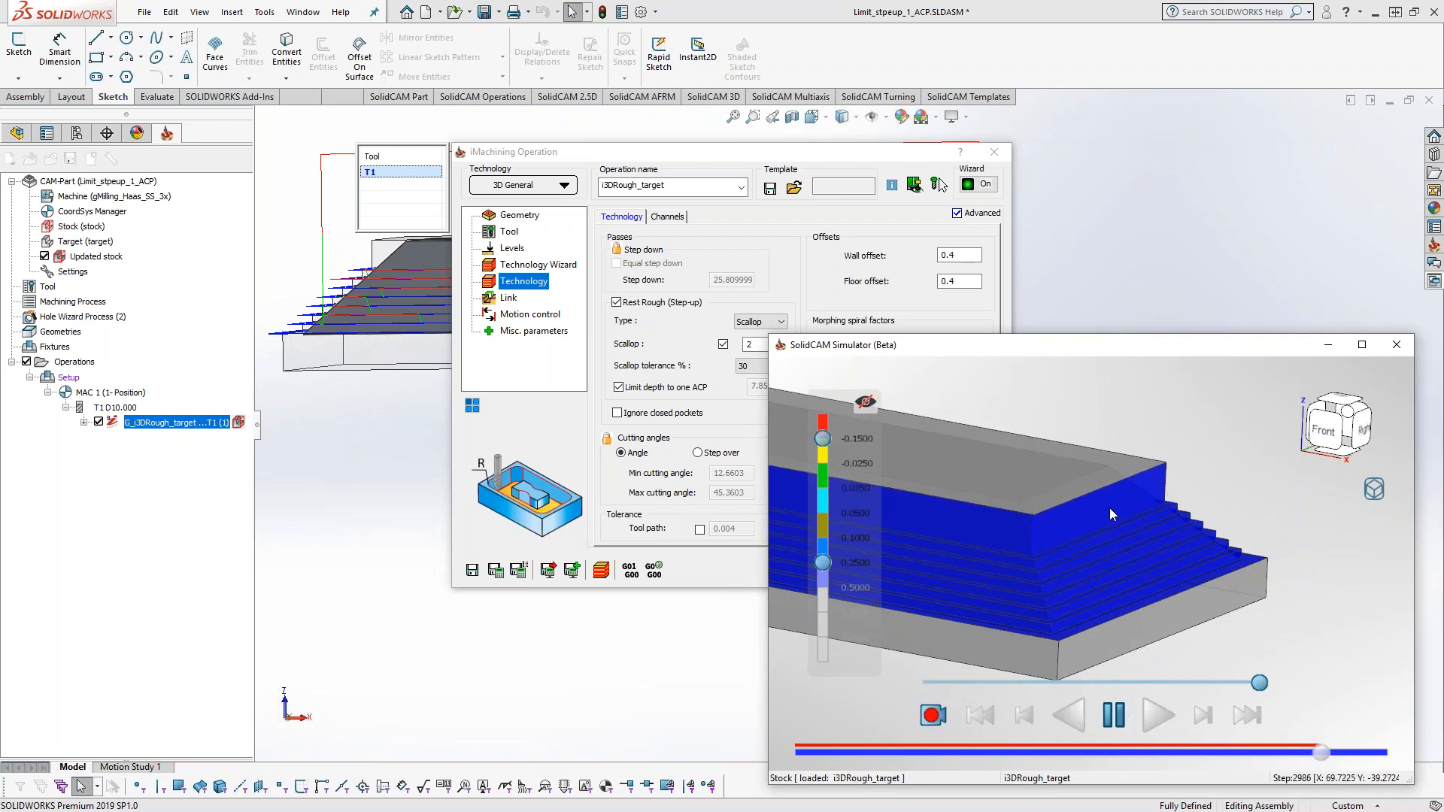
left_click_drag(1113, 508, 1154, 494)
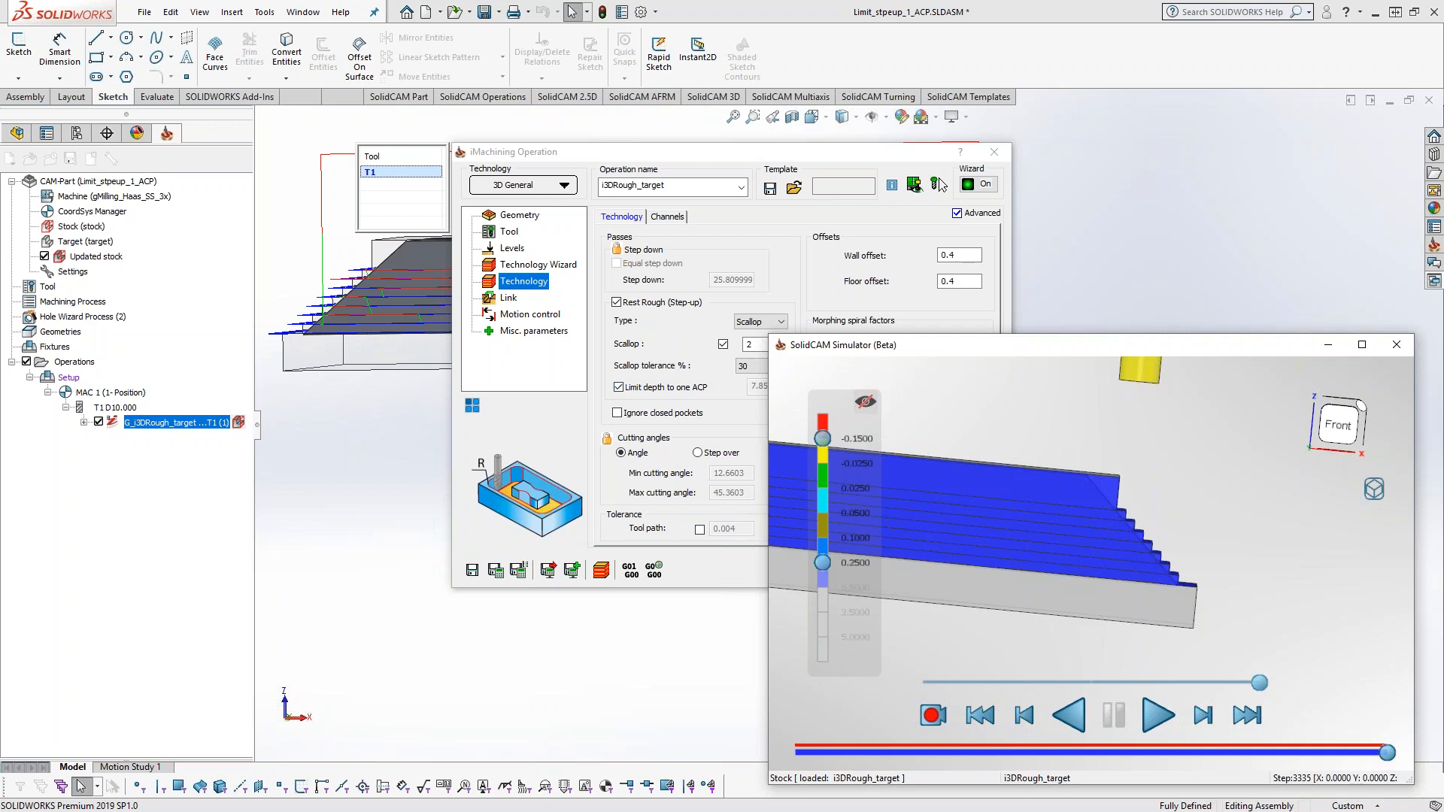
- Switch to the PowerPoint presentation SolidCAM_2019_SP1_Whats_New and go to slide 15 on iMachining feature recognition
left_click(940, 180)
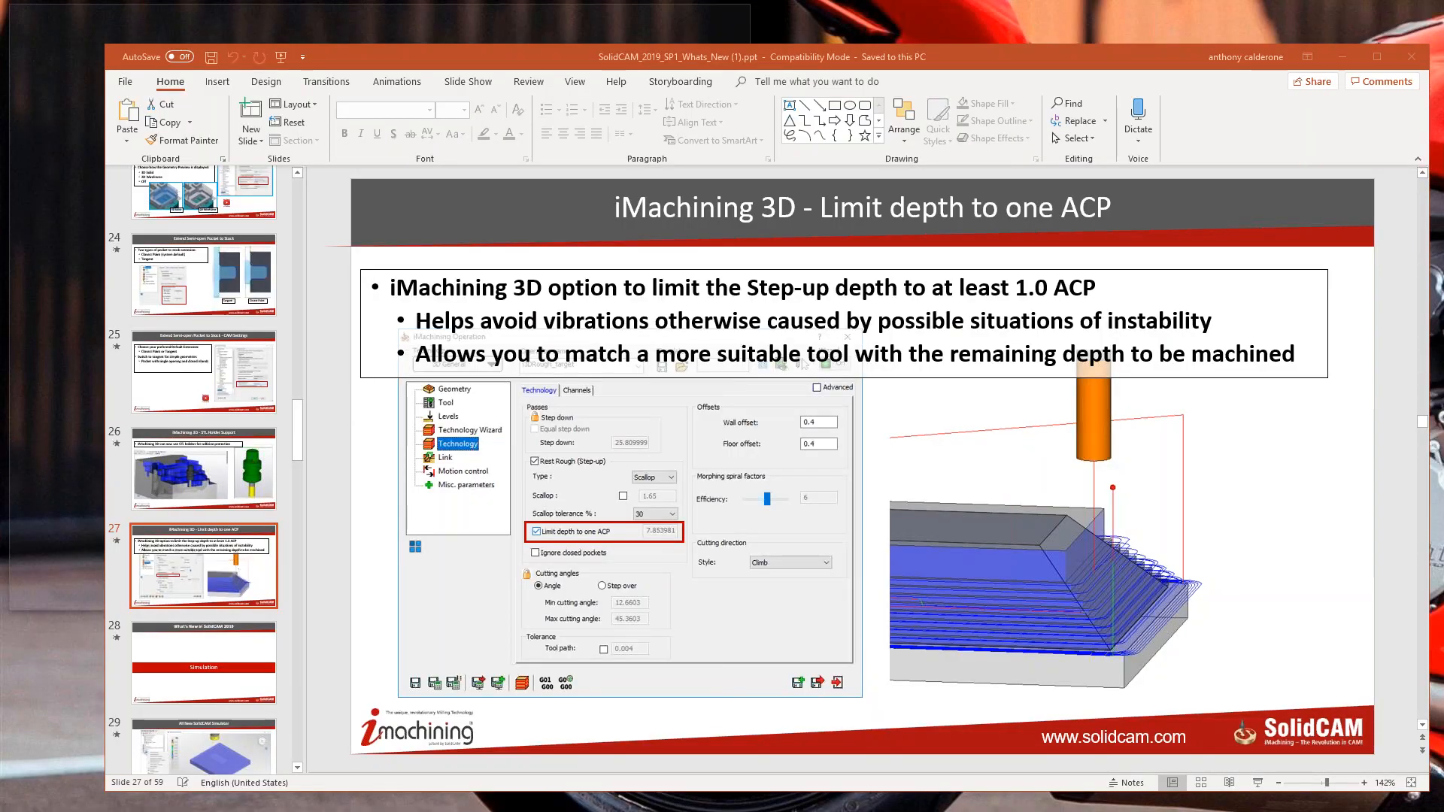
scroll(238, 533, "up", 8)
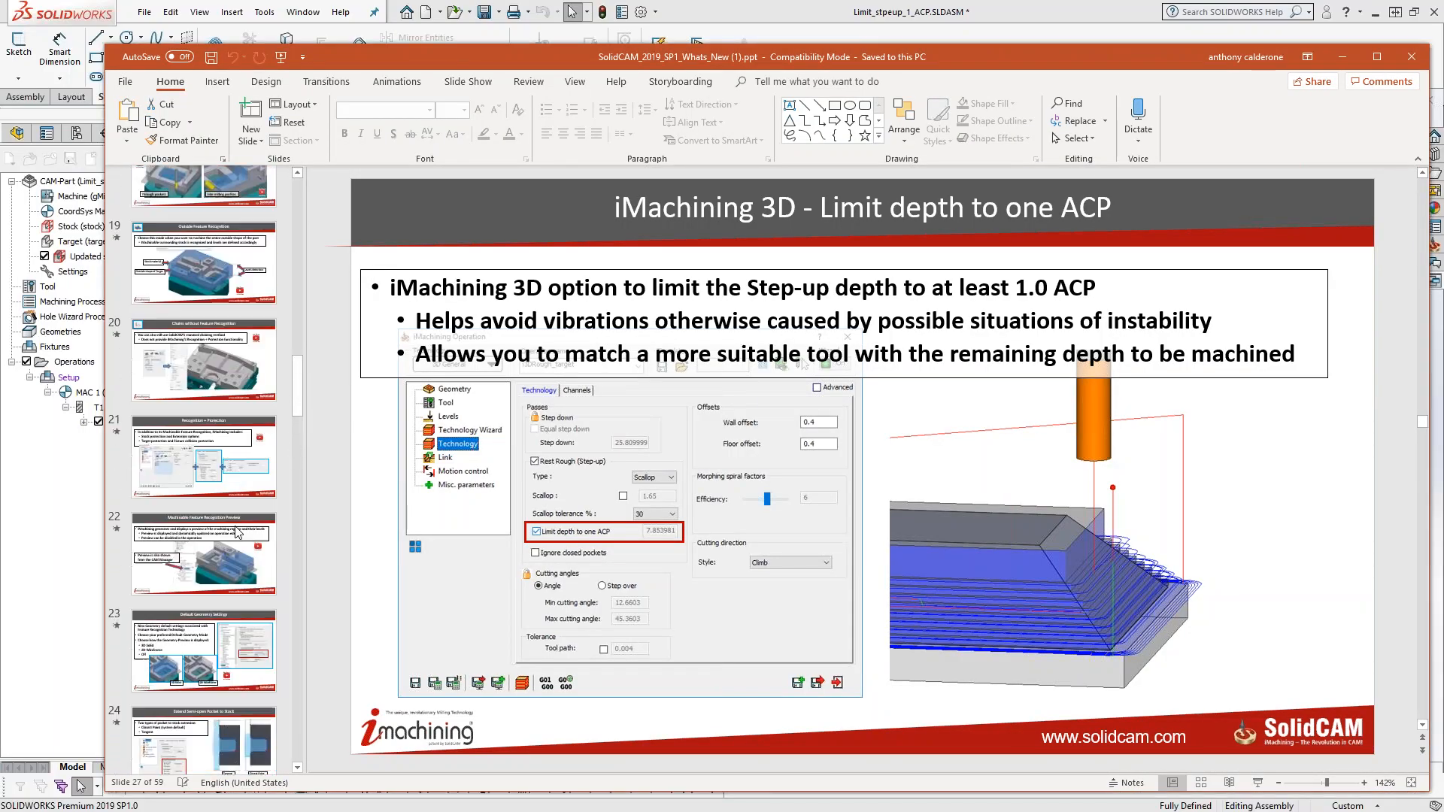
scroll(238, 533, "up", 8)
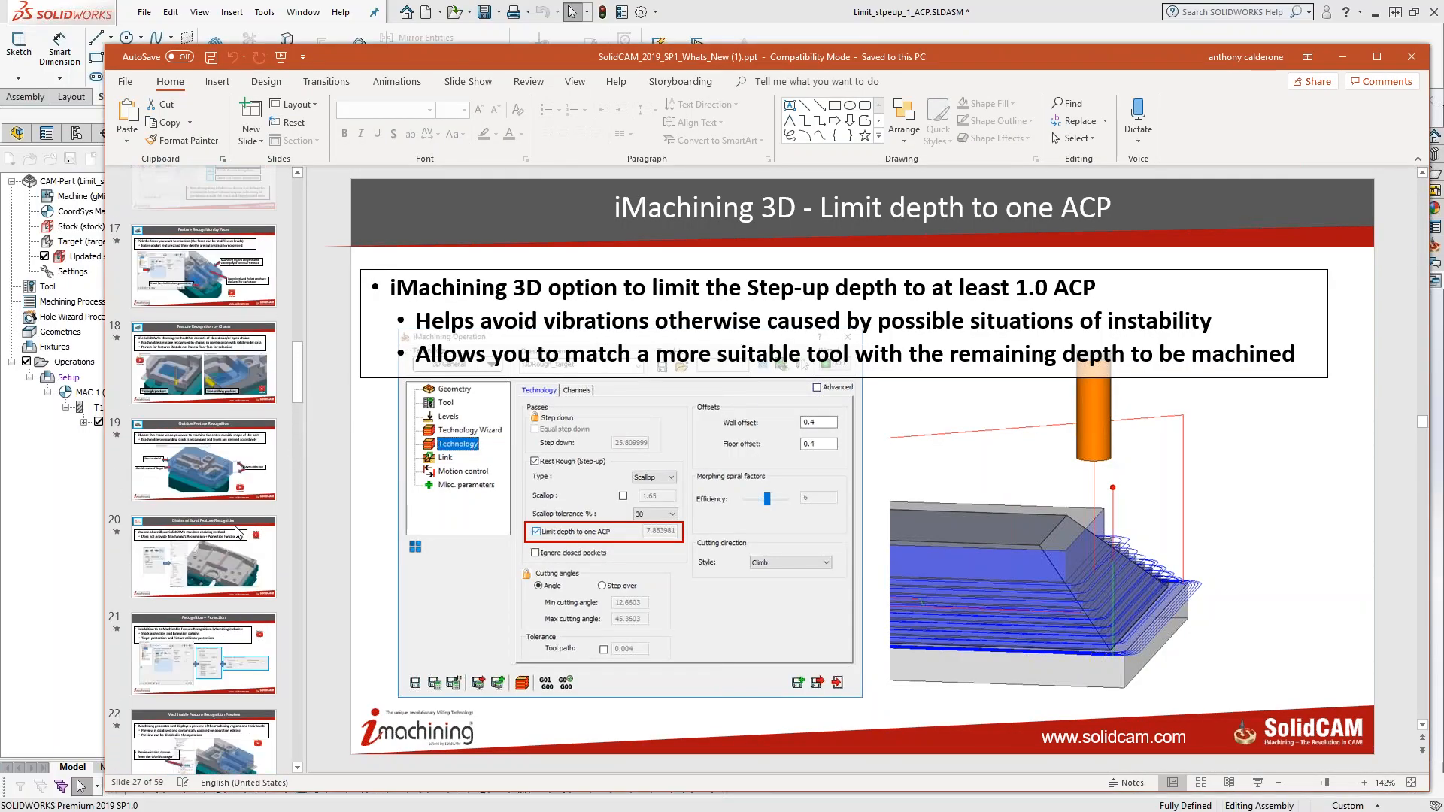
left_click(220, 459)
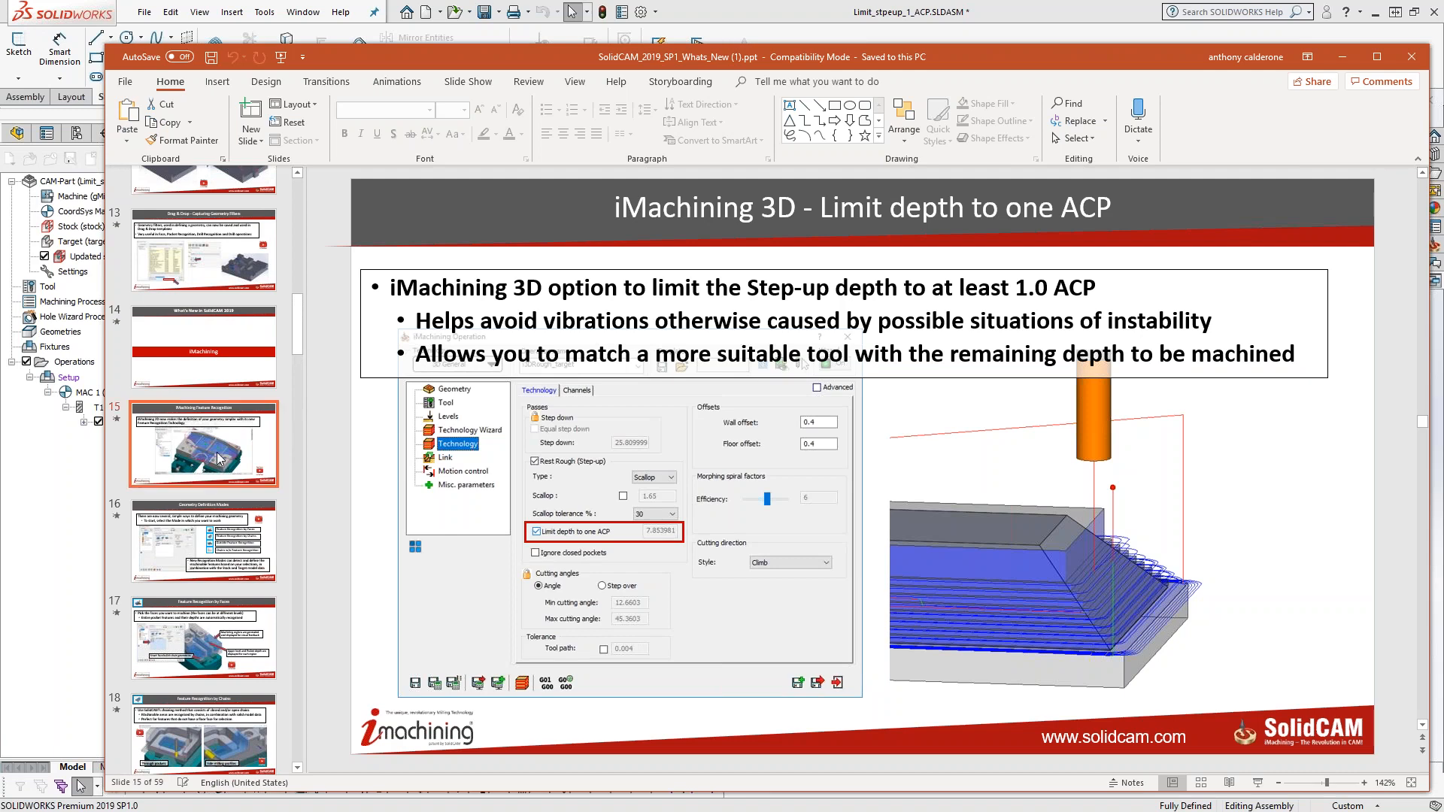
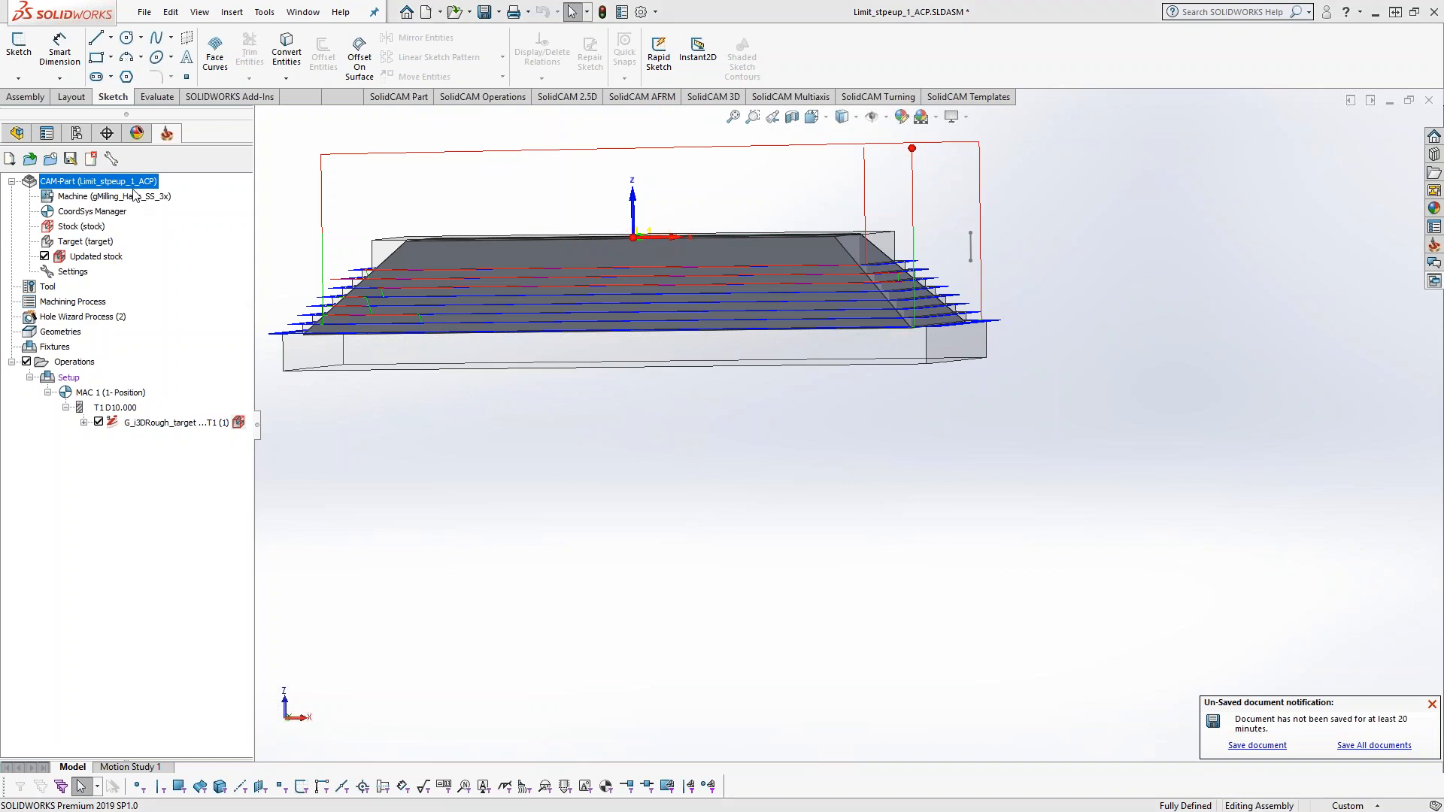
- Close the Limit_stpeup_1_ACP CAM-Part and open the recent CAM-Part iMachining_feature_recognition_clean2
right_click(135, 184)
left_click(212, 268)
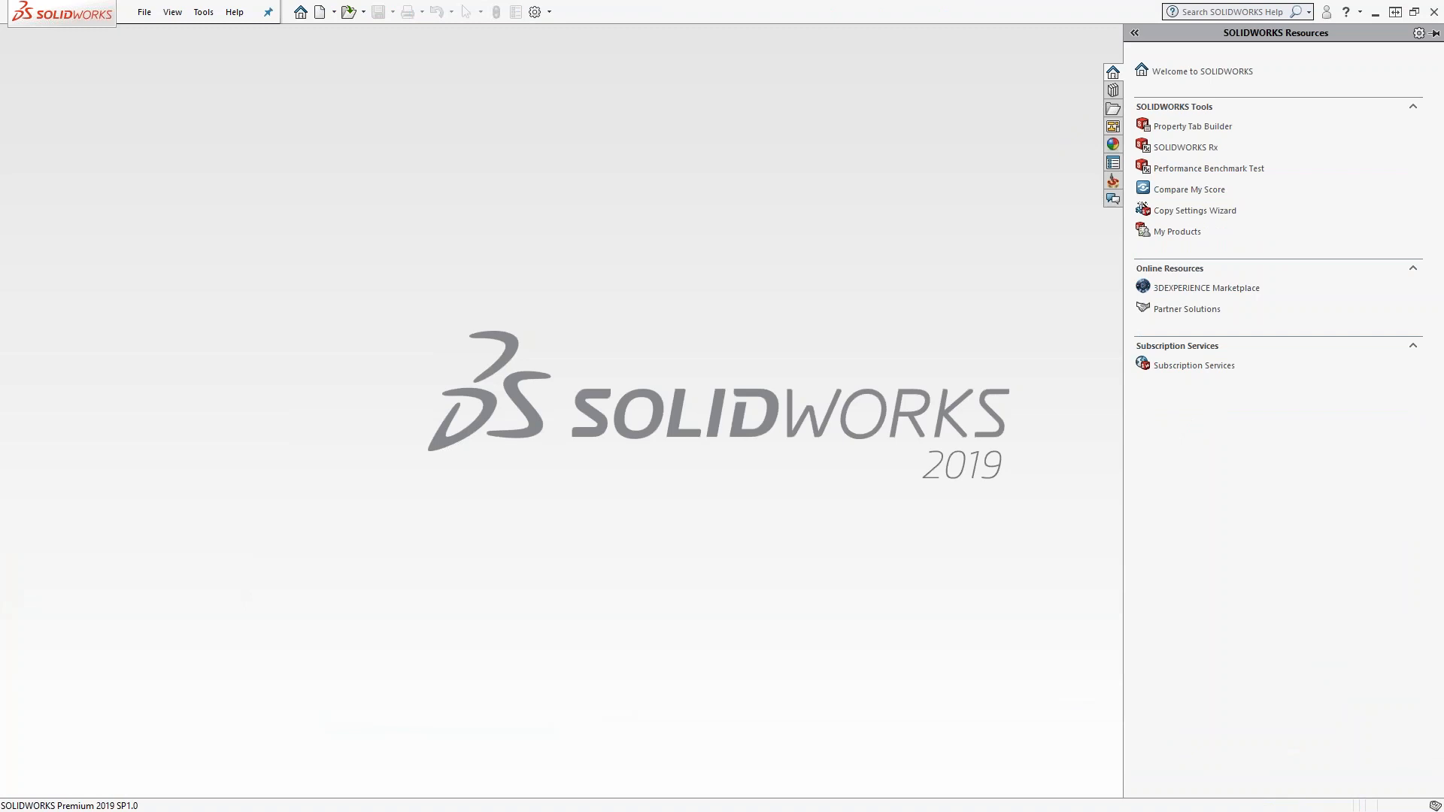
left_click(1113, 182)
left_click(1222, 599)
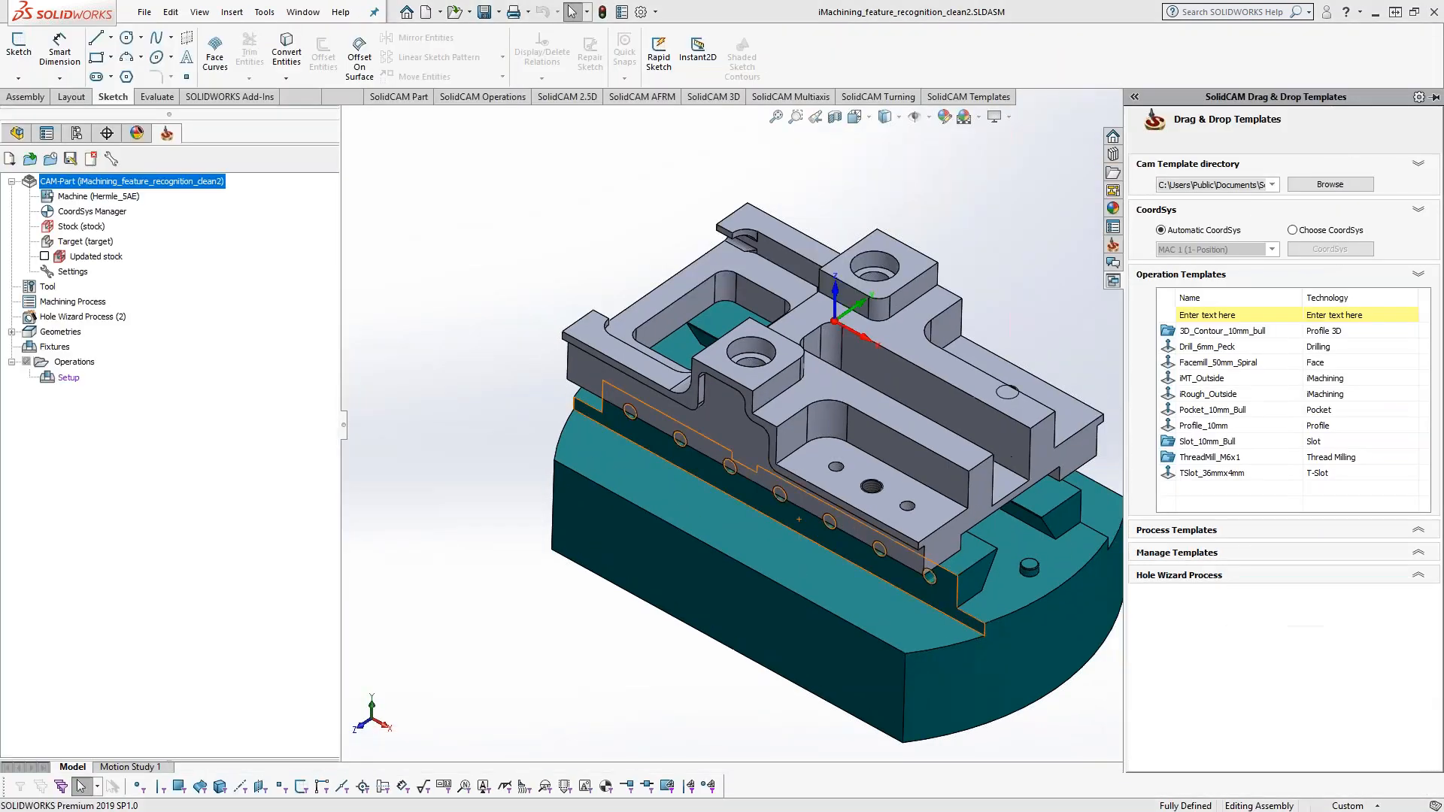
left_click(498, 426)
middle_click_drag(793, 372, 743, 372, "ctrl")
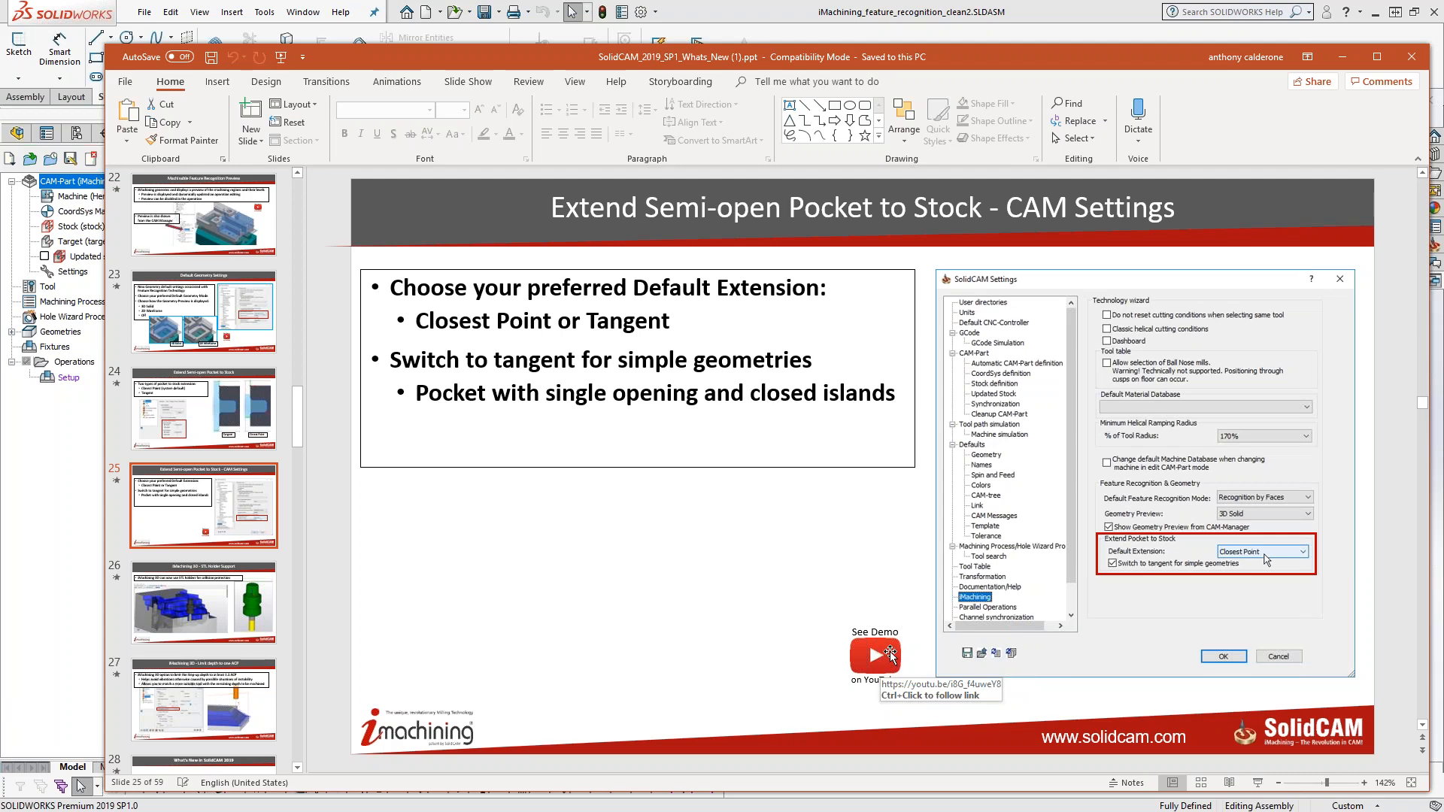
- Review the PowerPoint slides on Recognition + Protection, Chains without Feature Recognition, and Feature Recognition by Faces, and return to SOLIDWORKS
left_click(224, 352)
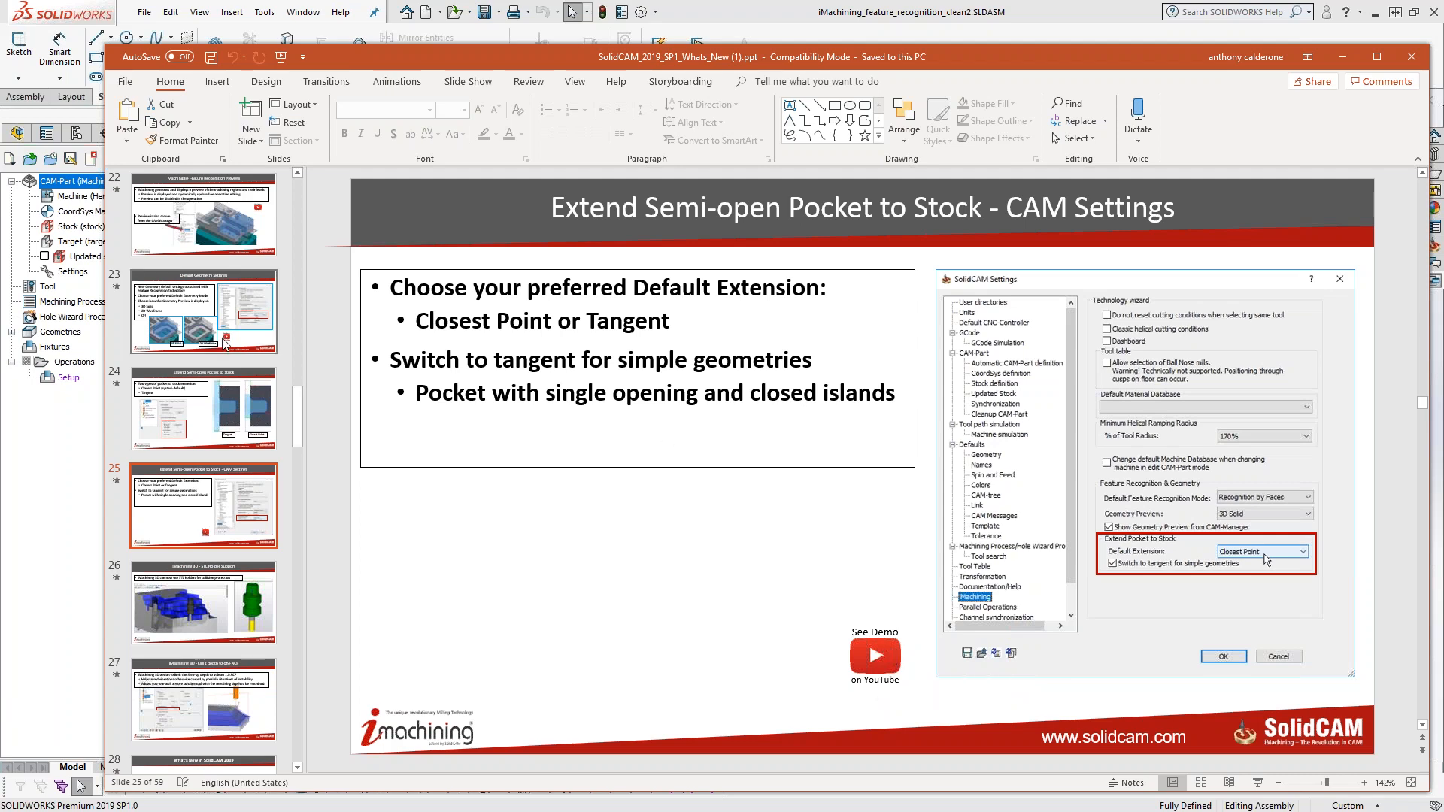
scroll(224, 347, "up", 2)
scroll(223, 340, "up", 2)
left_click(224, 341)
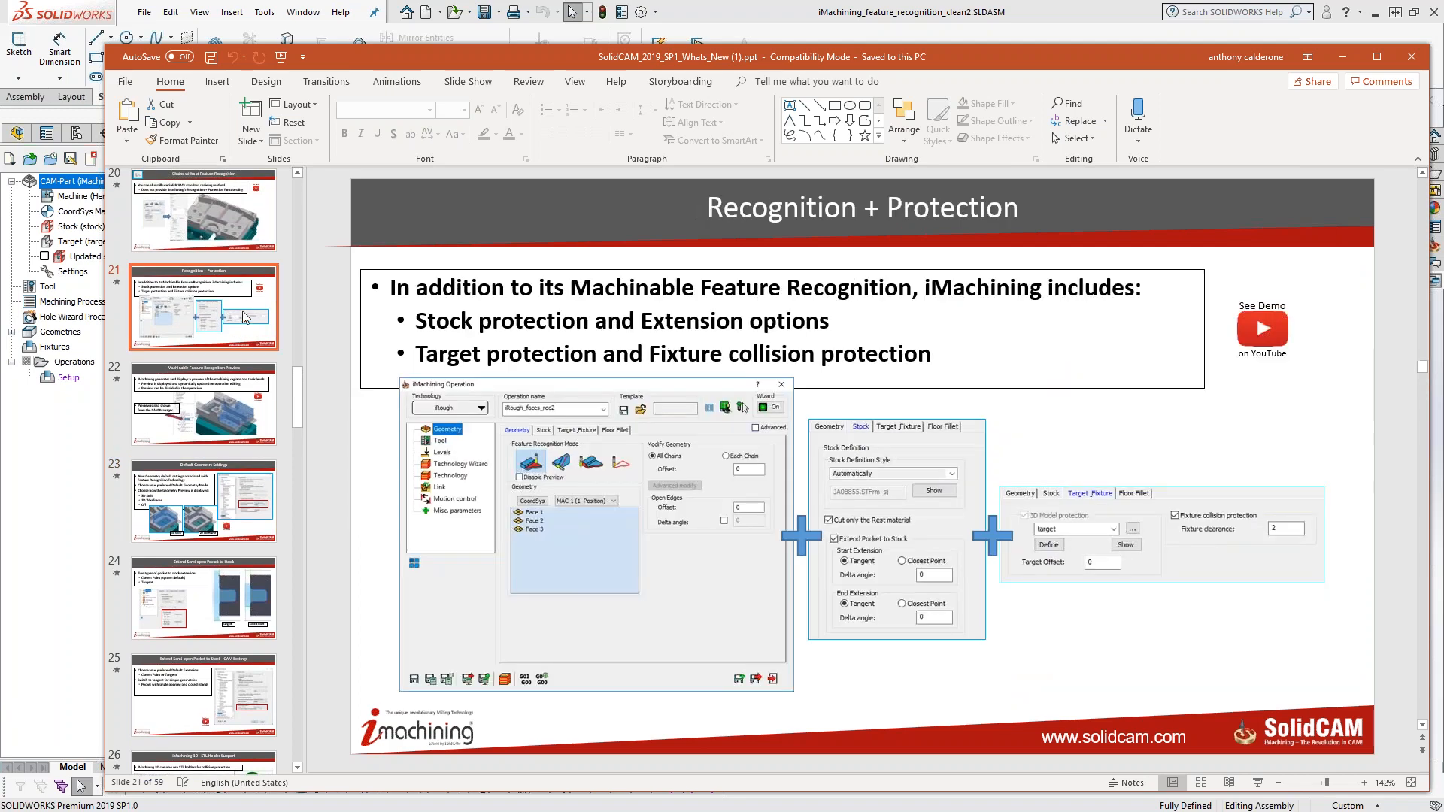
scroll(228, 342, "up", 3)
left_click(233, 344)
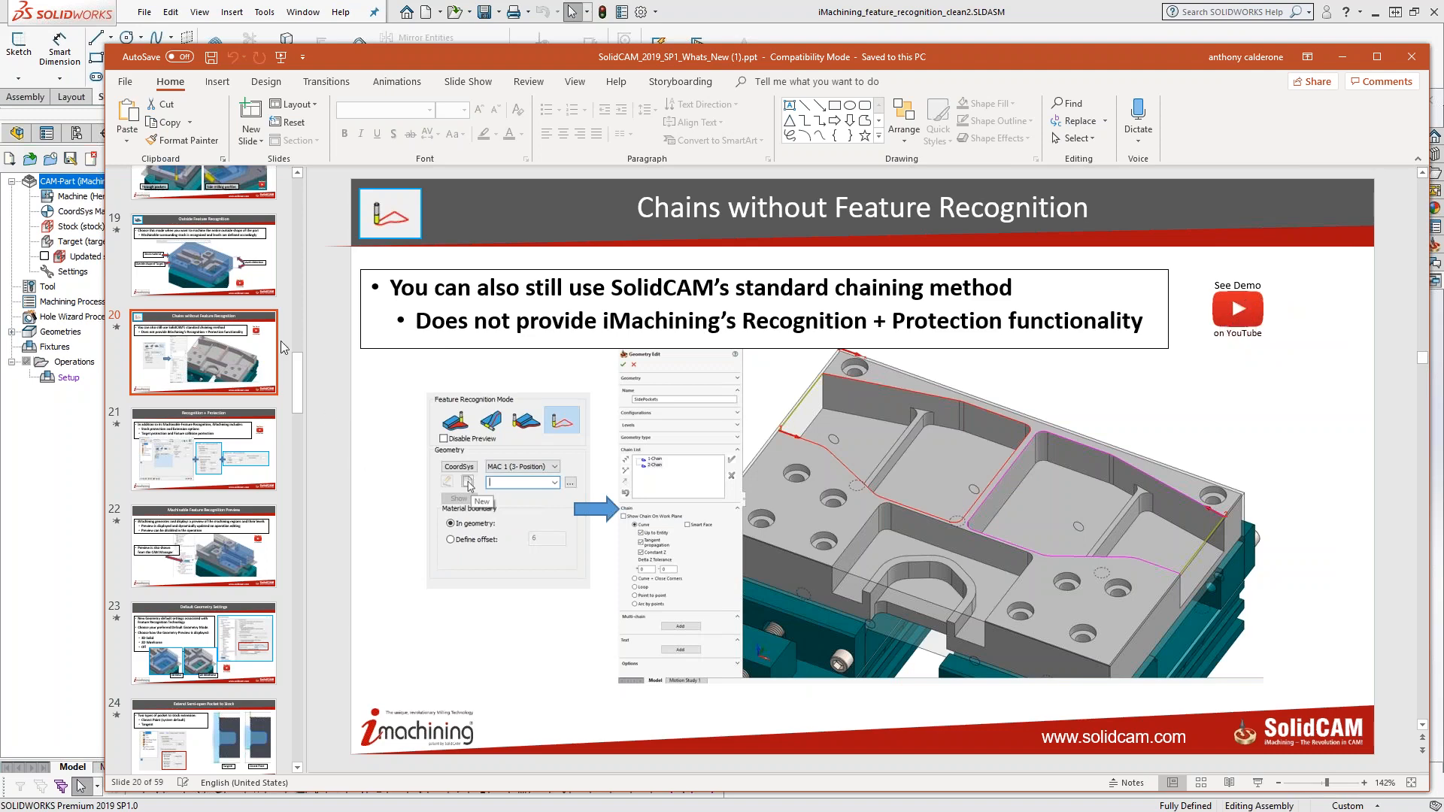
scroll(241, 323, "up", 3)
left_click(225, 285)
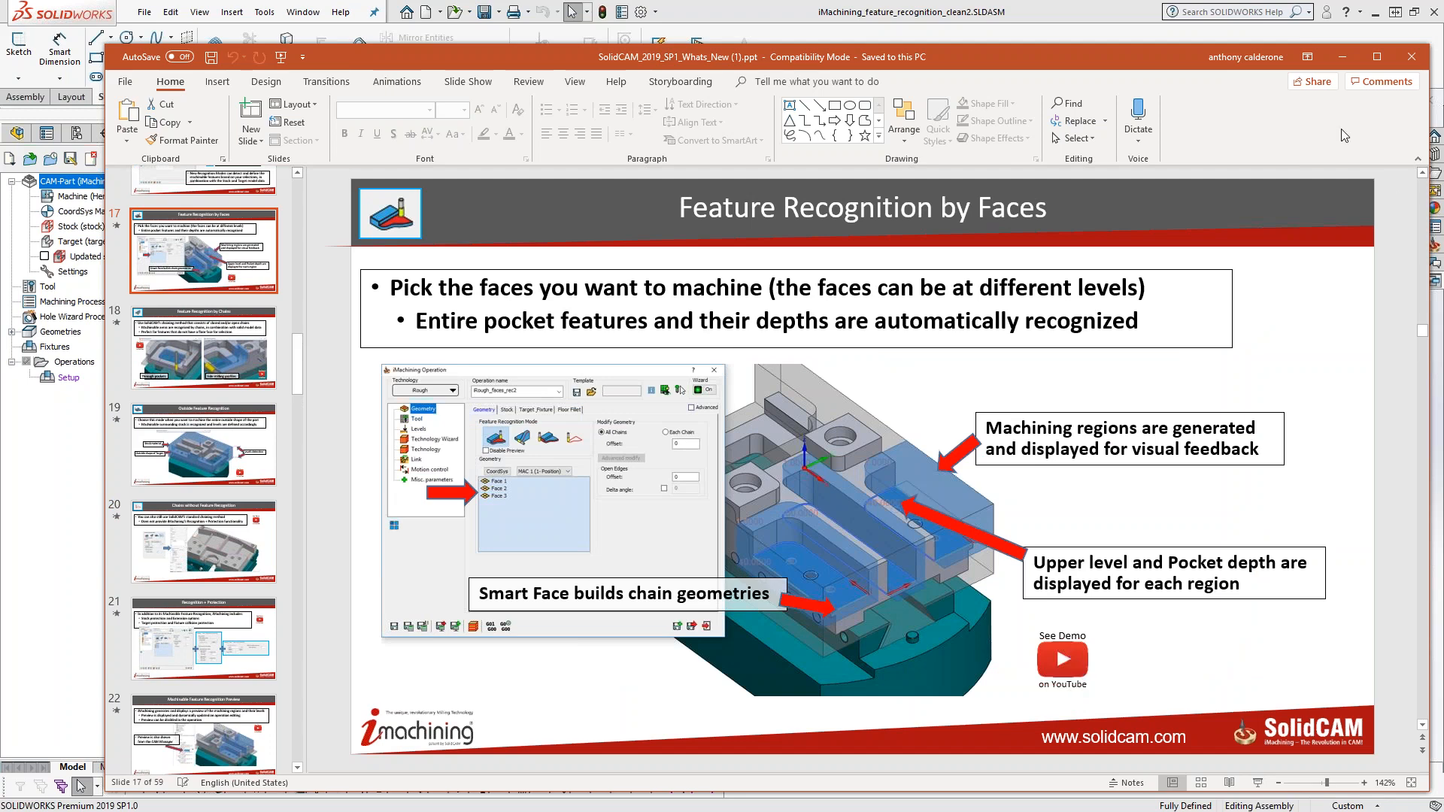
left_click(1342, 57)
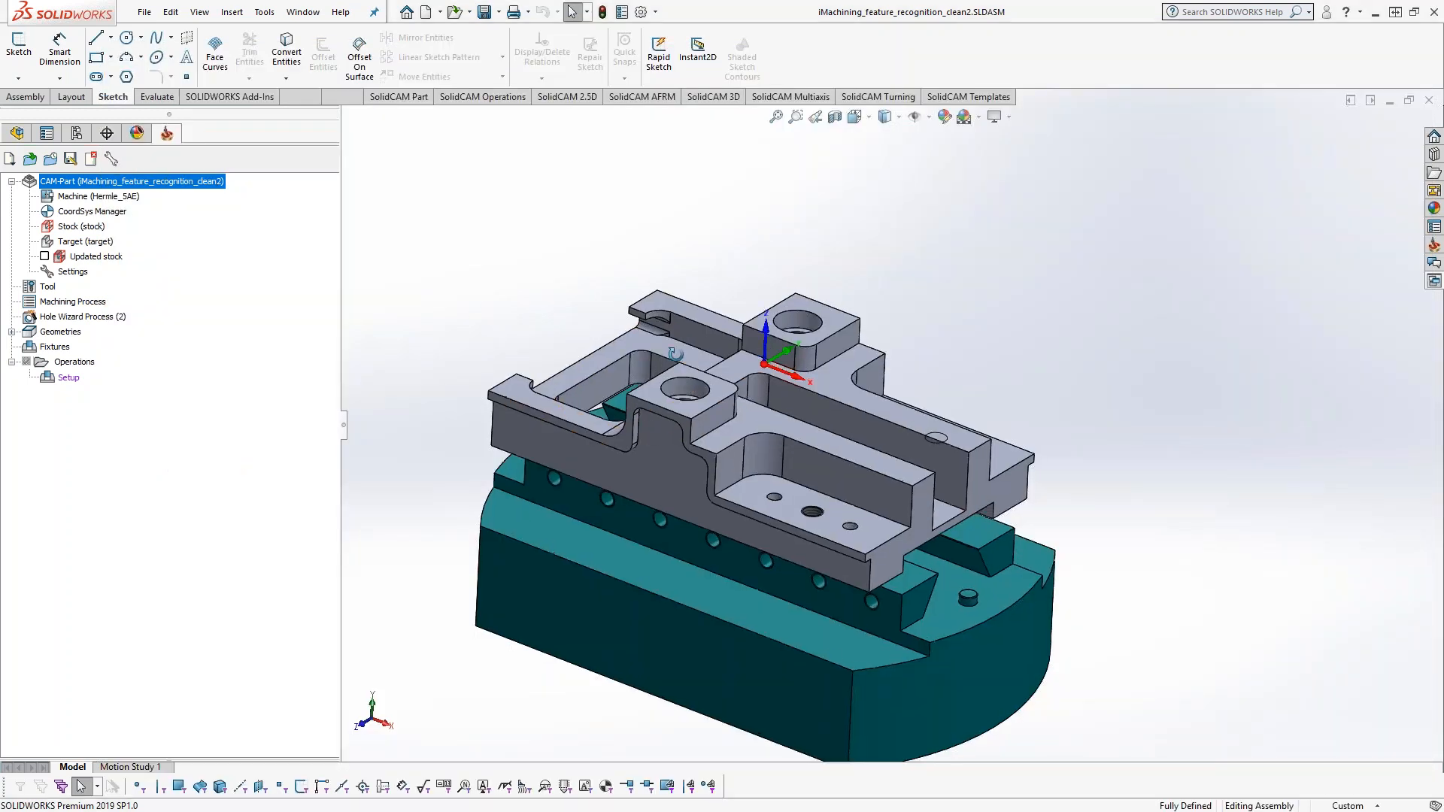
- Show the updated stock around the target part and leave no faces selected
left_click(45, 256)
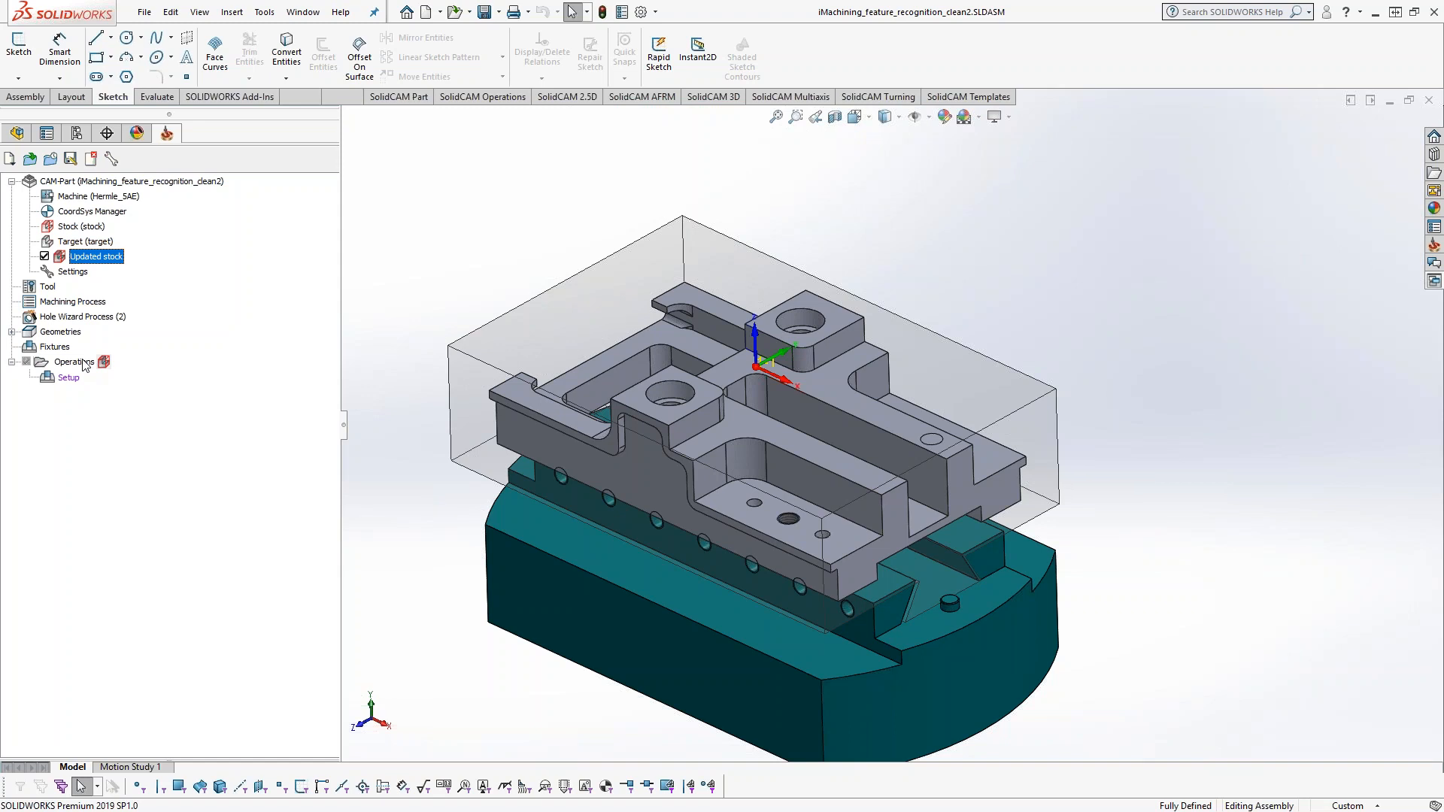
left_click(44, 257)
left_click(44, 256)
middle_click_drag(549, 455, 580, 513)
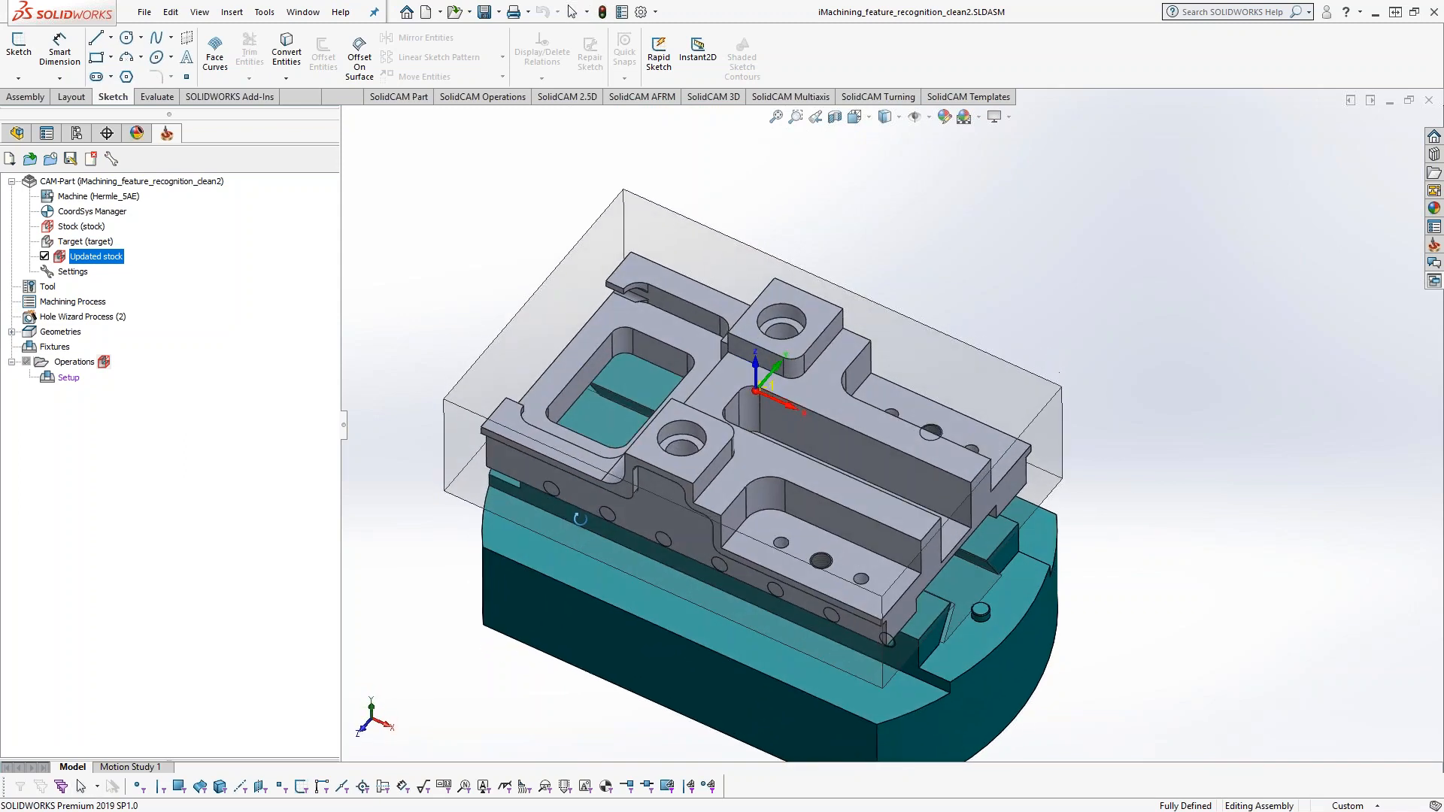
left_click(570, 358)
key("Escape")
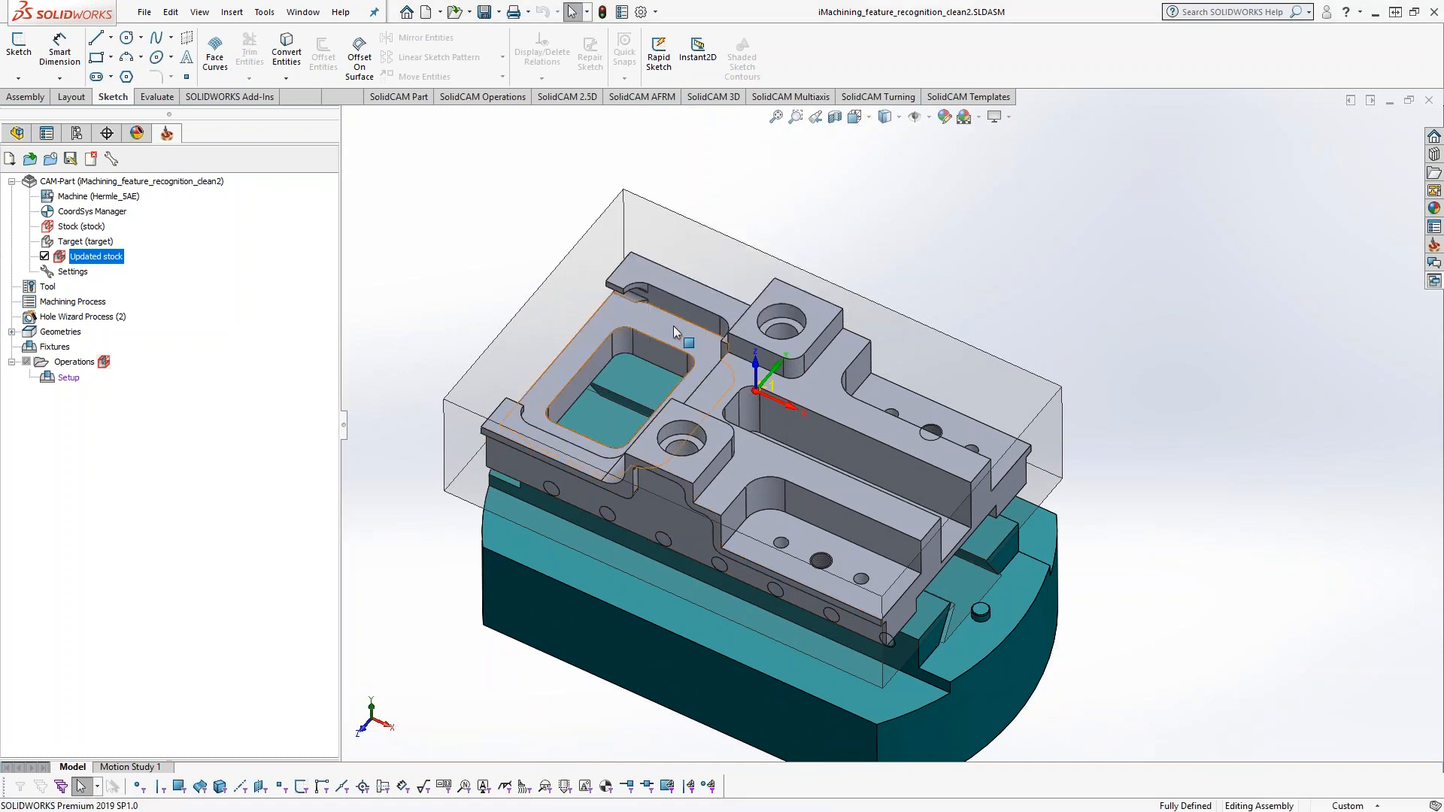
- Add a 2D iMachining operation and pick the recessed face around the rectangular window as its geometry using recognition by faces
right_click(70, 364)
mouse_move(226, 387)
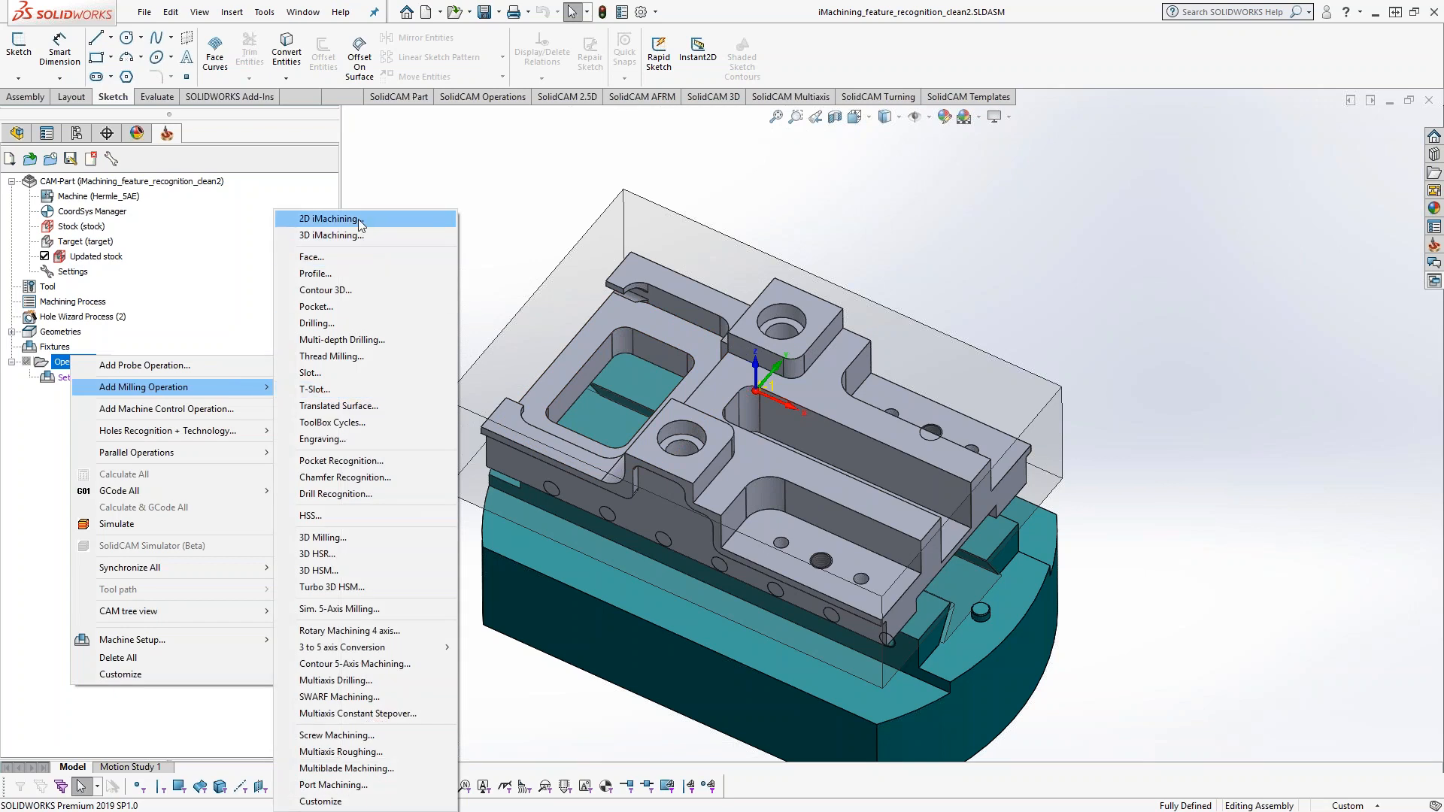
left_click(358, 219)
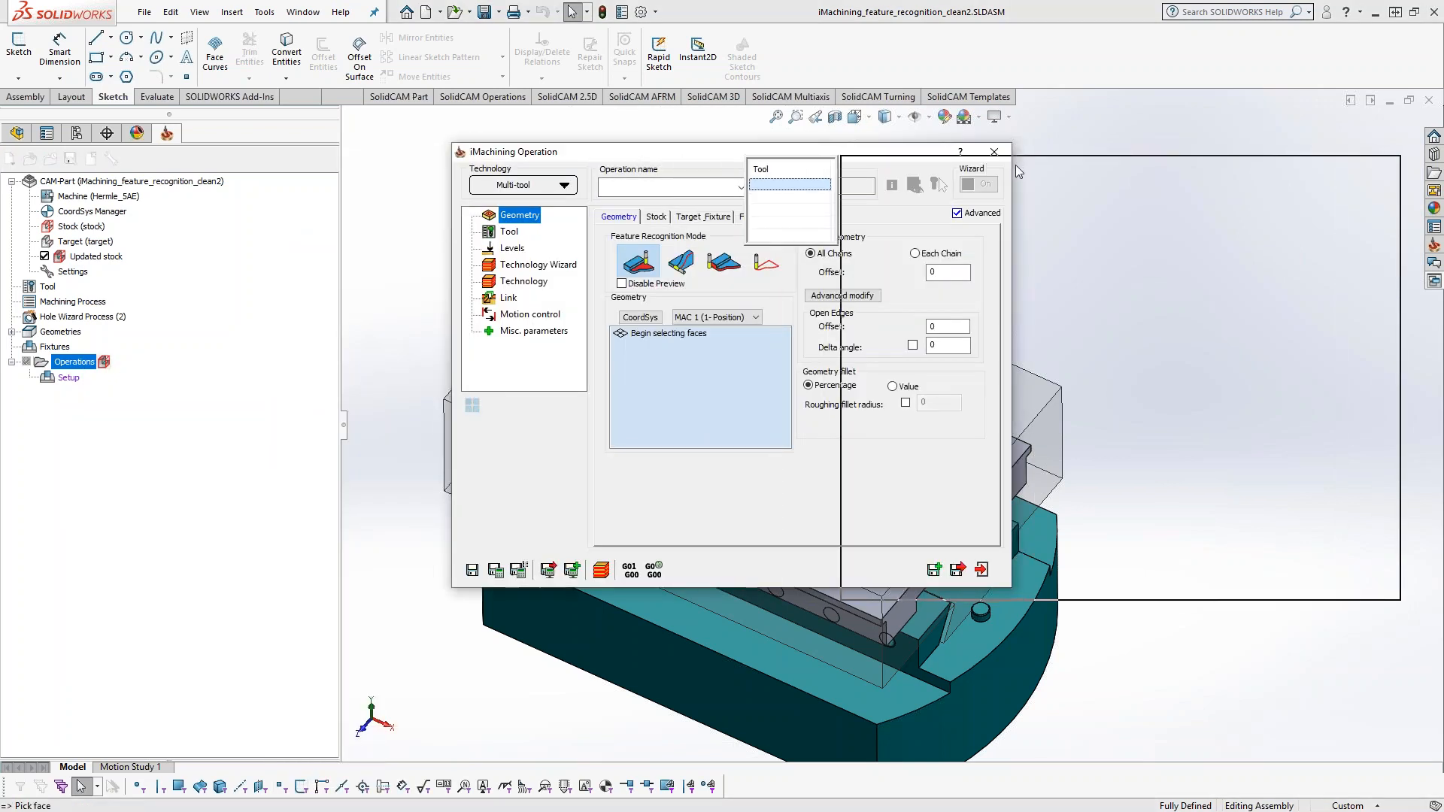
left_click_drag(1015, 165, 1013, 165)
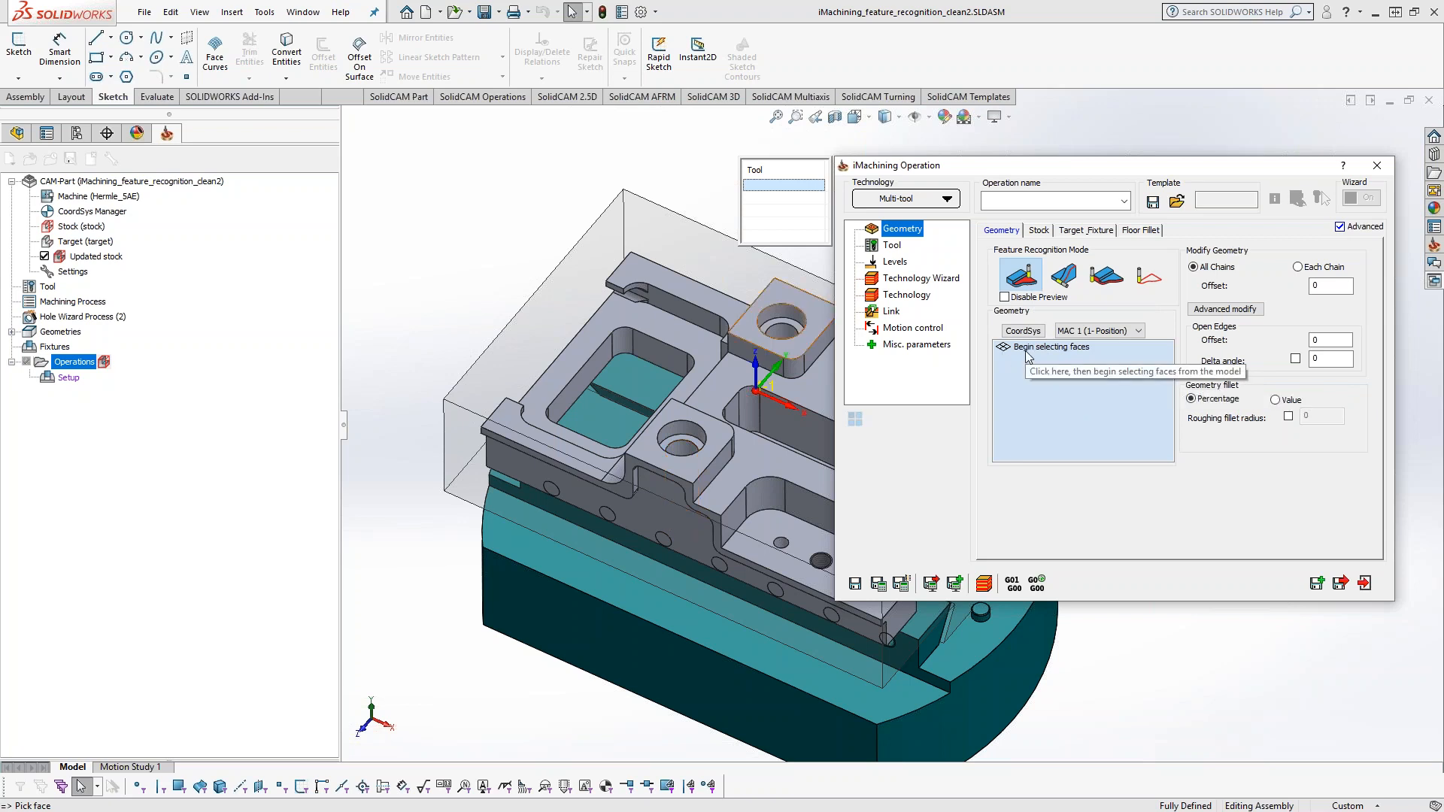
left_click(680, 361)
left_click(1067, 497)
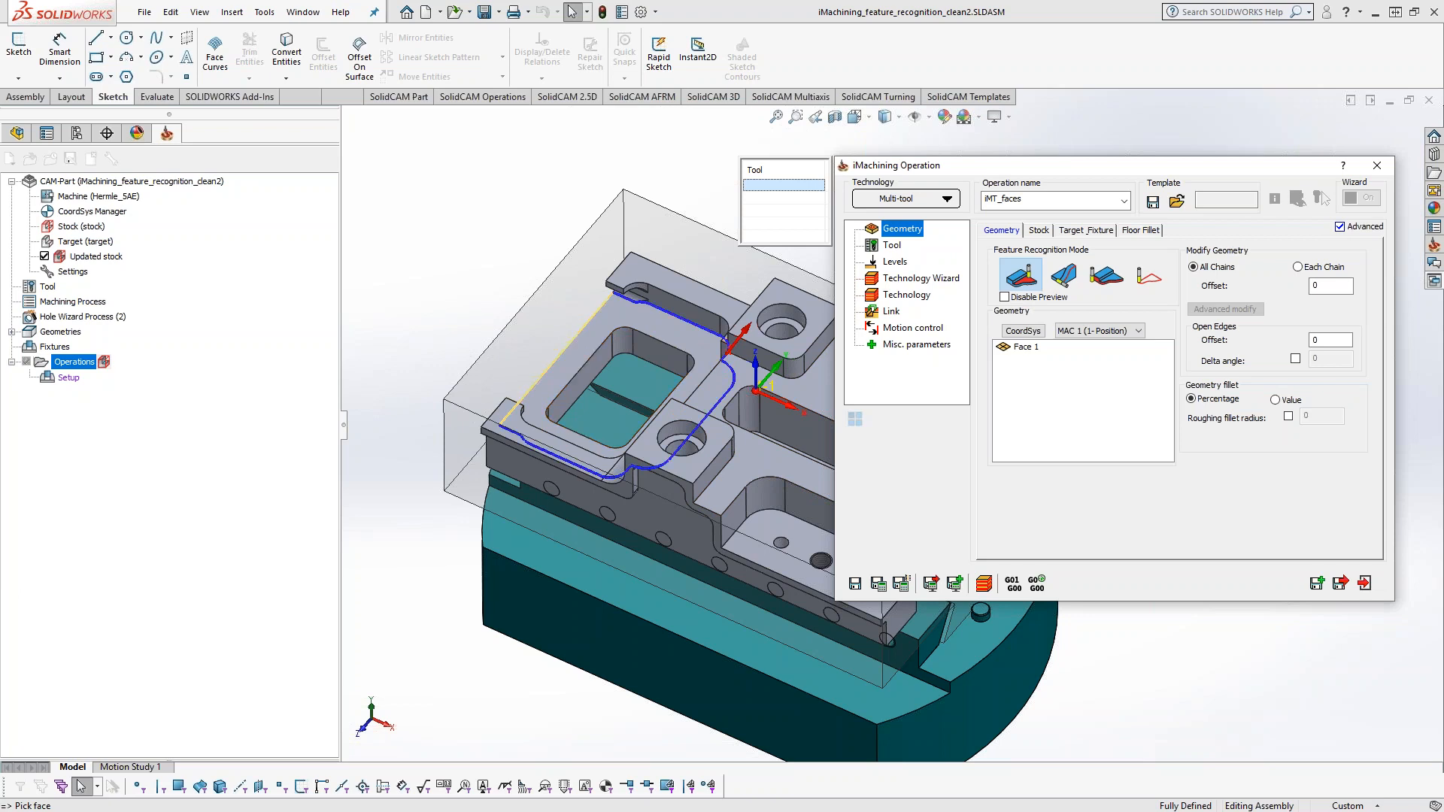
- Assign tool 1, the 20 mm stub end mill, to the iMachining operation
left_click(892, 245)
left_click(1005, 276)
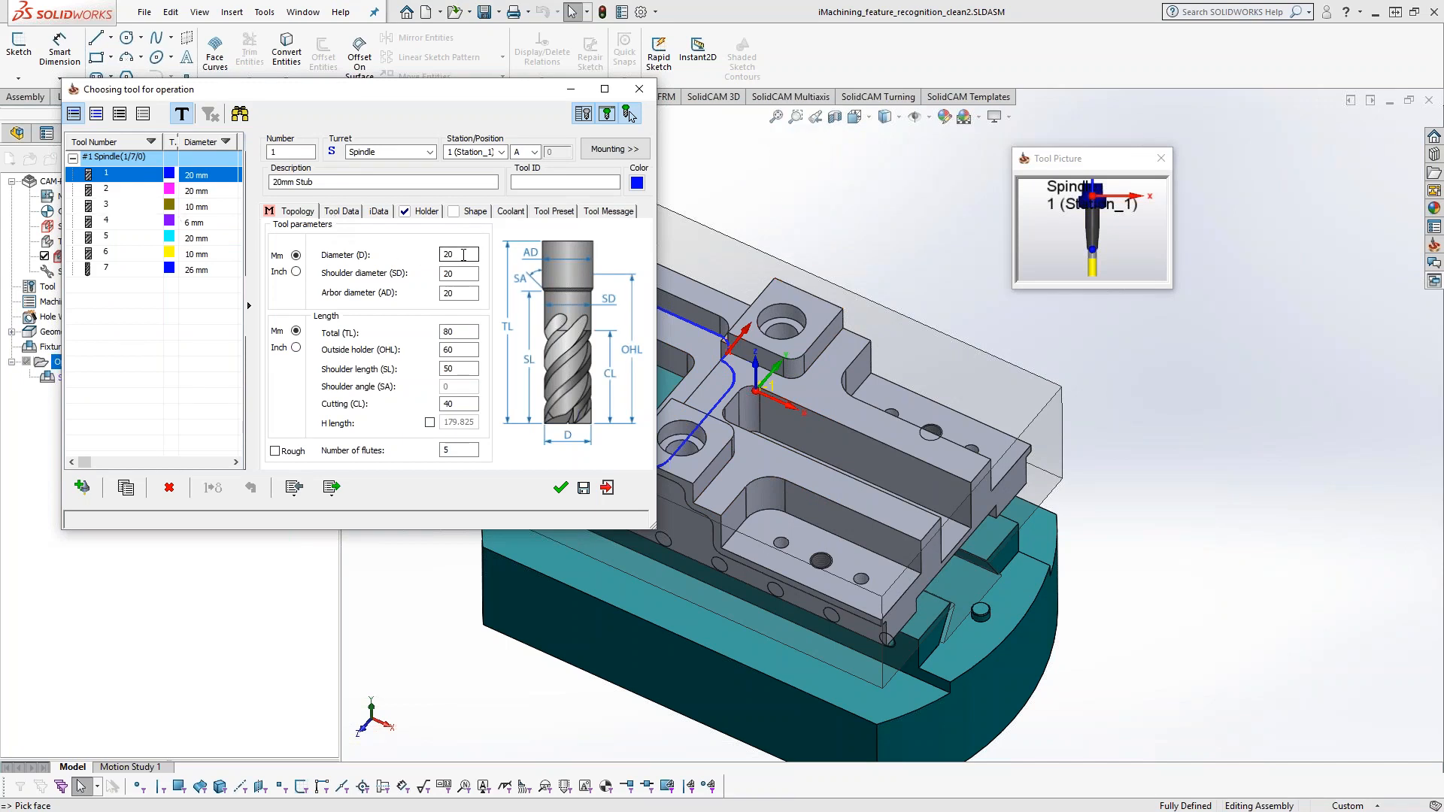
left_click(560, 489)
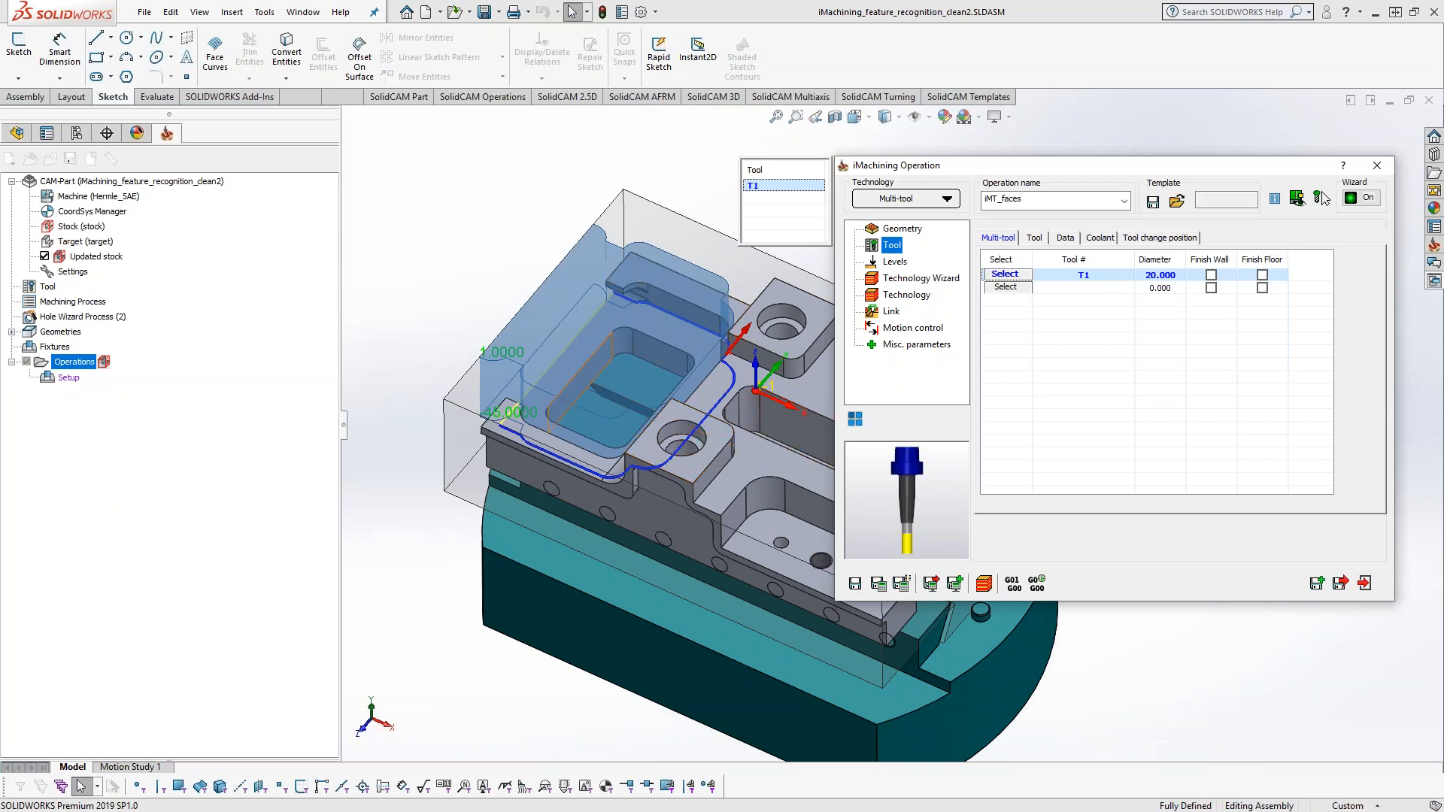
- Examine the recognized machining volume around the overhanging corner and the open edge beside the rectangular window
scroll(626, 340, "down", 5)
left_click_drag(906, 163, 951, 158)
middle_click_drag(635, 325, 643, 560, "ctrl")
middle_click(643, 405)
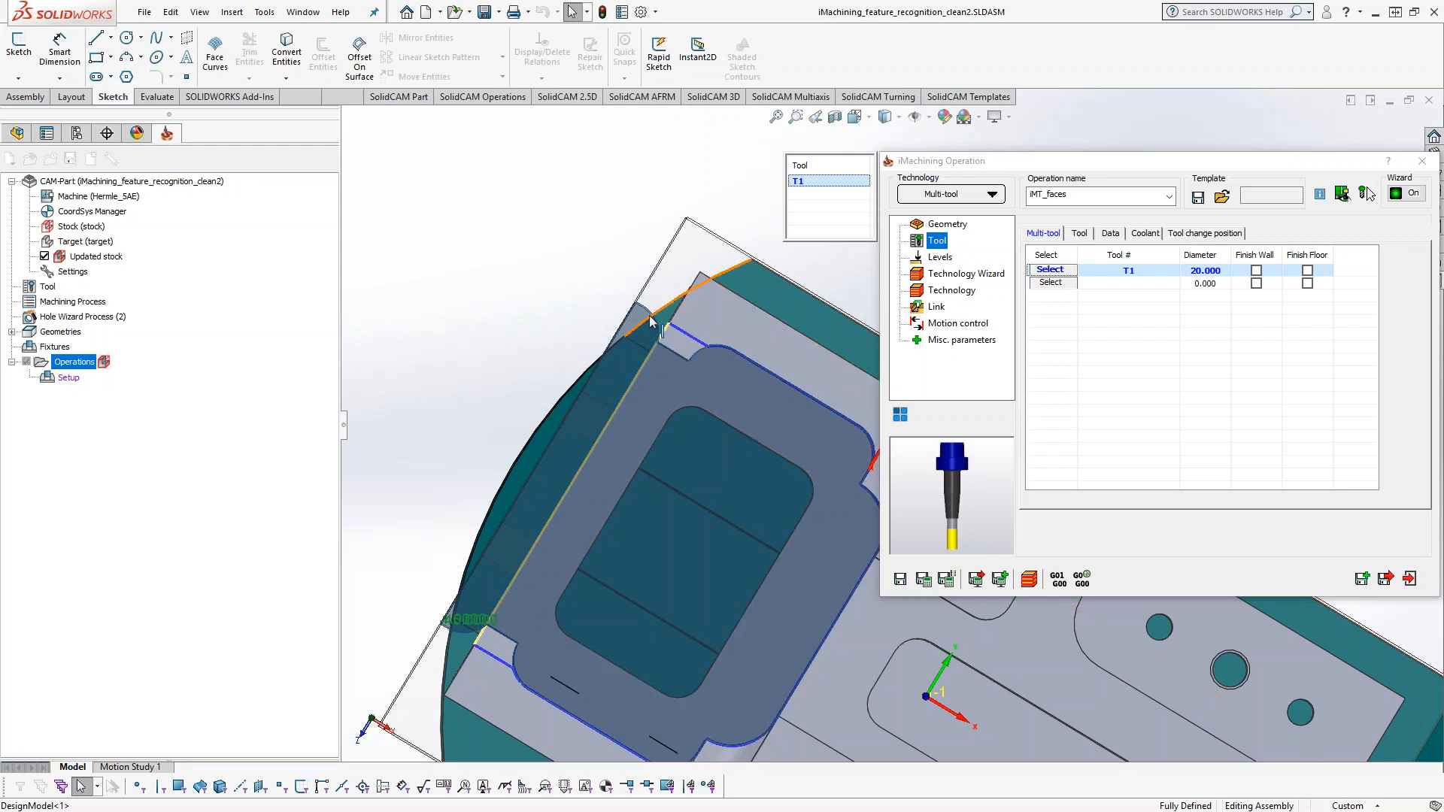
middle_click_drag(630, 342, 642, 223)
scroll(799, 414, "down", 5)
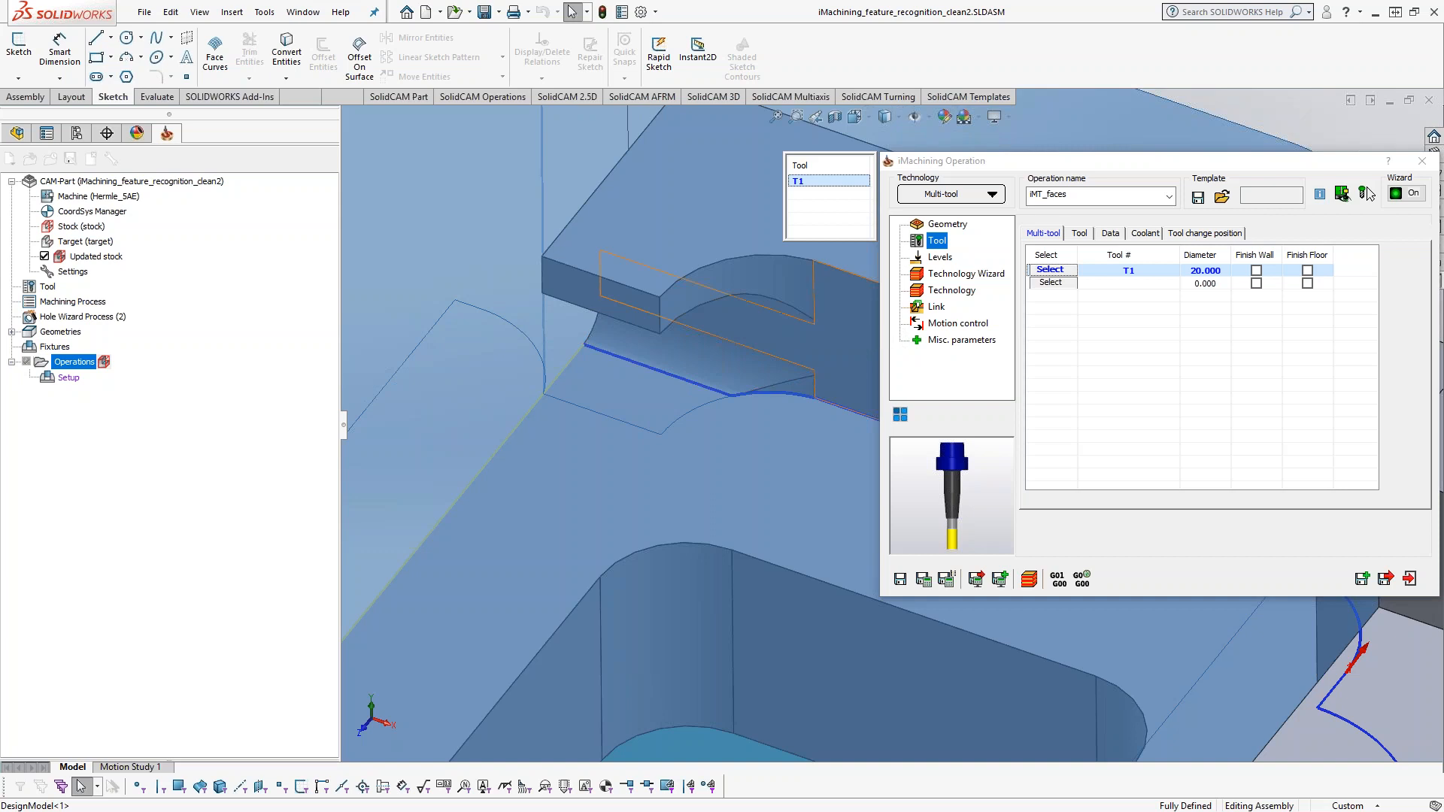
middle_click_drag(741, 312, 743, 491)
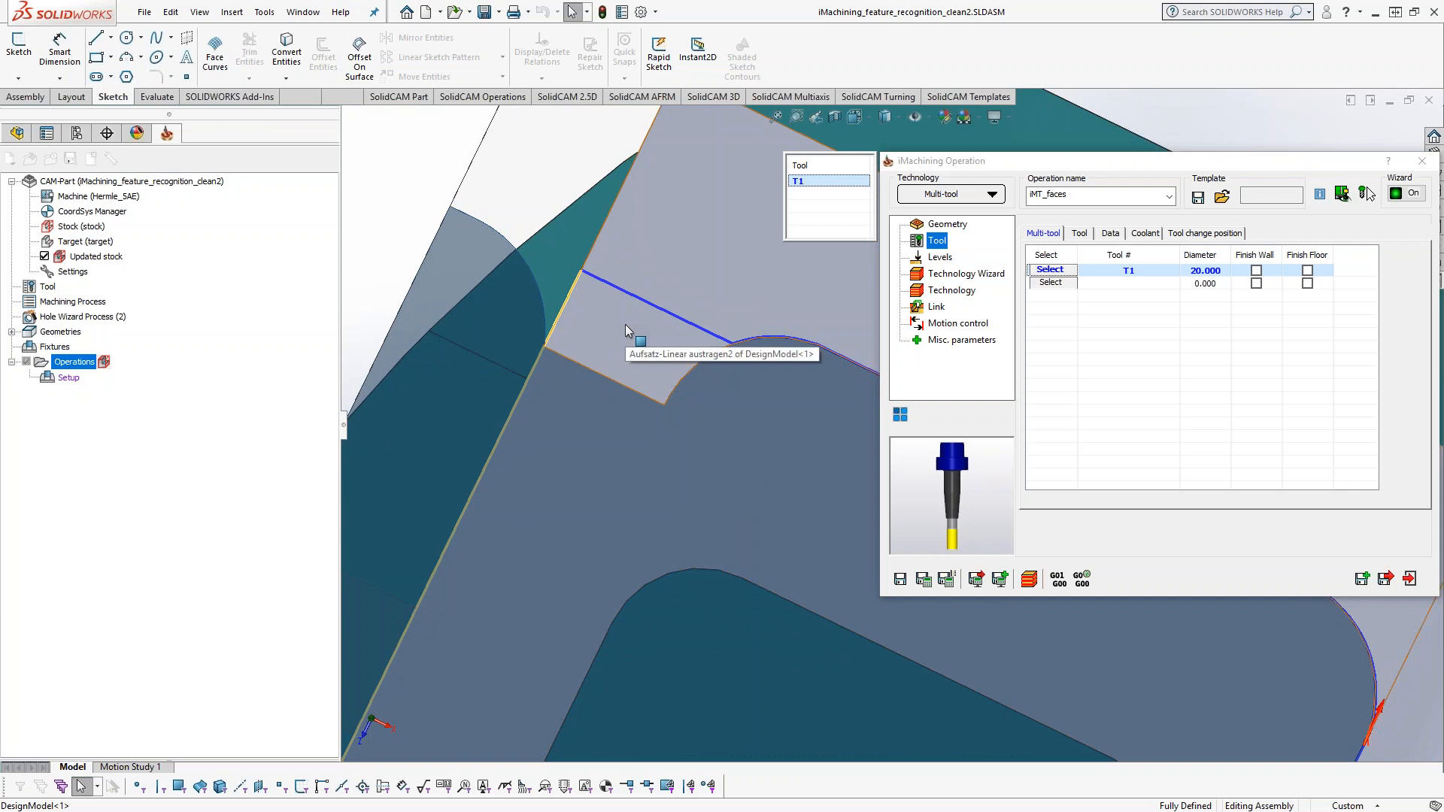
scroll(653, 442, "up", 5)
middle_click_drag(656, 444, 487, 373, "ctrl")
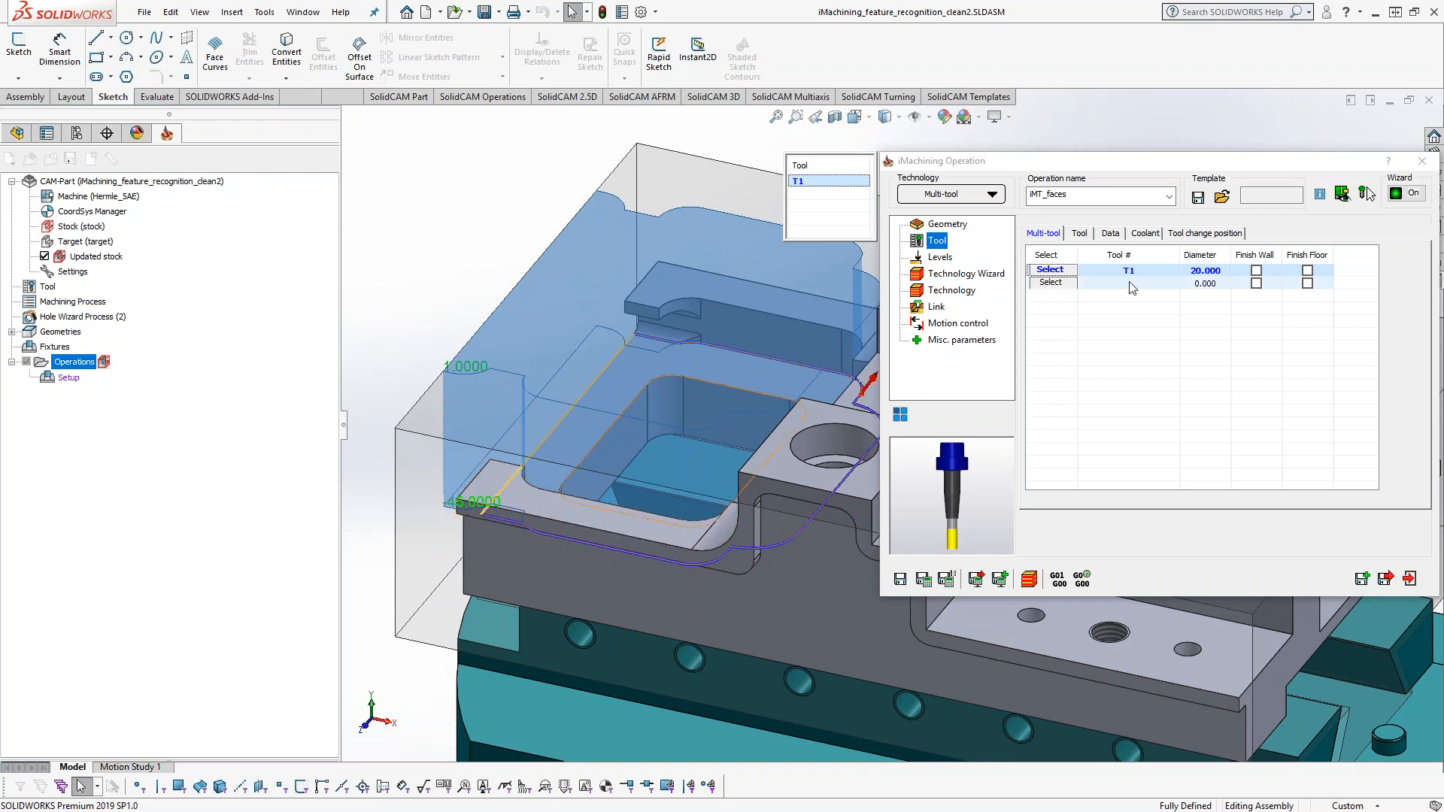
- Enable Finish Floor for both tool rows, then save and calculate the operation's toolpath
left_click(1309, 271)
left_click(1308, 283)
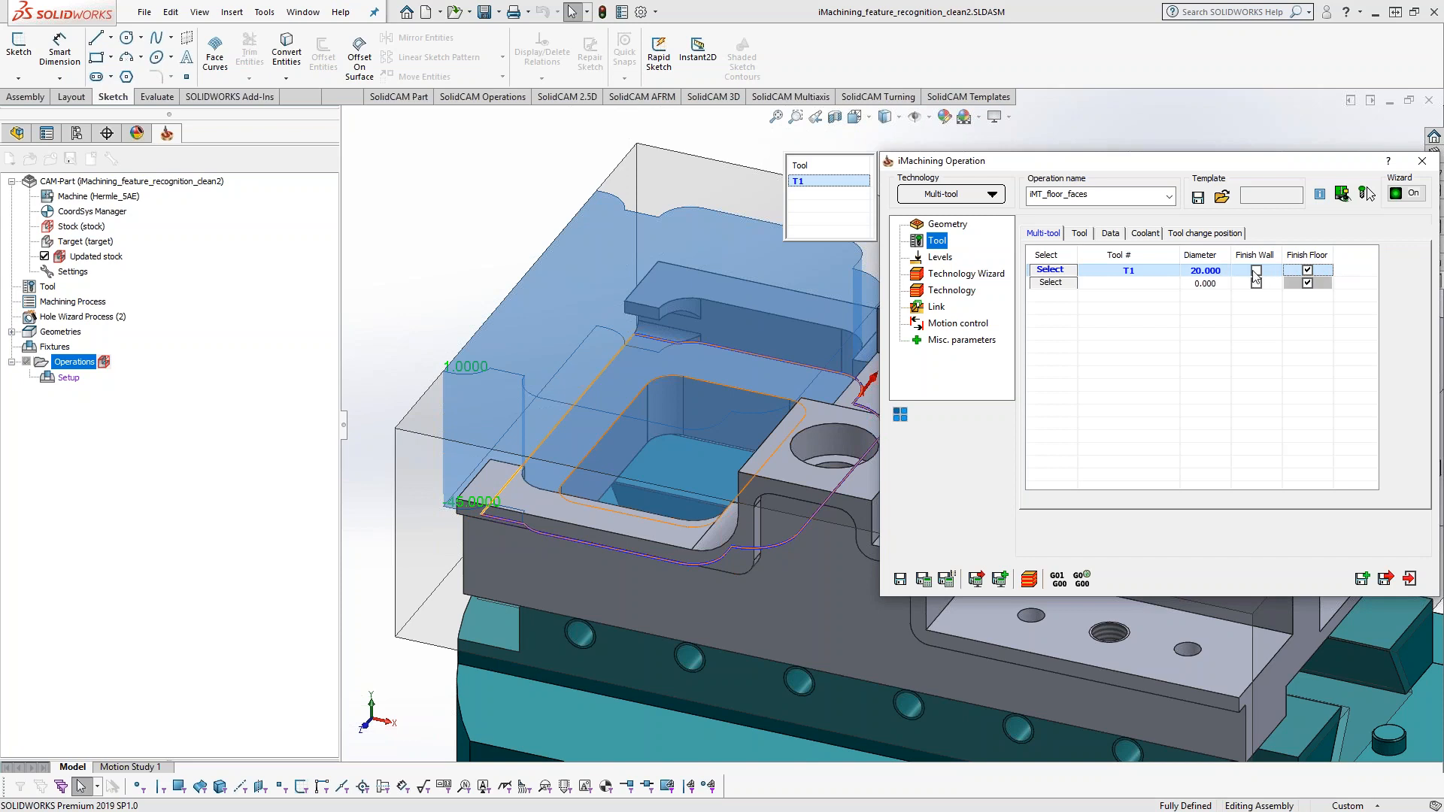
left_click(924, 579)
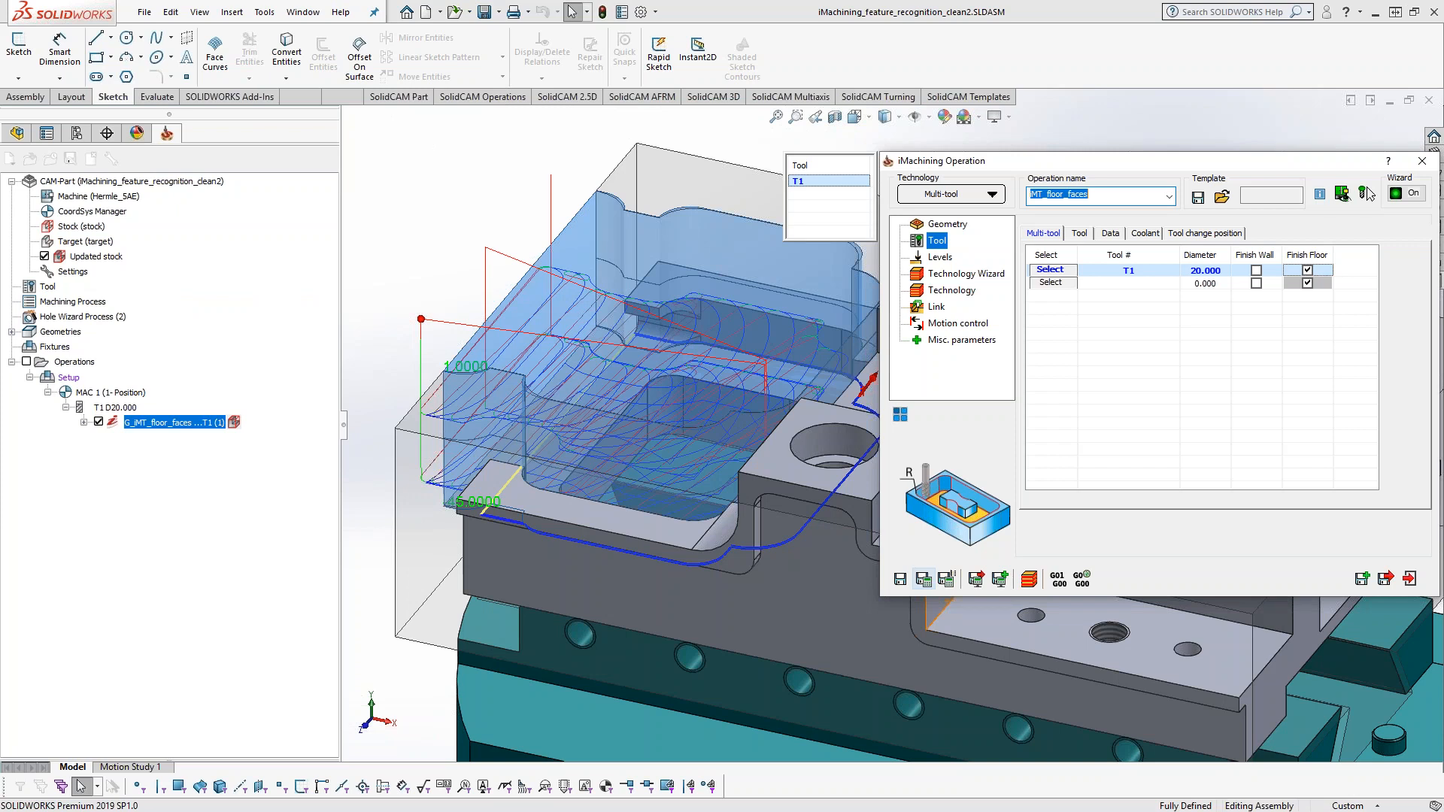
middle_click_drag(483, 265, 482, 482)
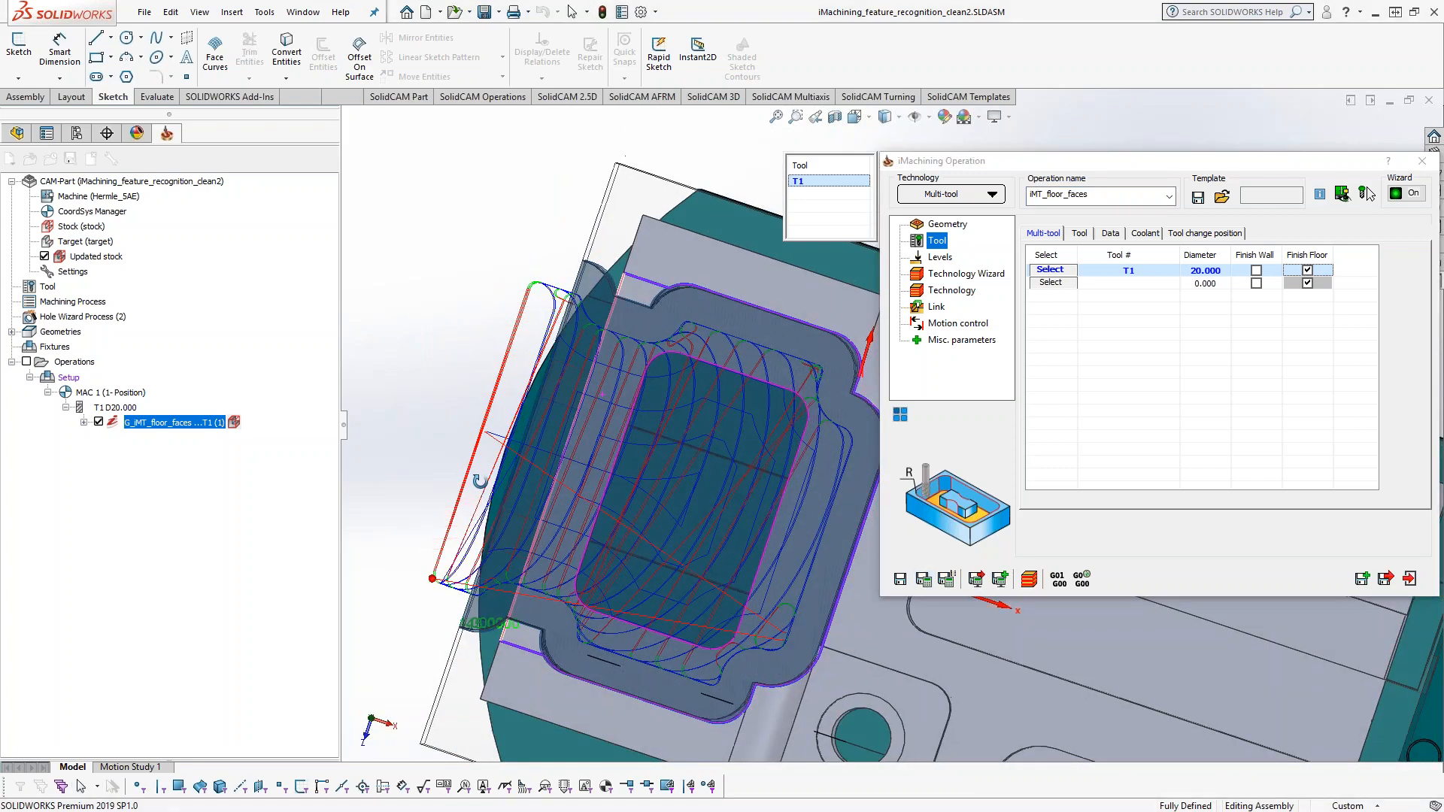
- Start the simulation of iMT_floor_faces, orient the stock around the tool and play the machining through
left_click(1030, 579)
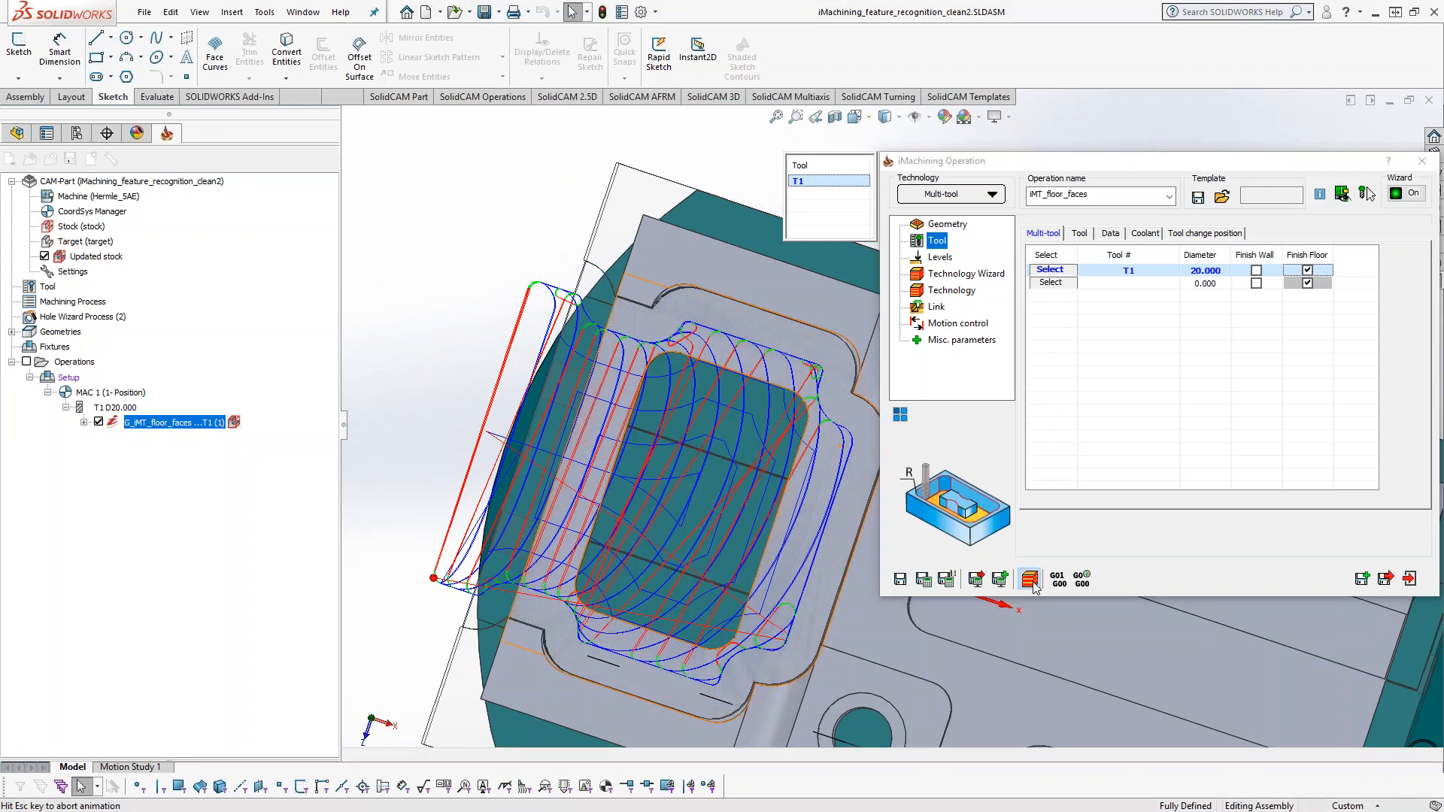
middle_click_drag(967, 525, 1059, 605)
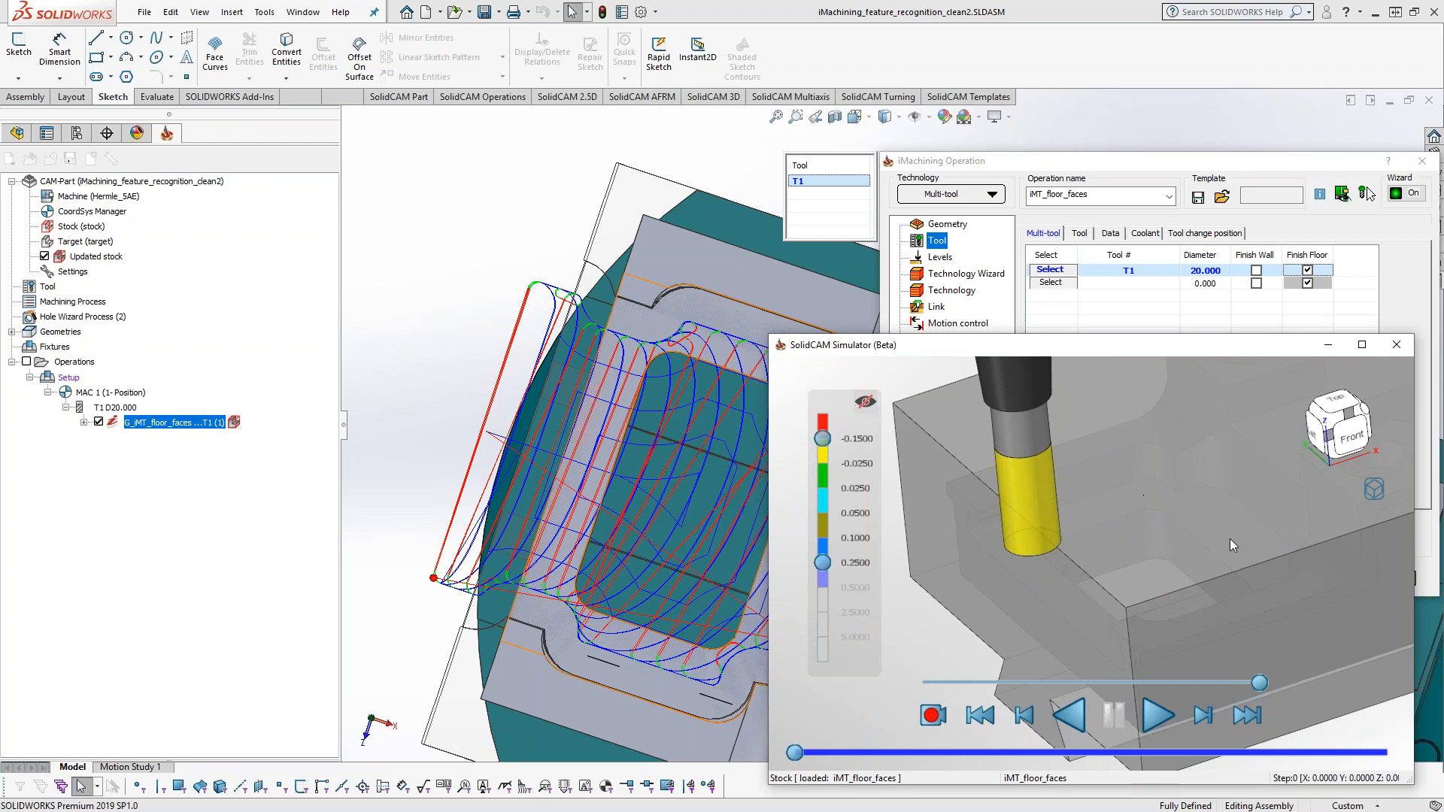
mouse_move(1089, 592)
middle_mouse_down()
mouse_move(1064, 621)
mouse_move(1094, 593)
middle_mouse_up()
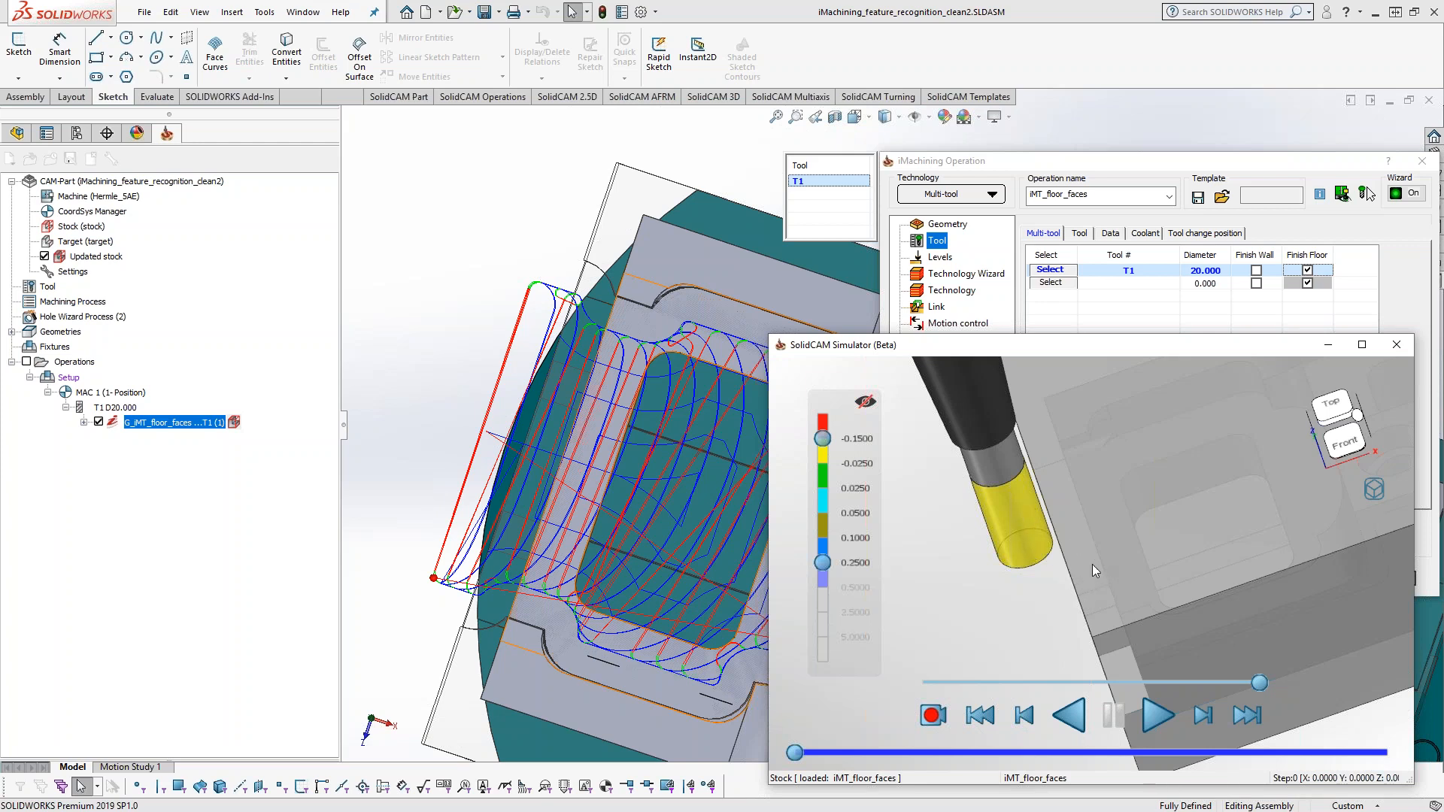
middle_click_drag(1092, 563, 1112, 547)
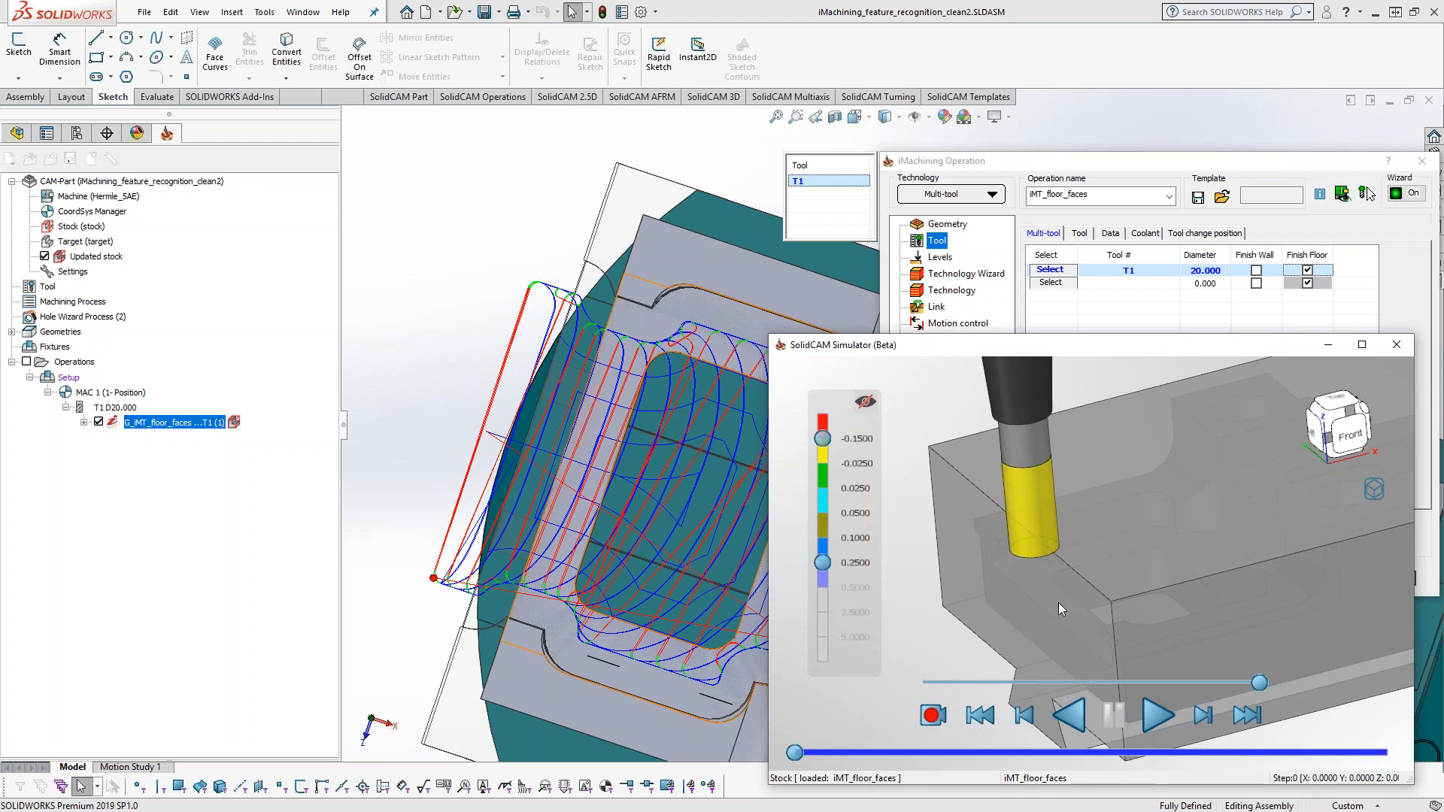
left_click(1158, 717)
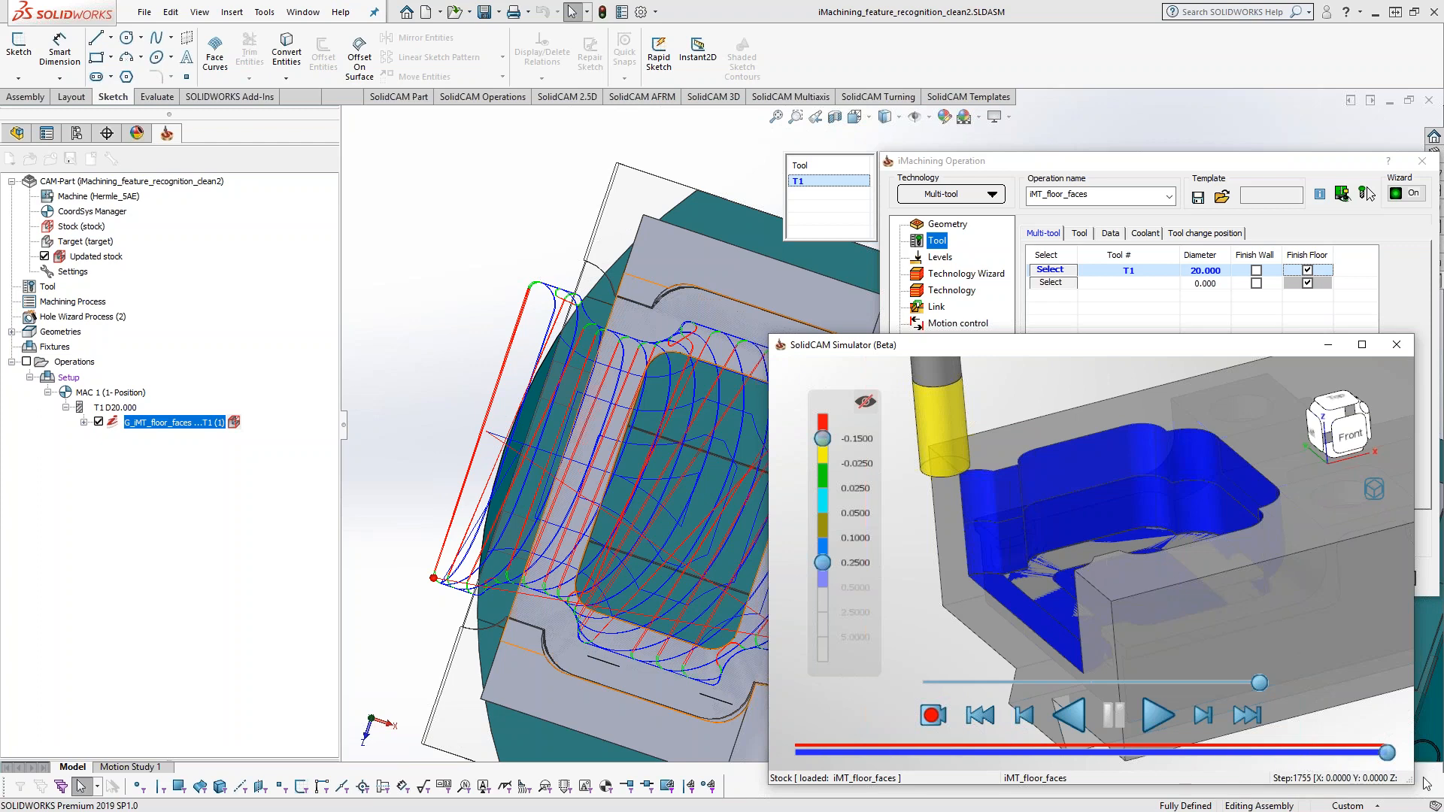
- Rewind the simulation to the first cuts, enlarge the simulator window and examine the tool entering from the open side
left_click_drag(1388, 753, 803, 753)
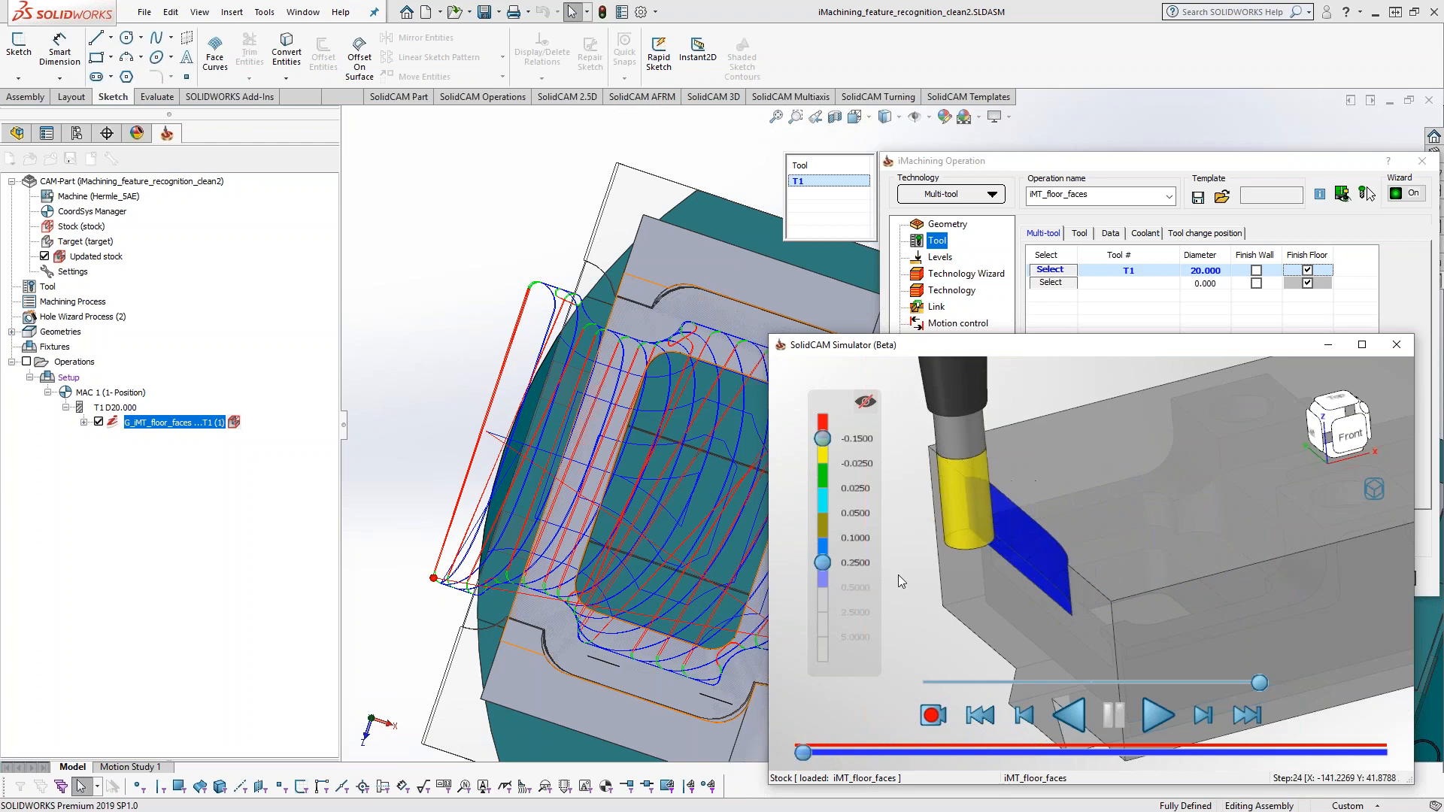
scroll(990, 519, "up", 3)
middle_click_drag(1150, 580, 1126, 604)
left_click_drag(770, 335, 244, 54)
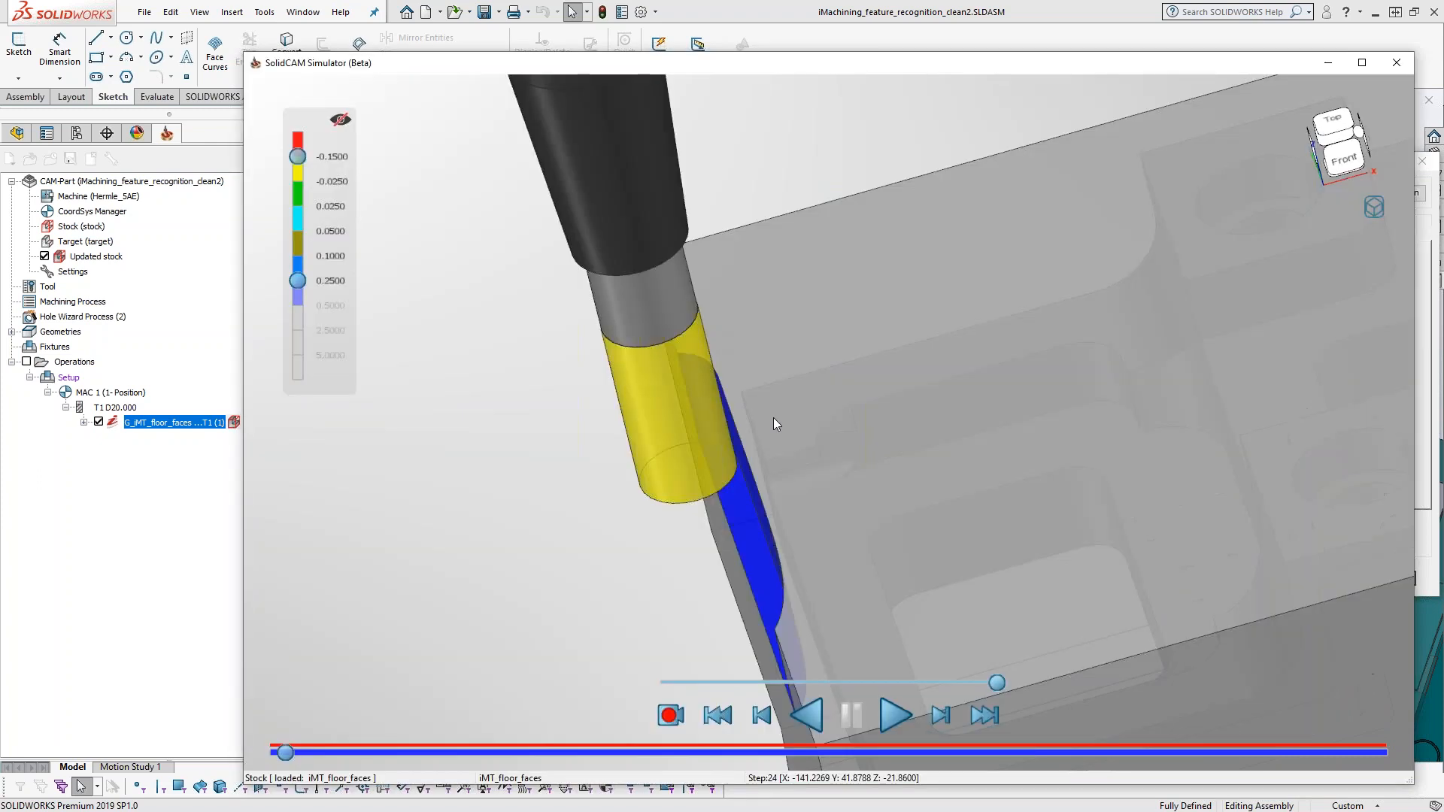
middle_click_drag(820, 373, 837, 375)
left_click_drag(285, 754, 280, 764)
- Advance the simulation through the roughing and floor finishing passes to its end, examining the machined pocket
left_click_drag(281, 759, 1335, 690)
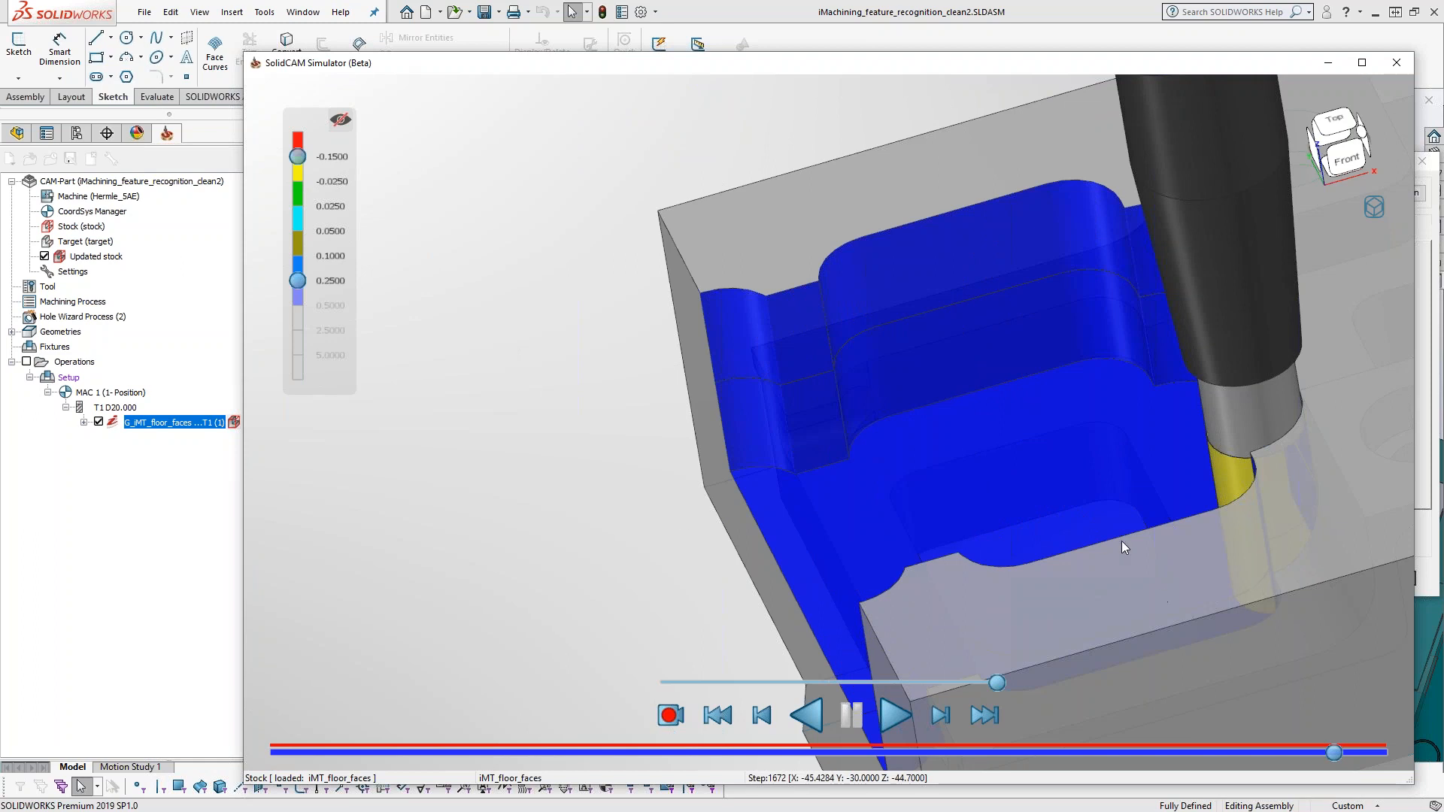
left_click_drag(1337, 756, 1347, 760)
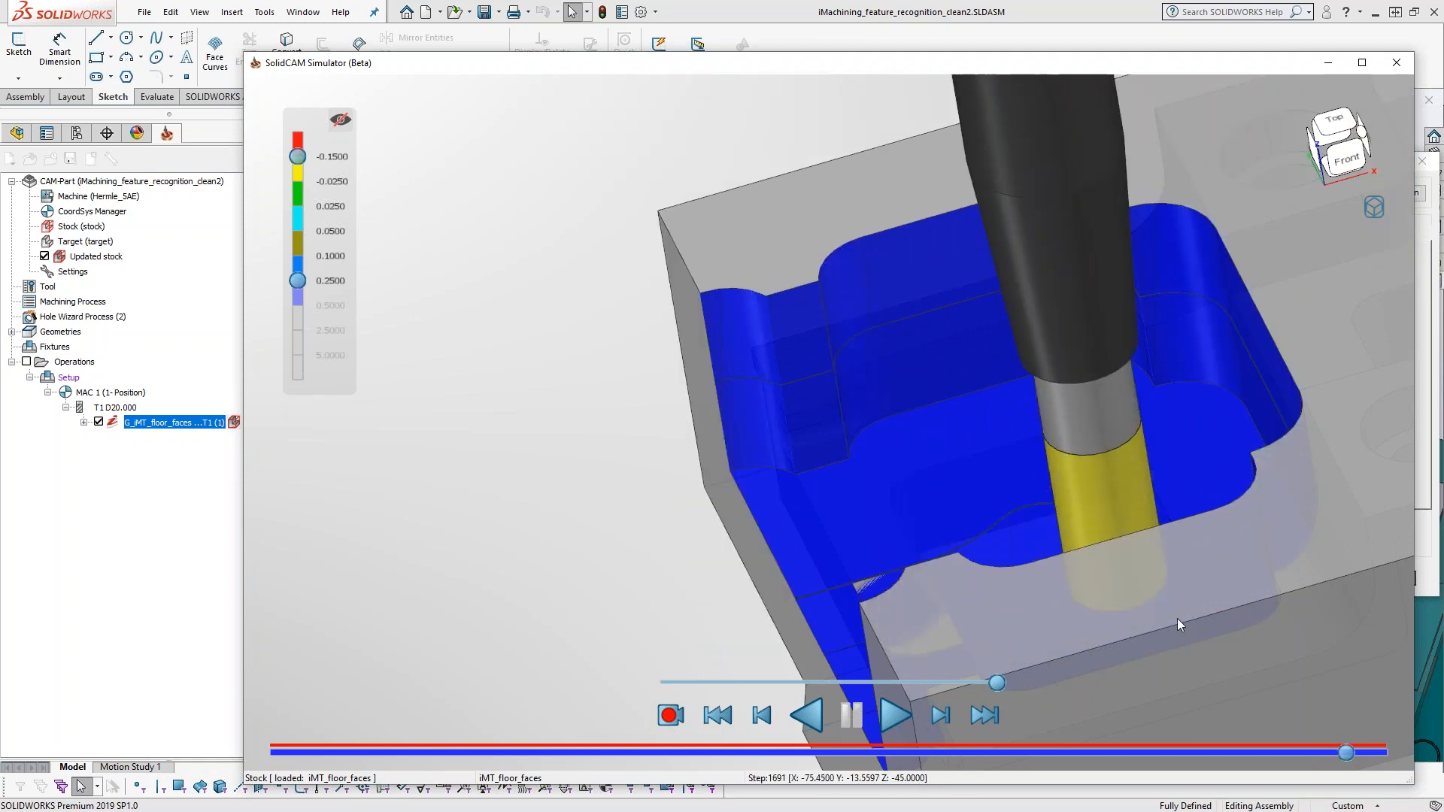
middle_click_drag(1135, 540, 1168, 553)
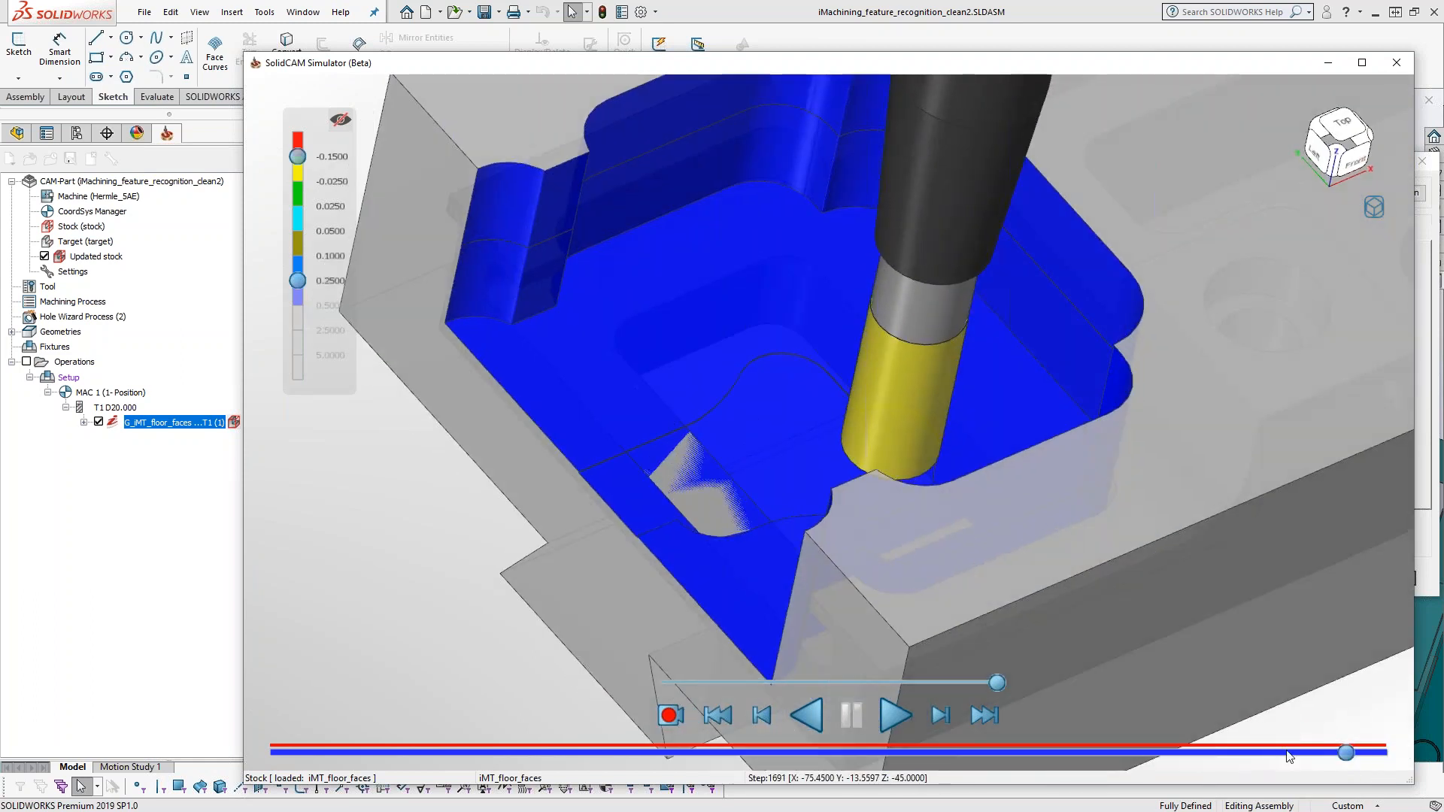
left_click_drag(1346, 752, 1388, 753)
middle_click_drag(471, 360, 859, 454)
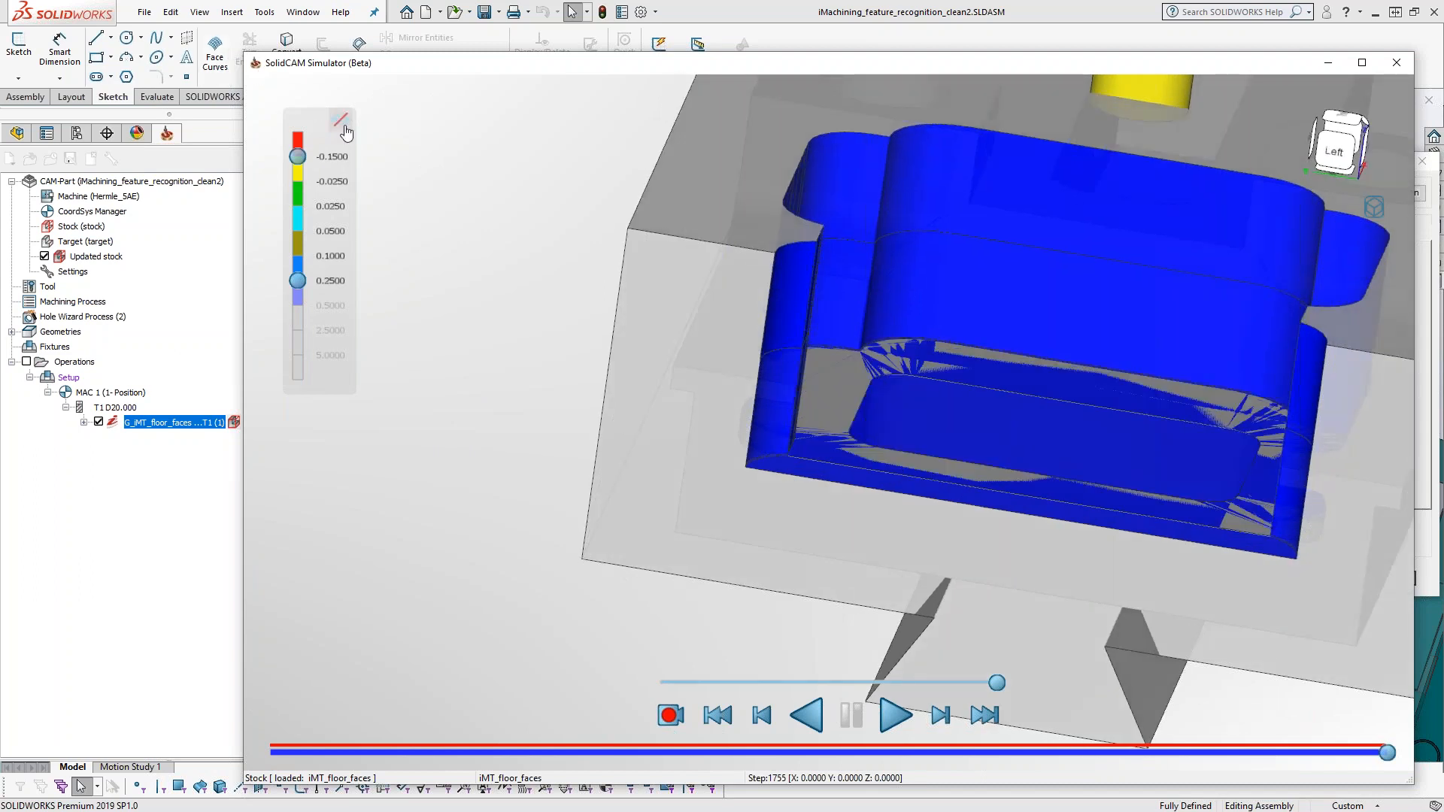
- Colour the simulated stock by its deviation from the target, examine the floor near the overhang and close the simulator
left_click(331, 123)
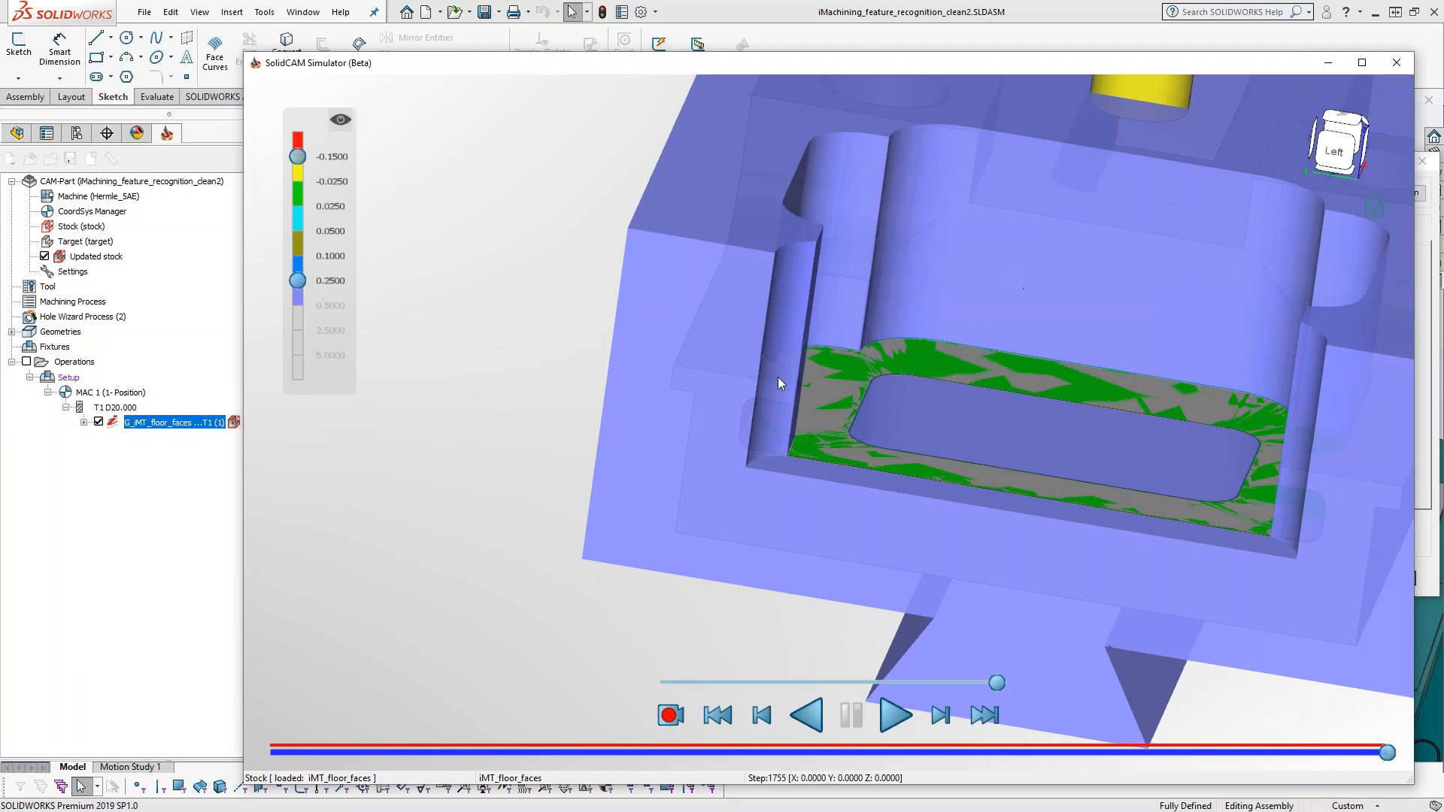
scroll(769, 422, "up", 5)
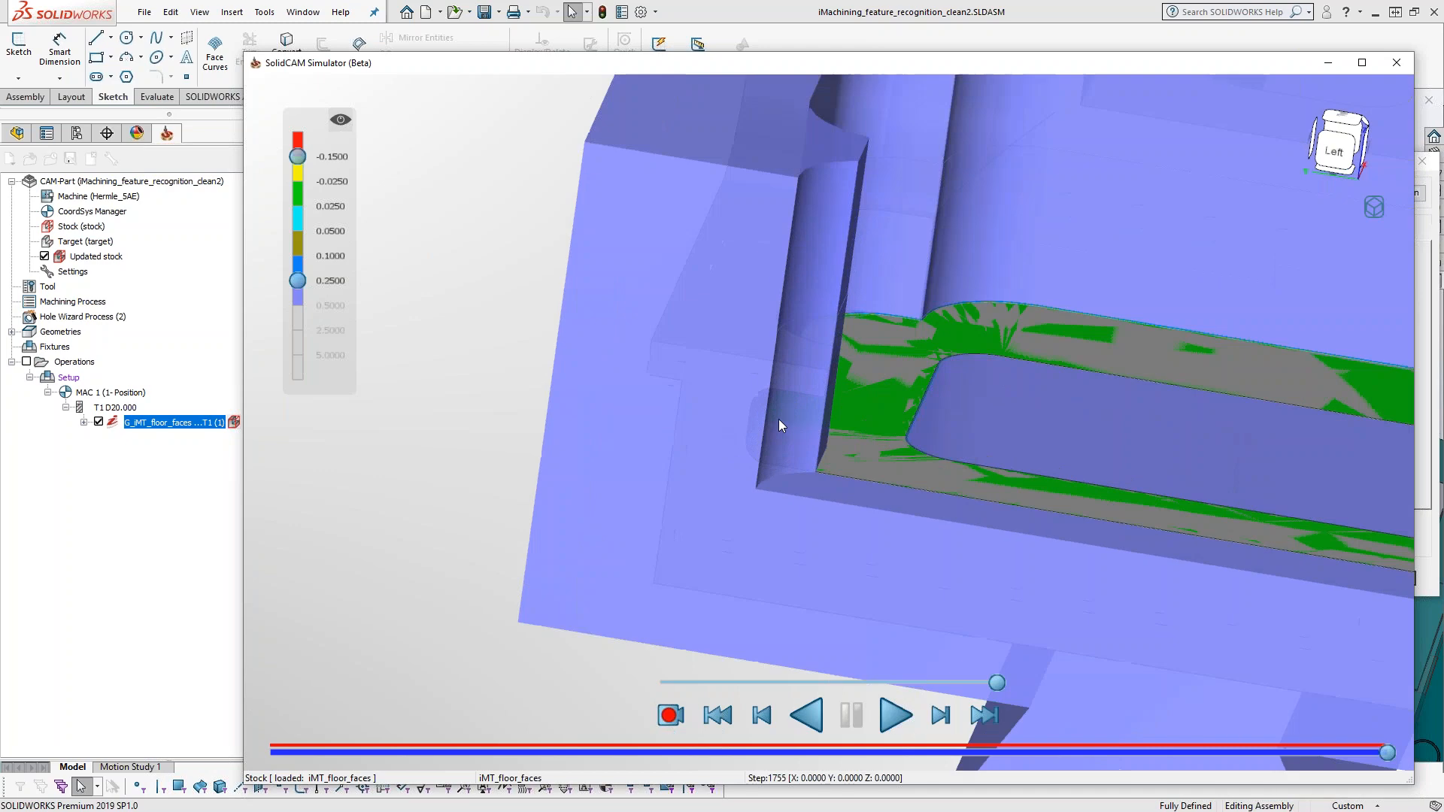
middle_click_drag(810, 427, 759, 306)
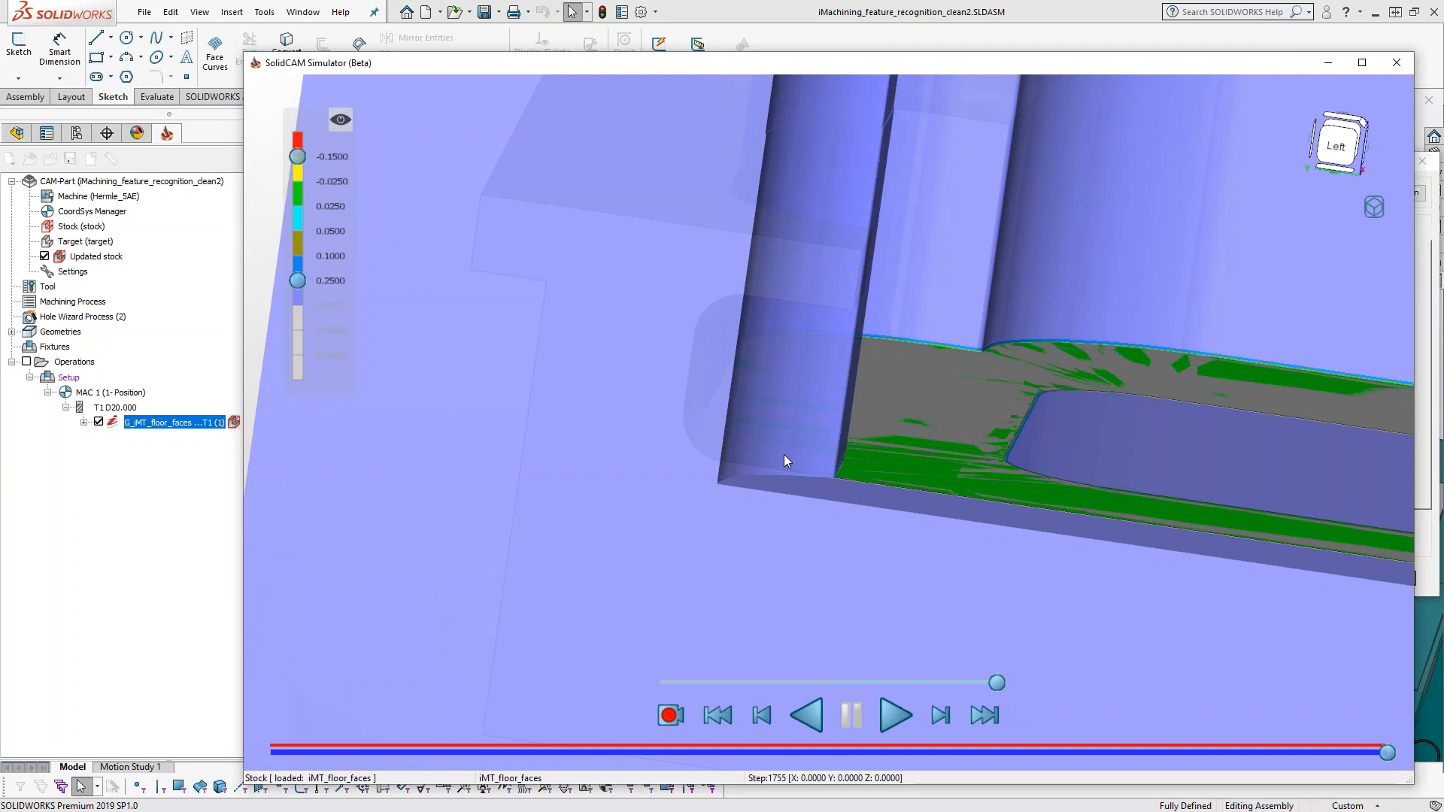
scroll(1032, 353, "down", 5)
middle_click_drag(1056, 471, 952, 516)
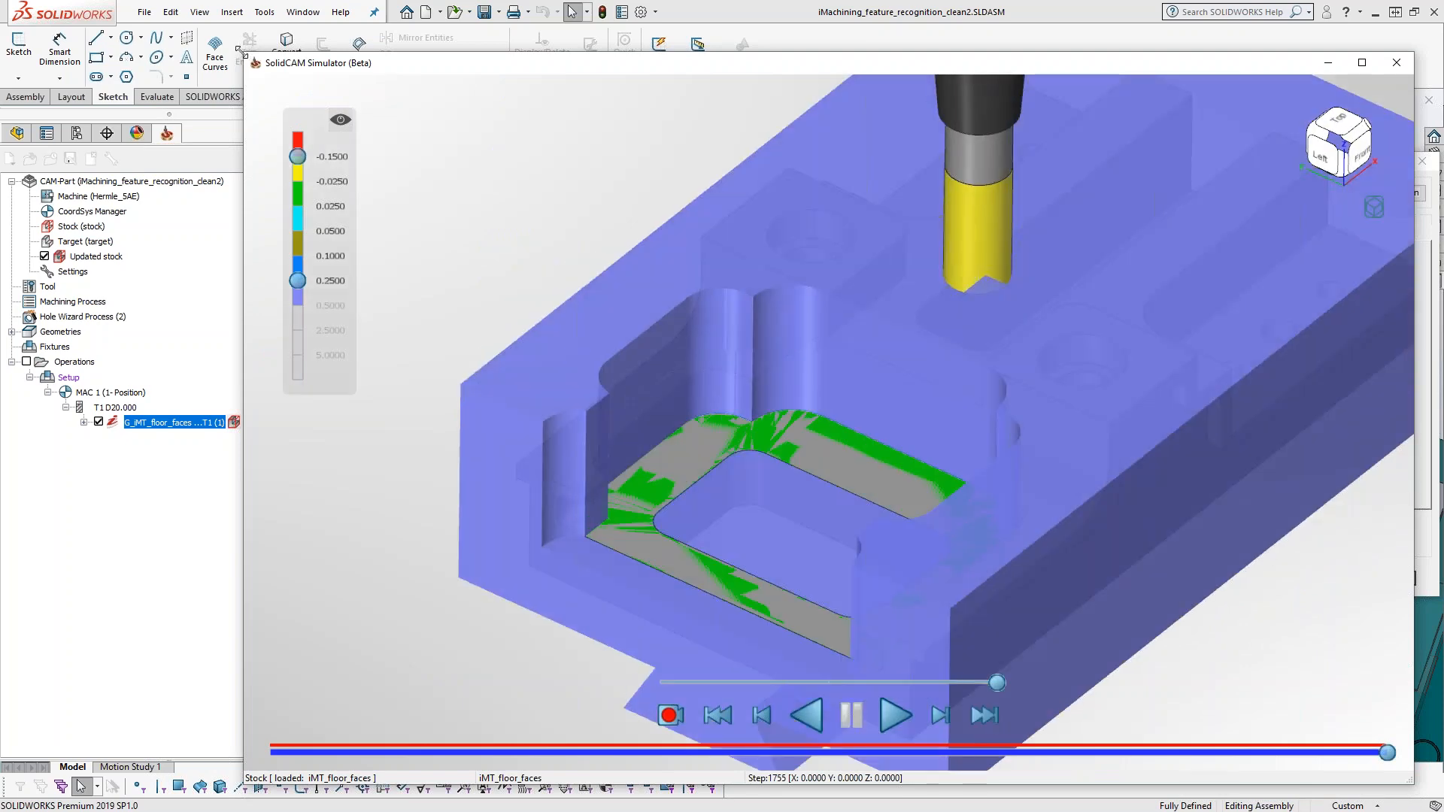
left_click_drag(245, 52, 644, 203)
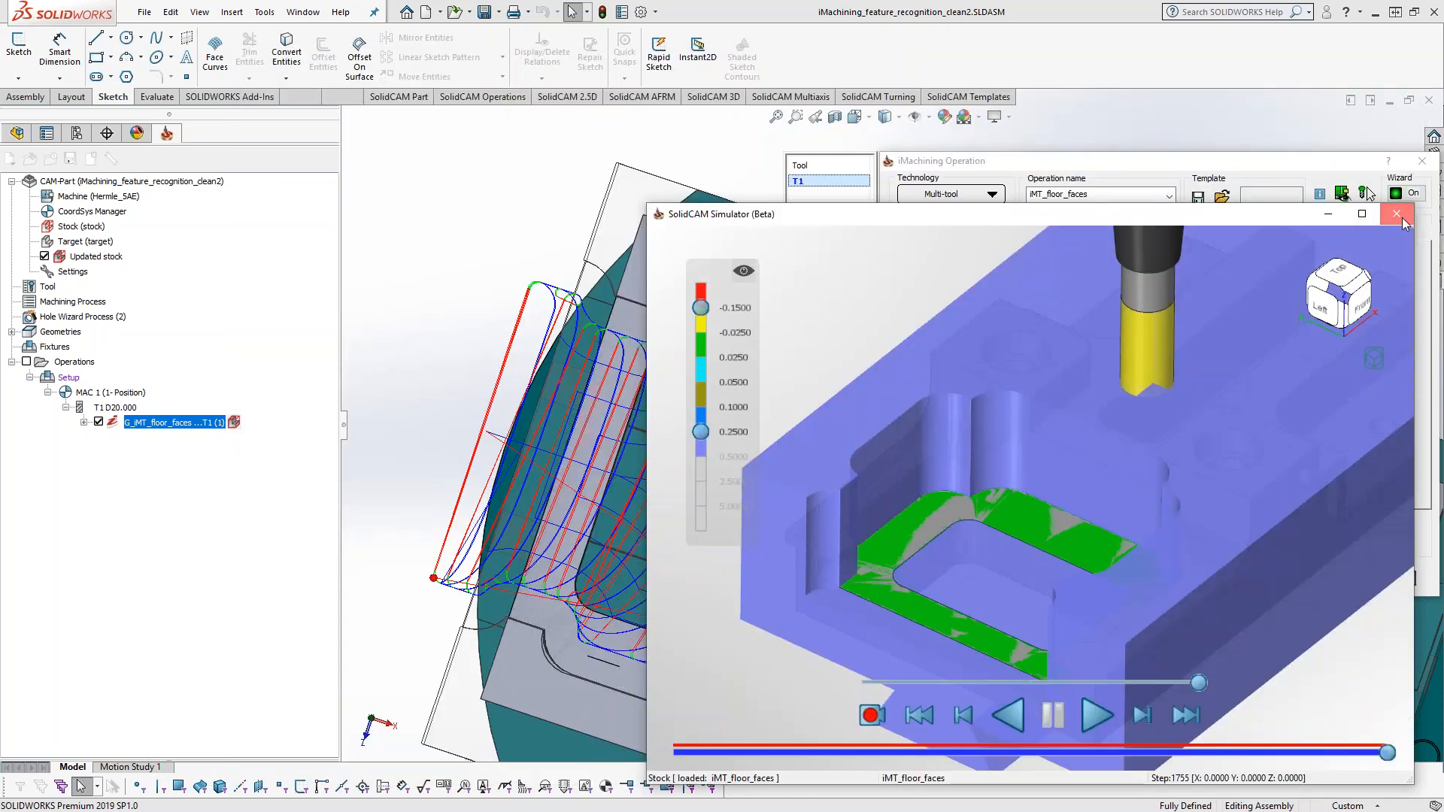
left_click(1397, 214)
- Return to the operation's geometry definition and examine the recognized volume together with the calculated toolpath
middle_click_drag(650, 460, 618, 443)
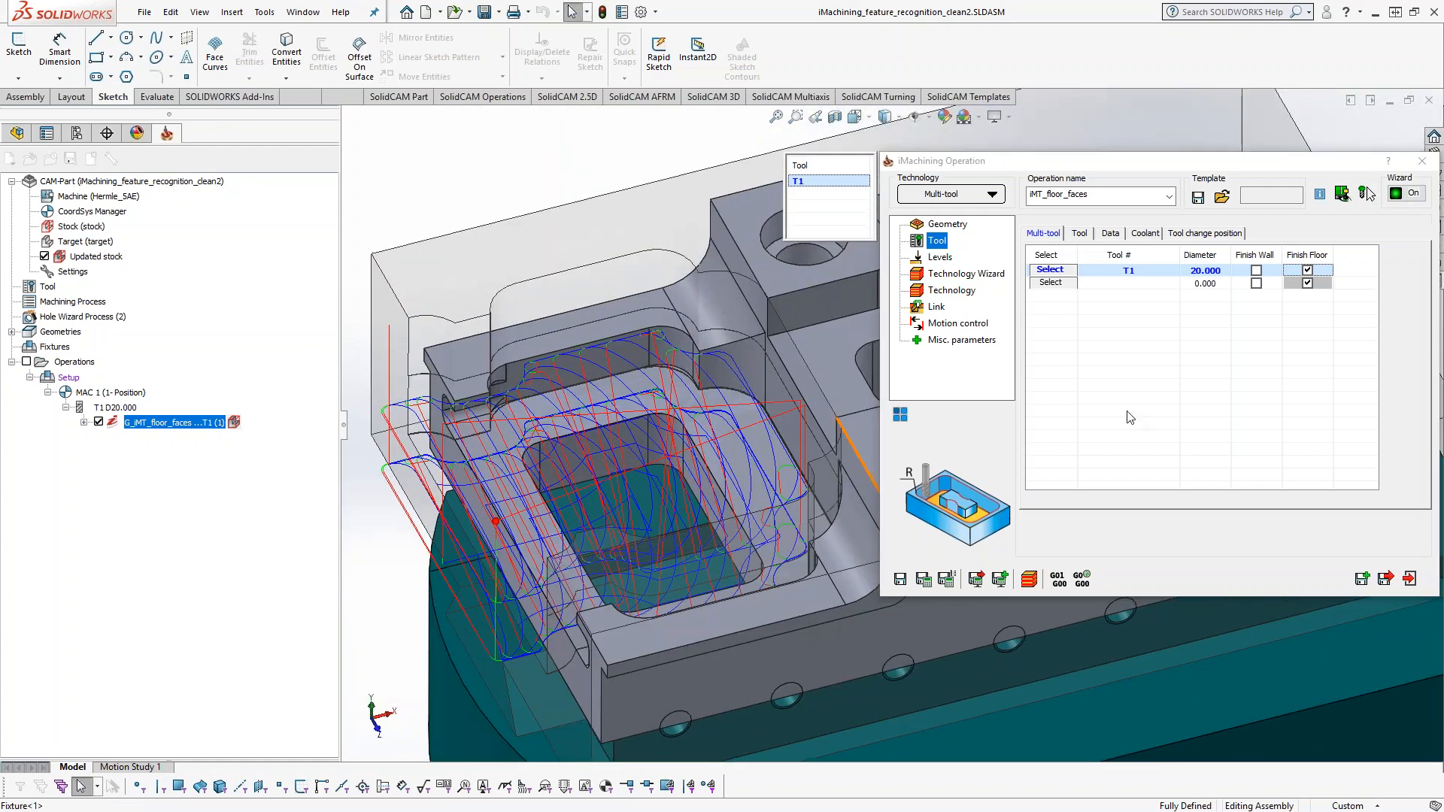
left_click(933, 226)
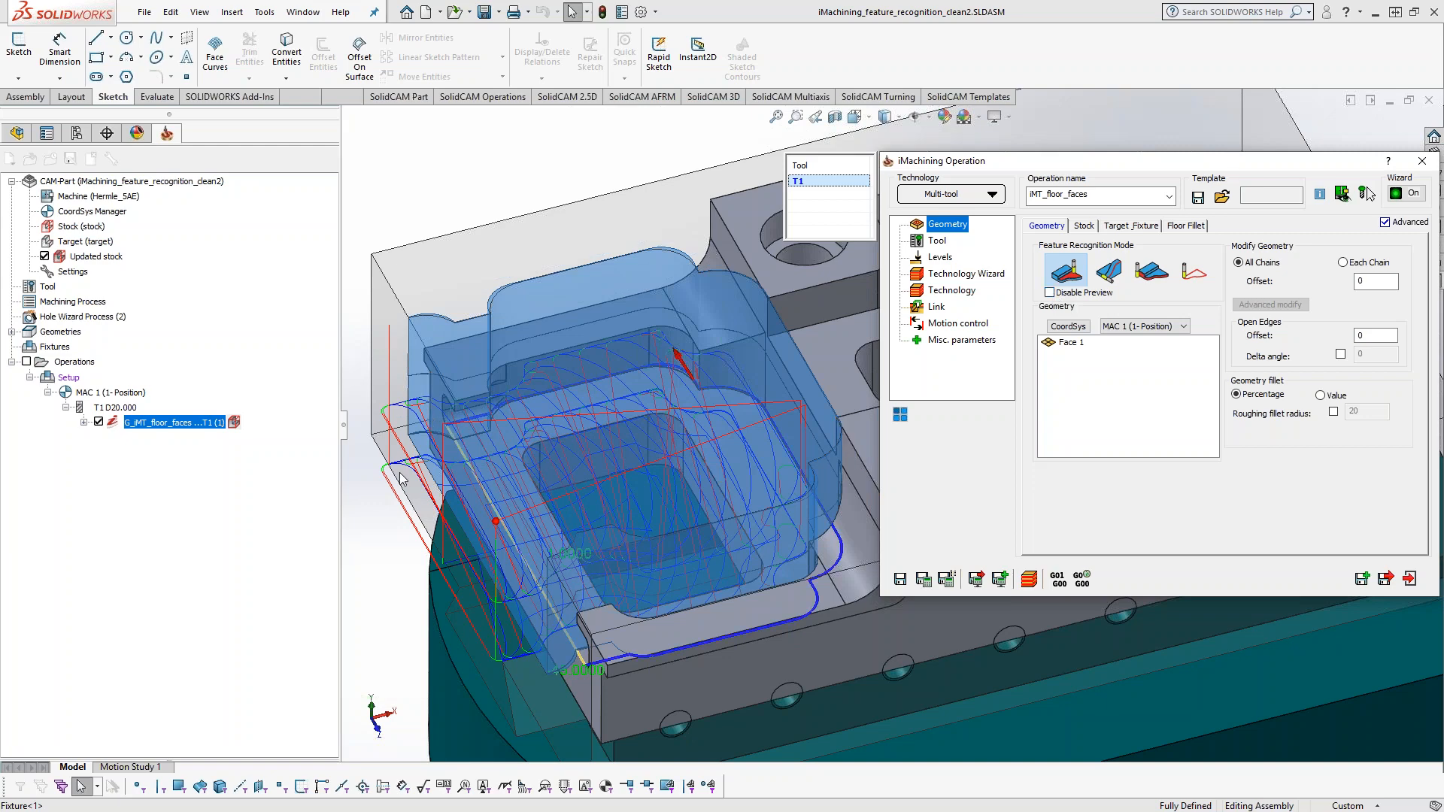
scroll(467, 451, "down", 5)
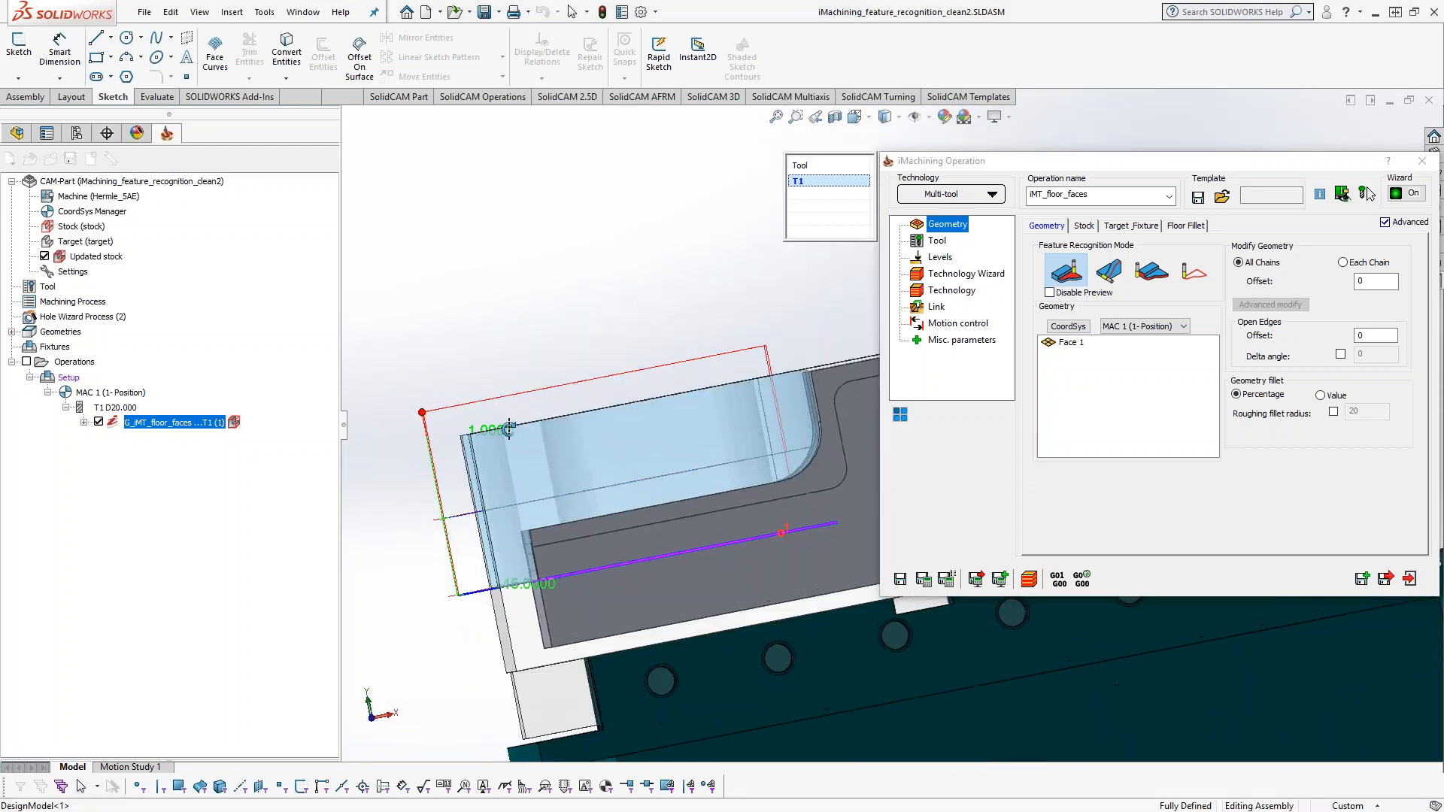
middle_click_drag(571, 410, 580, 526)
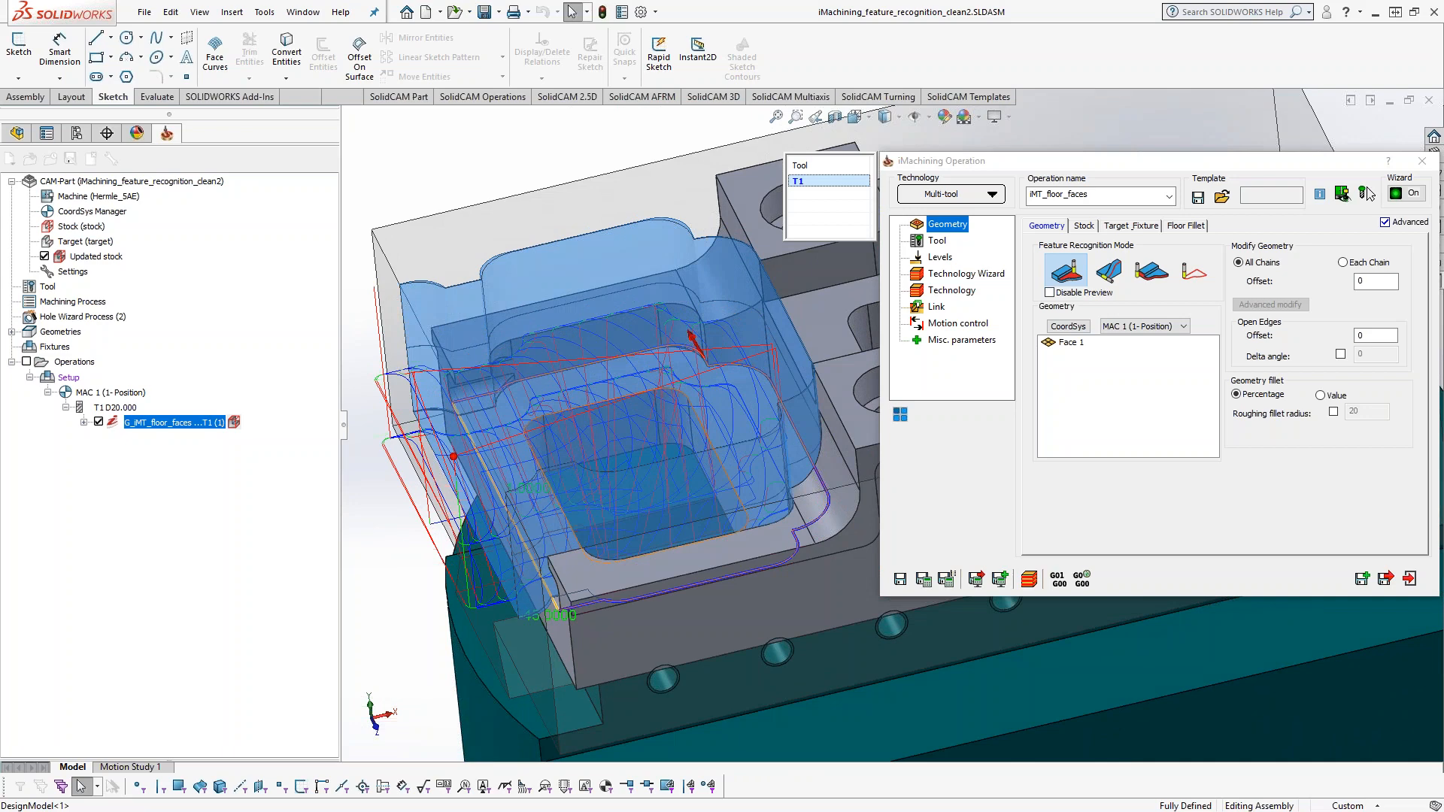
middle_click_drag(523, 459, 600, 512)
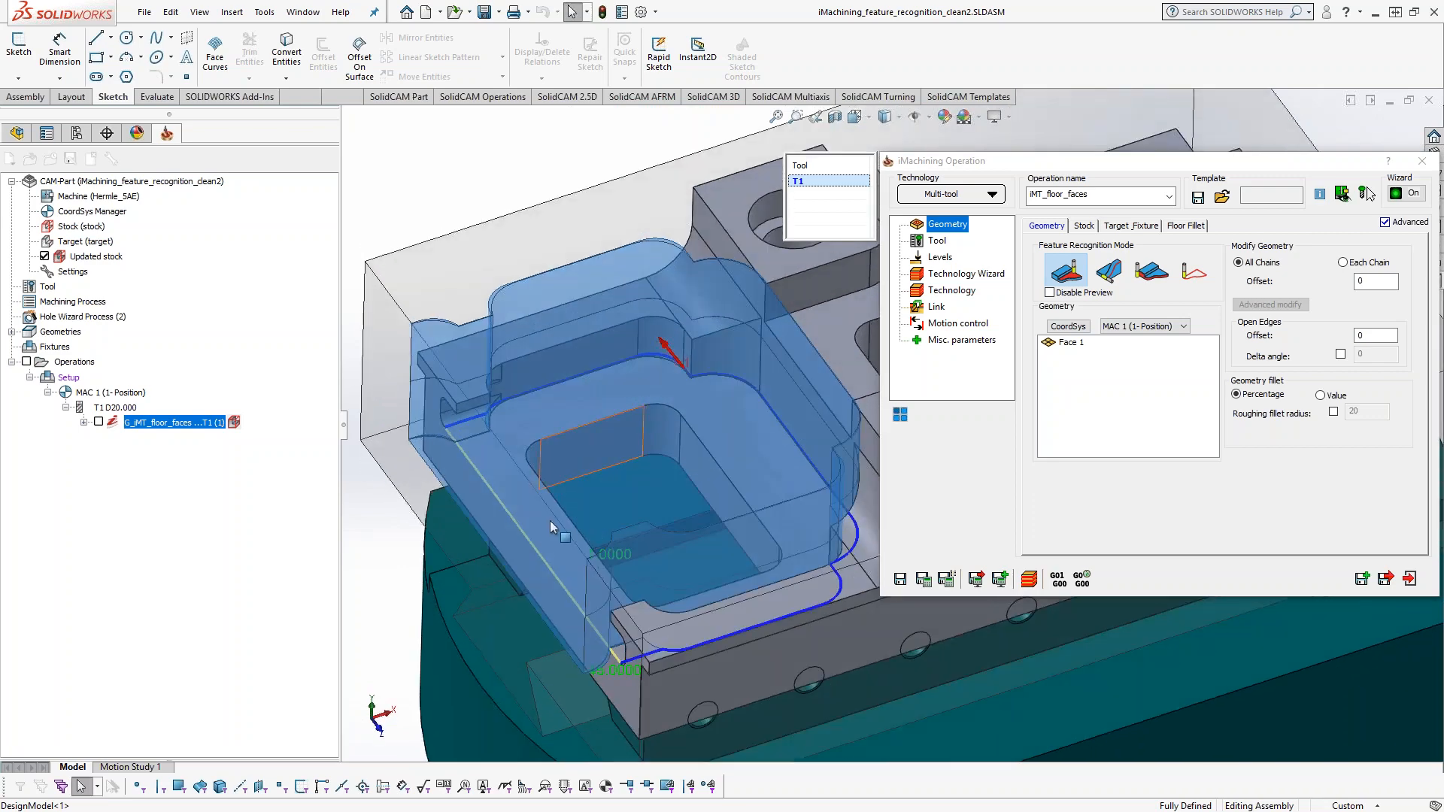
- Toggle the toolpath display of iMT_floor_faces to compare its levels with the recognized volume, and leave the toolpath hidden
left_click(99, 422)
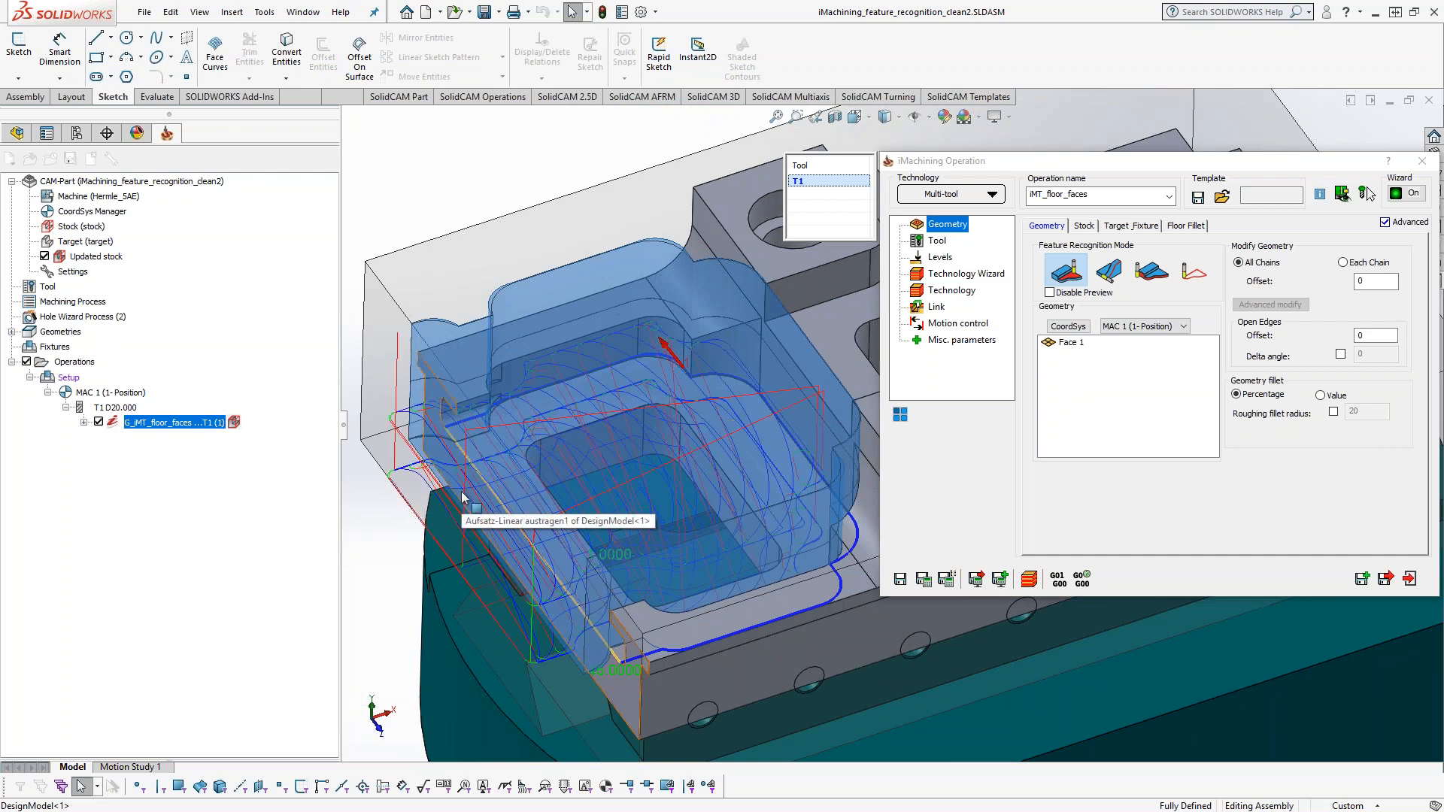
left_click(98, 422)
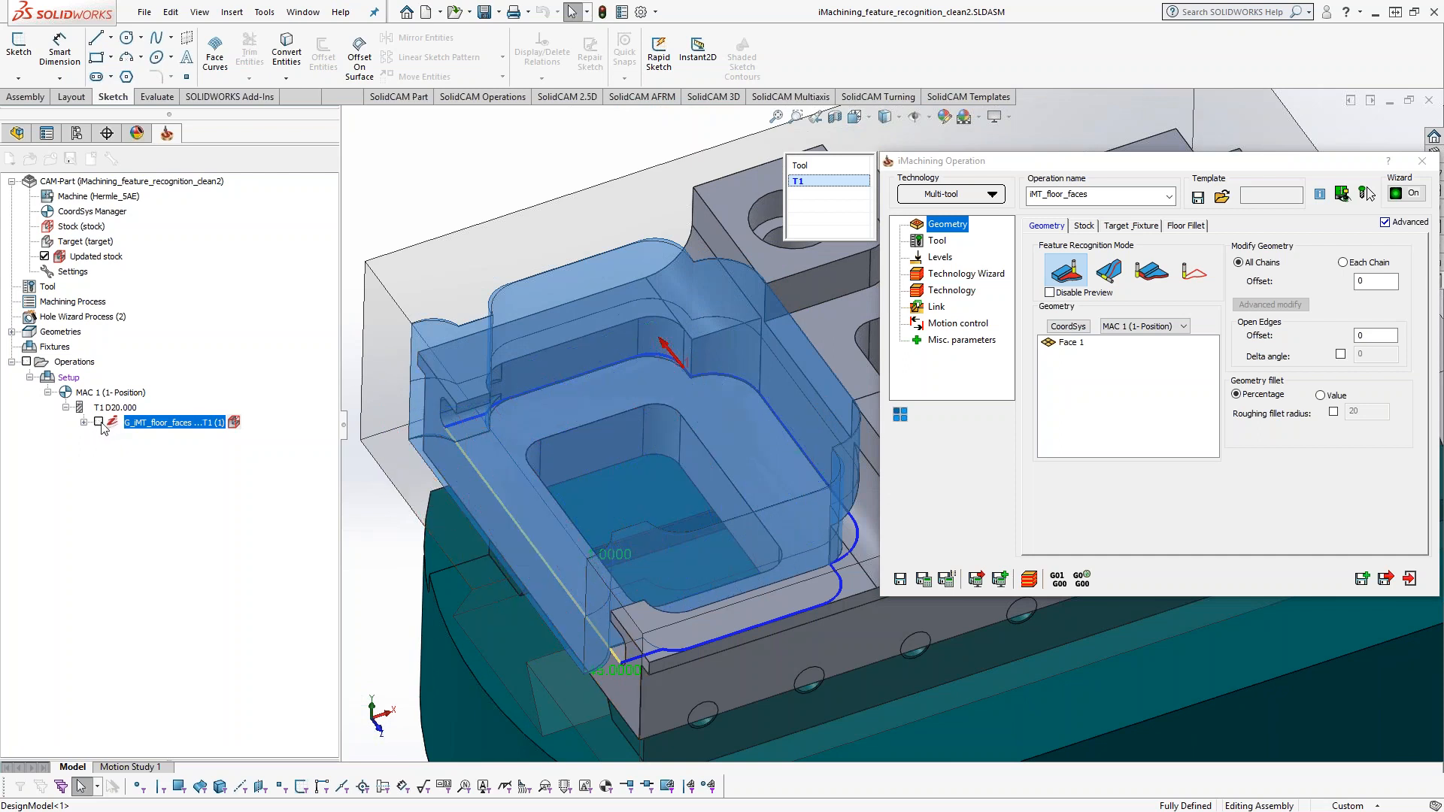
left_click(99, 422)
middle_click_drag(650, 499, 619, 237)
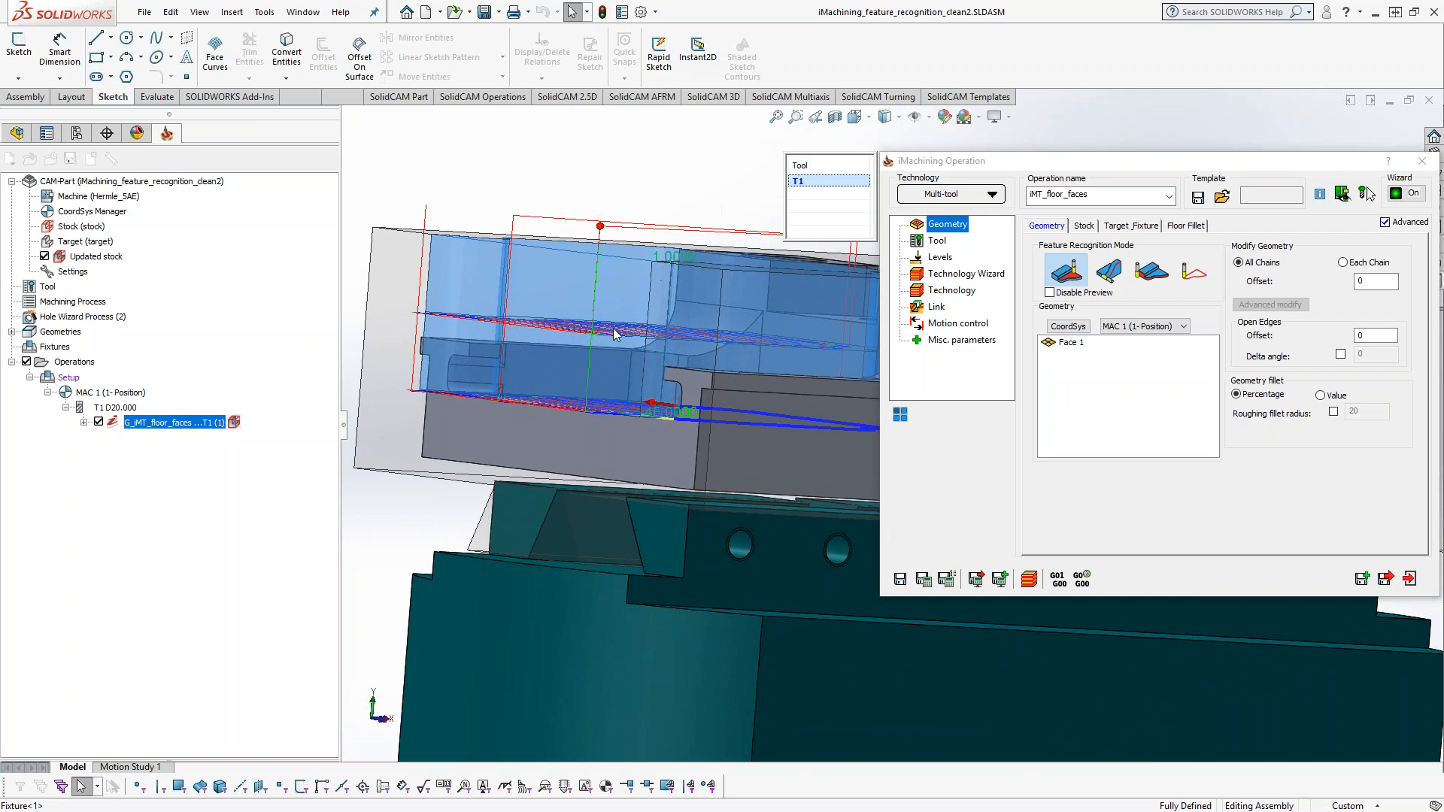
left_click(84, 422)
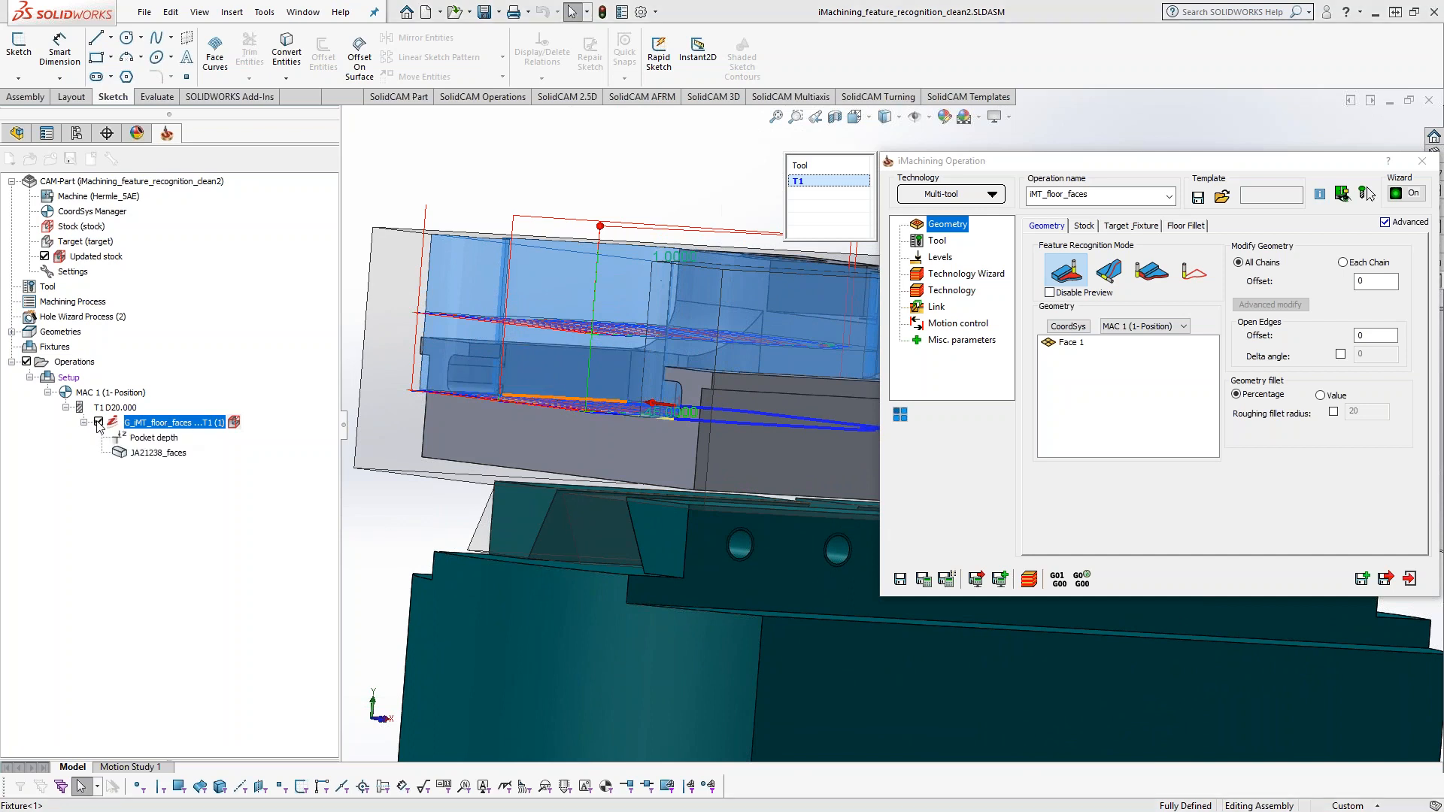
left_click(85, 423)
left_click(99, 422)
middle_click_drag(547, 325, 541, 420)
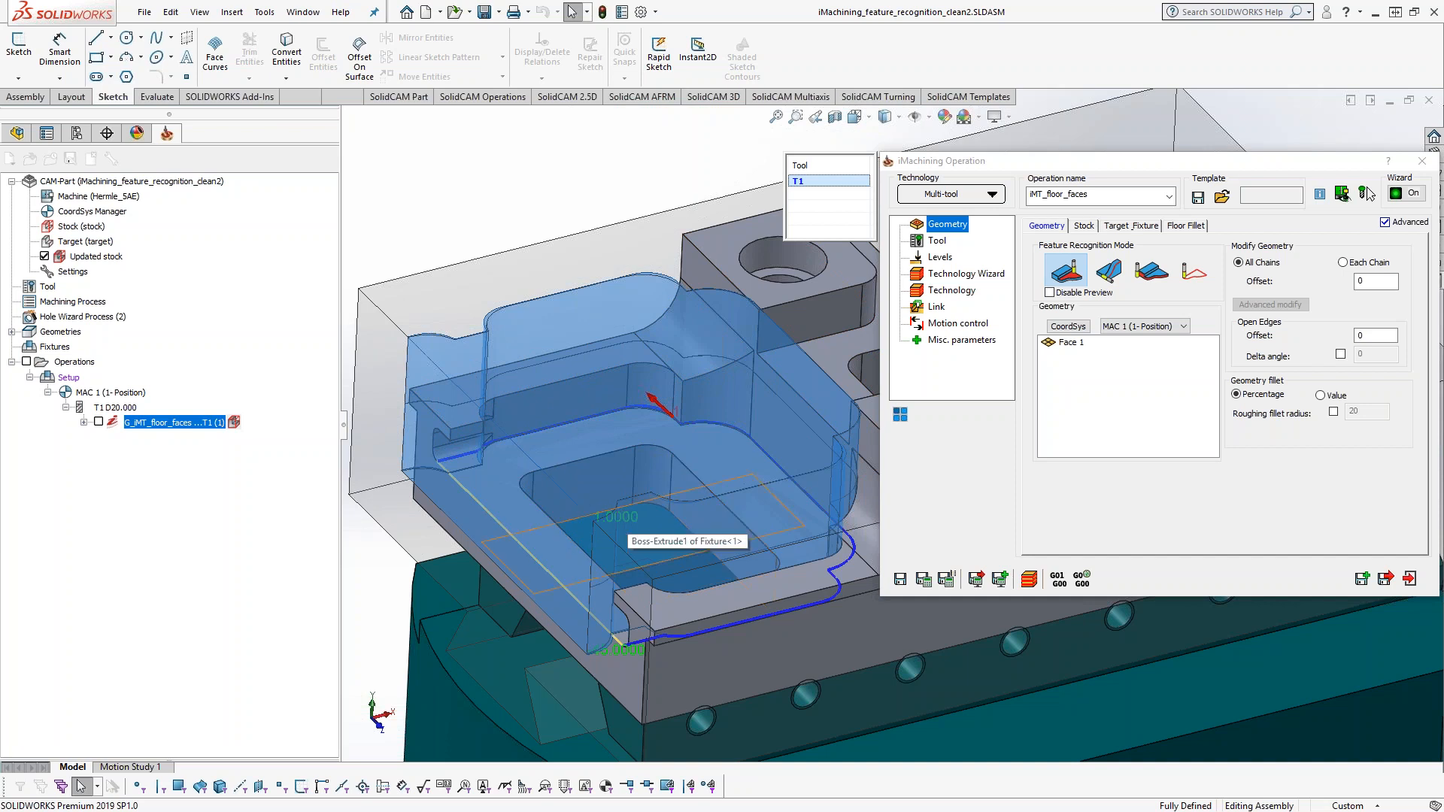
- Disable the feature recognition preview and toggle the updated stock display to compare it with the part, leaving the stock shown
left_click(1049, 293)
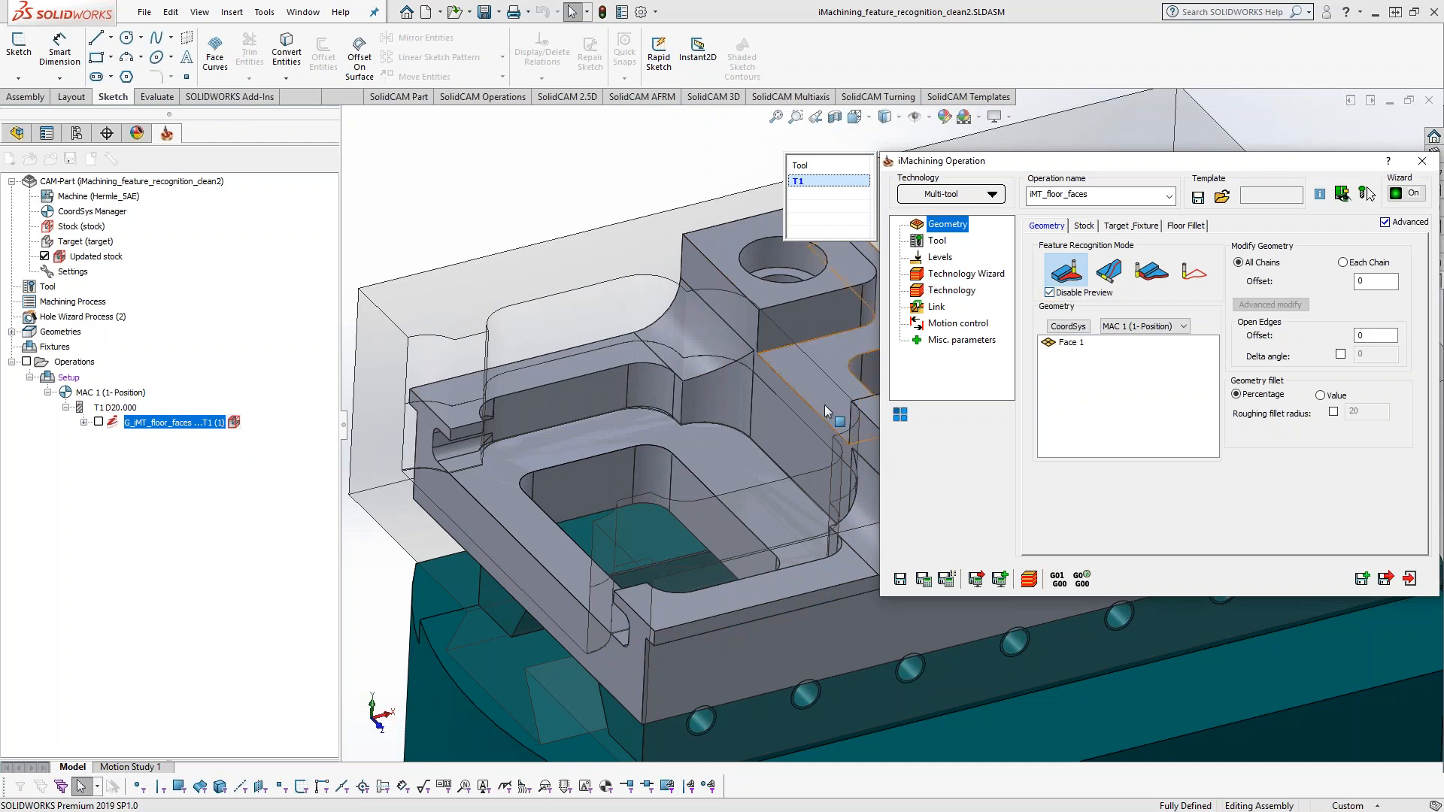
middle_click_drag(677, 453, 671, 486)
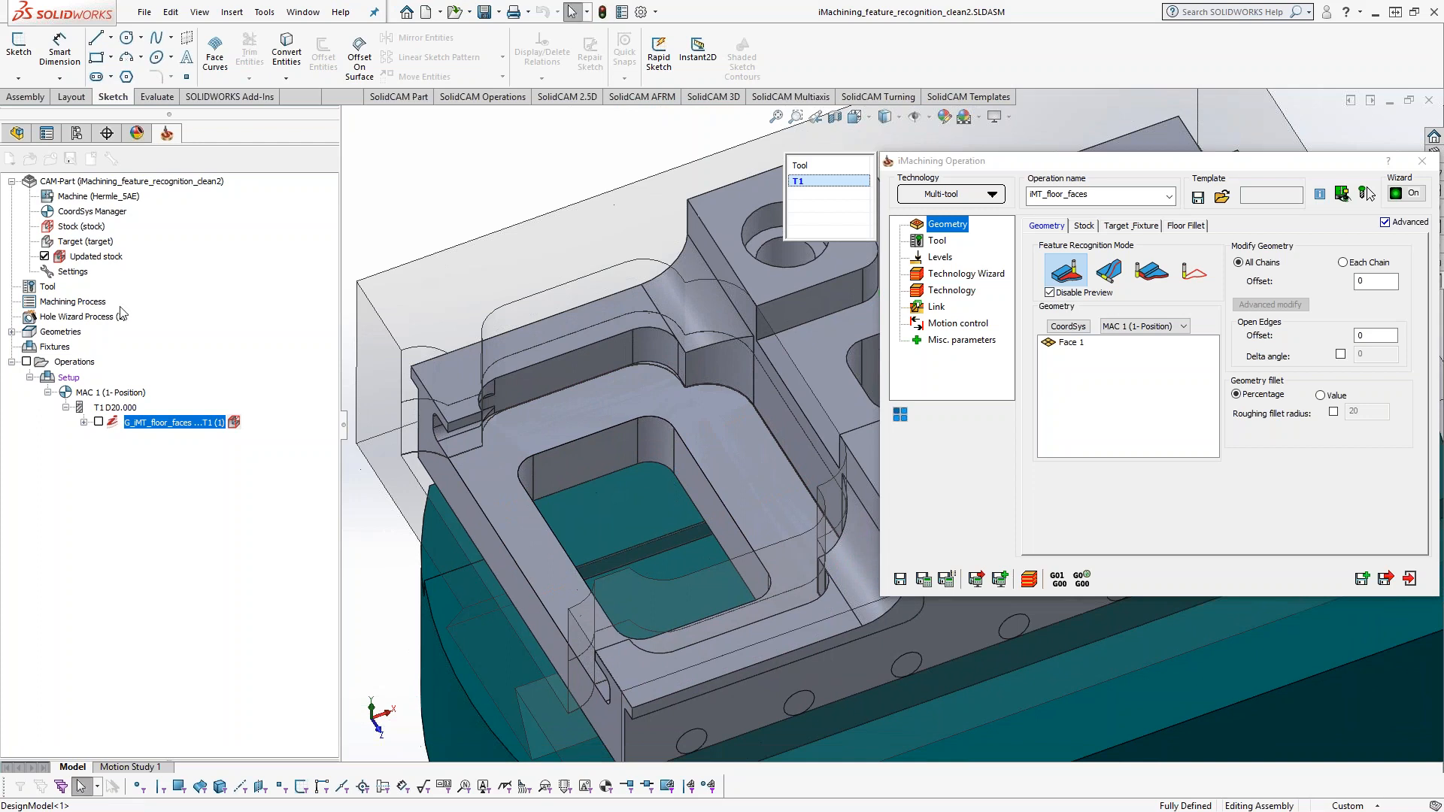
left_click(45, 257)
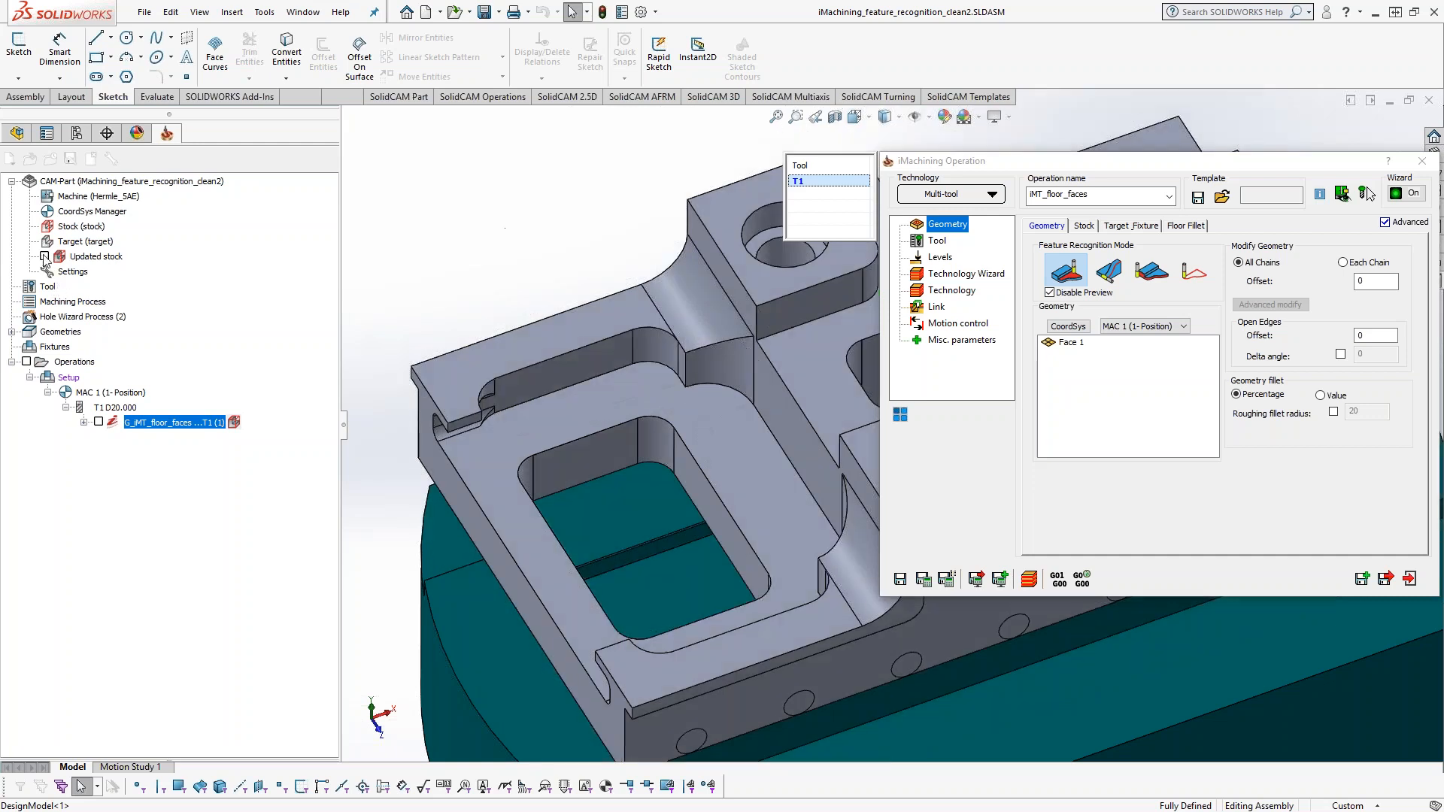
left_click(45, 257)
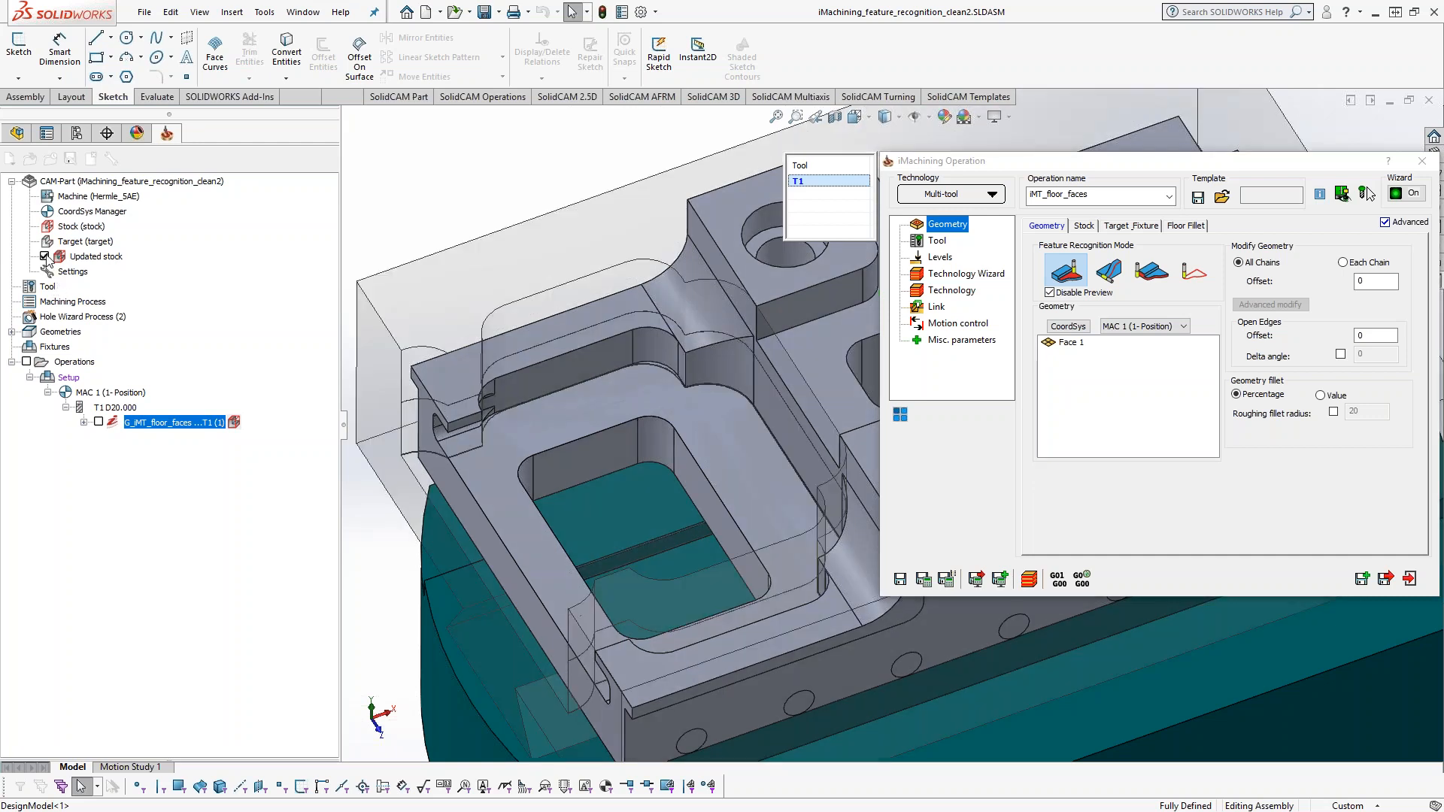
left_click(45, 257)
left_click(45, 257)
- Toggle whether the updated stock includes the current operation to compare both stock states, and leave the operation excluded
left_click(234, 422)
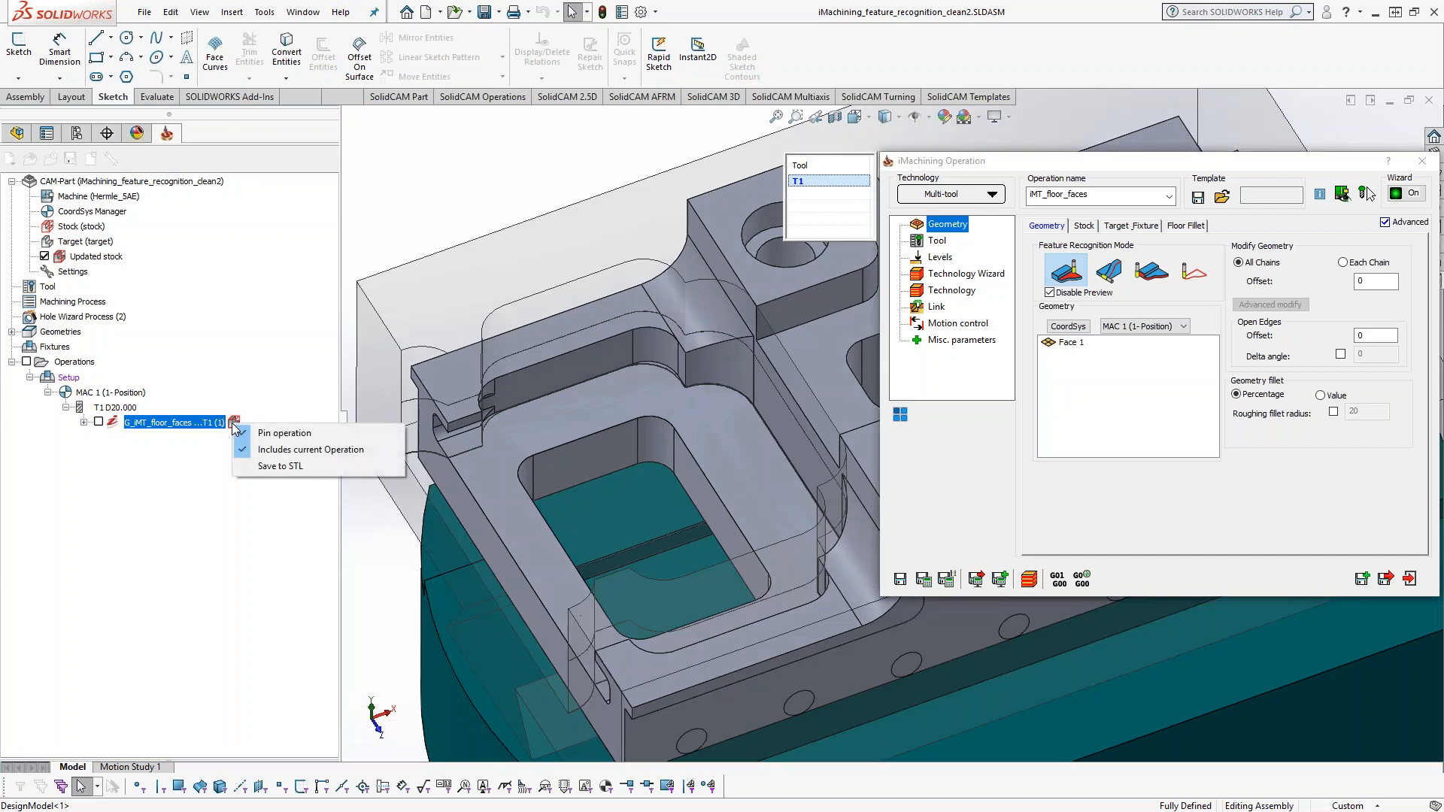
left_click(305, 451)
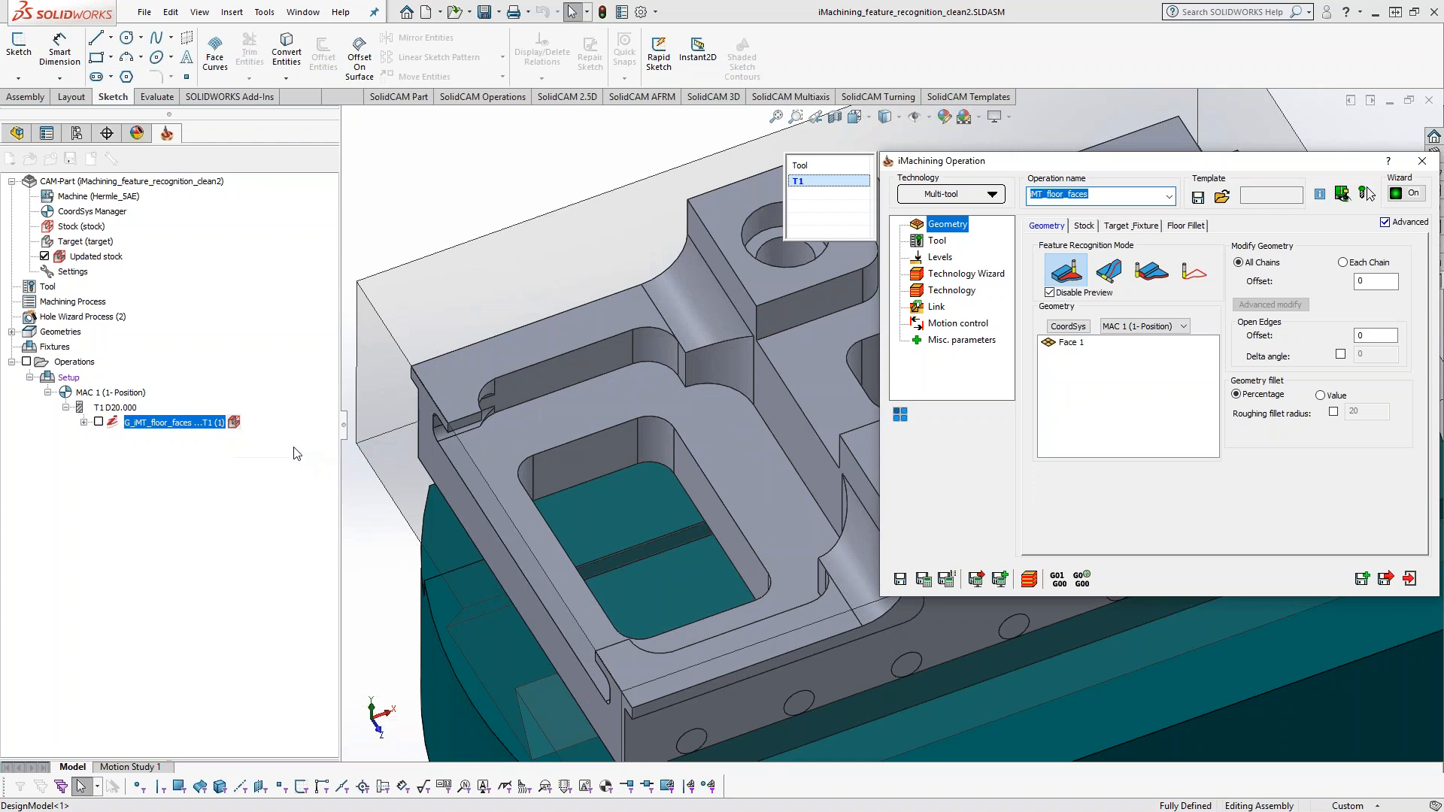
right_click(234, 428)
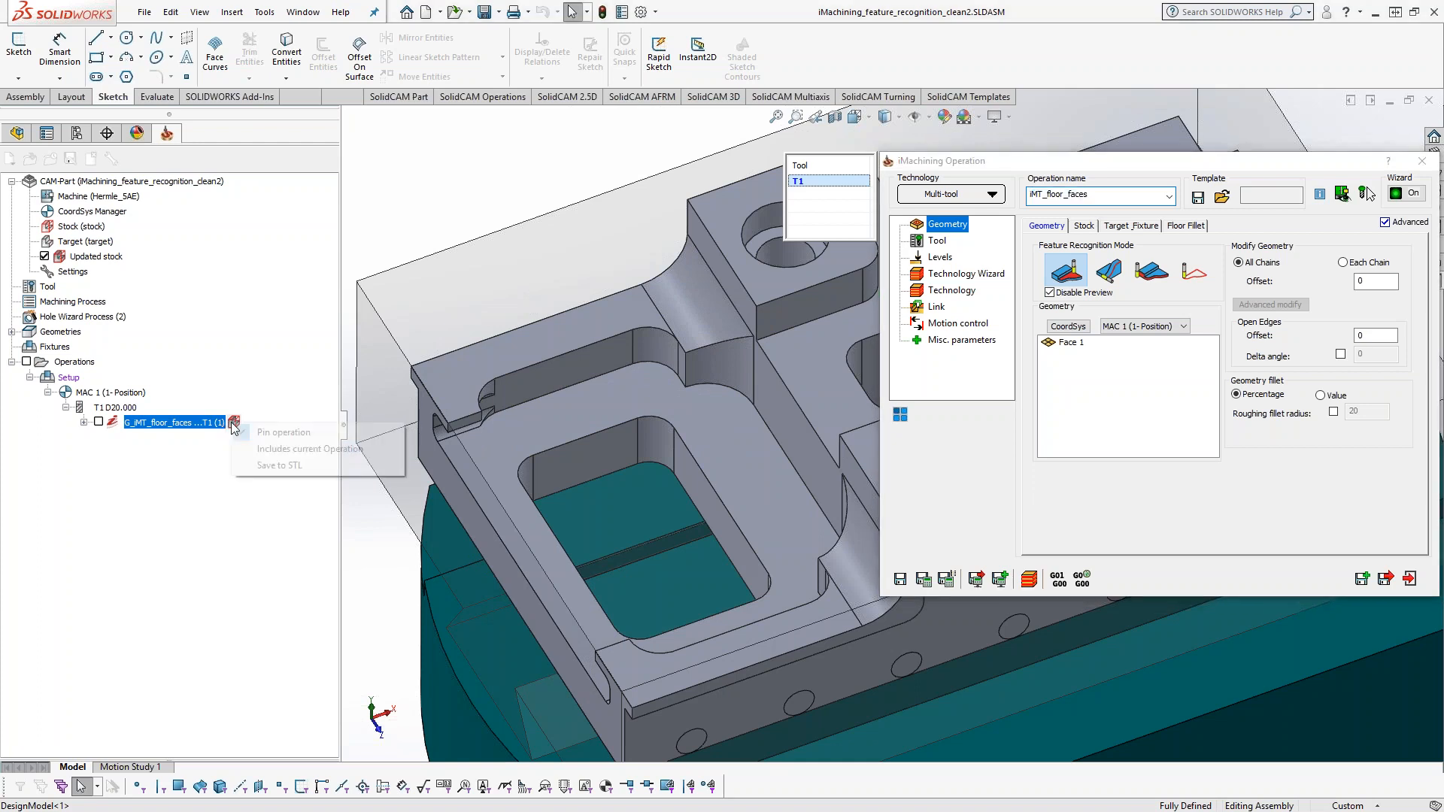
left_click(305, 449)
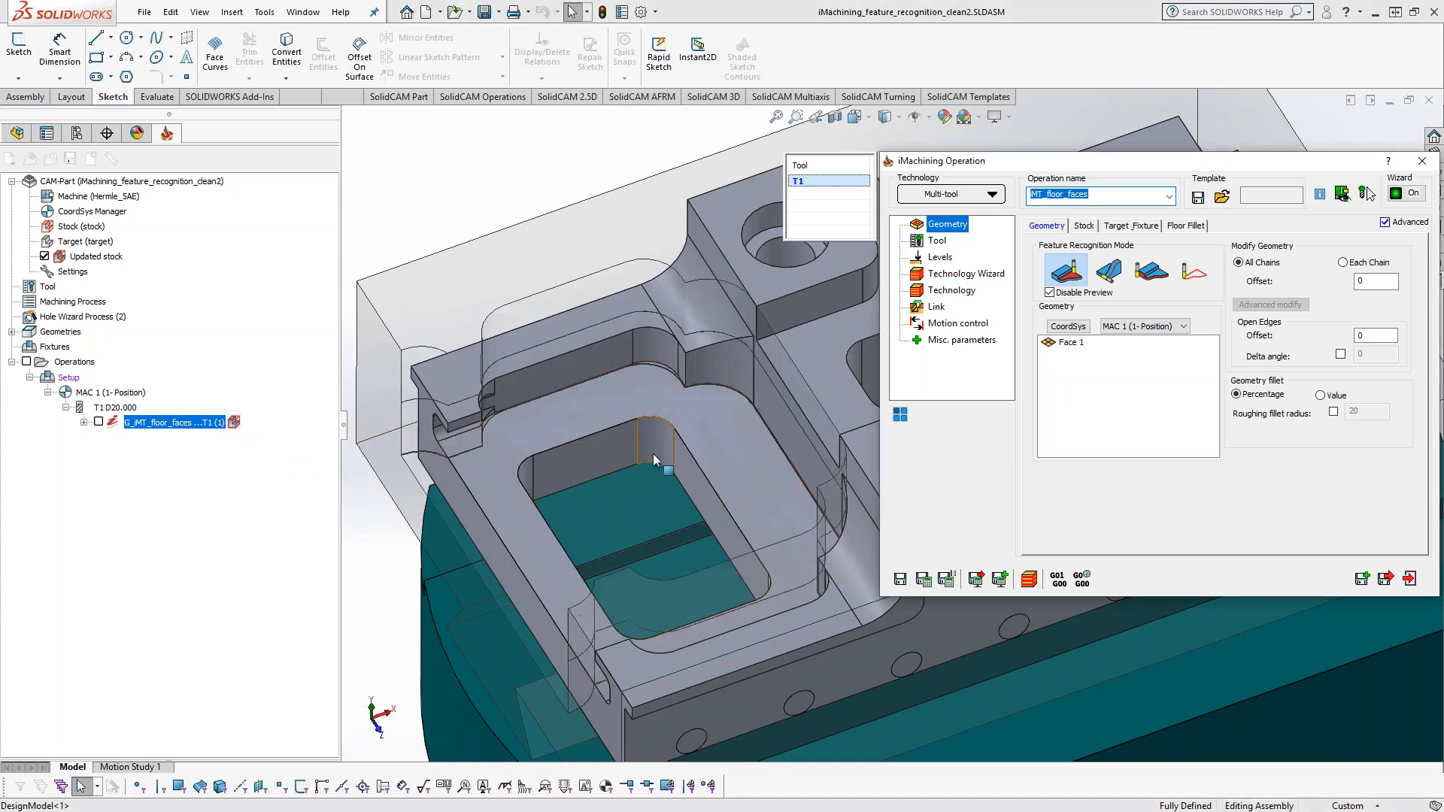
mouse_move(602, 400)
middle_mouse_down()
mouse_move(599, 510)
mouse_move(574, 232)
mouse_move(606, 399)
middle_mouse_up()
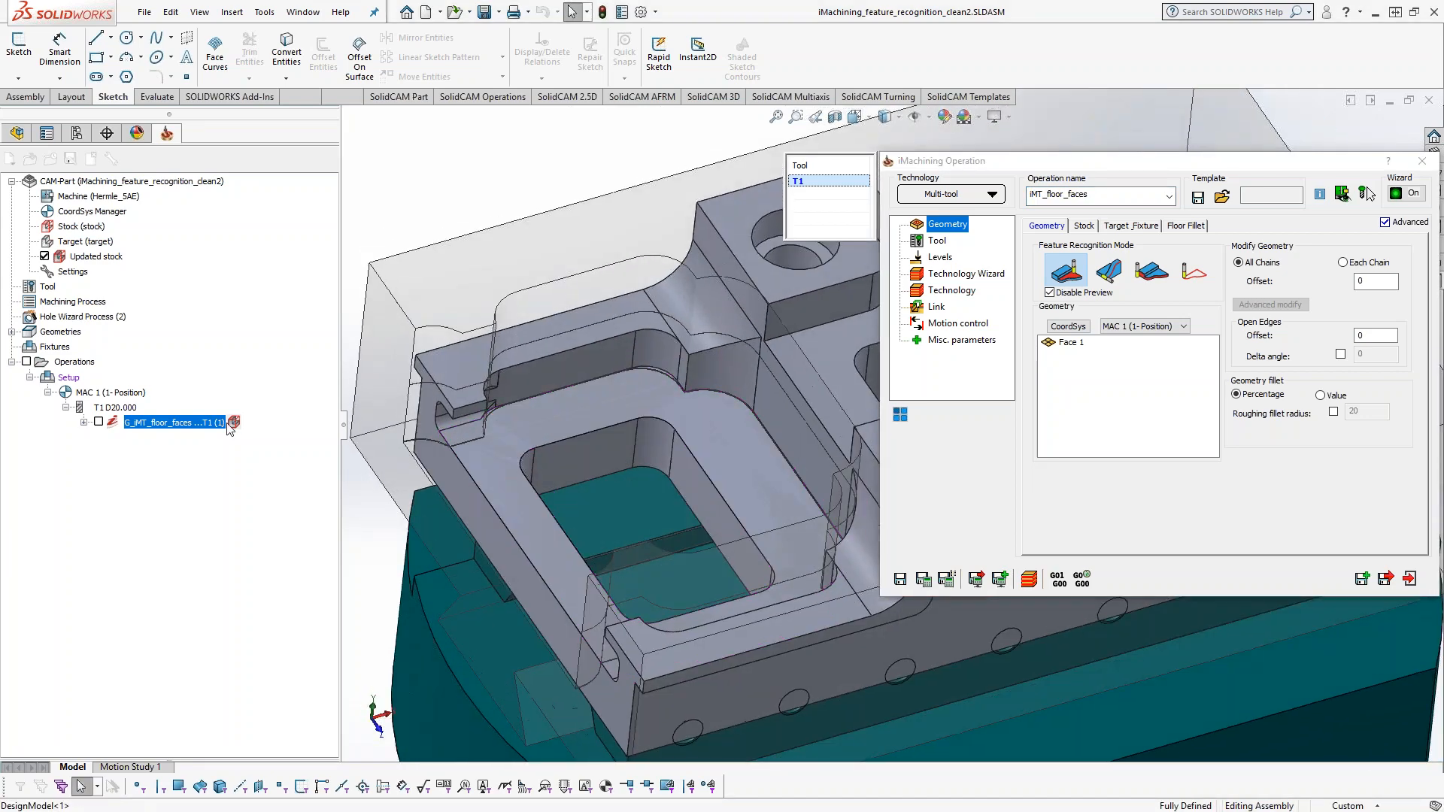
right_click(234, 423)
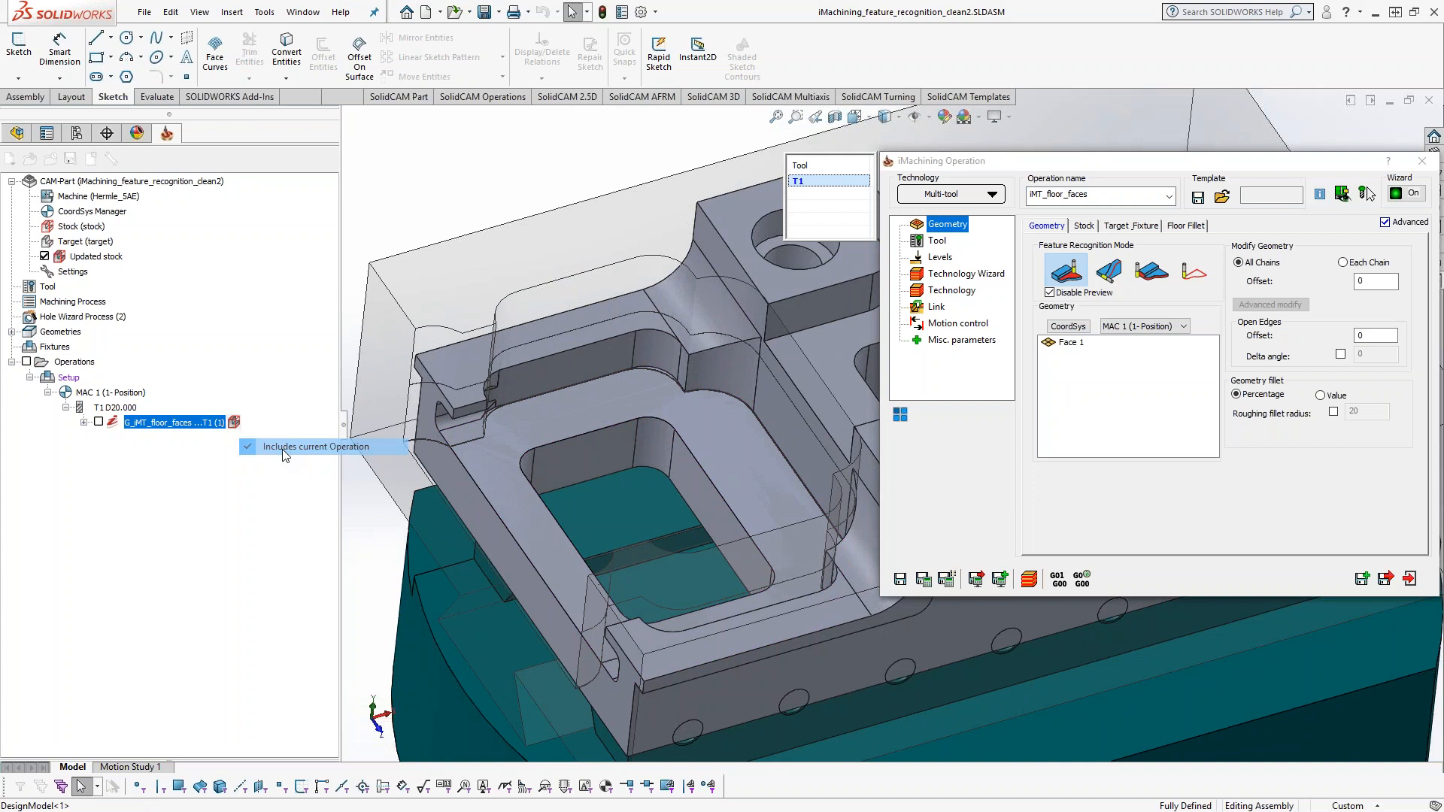
left_click(284, 448)
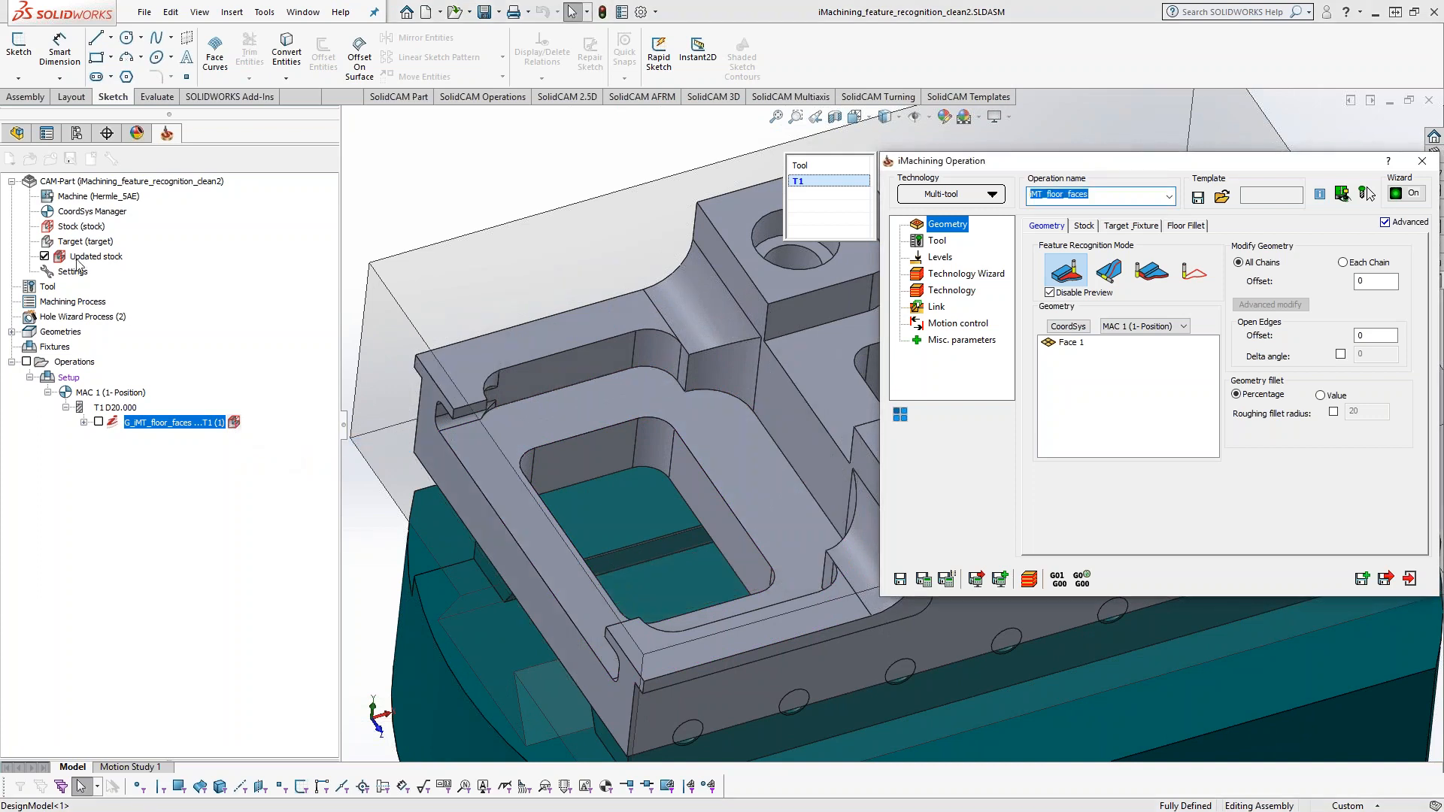
- Re-enable the feature recognition preview, examine the recognized volume against the updated stock, and leave the preview disabled
left_click(1050, 293)
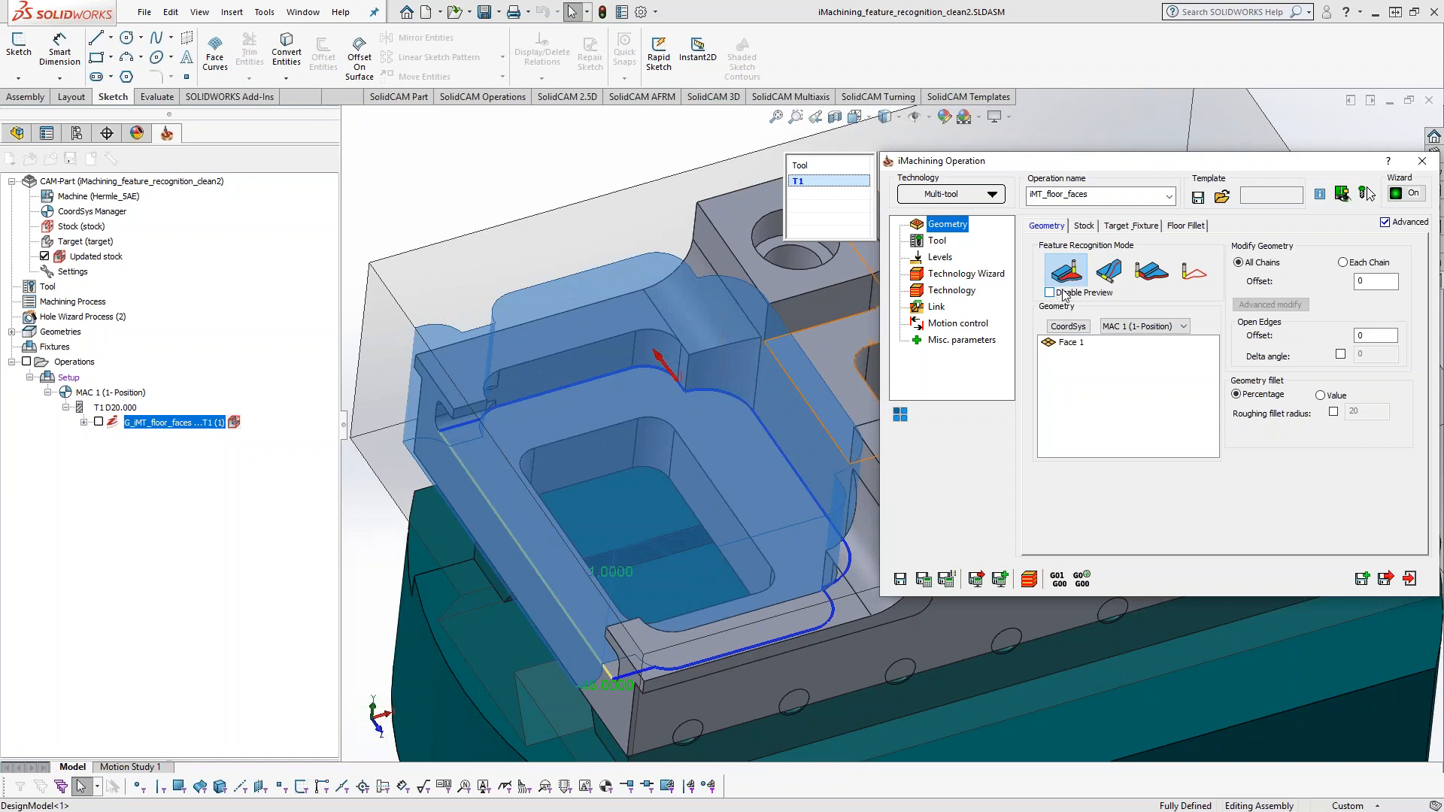
mouse_move(716, 368)
middle_mouse_down()
mouse_move(671, 519)
mouse_move(709, 405)
mouse_move(362, 316)
middle_mouse_up()
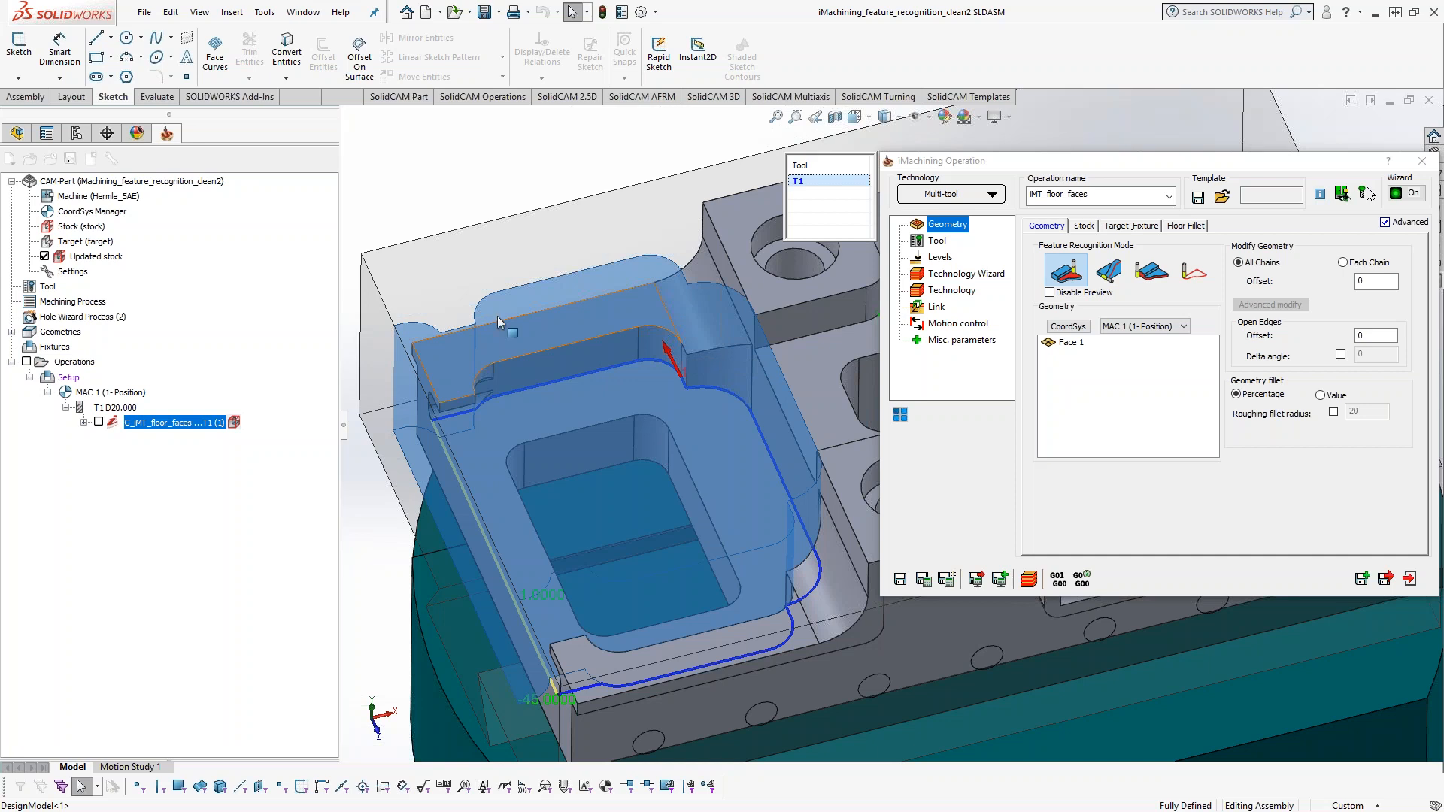
left_click(1085, 298)
left_click(1087, 299)
left_click(1090, 300)
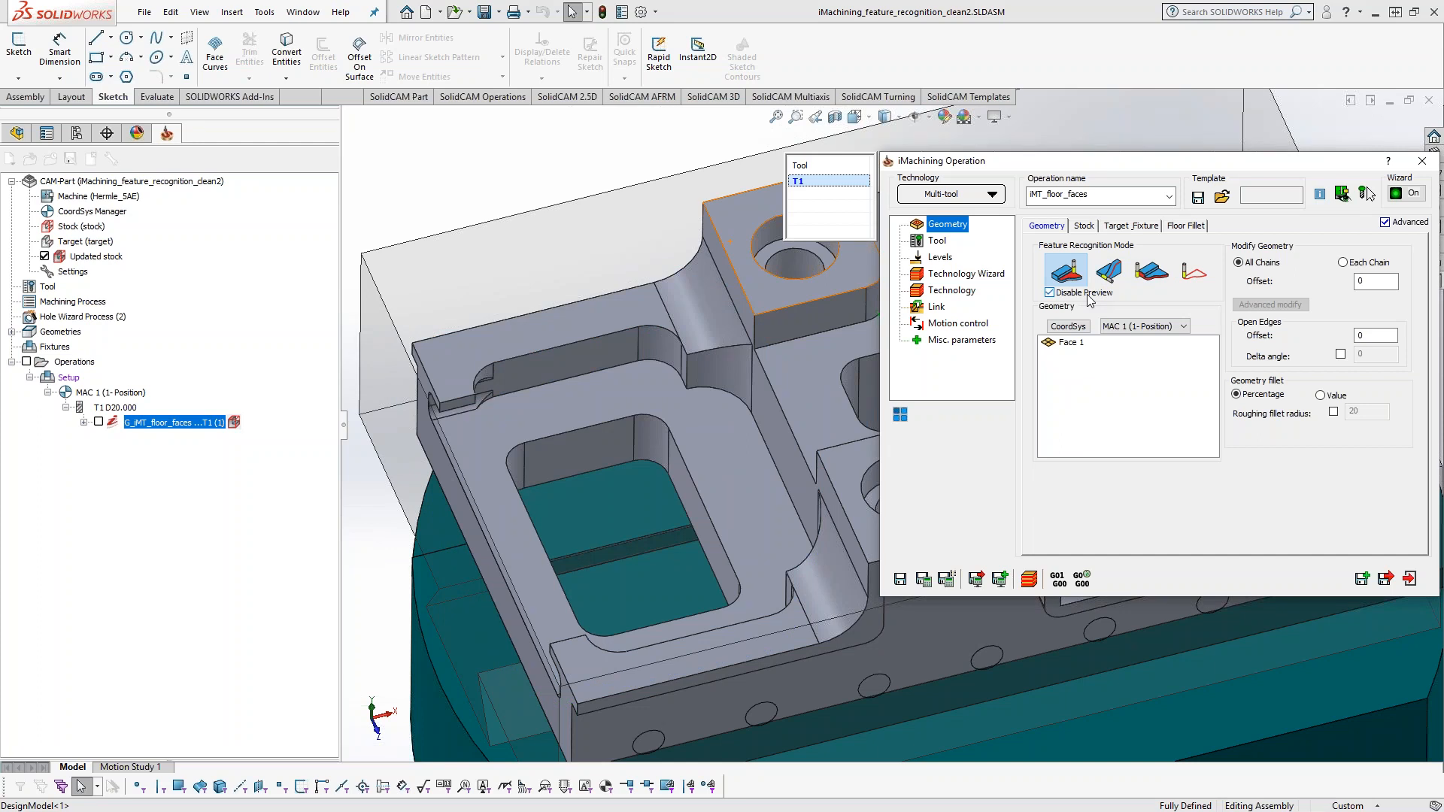
left_click(1090, 300)
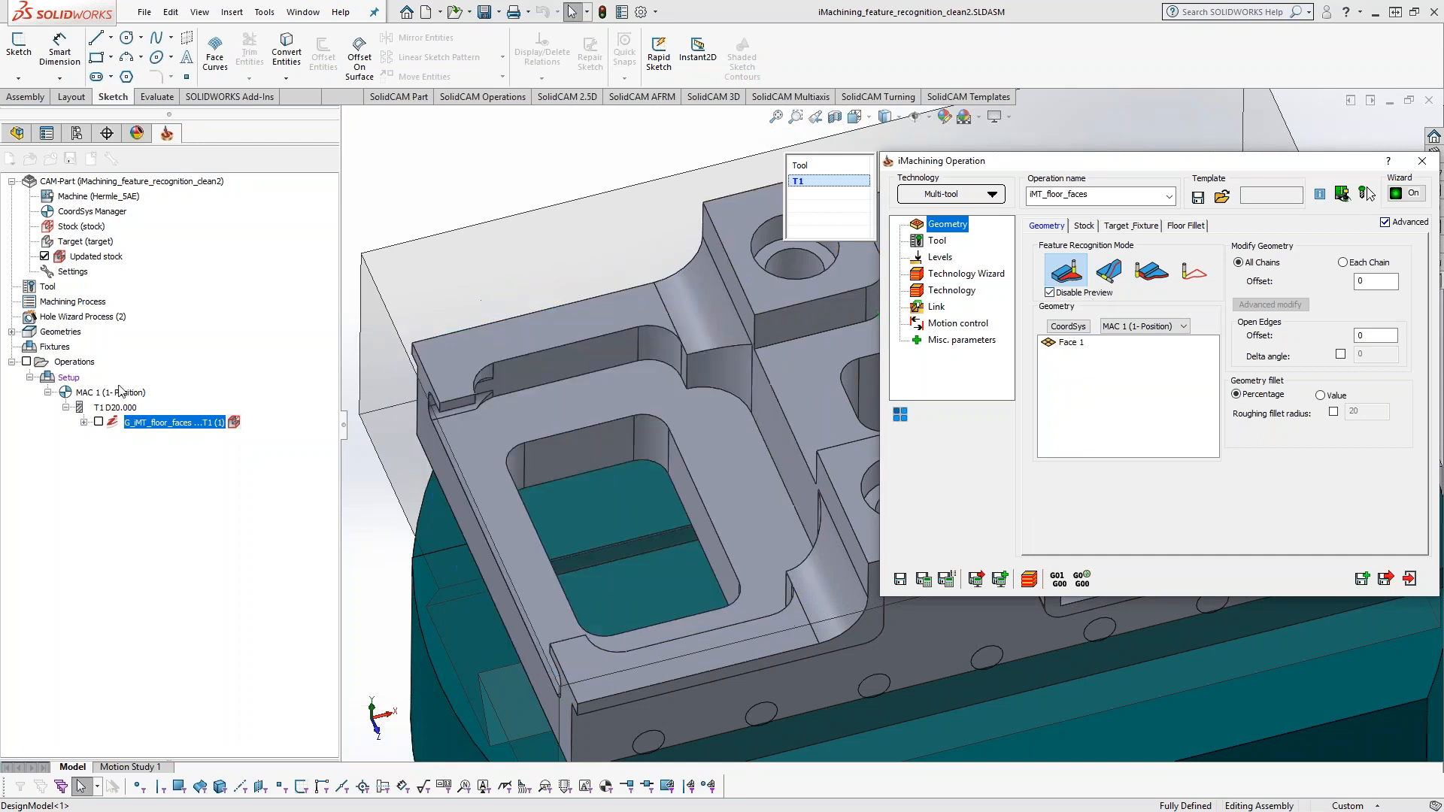
- Toggle the toolpath display of iMT_floor_faces to examine it on the part without the preview, and leave it hidden
left_click(98, 423)
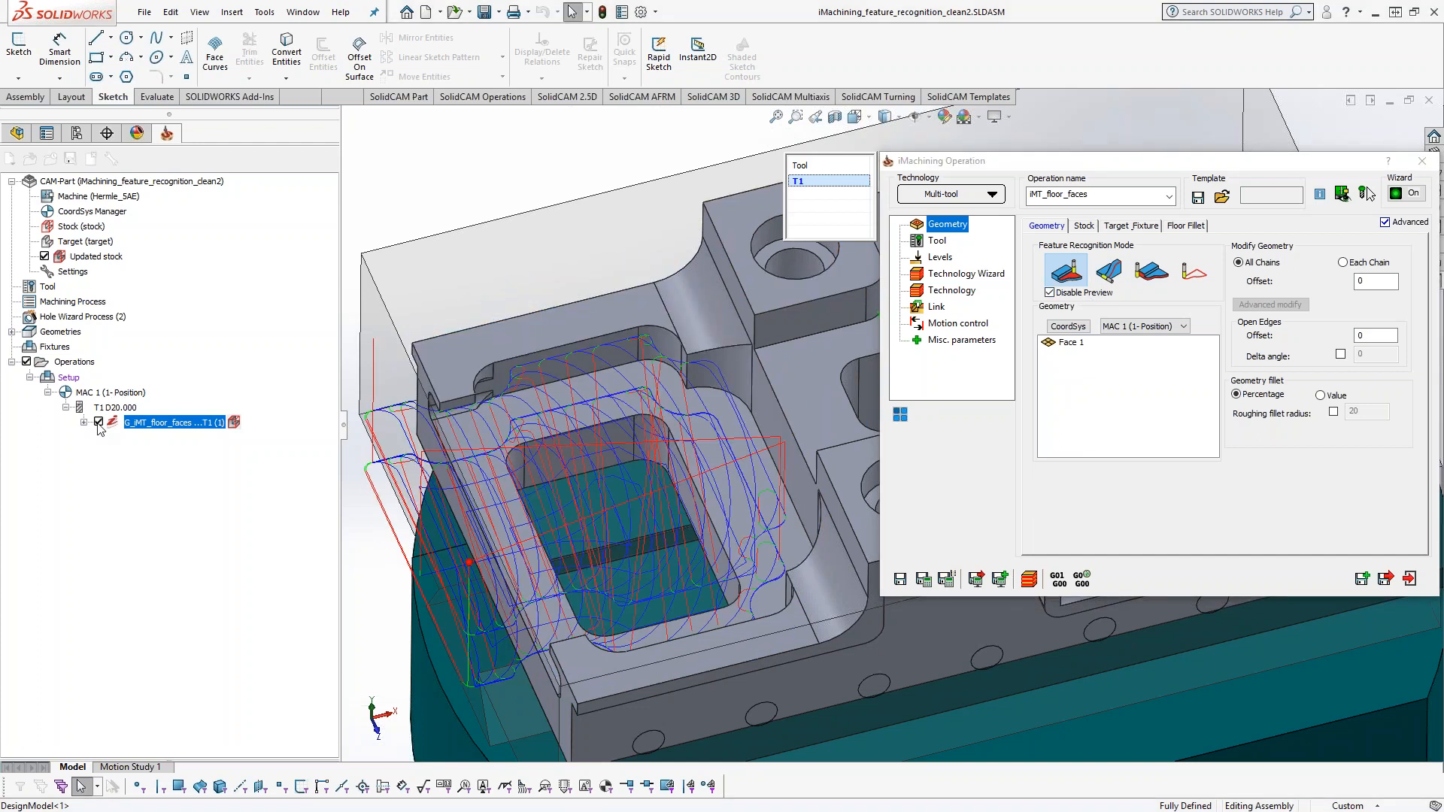
left_click(98, 423)
left_click(98, 423)
left_click(98, 423)
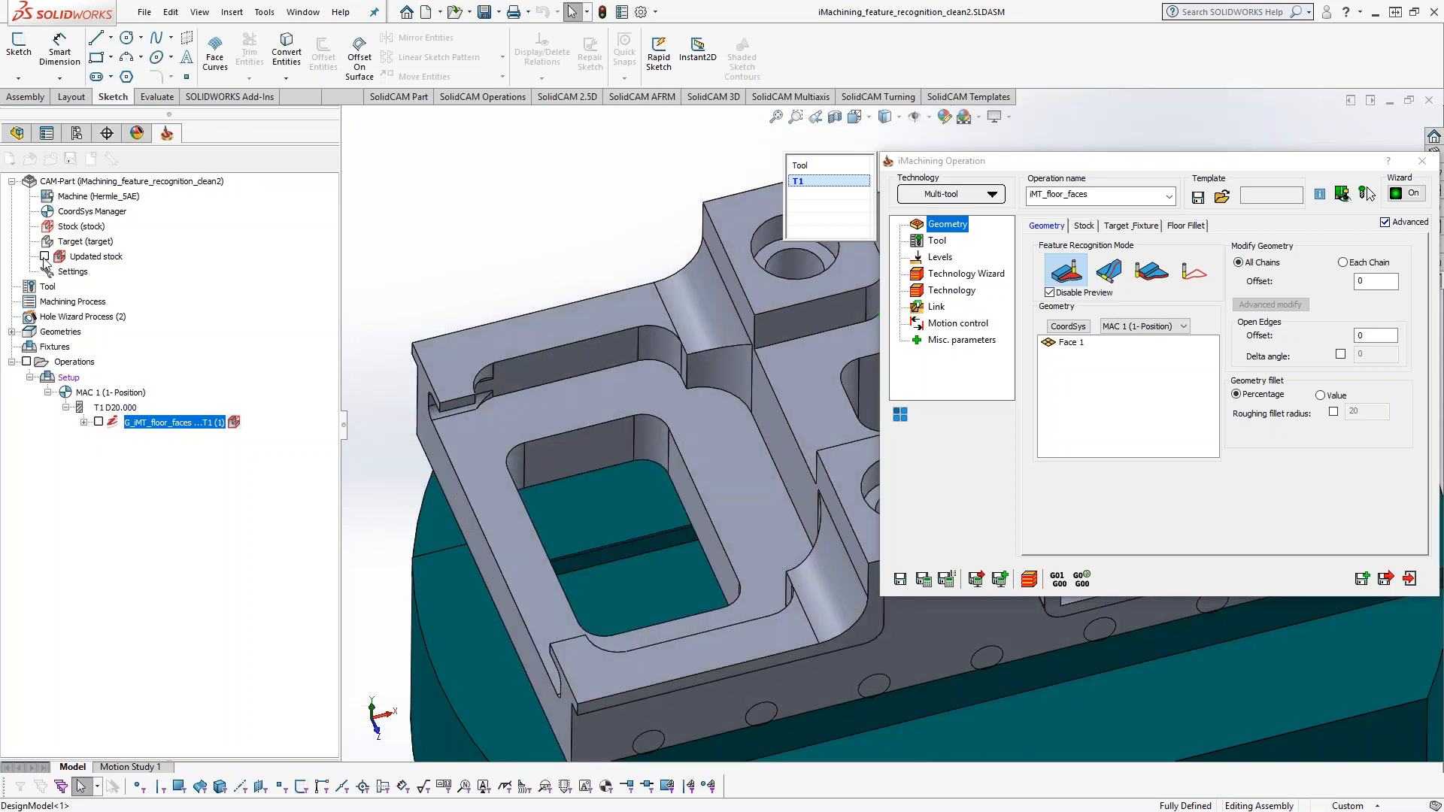
- Toggle the updated stock display, leave it shown, and include the current operation in the updated stock
left_click(44, 257)
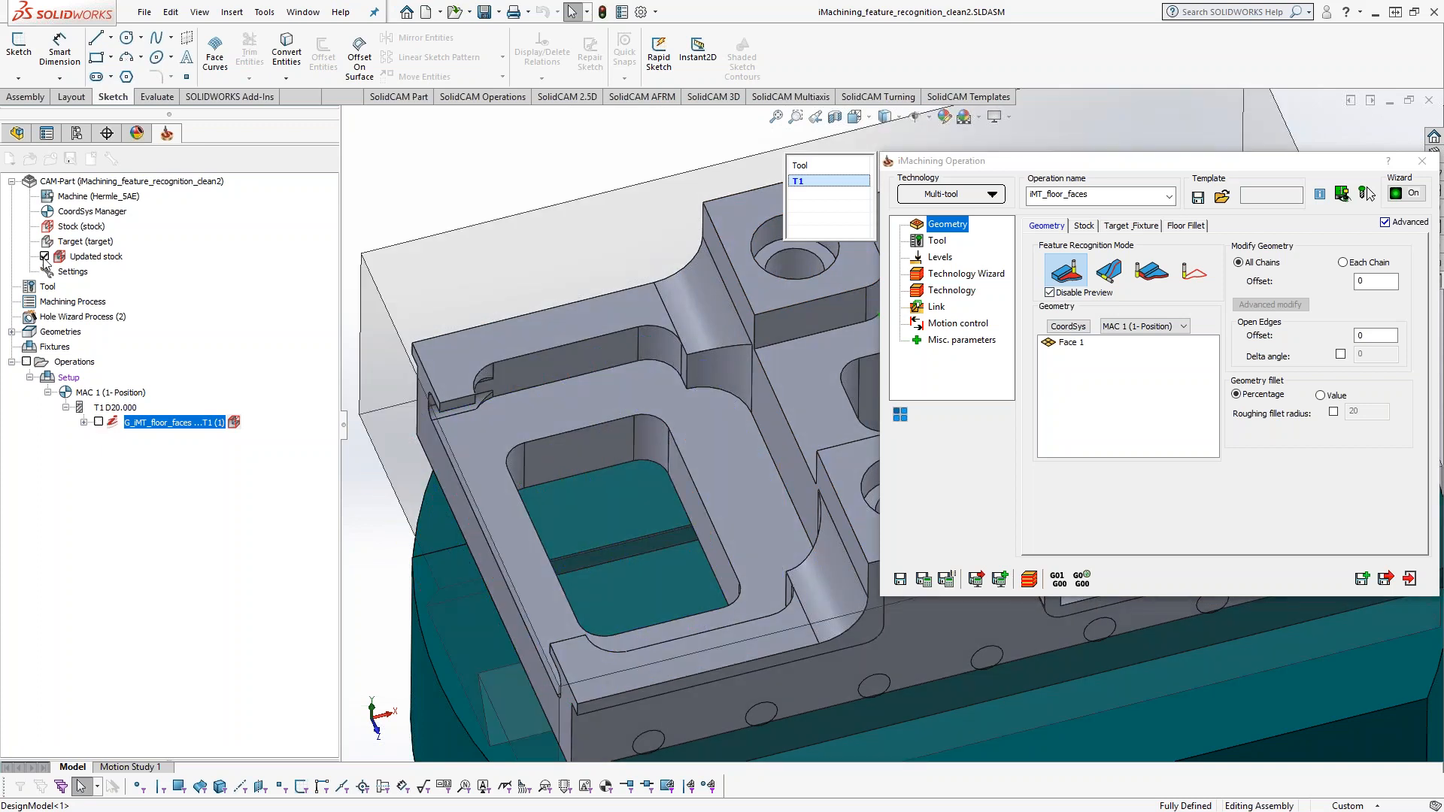
left_click(44, 257)
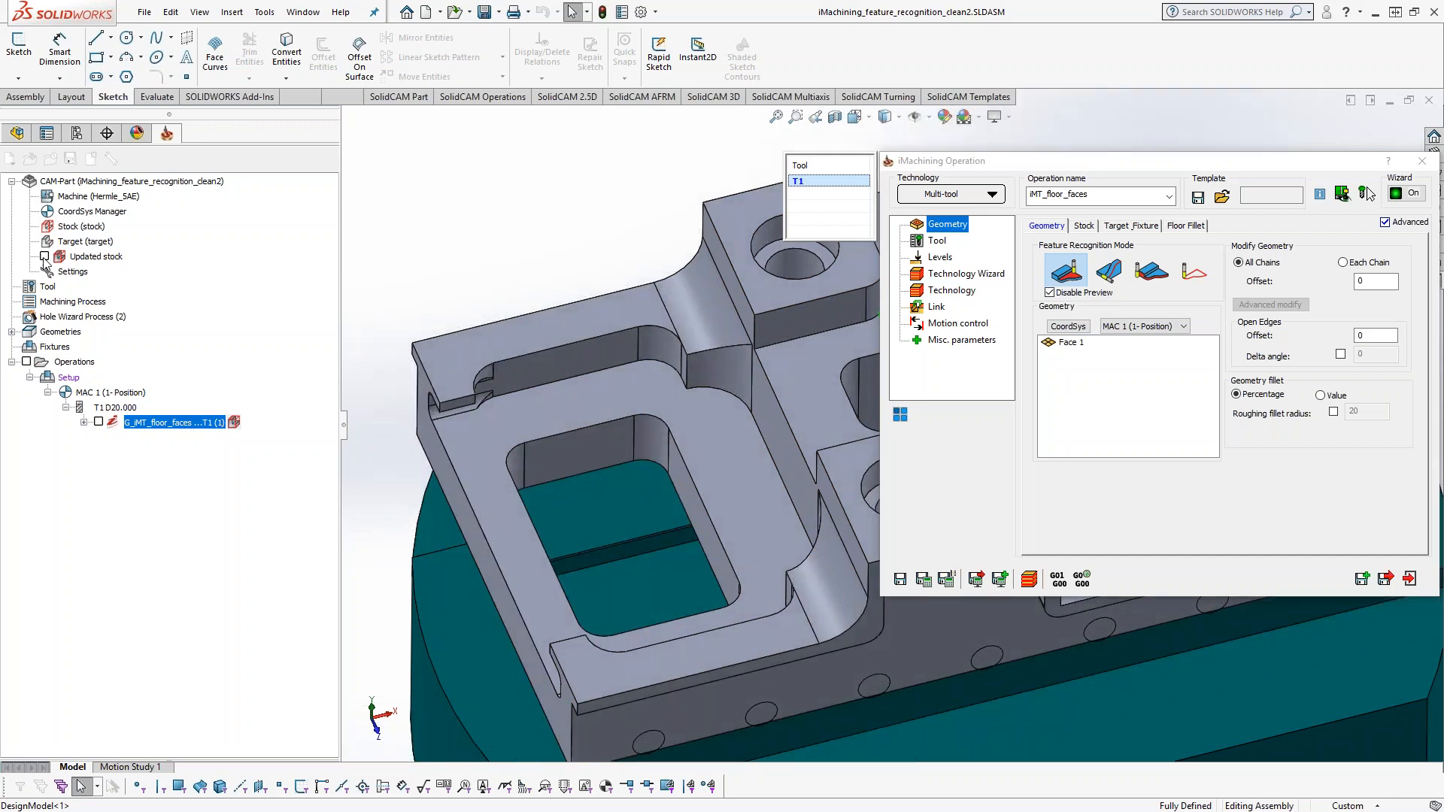
left_click(45, 256)
right_click(233, 423)
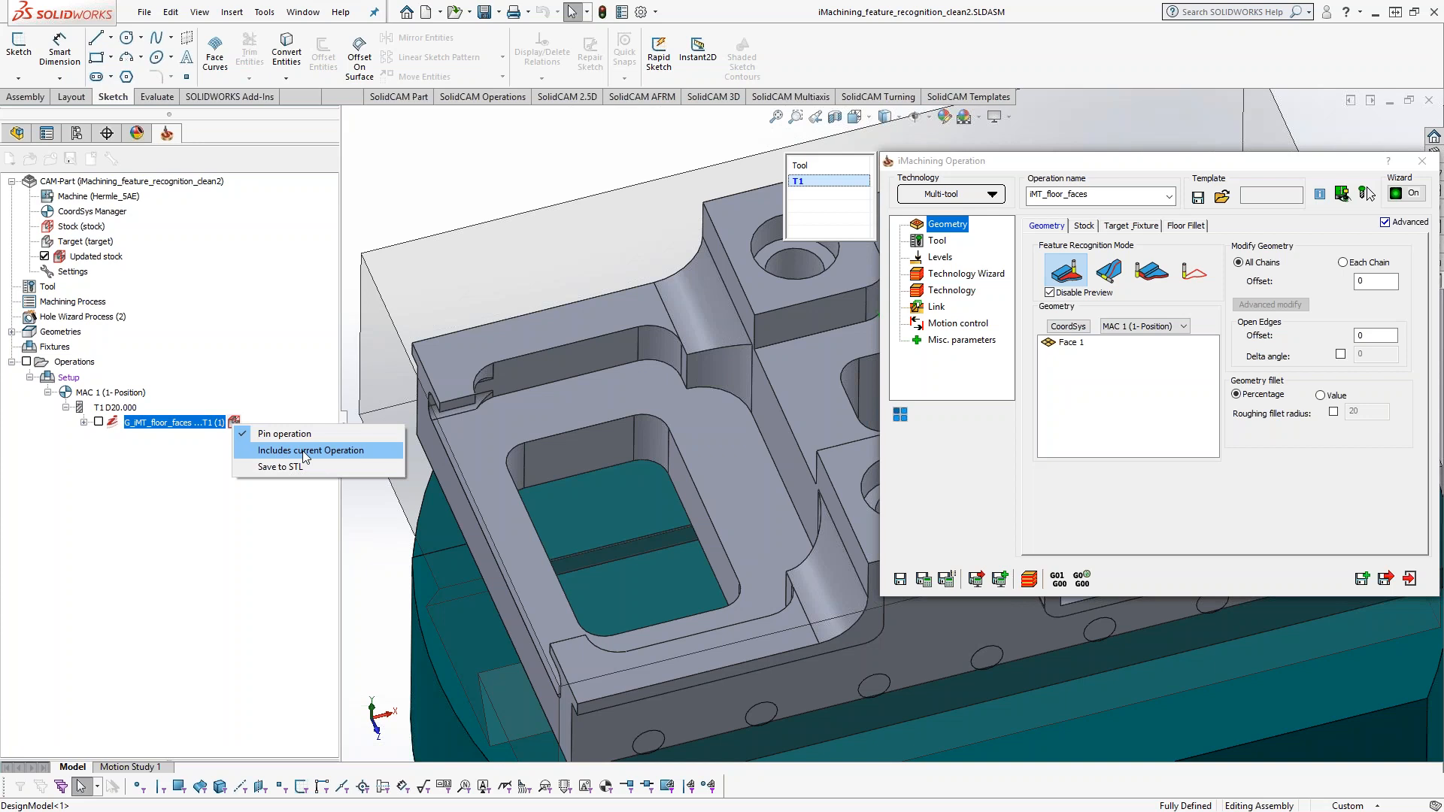
left_click(305, 452)
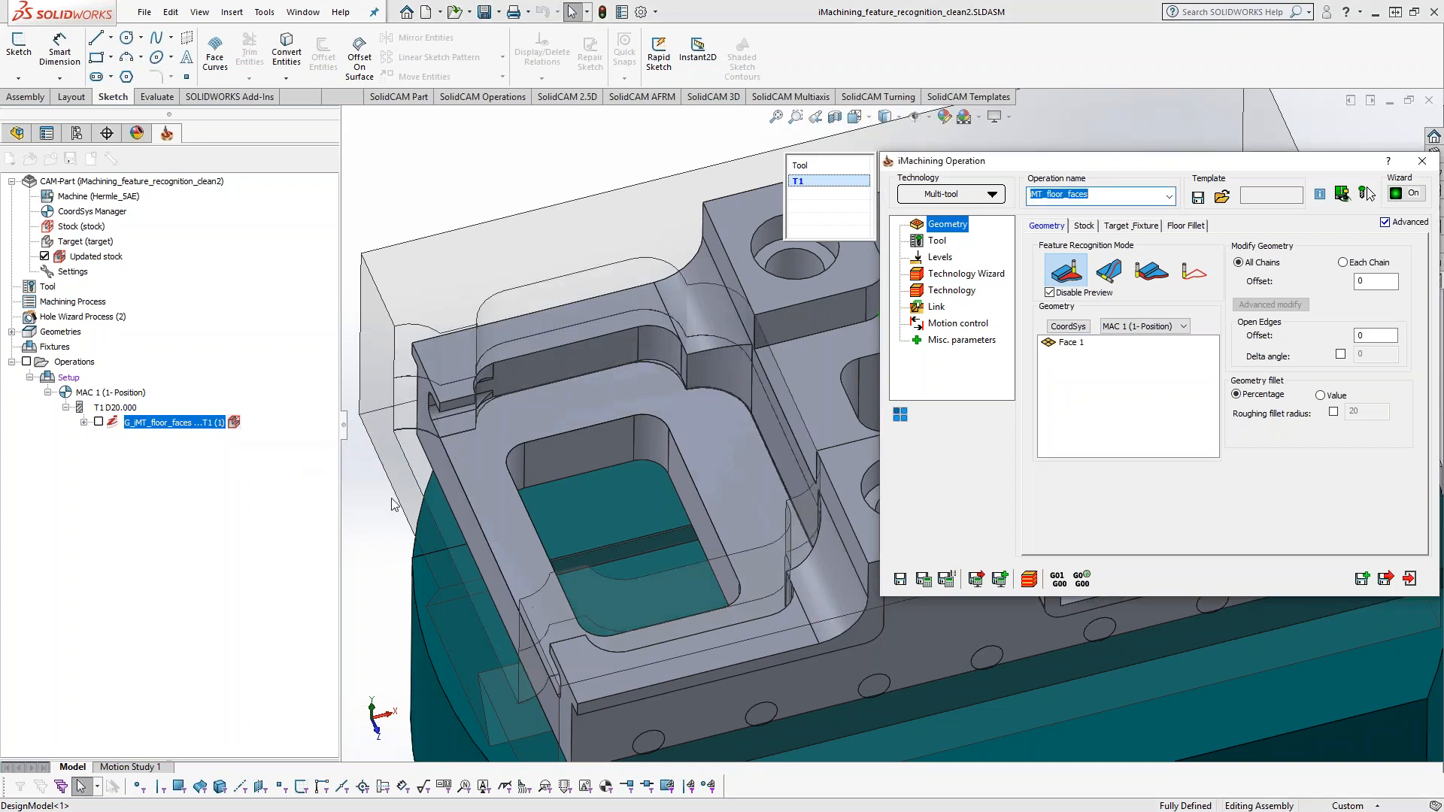
- Simulate iMT_floor_faces in Host CAD mode at reduced speed, and raise the speed to maximum to finish the toolpath
left_click(1029, 580)
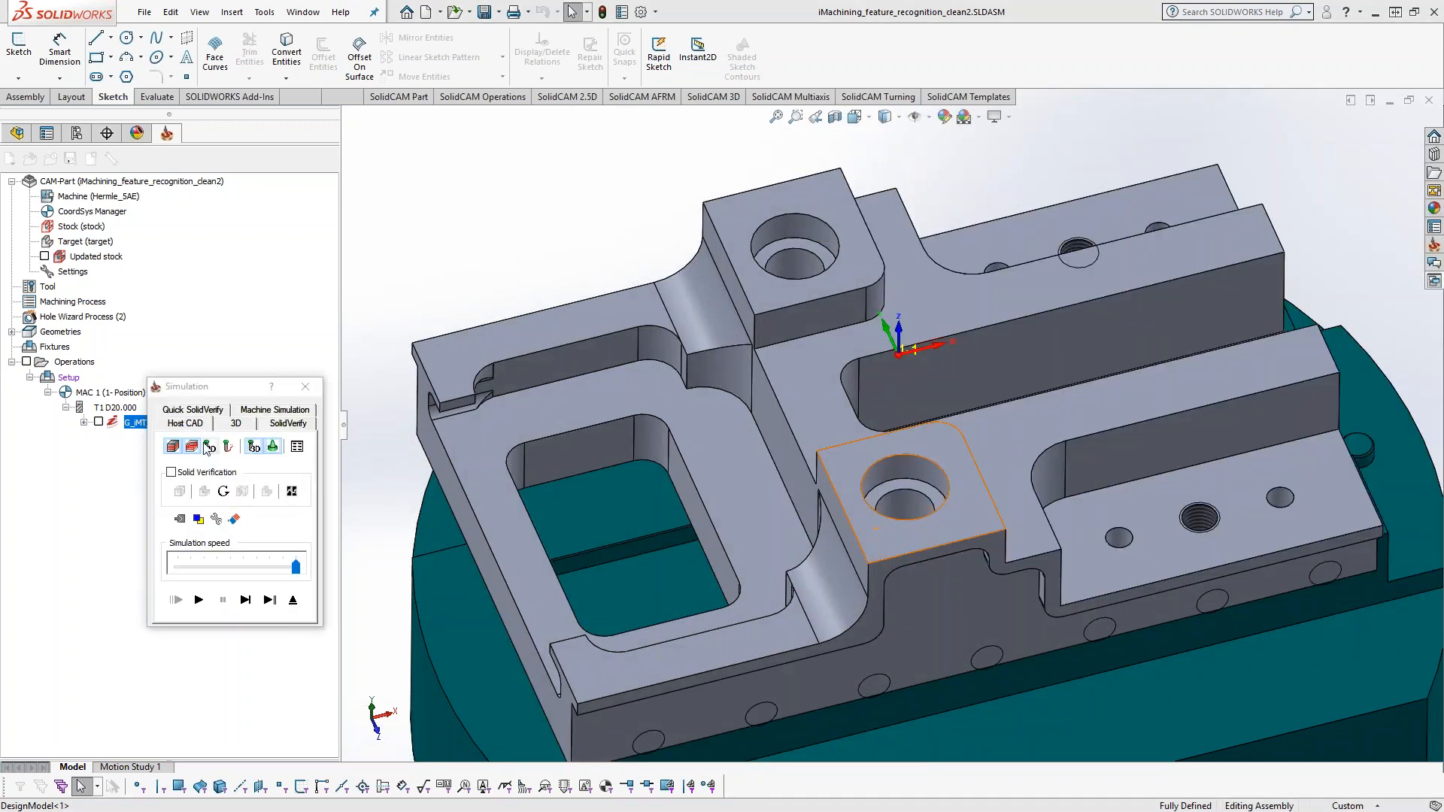
left_click_drag(296, 568, 257, 568)
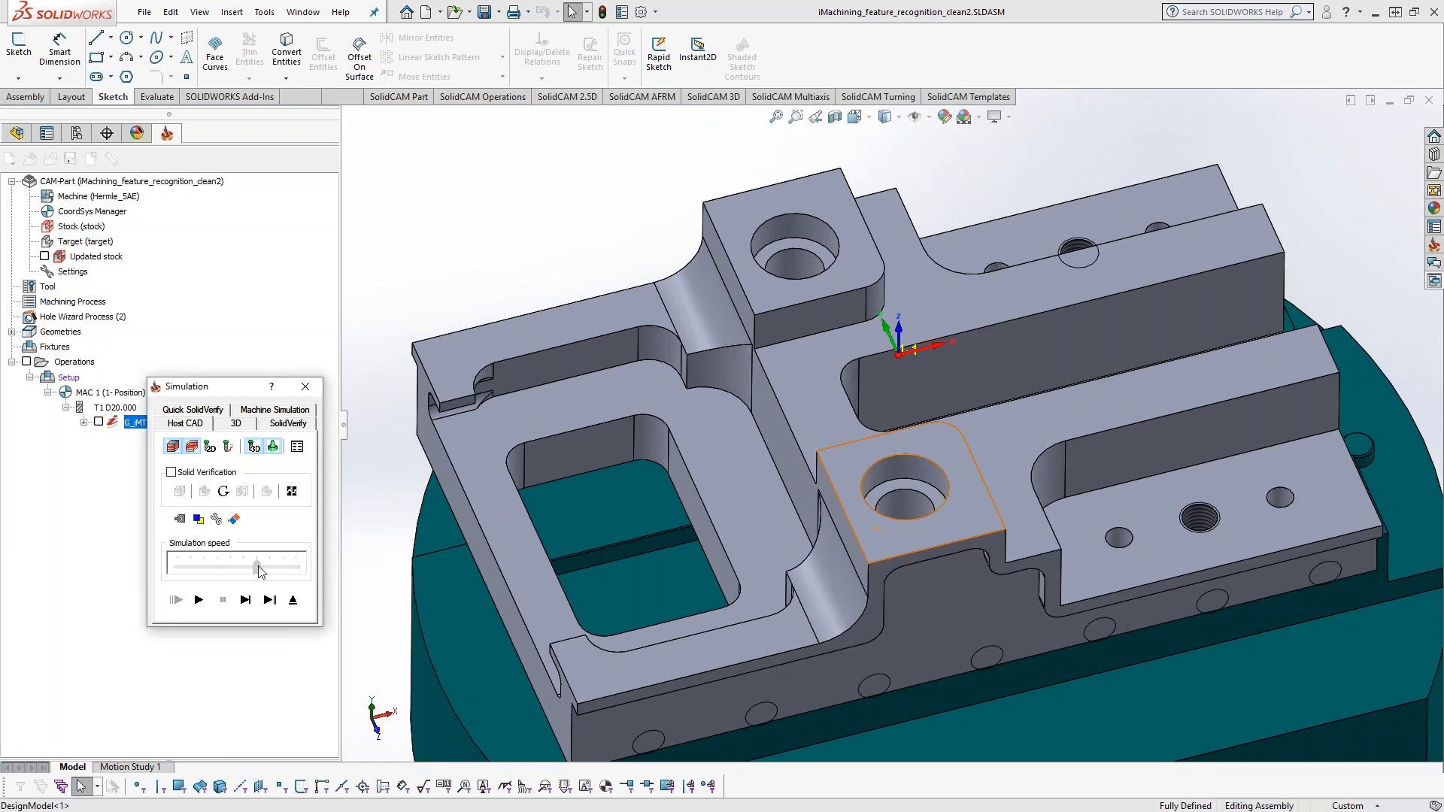
left_click(204, 600)
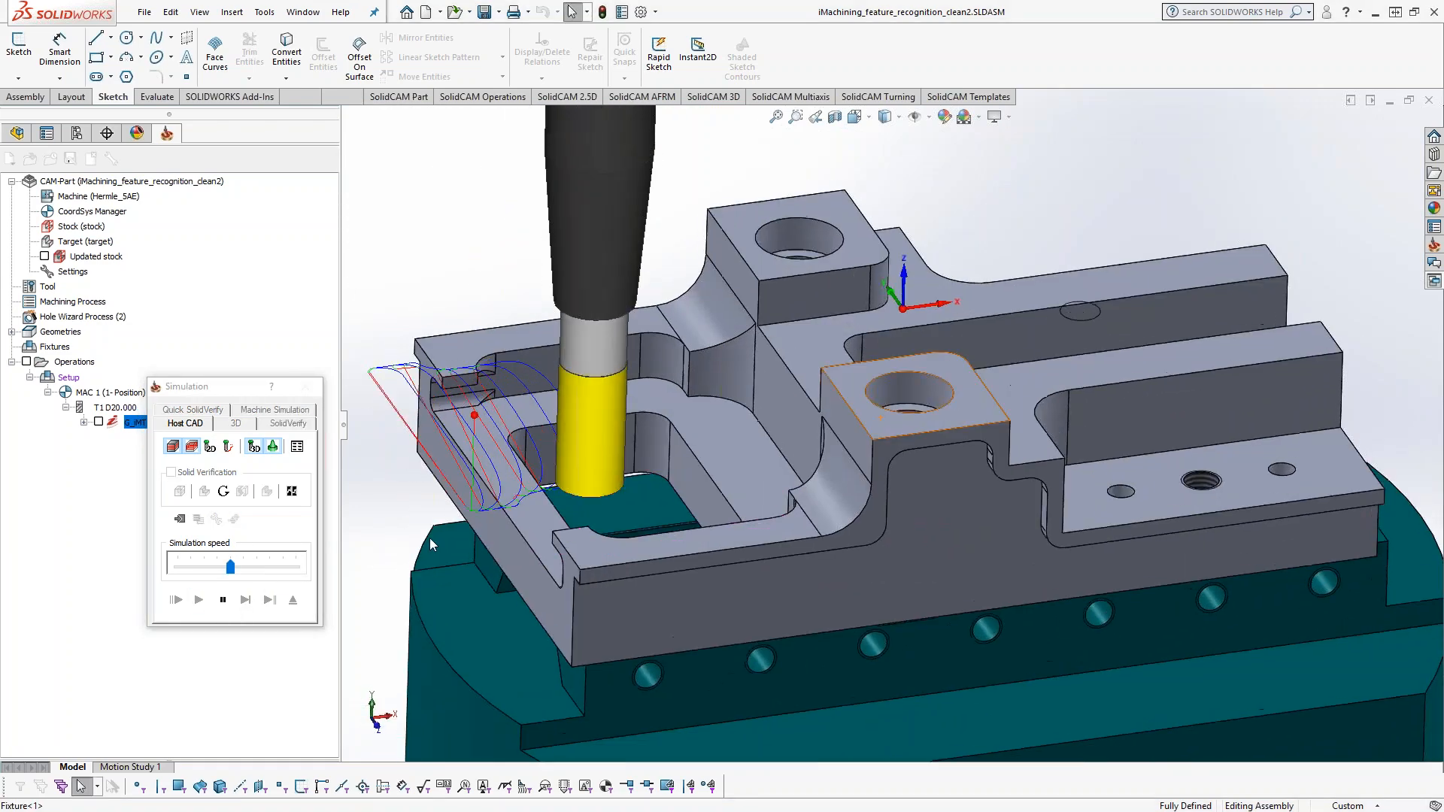
left_click_drag(230, 568, 296, 568)
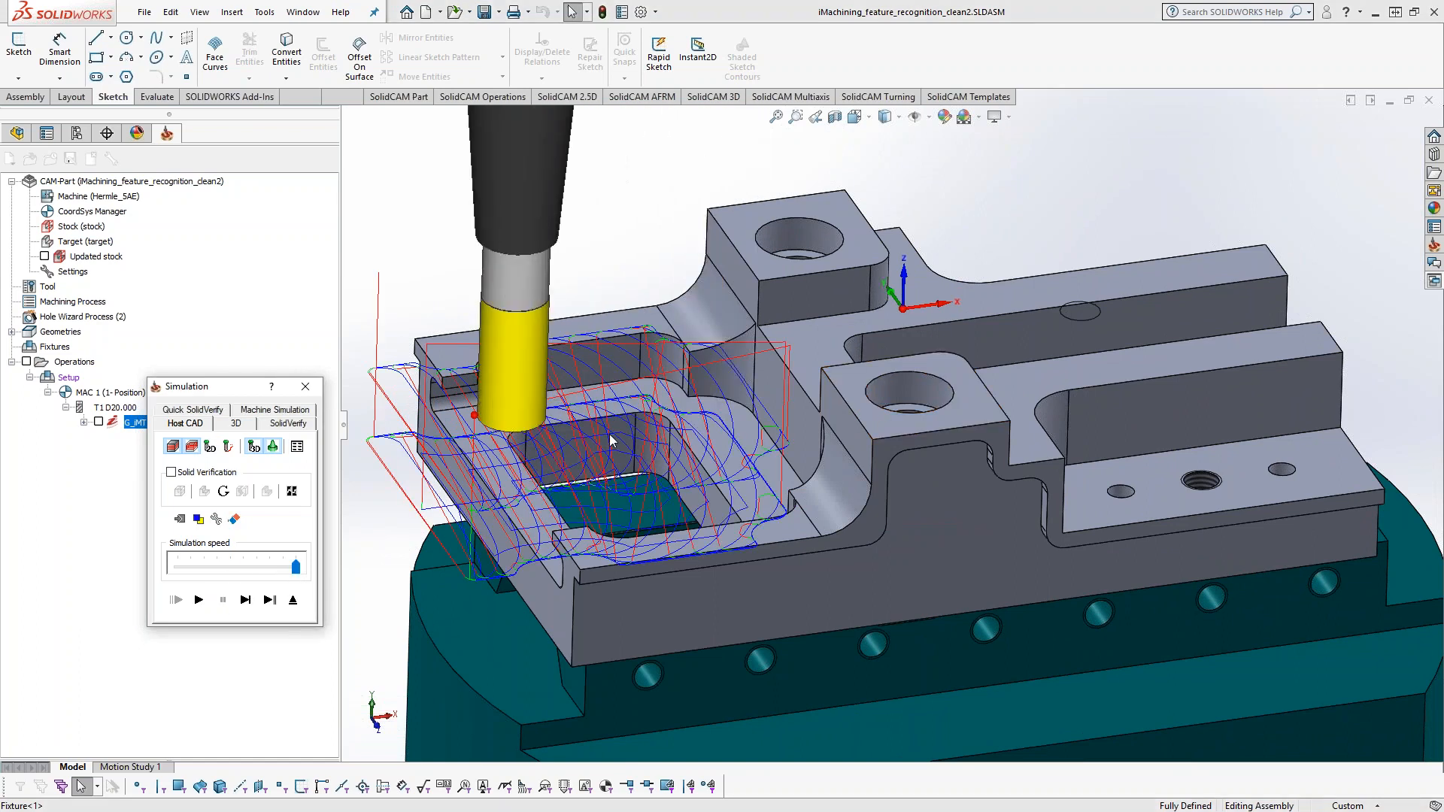
- Run the SolidVerify simulation of the pocket, slow at first and faster for the remainder, and exit the simulation
left_click(290, 424)
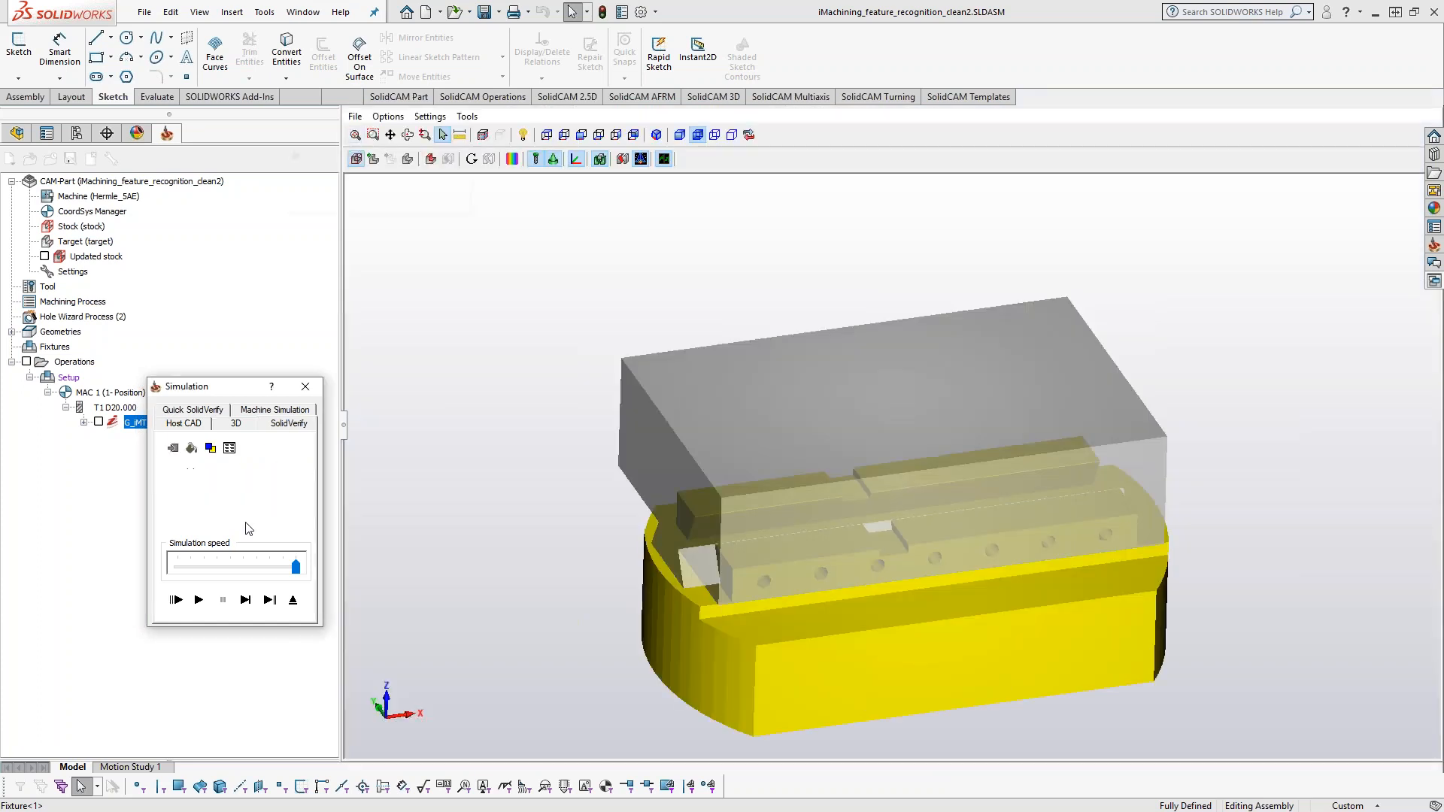
left_click_drag(291, 574, 218, 573)
left_click(199, 600)
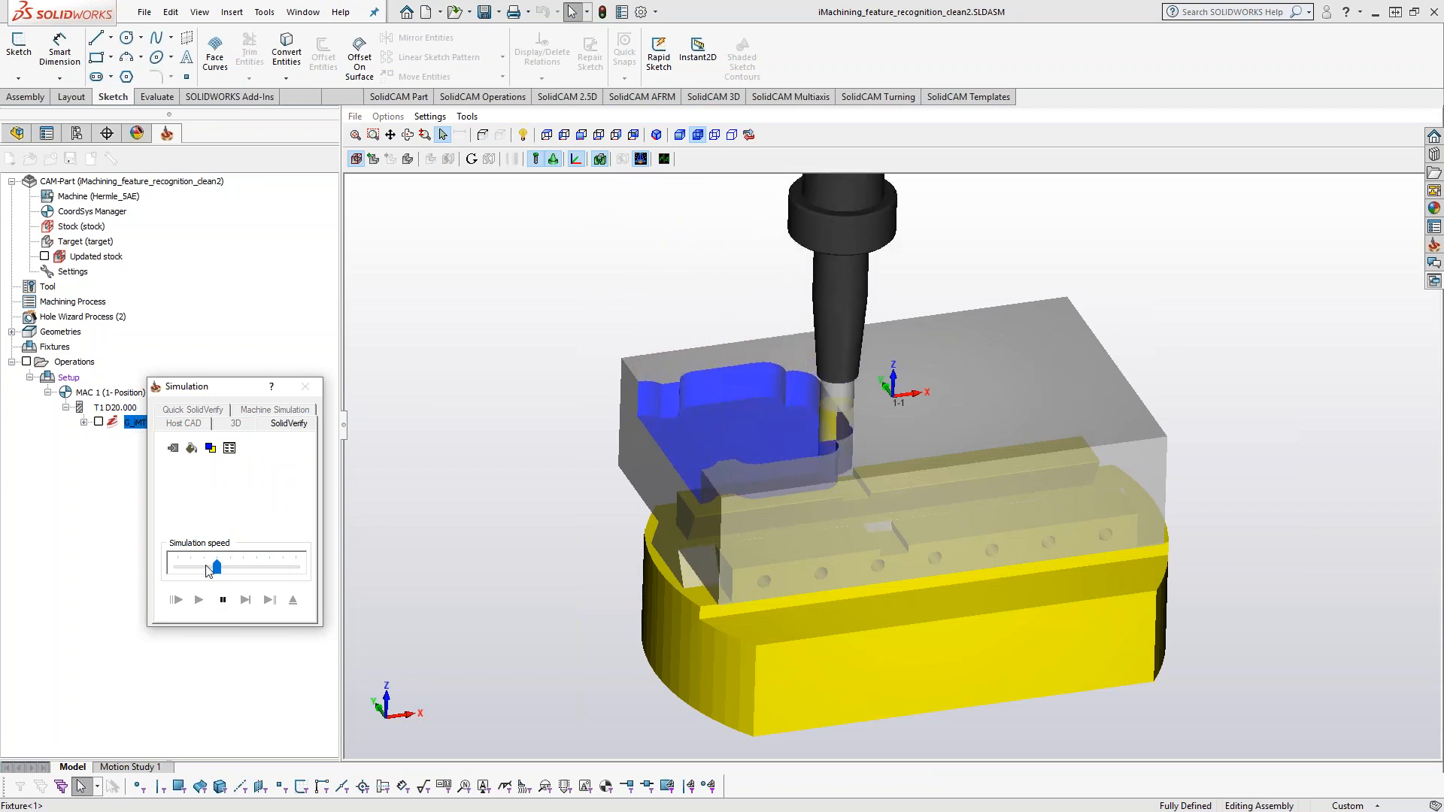
left_click(283, 567)
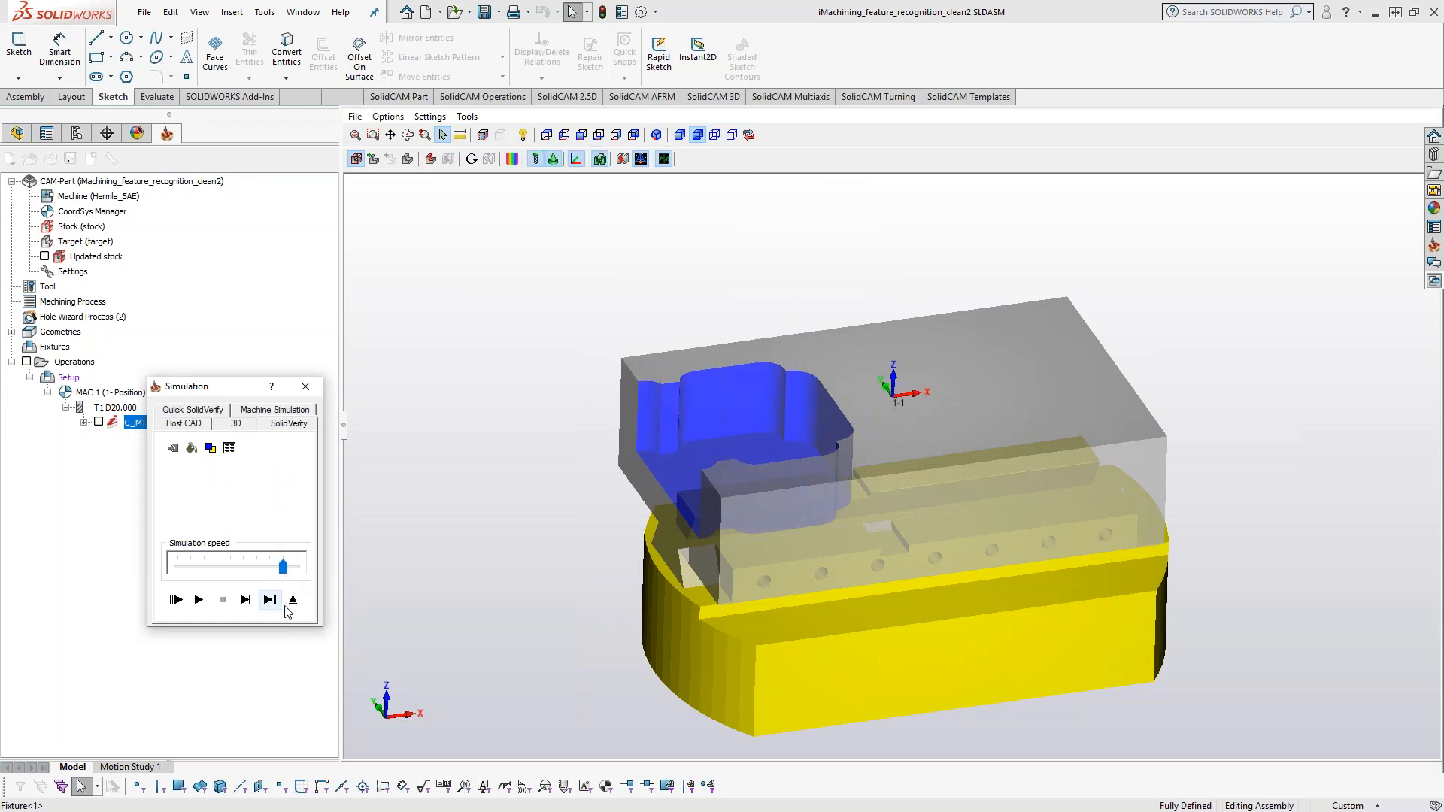
left_click(292, 602)
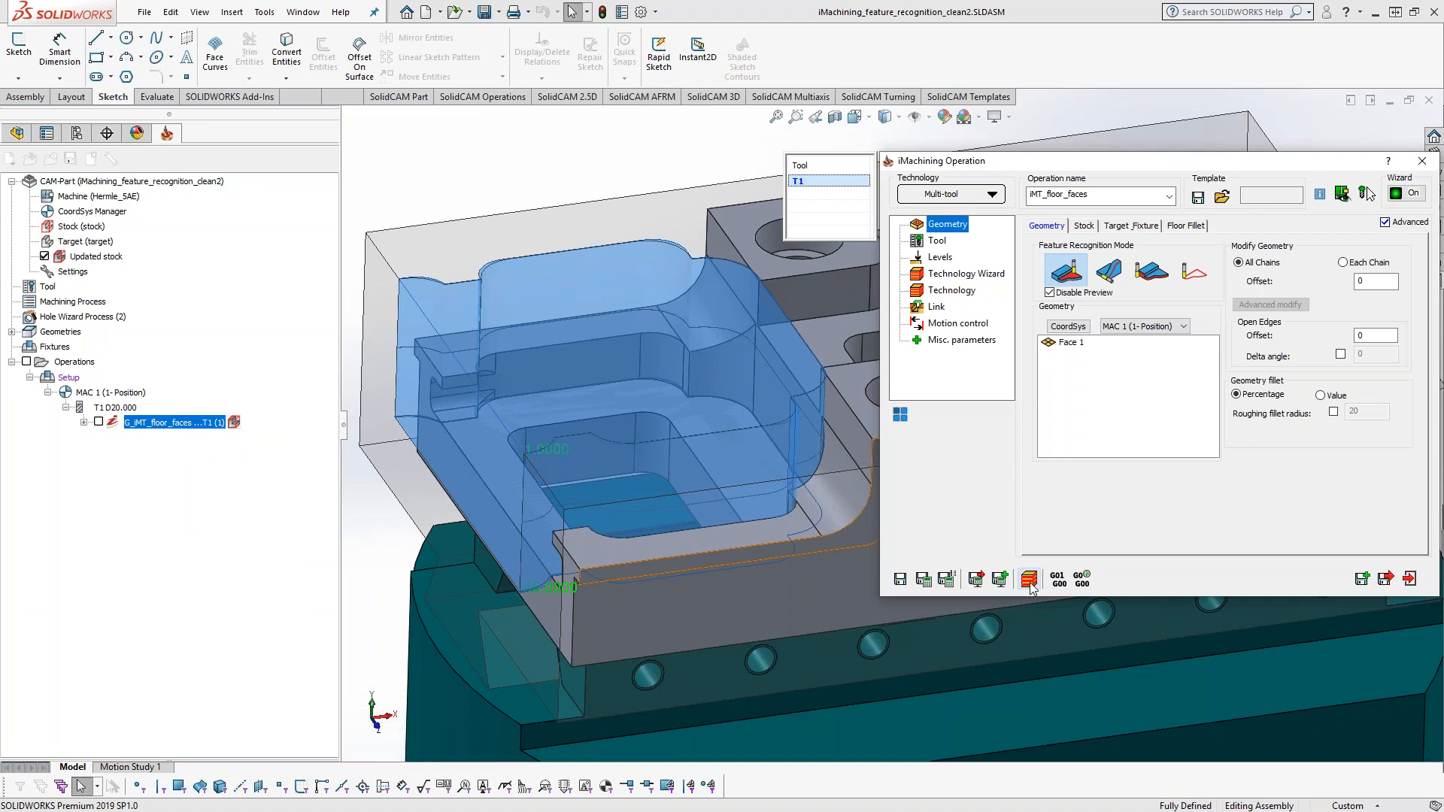
- Launch the SolidCAM Simulator (Beta), play iMT_floor_faces at reduced speed from the pocket side, and turn off the deviation colouring
left_click(1031, 585)
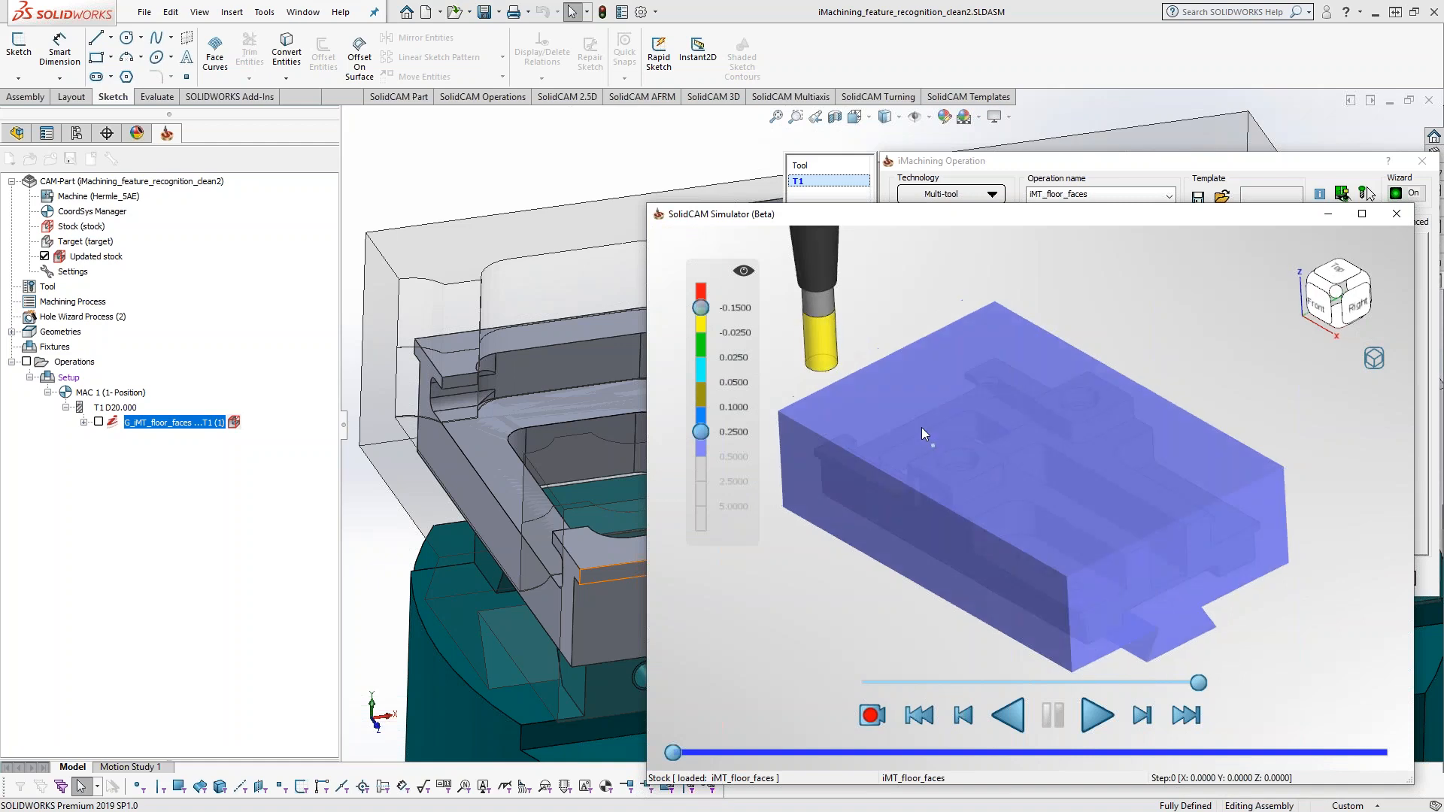
left_click_drag(922, 427, 1084, 474)
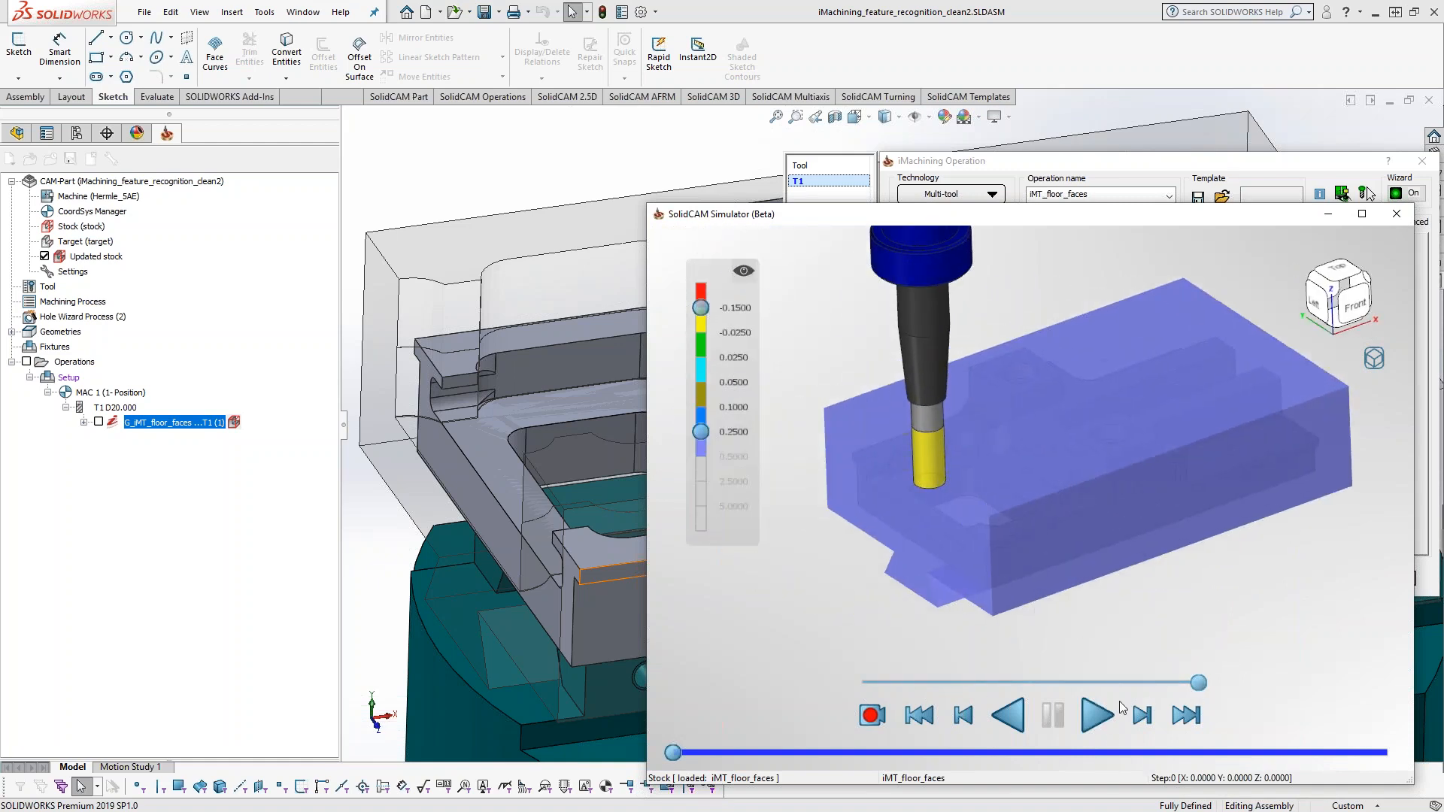
left_click_drag(1200, 684, 1036, 685)
left_click(1099, 714)
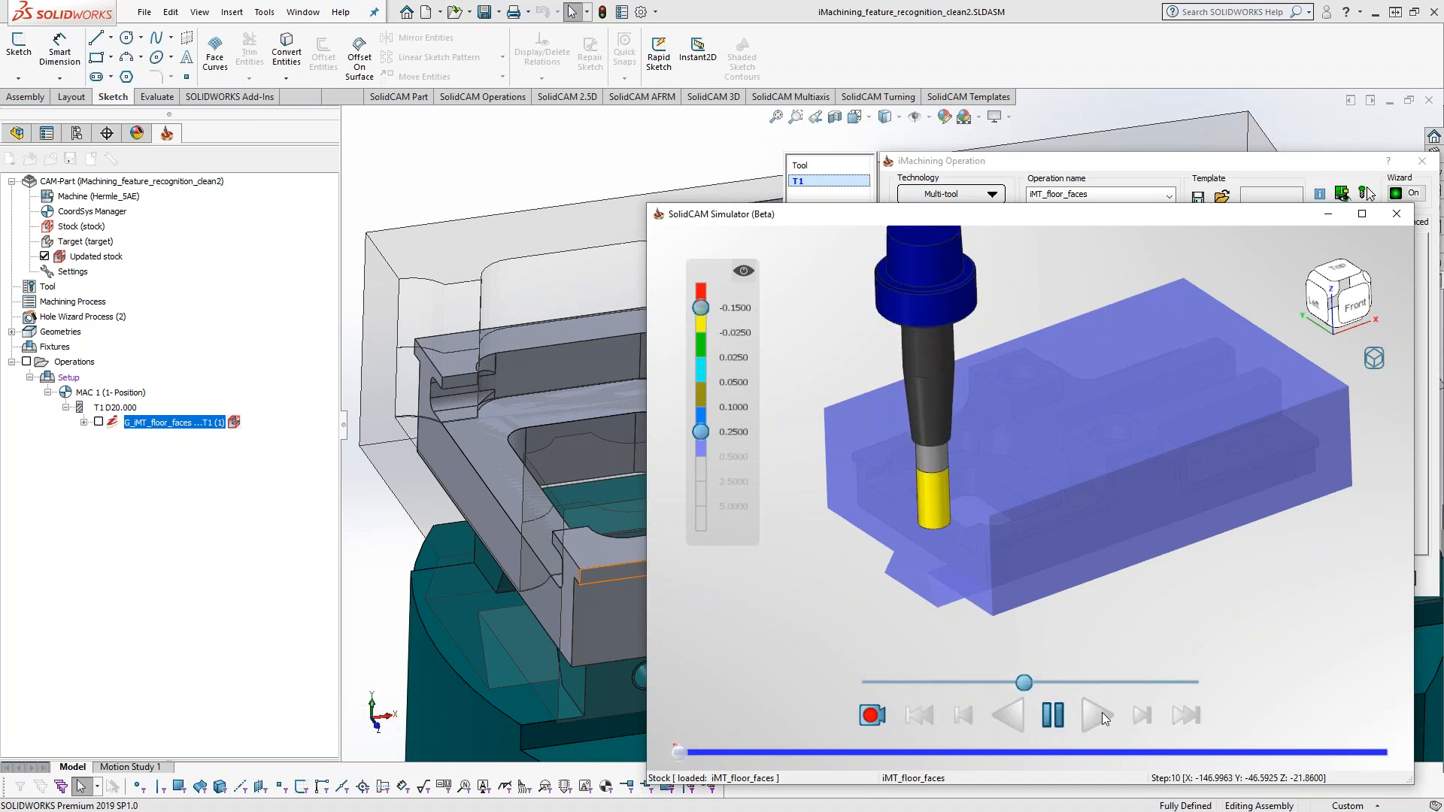
left_click(744, 276)
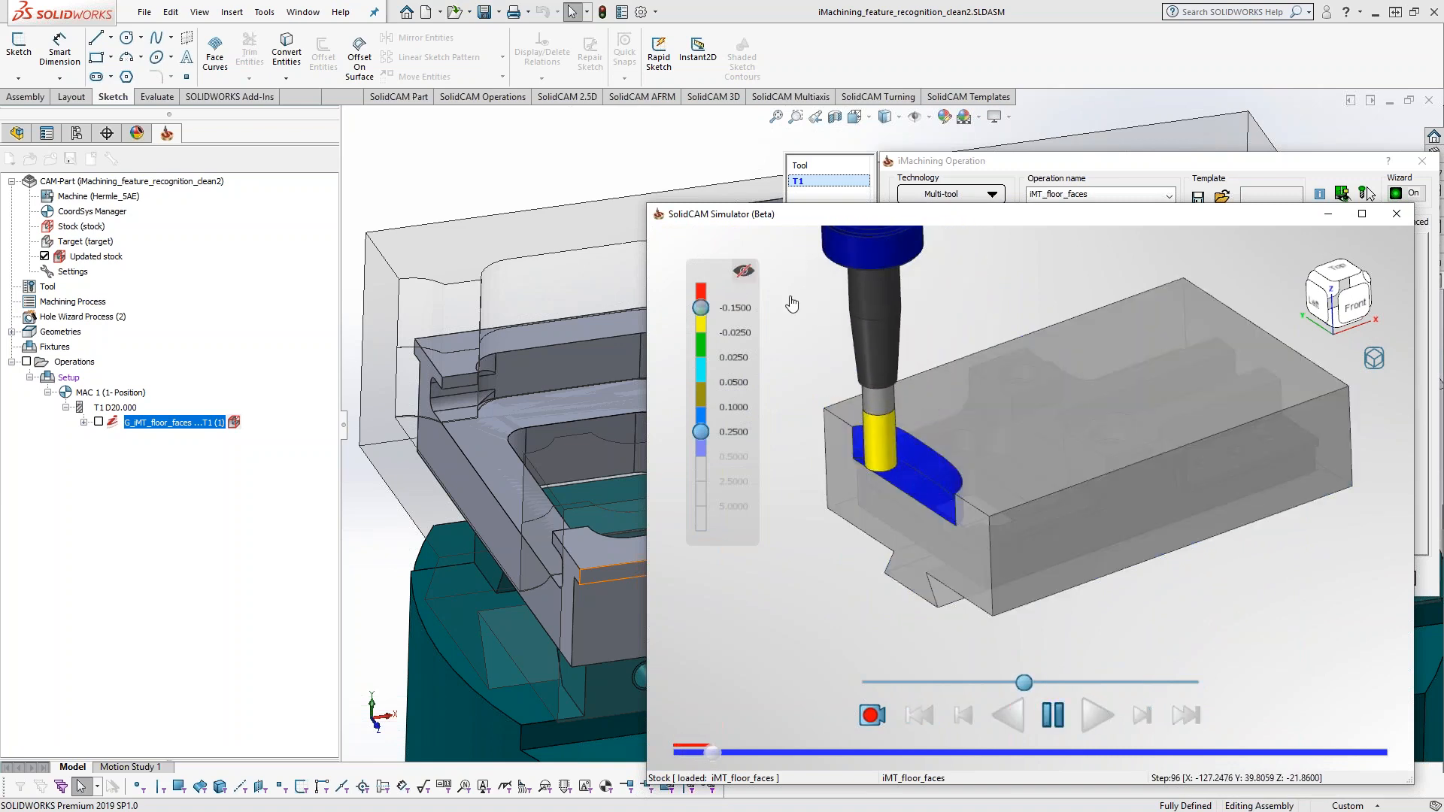
- Pause the iMT_floor_faces simulation and display the toolpath together with the machined stock
scroll(826, 450, "up", 2)
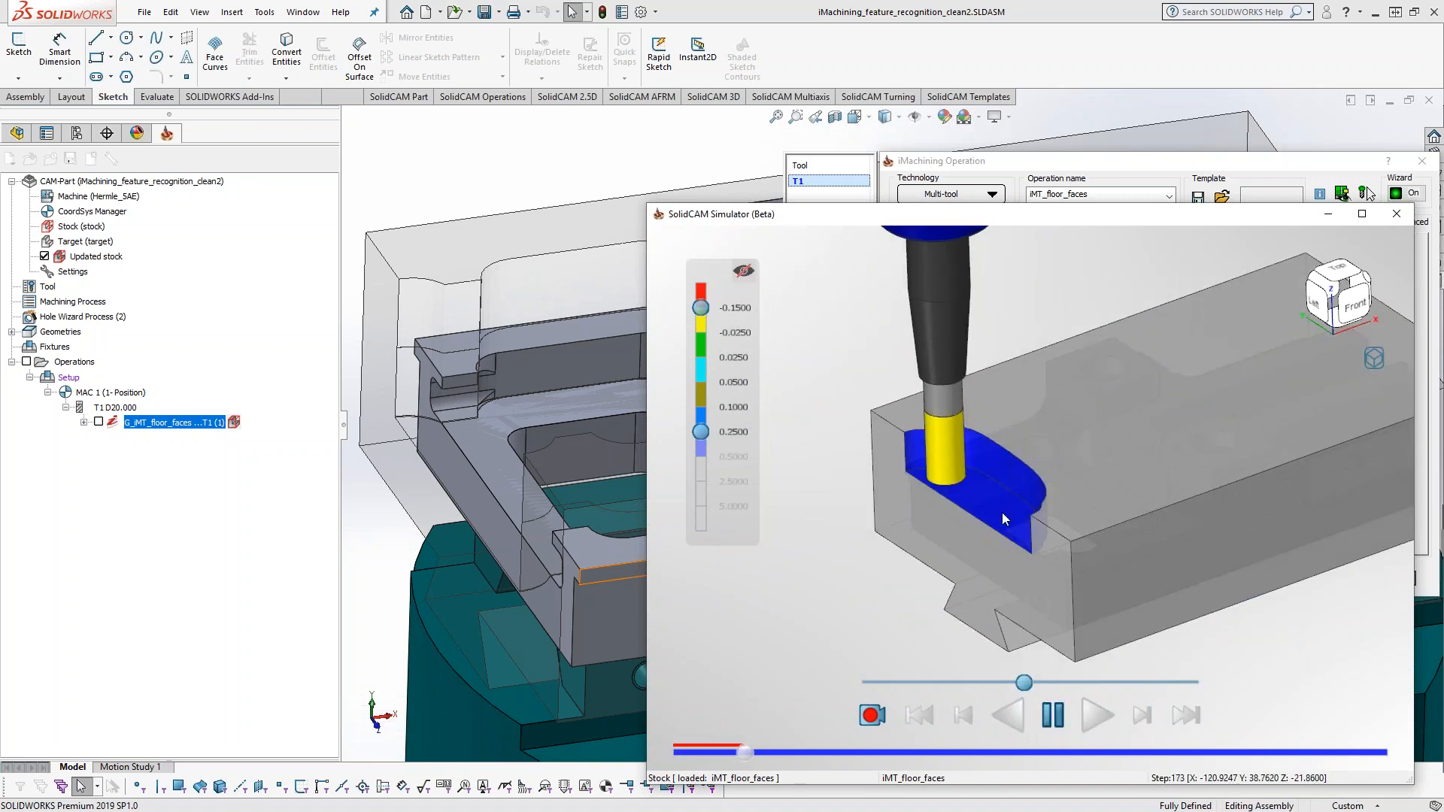
left_click(1054, 715)
right_click(1375, 364)
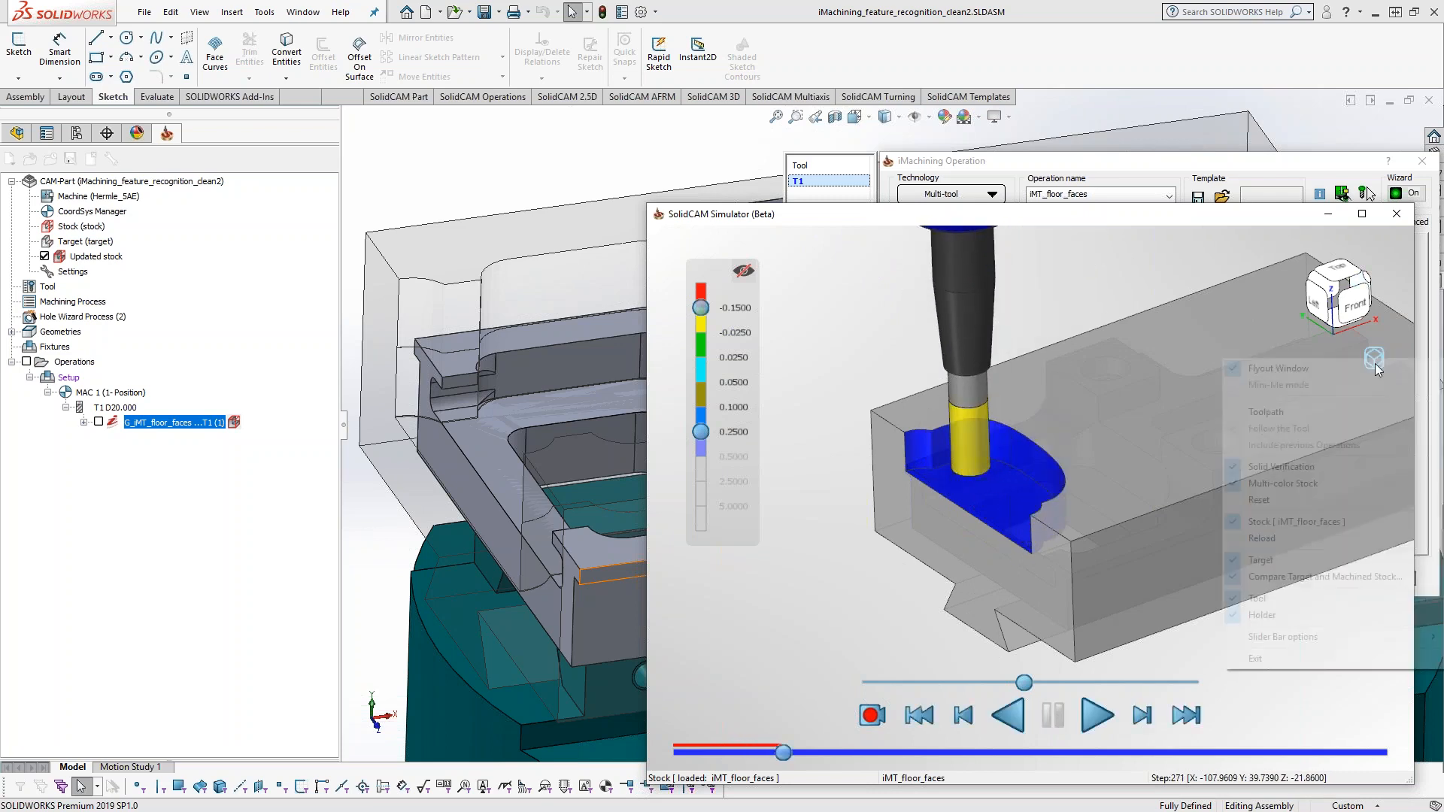
left_click(1347, 412)
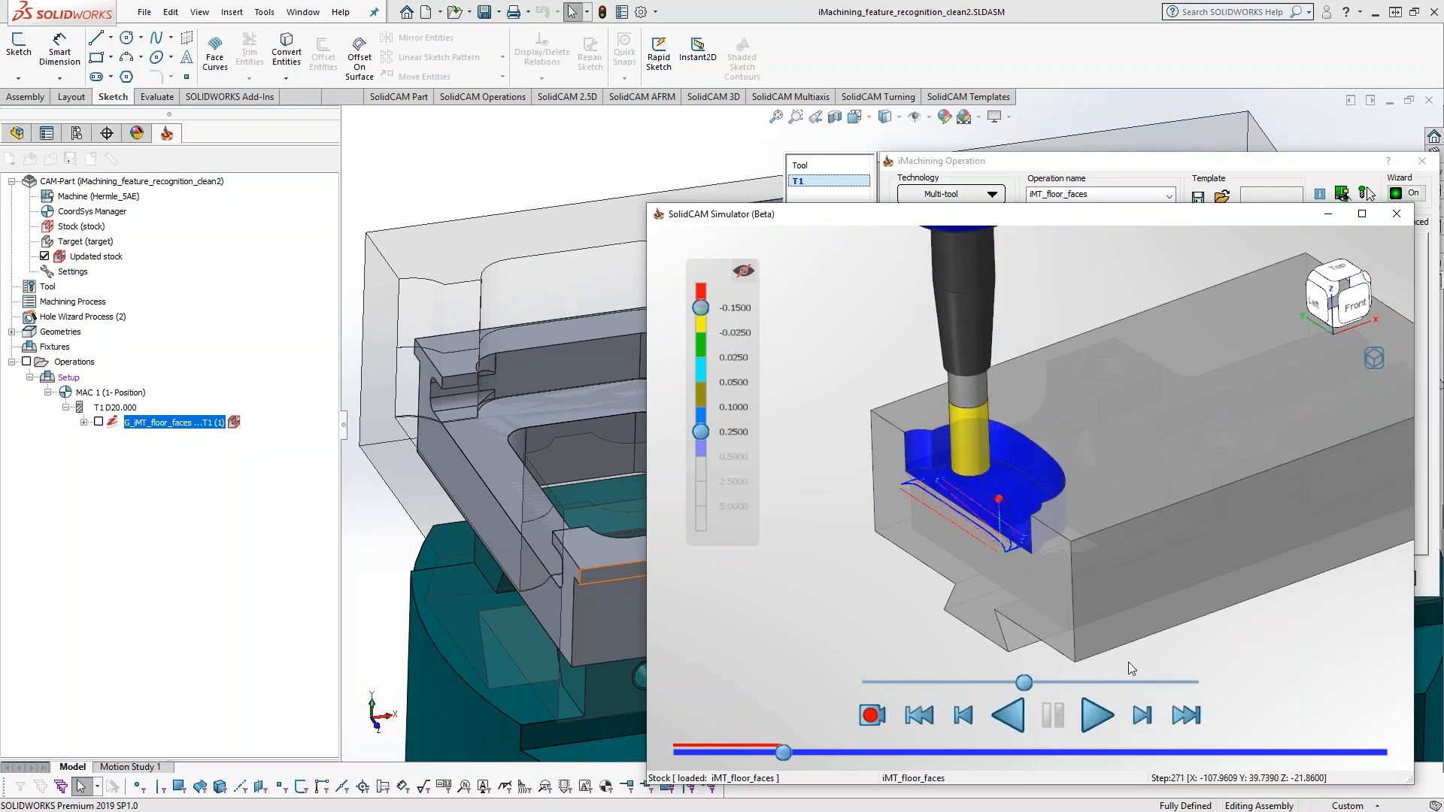
- Jump the tool to two picked points on the displayed toolpath and play the simulation backwards to its start
left_click(991, 494)
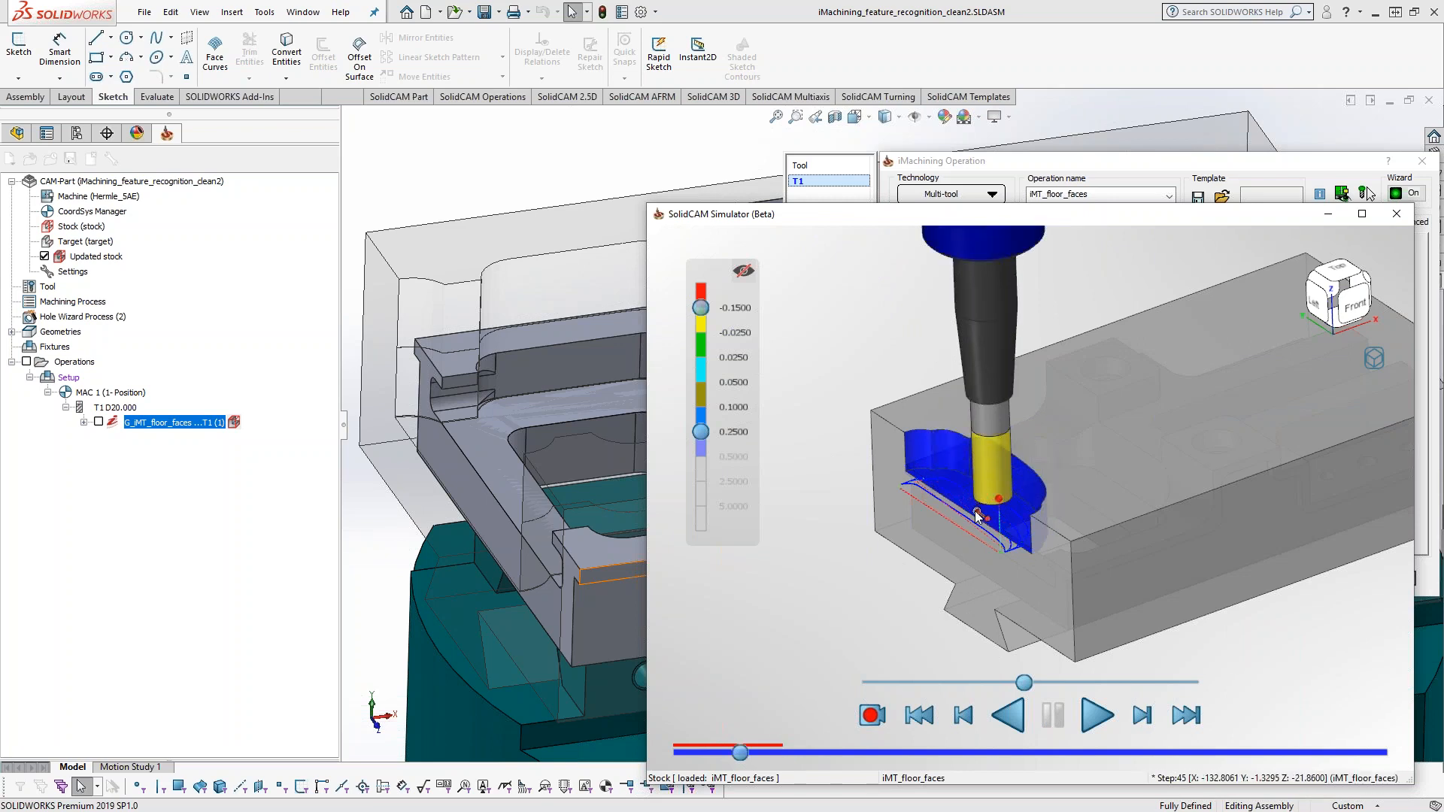
left_click(976, 514)
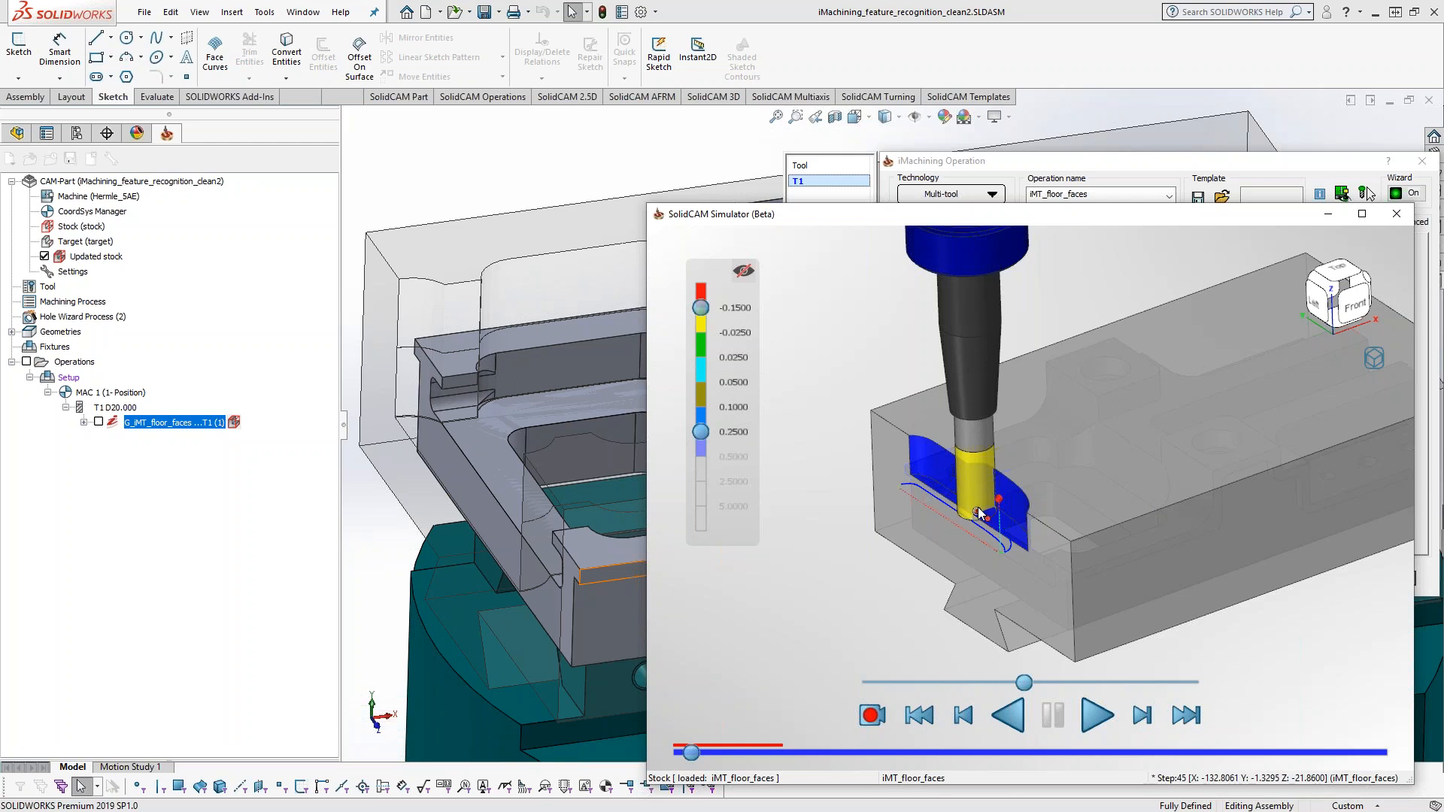
left_click(1008, 715)
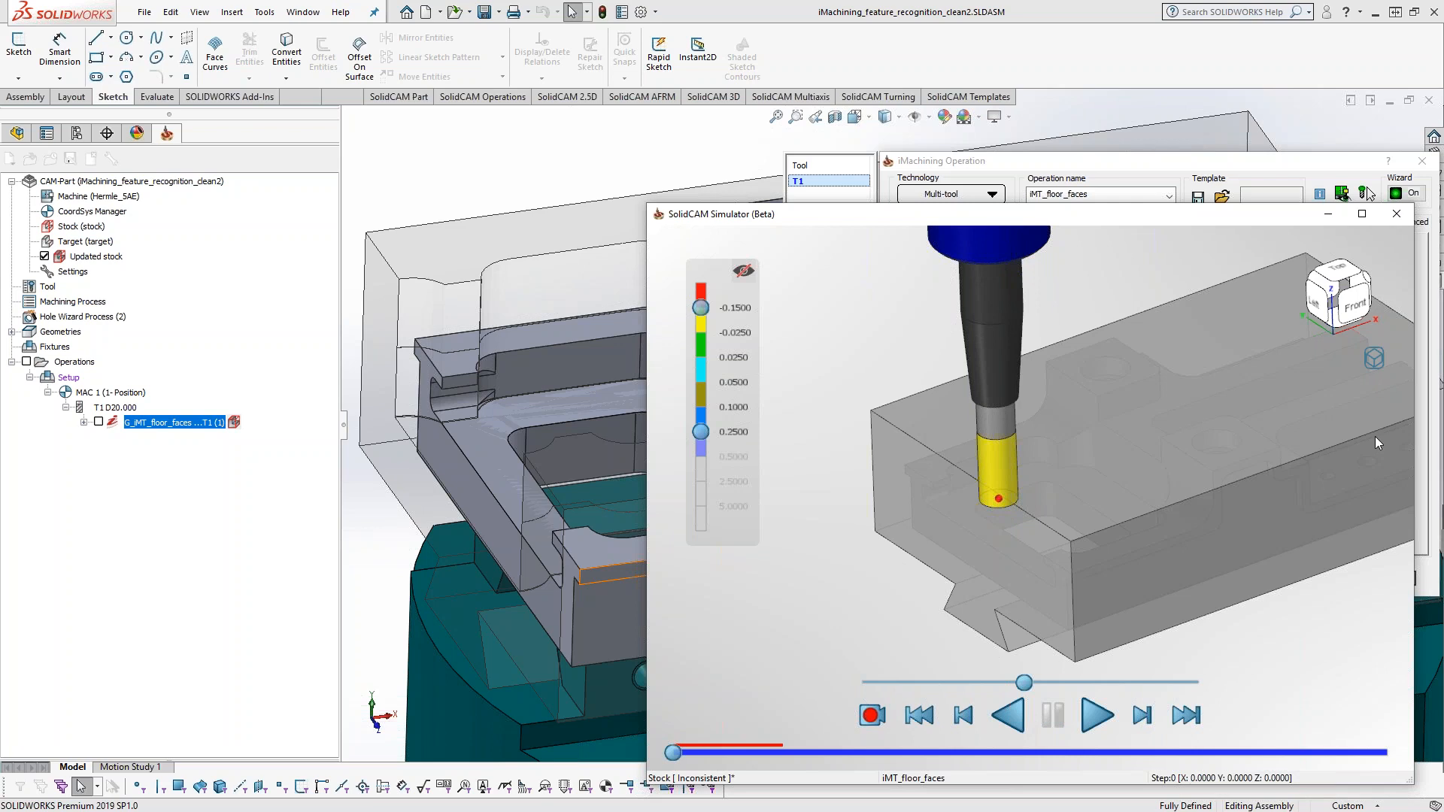
- Turn off Solid Verification, play the toolpath over the target part at increased speed, and pause it
right_click(1374, 364)
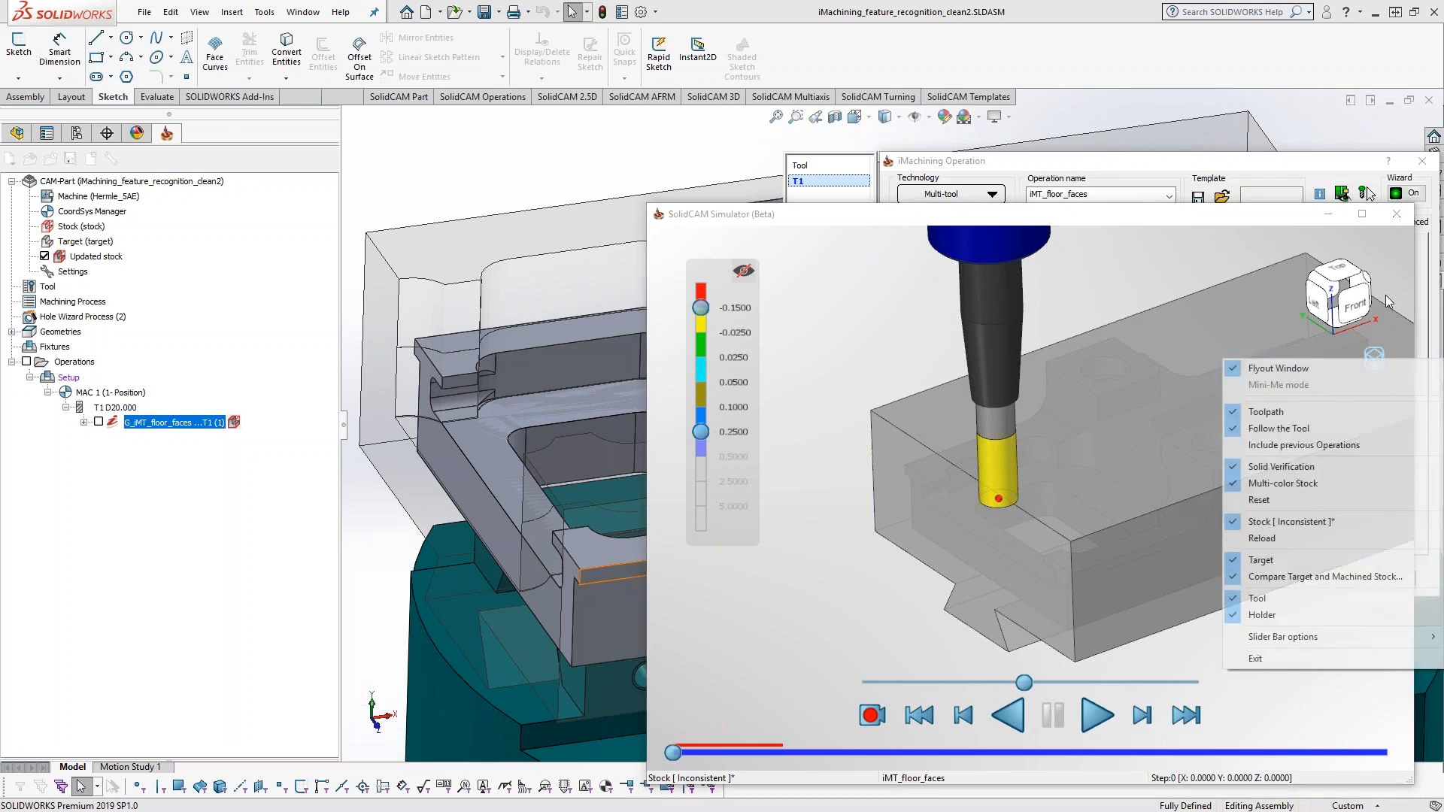
left_click(1333, 467)
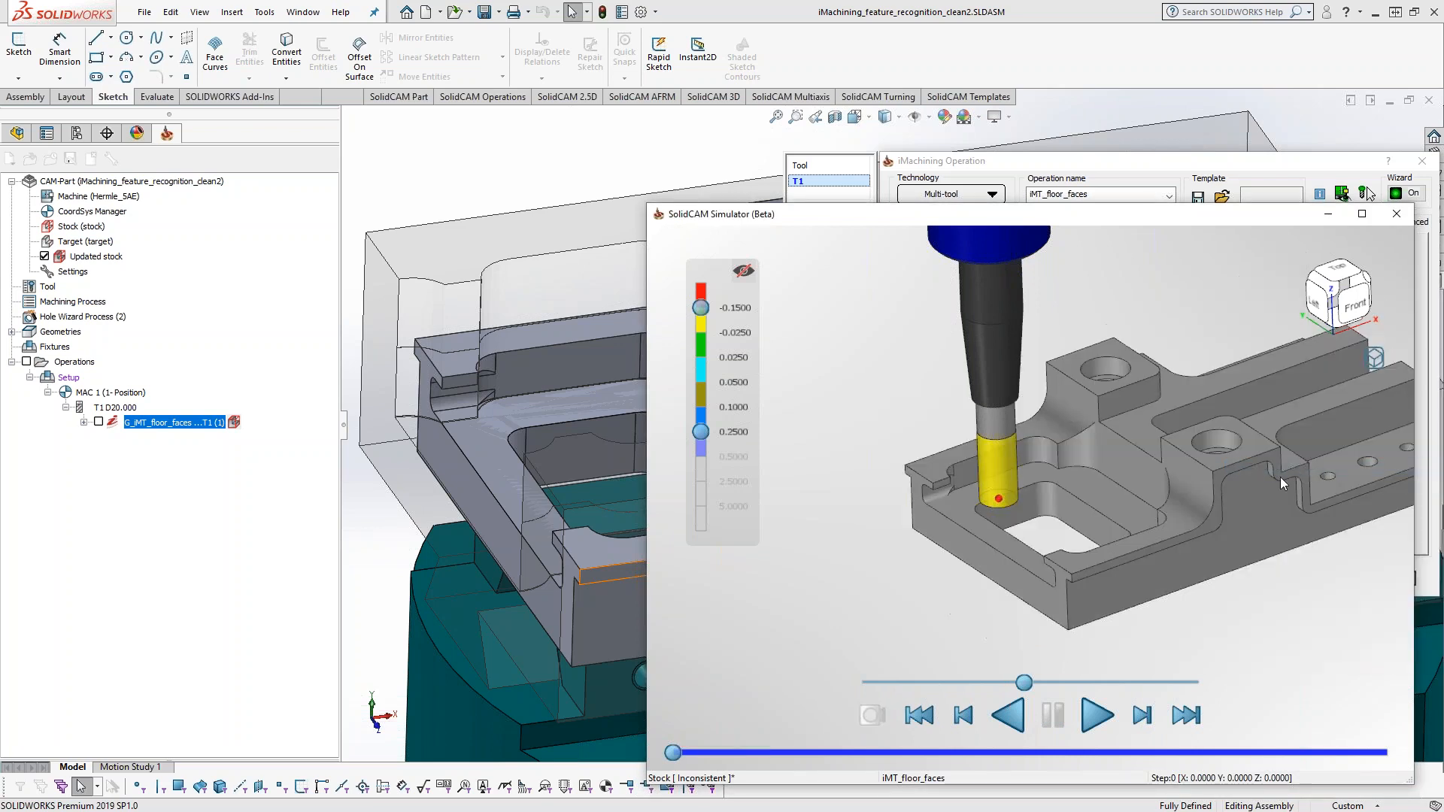
left_click(1098, 715)
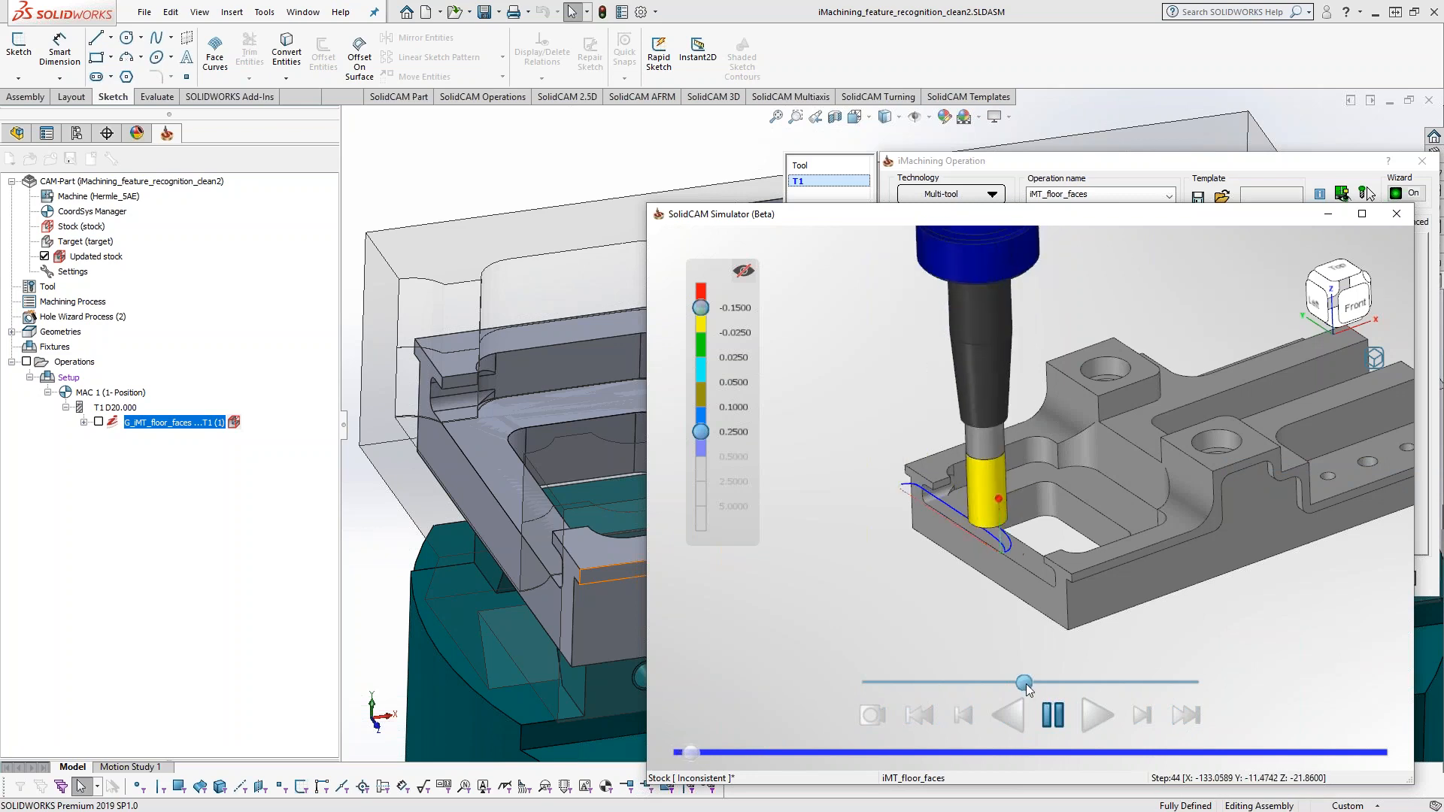
left_click_drag(1026, 683, 1113, 689)
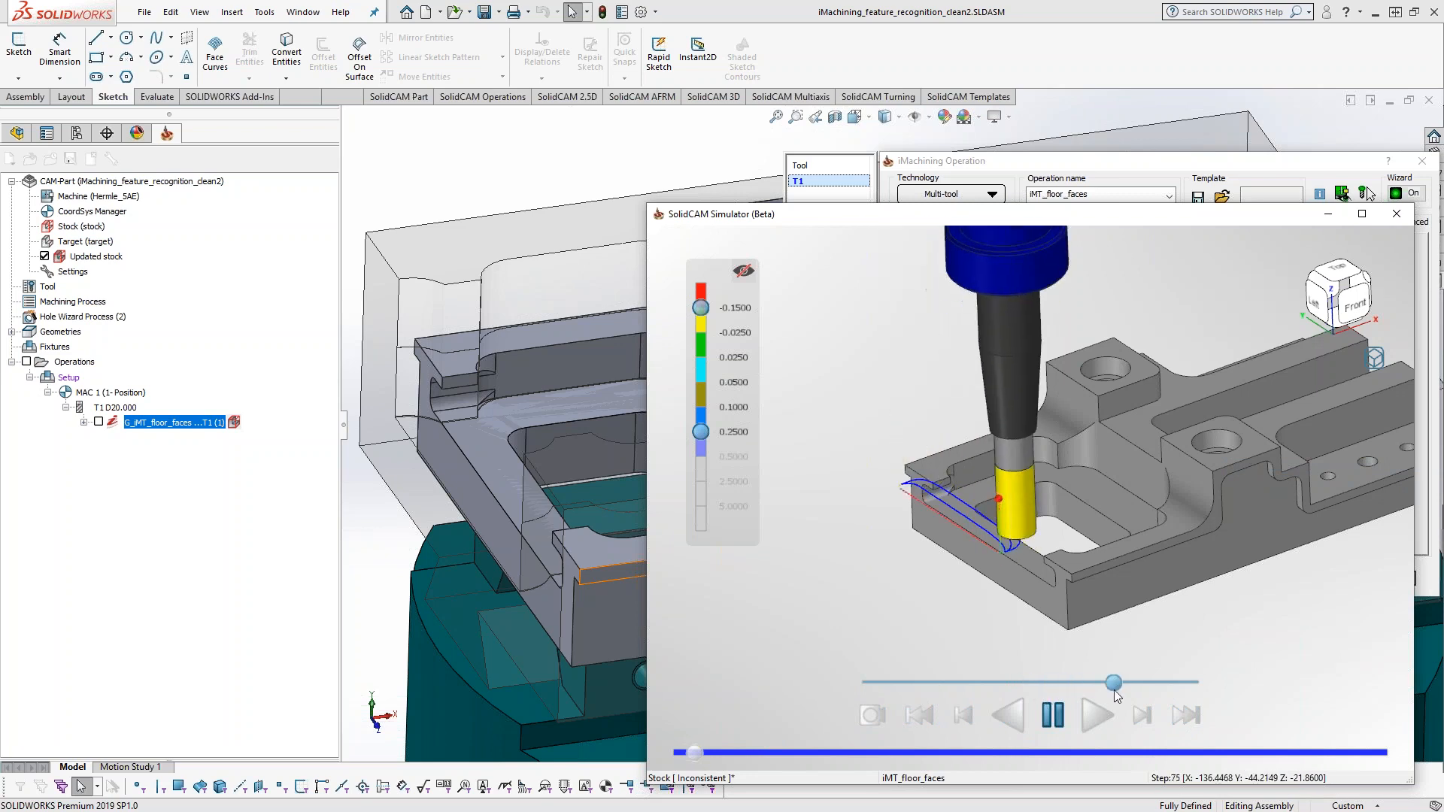
left_click(1060, 716)
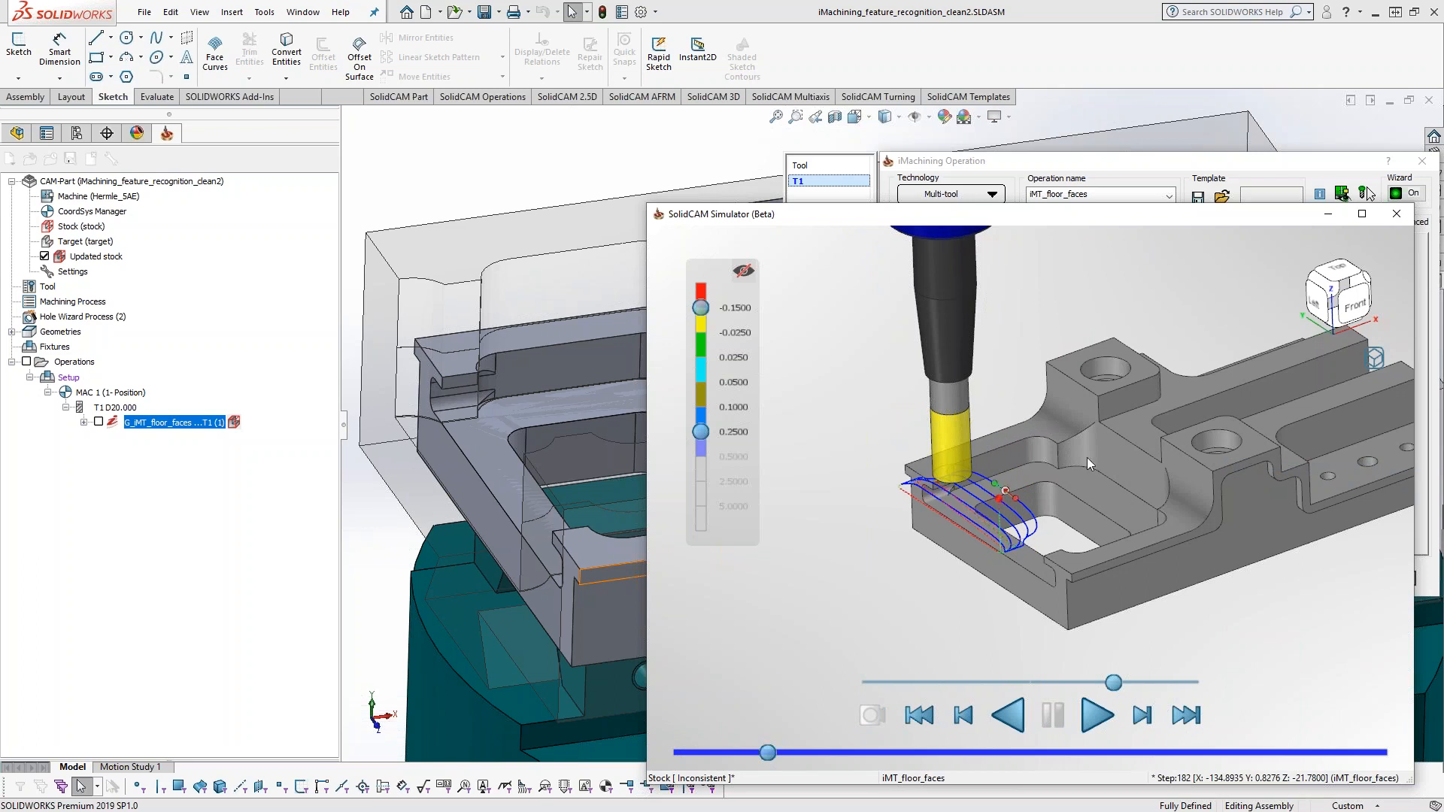
- Turn Solid Verification back on, and close the simulator and the iMachining operation
right_click(1317, 339)
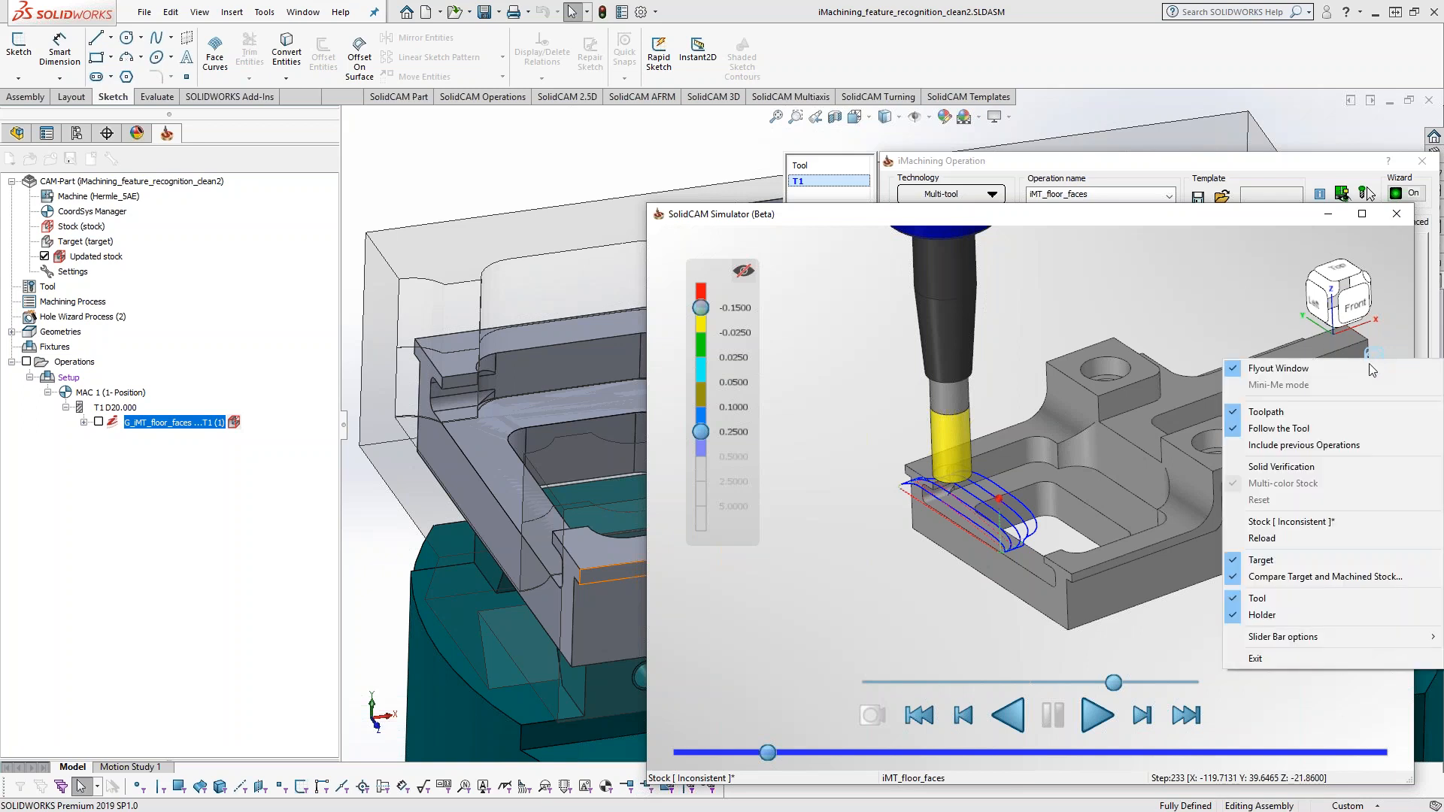
left_click(1315, 468)
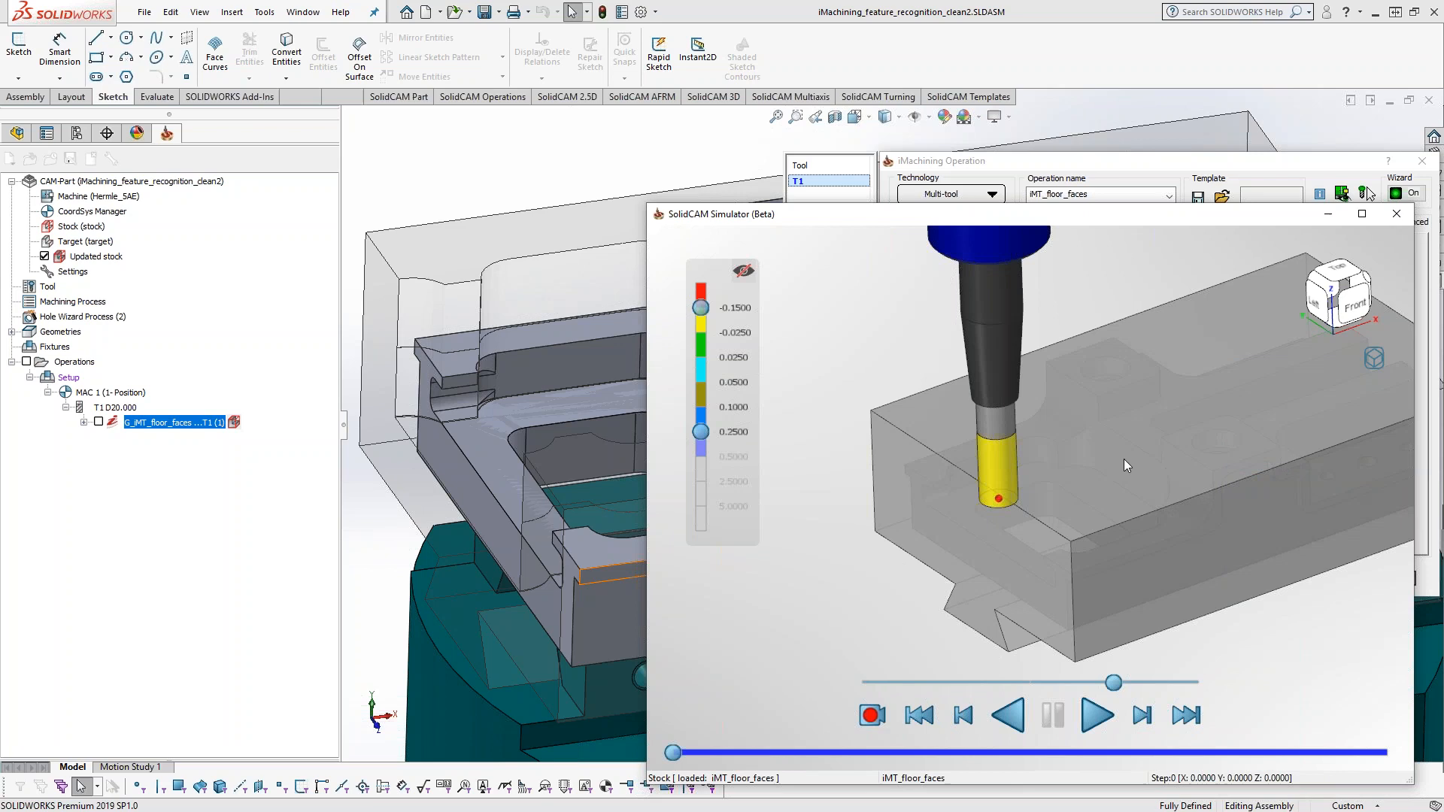
left_click(1401, 219)
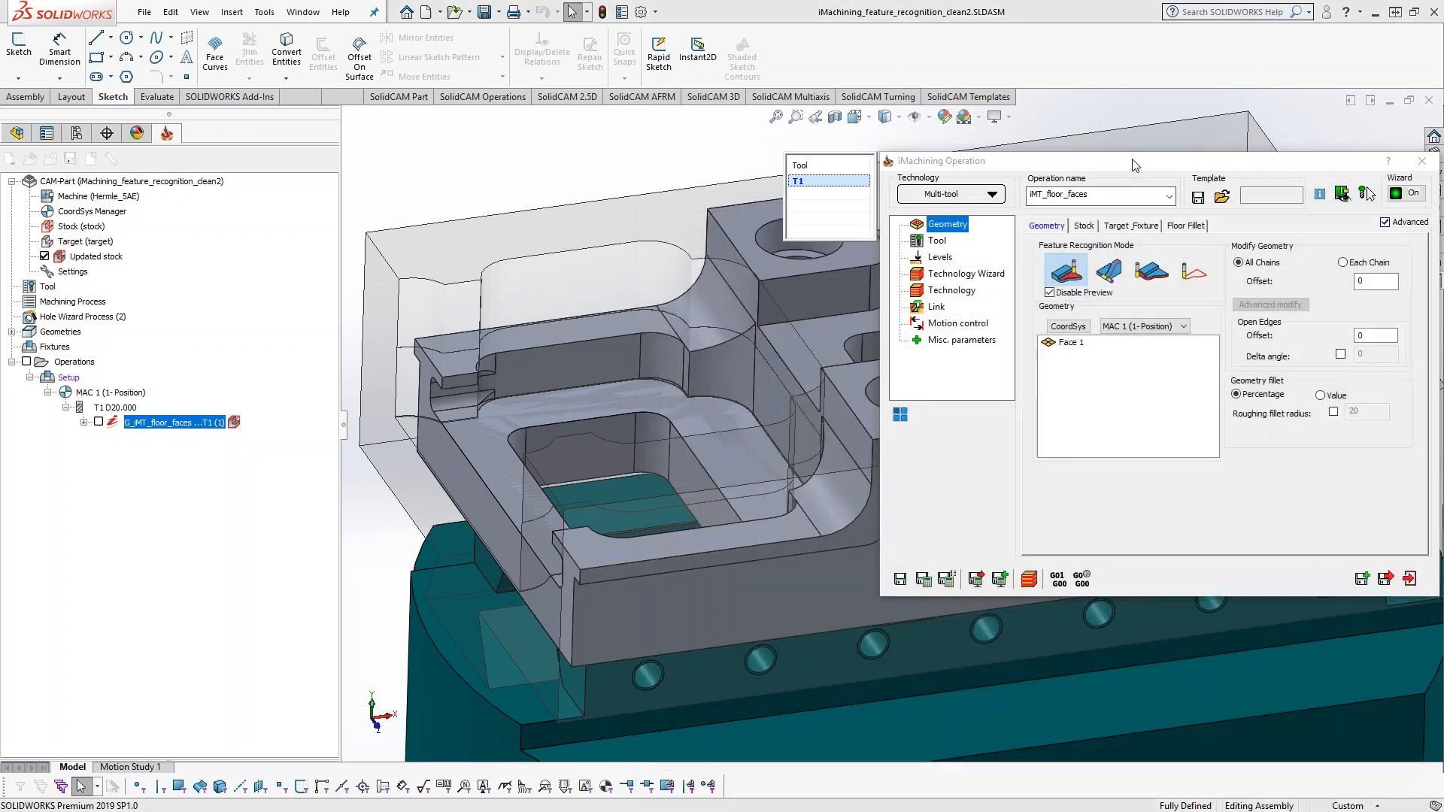
left_click(1427, 166)
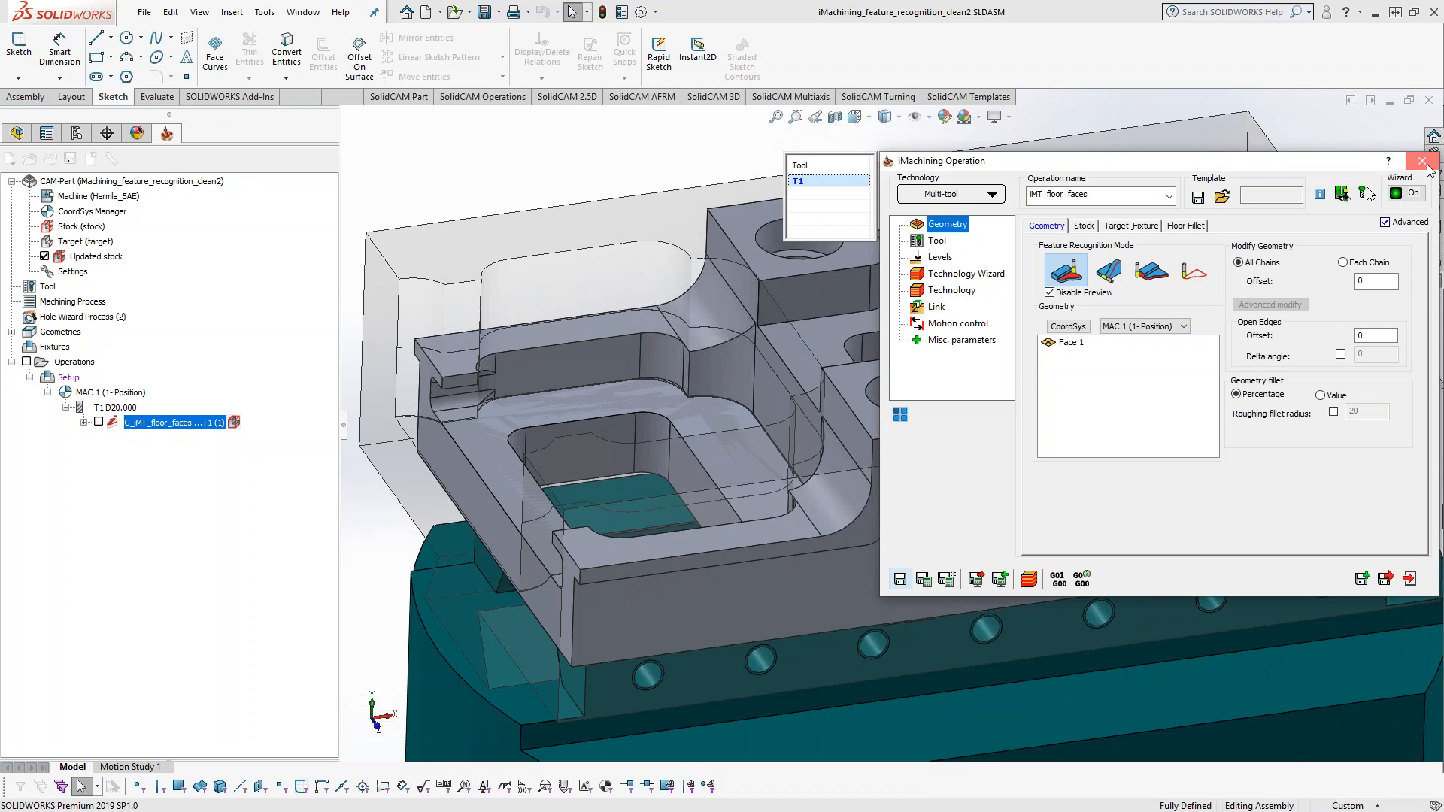
left_click(1423, 161)
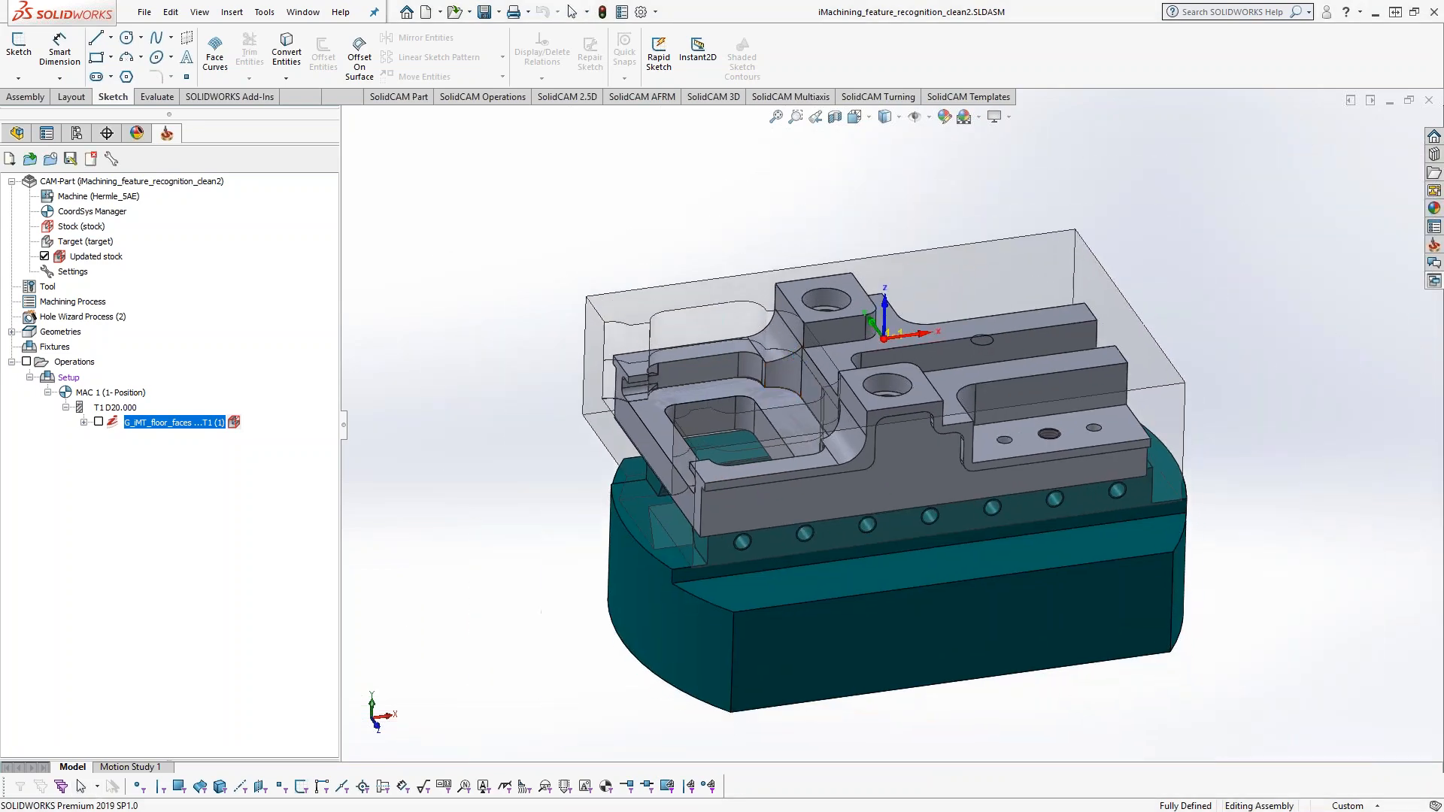
- Add a new iMachining operation after iMT_floor_faces
middle_click_drag(741, 441, 833, 432)
scroll(789, 444, "down", 1)
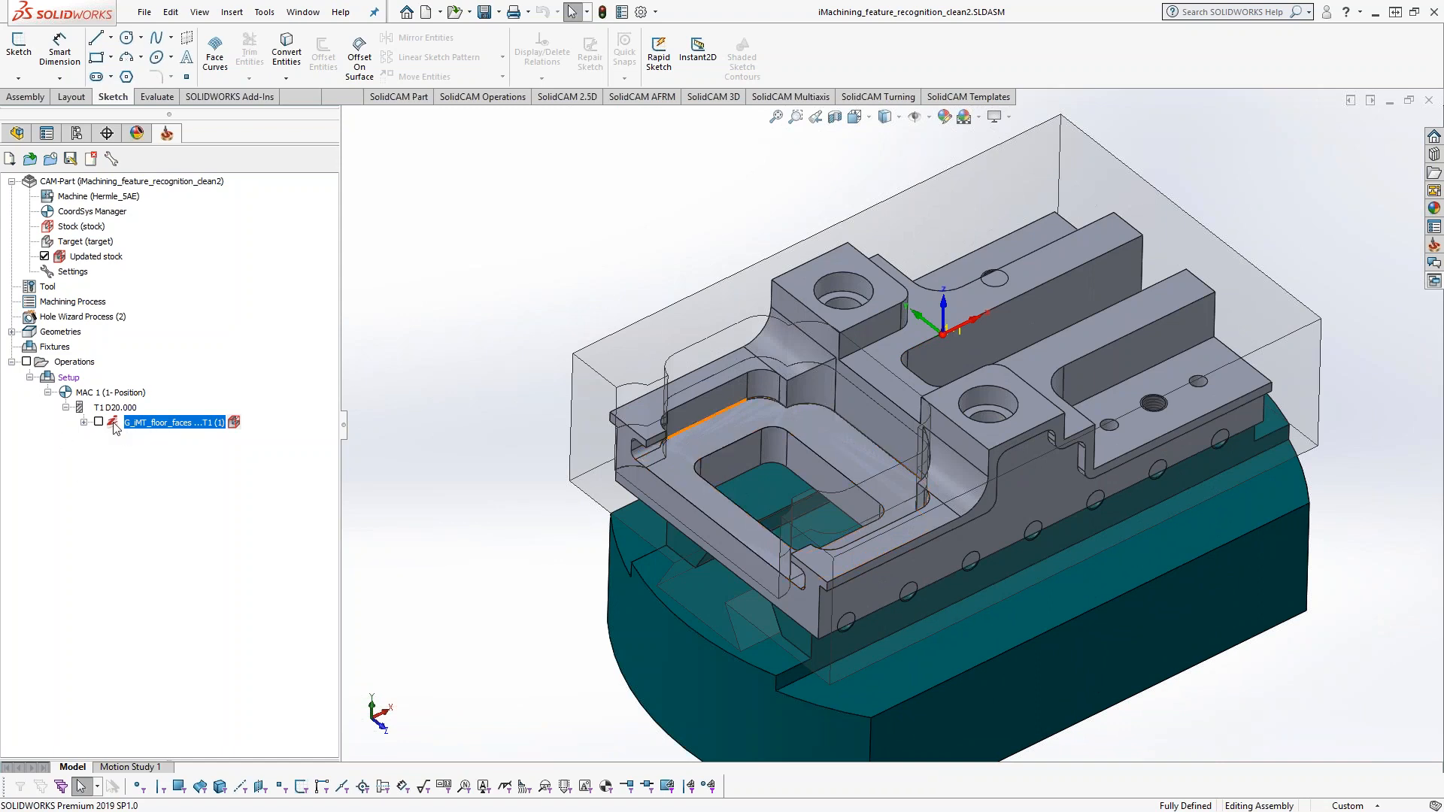
middle_click_drag(781, 467, 833, 562)
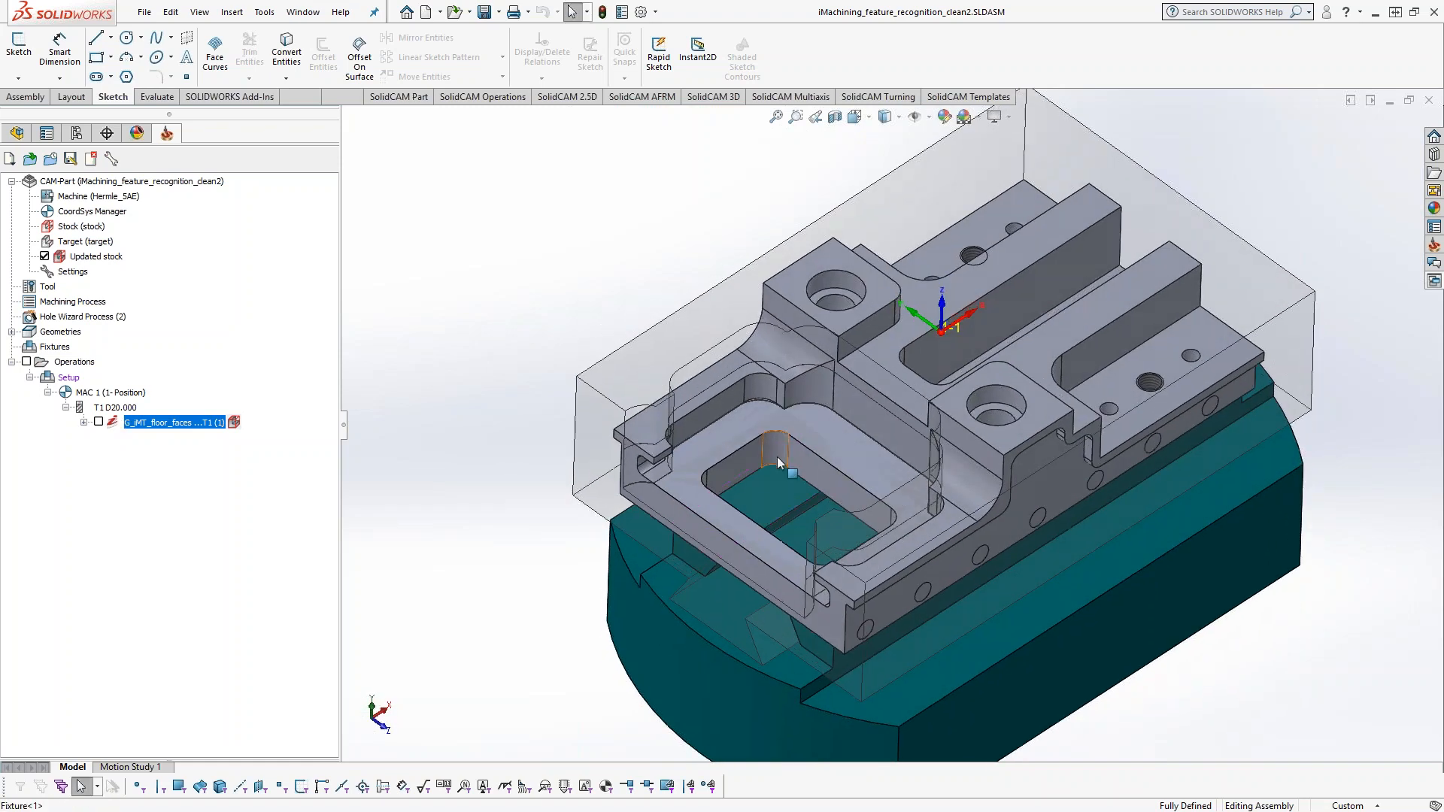
right_click(203, 422)
mouse_move(329, 362)
left_click(500, 220)
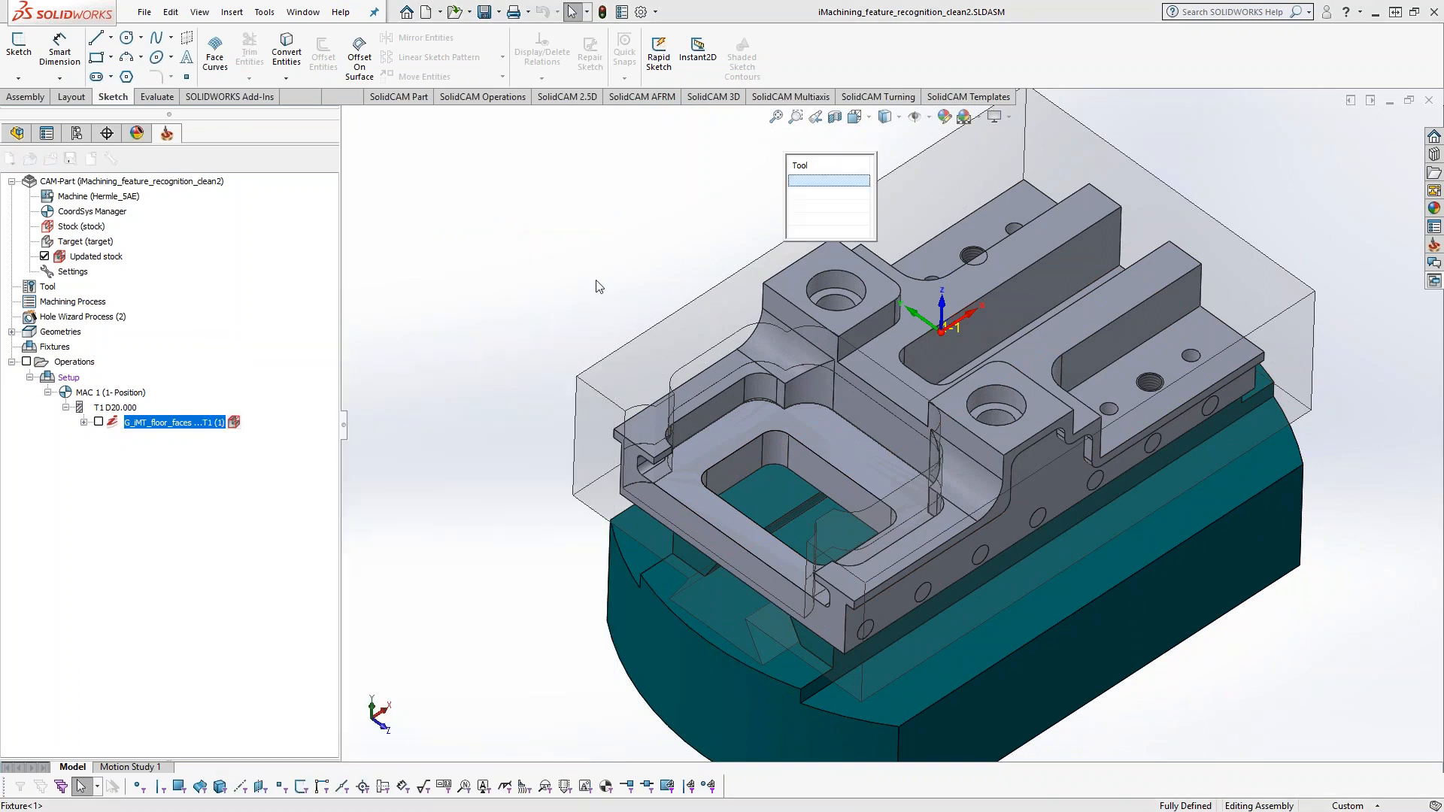
- Set the feature recognition mode and define a new geometry from the bottom edge chain of the inner rectangular opening
left_click(1111, 276)
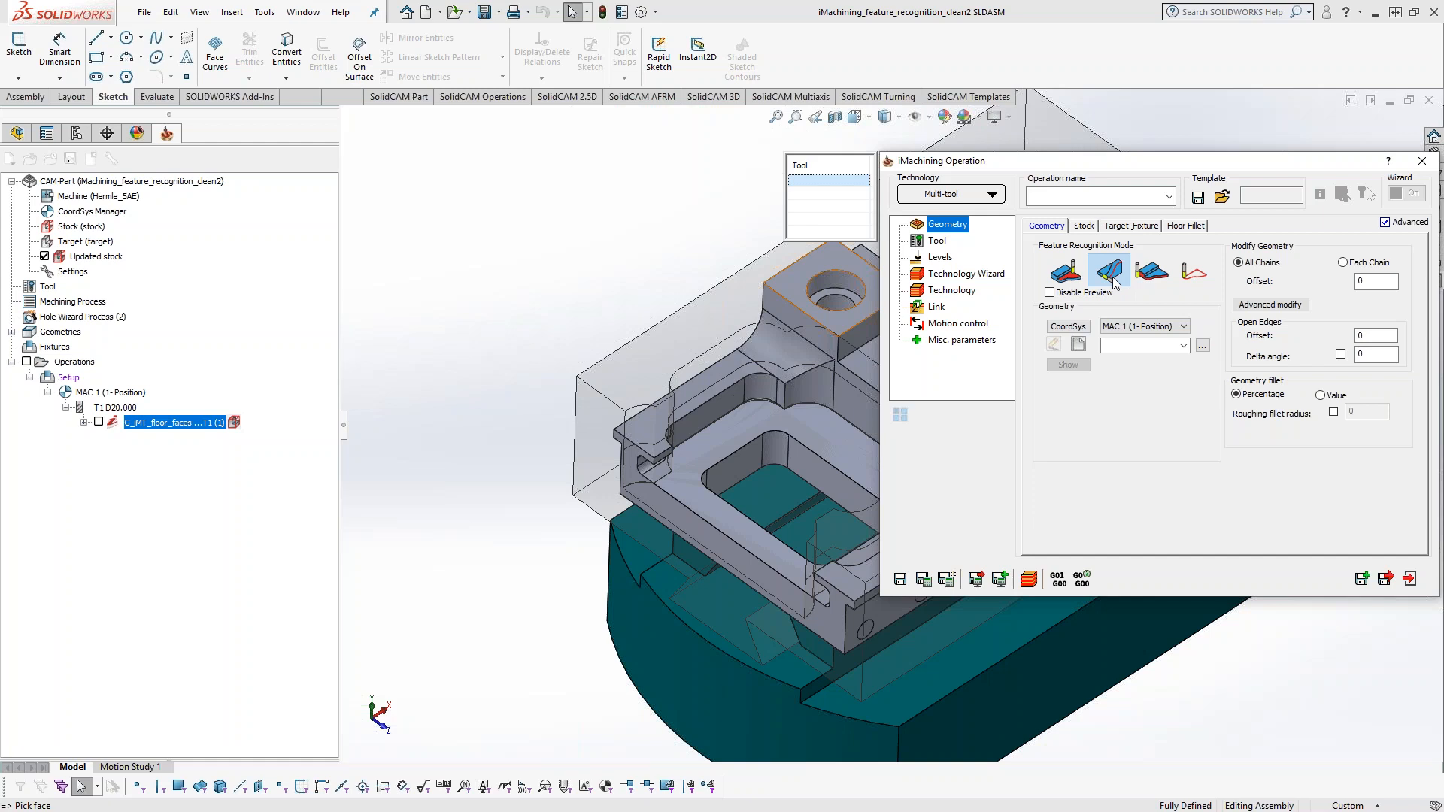
left_click(1082, 345)
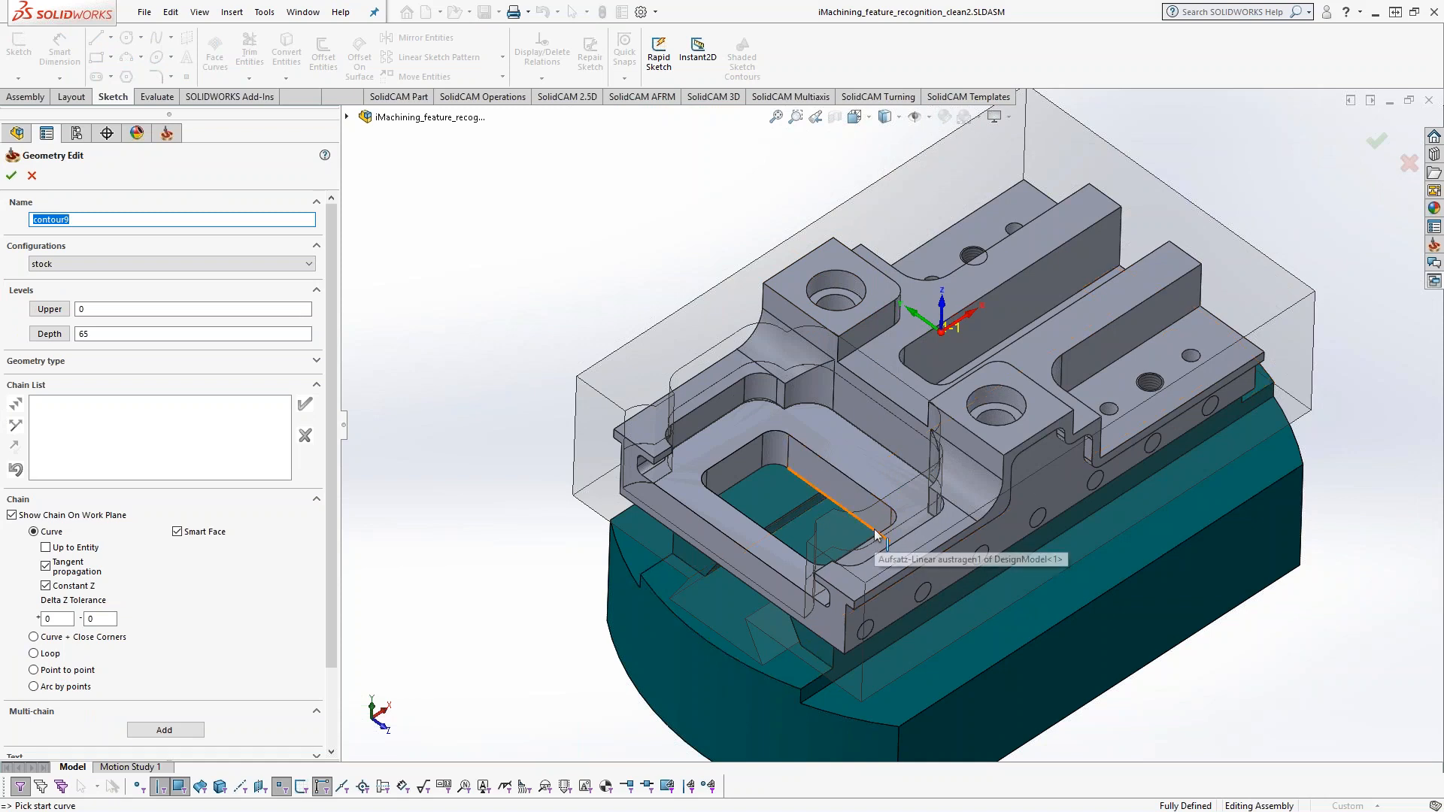
left_click(876, 536)
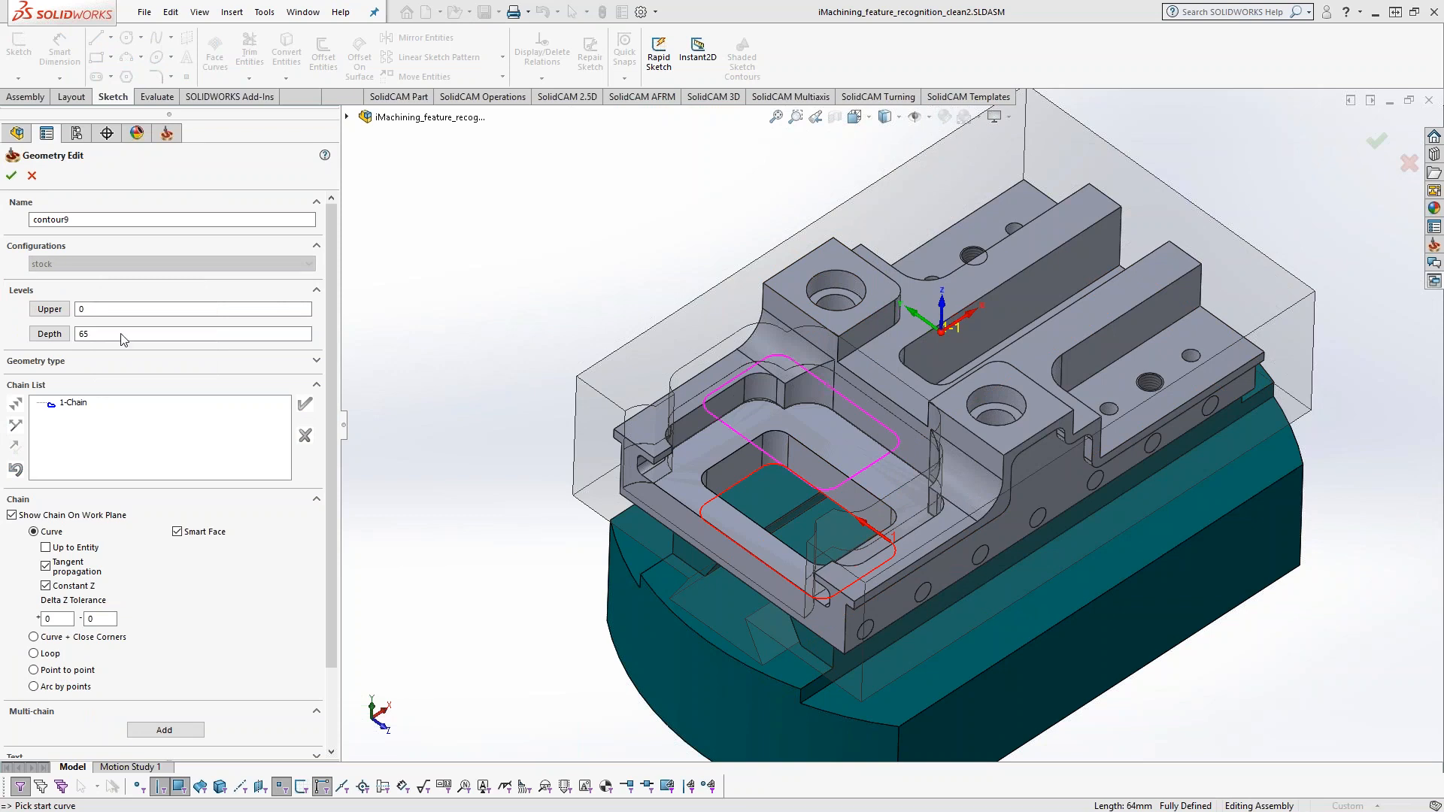
left_click(11, 176)
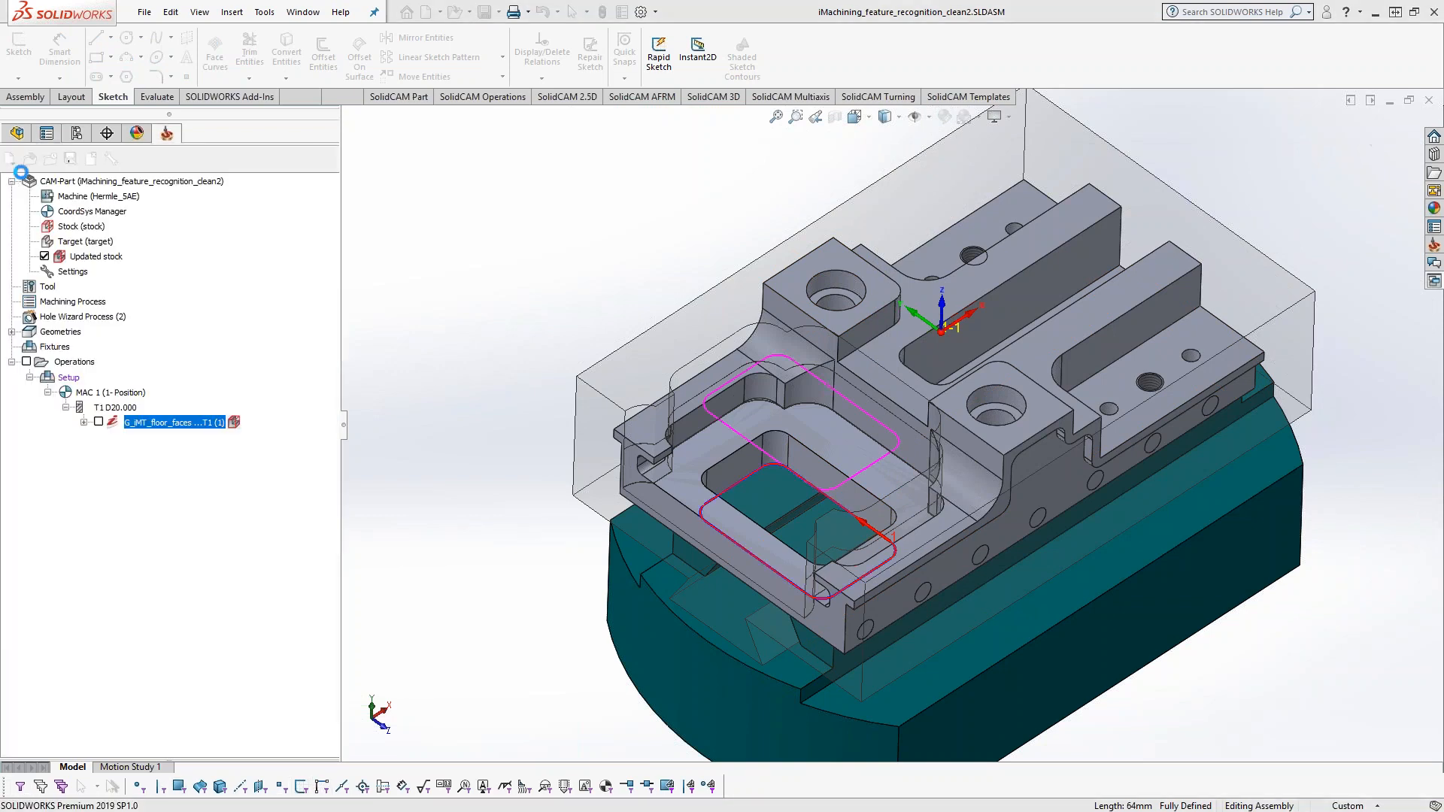
- Assign the 20 mm end mill, tool 1, as the first tool of the multi-tool operation
left_click(940, 241)
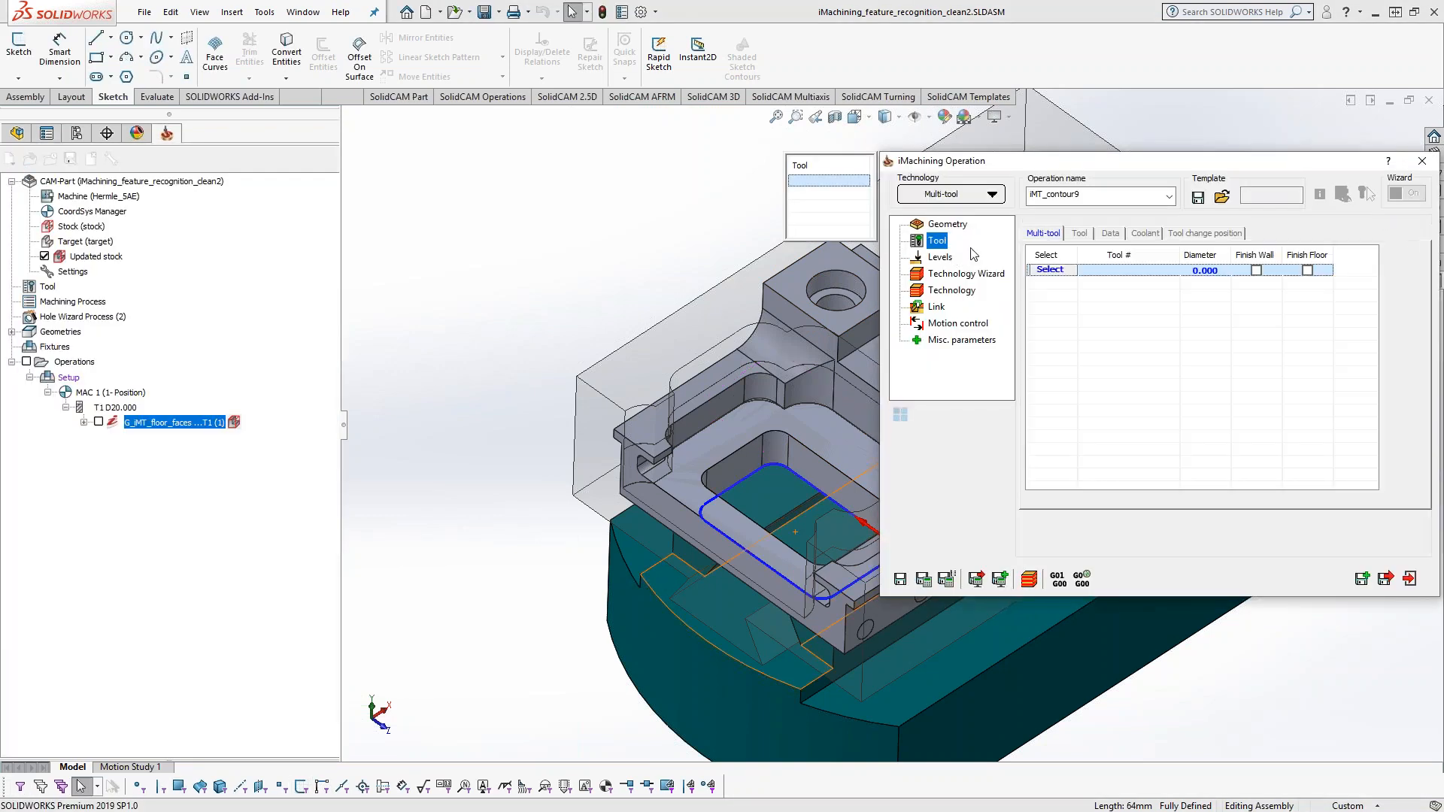
left_click(1050, 270)
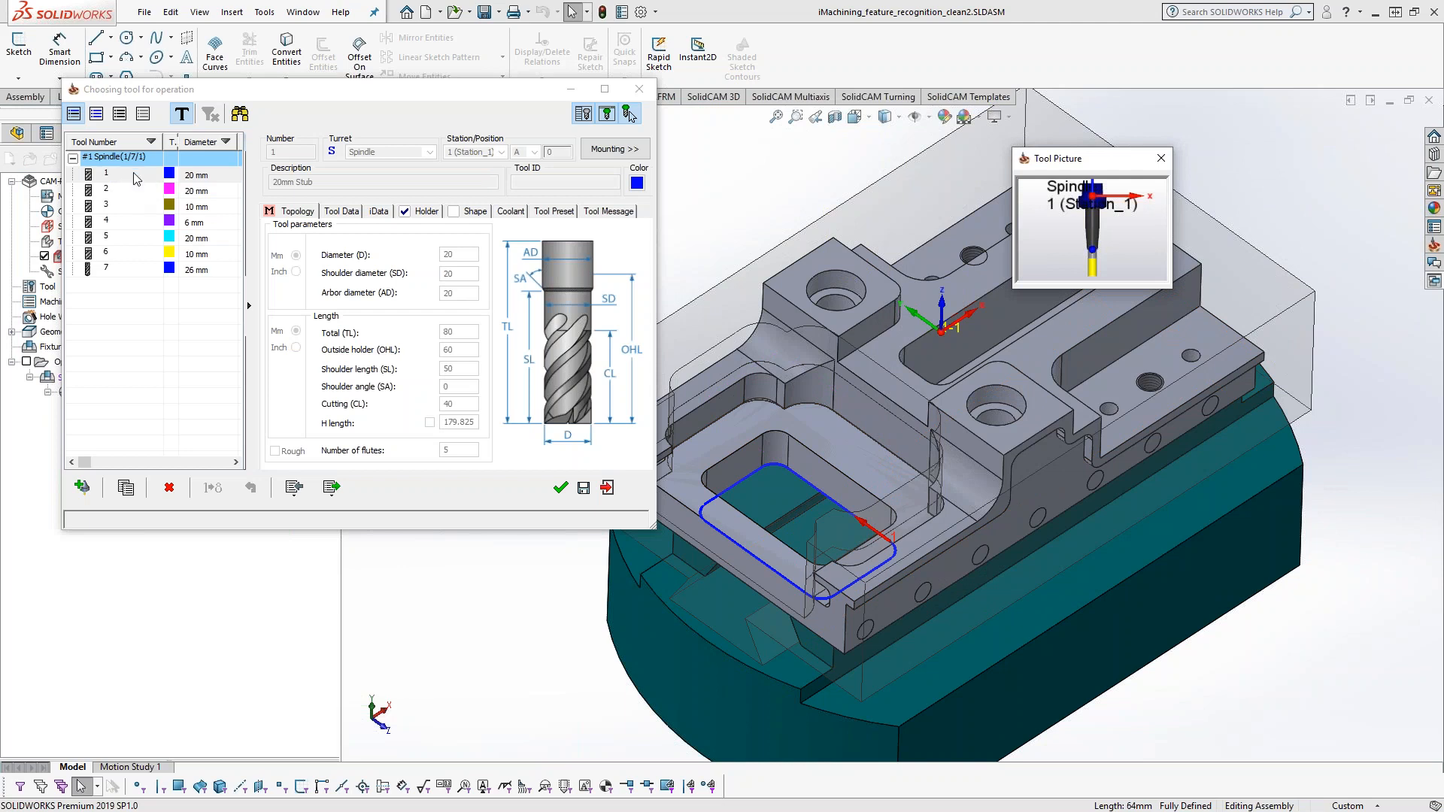
left_click(136, 175)
left_click(561, 489)
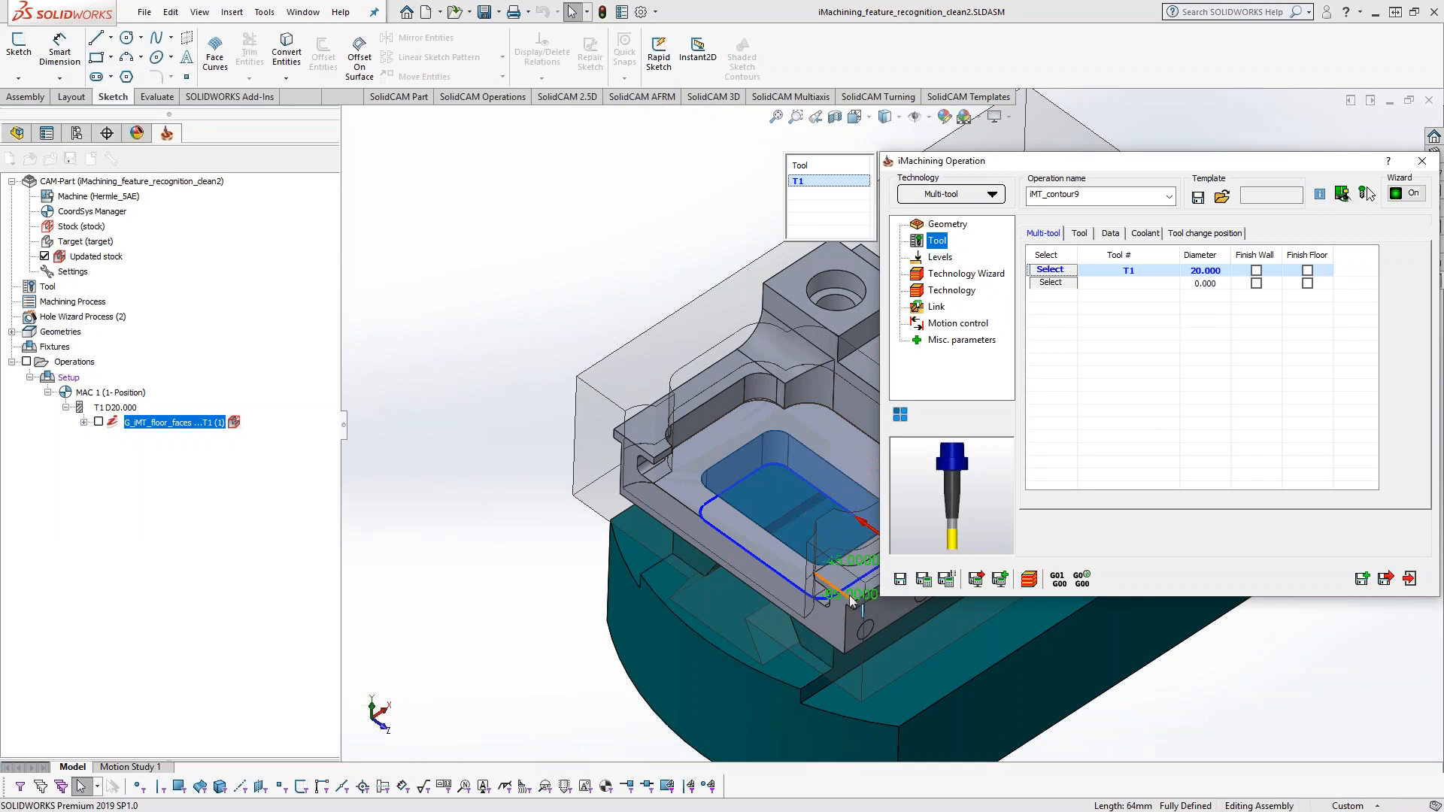
- Add the 10 mm end mill, tool 3, as the second tool and enable Finish Wall for it
left_click(1050, 284)
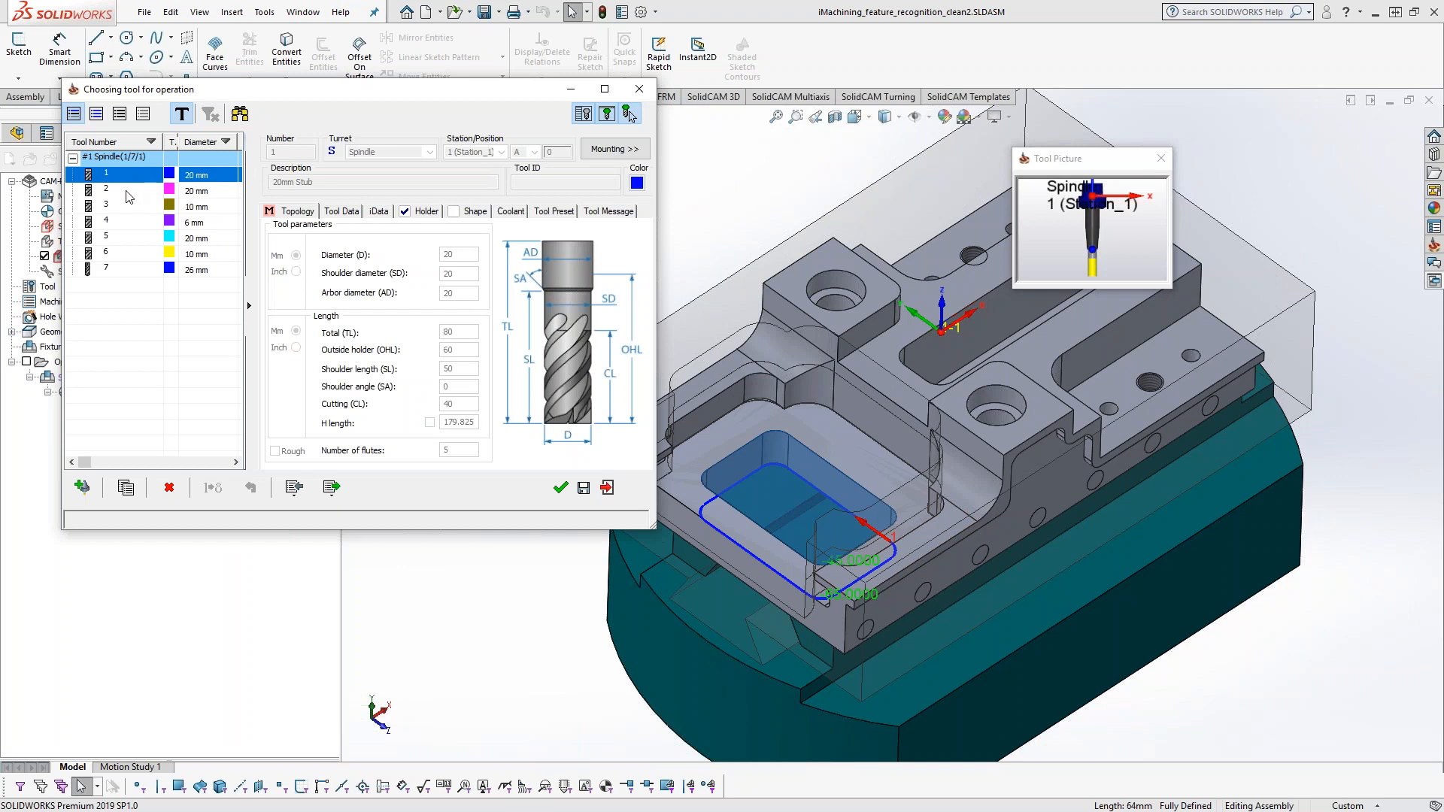
left_click(132, 207)
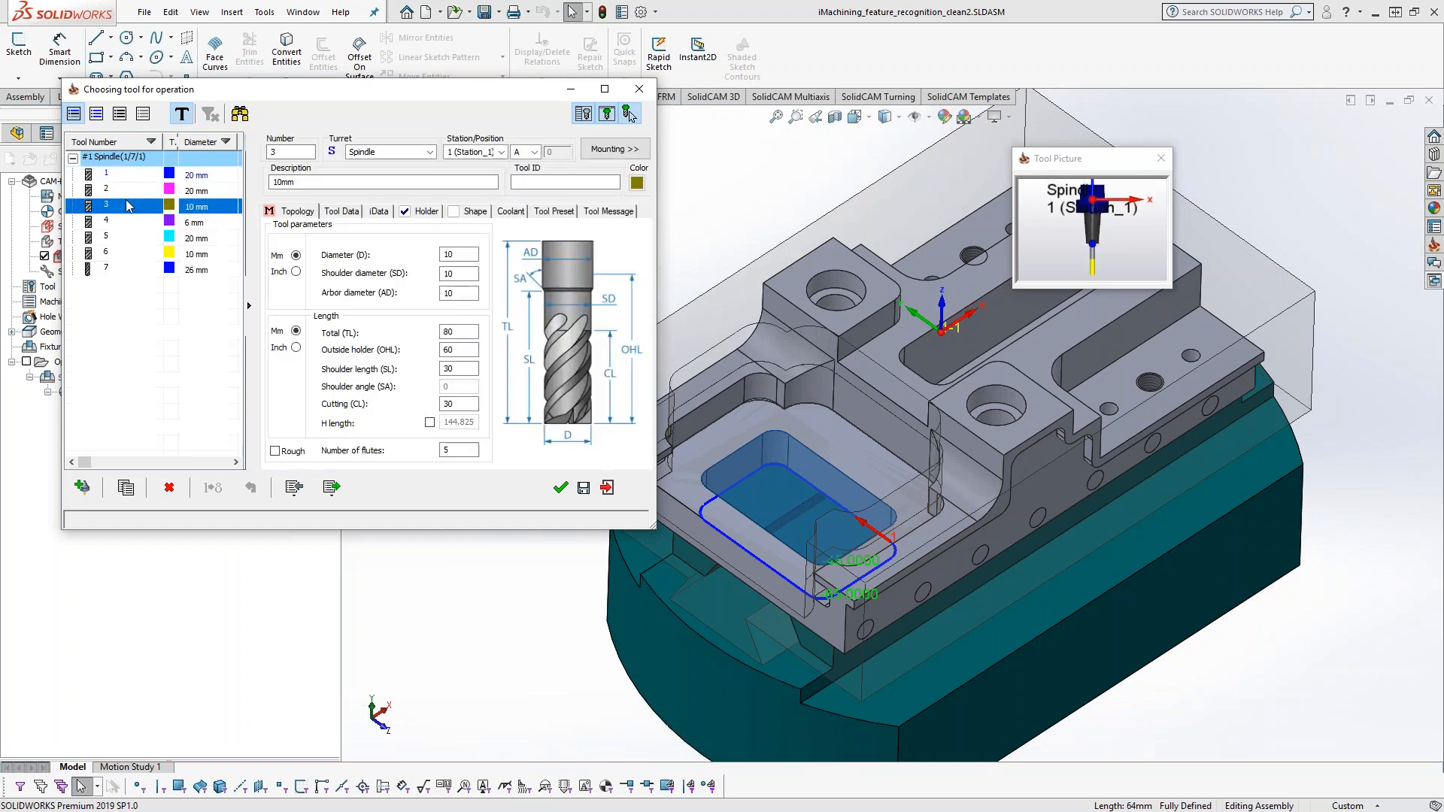
left_click(567, 489)
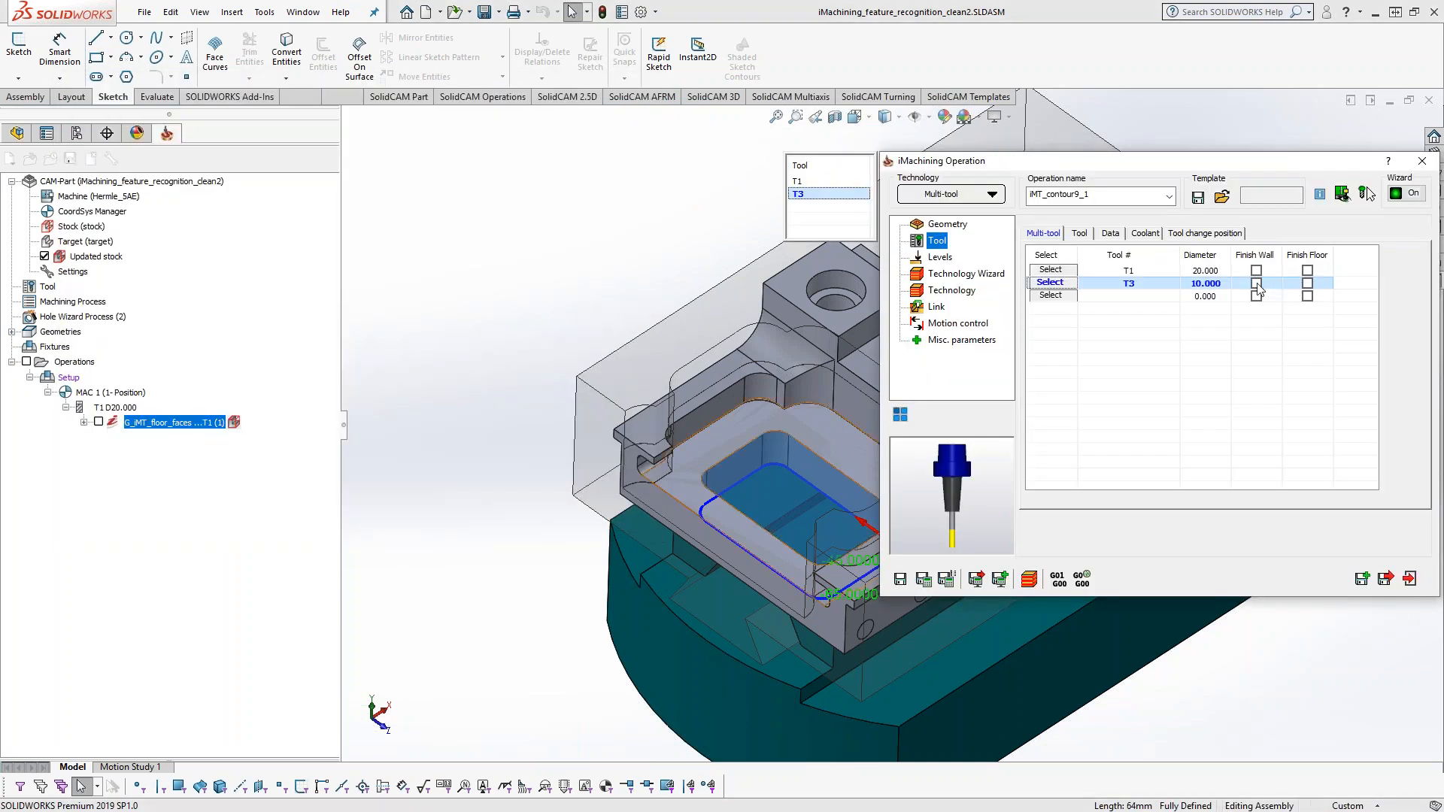
left_click(1257, 283)
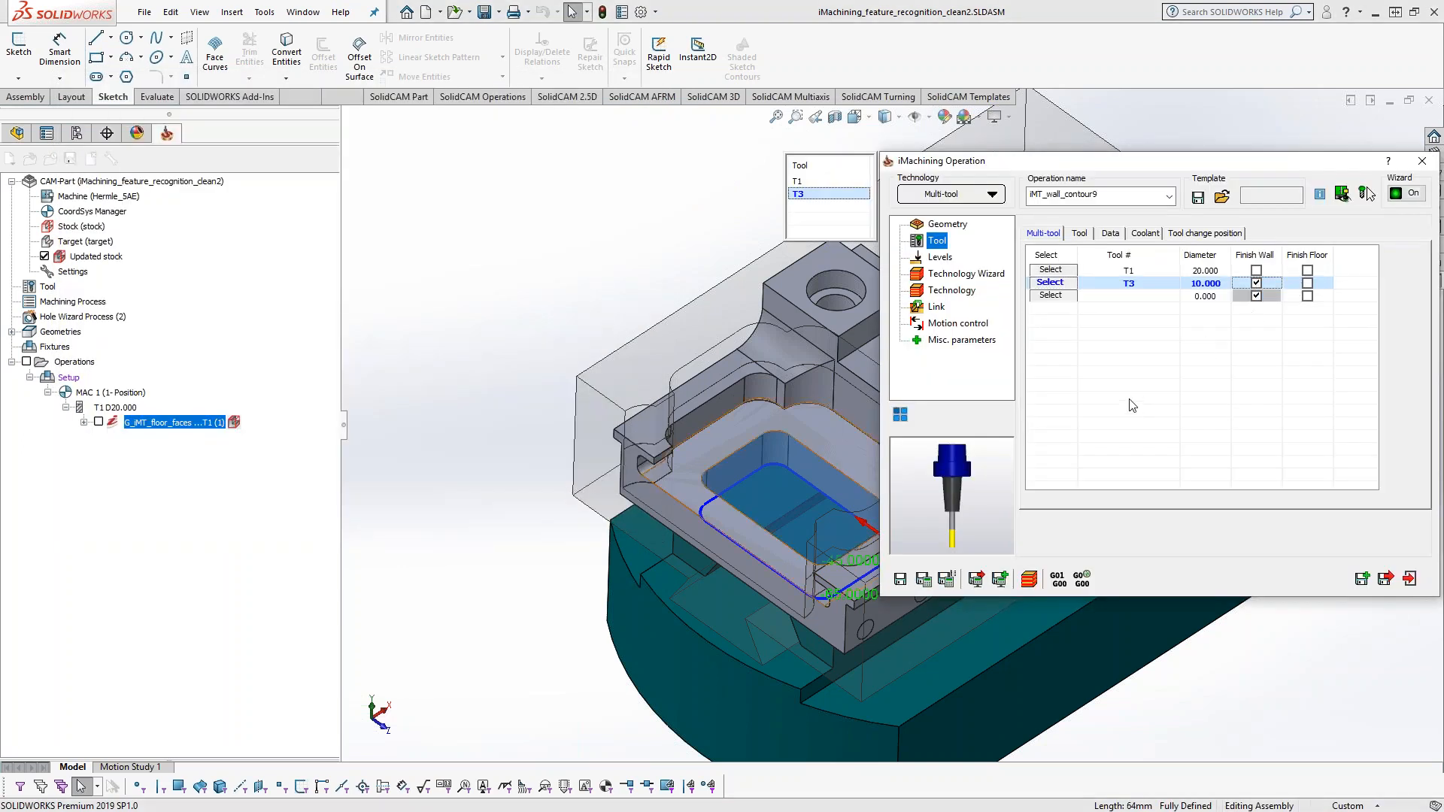
- Save and calculate the contour operations for both tools, and view the resulting toolpath in the inner opening up close
left_click(924, 579)
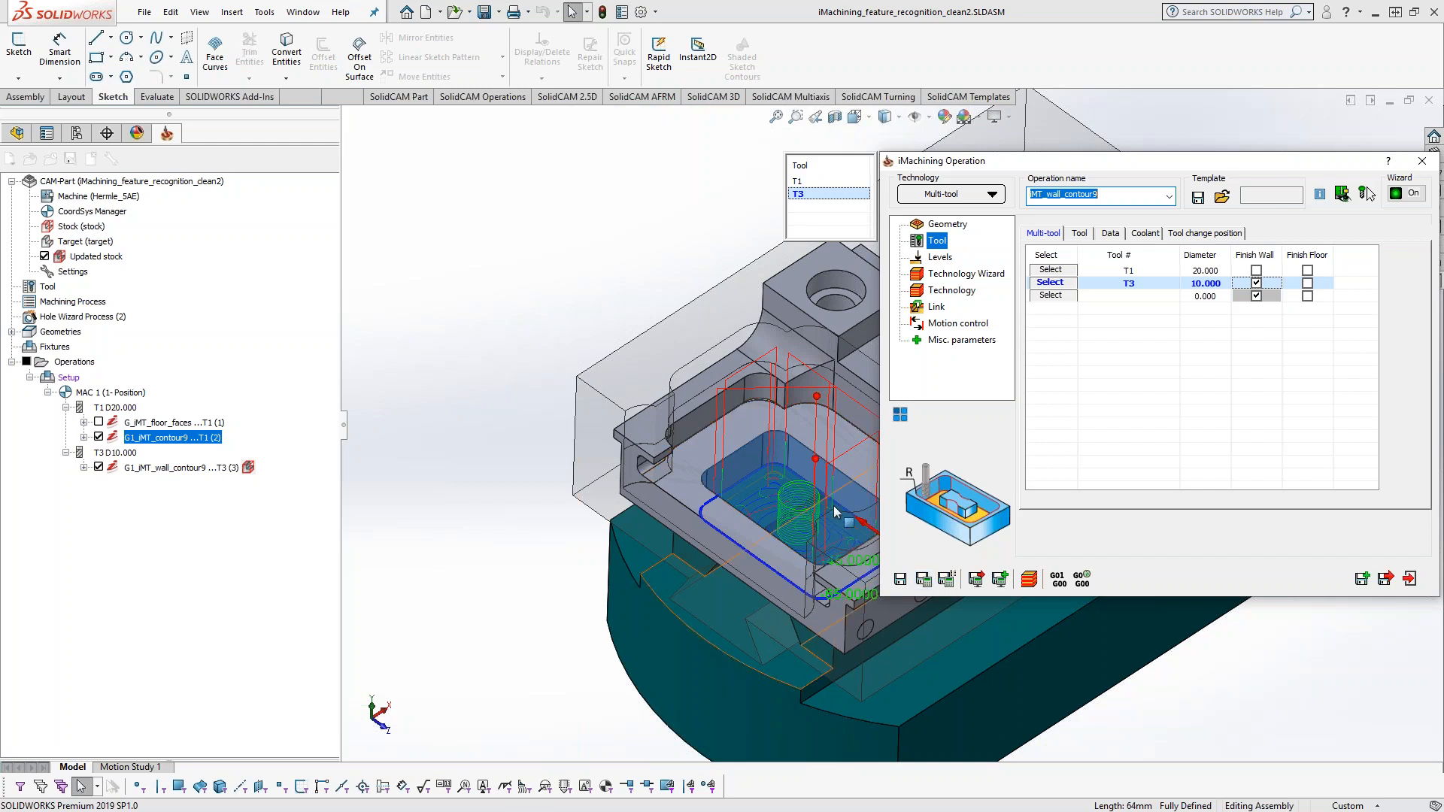
scroll(834, 505, "down", 3)
middle_click_drag(824, 512, 767, 515, "ctrl")
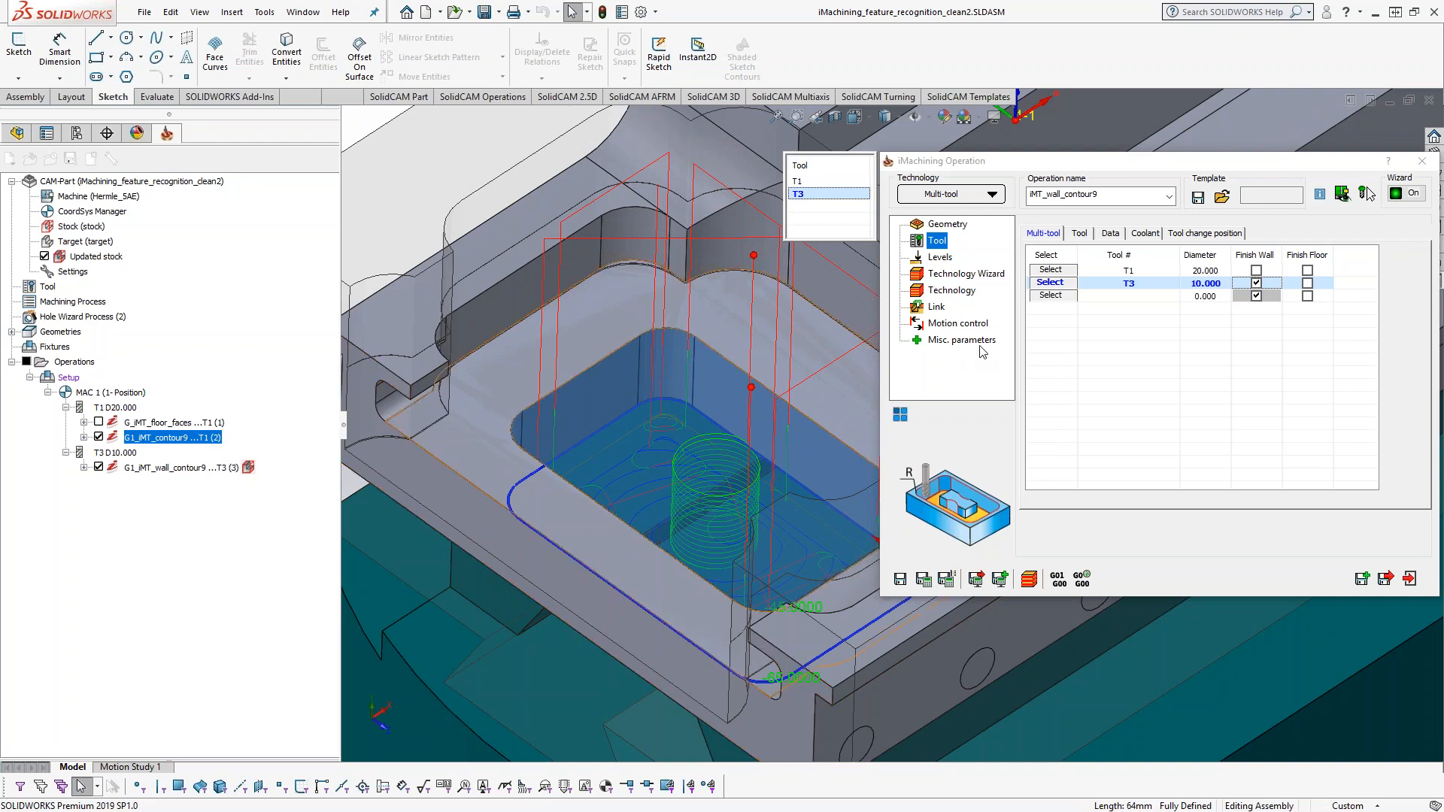
left_click(1048, 551)
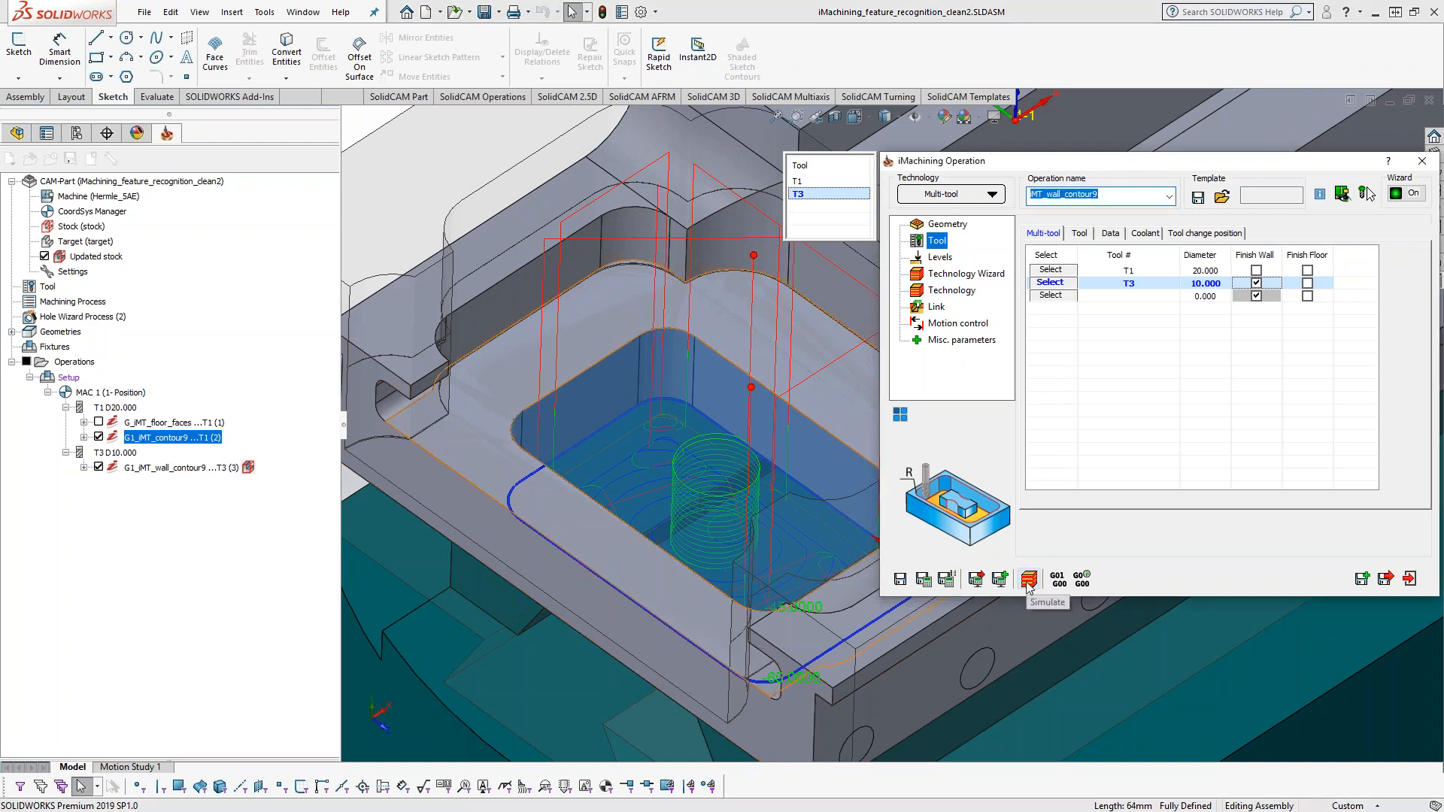
- Simulate both contour operations in the SolidCAM Simulator (Beta), view the inner opening up close, and turn off the toolpath display
left_click(1028, 580)
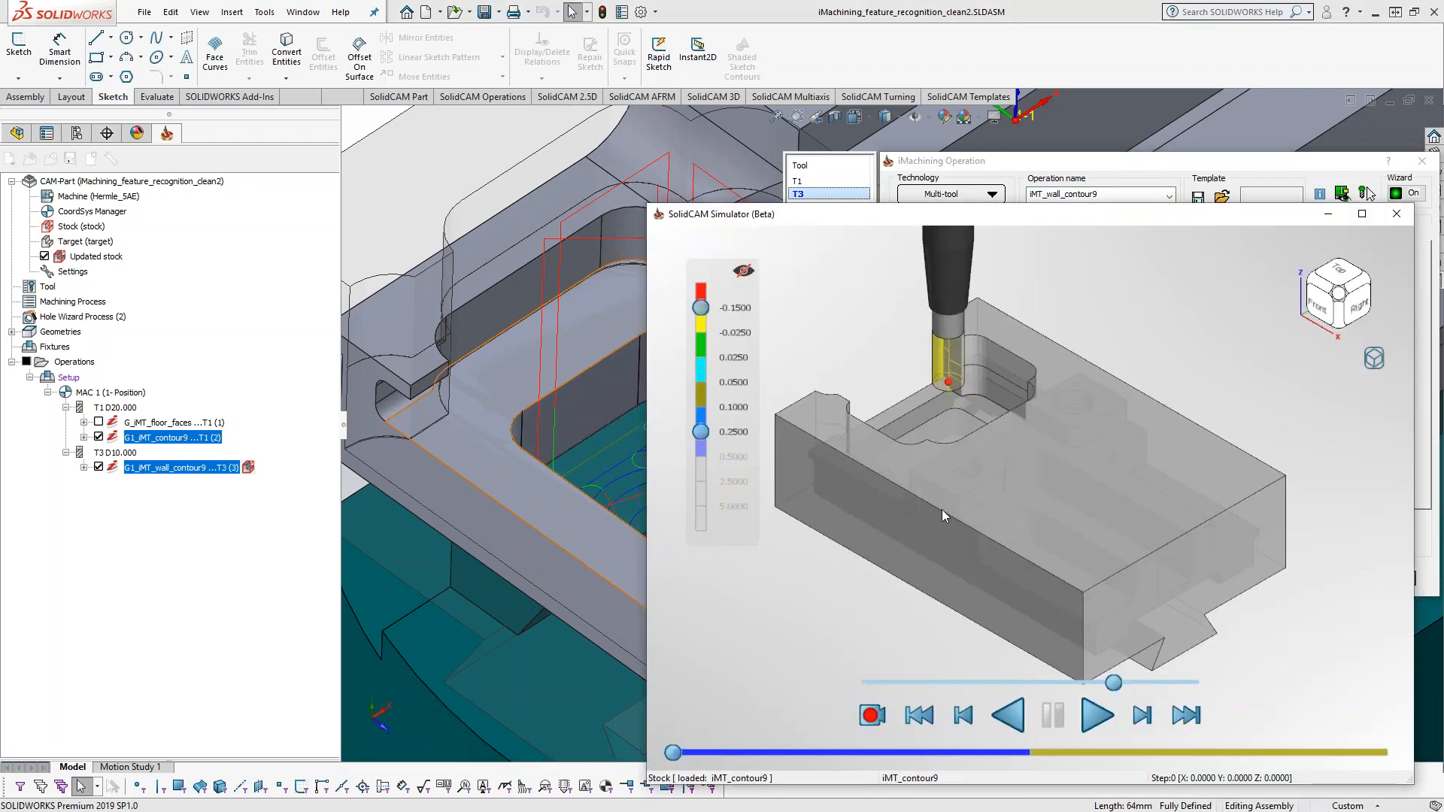
middle_click_drag(942, 508, 1049, 522)
scroll(1050, 522, "up", 6)
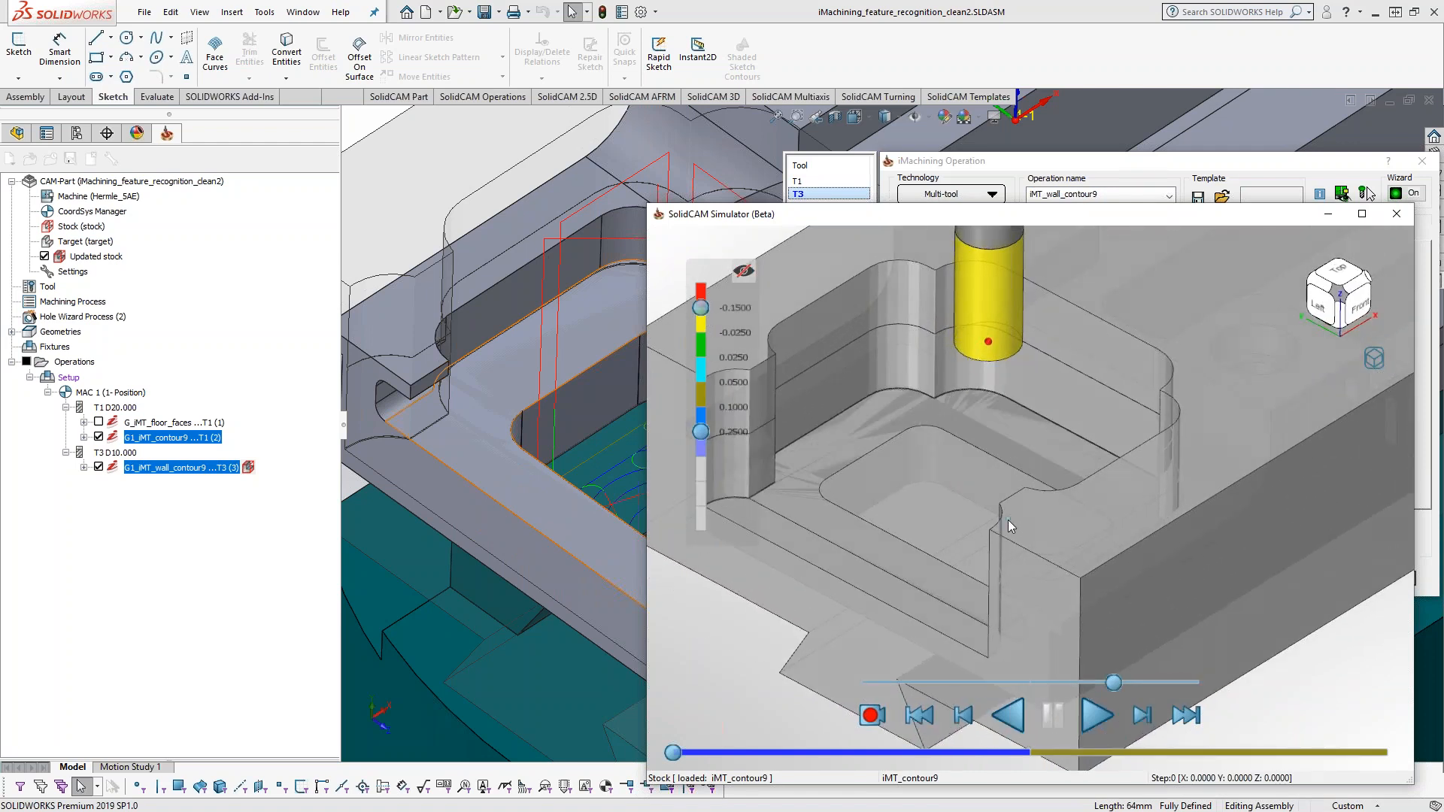
middle_click_drag(1008, 520, 1017, 538)
left_click(1099, 716)
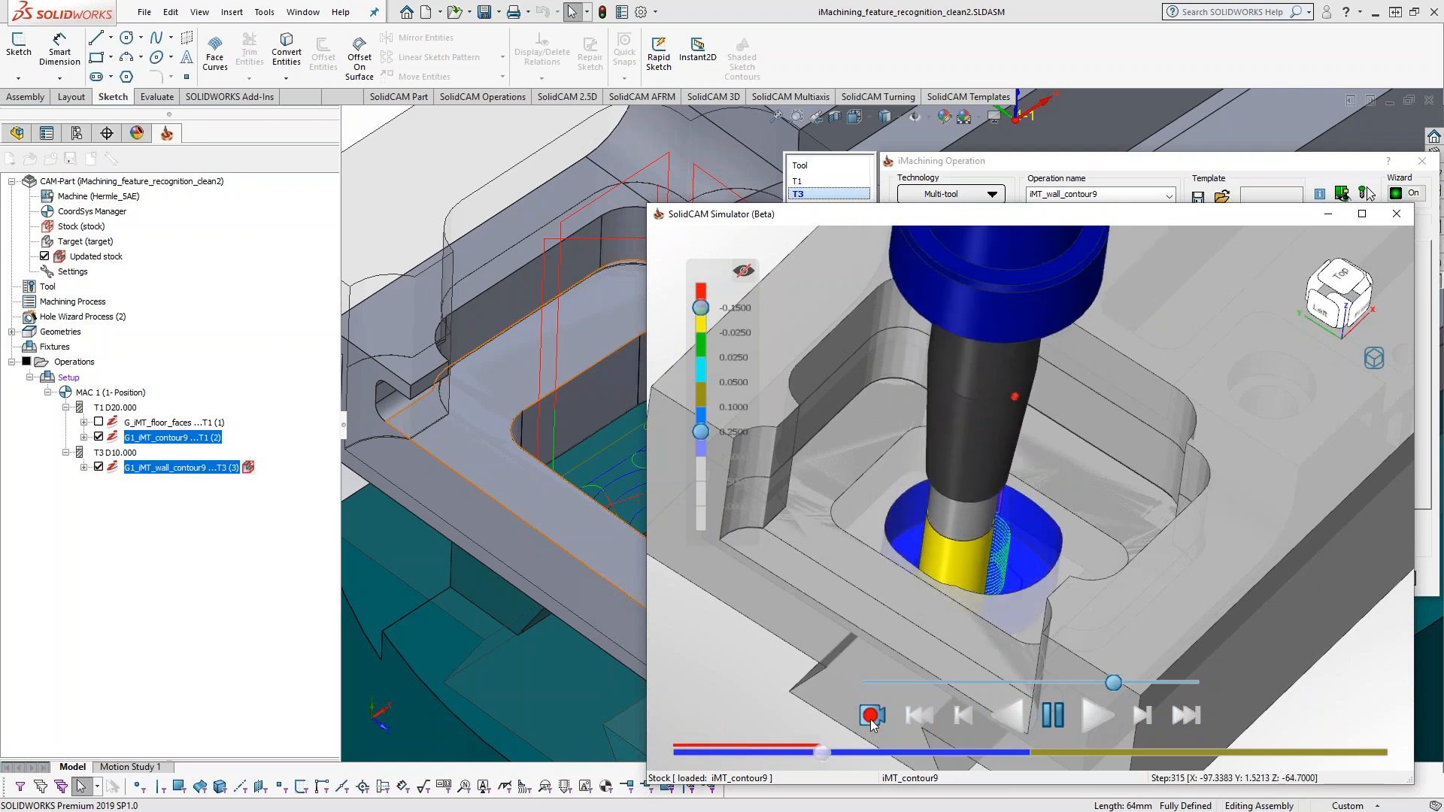
right_click(1398, 353)
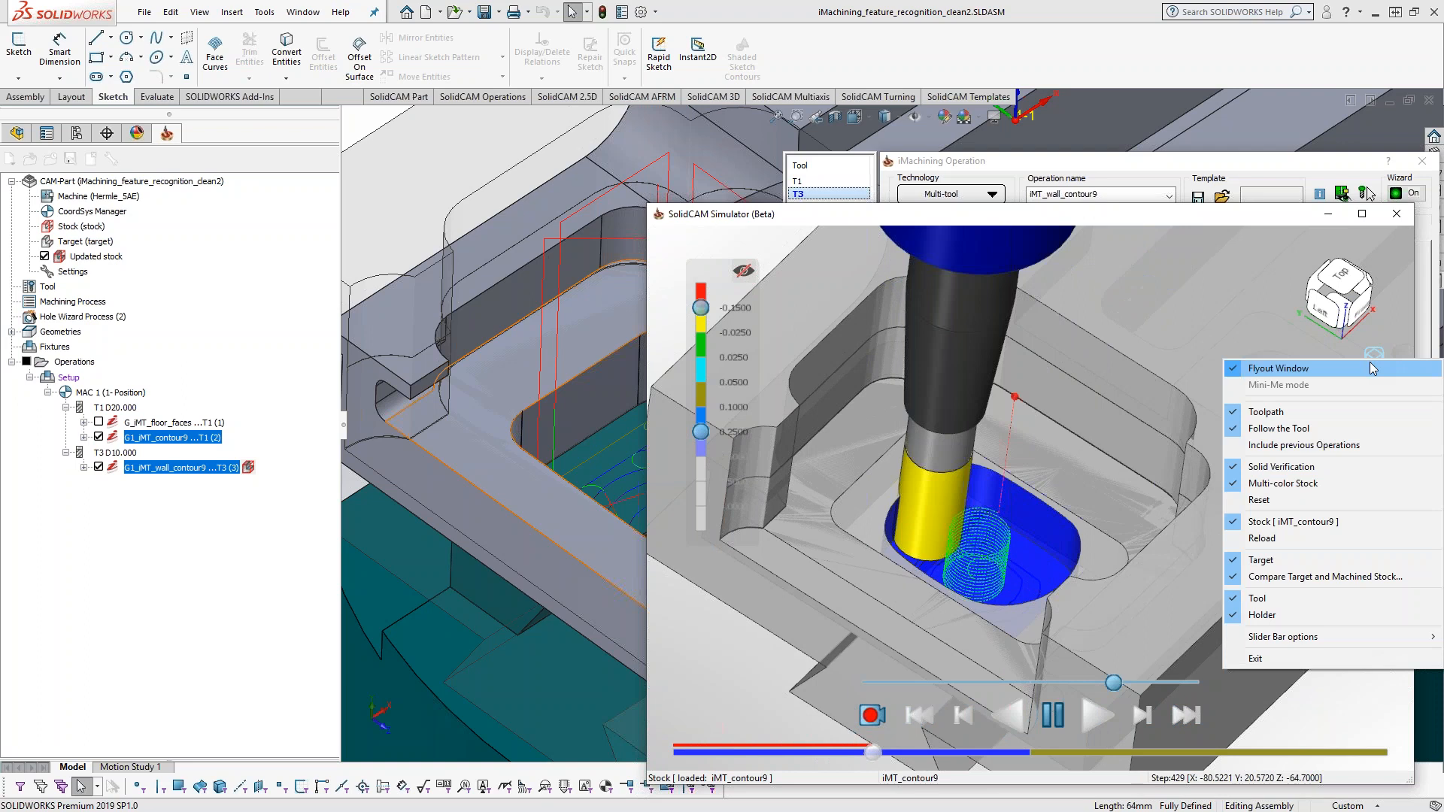
left_click(1357, 415)
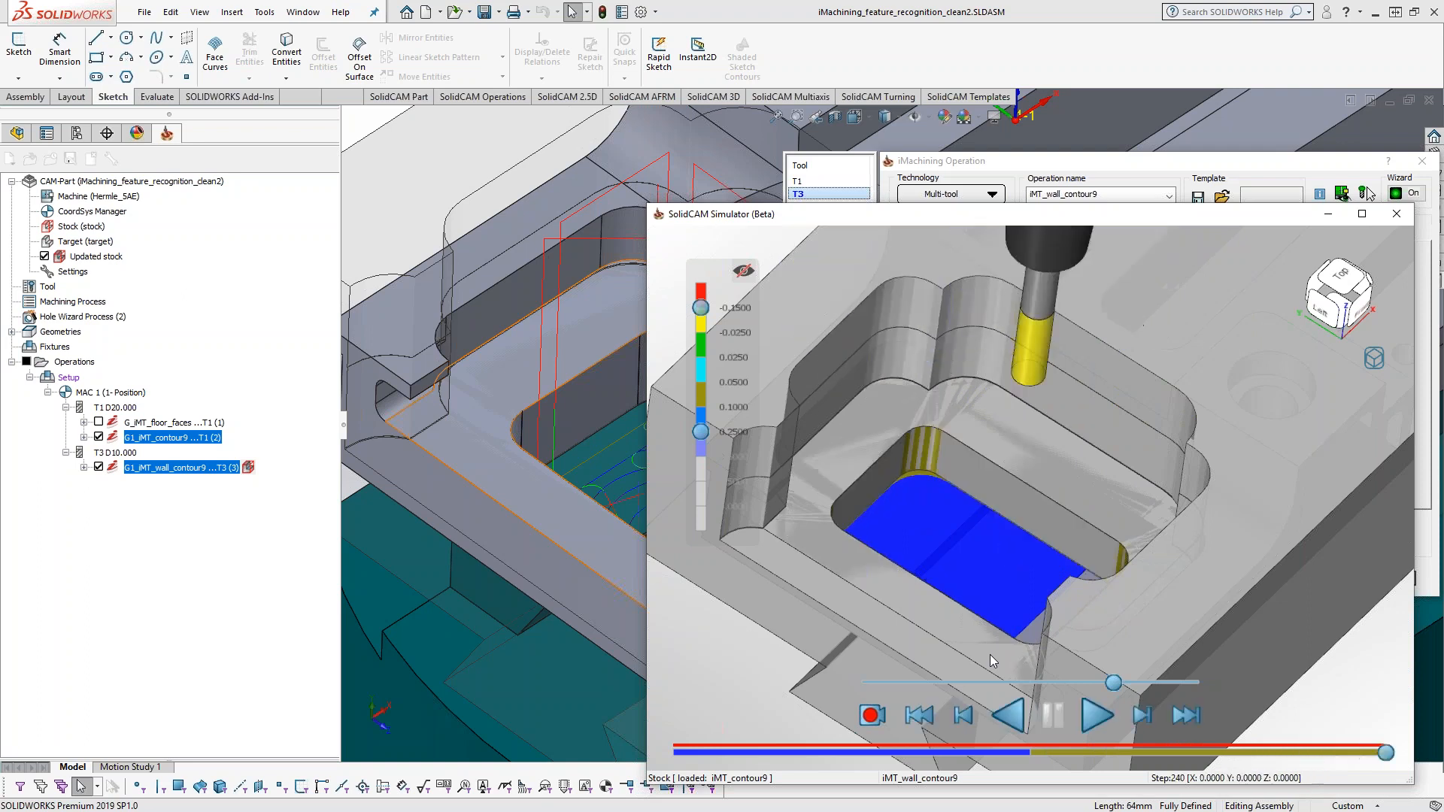
- Scrub the simulation back to the end of the T1 contour roughing and forward into the T3 wall finishing
left_click_drag(1386, 754, 1020, 782)
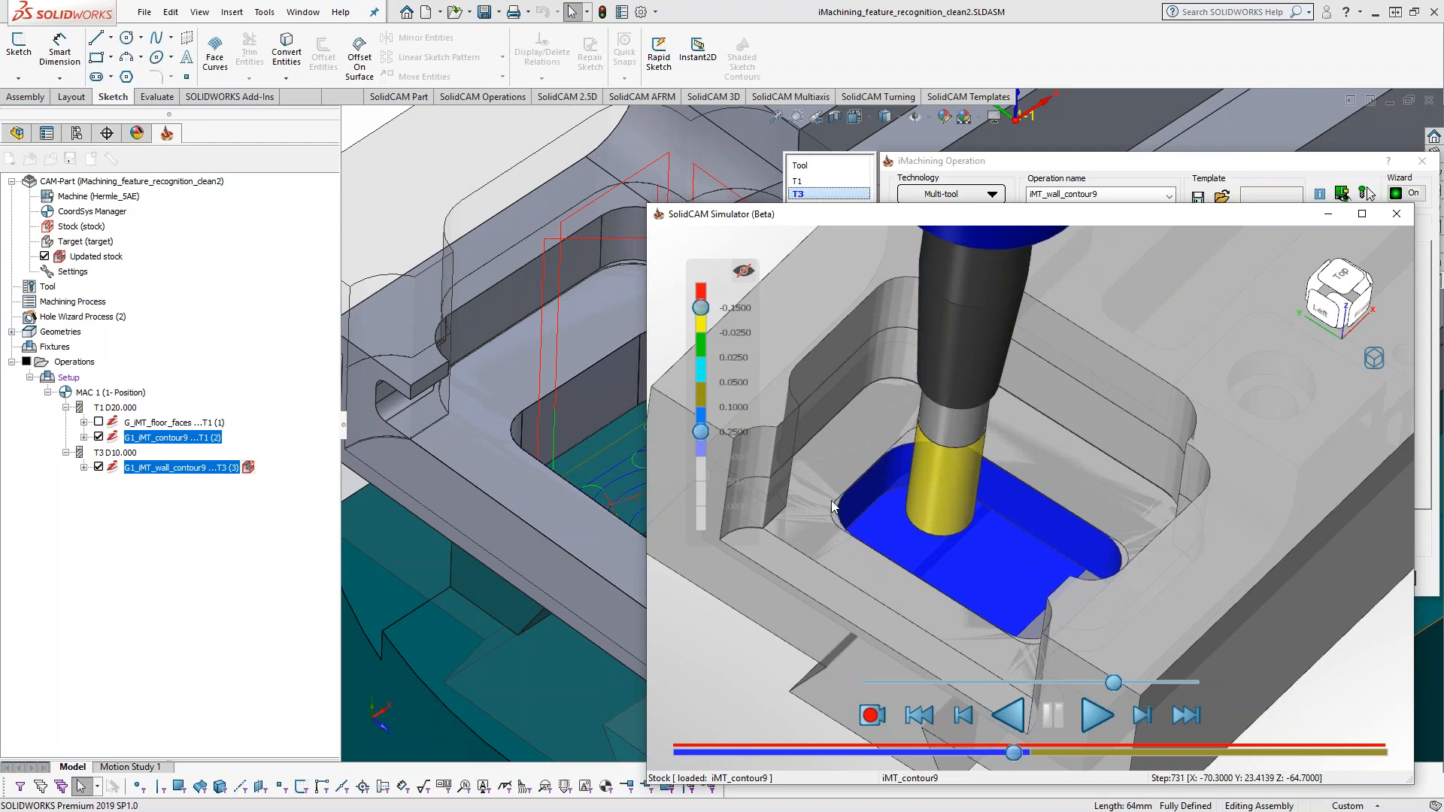
left_click_drag(1017, 754, 1356, 758)
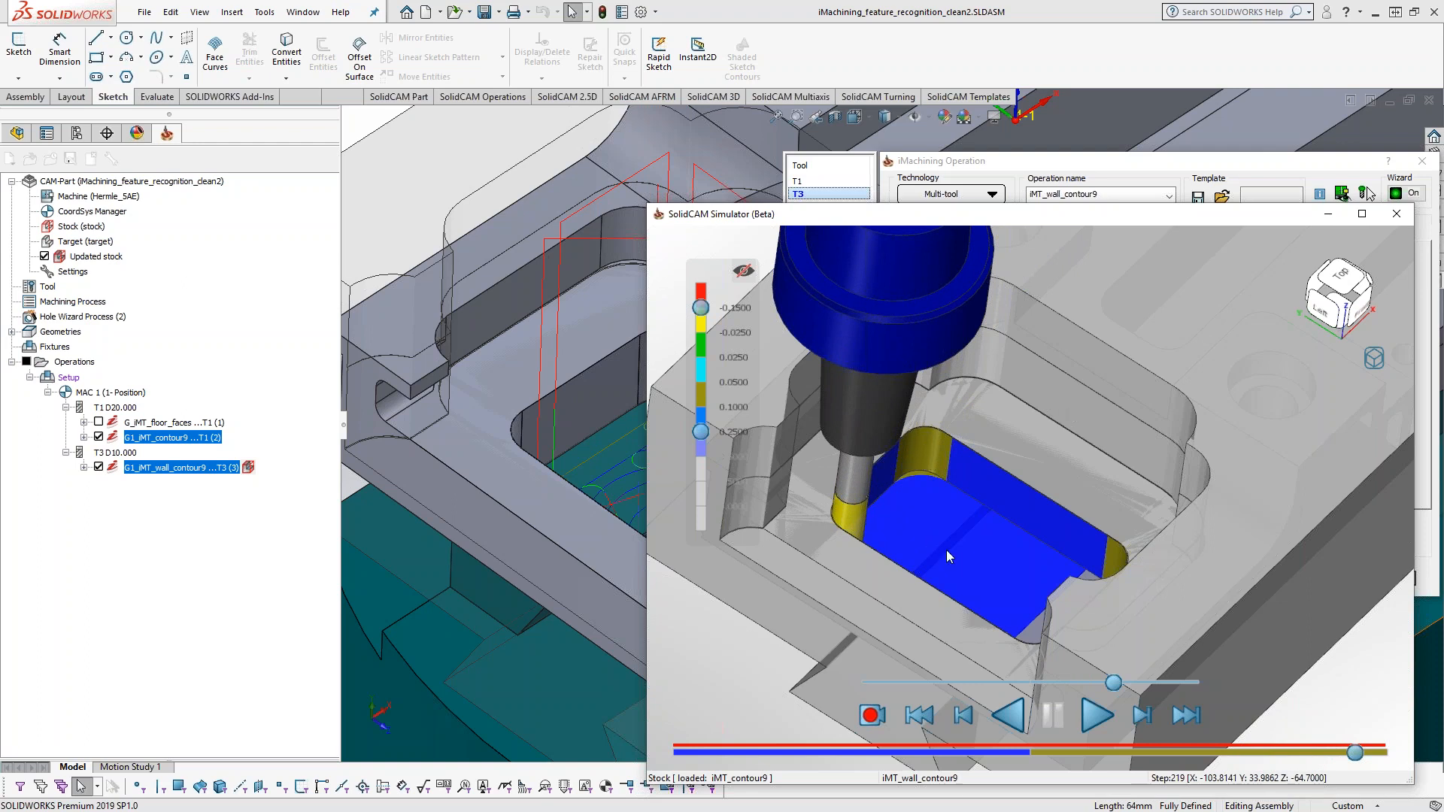
left_click_drag(1355, 755, 1363, 763)
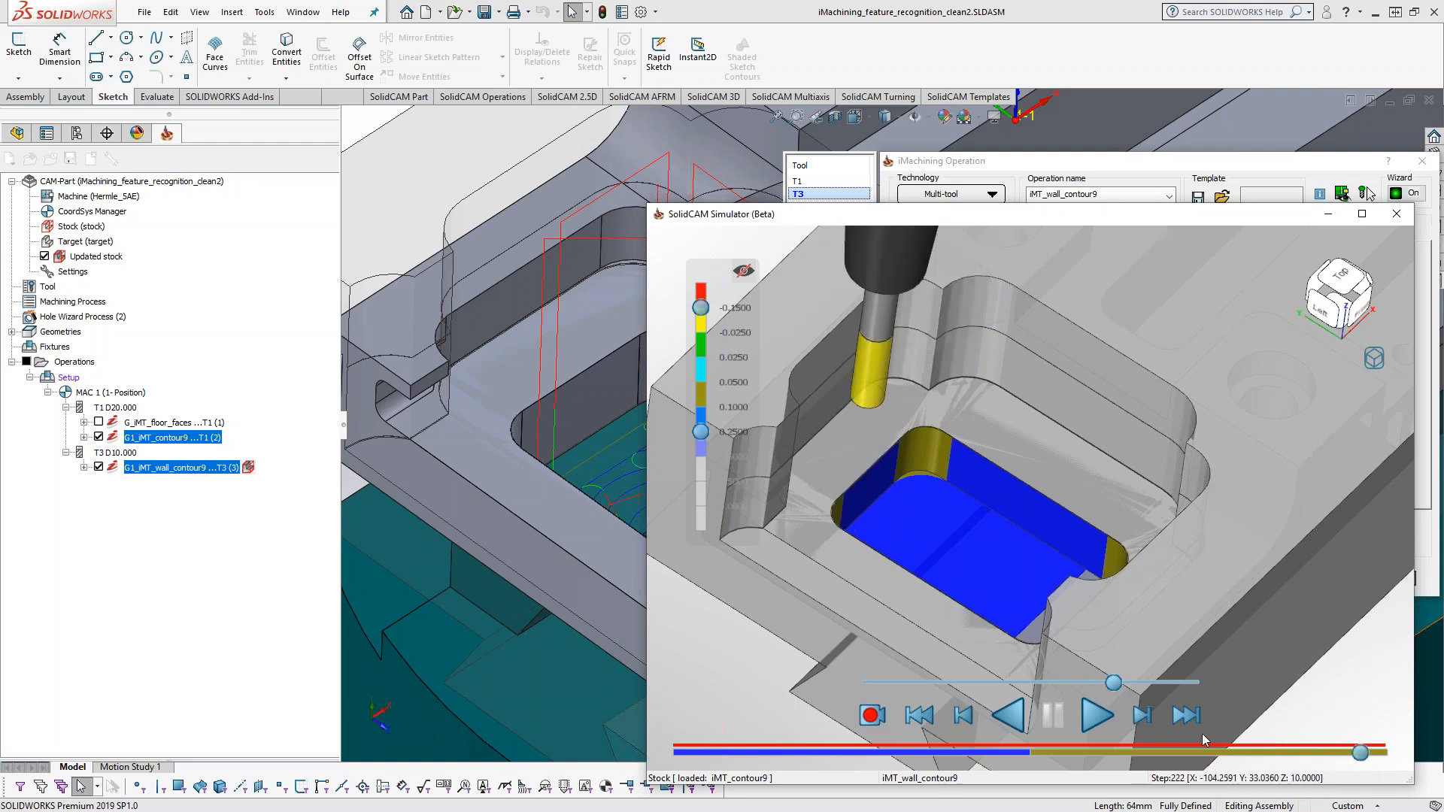
- Advance the simulation move by move through the remaining T3 wall and corner finishing passes to the end
left_click(1142, 716)
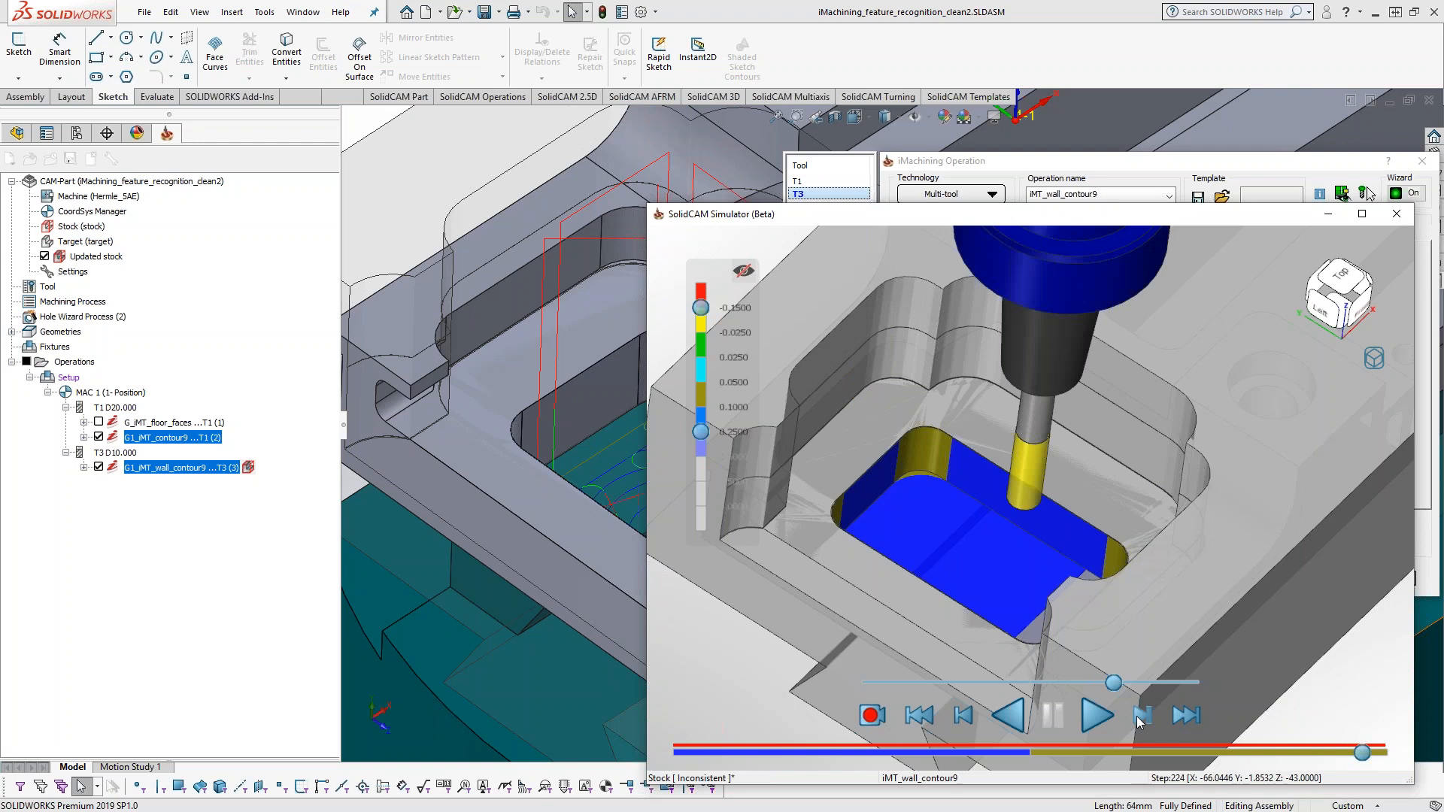
left_click(1140, 719)
left_click(1140, 719)
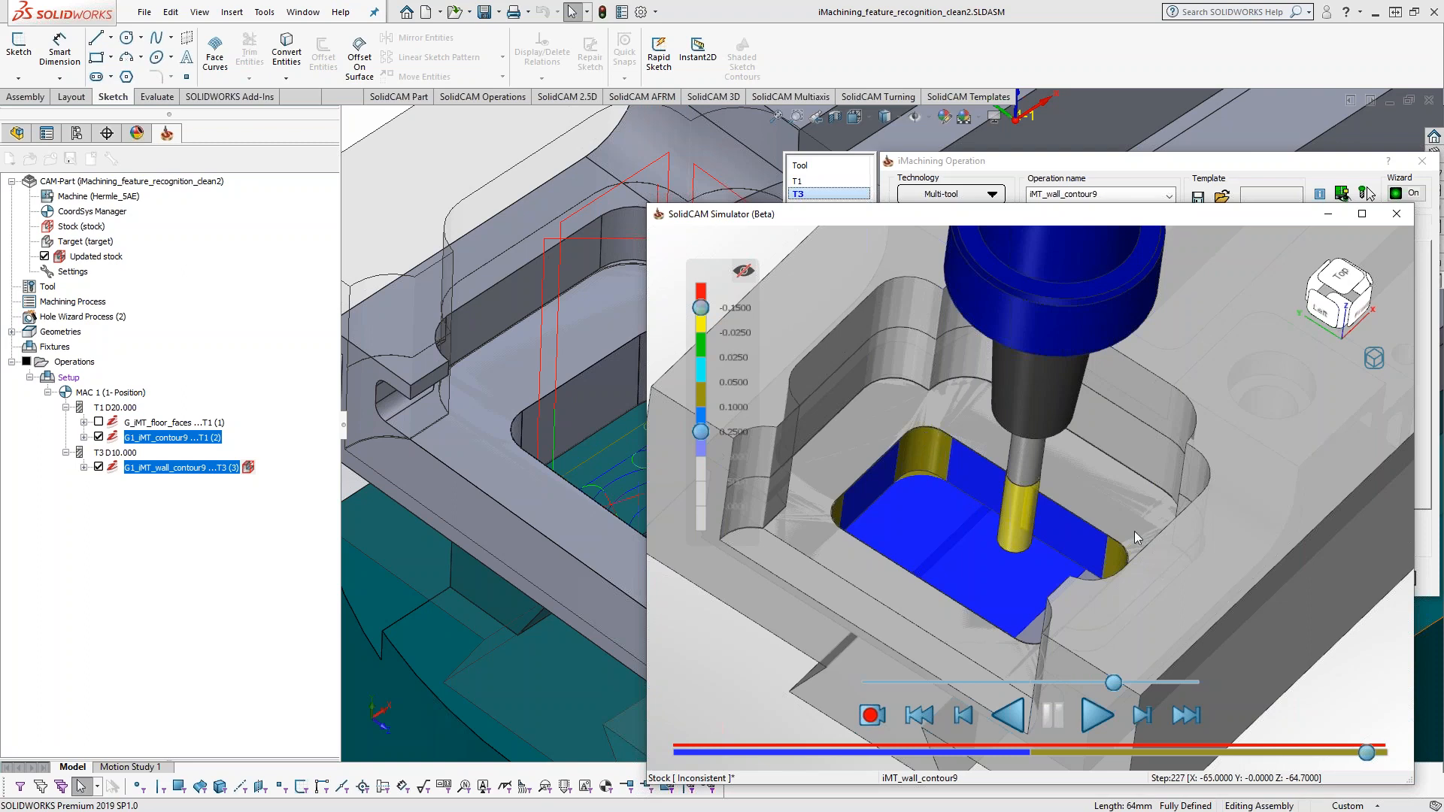
left_click(1143, 716)
left_click(1144, 716)
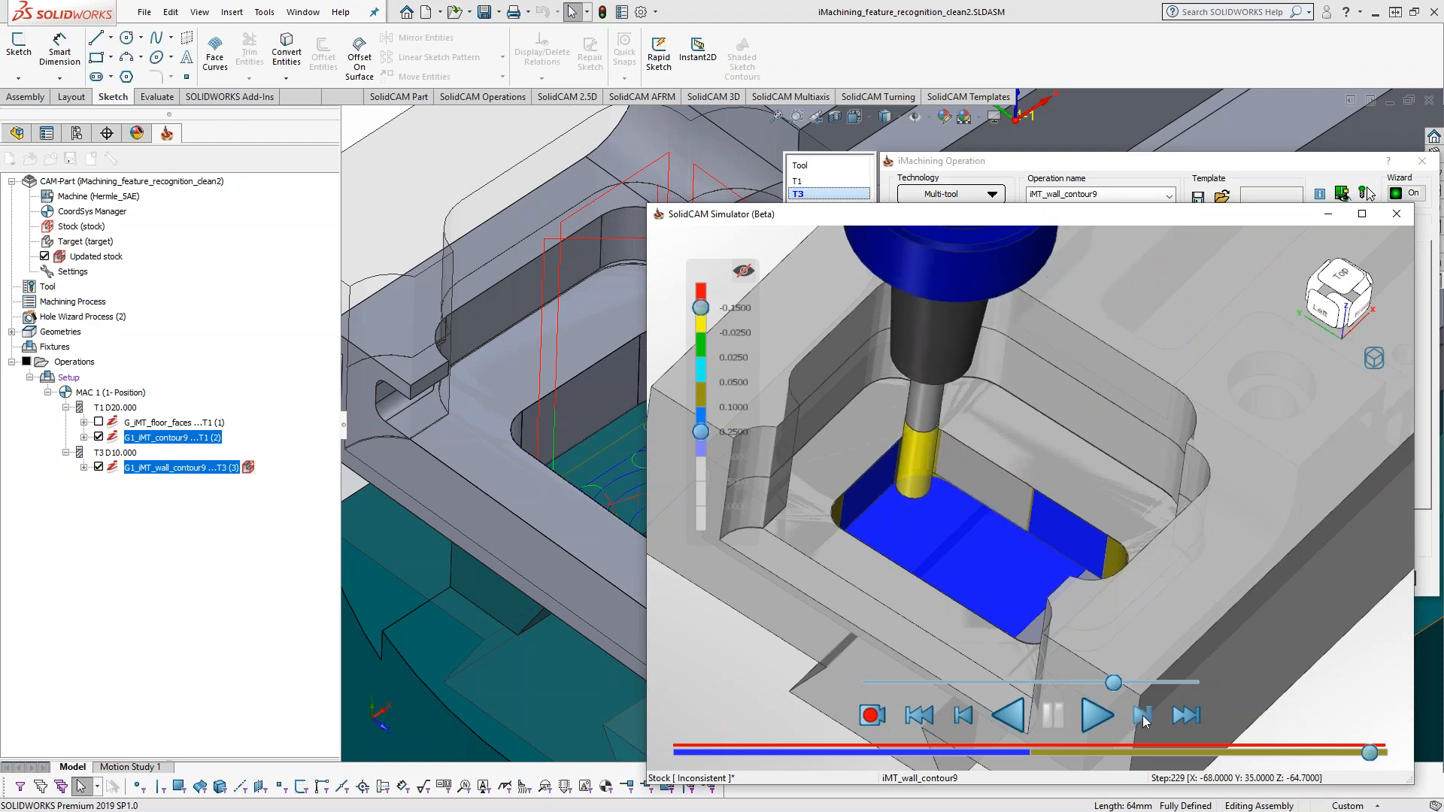
left_click(1144, 716)
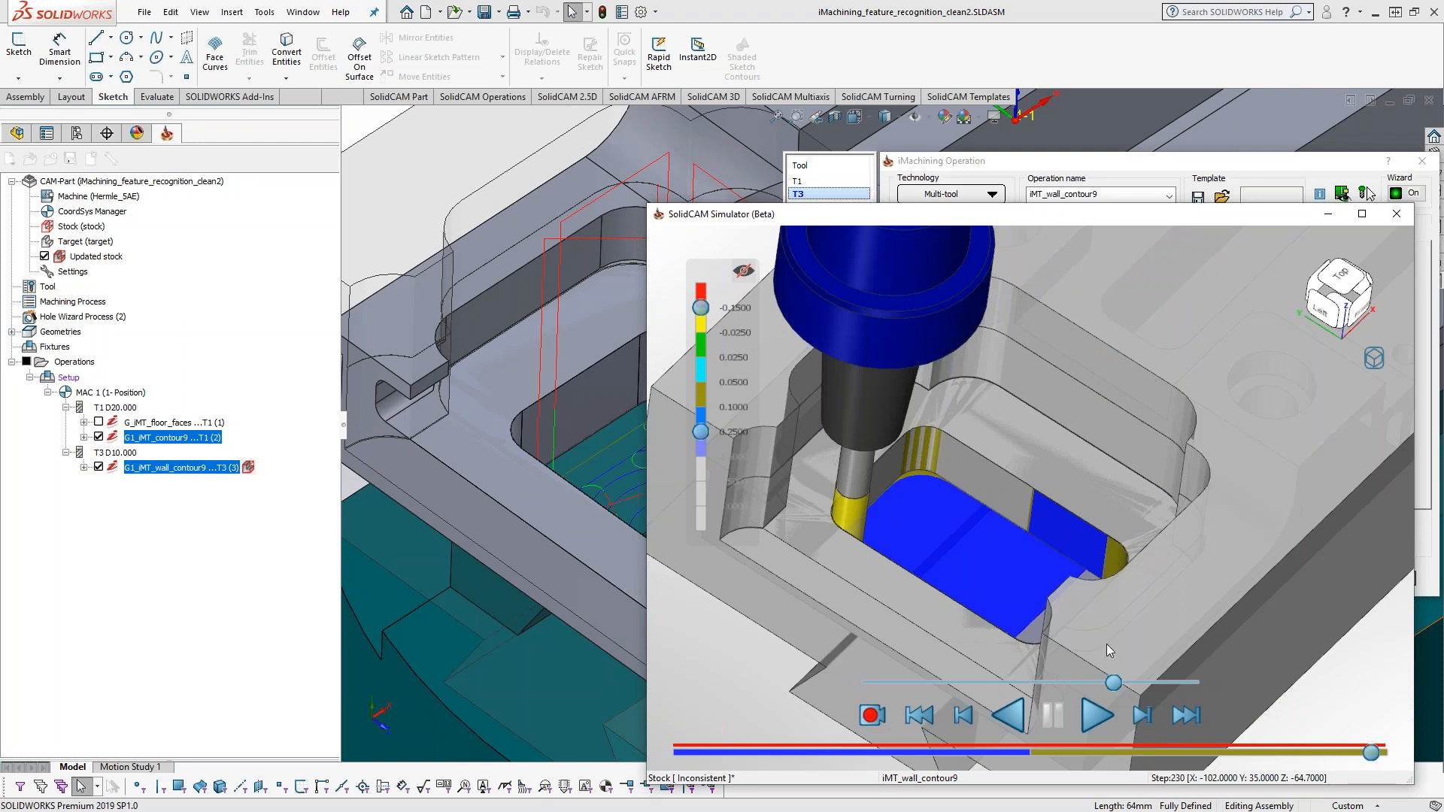
left_click(1142, 716)
left_click(1141, 715)
left_click(1141, 715)
left_click(1141, 715)
left_click(1141, 715)
left_click(1141, 715)
left_click(1141, 715)
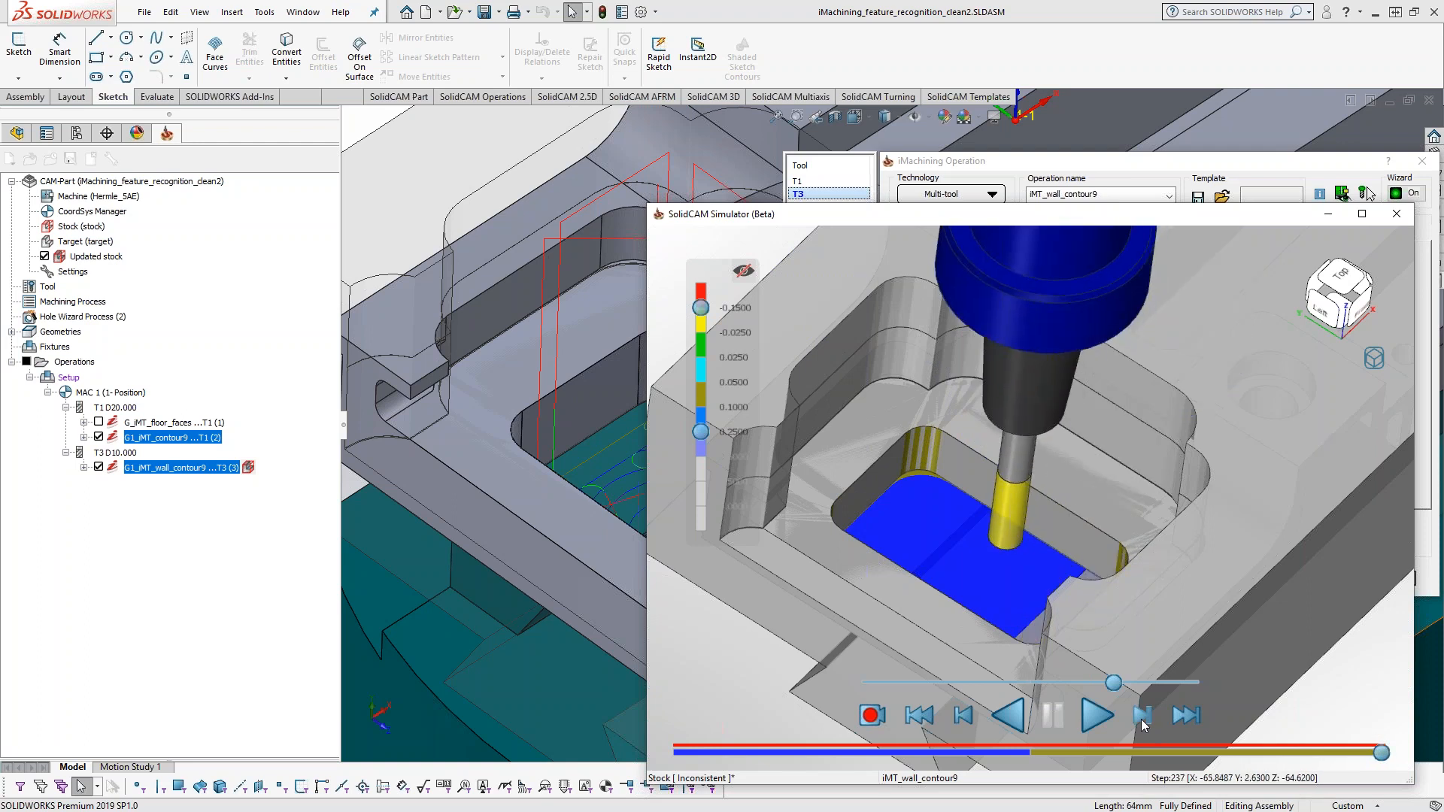
left_click(1141, 715)
left_click(1141, 716)
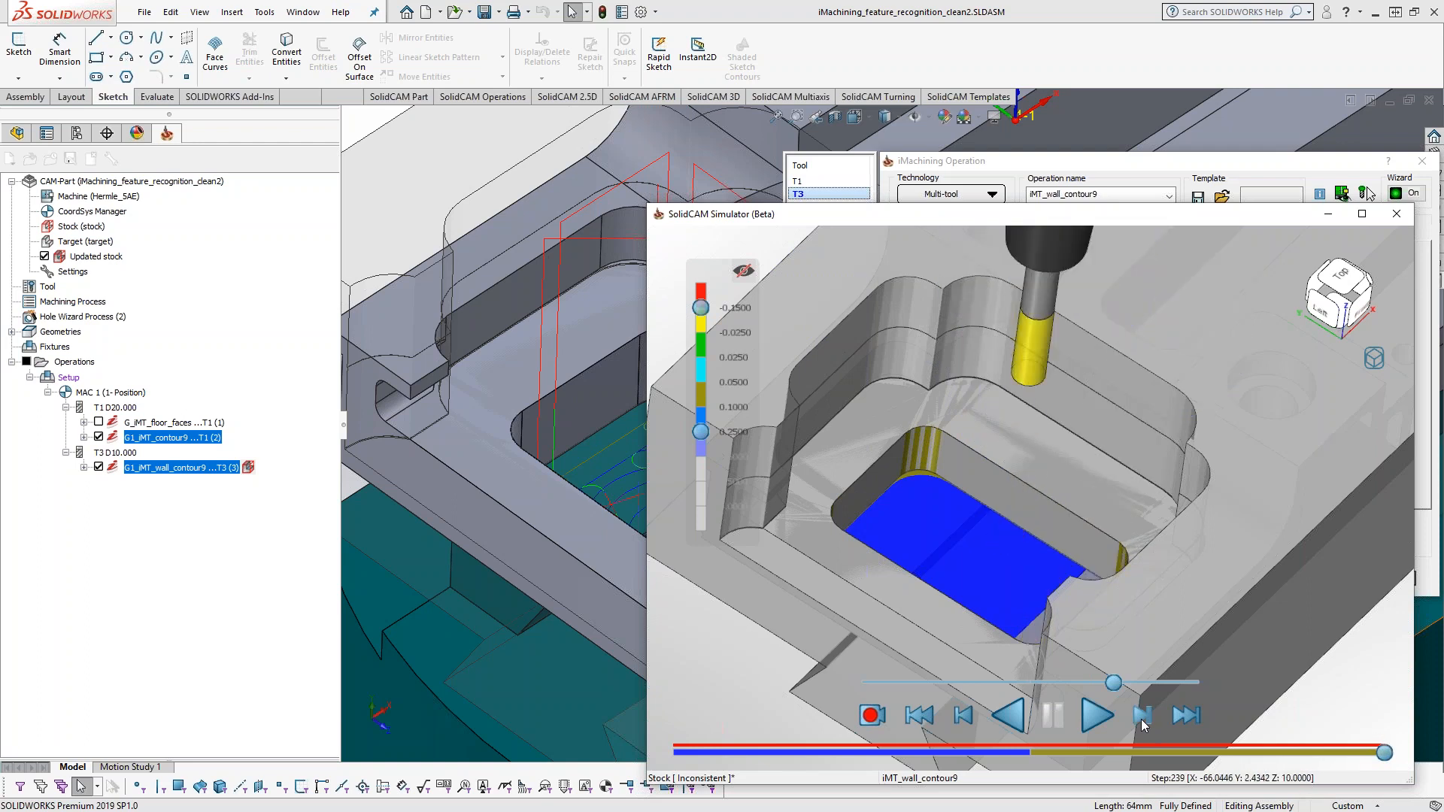
- Compare the machined stock with the target using upper deviation limits of 5.0 and 0.25, and exit the simulation and operation dialog
left_click(744, 270)
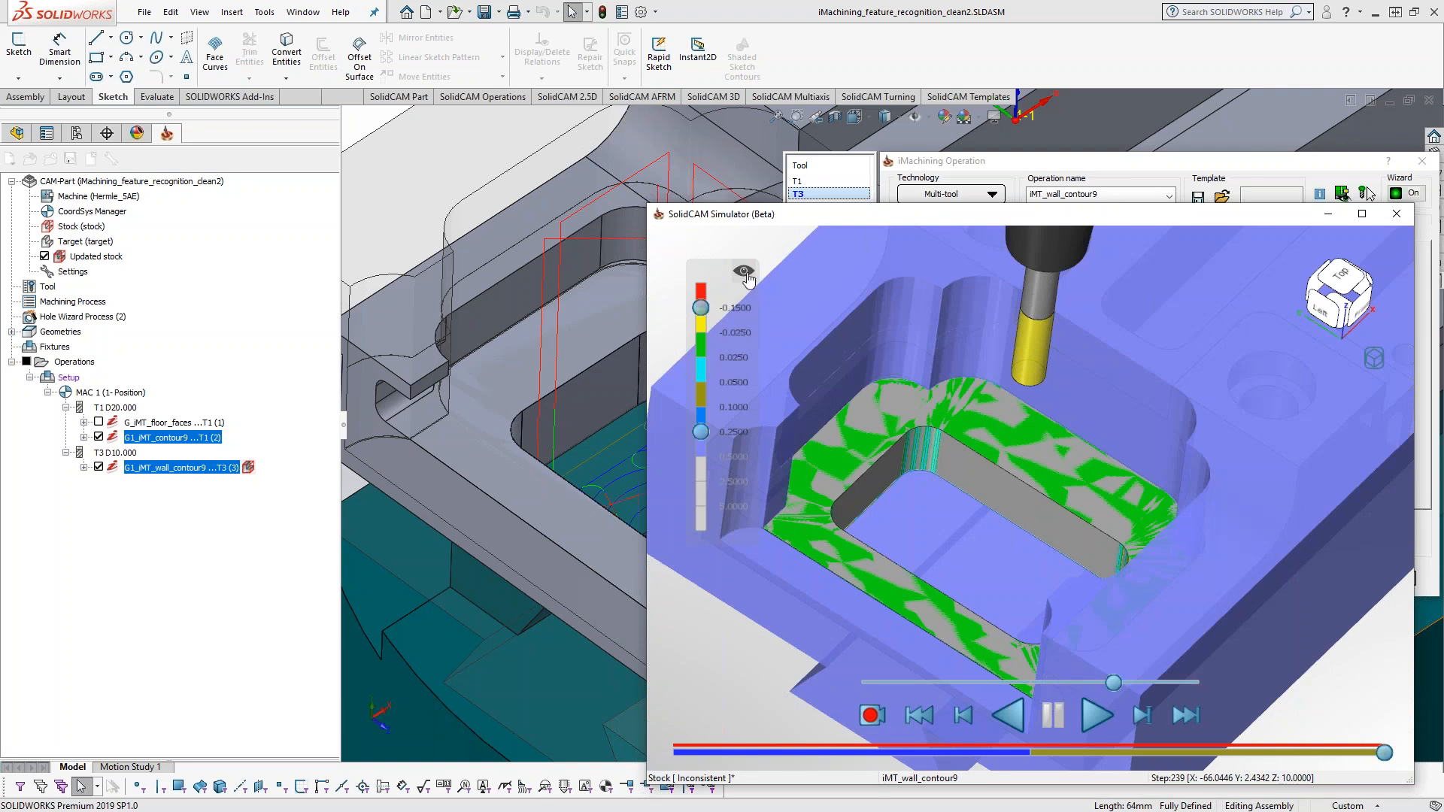
left_click_drag(701, 432, 702, 504)
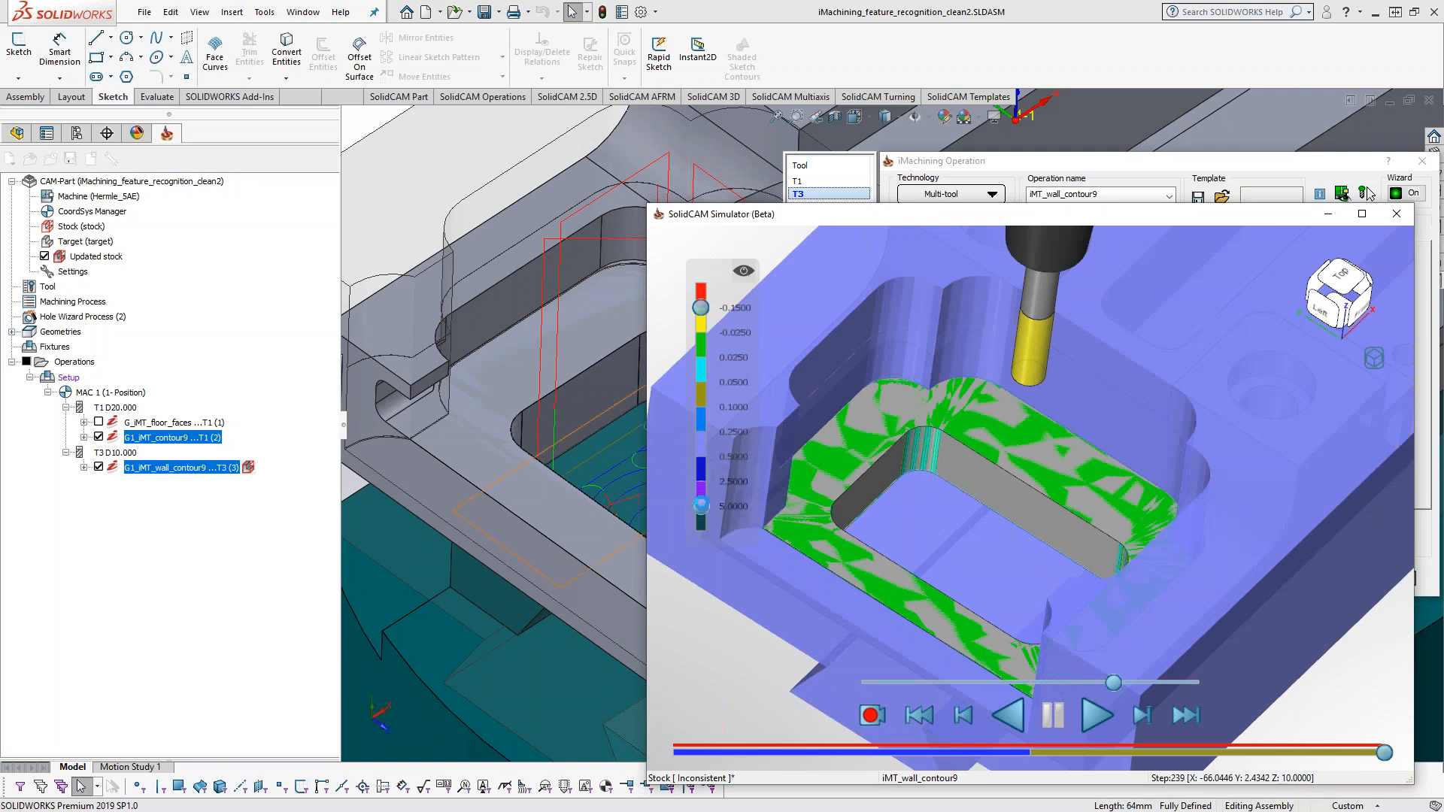
middle_click_drag(1014, 432, 802, 475)
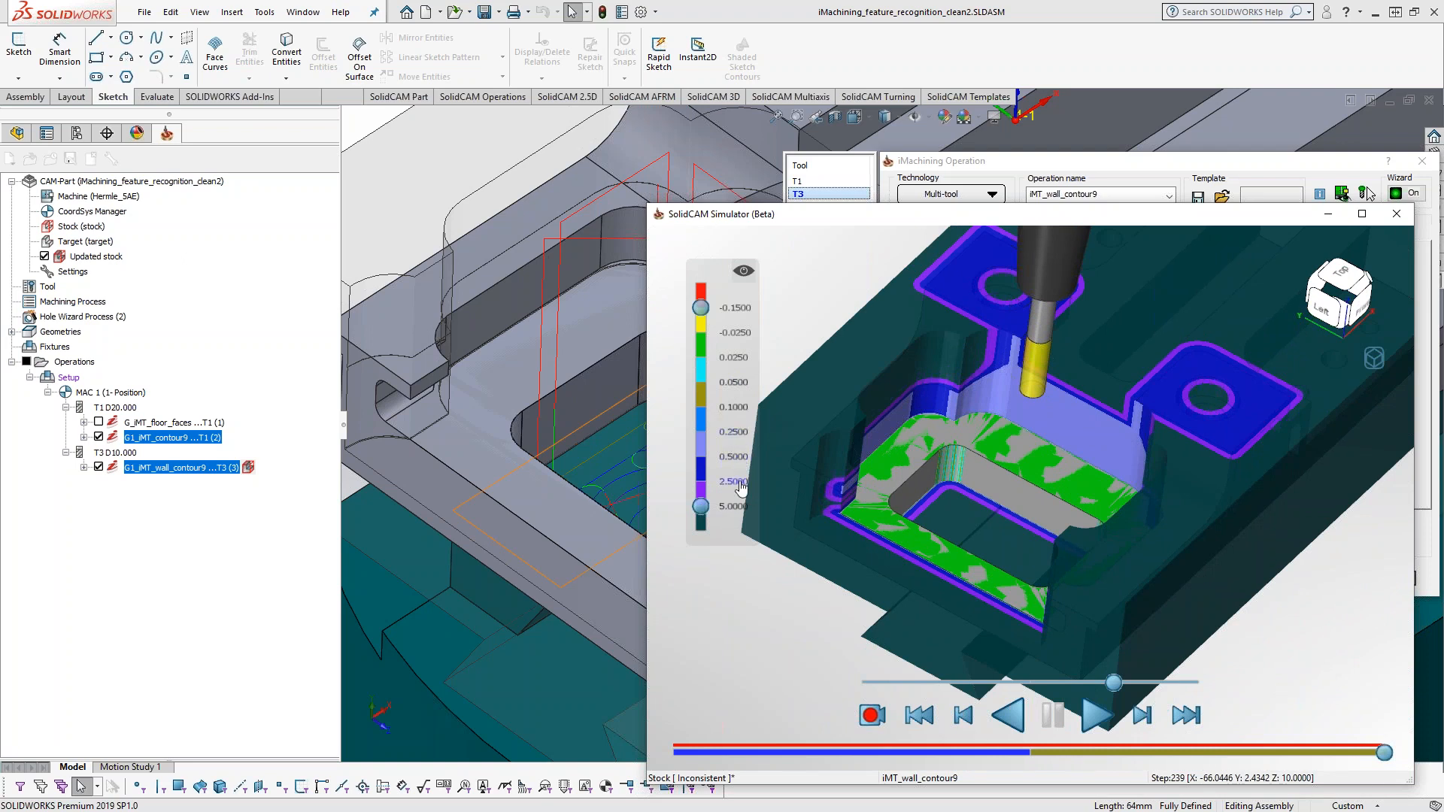
left_click_drag(704, 509, 702, 432)
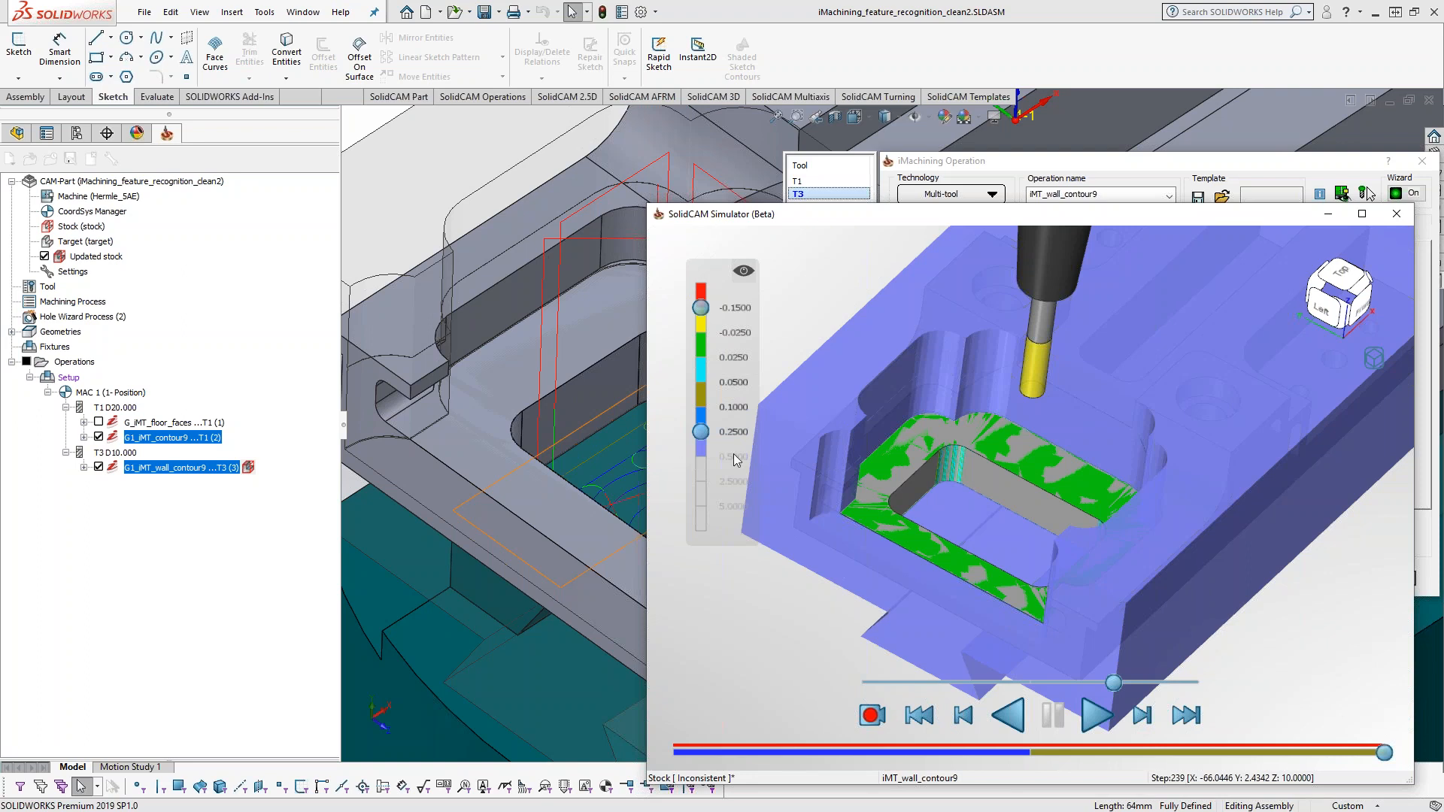
left_click_drag(701, 432, 699, 518)
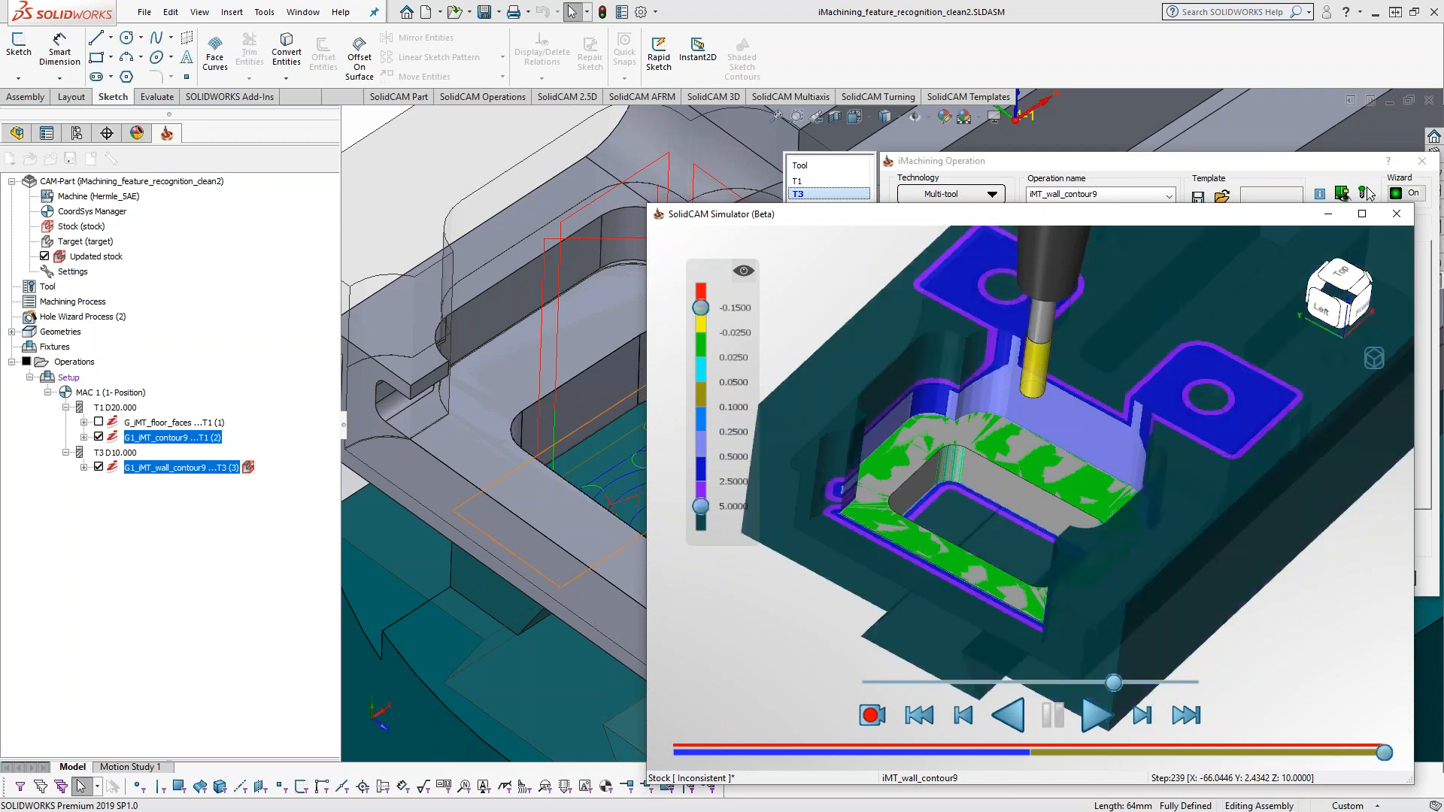
left_click_drag(701, 506, 711, 438)
mouse_move(1097, 426)
middle_mouse_down()
mouse_move(1086, 398)
mouse_move(1089, 410)
middle_mouse_up()
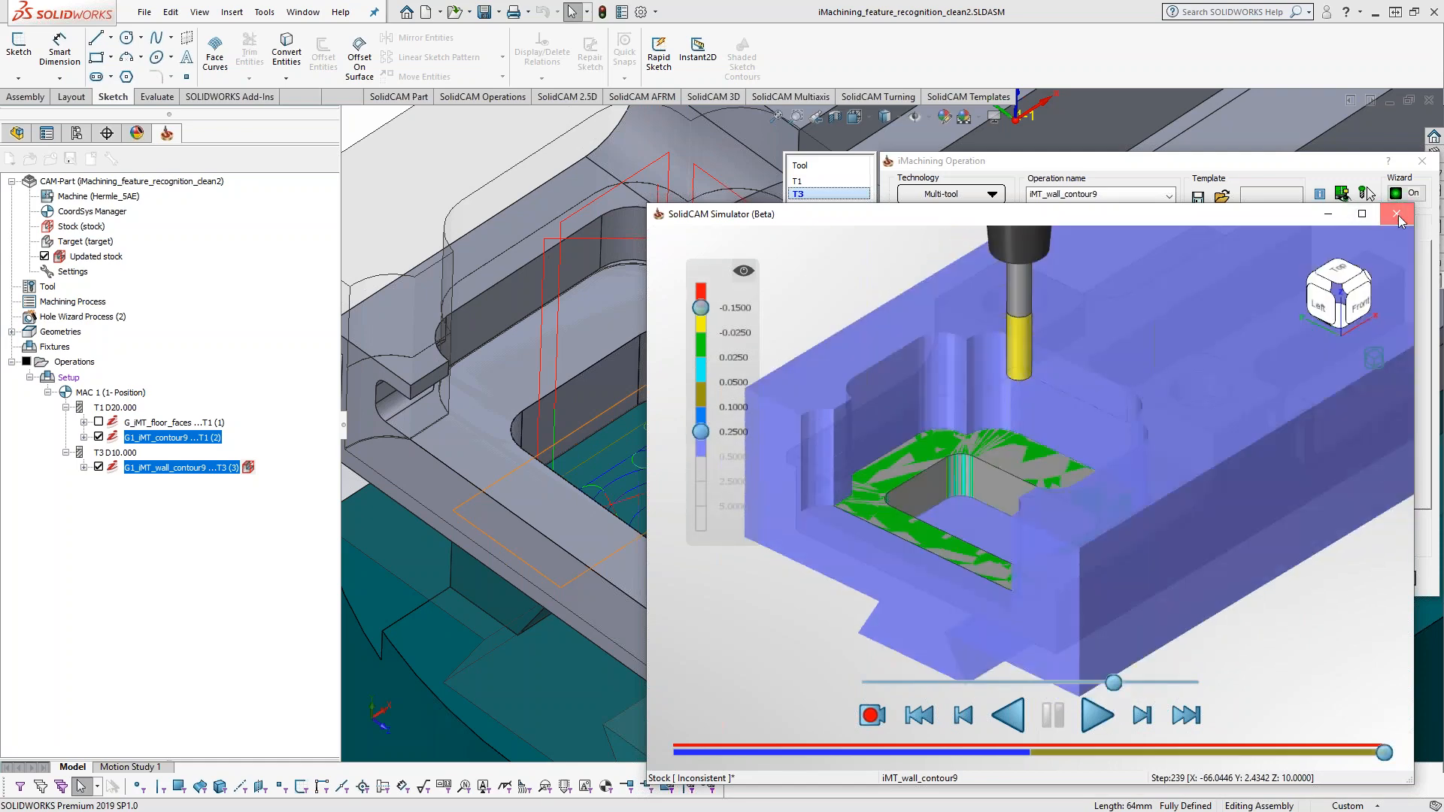
left_click(1398, 213)
middle_click_drag(749, 448, 775, 460)
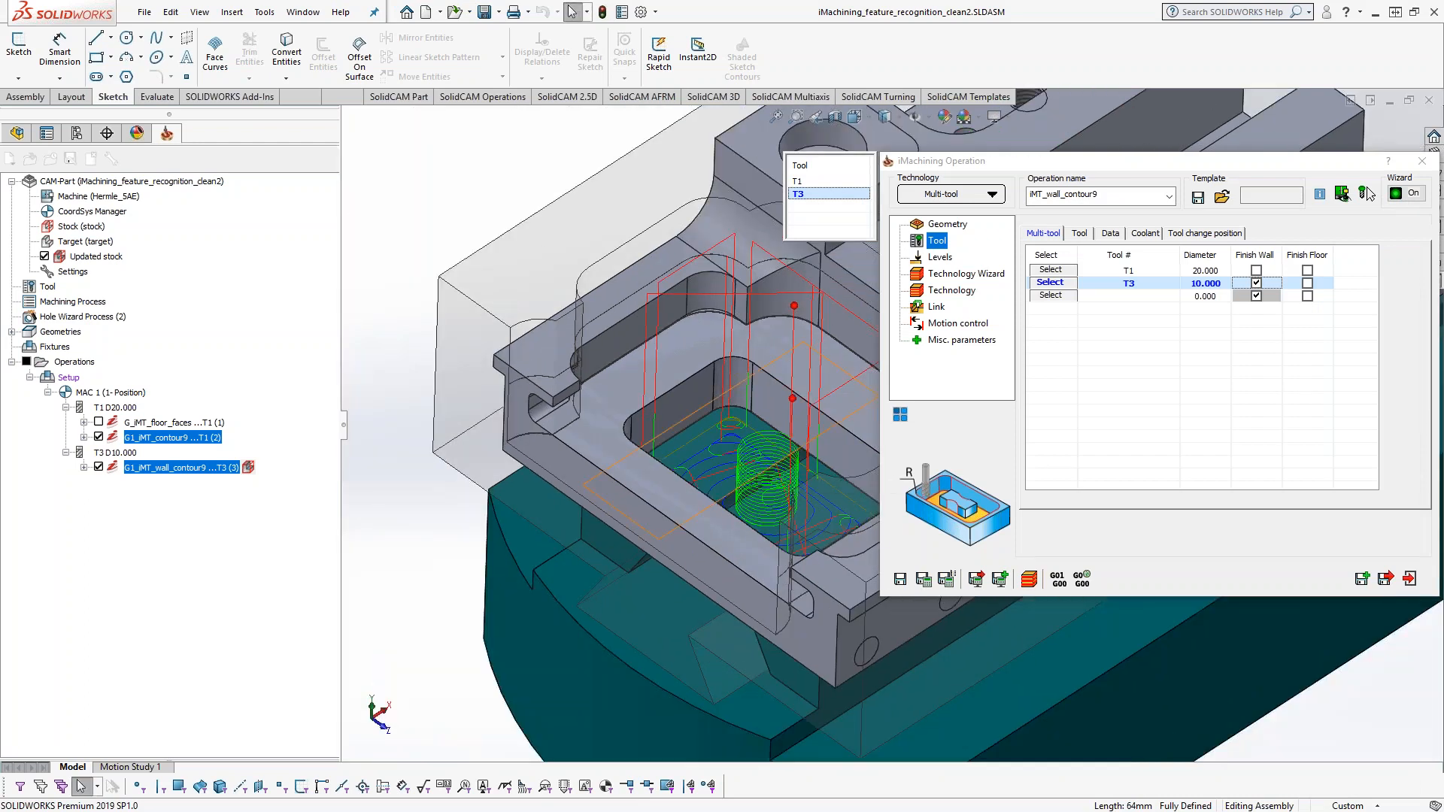
left_click(1422, 168)
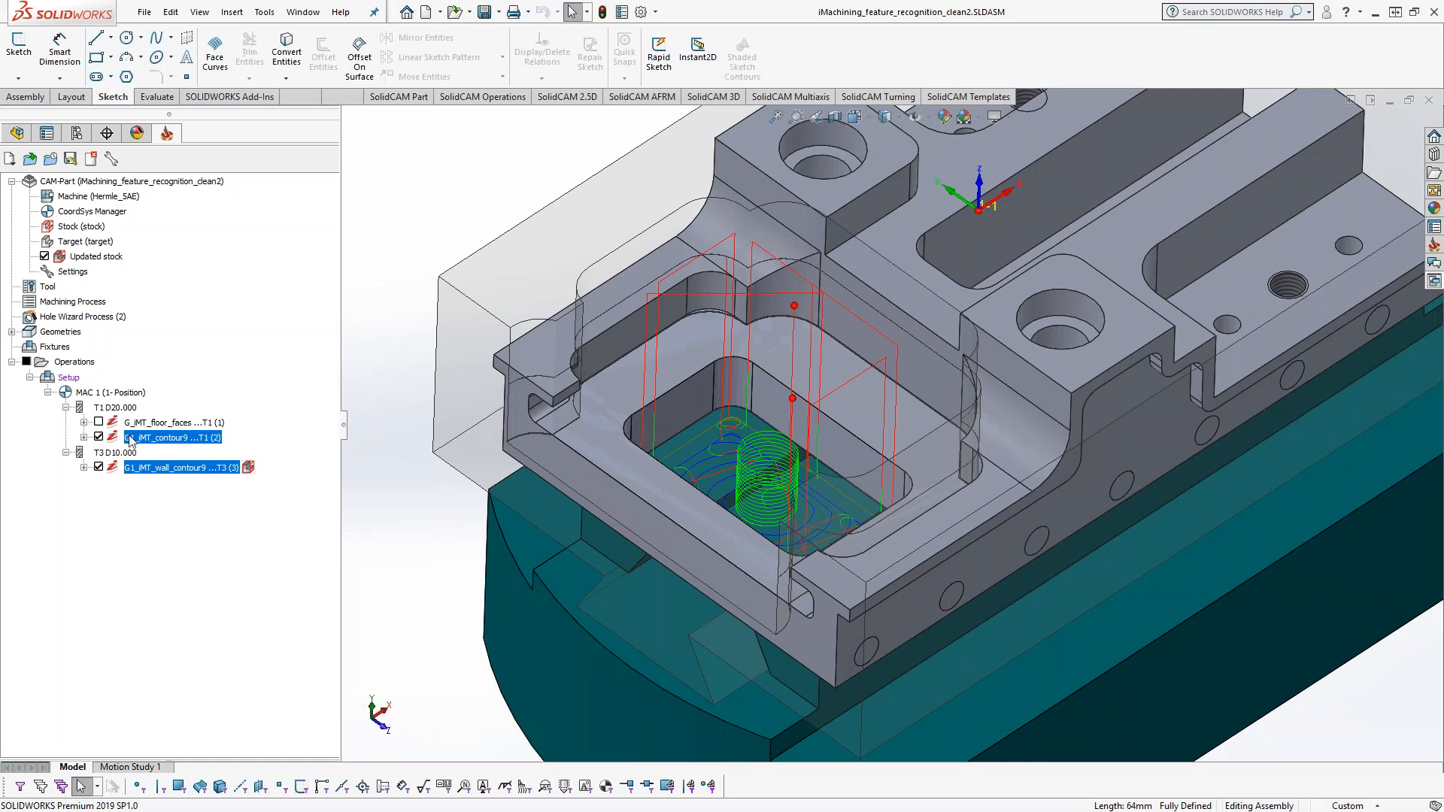
- Hide the operations' toolpaths and move the floor faces operation below the wall contour operation
left_click(99, 437)
left_click(98, 422)
left_click_drag(128, 439, 164, 471)
left_click(100, 423)
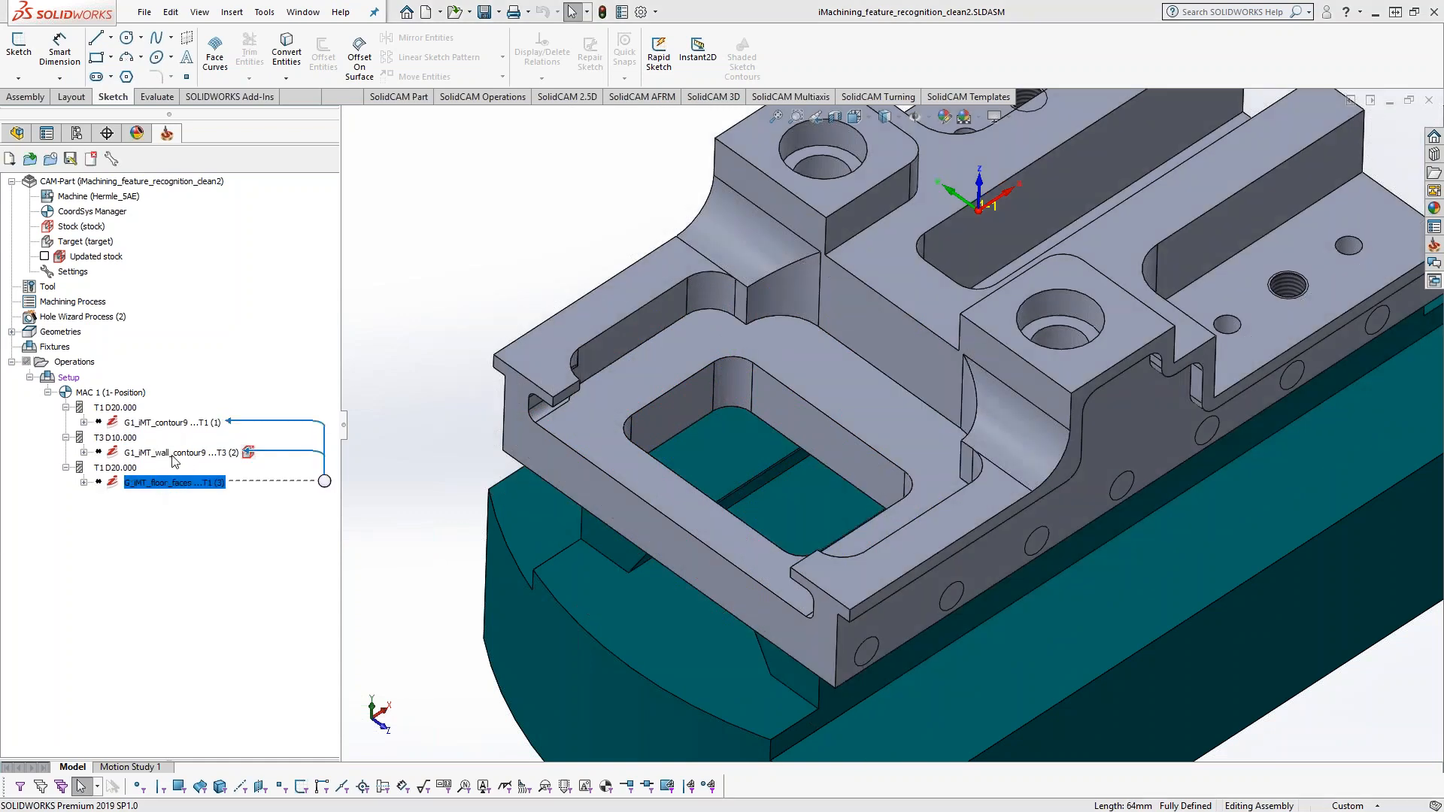
- Open the reordered T1 contour operation, examine the upper and lower levels of its geometry from the side, and close it
double_click(146, 424)
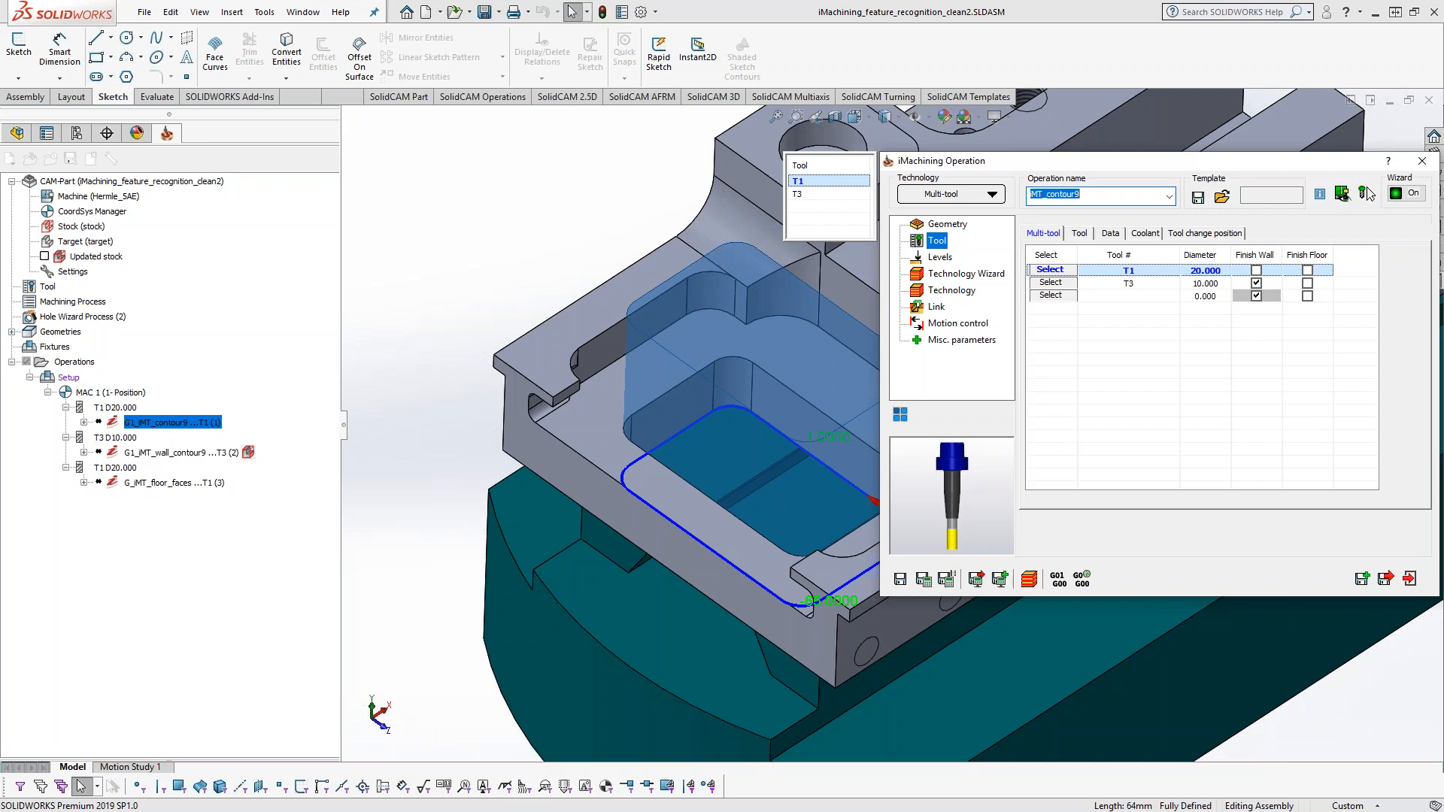
middle_click(817, 419)
middle_click_drag(817, 418, 711, 256)
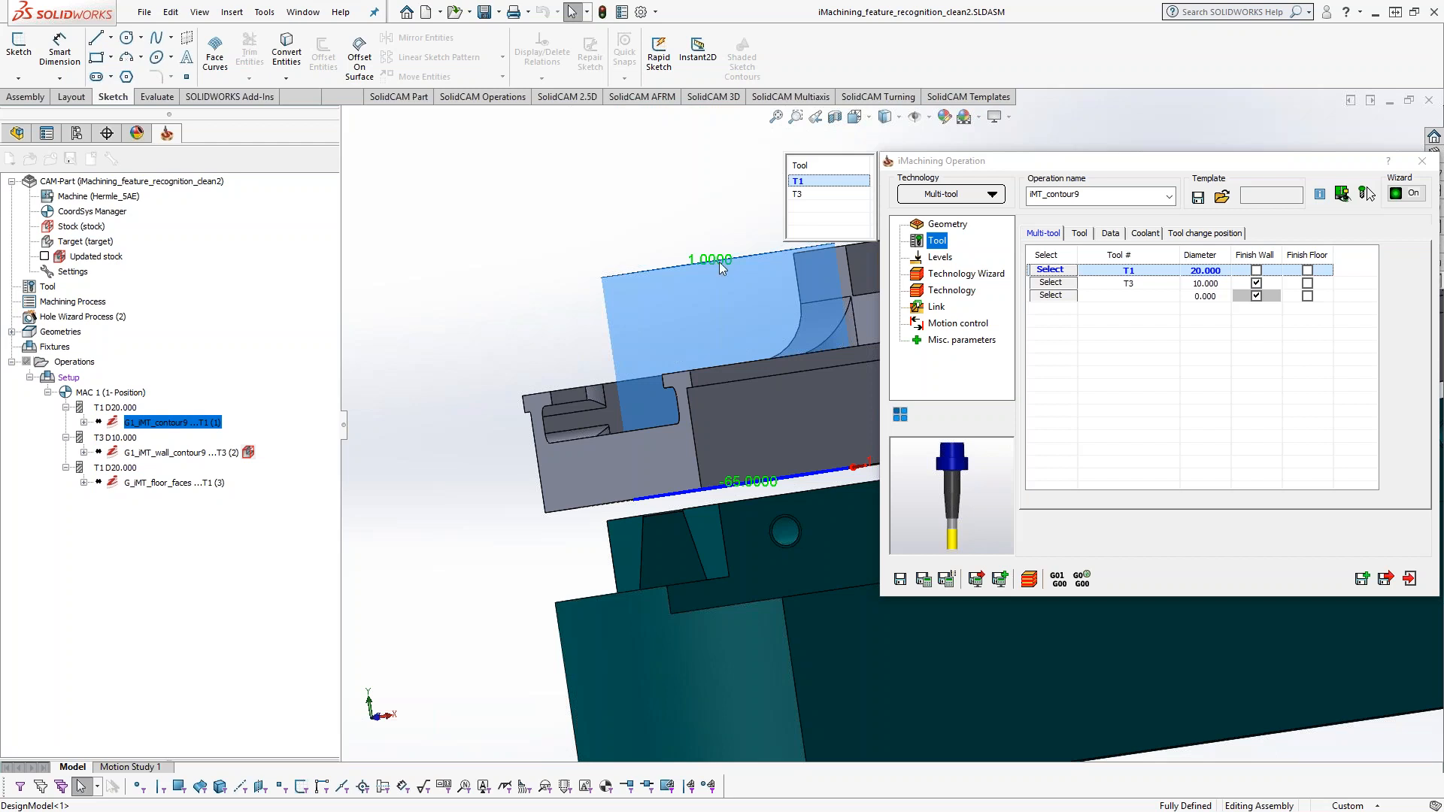
middle_click_drag(738, 470, 757, 561)
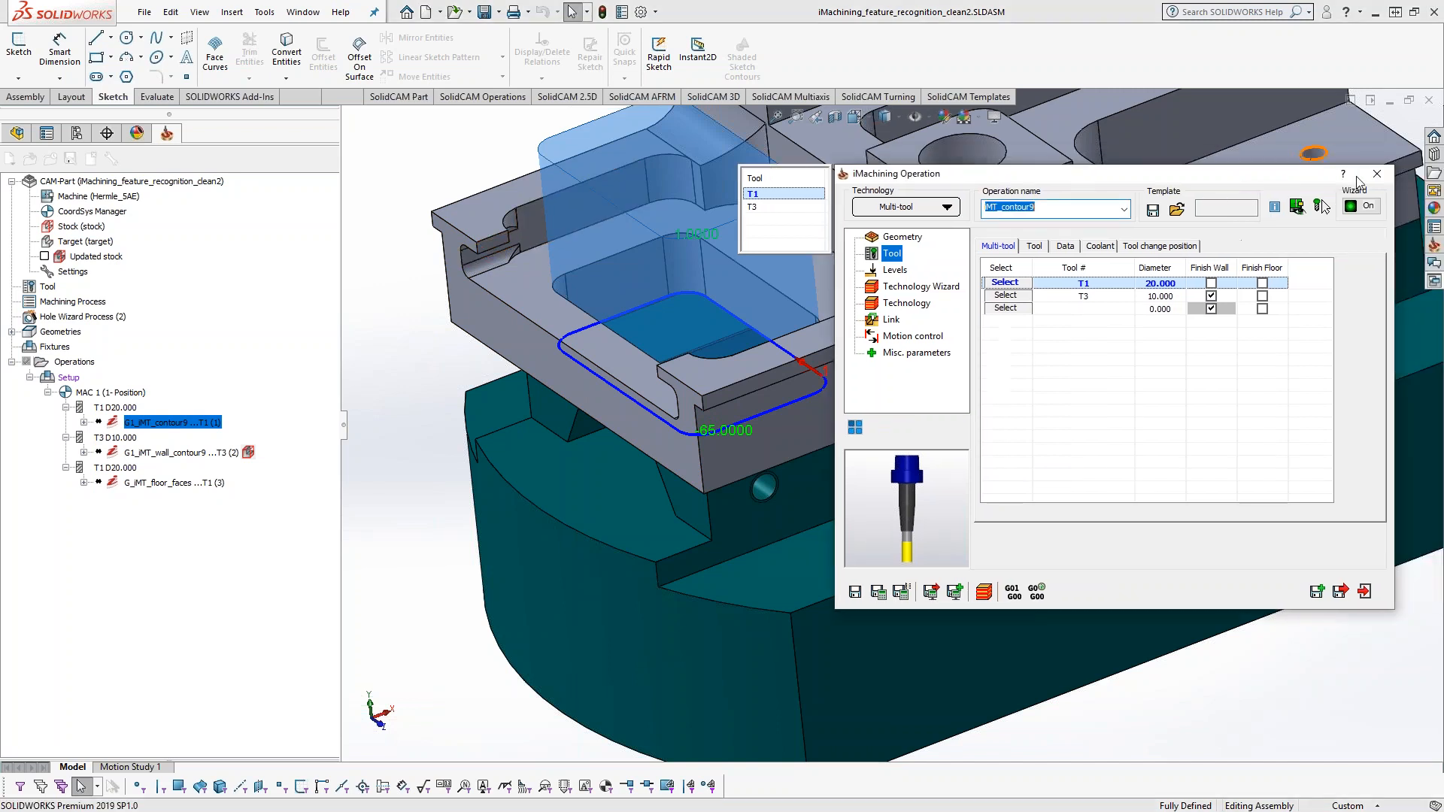
left_click(1376, 174)
- Move the T1 contour and T3 wall contour operations back below the floor faces operation
left_click(175, 354)
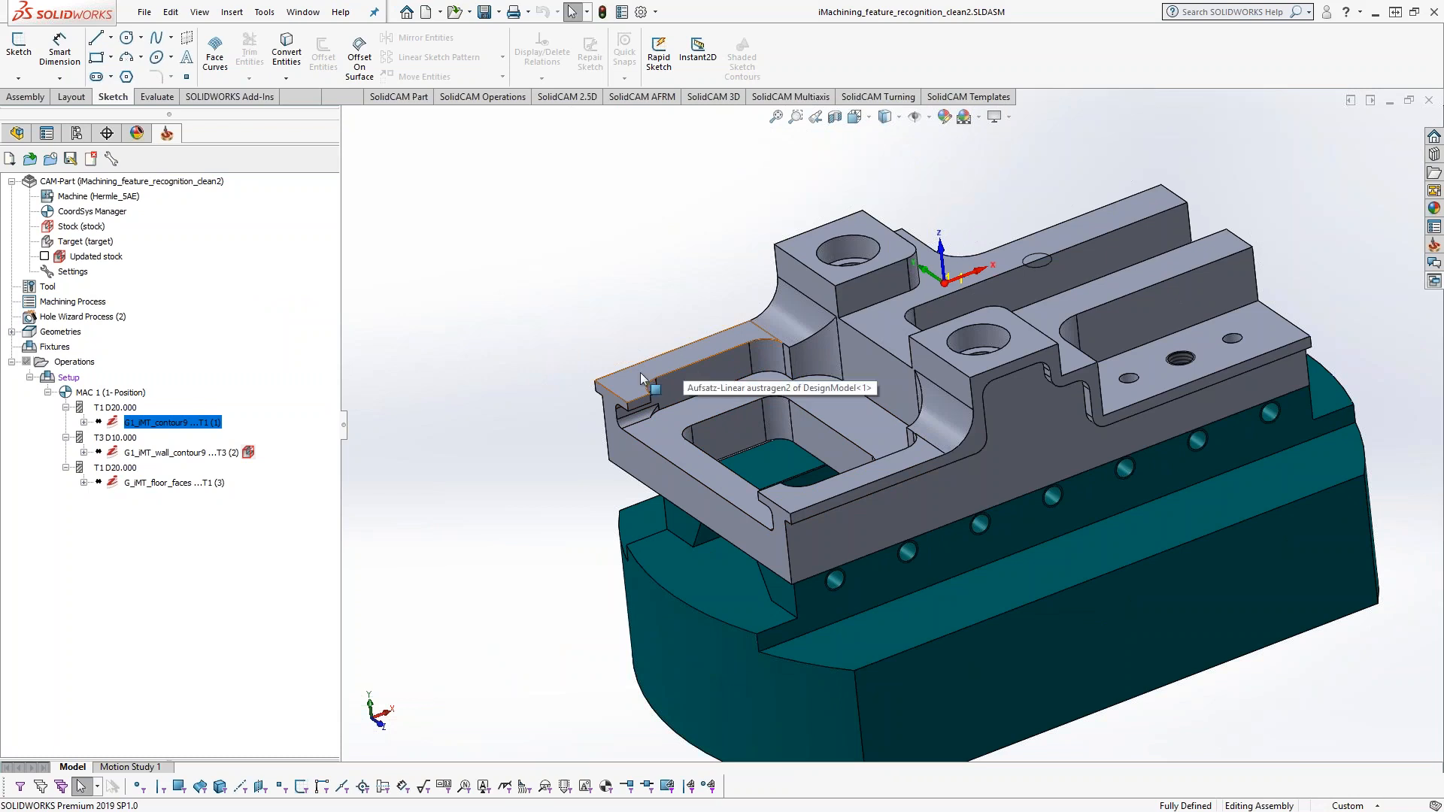
left_click_drag(186, 427, 210, 488)
left_click_drag(177, 431, 186, 480)
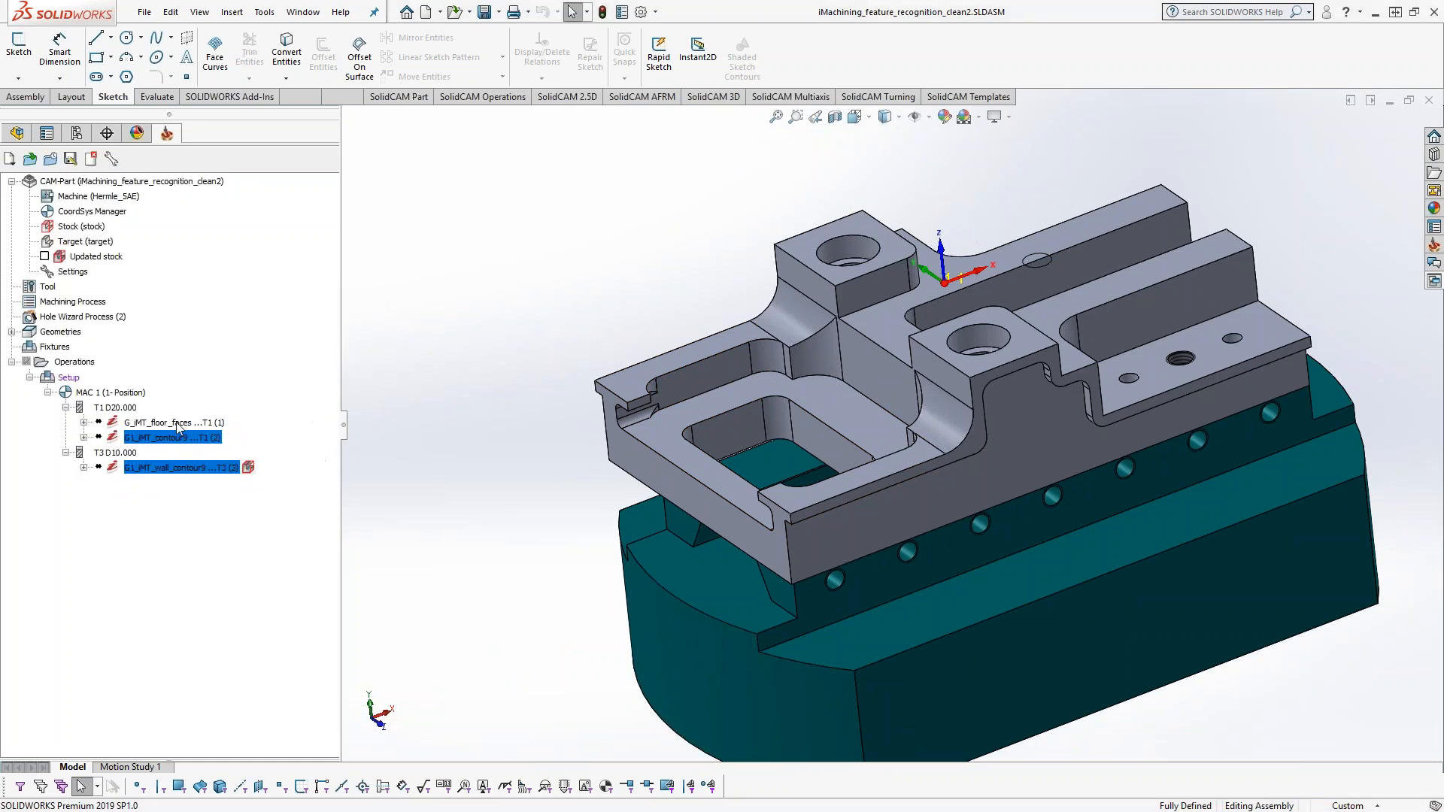
- Calculate the floor faces, contour and wall contour operations together, and hide their toolpaths
left_click(192, 472, "shift")
right_click(211, 471)
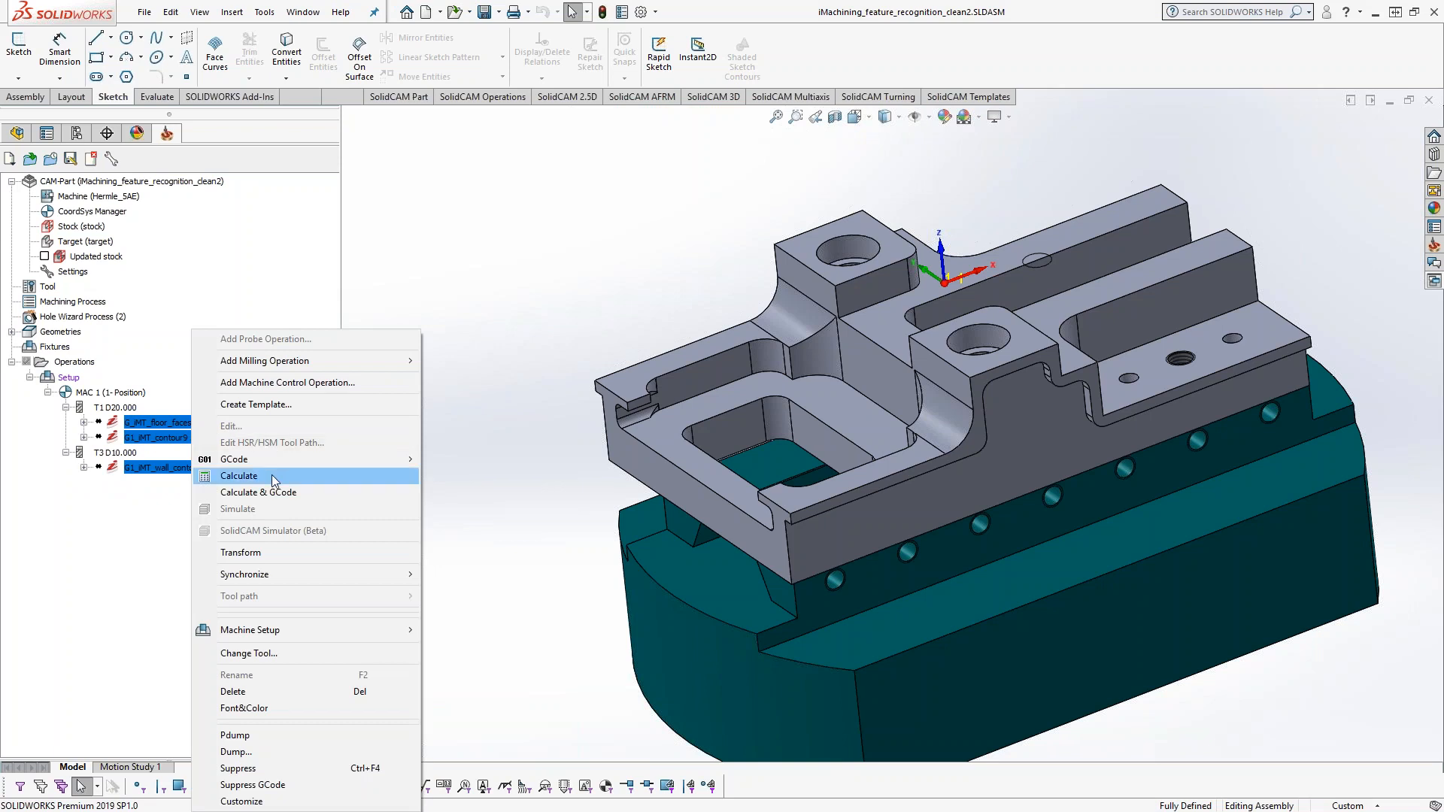
left_click(272, 476)
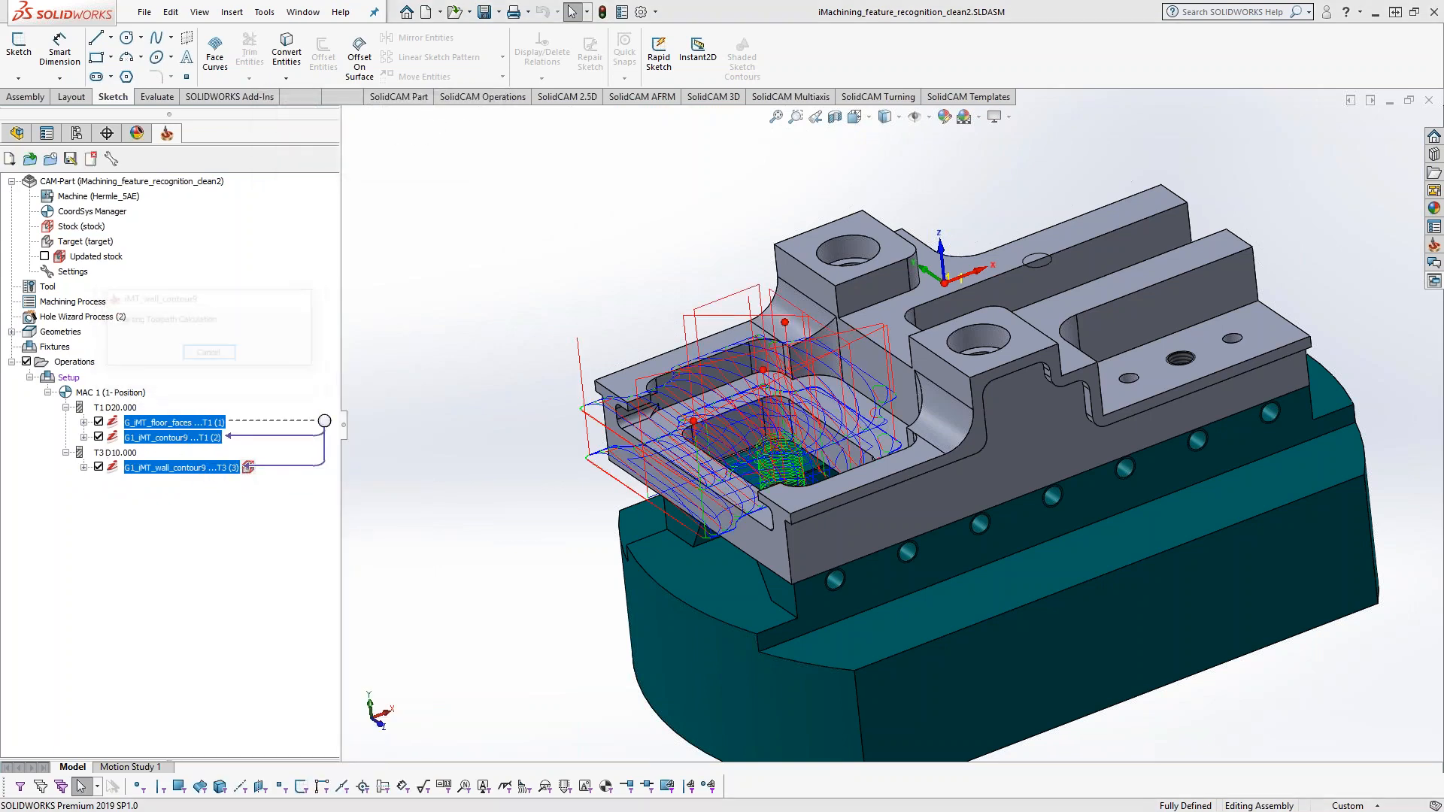
left_click(101, 422)
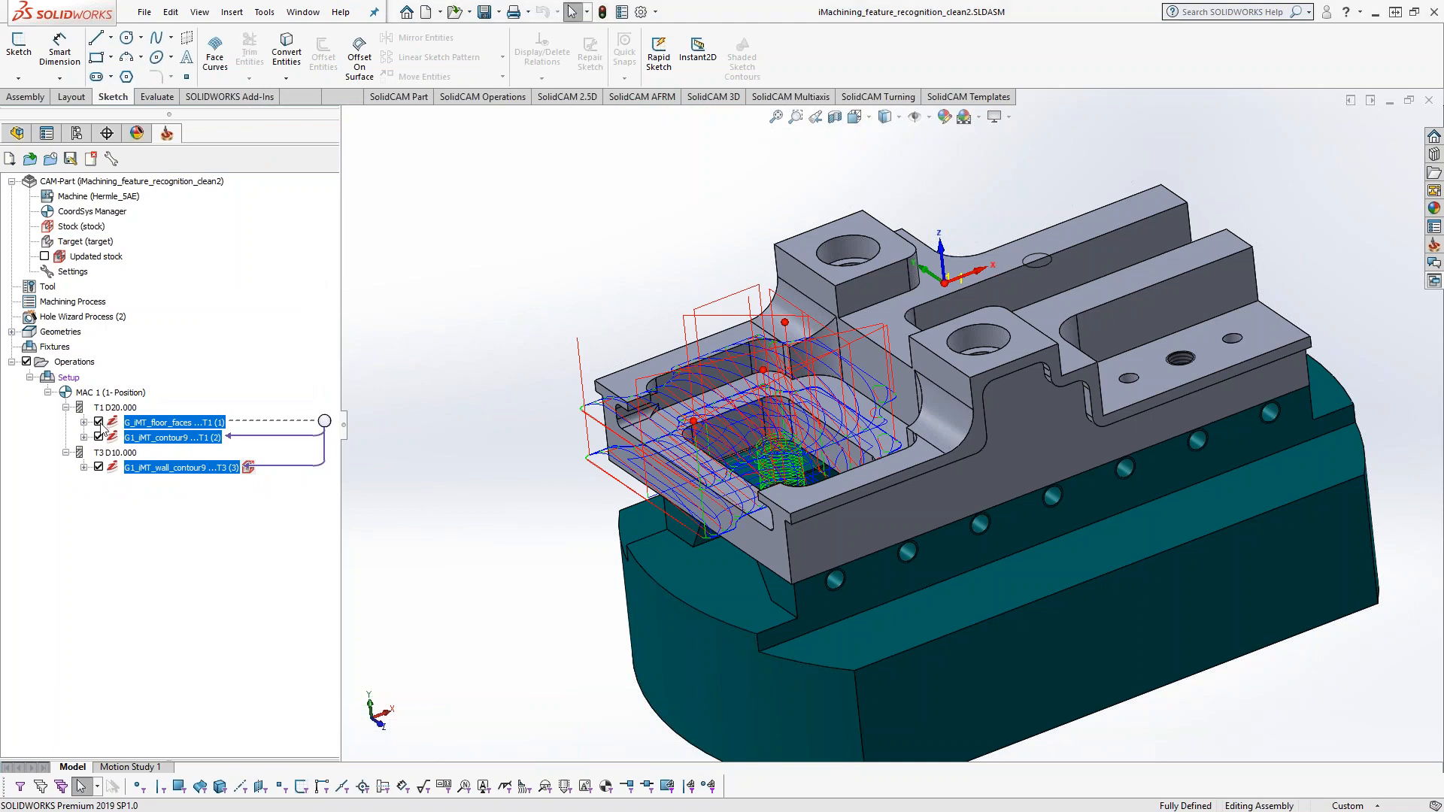
- Add a multi-tool iMachining milling operation after the T3 wall contour operation and switch it to the second feature recognition mode
left_click(198, 471)
right_click(200, 474)
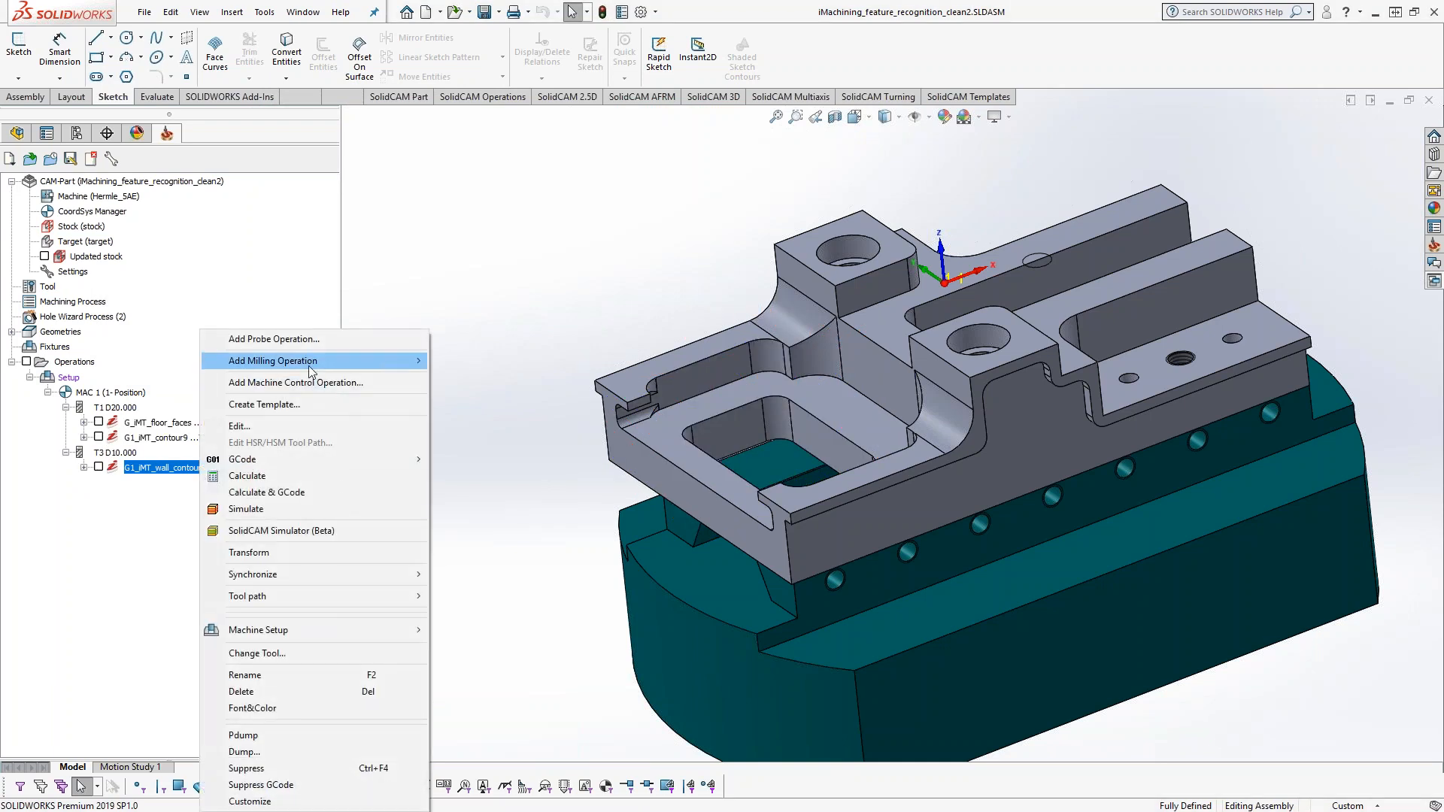
mouse_move(309, 361)
left_click(482, 219)
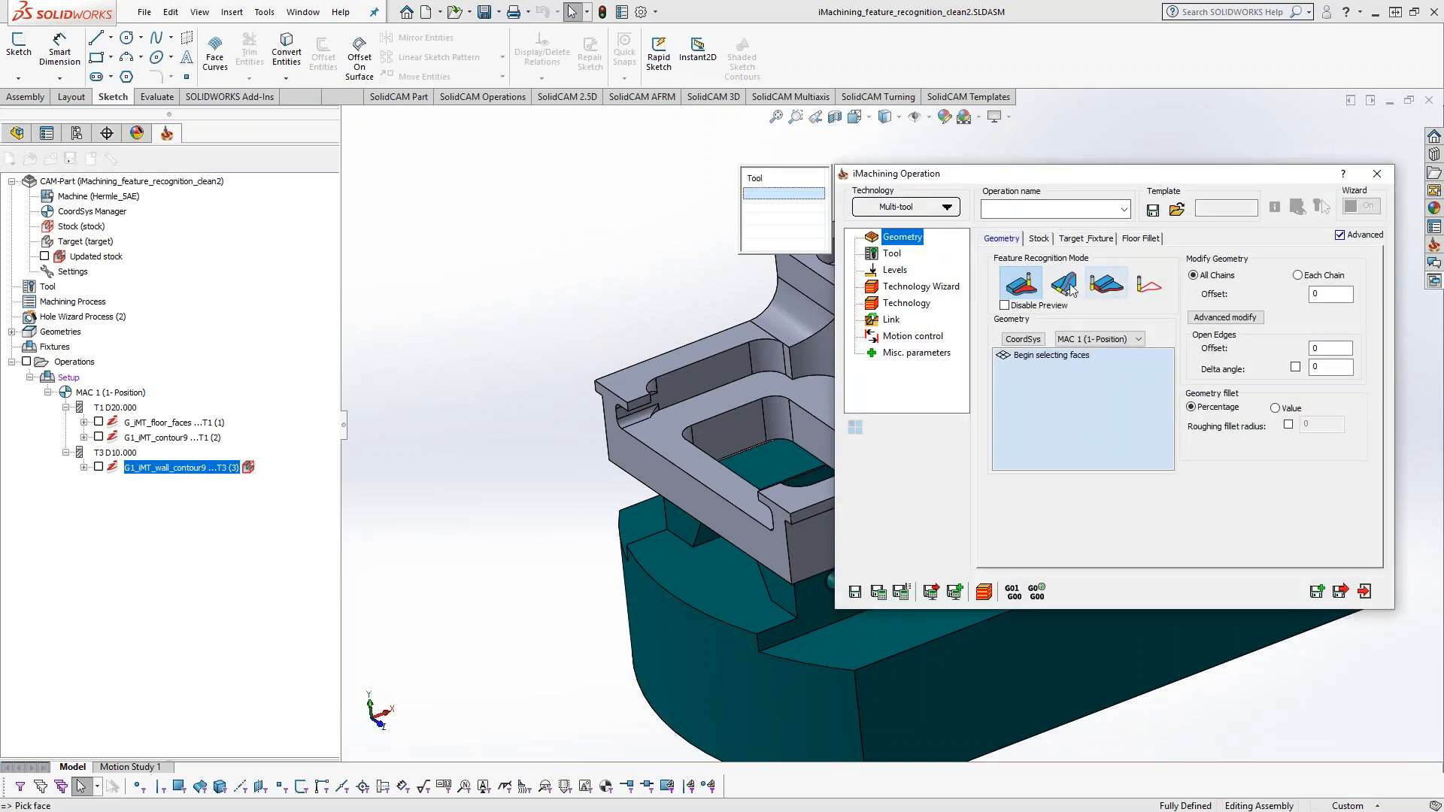
left_click(1067, 288)
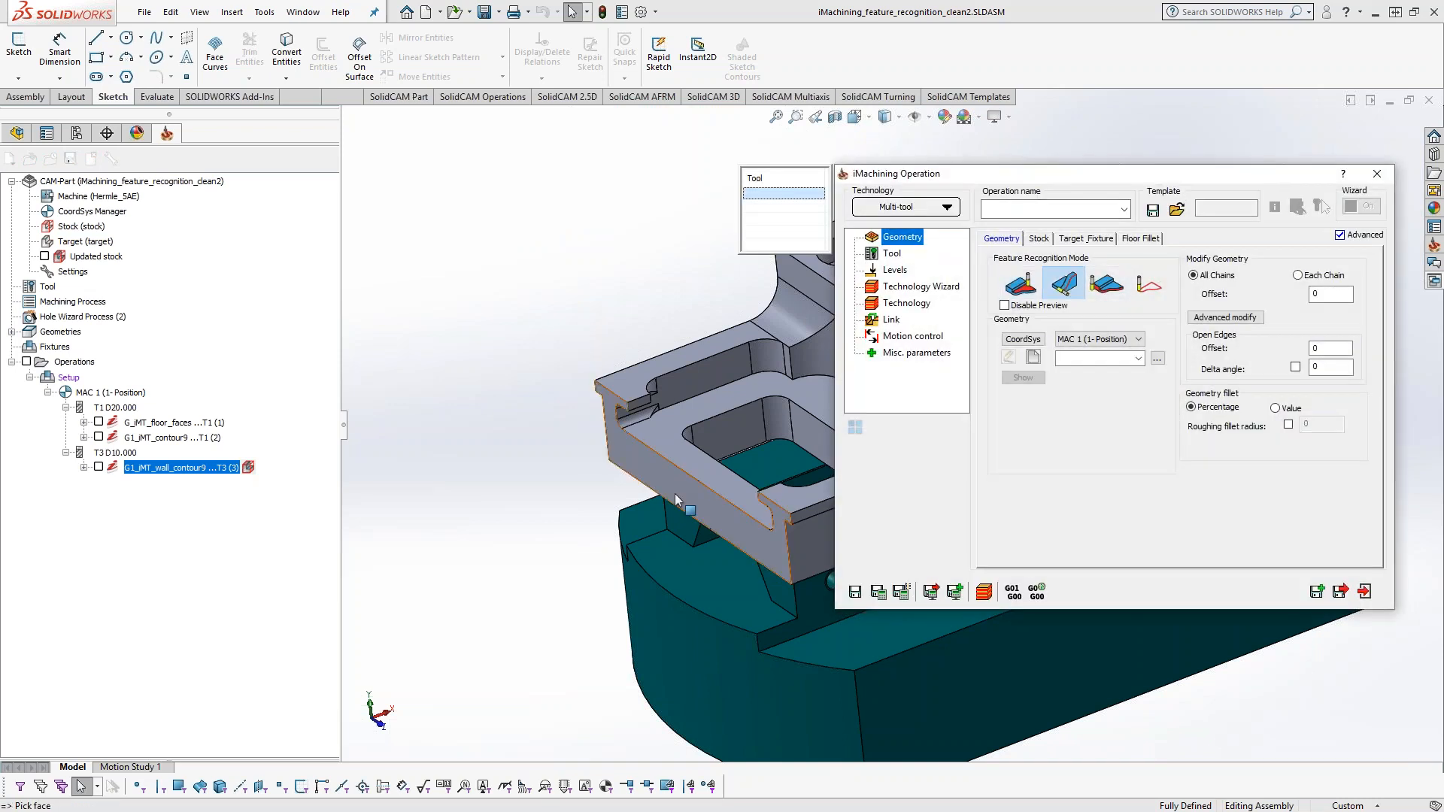
middle_click_drag(677, 498, 503, 474, "ctrl")
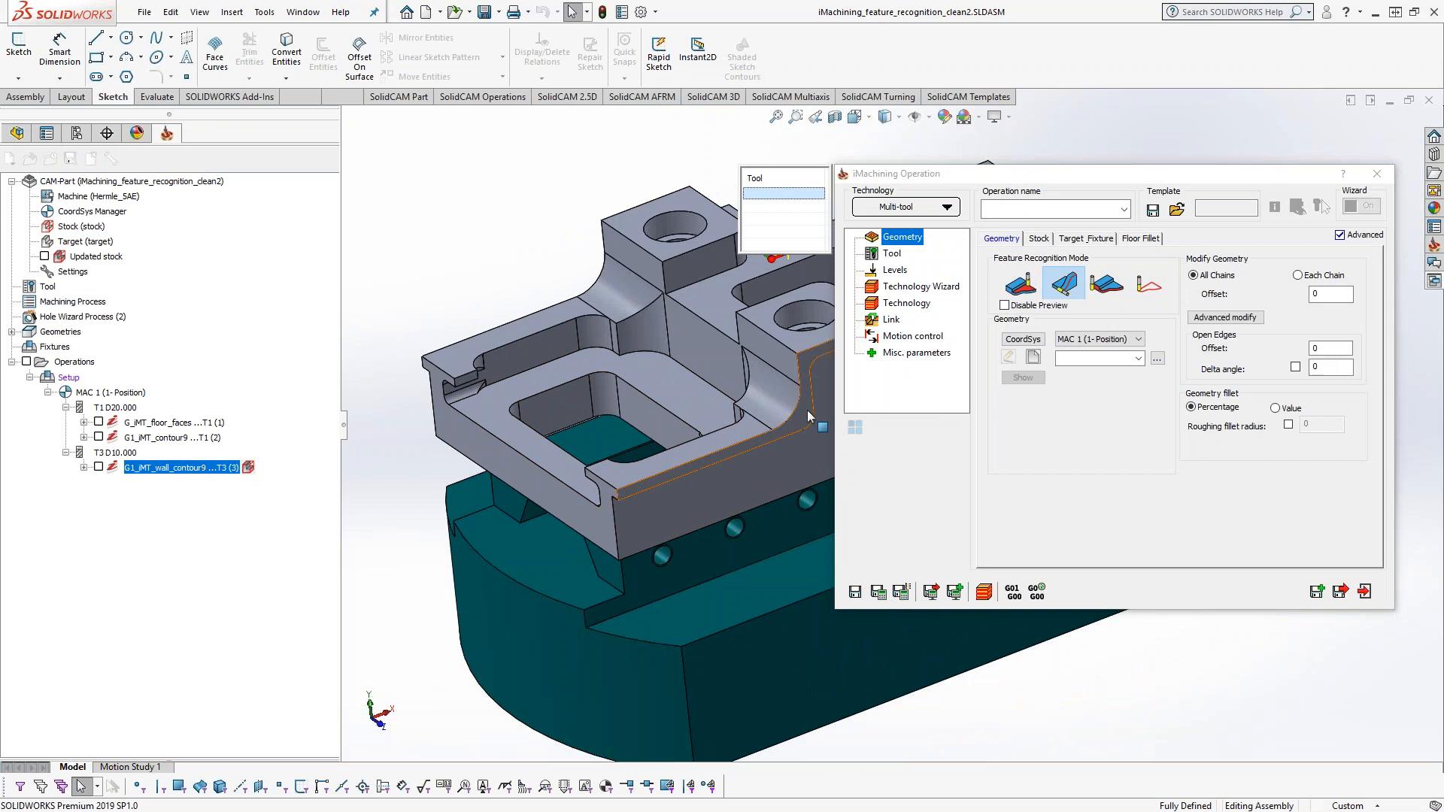
- Set the new iMachining operation's coordinate system to MAC 1 (2- Position)
left_click(1097, 339)
left_click(1102, 363)
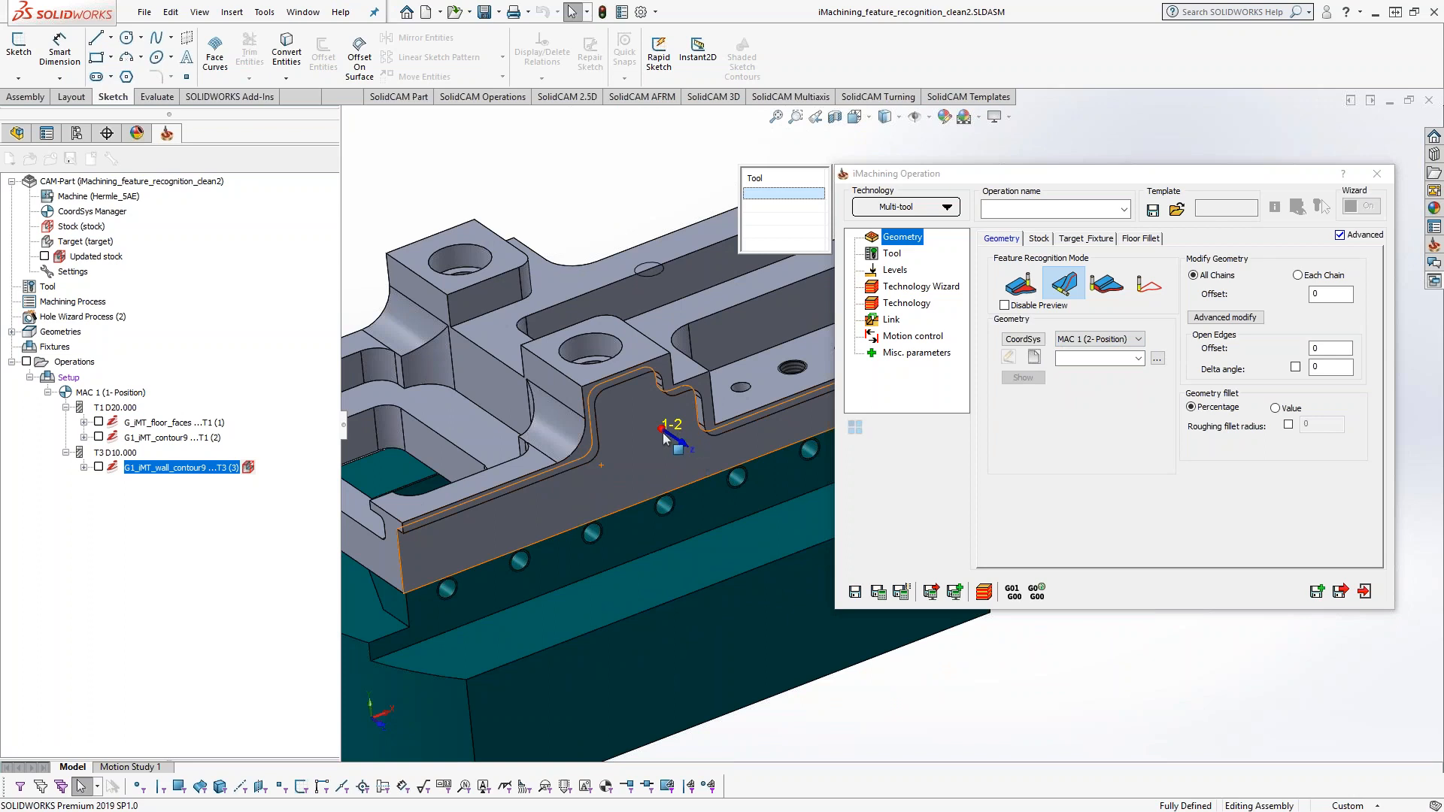
middle_click_drag(499, 471, 733, 474, "ctrl")
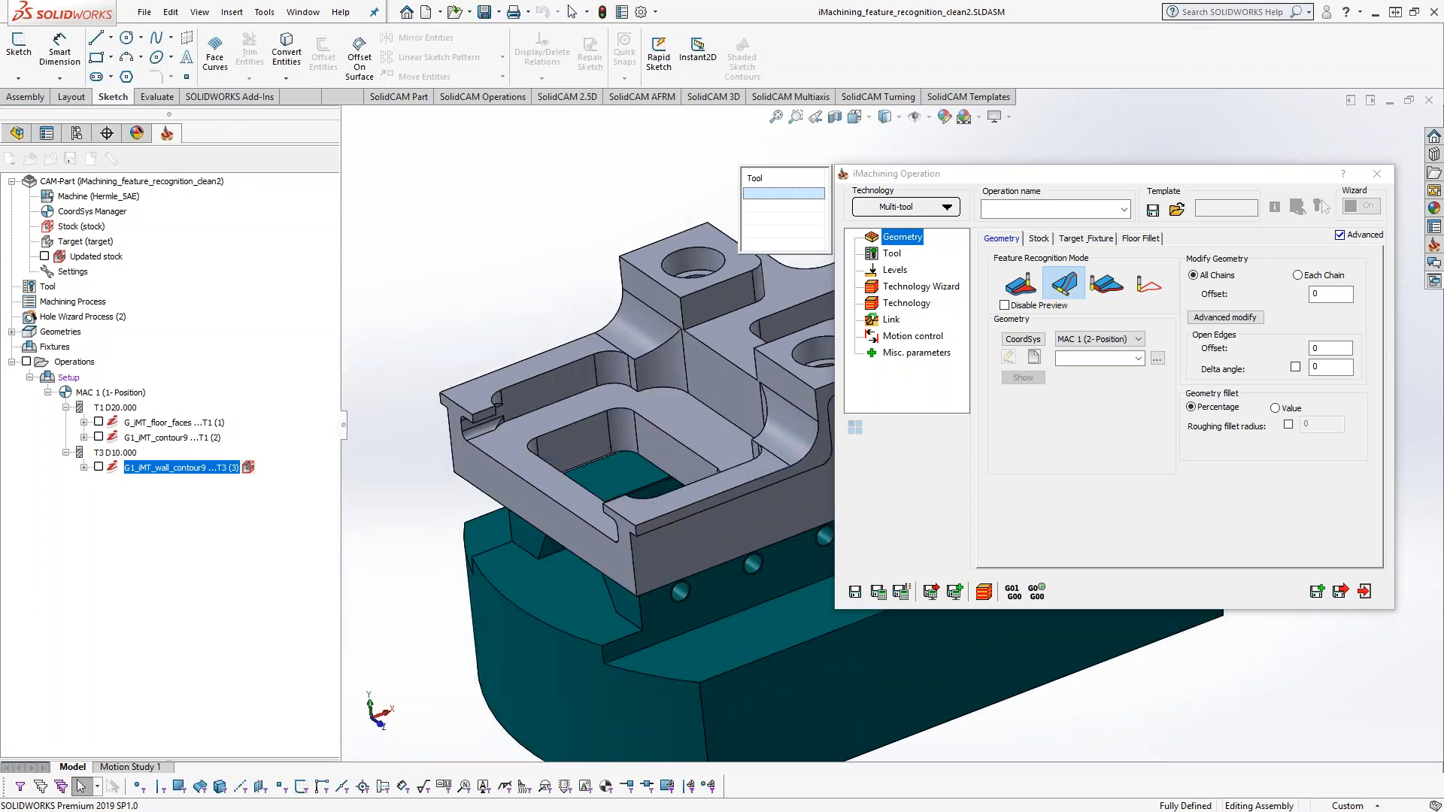
- Define a new geometry chain along the part's long side edge and up the adjoining curve to the top corner of the boss
left_click(1041, 358)
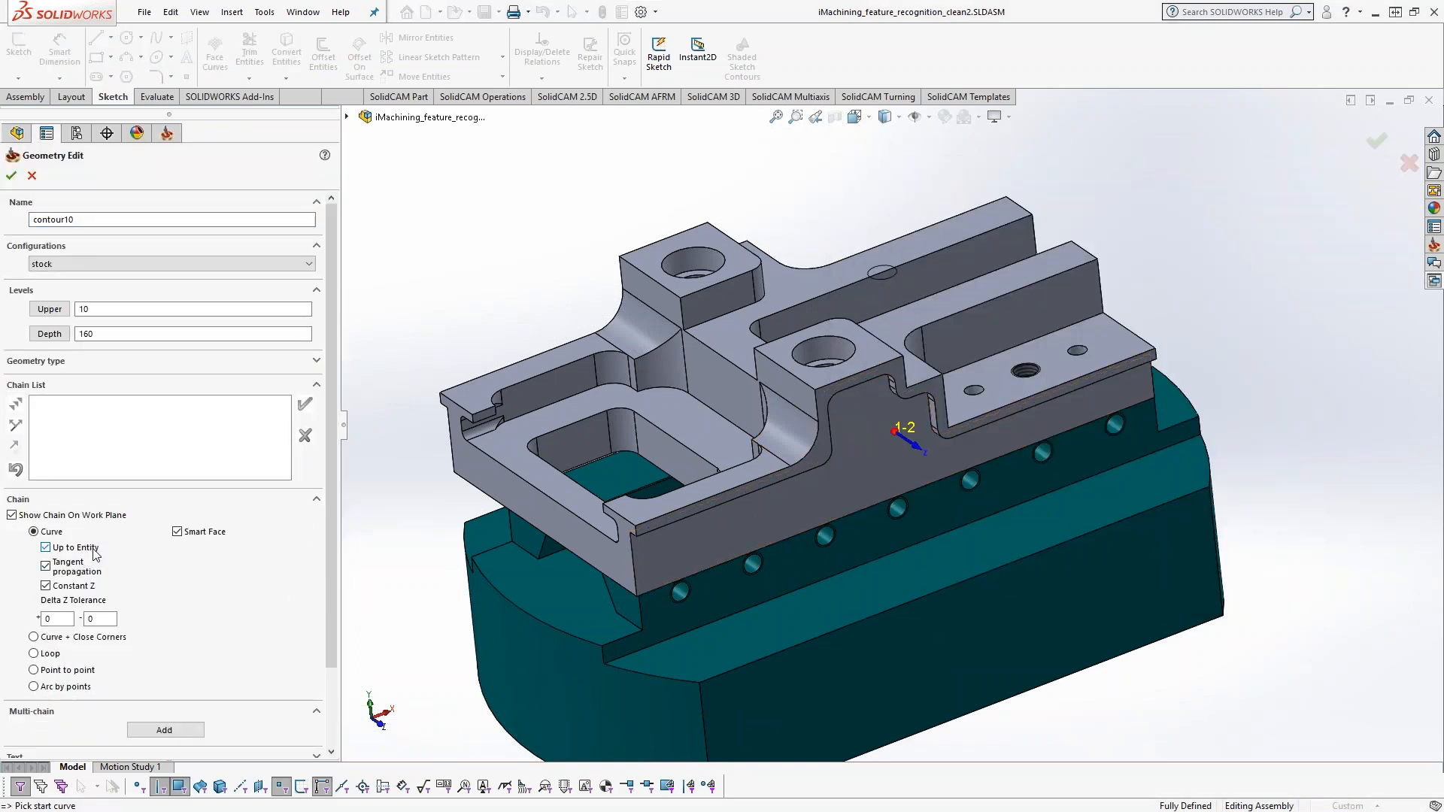
left_click(650, 520)
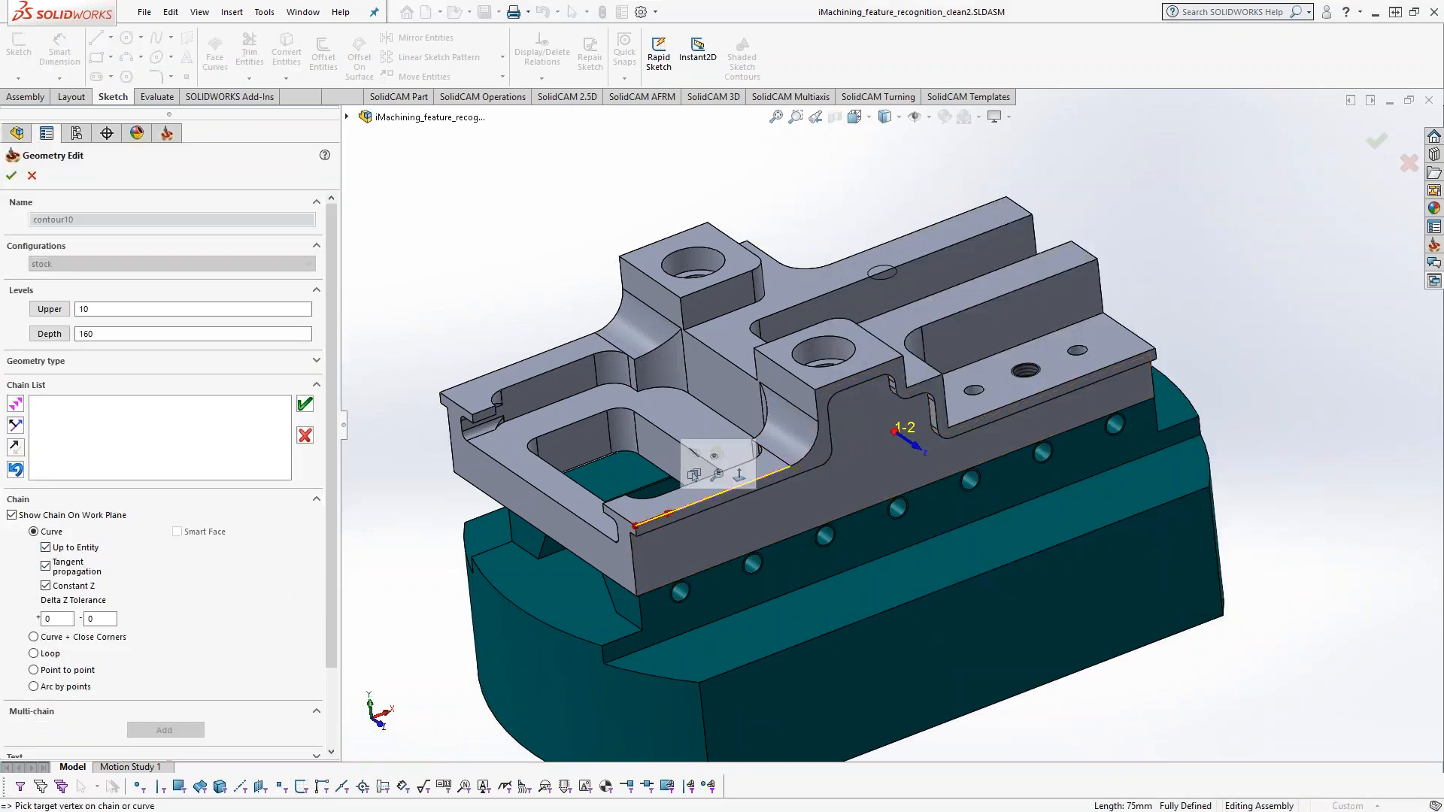
left_click(815, 393)
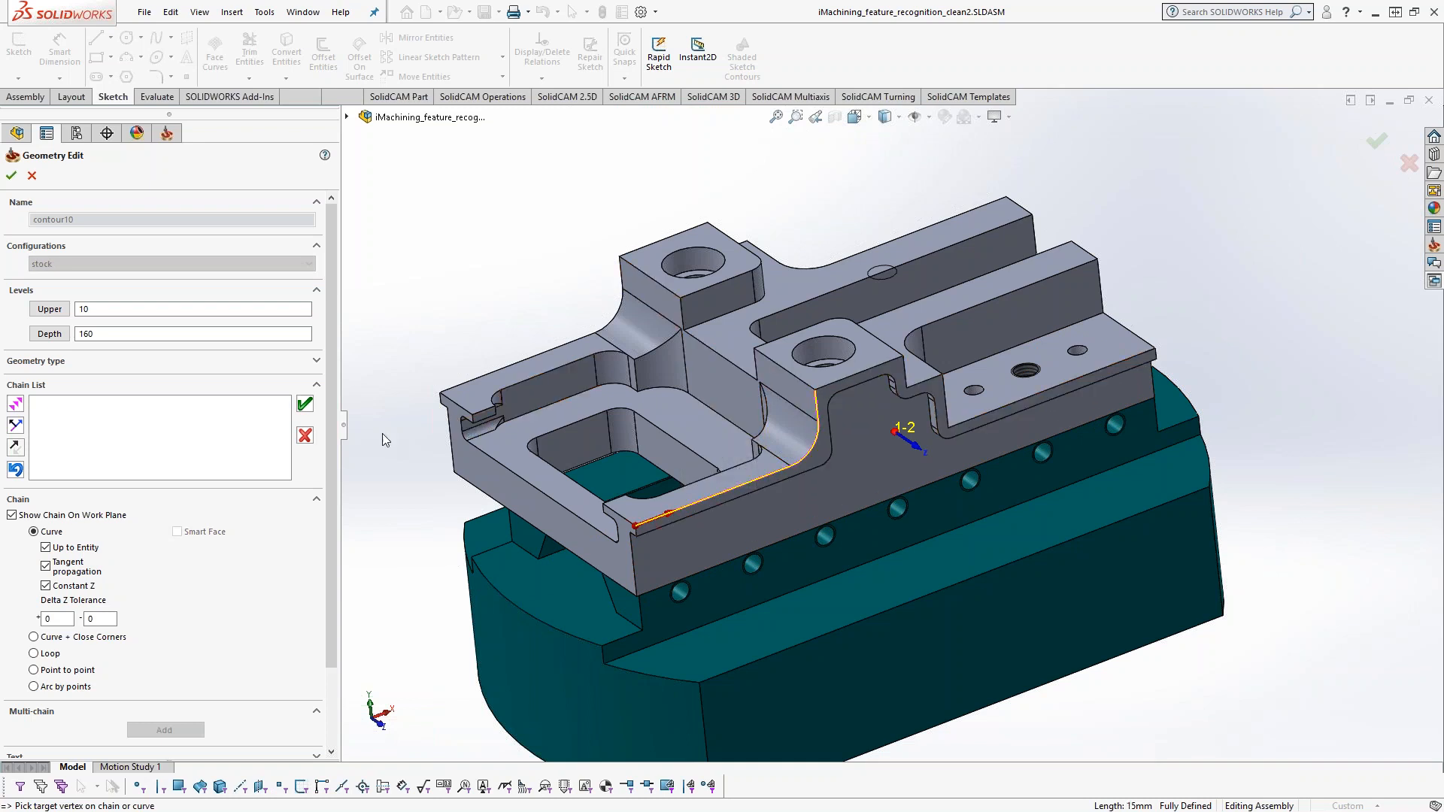
left_click(304, 407)
left_click(11, 176)
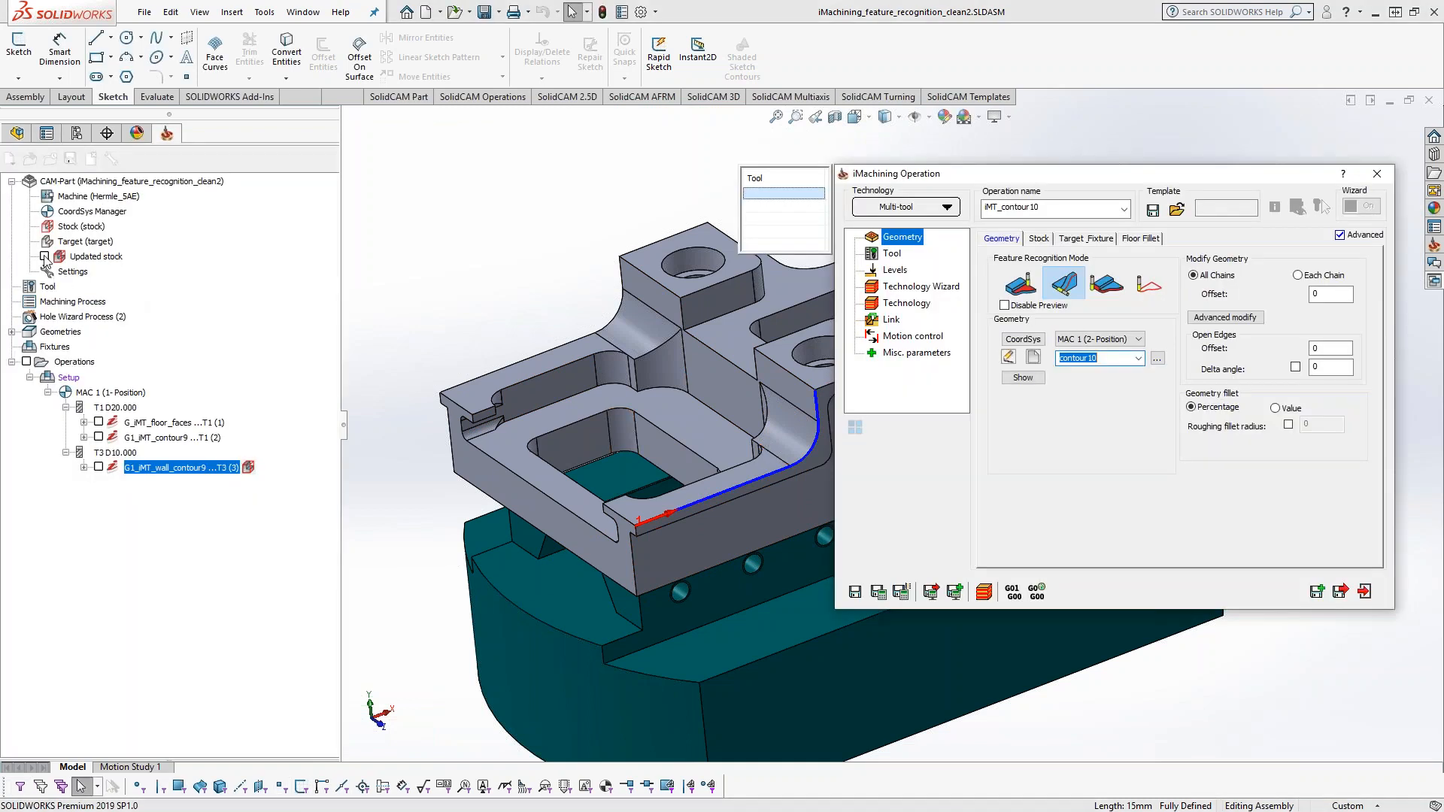
- Show the updated stock and examine the new contour against the remaining material from the side and from above
left_click(45, 256)
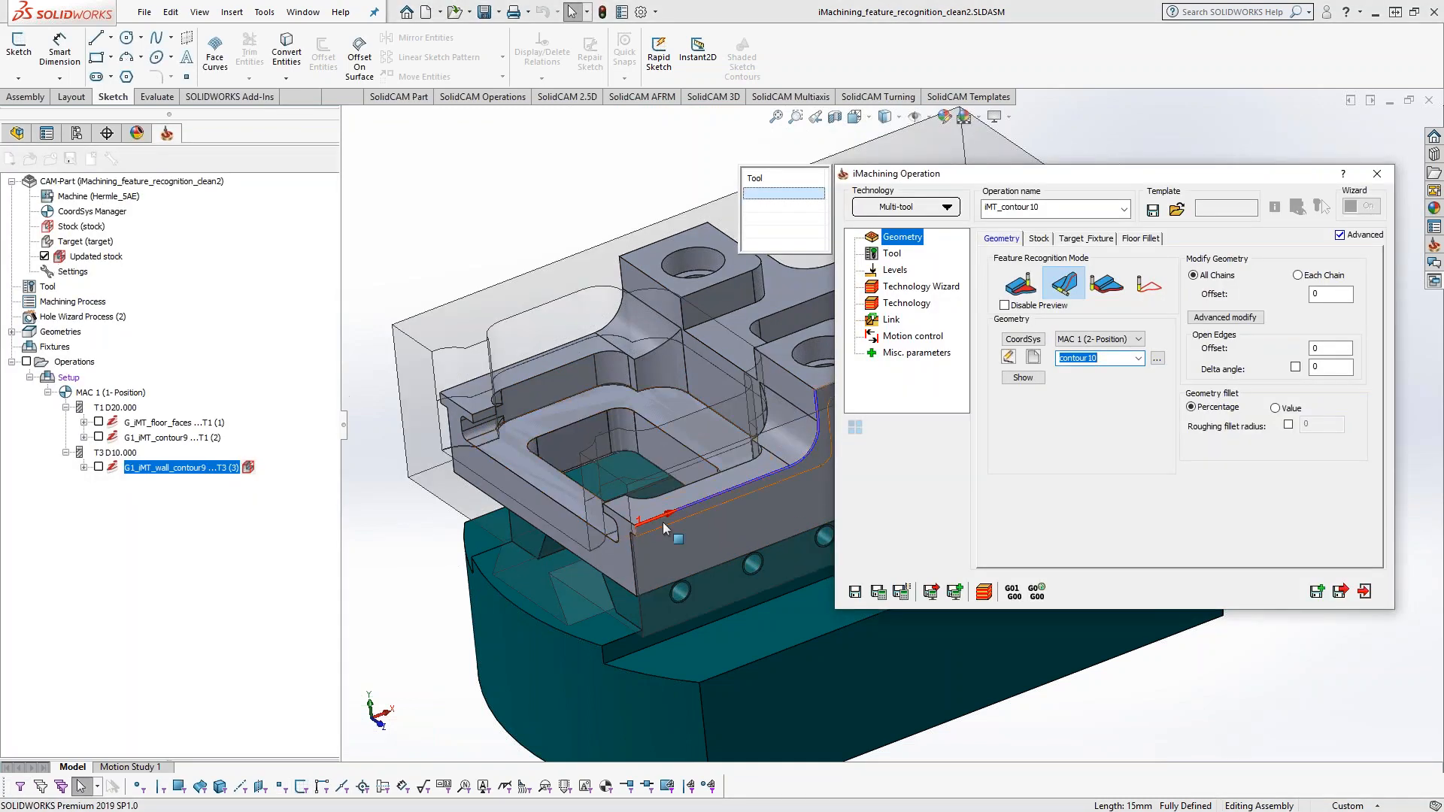
middle_click_drag(662, 522, 570, 460)
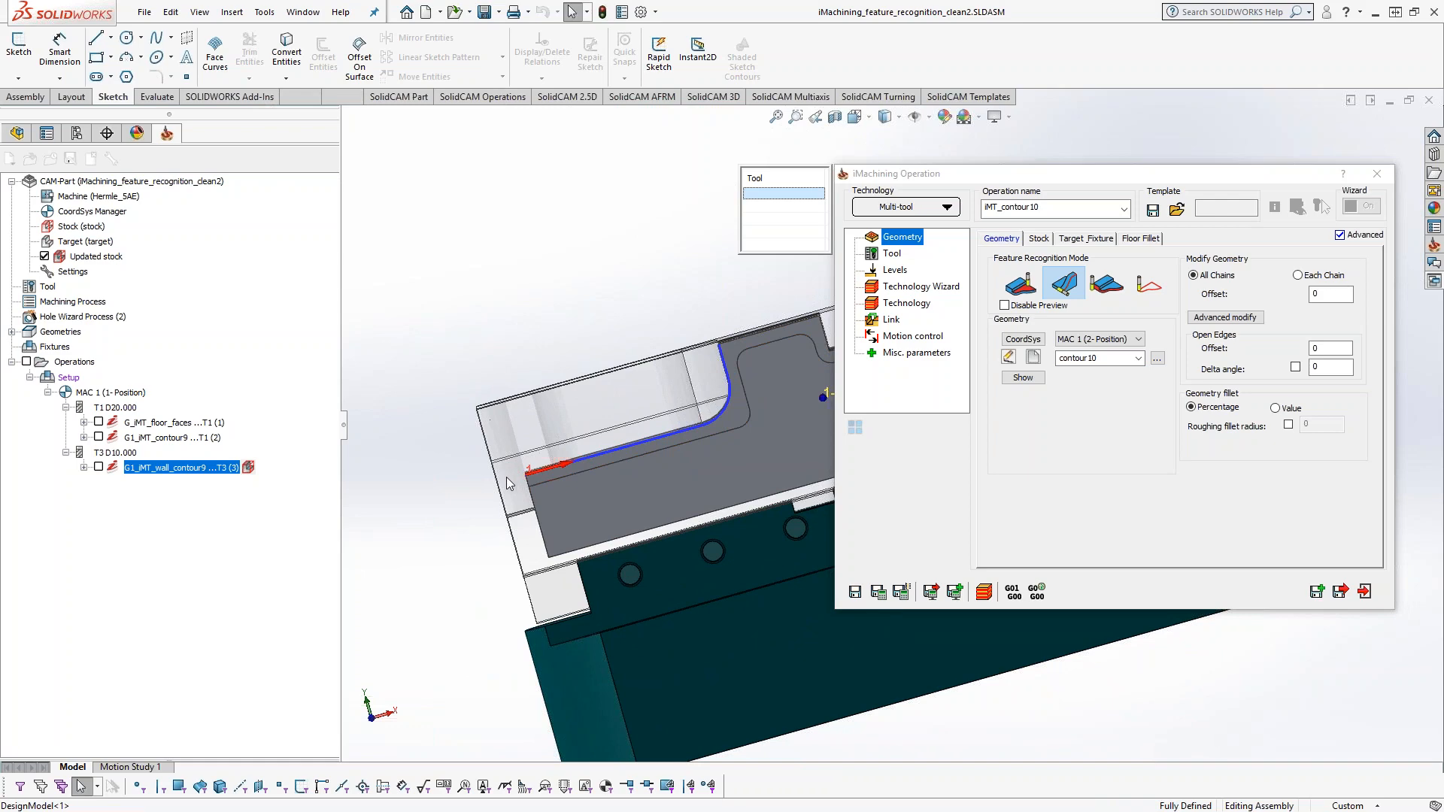
middle_click_drag(510, 486, 659, 482)
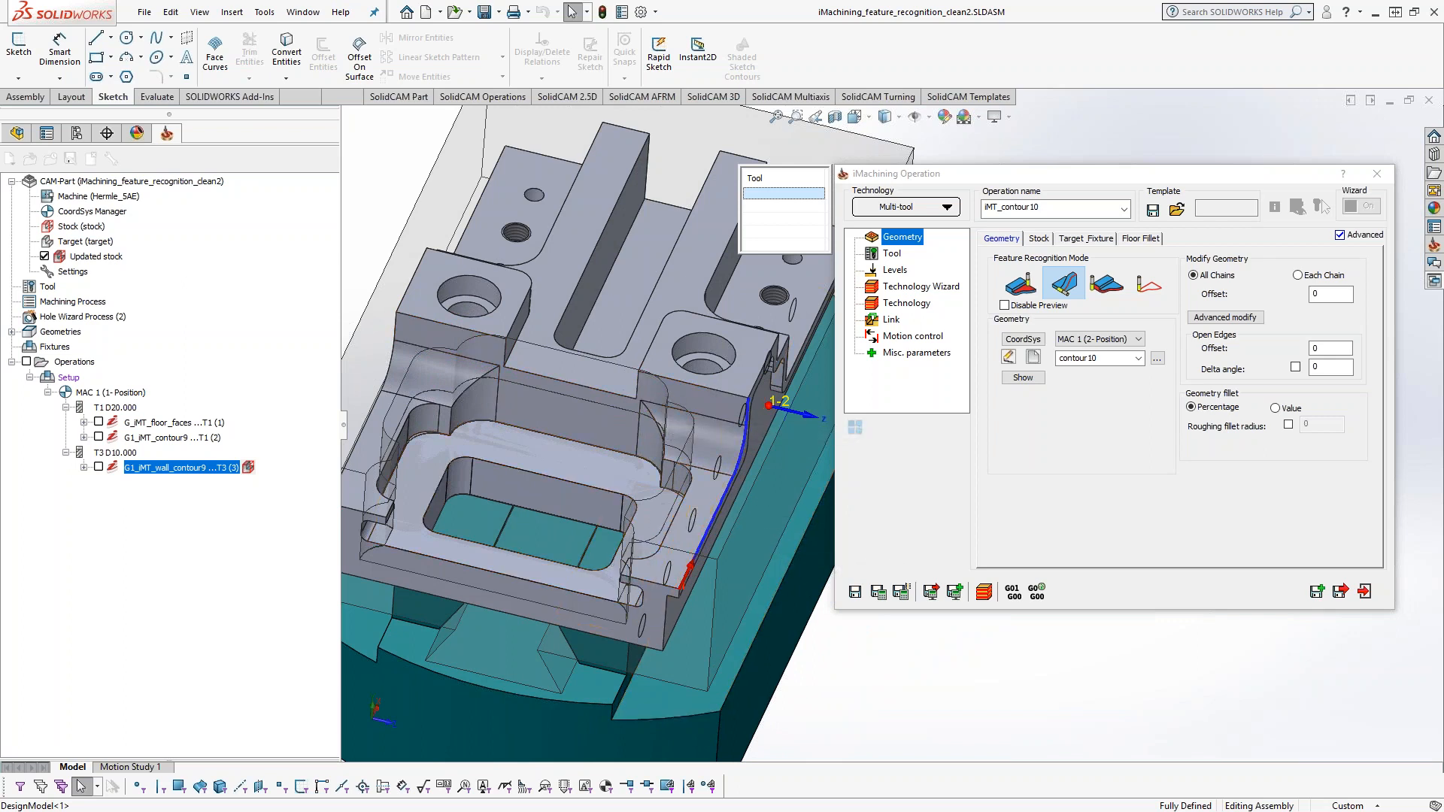
middle_click_drag(664, 533, 662, 481)
- Assign tool 2, the 20mm Extra Long end mill, as the operation's first tool after checking the 20mm Long Flute
left_click(893, 254)
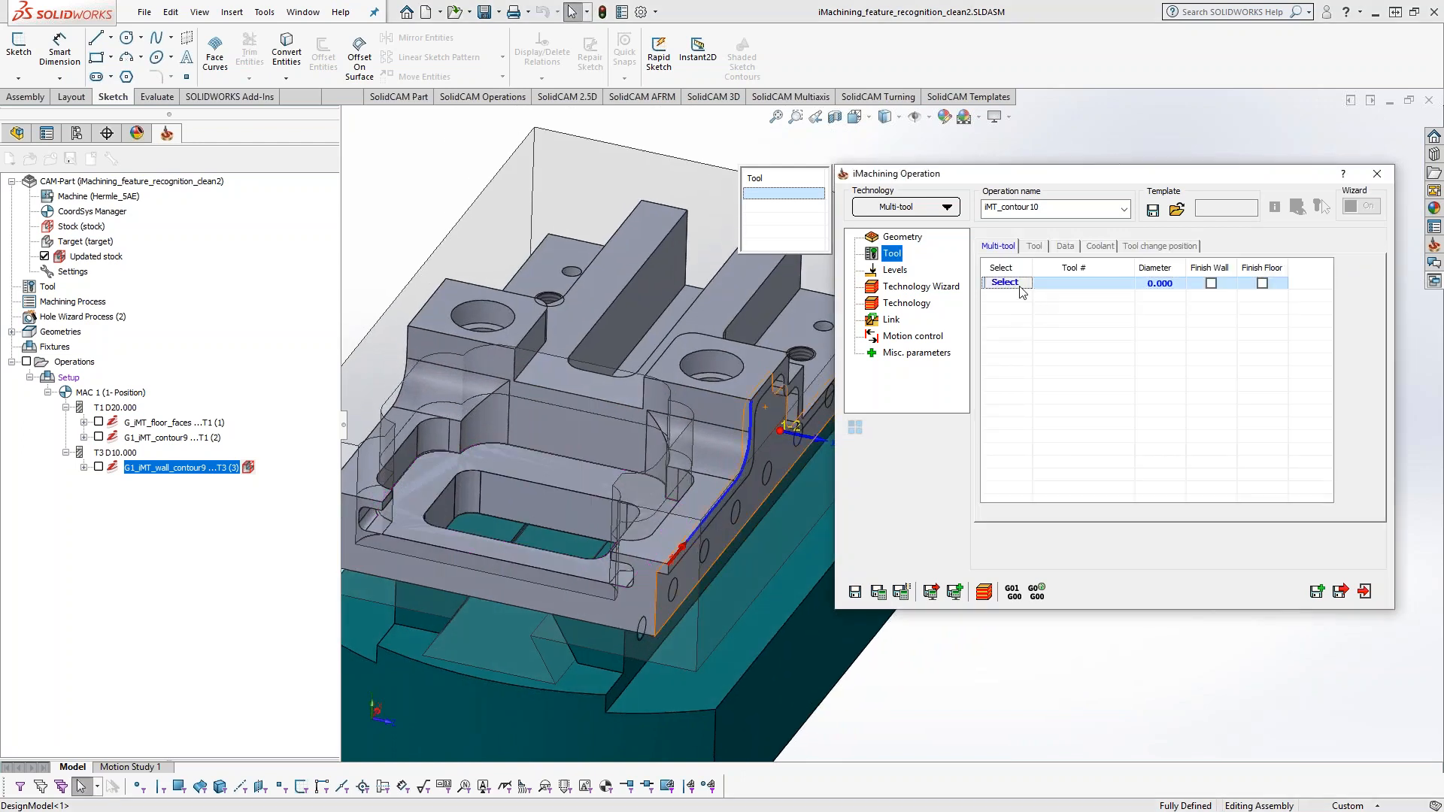
left_click(1021, 287)
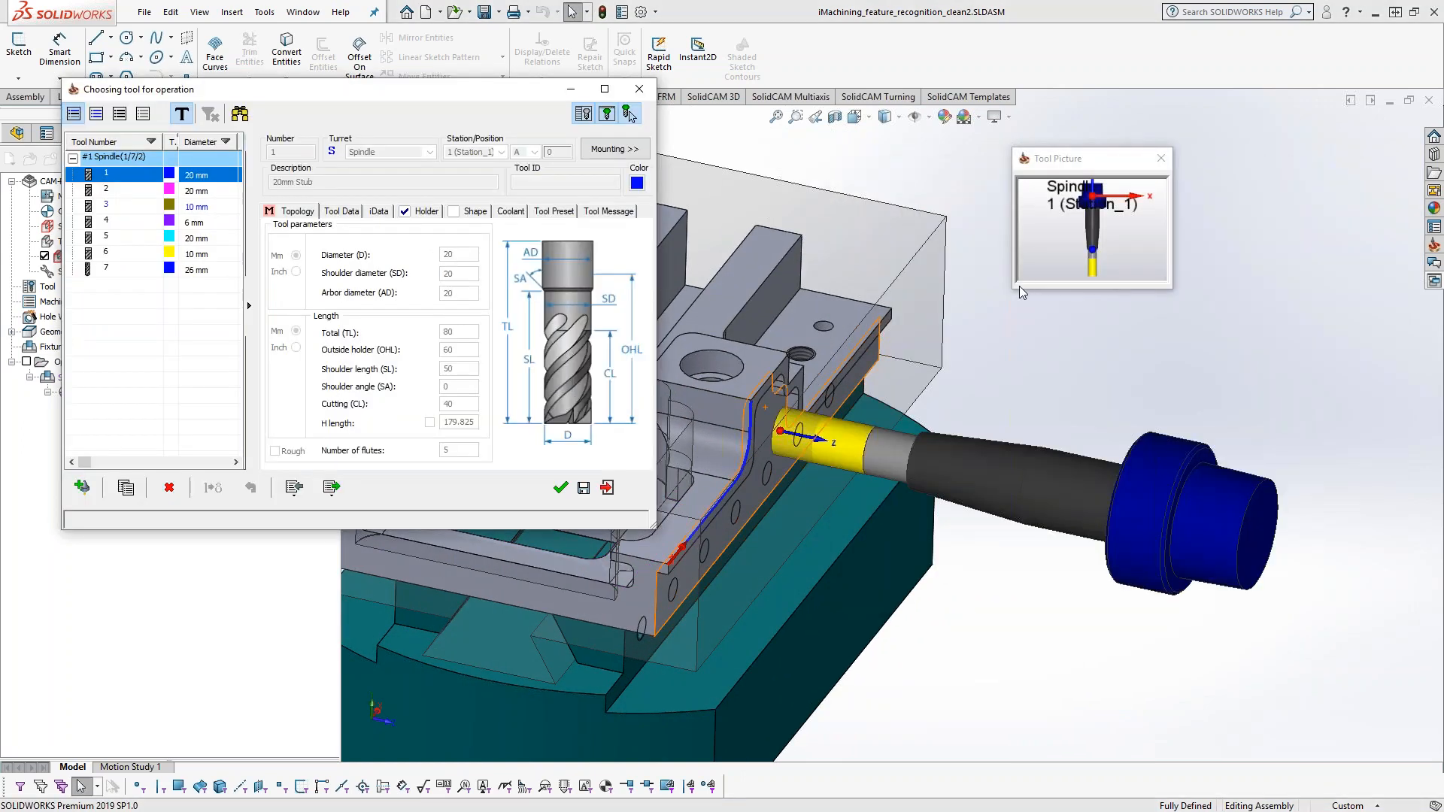
left_click(112, 240)
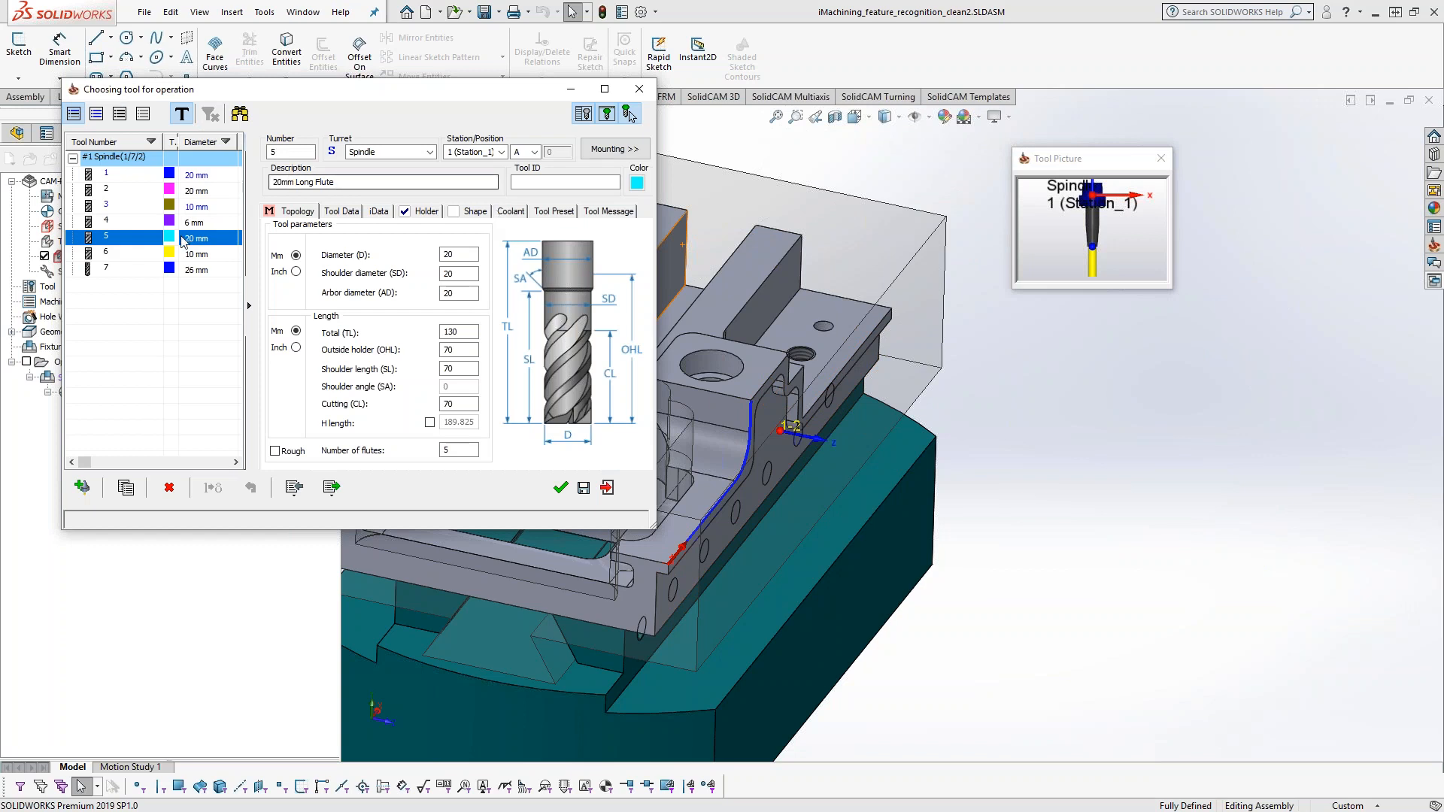
left_click(114, 193)
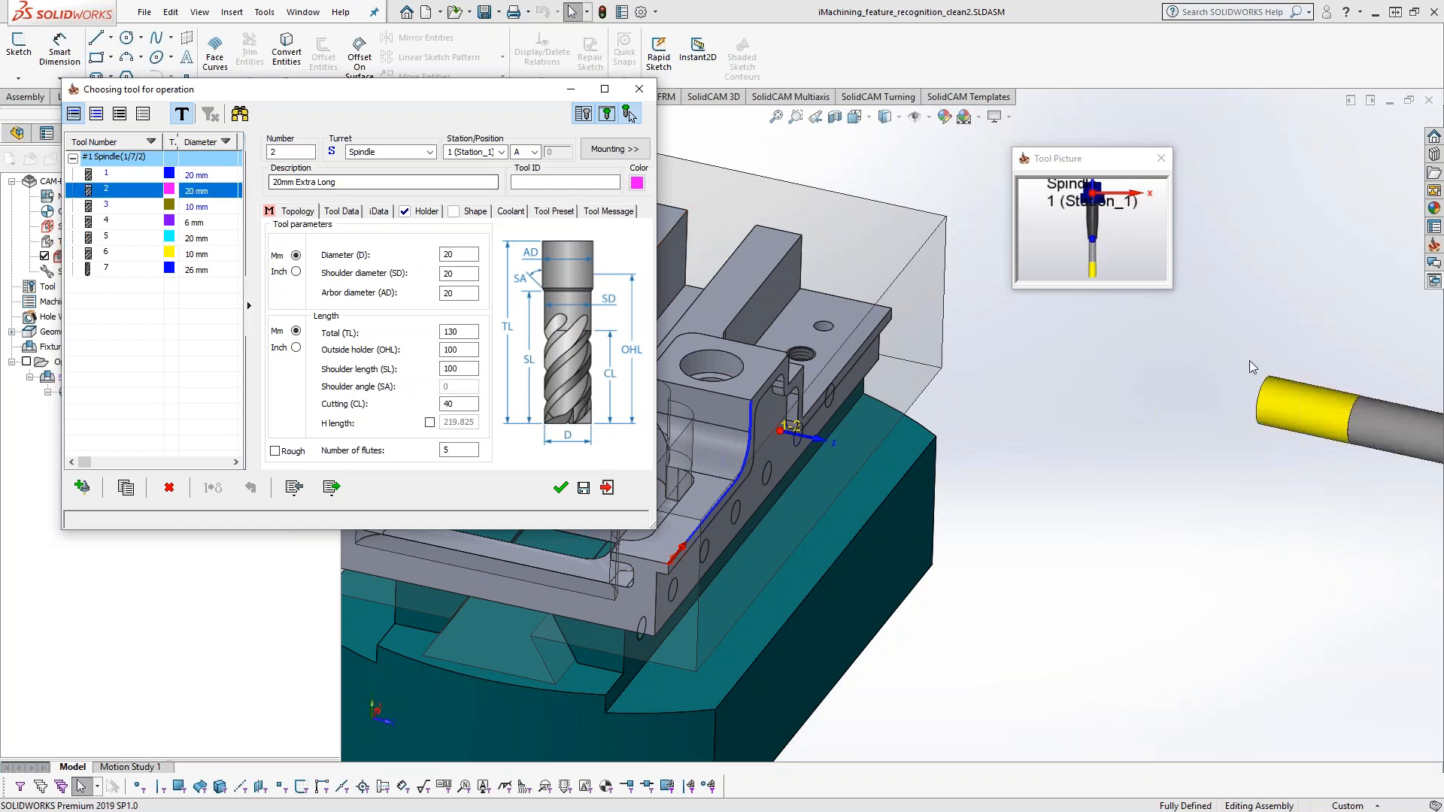
left_click(561, 487)
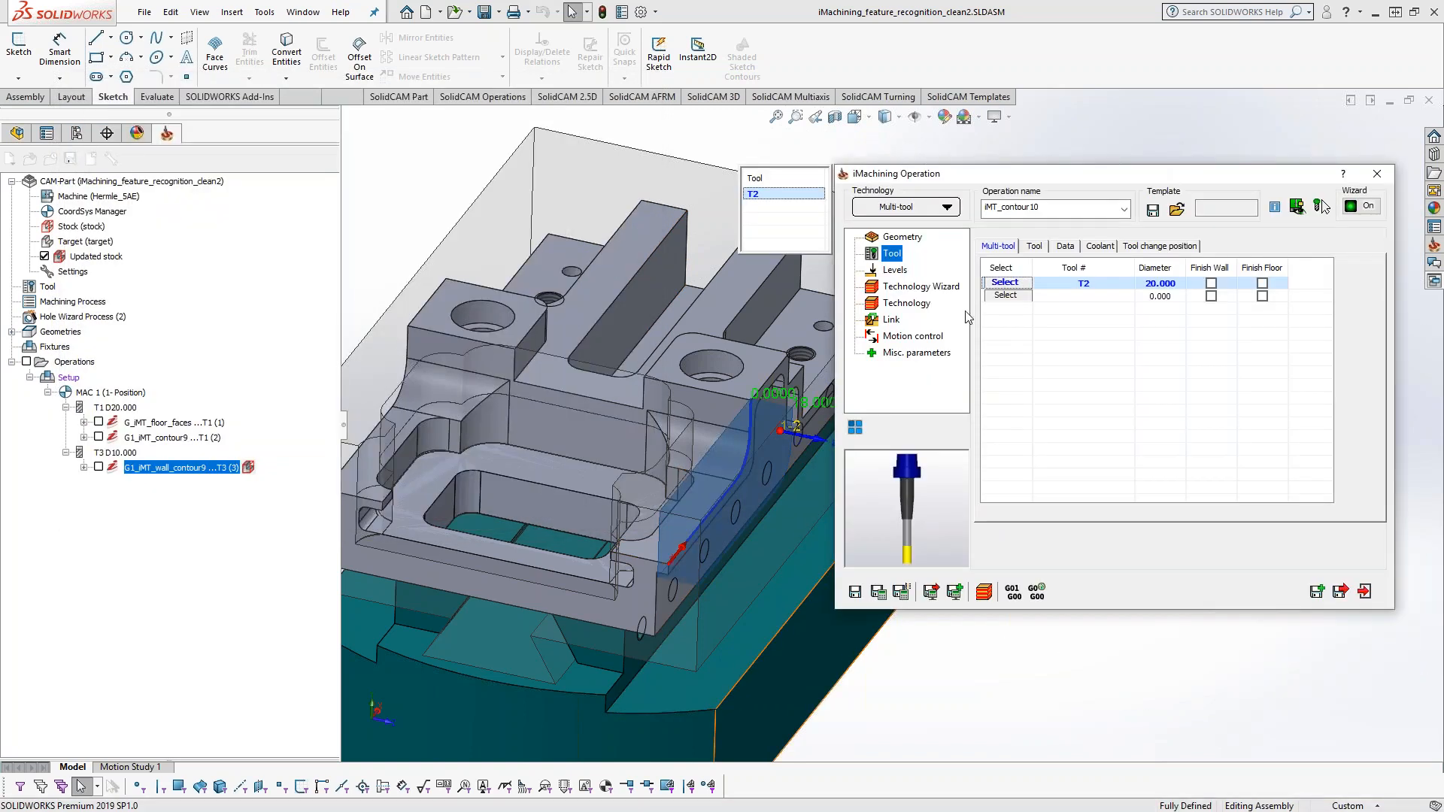
- Set the pocket depth to 64.7843 by picking the lower level at a point on the model's inner edge
left_click(906, 272)
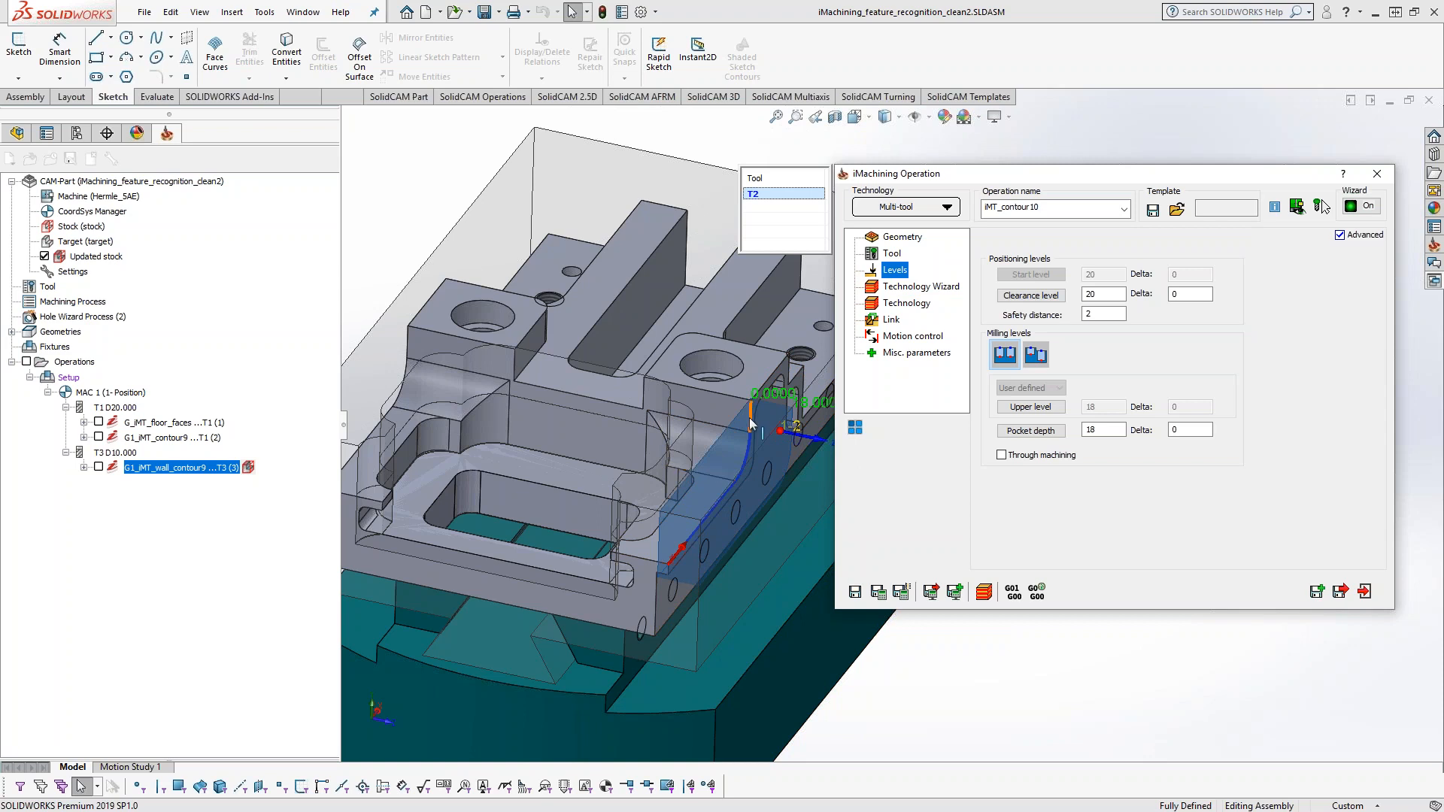
left_click(1102, 429)
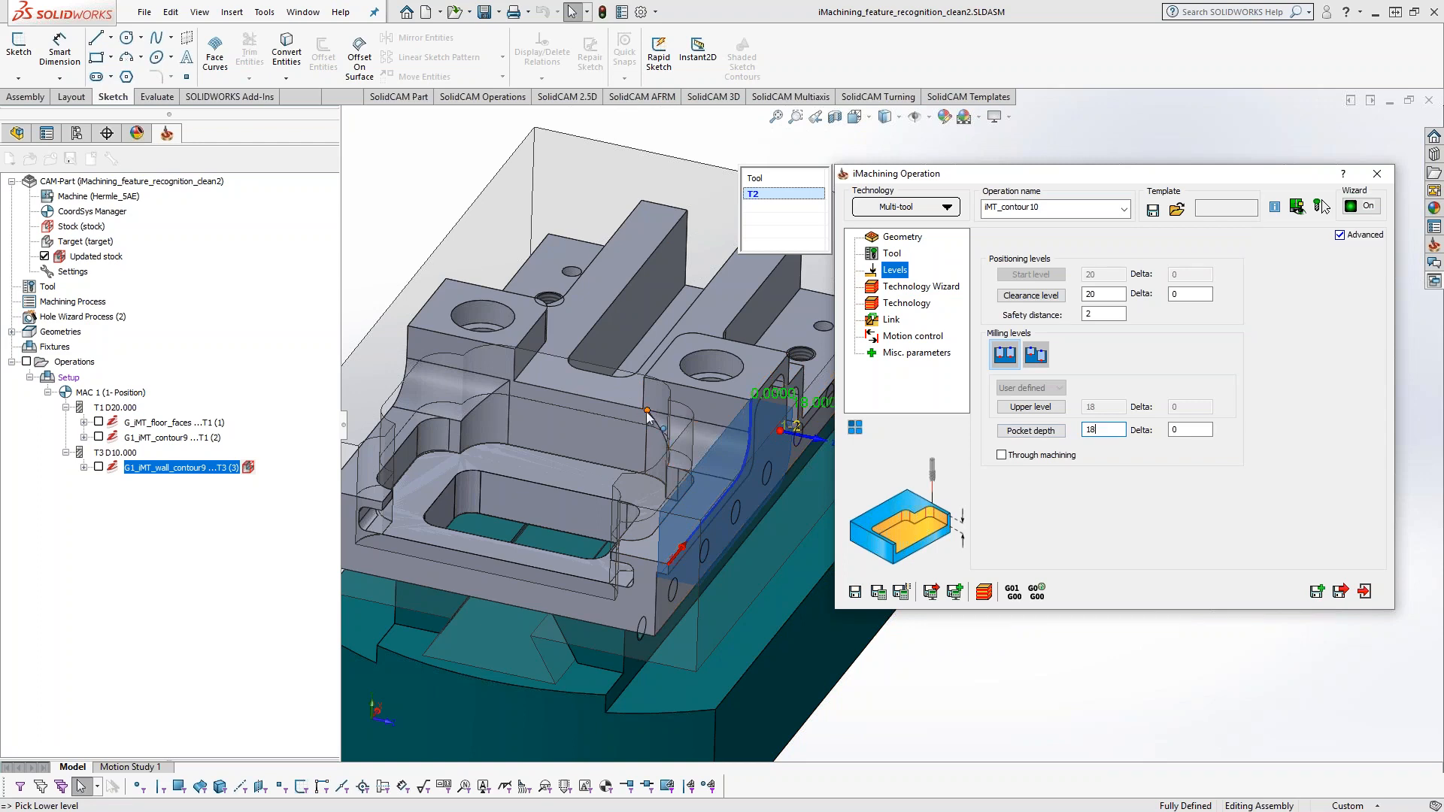
scroll(647, 413, "down", 4)
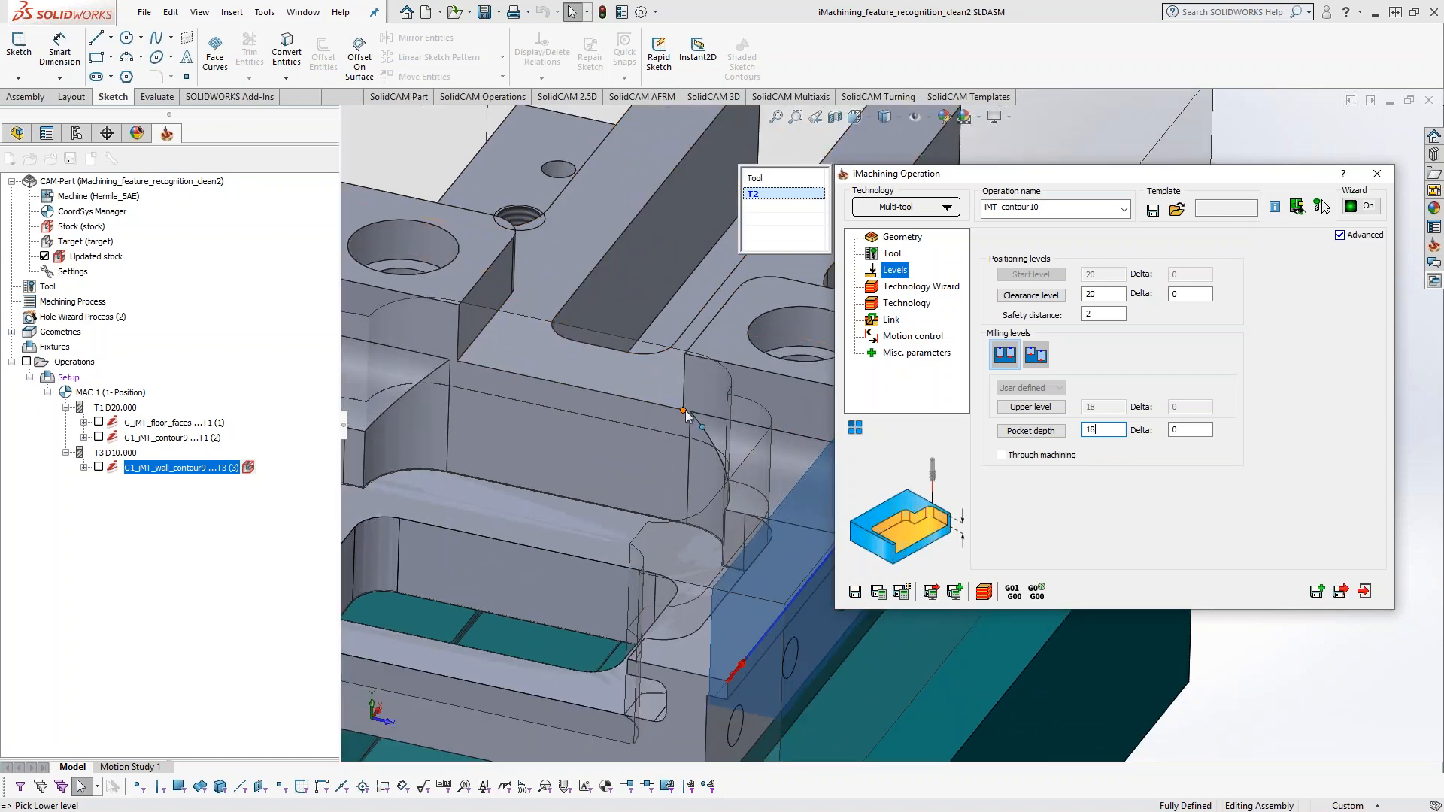
left_click(684, 412)
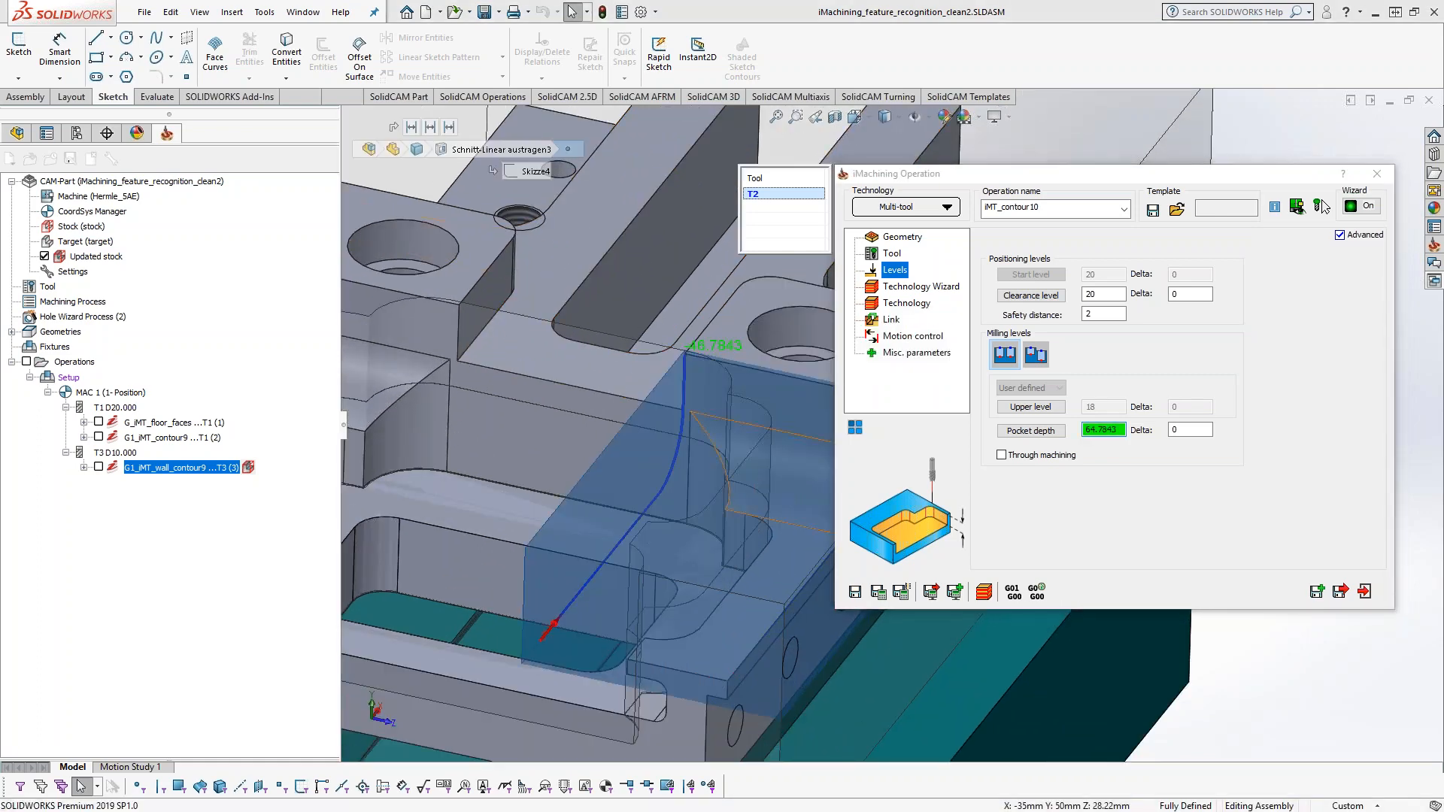
- Check the milling volume against the updated stock, then save and calculate the operation and open its simulation
middle_click_drag(760, 489, 583, 484)
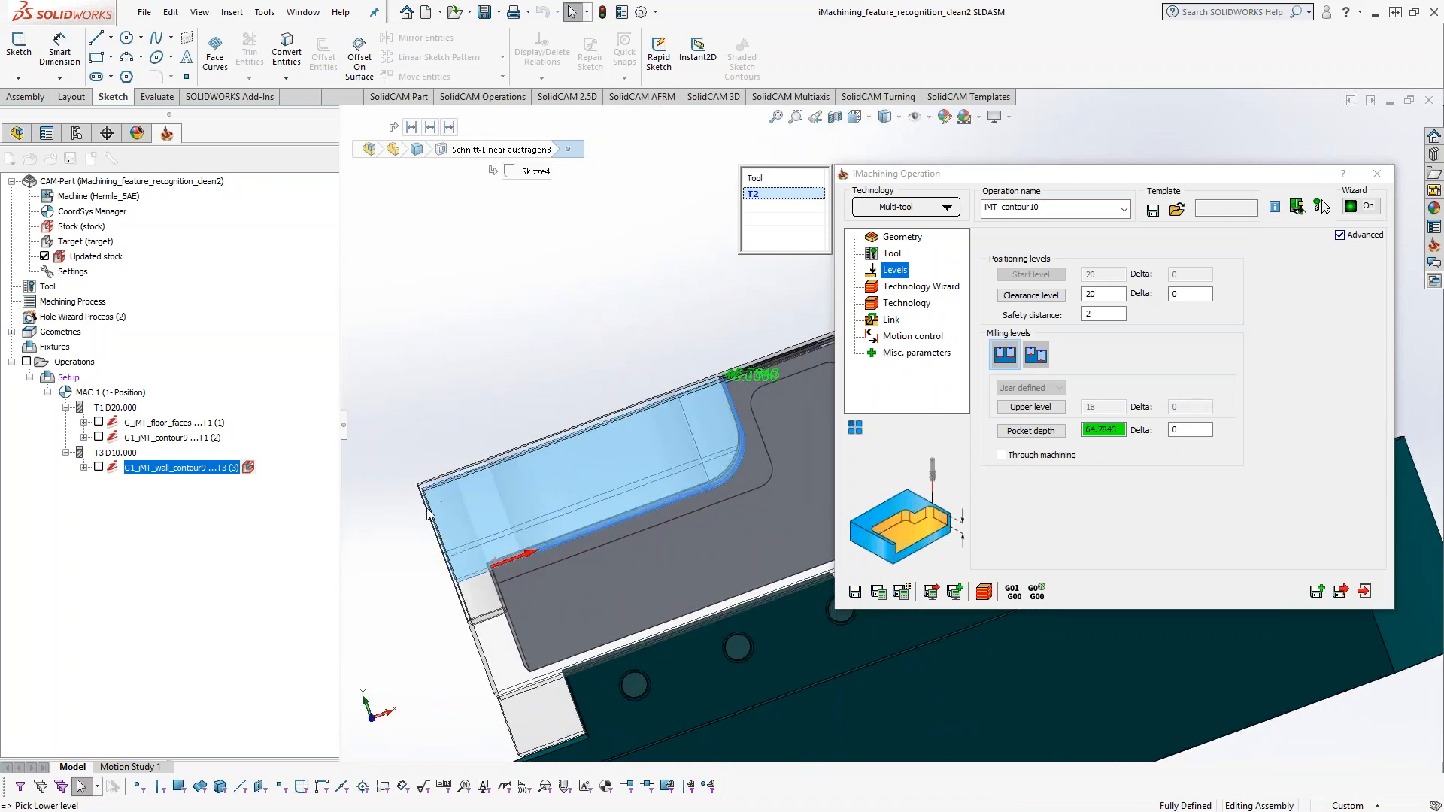
middle_click_drag(433, 524, 509, 578)
middle_click_drag(706, 412, 602, 320)
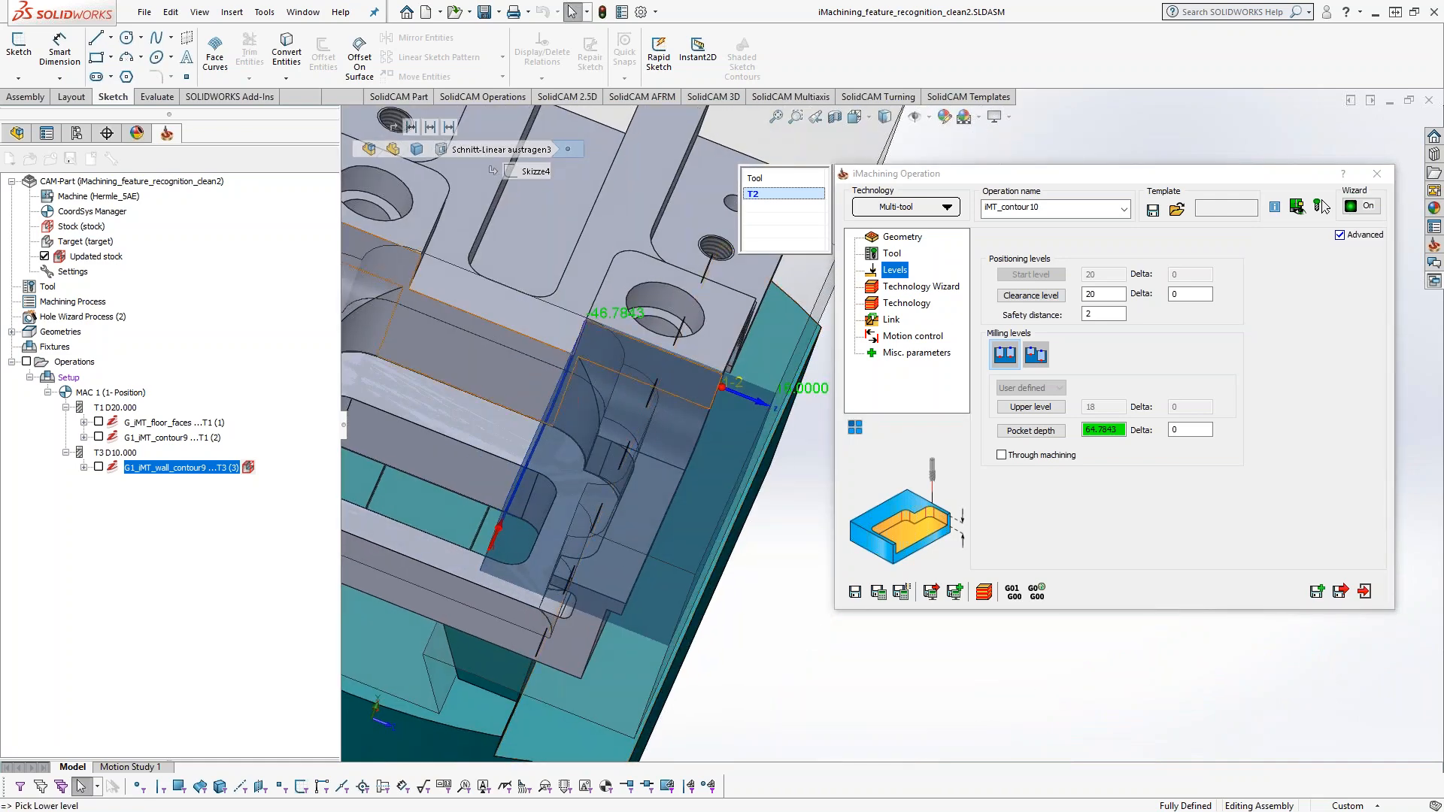
middle_click_drag(610, 444, 639, 352)
left_click(881, 593)
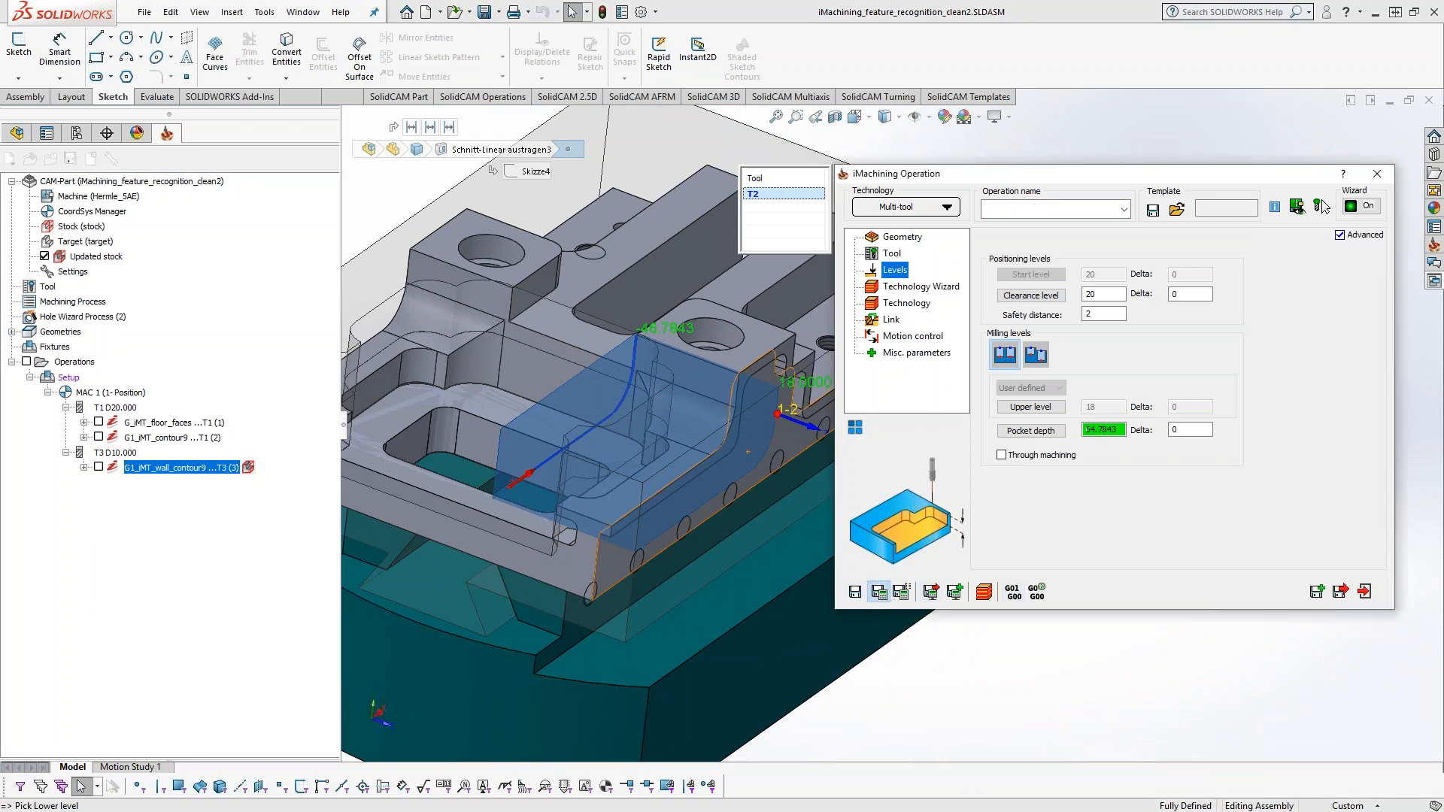
left_click(984, 592)
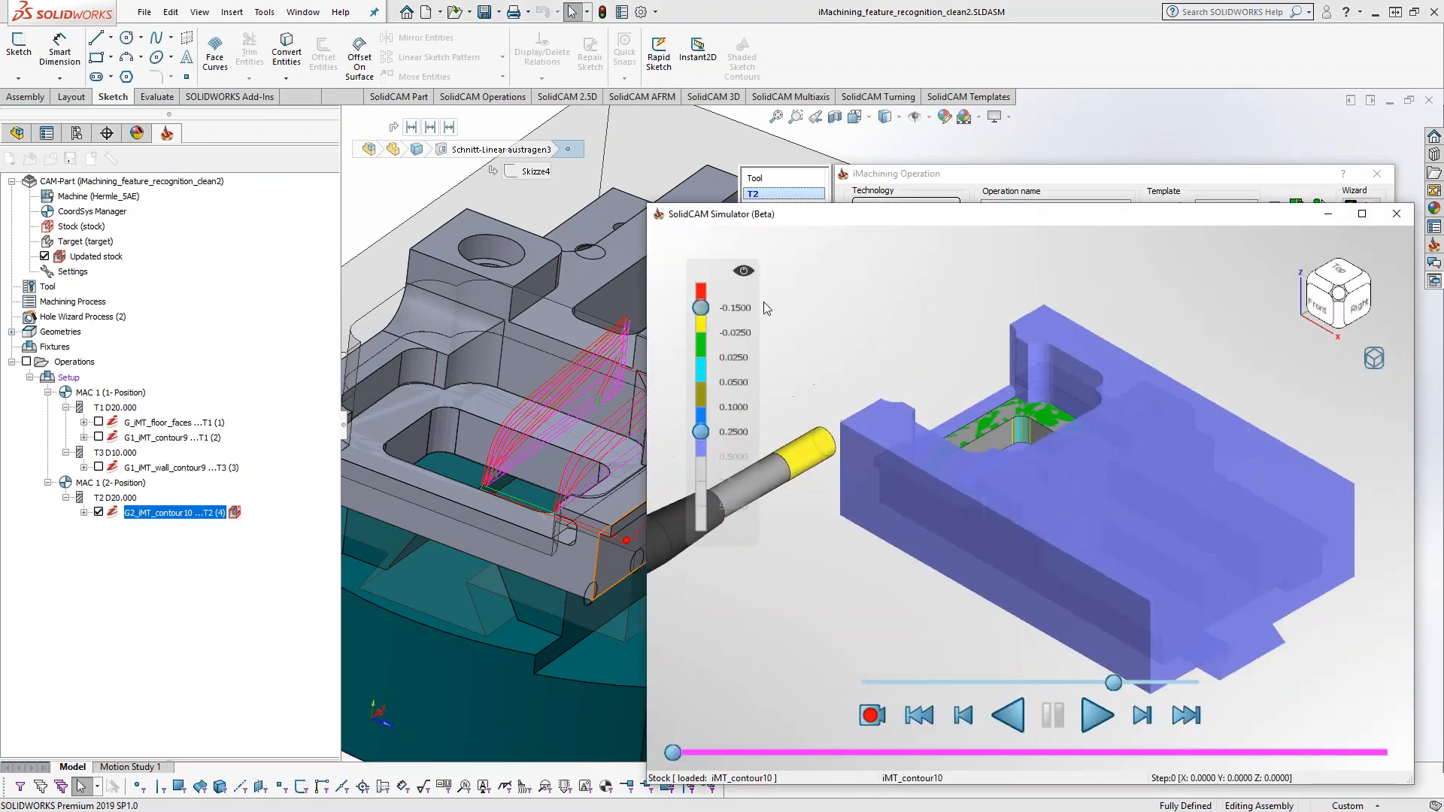
- Turn off the deviation colours, lower the playback speed, and play the contour simulation, pausing partway through the cut
left_click(745, 271)
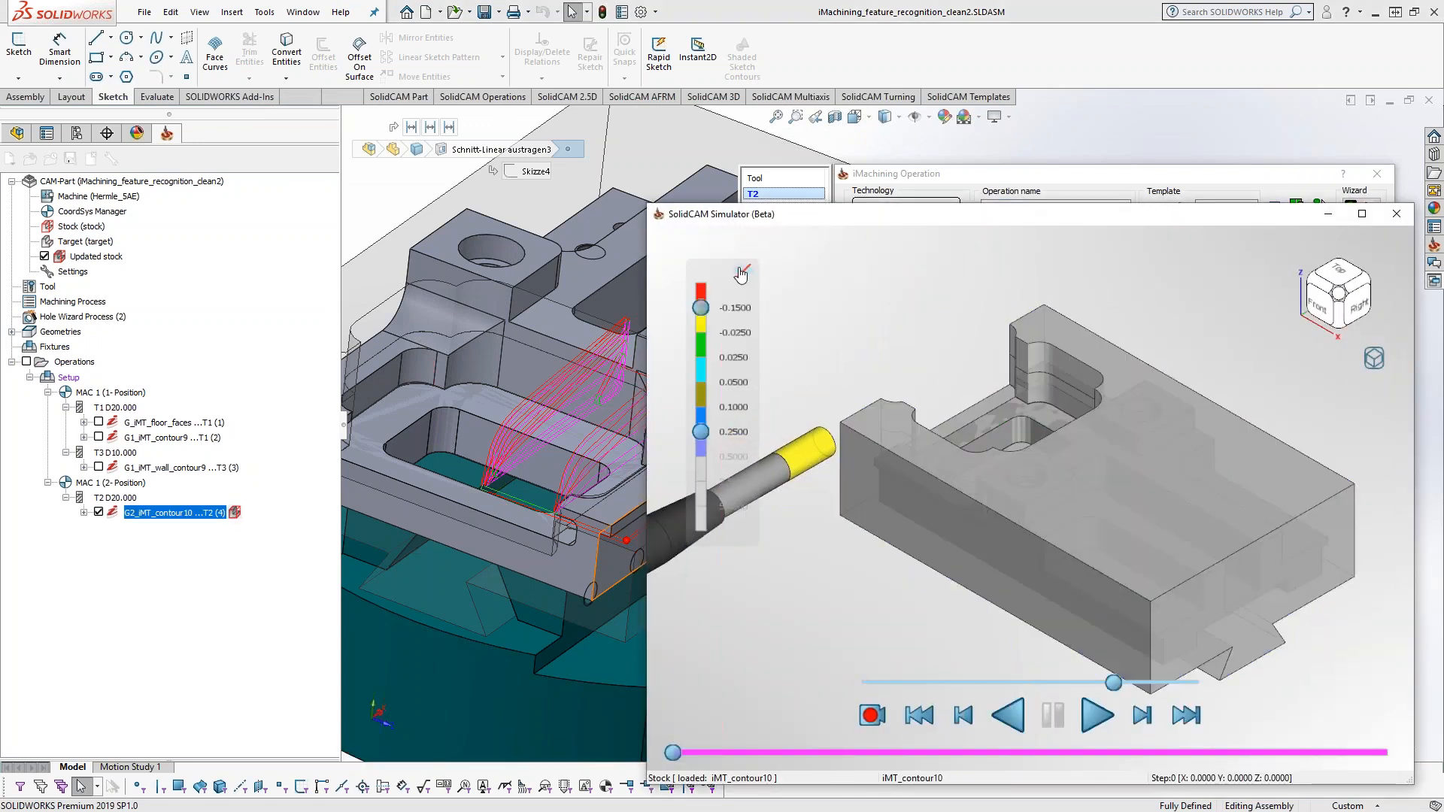
left_click_drag(1116, 682, 1056, 682)
left_click(1094, 716)
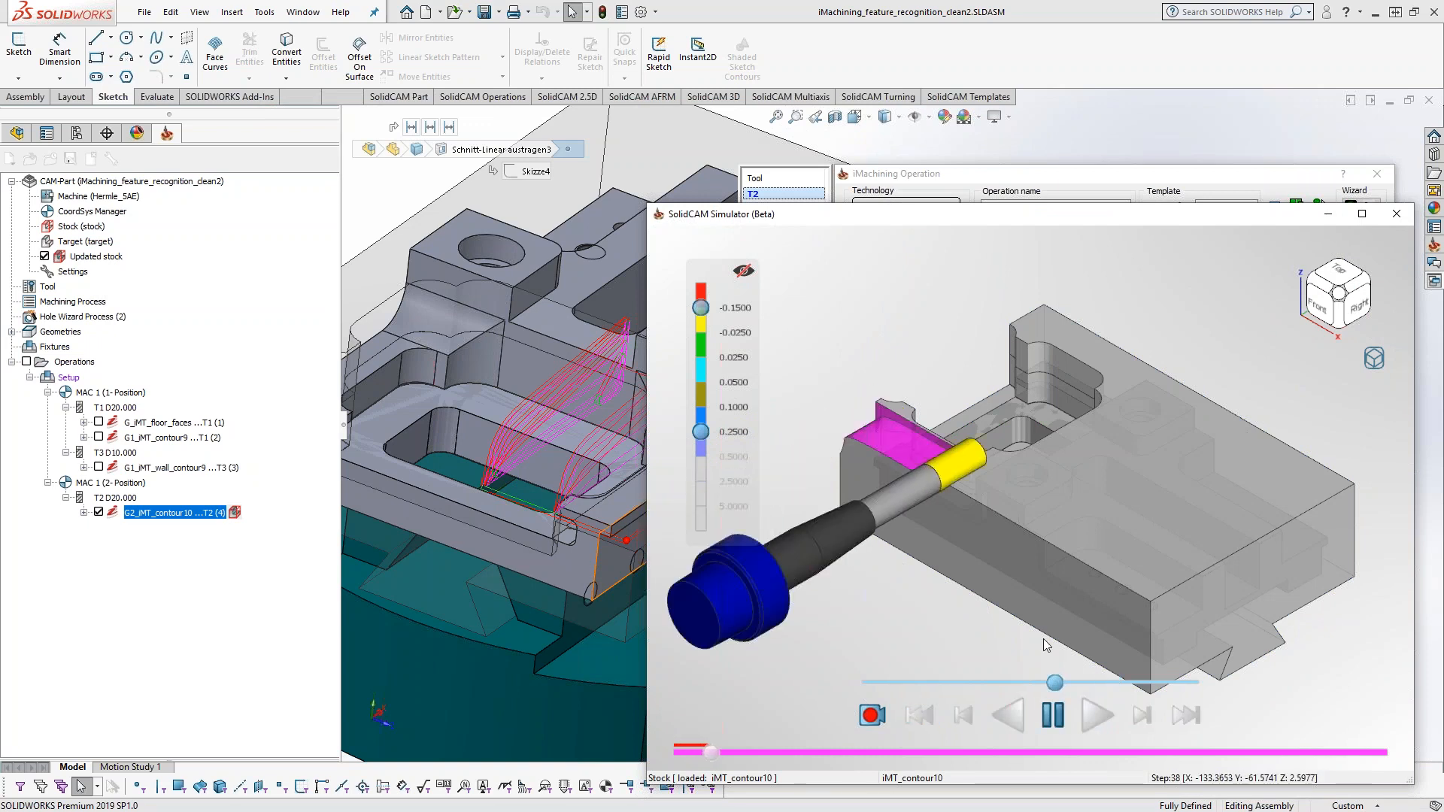
scroll(855, 443, "down", 1)
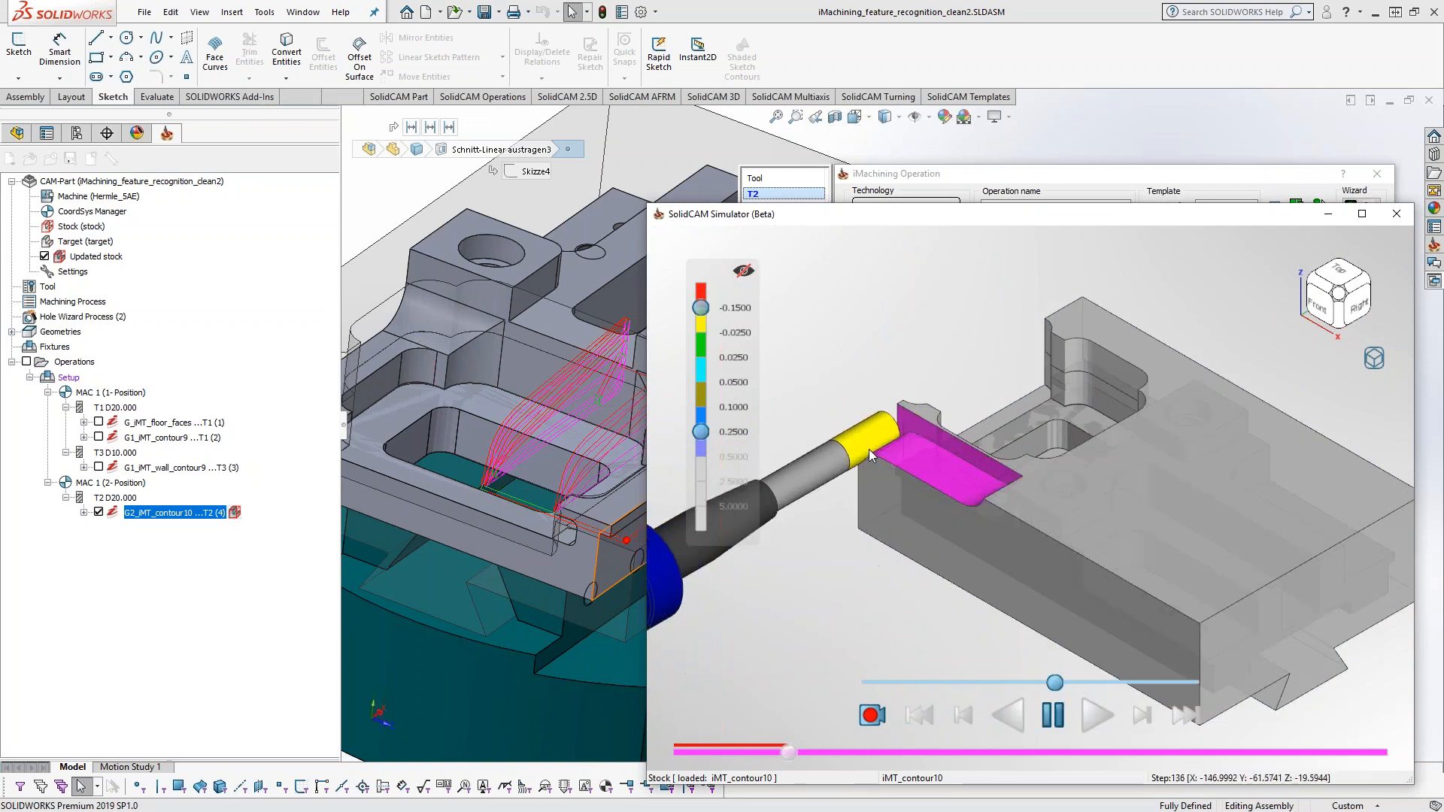
scroll(869, 449, "down", 2)
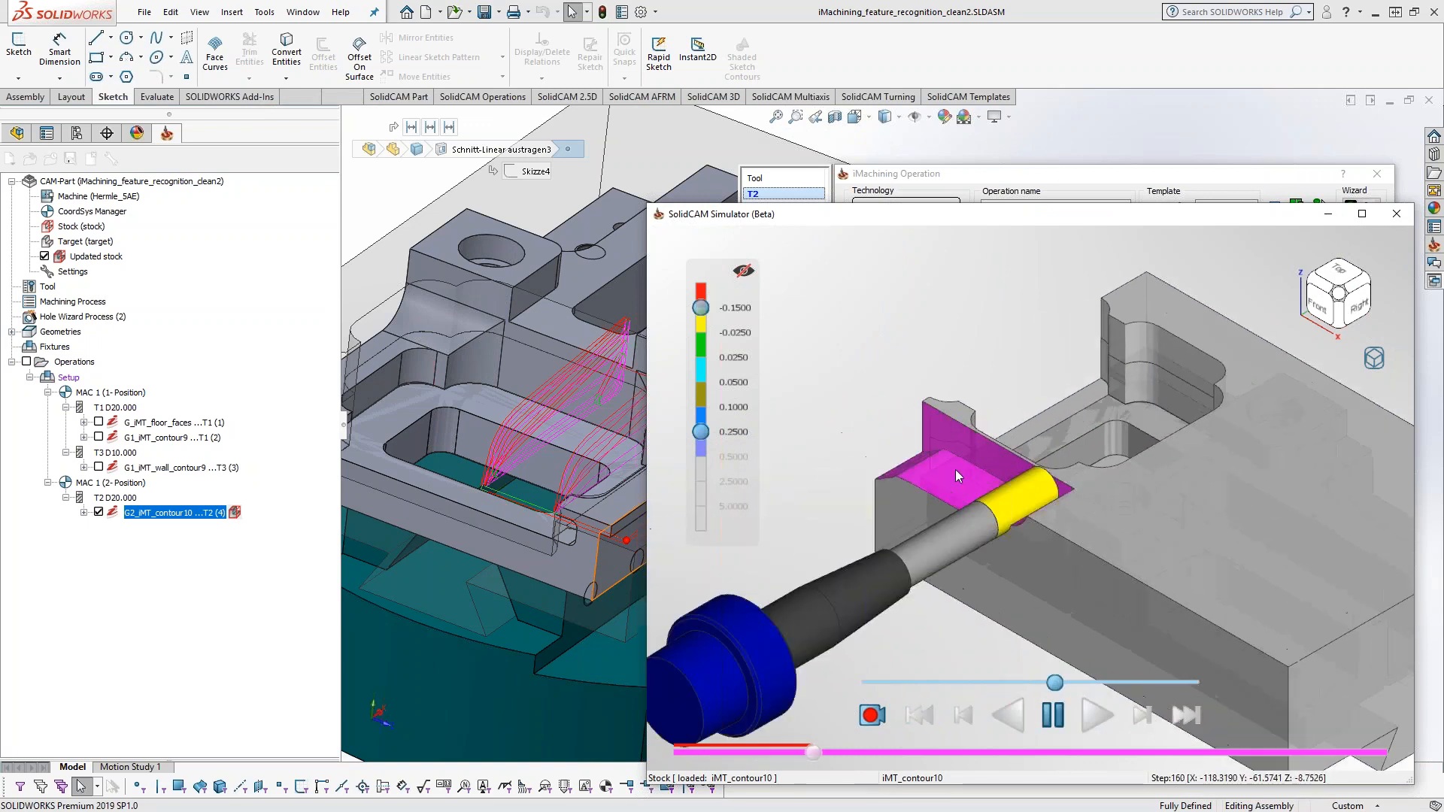
left_click(1056, 715)
left_click(1094, 717)
left_click(1058, 716)
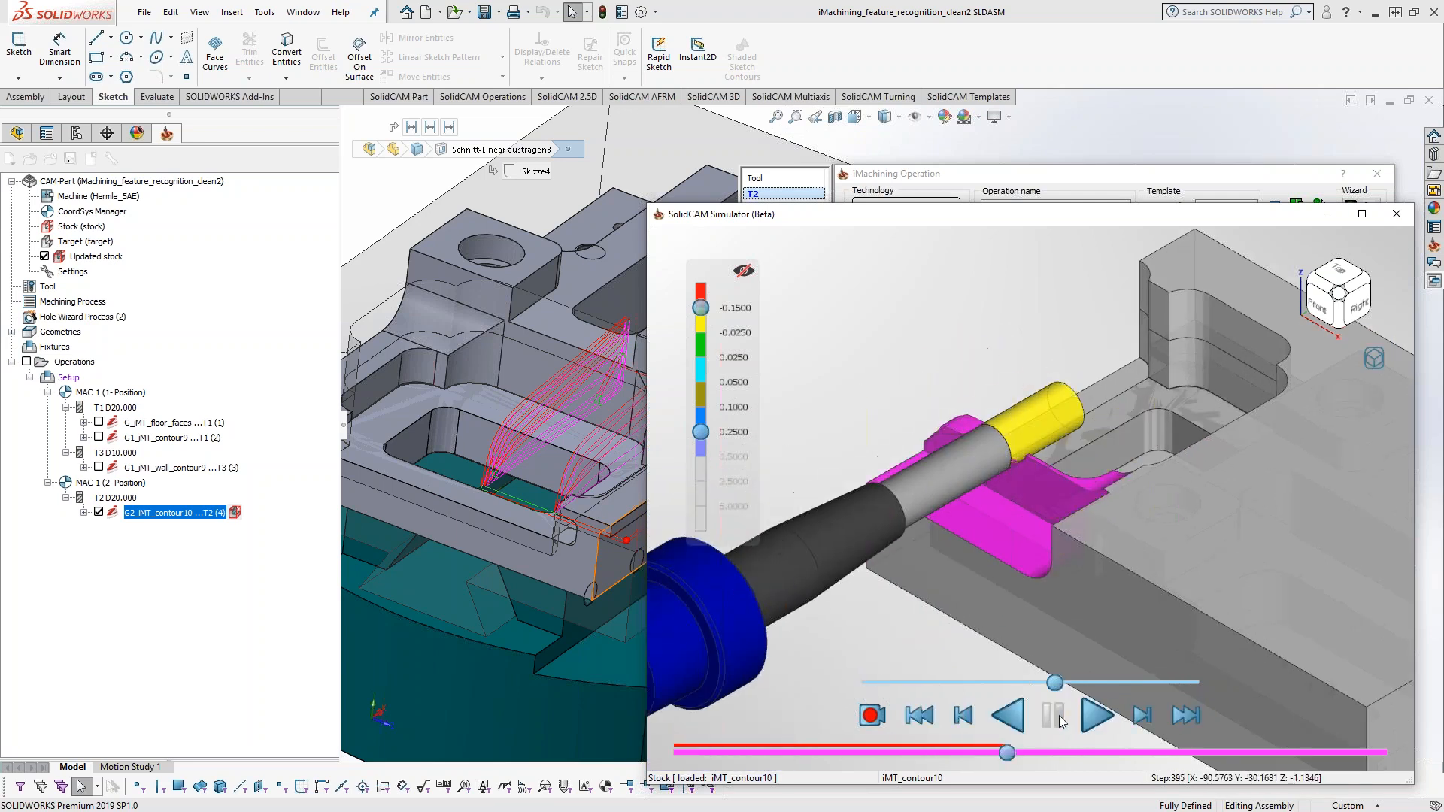
- Inspect the partly machined corner from other angles, continue the simulation to a later cut, and rewind it to the start
middle_click_drag(1022, 494, 905, 378)
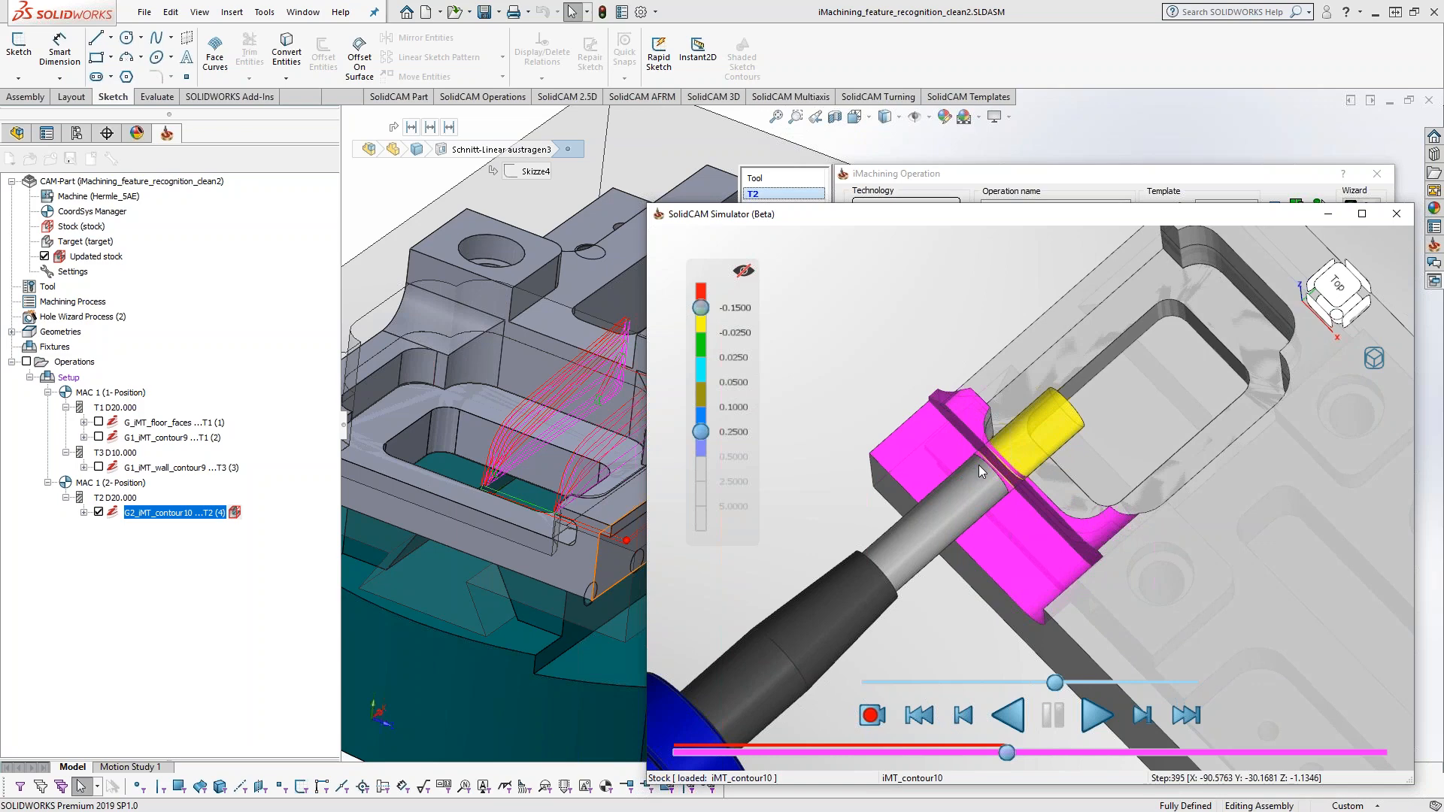
mouse_move(1003, 474)
middle_mouse_down()
mouse_move(1028, 472)
mouse_move(1009, 454)
middle_mouse_up()
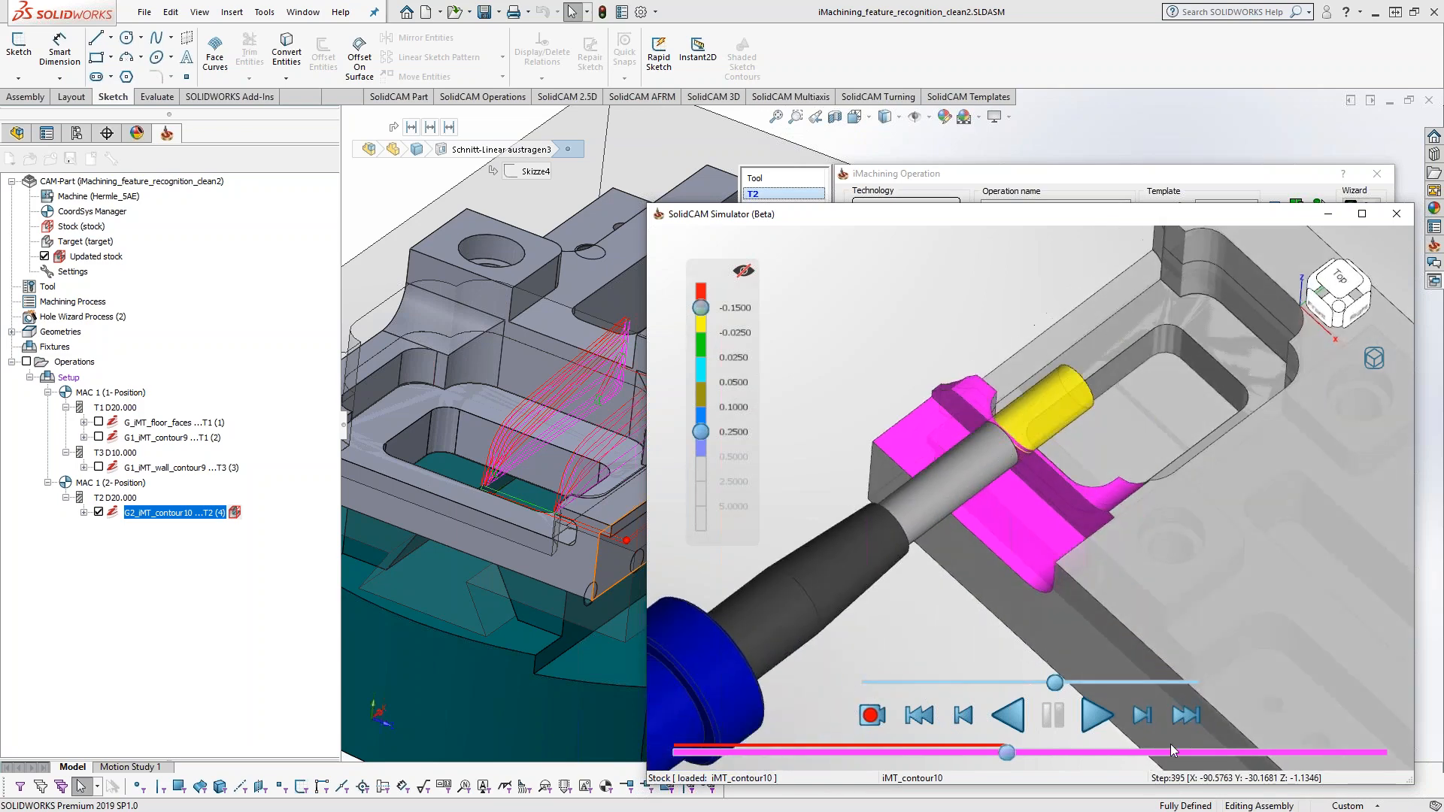
left_click(1092, 721)
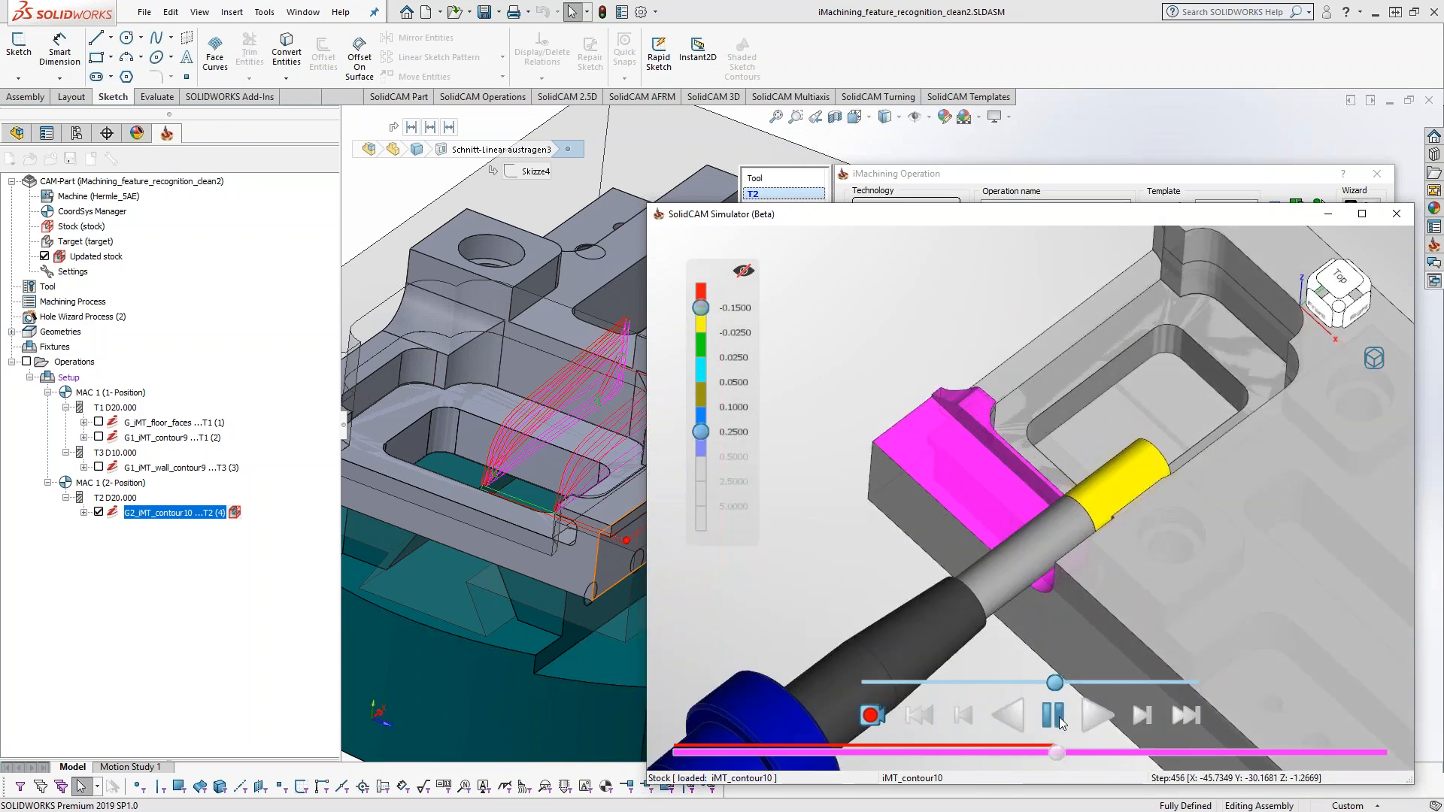
left_click(1059, 717)
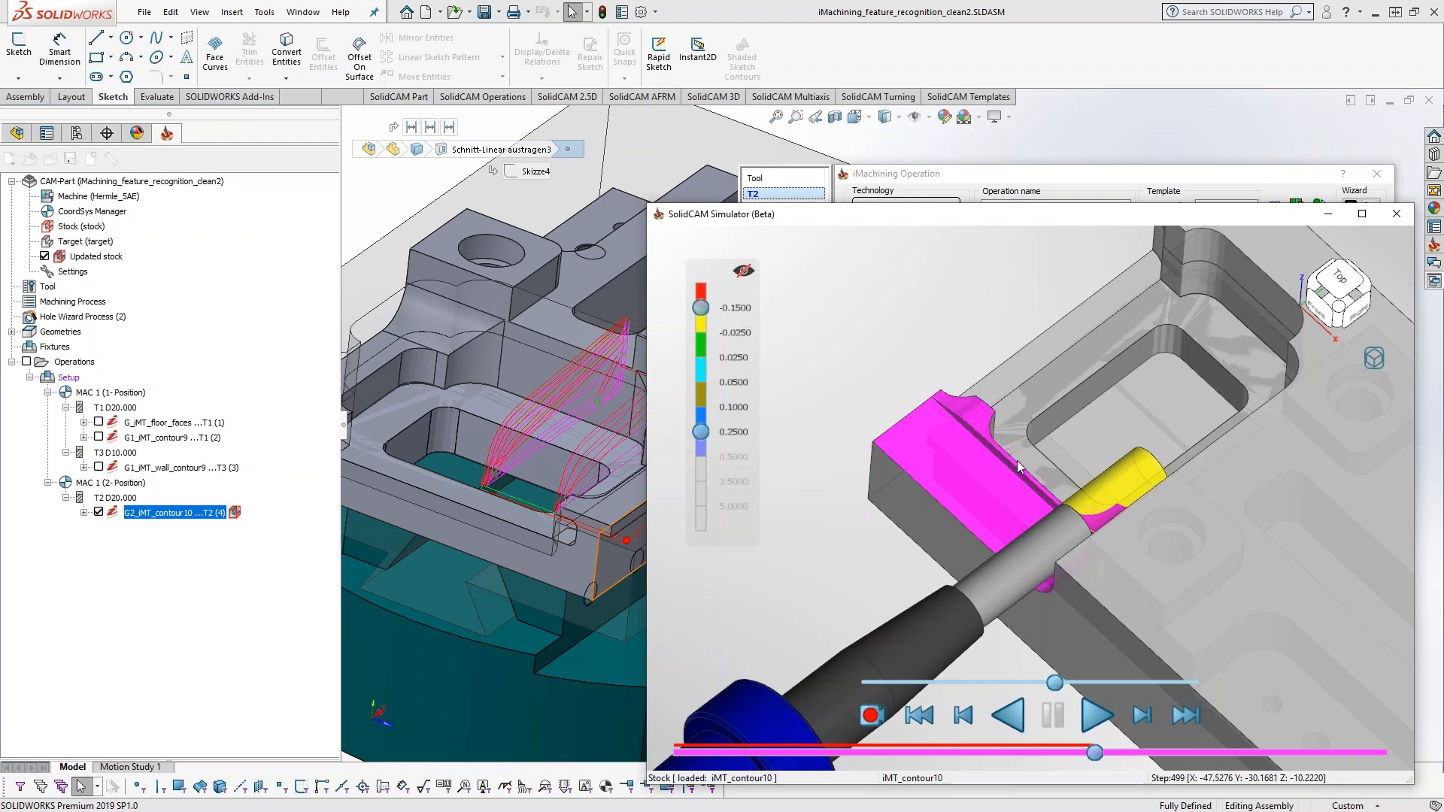
middle_click_drag(1019, 440, 1055, 463)
left_click_drag(1092, 754, 666, 756)
mouse_move(1023, 469)
middle_mouse_down()
mouse_move(1013, 522)
mouse_move(1023, 462)
middle_mouse_up()
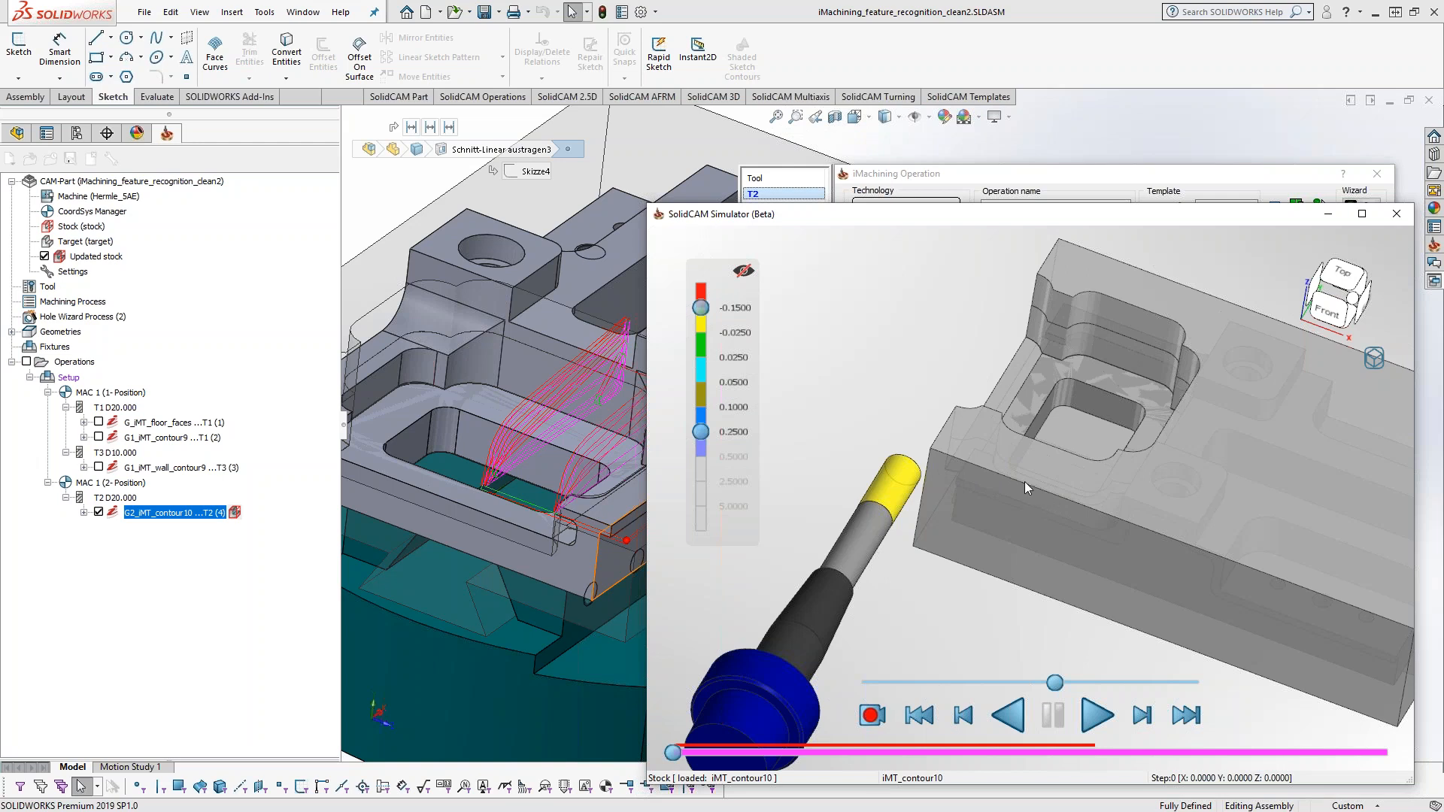
- Close the simulator and the T2 contour operation, hide its toolpath, and switch the view to MAC 1 (1- Position)
left_click(1397, 213)
left_click(1375, 179)
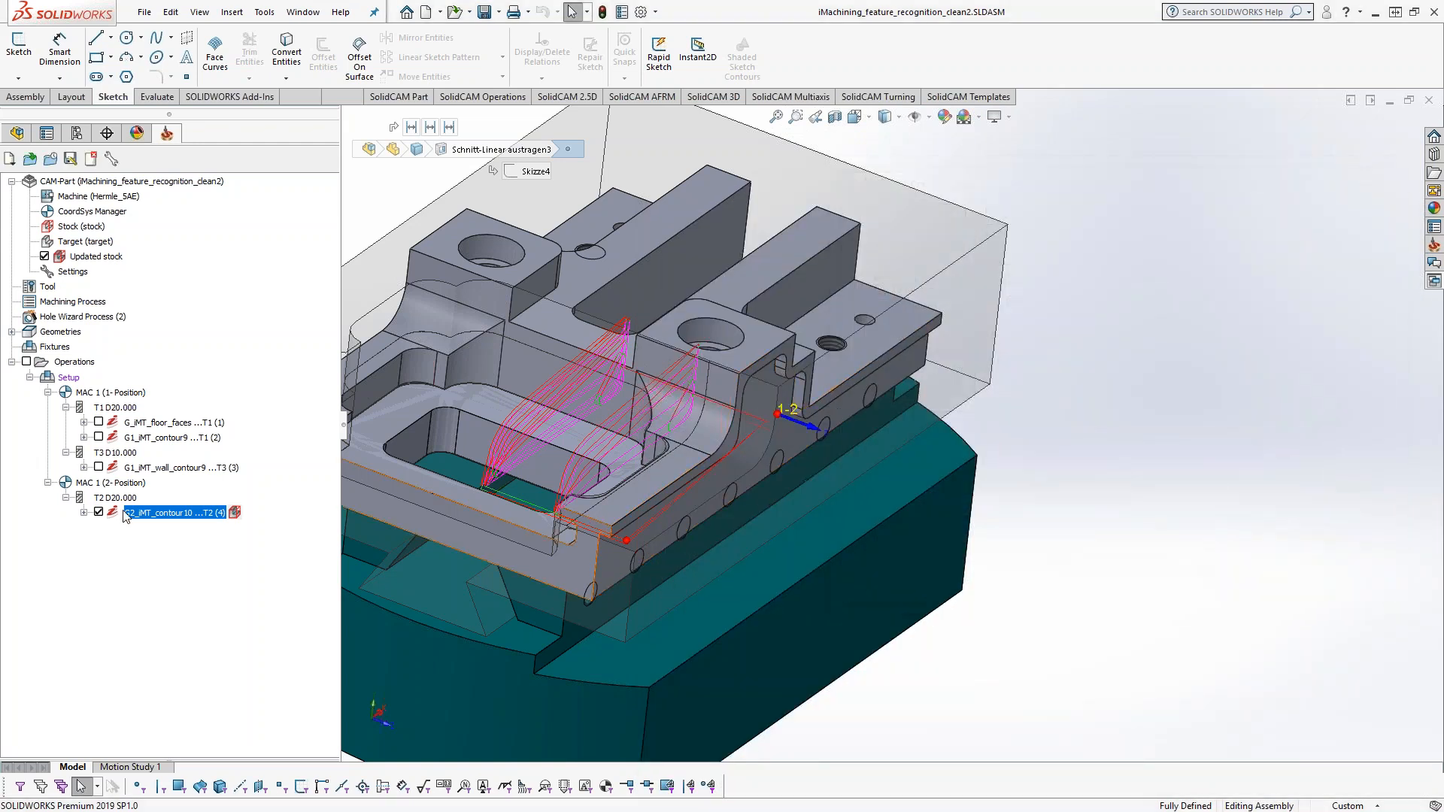
left_click(97, 513)
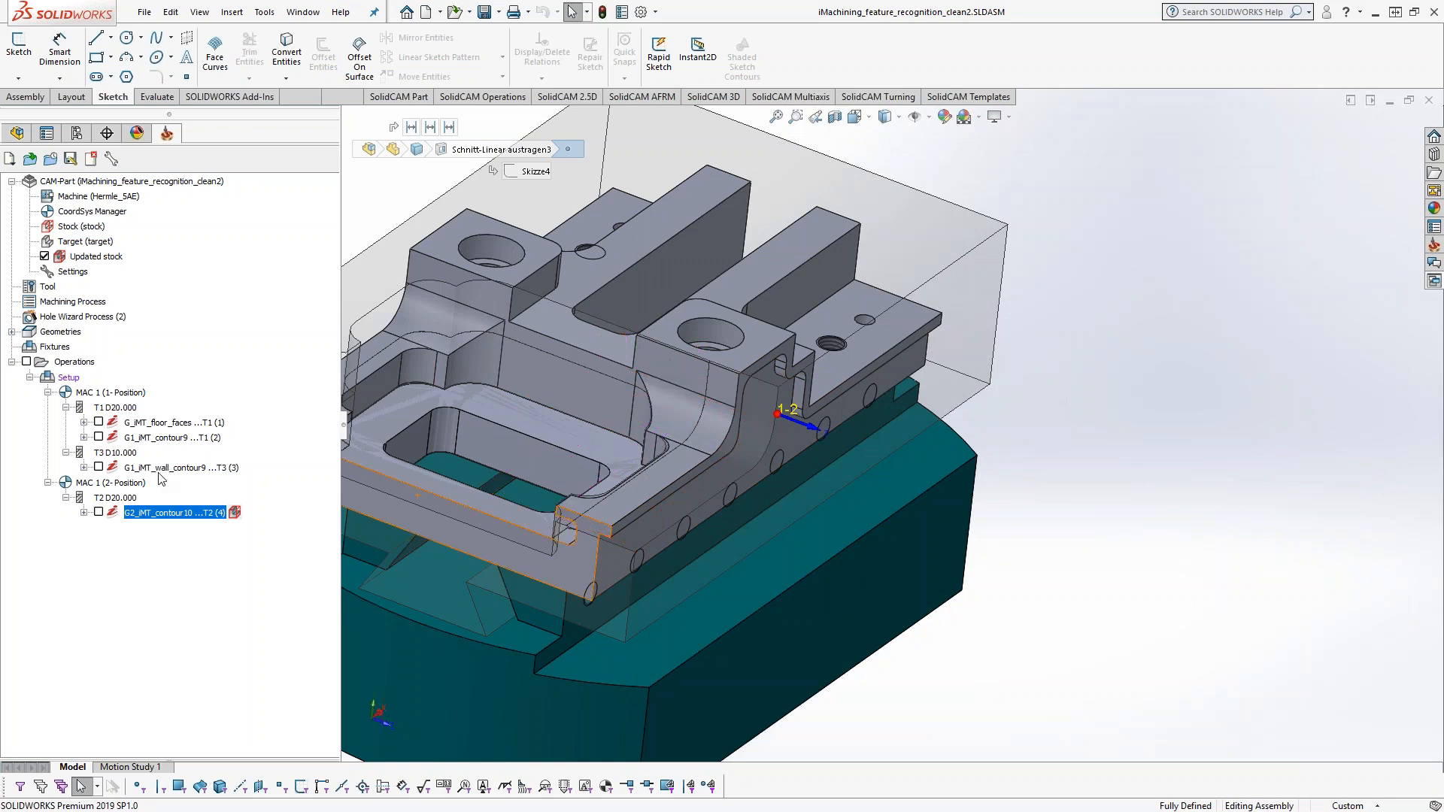
left_click(126, 393)
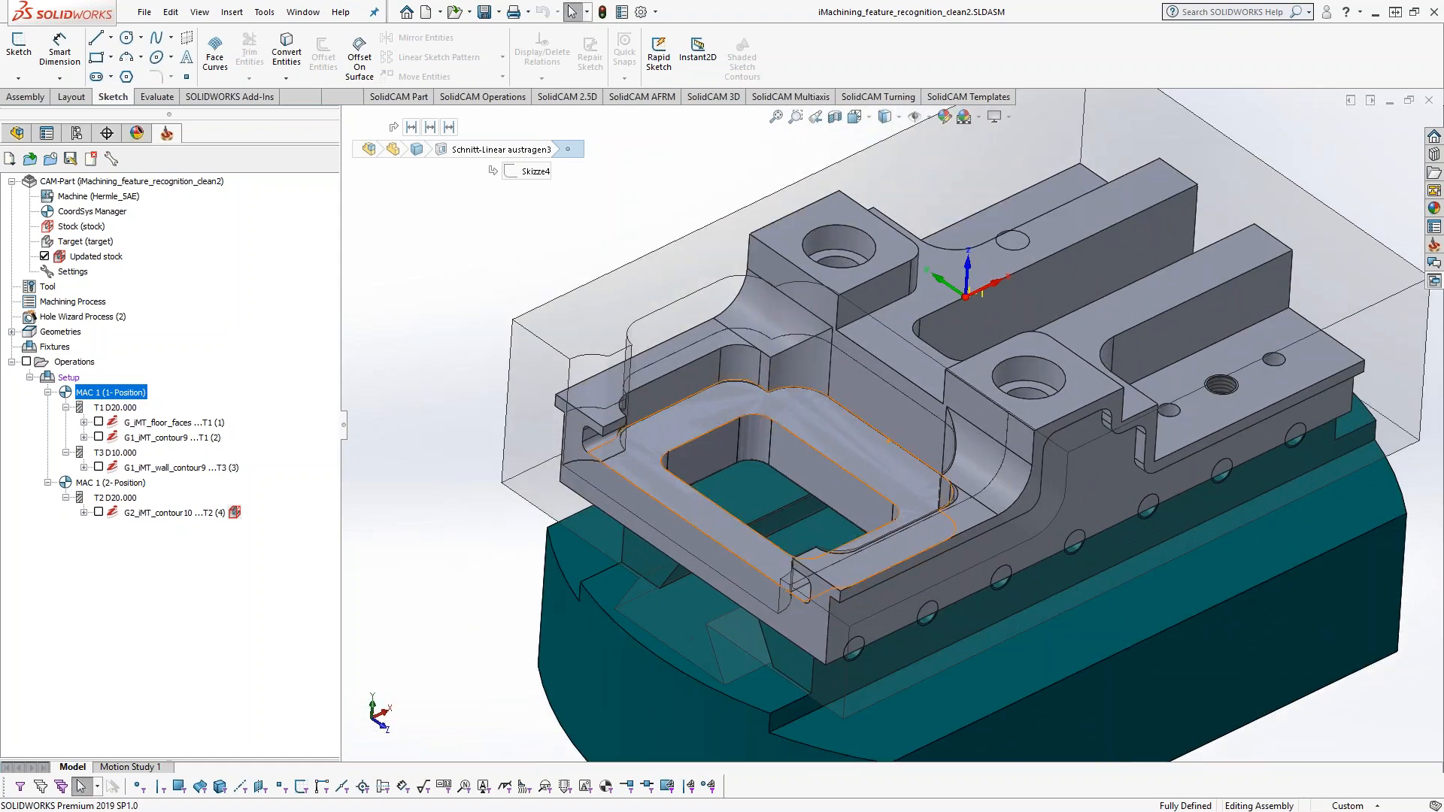
- Add a 2D iMachining operation after the T3 wall contour operation, using the two raised ledge faces beside the rectangular pocket as geometry
left_click(841, 570)
left_click(601, 390, "ctrl")
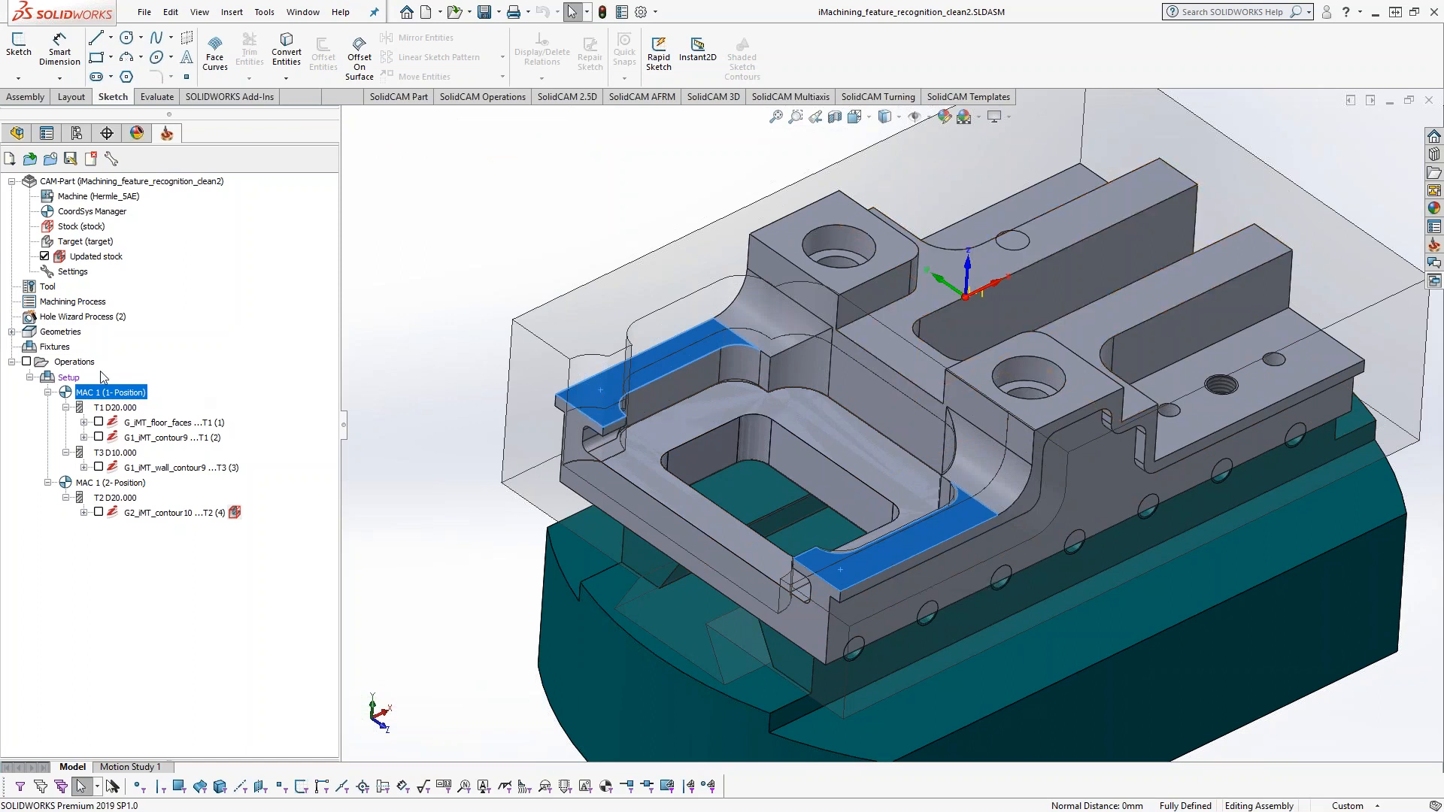
right_click(162, 469)
mouse_move(361, 356)
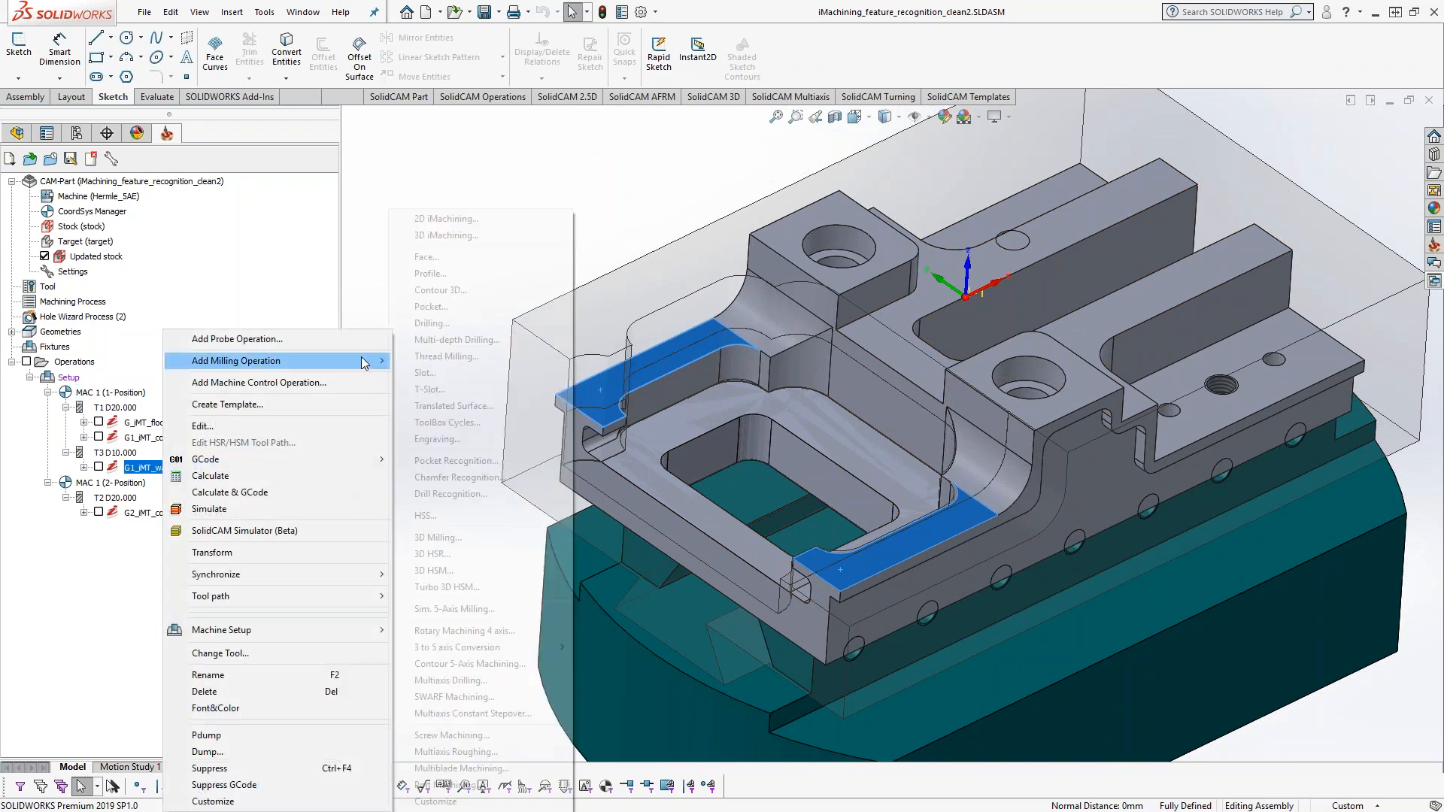
left_click(486, 219)
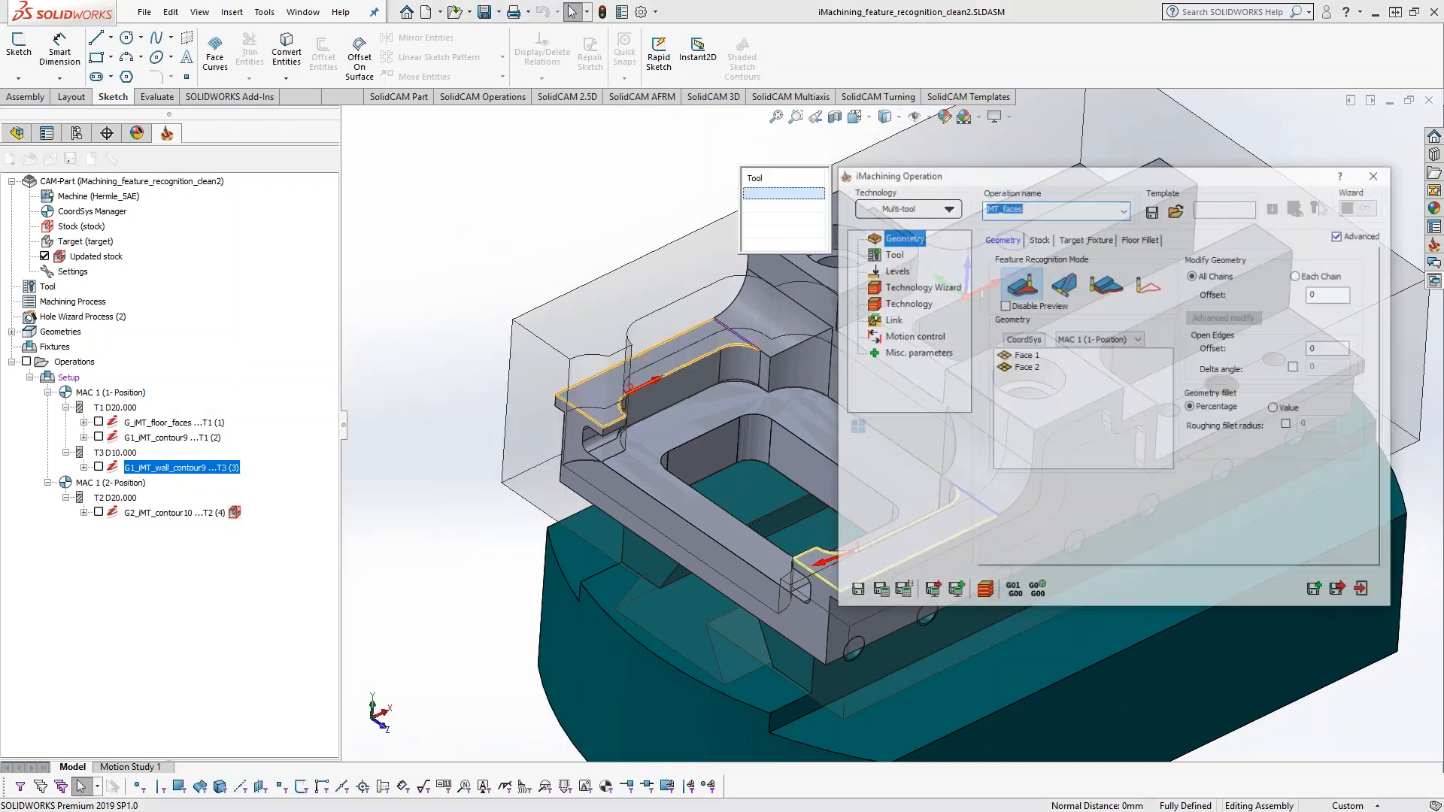
- Assign the 20 mm tool 1 to the faces operation, save and calculate it, and inspect the toolpath over both ledges
left_click(893, 254)
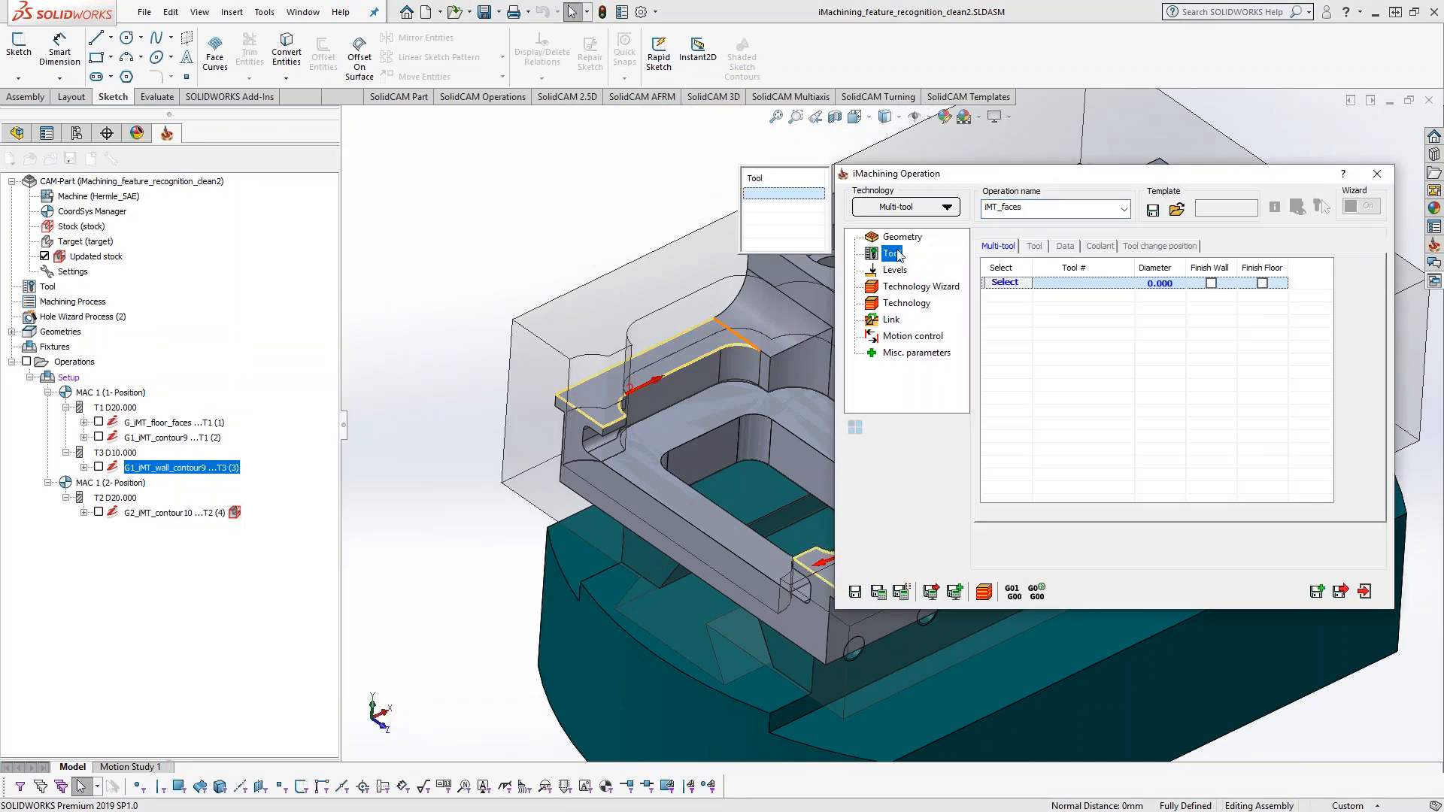
left_click(1006, 283)
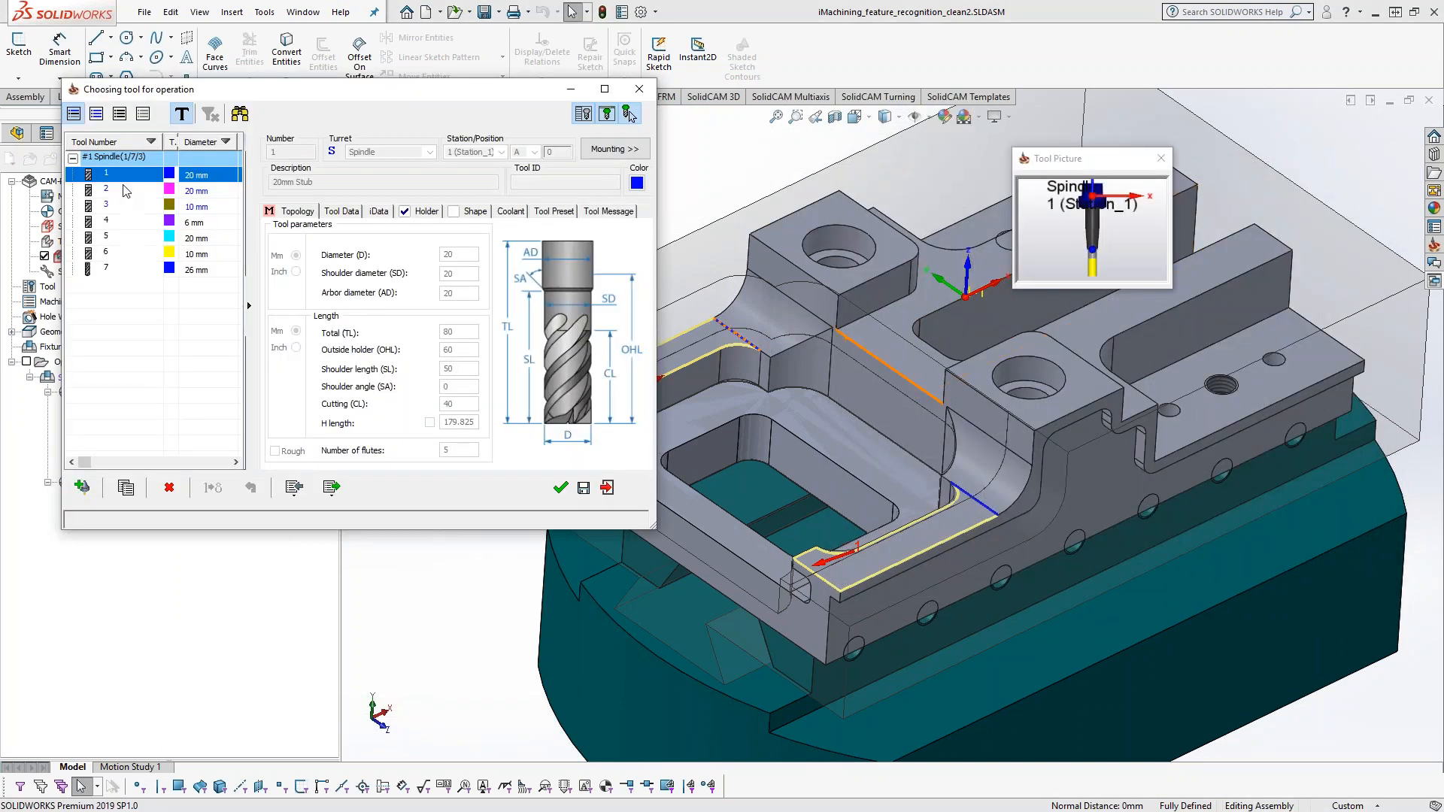
double_click(122, 179)
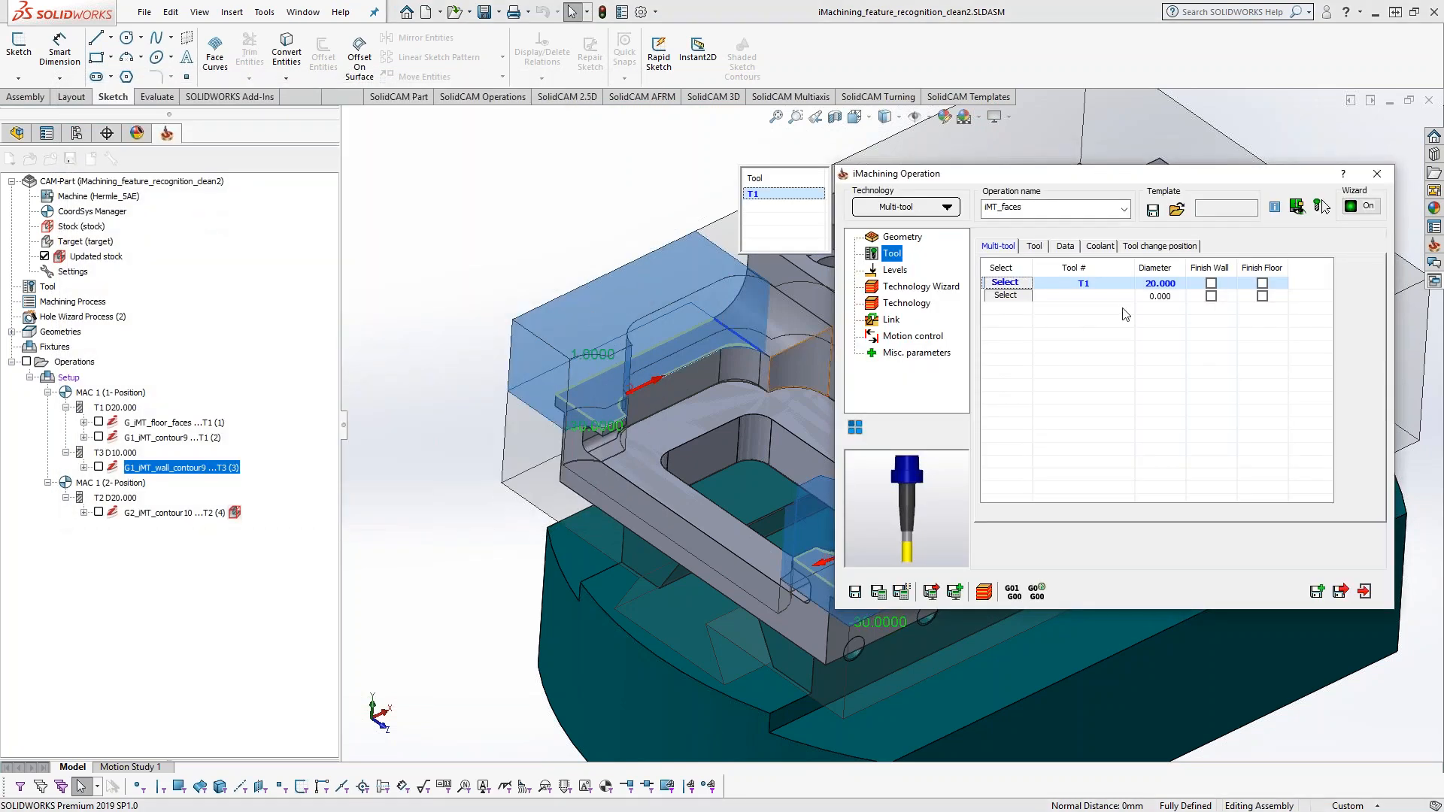
left_click(880, 594)
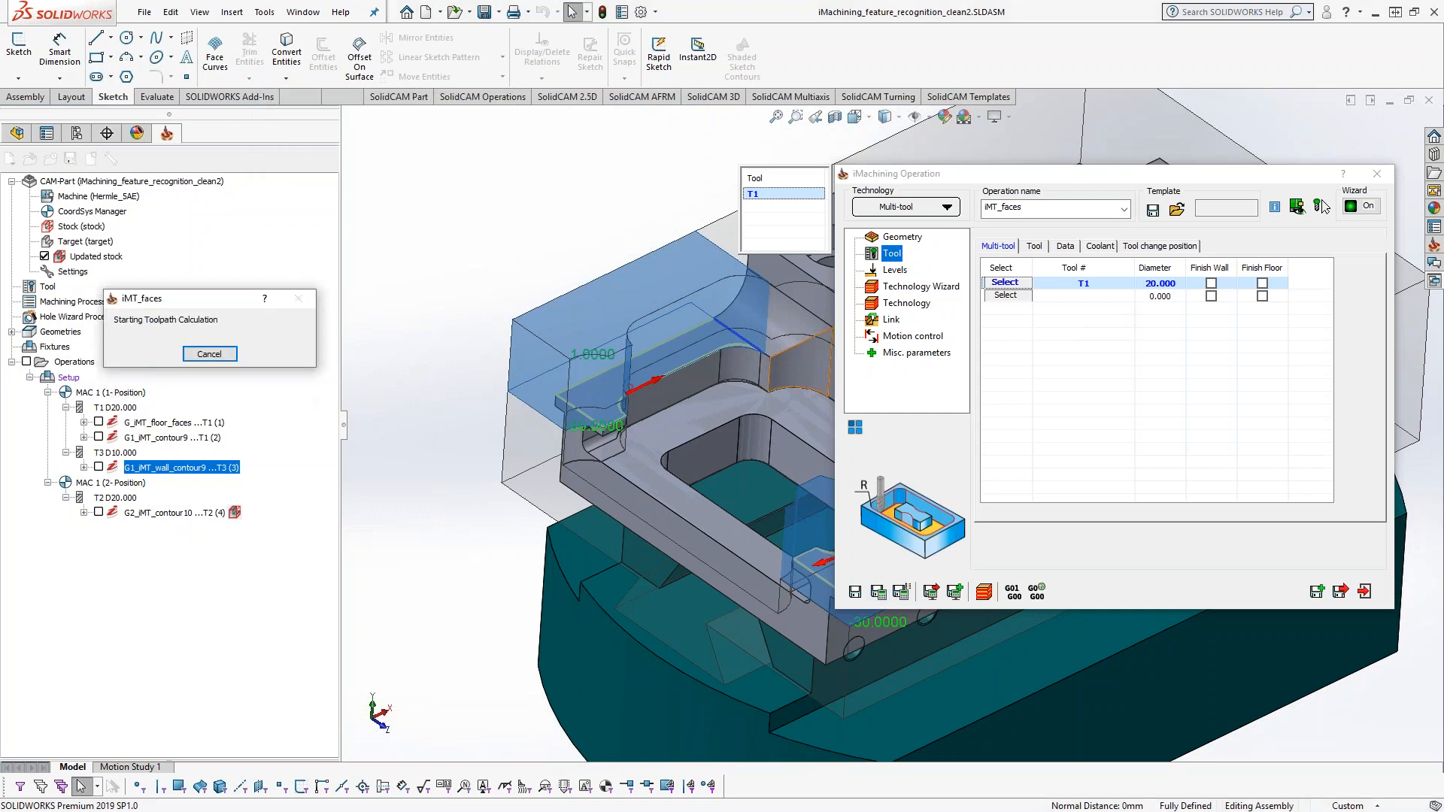
middle_click_drag(655, 411, 482, 385, "ctrl")
mouse_move(674, 522)
middle_mouse_down()
mouse_move(645, 468)
mouse_move(675, 529)
middle_mouse_up()
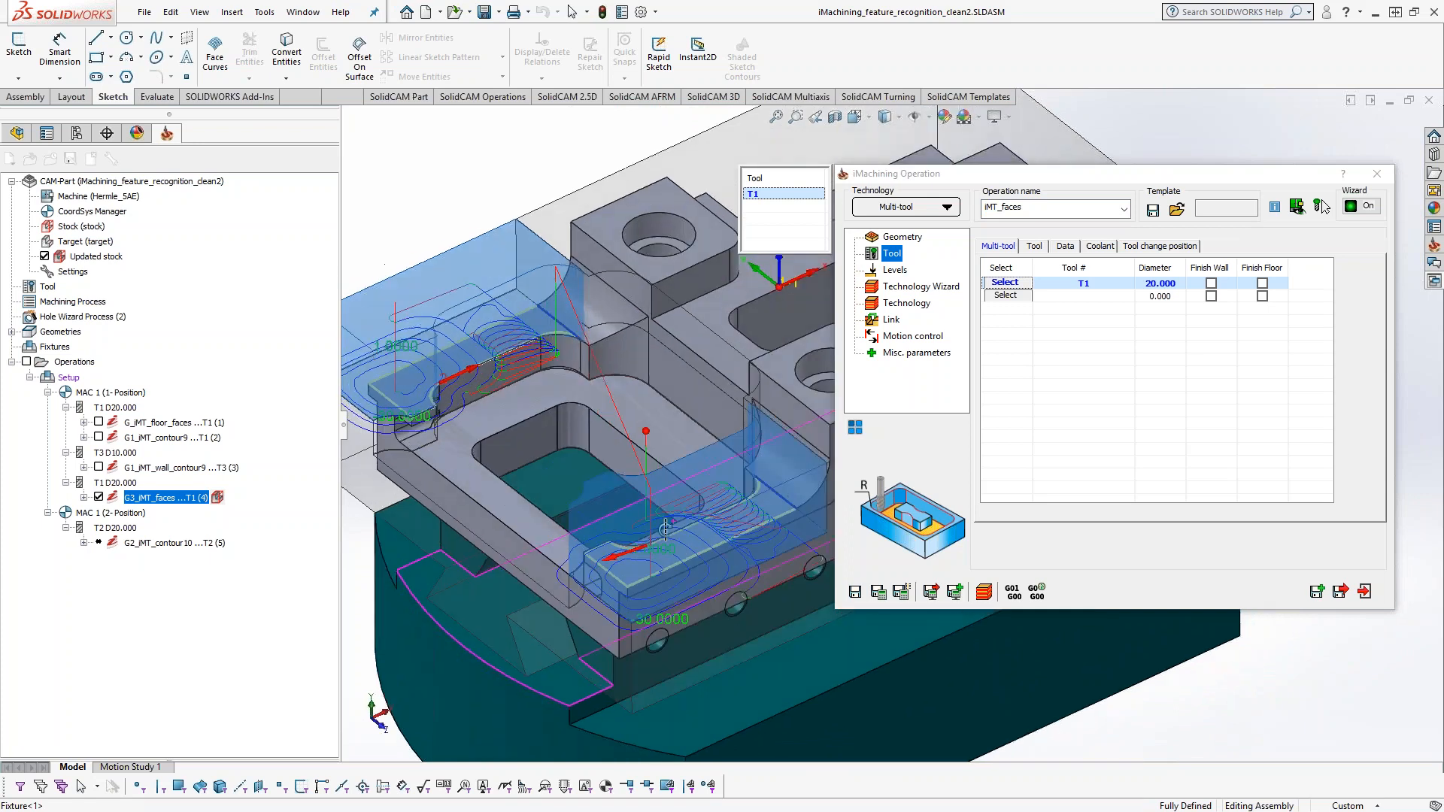
- Close the iMT_faces operation, open iMT_contour10 for editing, and save and calculate its toolpath
left_click(1365, 595)
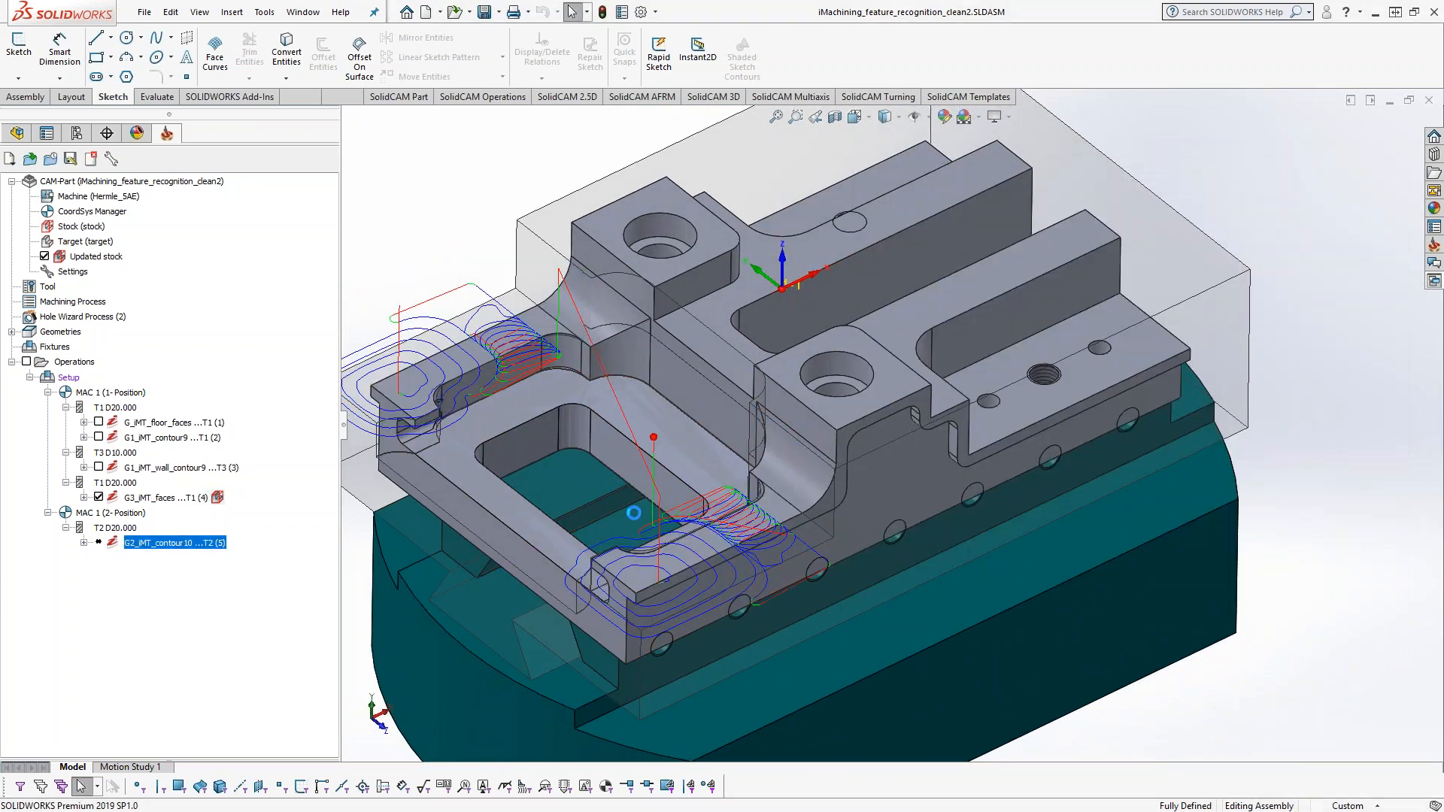
double_click(175, 543)
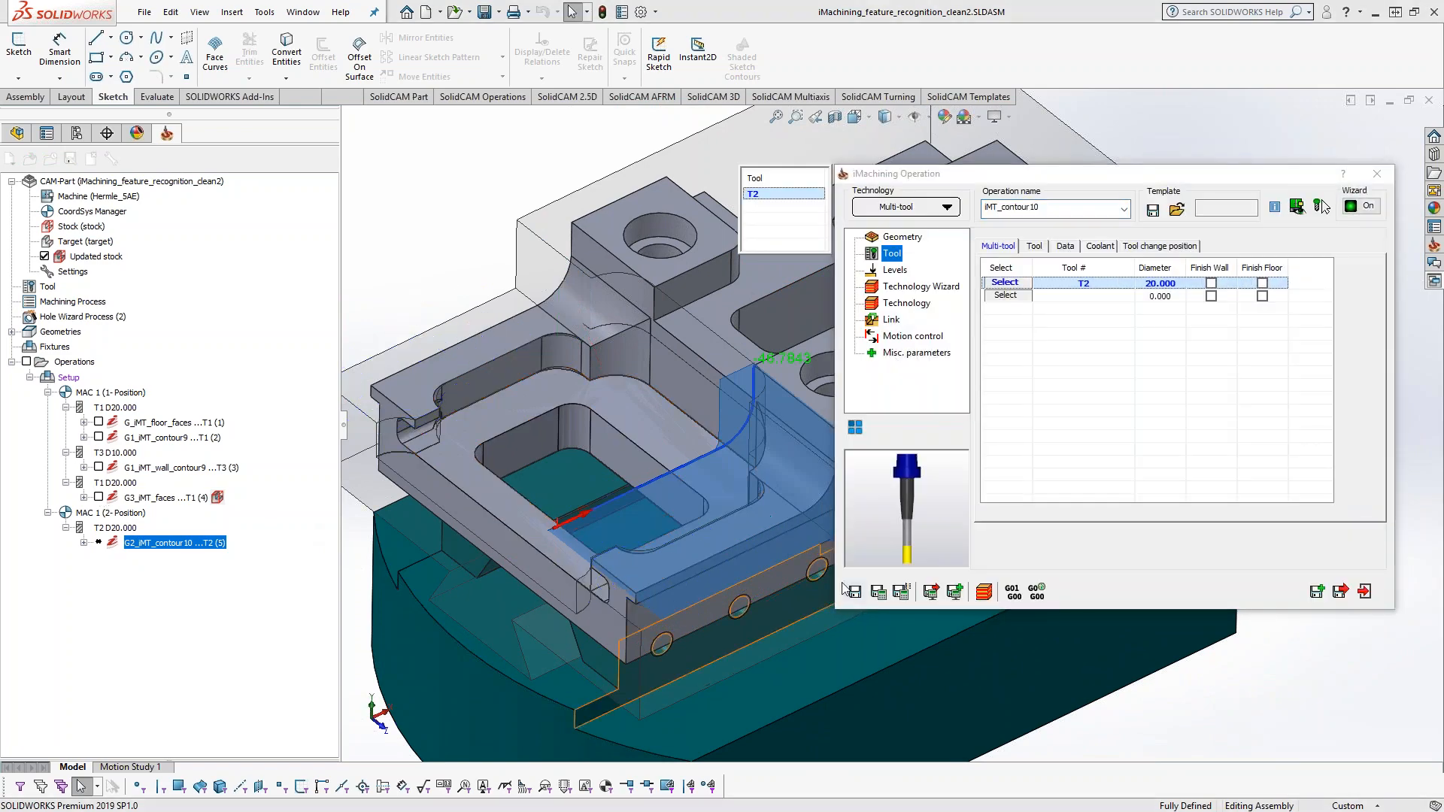
middle_click_drag(769, 588, 725, 533)
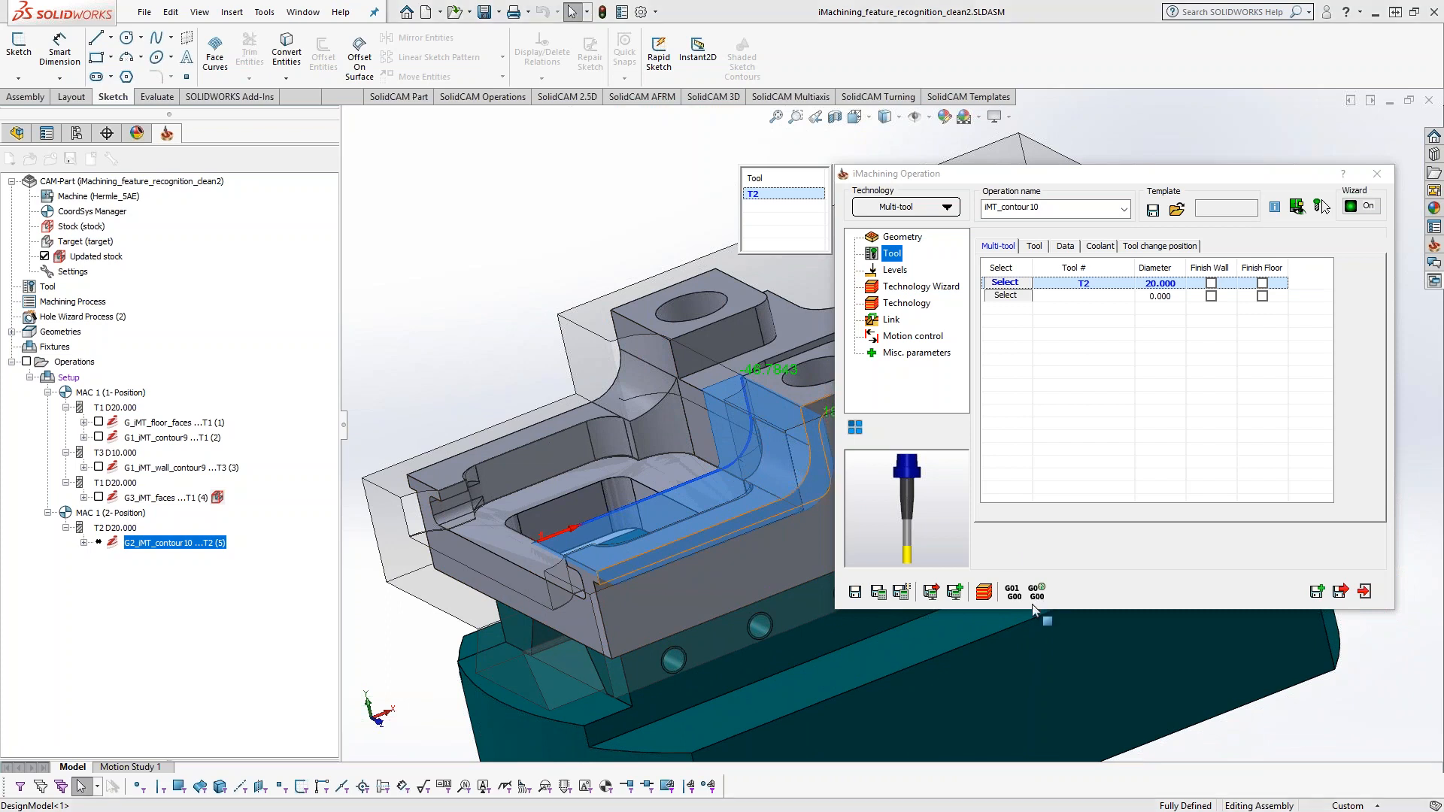
left_click(879, 593)
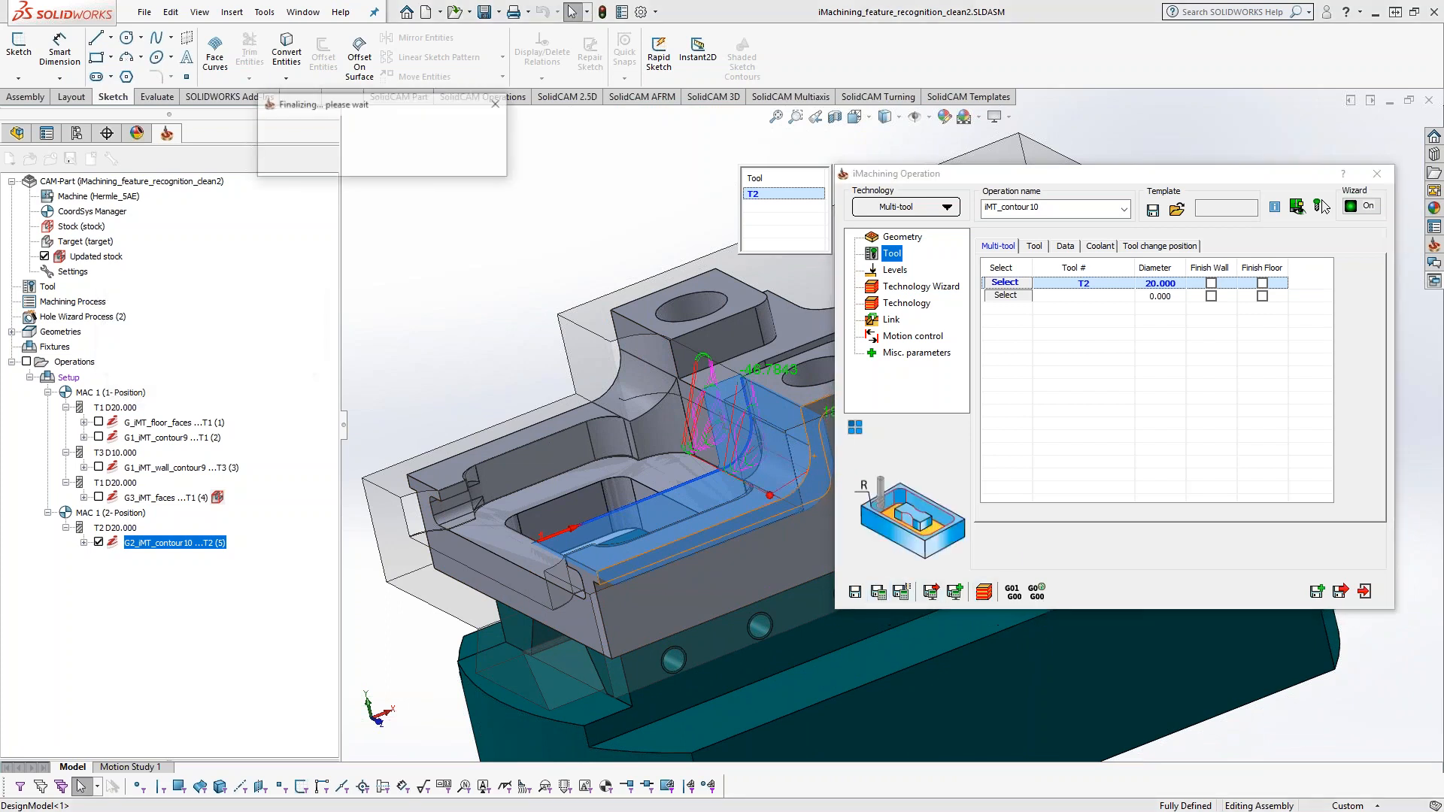
- Simulate the iMT_contour10 operation in the SolidCAM Simulator, examine the undercut fillet region, and close the simulator
left_click(987, 592)
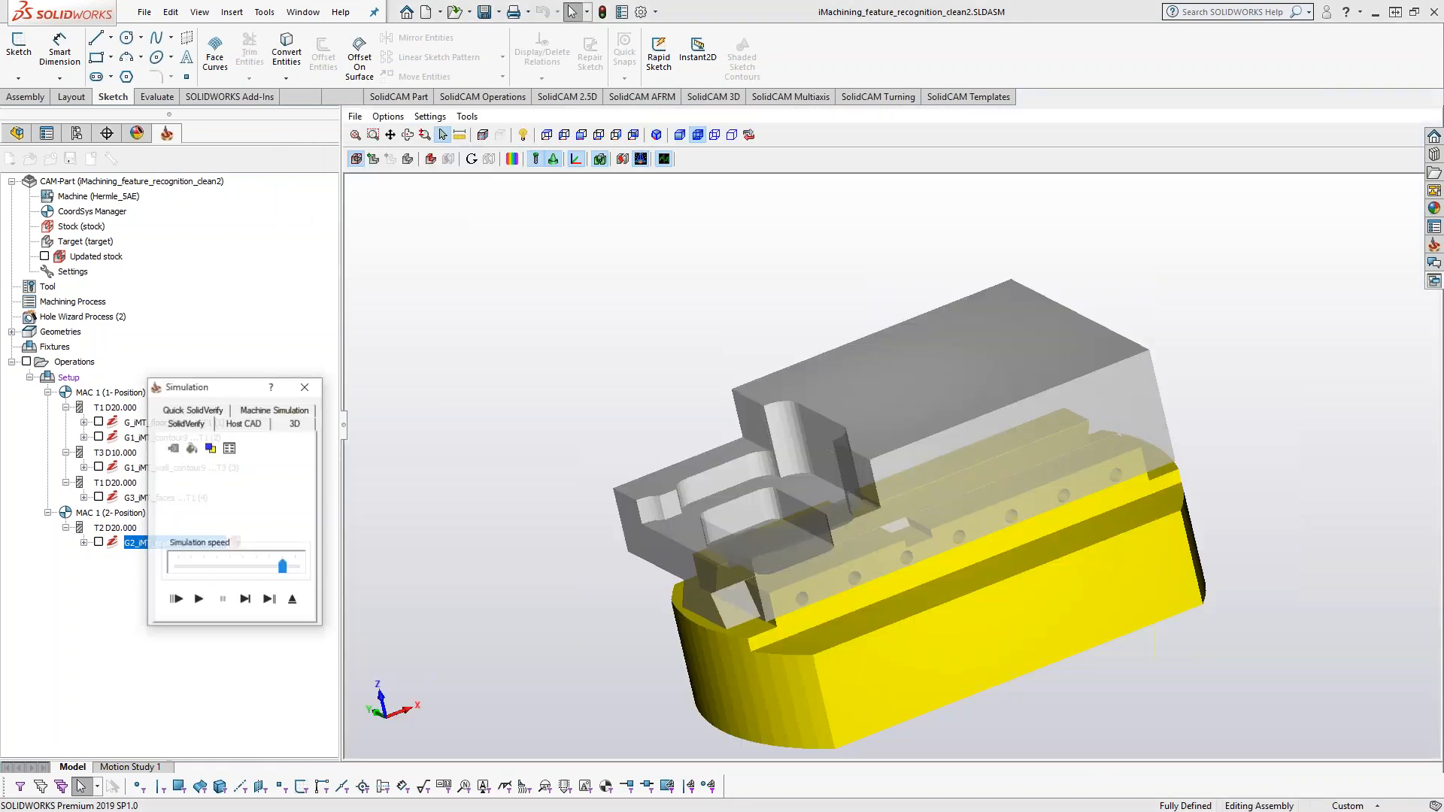
left_click(294, 600)
left_click(986, 593)
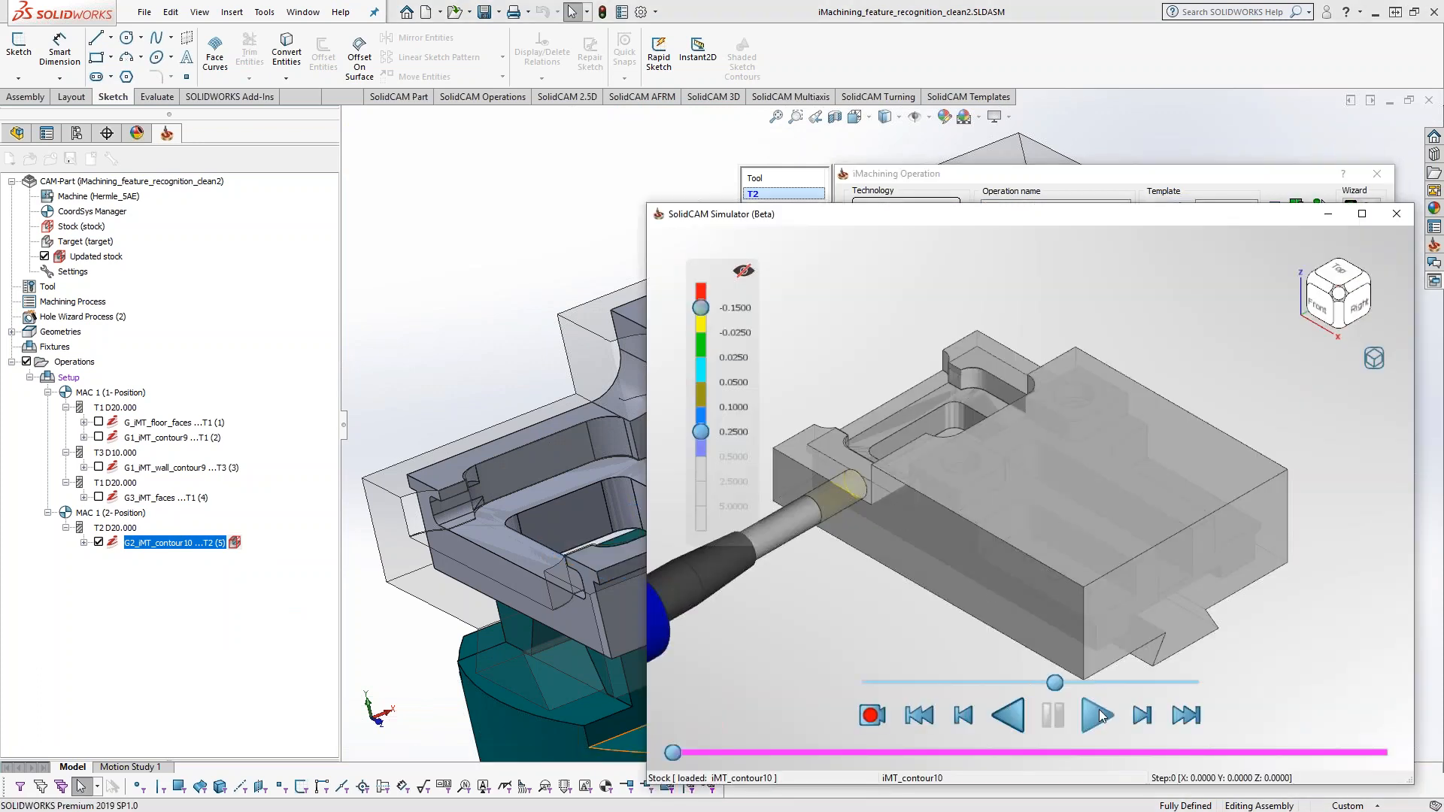
left_click(1097, 714)
scroll(847, 473, "up", 5)
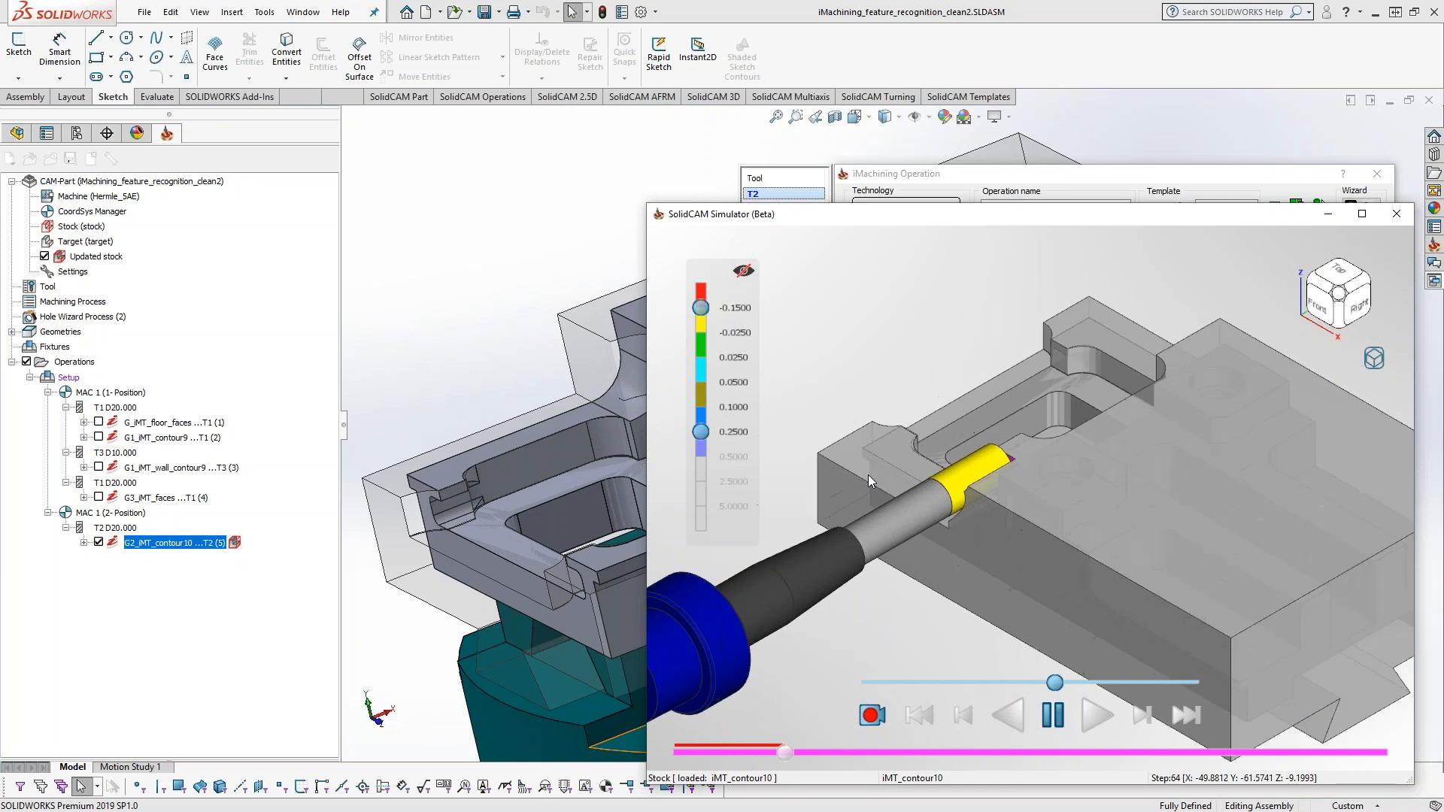
scroll(868, 475, "up", 2)
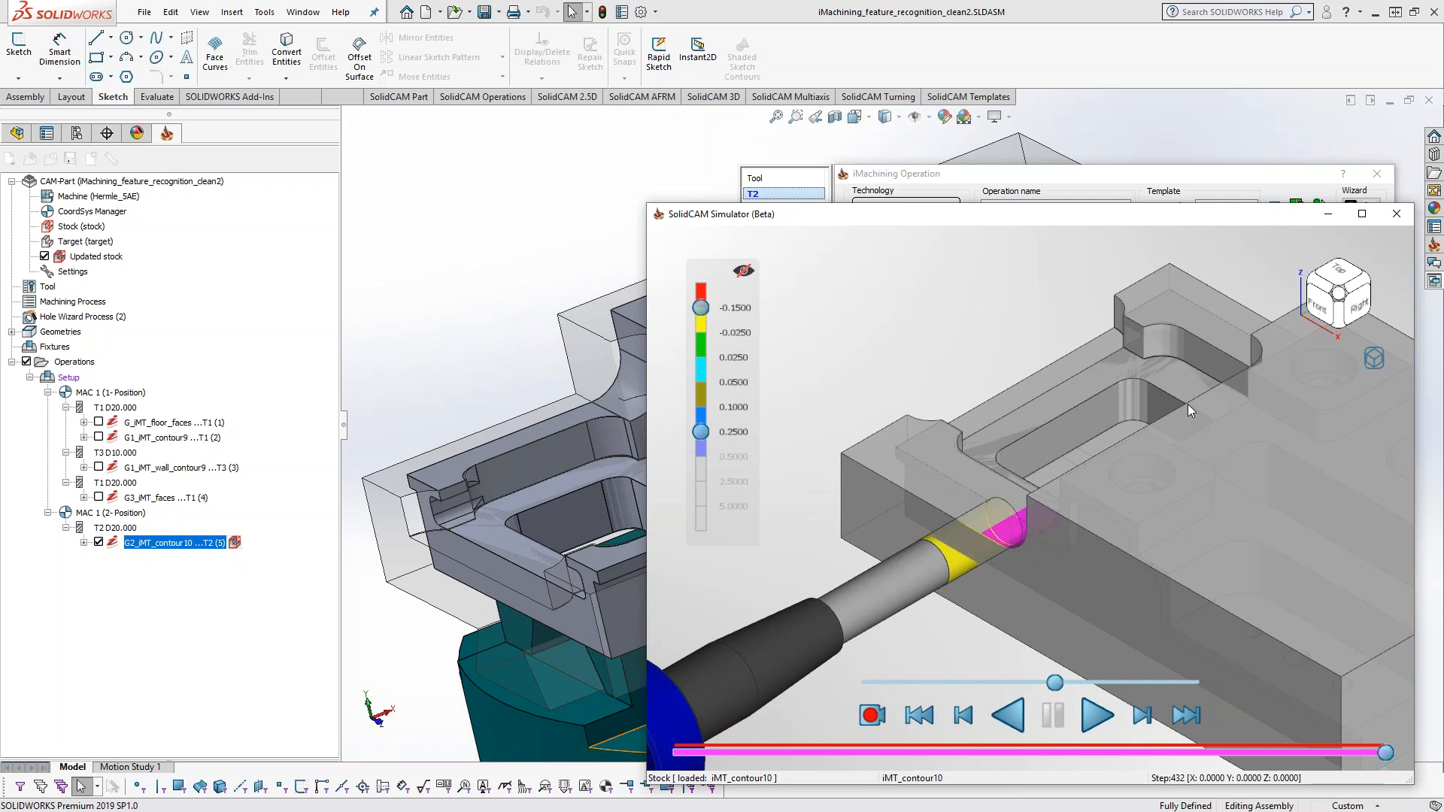
left_click(1397, 214)
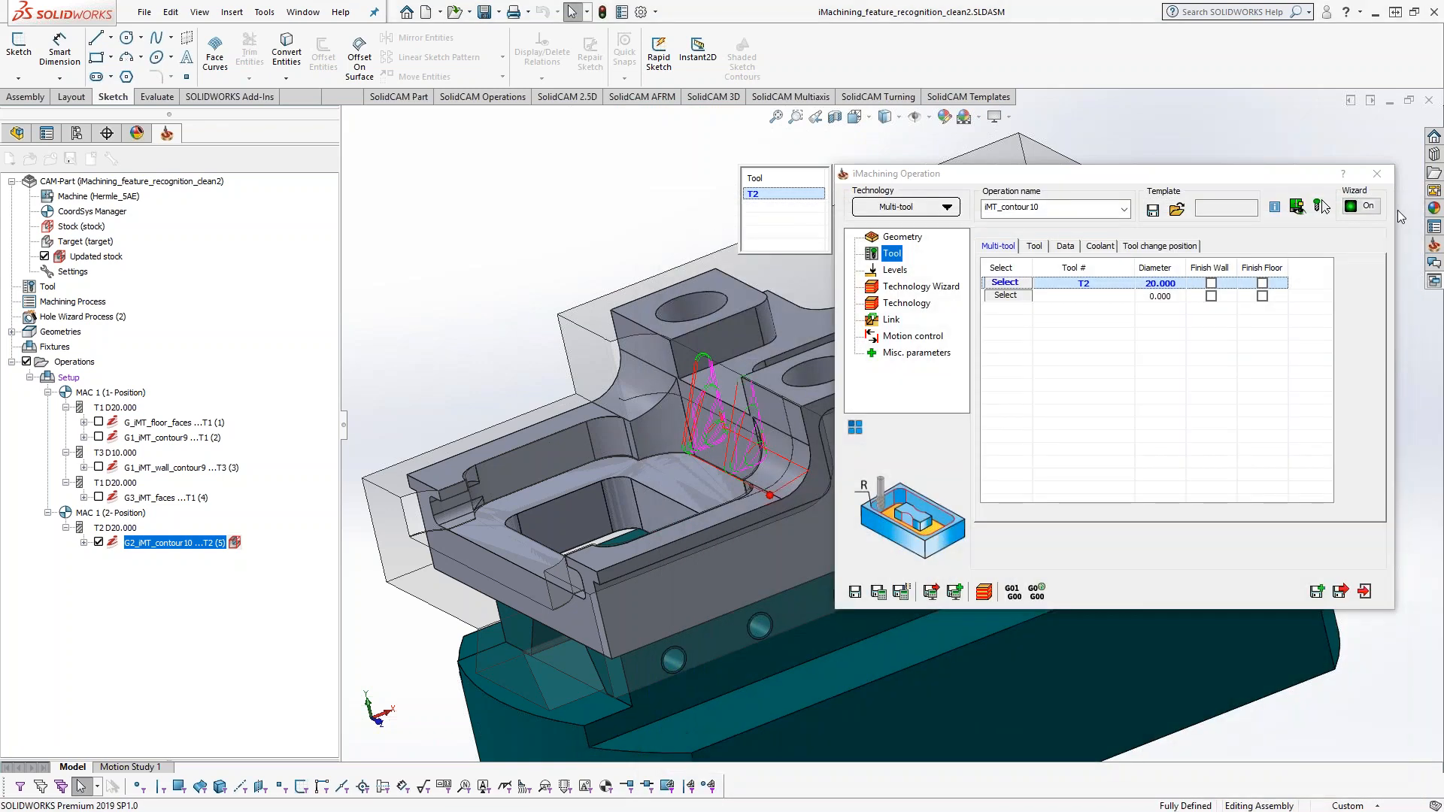
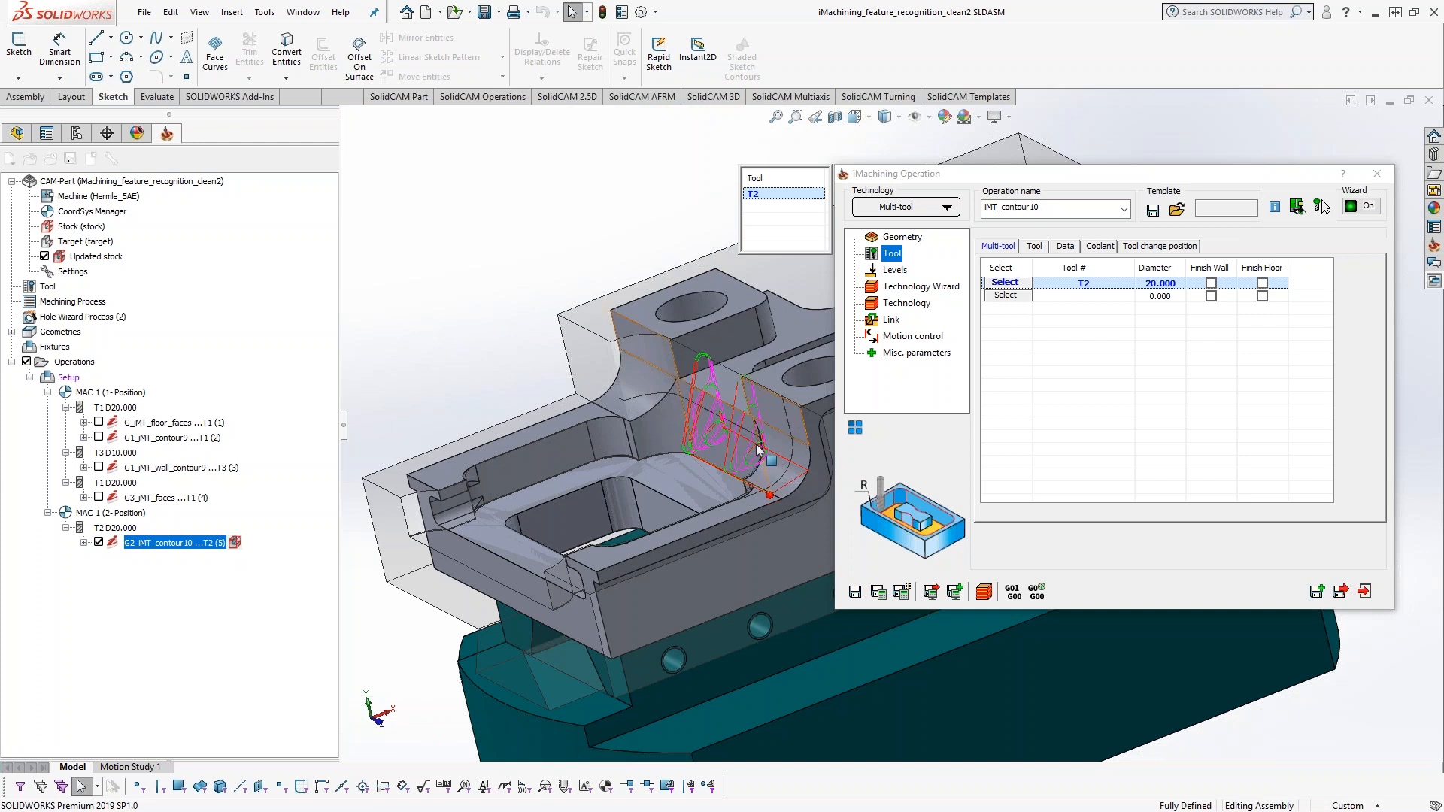
- Save and copy the iMT_contour10 operation, and set the copy's coordinate system to MAC 1 (3- Position)
middle_click_drag(759, 450, 570, 354)
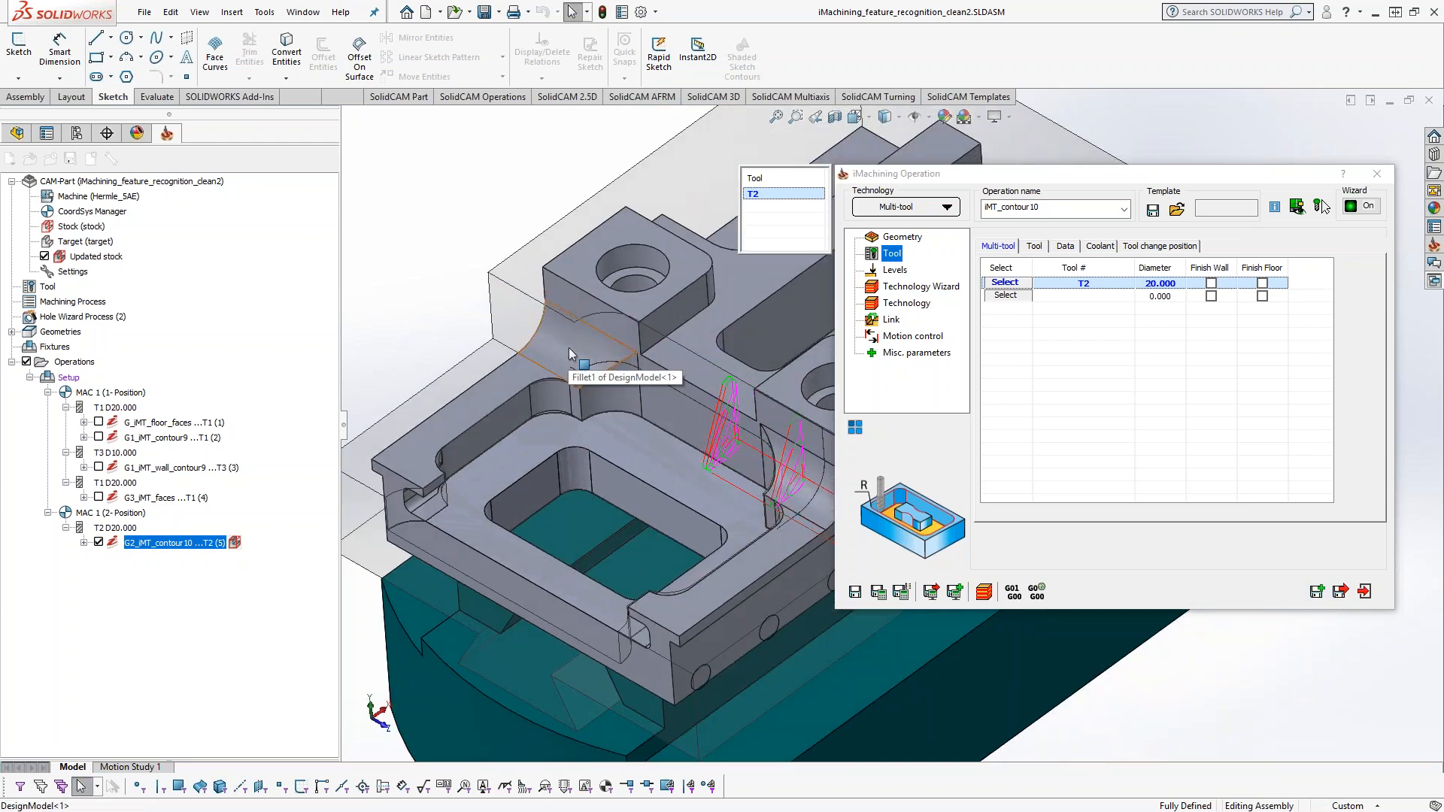
left_click(1316, 593)
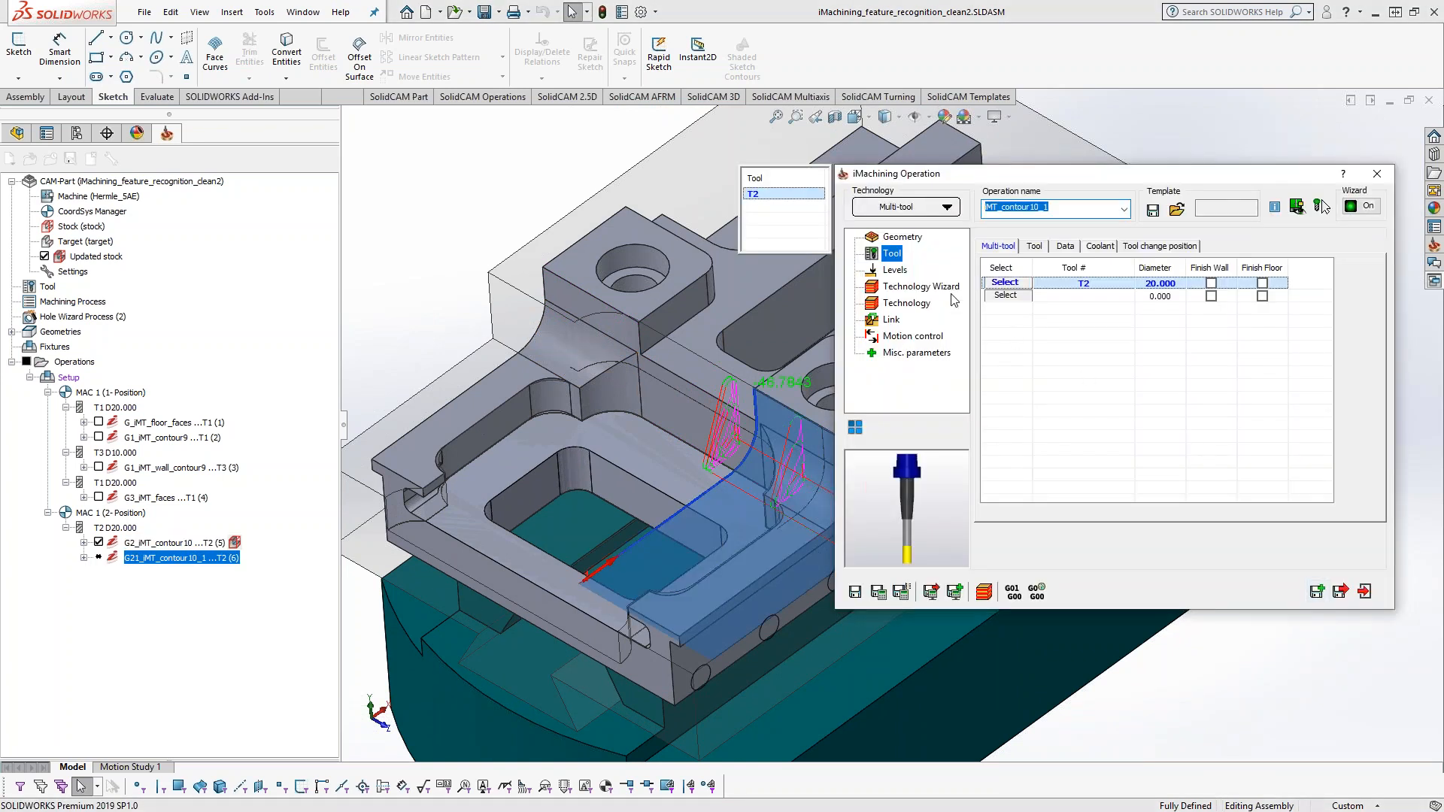
left_click(1138, 339)
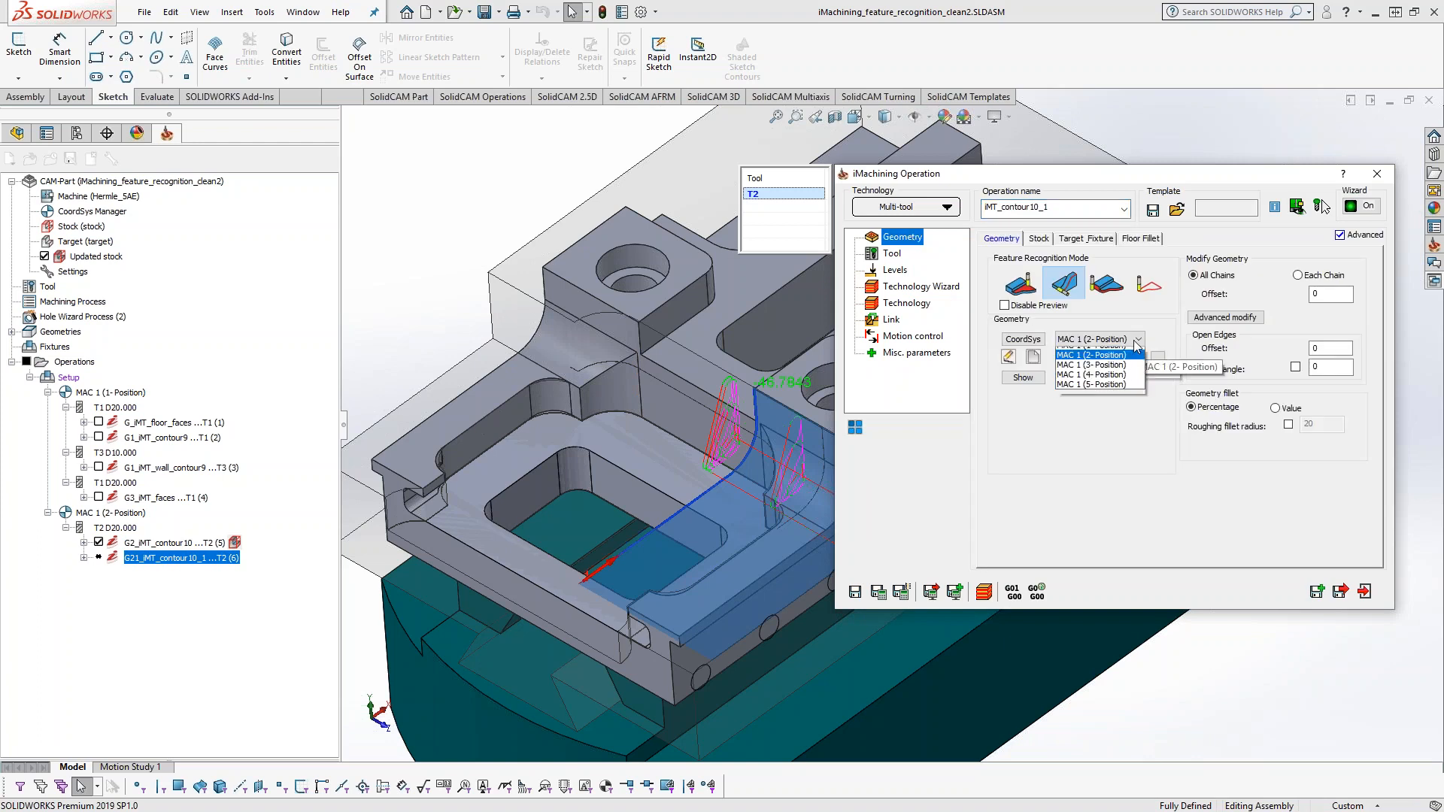
left_click(1125, 372)
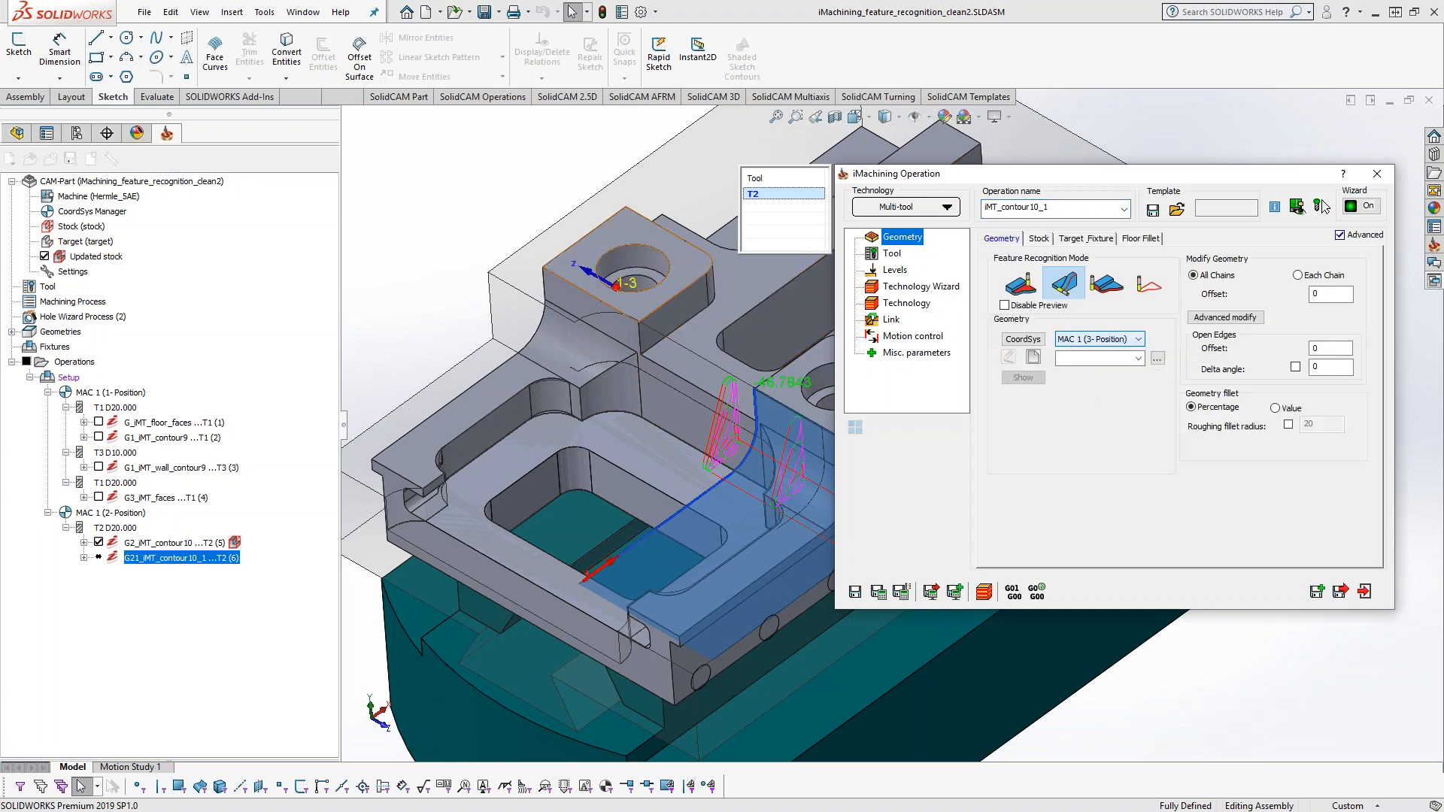
- Define a new geometry chain along the part's side profile, from the vertical wall edge through the fillet and along the straight ledge
left_click(1035, 358)
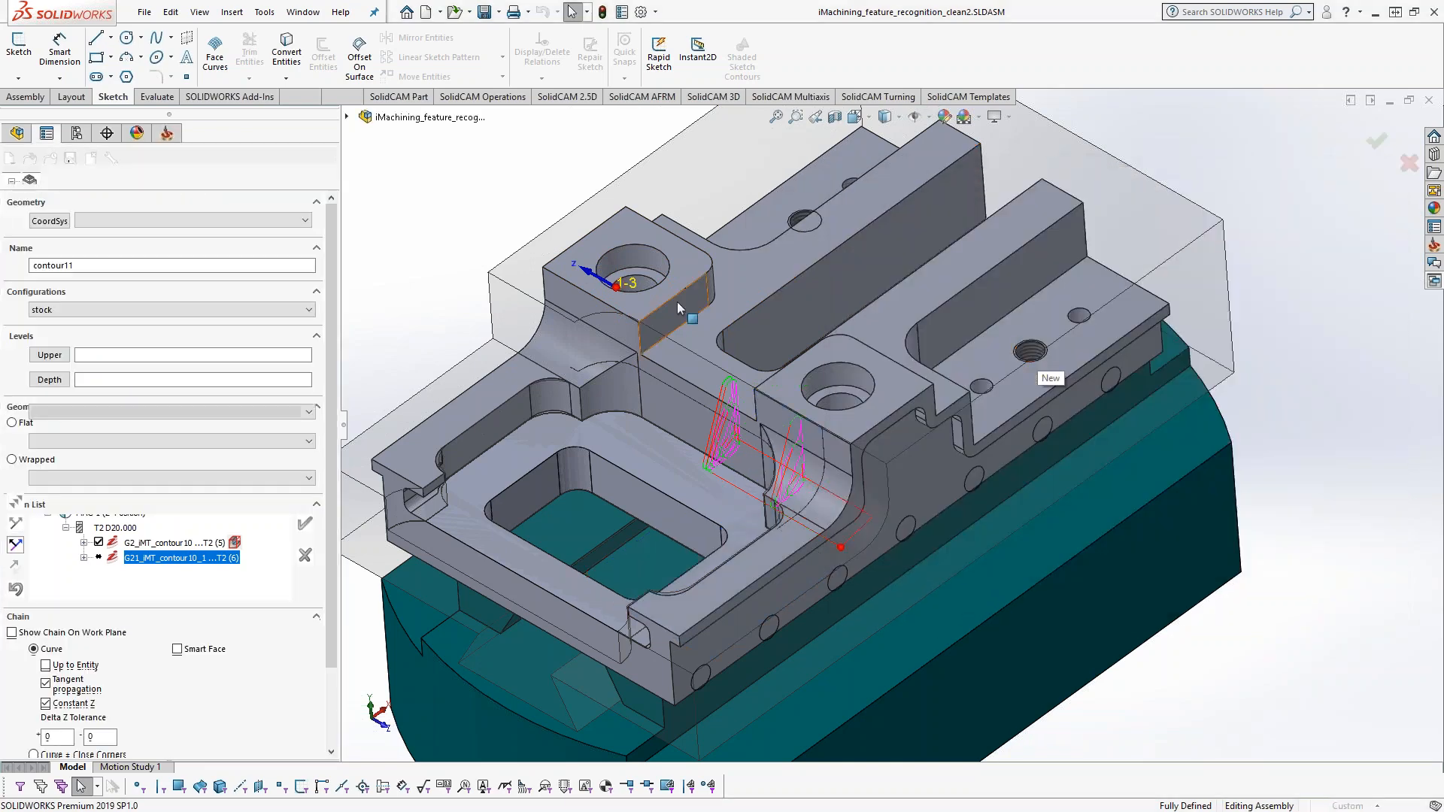
middle_click_drag(575, 398, 508, 320)
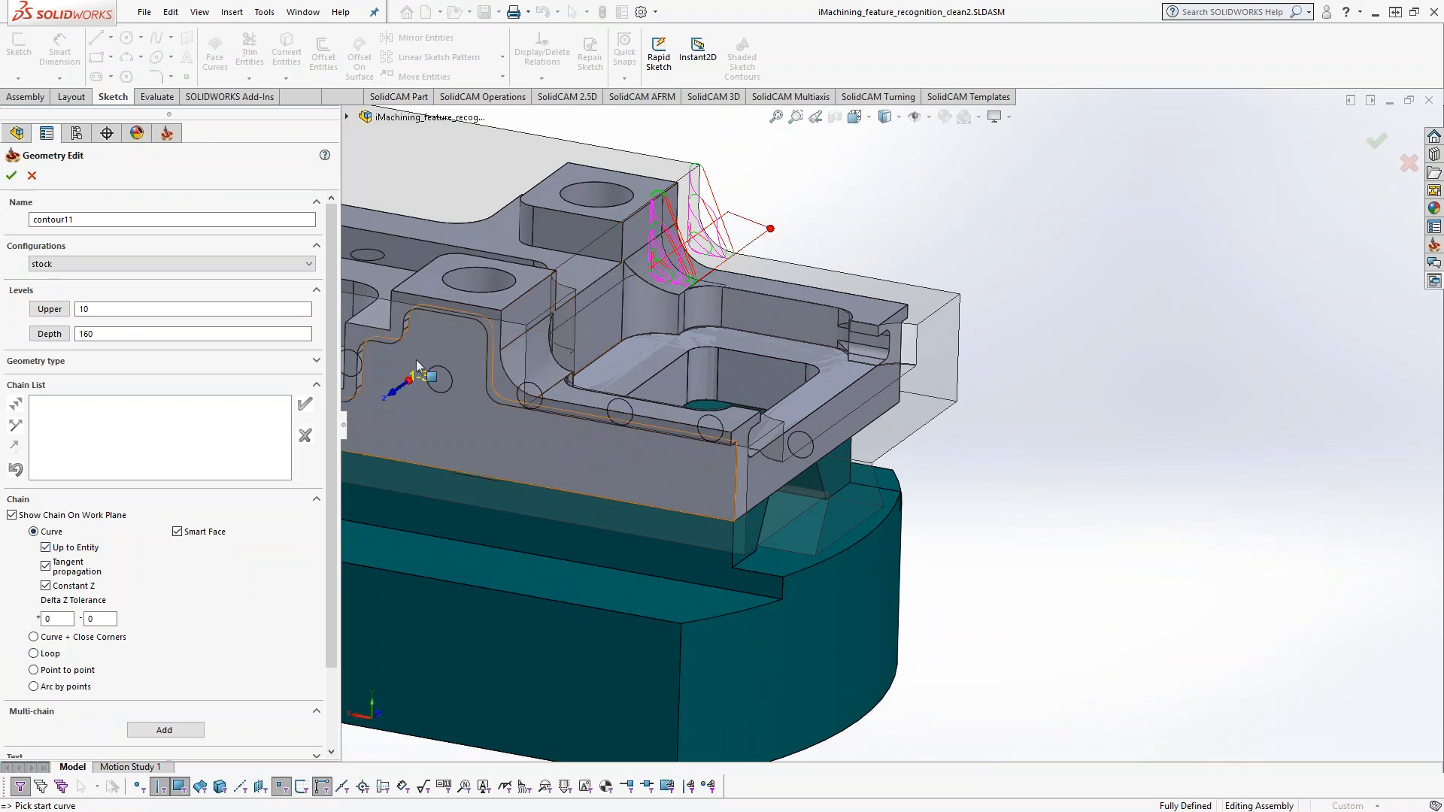
left_click(502, 325)
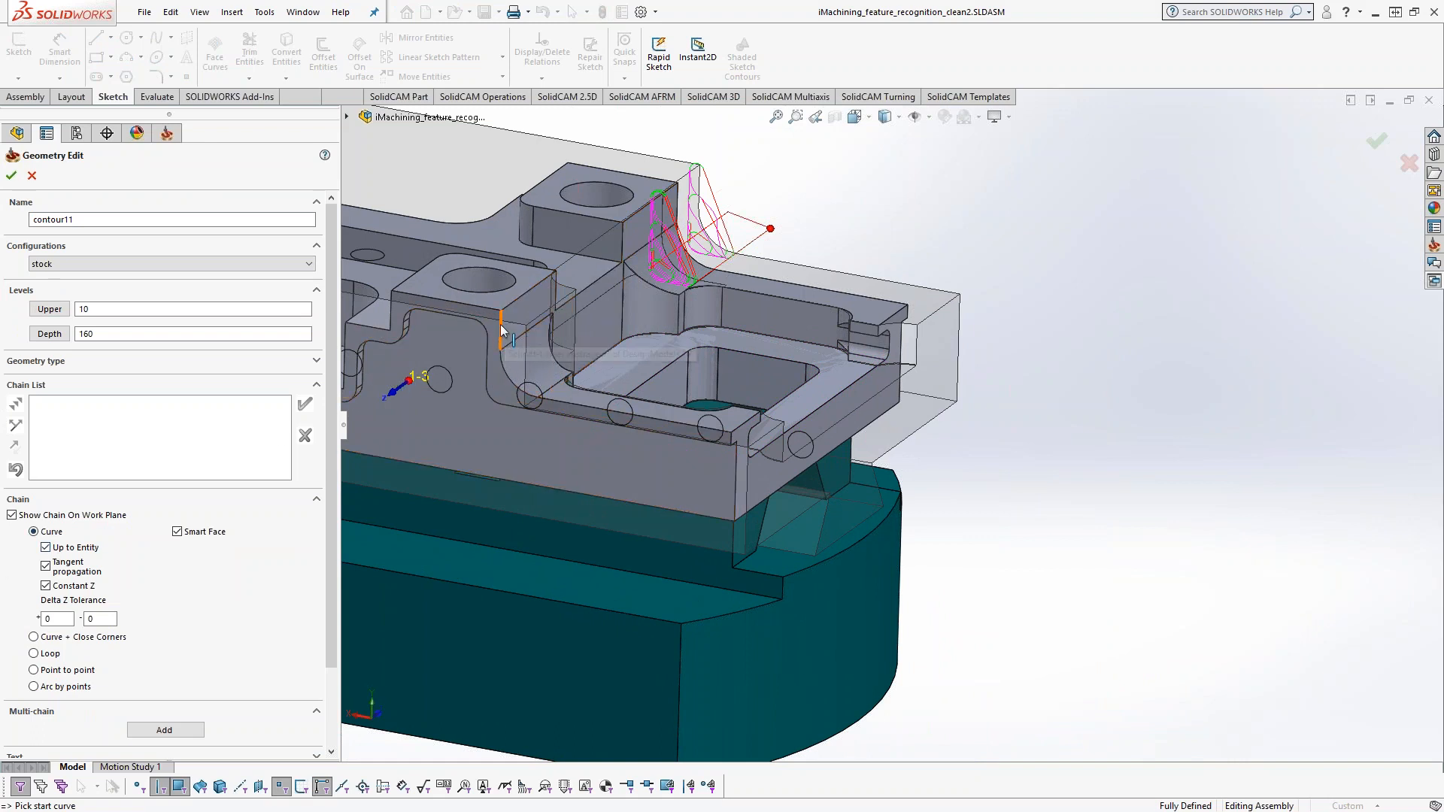
left_click(564, 399)
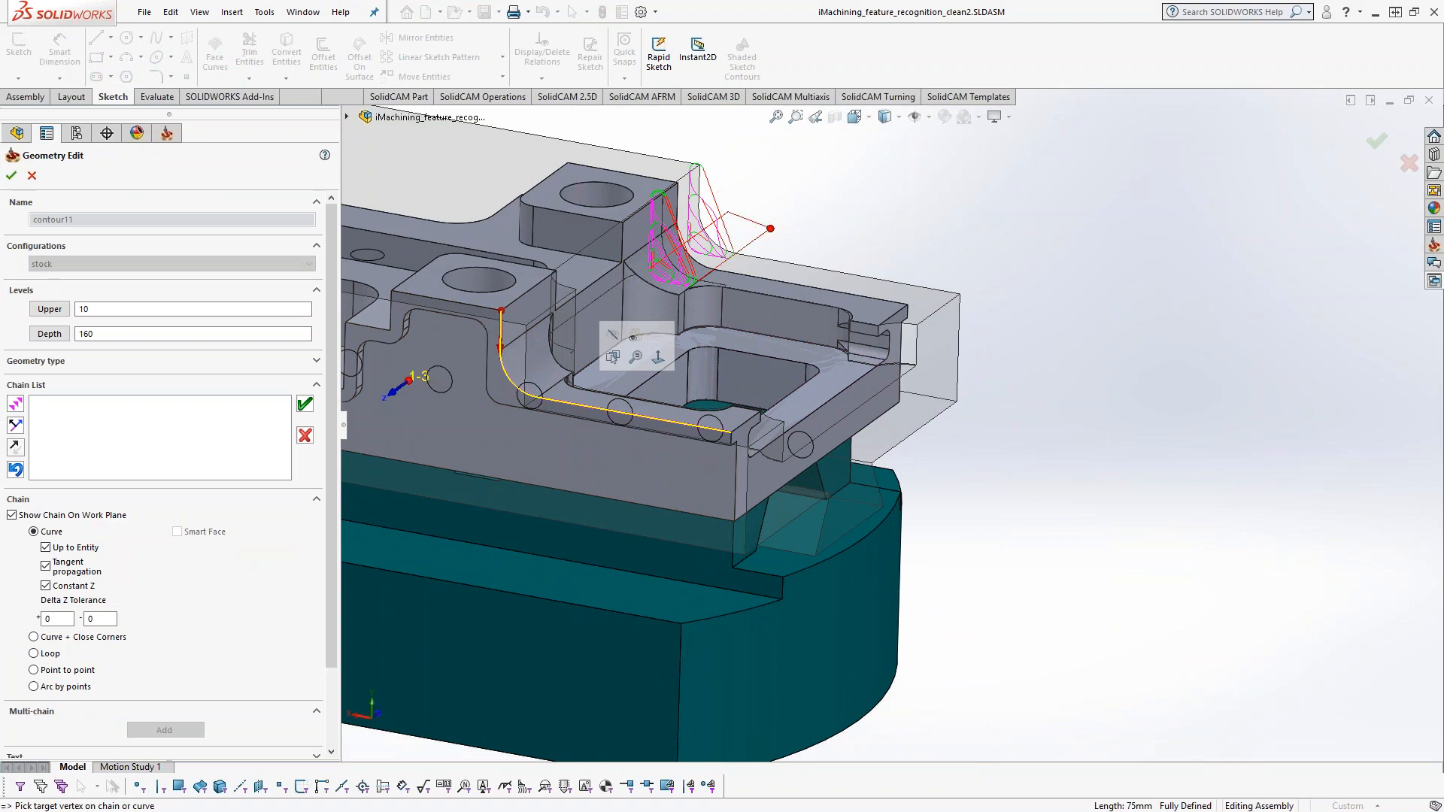
left_click(305, 404)
left_click(11, 176)
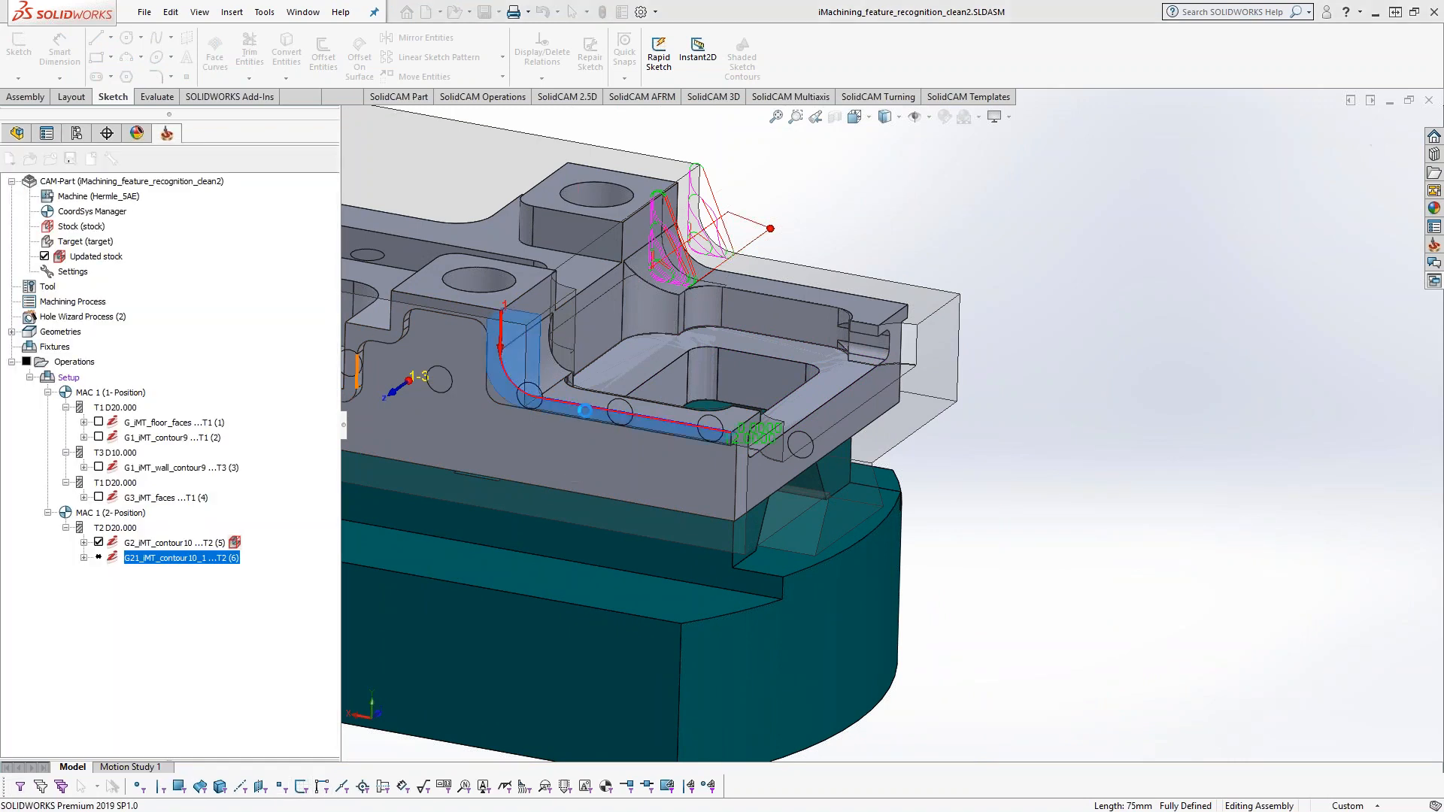
- Set the pocket depth to 58.7843 by picking on the part's opposite step wall, and save and calculate the iMT_contour11 toolpath
middle_click_drag(529, 355, 591, 308)
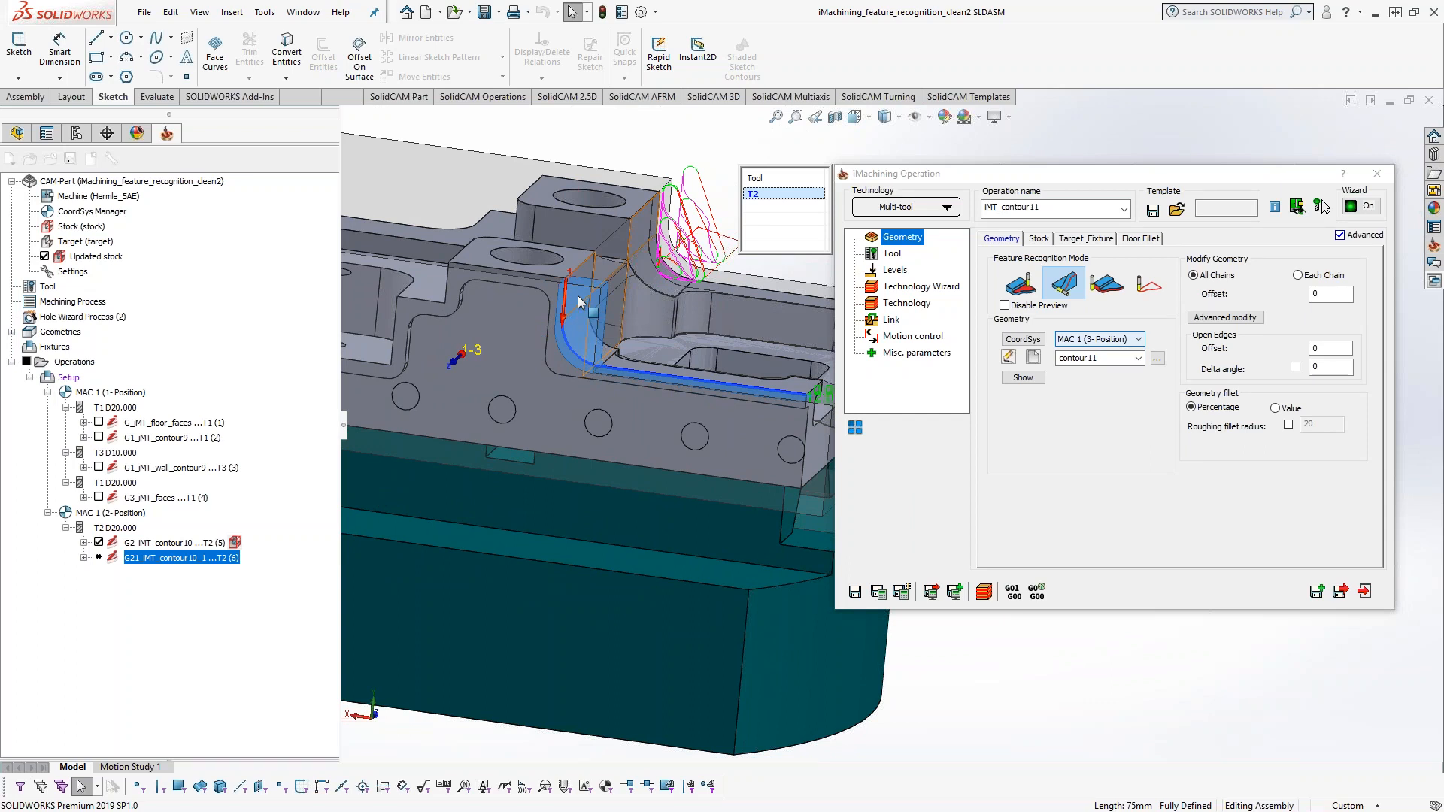
middle_click_drag(599, 392, 624, 399)
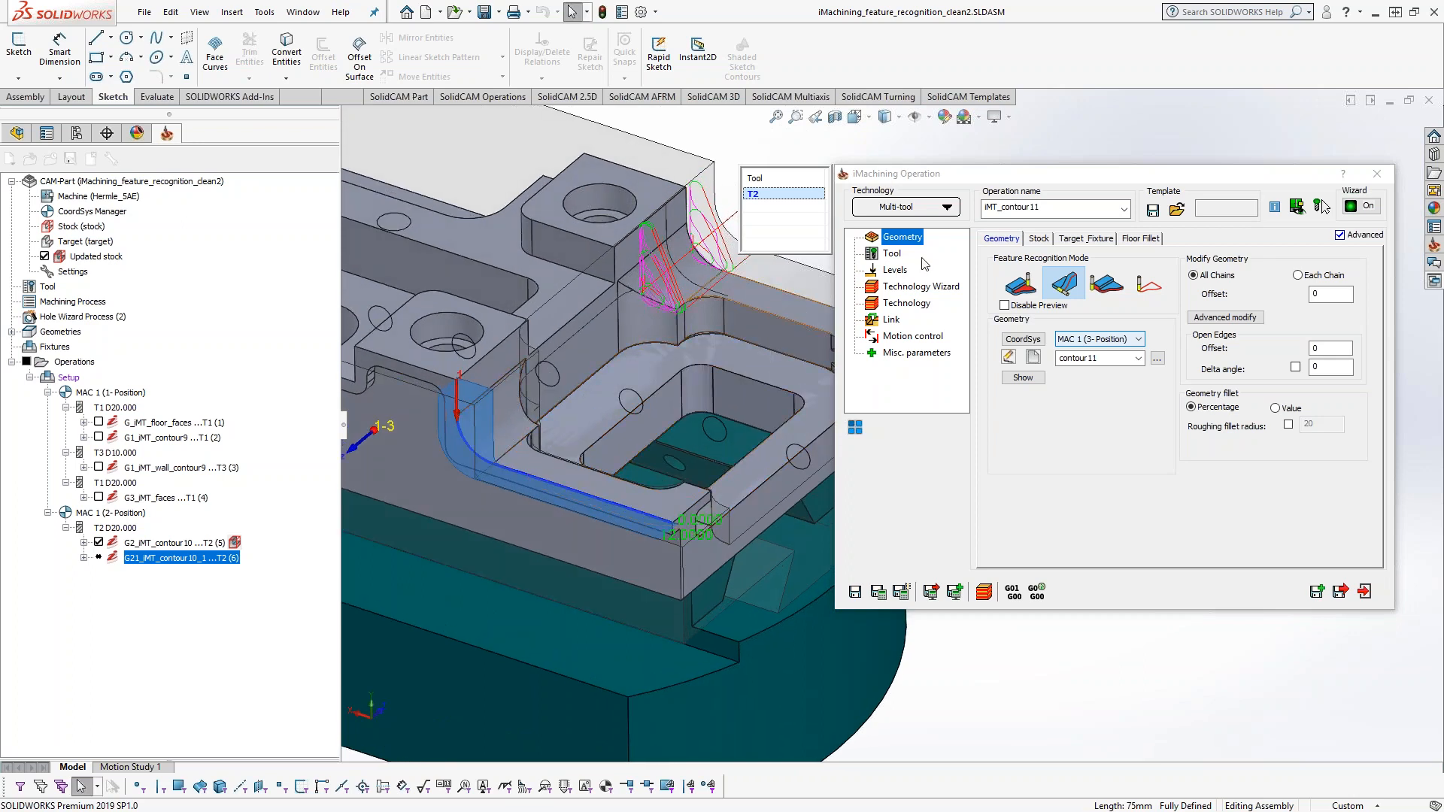
left_click(894, 271)
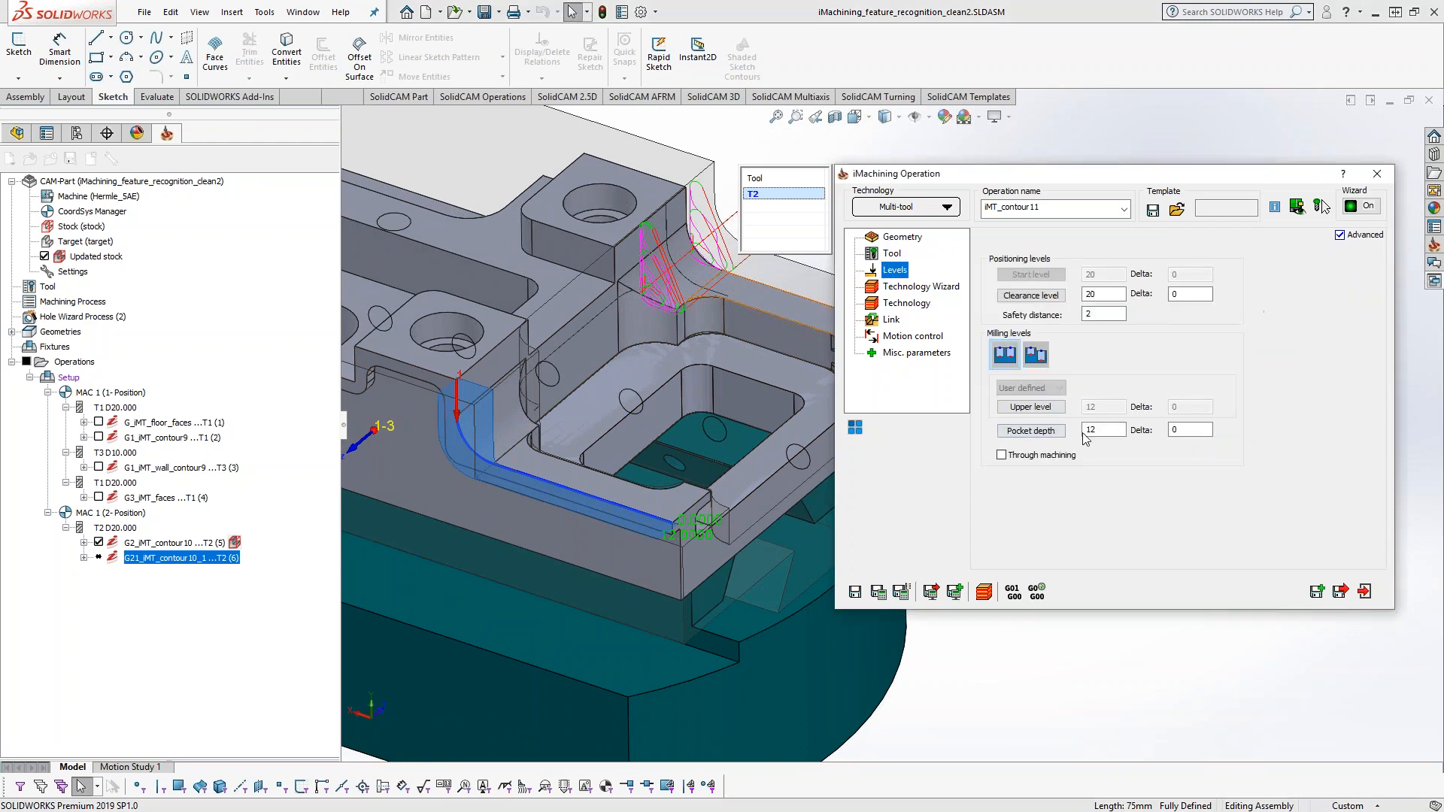
left_click(1031, 430)
scroll(541, 363, "down", 2)
scroll(613, 367, "down", 2)
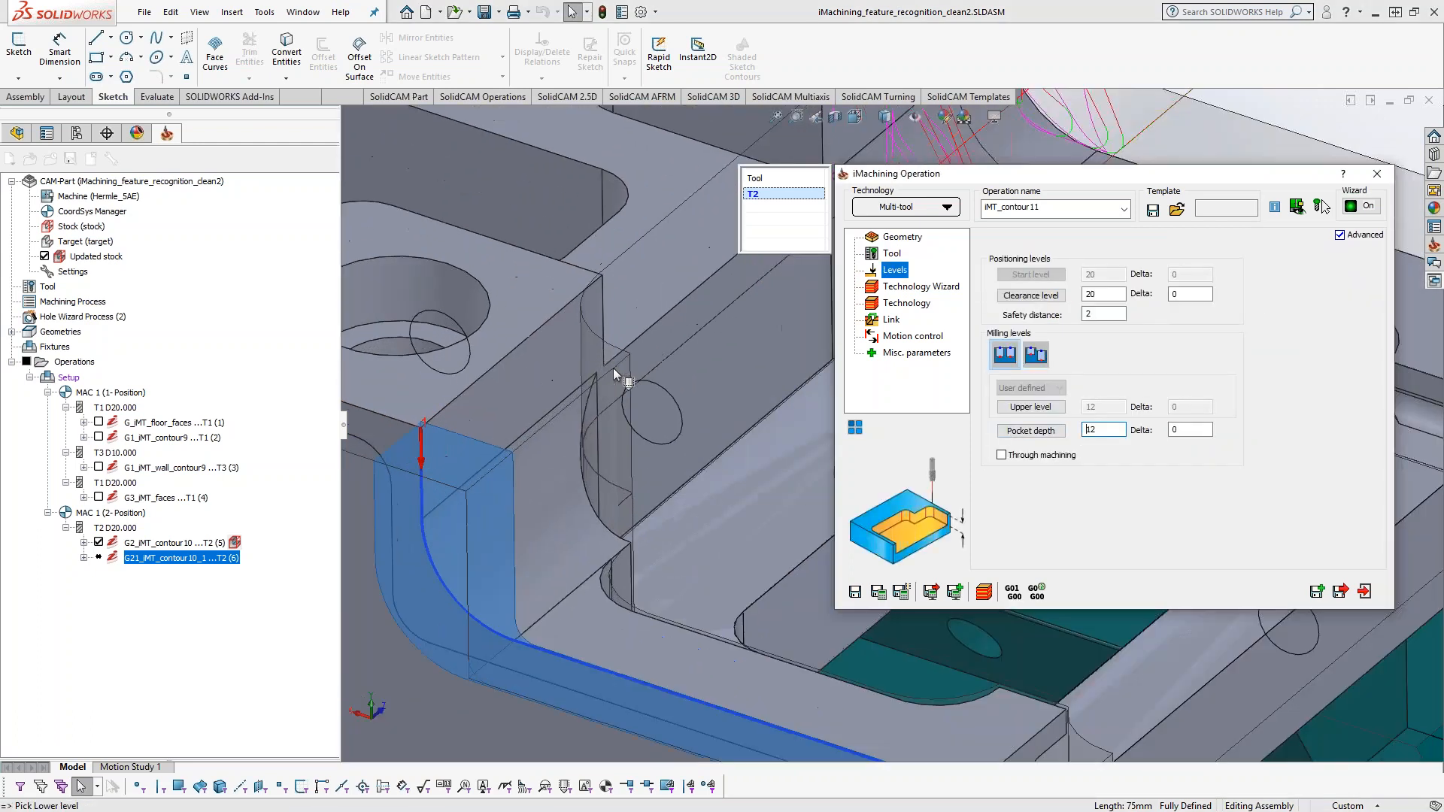
left_click(605, 368)
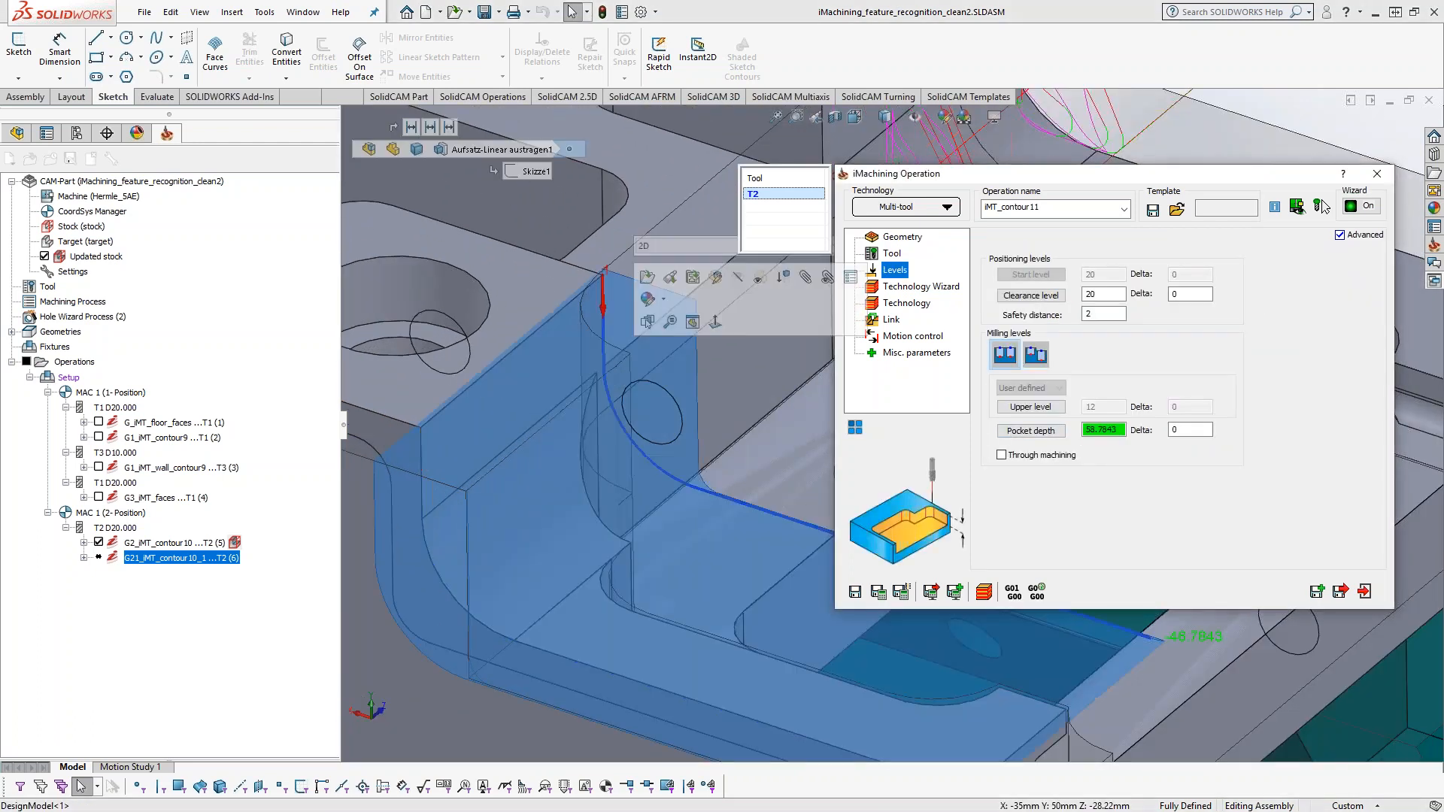
left_click(879, 593)
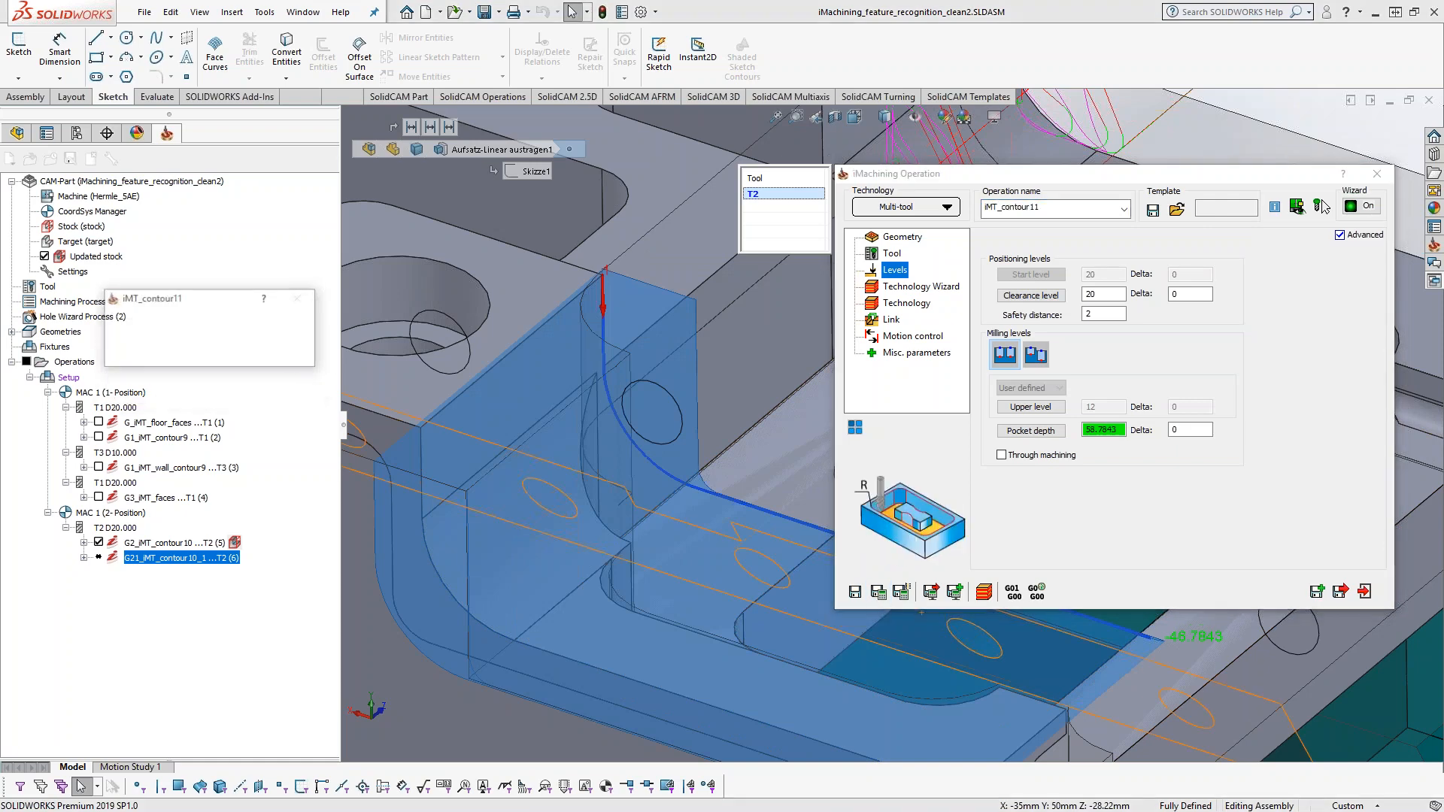
scroll(688, 503, "up", 3)
middle_click_drag(688, 502, 668, 516)
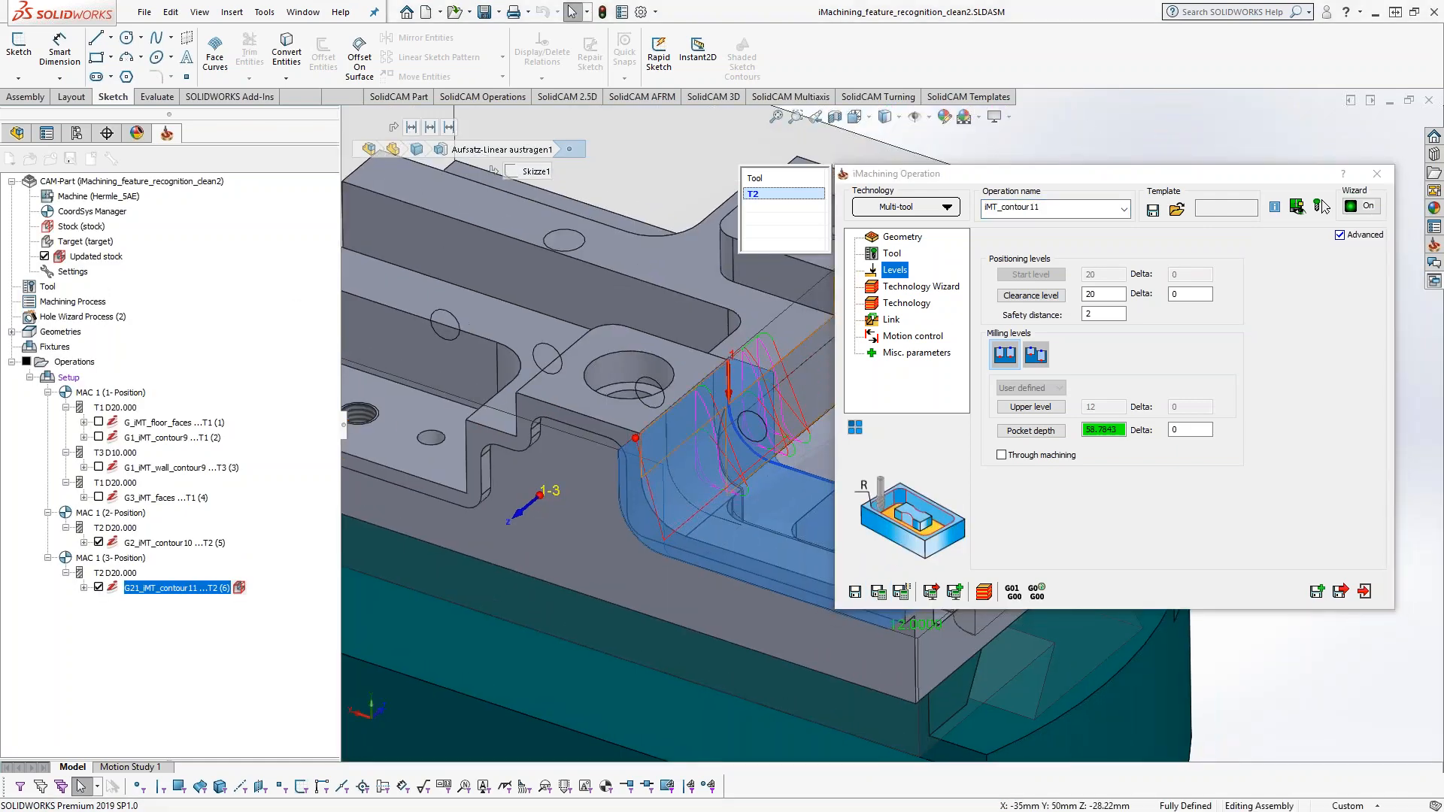
- Simulate the iMT_contour11 operation, inspect the machined fillet and neighbouring pocket from several angles, and close the simulator
left_click(984, 594)
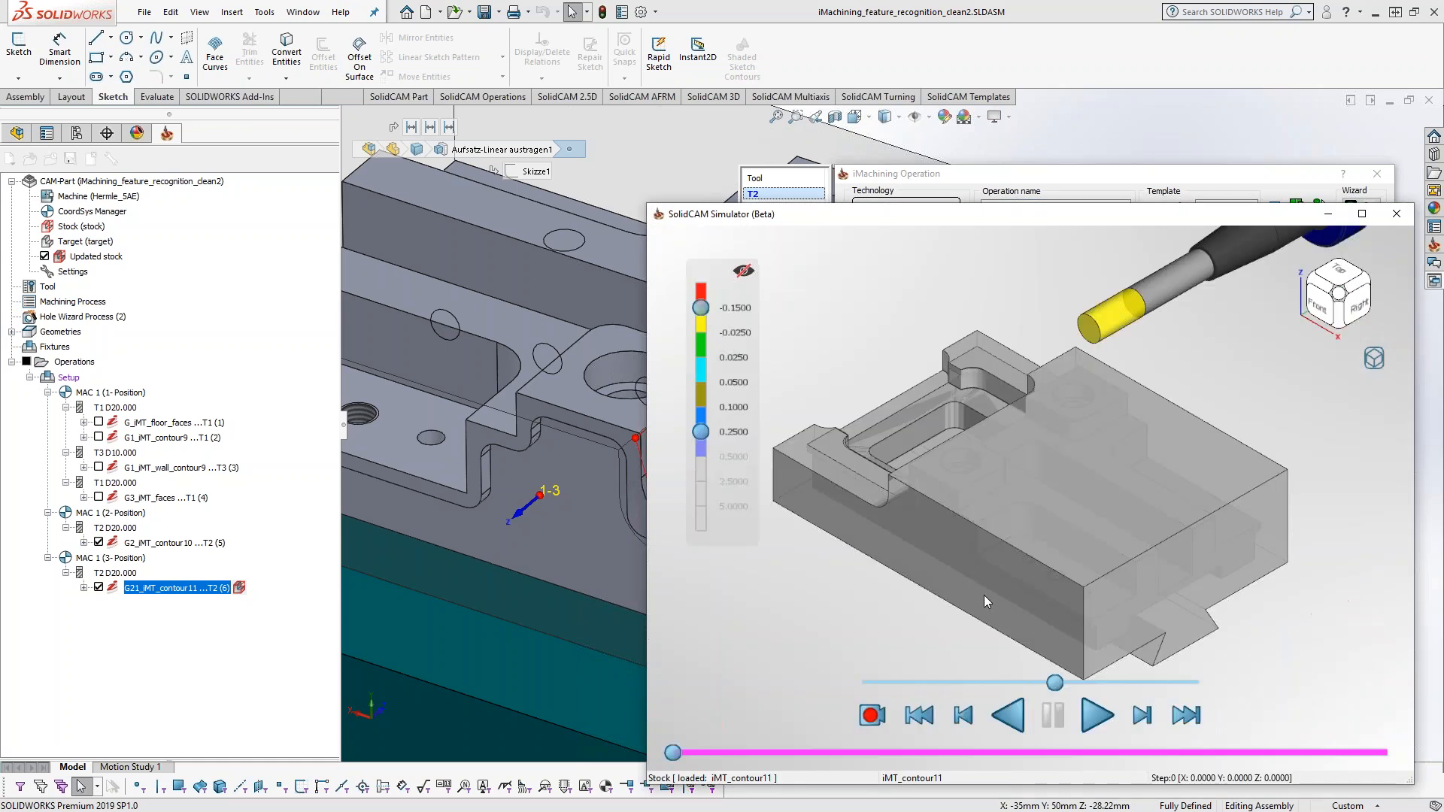
middle_click_drag(1060, 424, 1189, 474)
left_click(1102, 712)
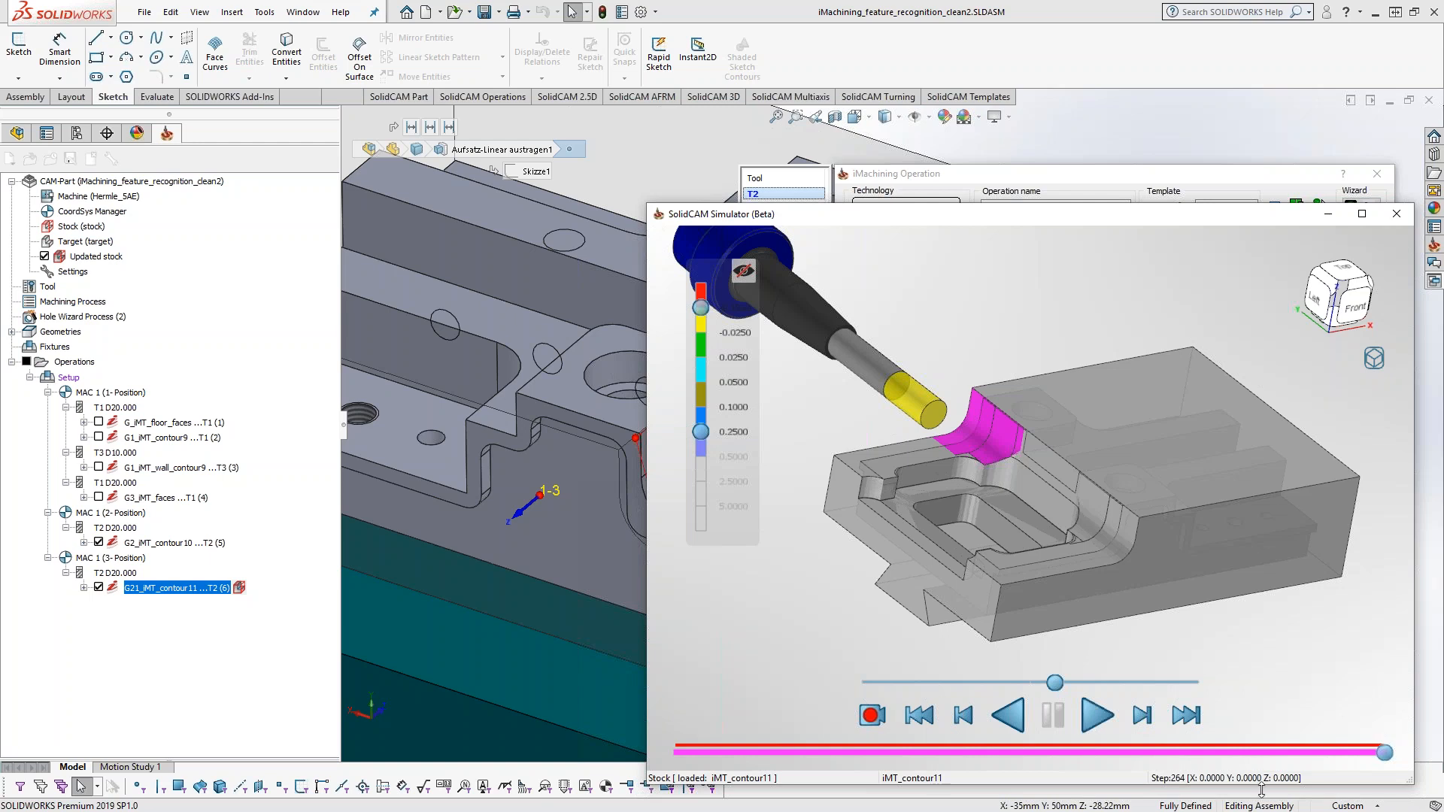
scroll(932, 491, "up", 2)
scroll(932, 491, "up", 3)
middle_click_drag(997, 559, 937, 501)
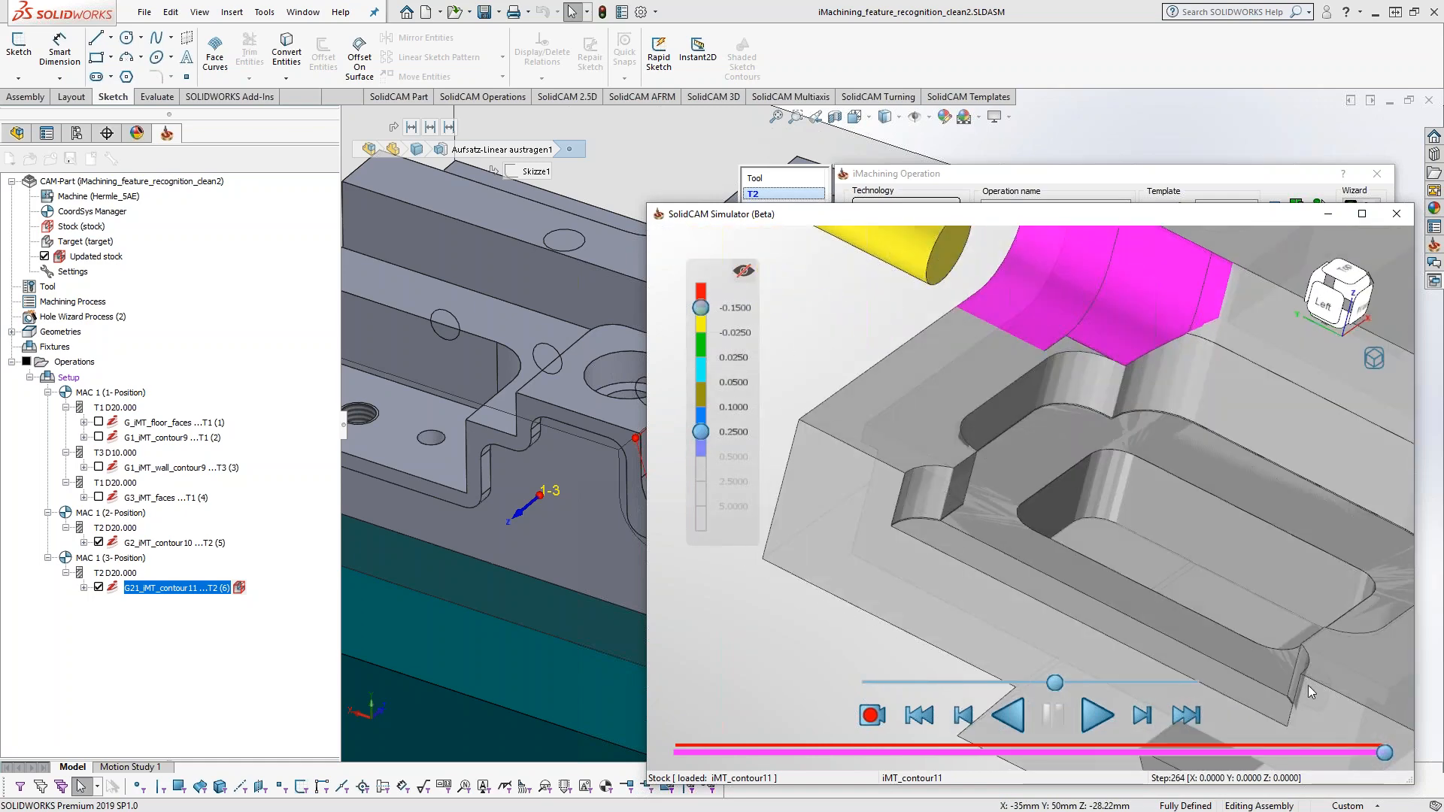
middle_click_drag(1104, 543, 796, 448)
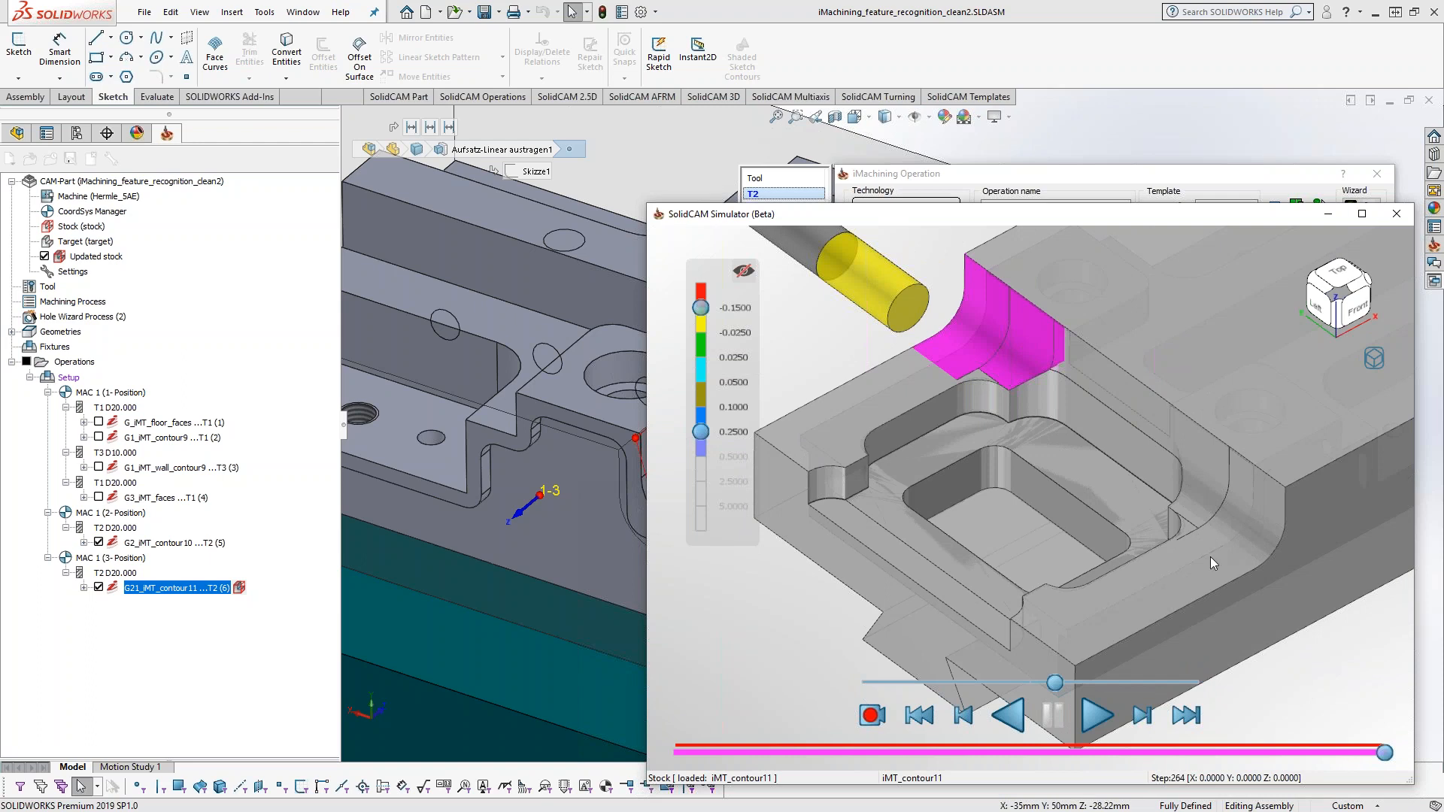
left_click(1394, 214)
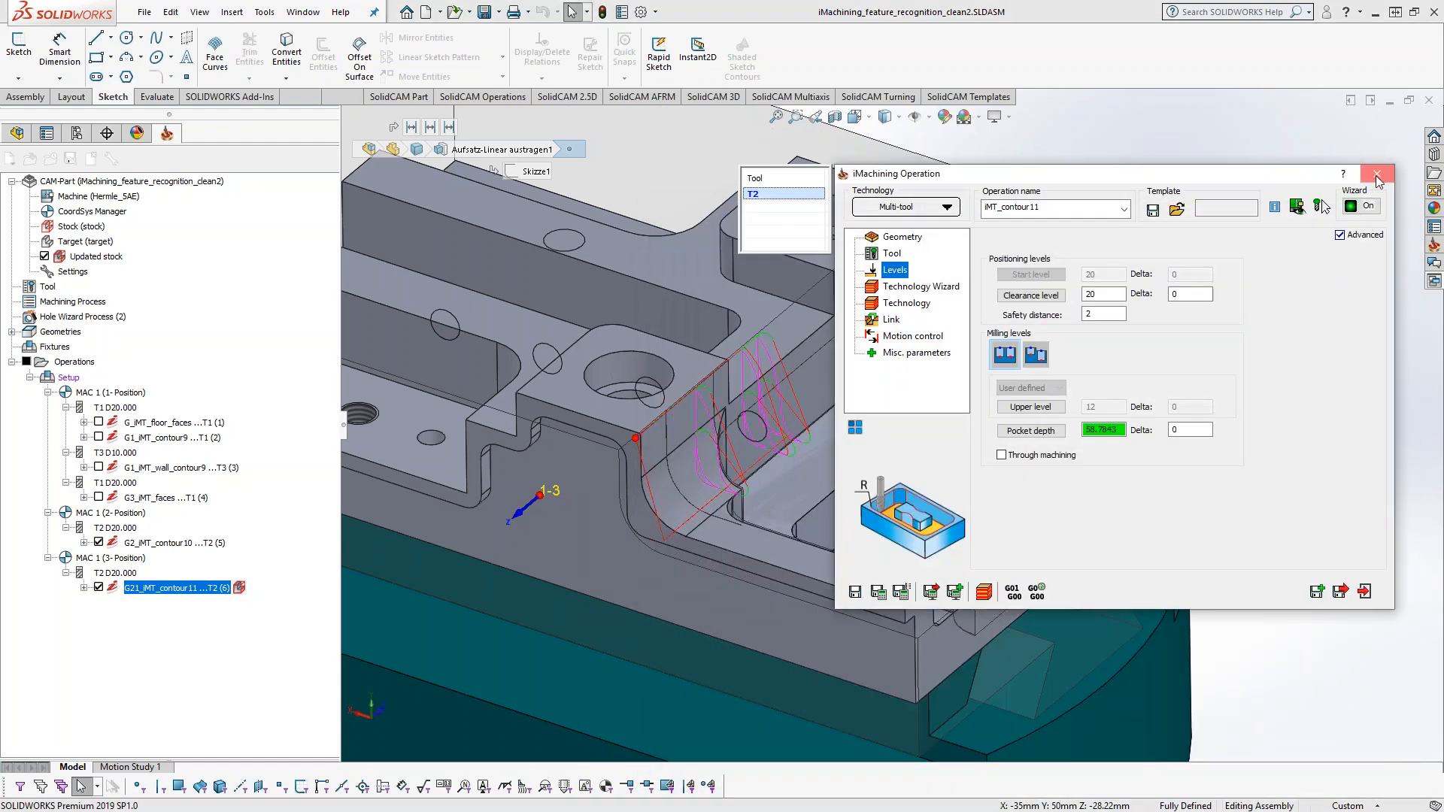
- Review the iMT_floor_faces and iMT_contour9 toolpaths on the part and hide the displayed toolpaths, including iMT_contour10 and iMT_contour11
scroll(823, 312, "up", 3)
middle_click(996, 586)
middle_click_drag(996, 586, 1053, 650)
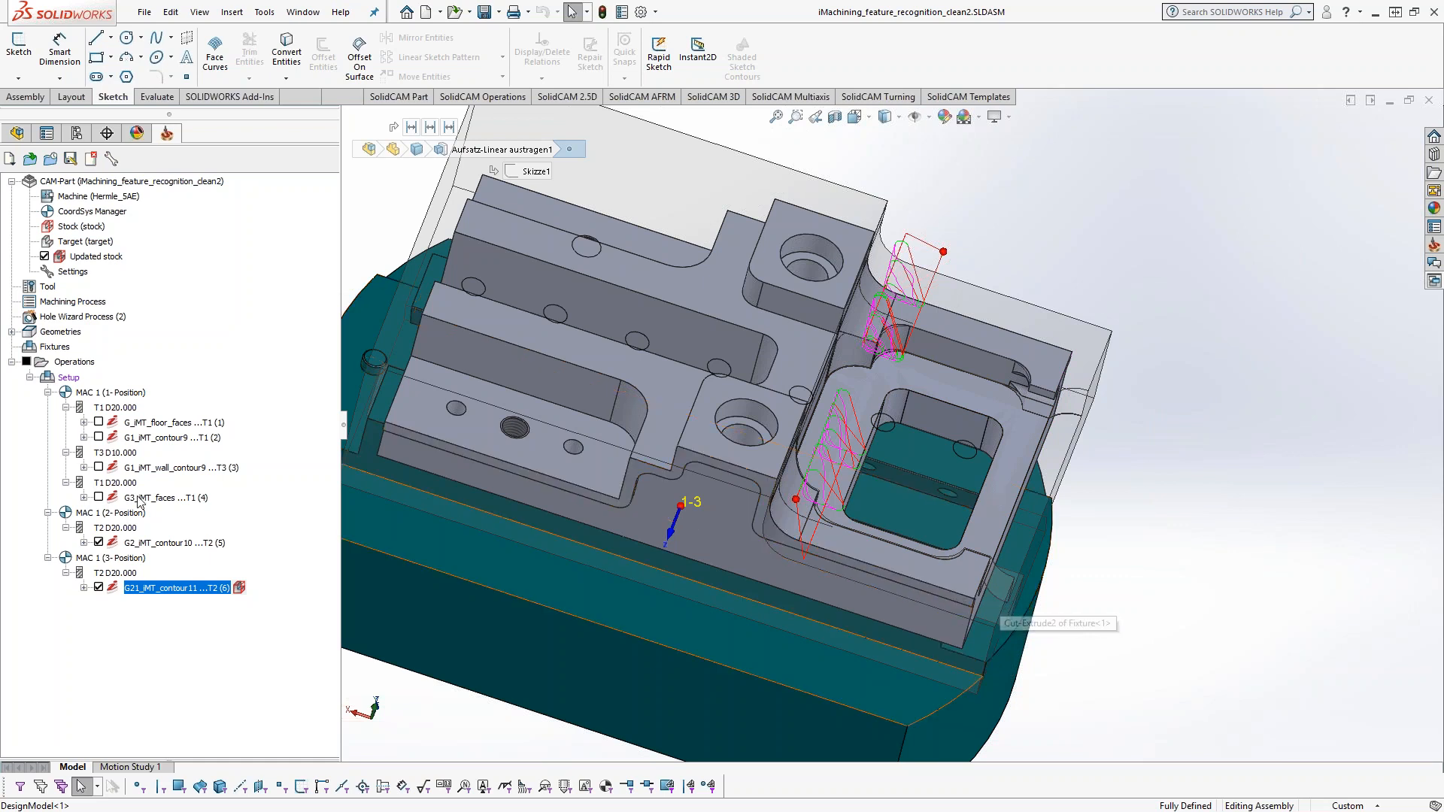
left_click(163, 423)
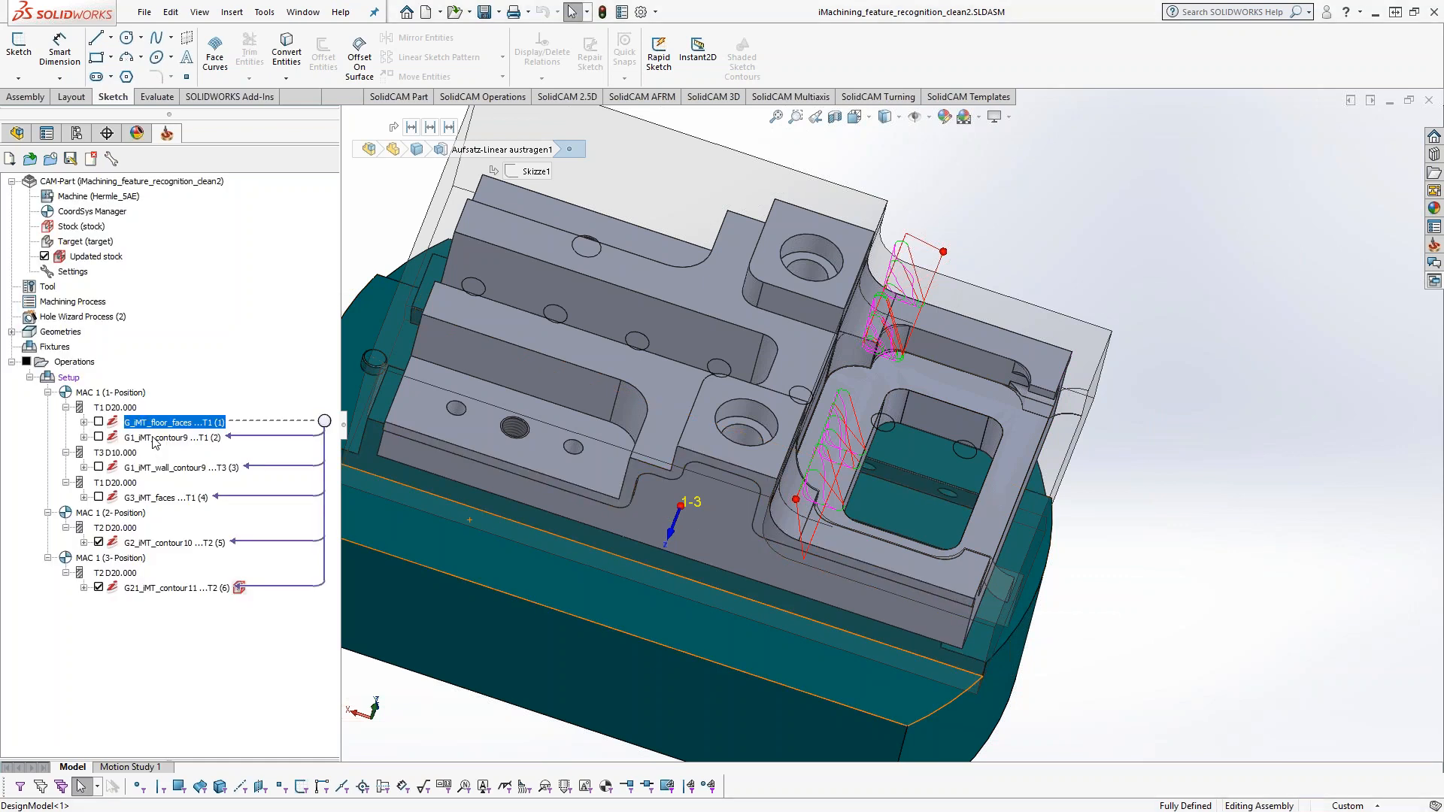
left_click(98, 423)
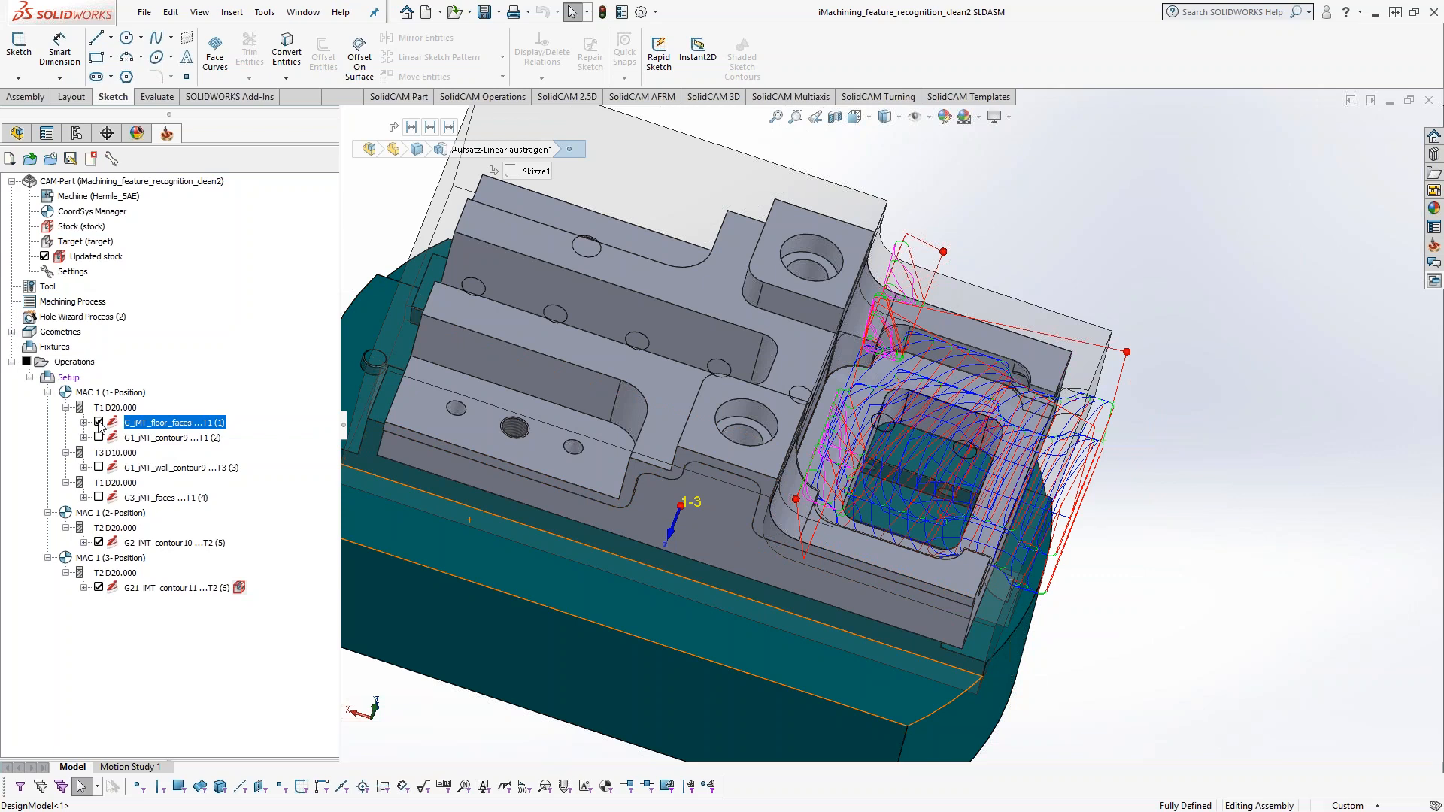
left_click(98, 542)
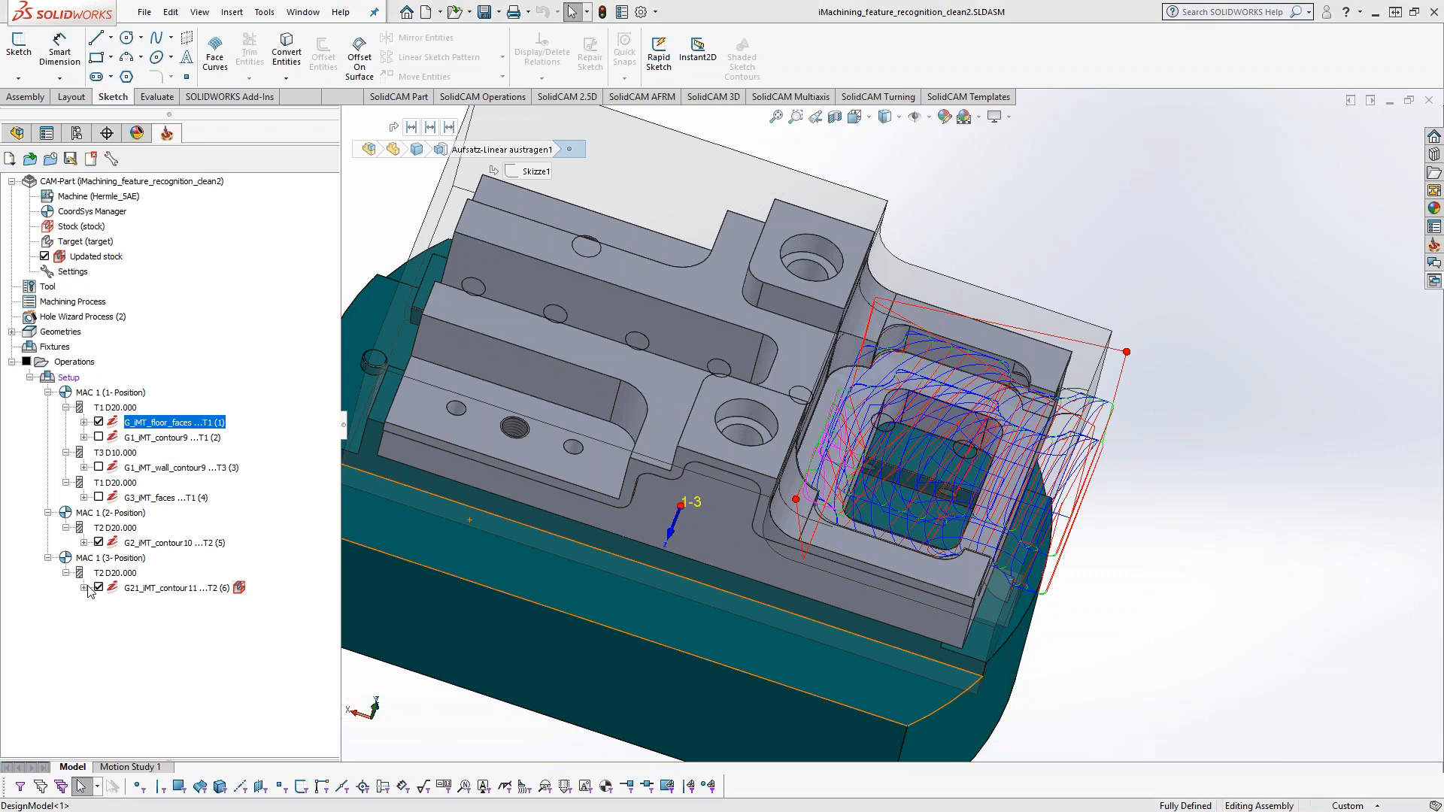
left_click(98, 588)
left_click(99, 437)
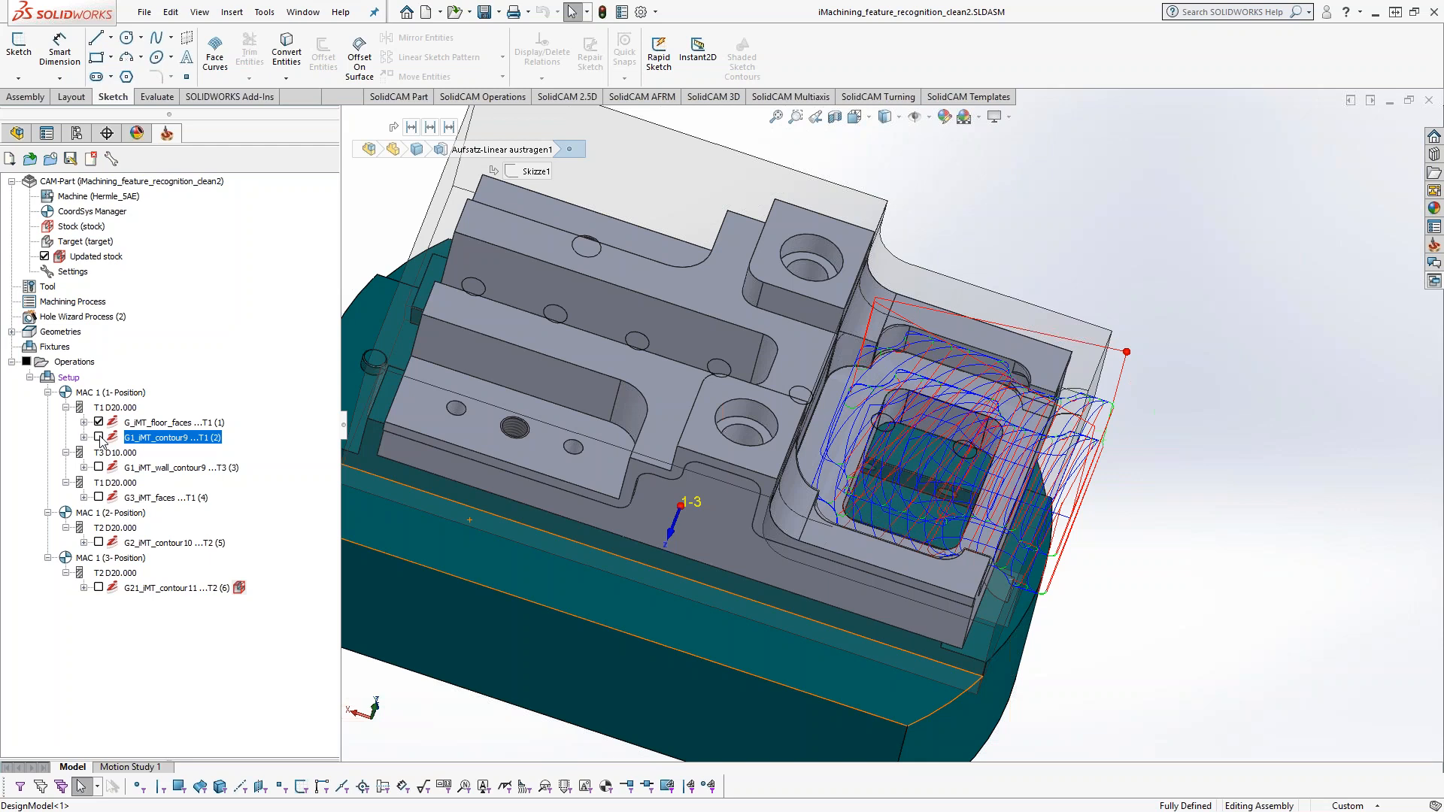
left_click(100, 438)
left_click(99, 437)
left_click(98, 422)
- Add an iMachining operation after iMT_contour9 in MAC 1 (1- Position) and set its feature recognition mode to outside machining
right_click(145, 437)
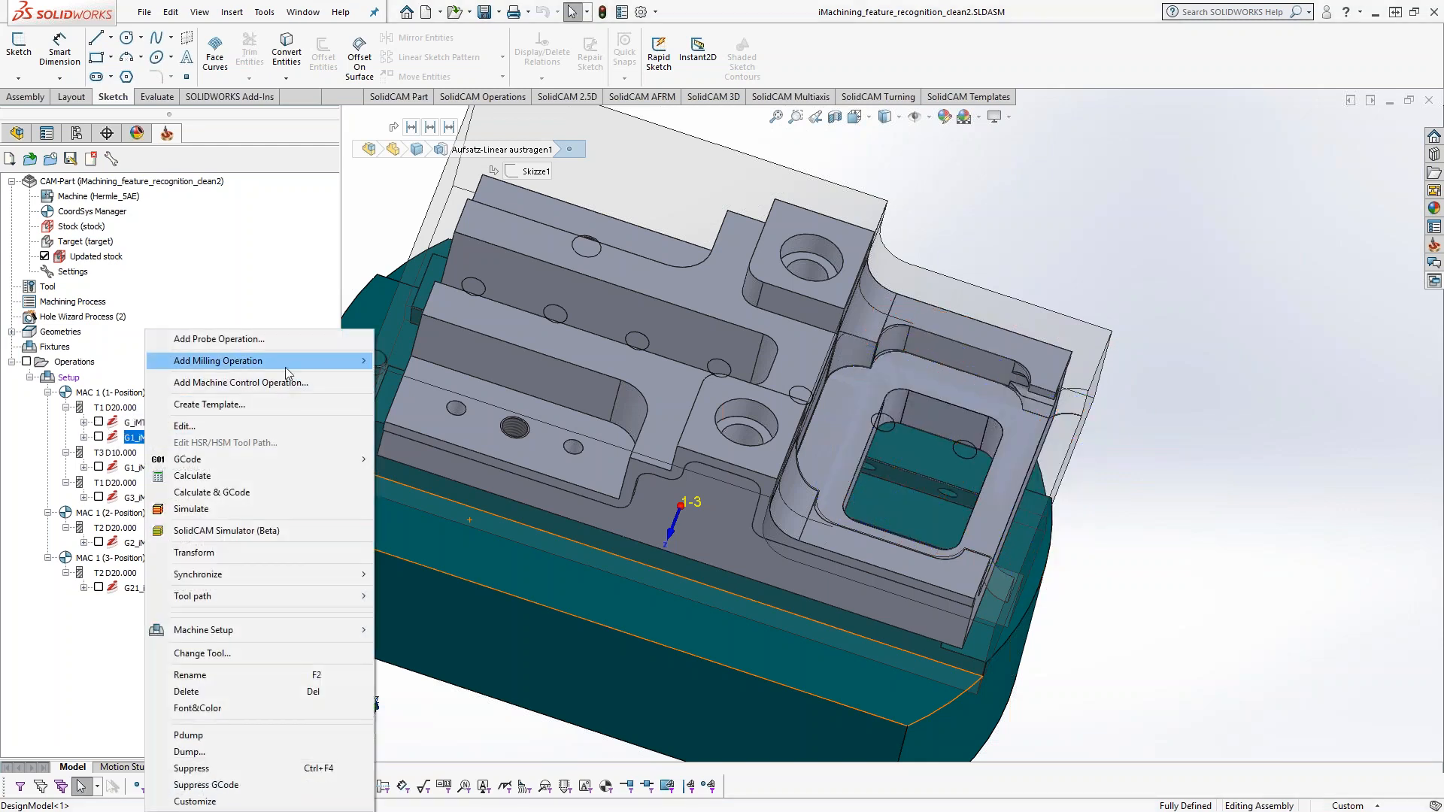
mouse_move(286, 364)
left_click(429, 218)
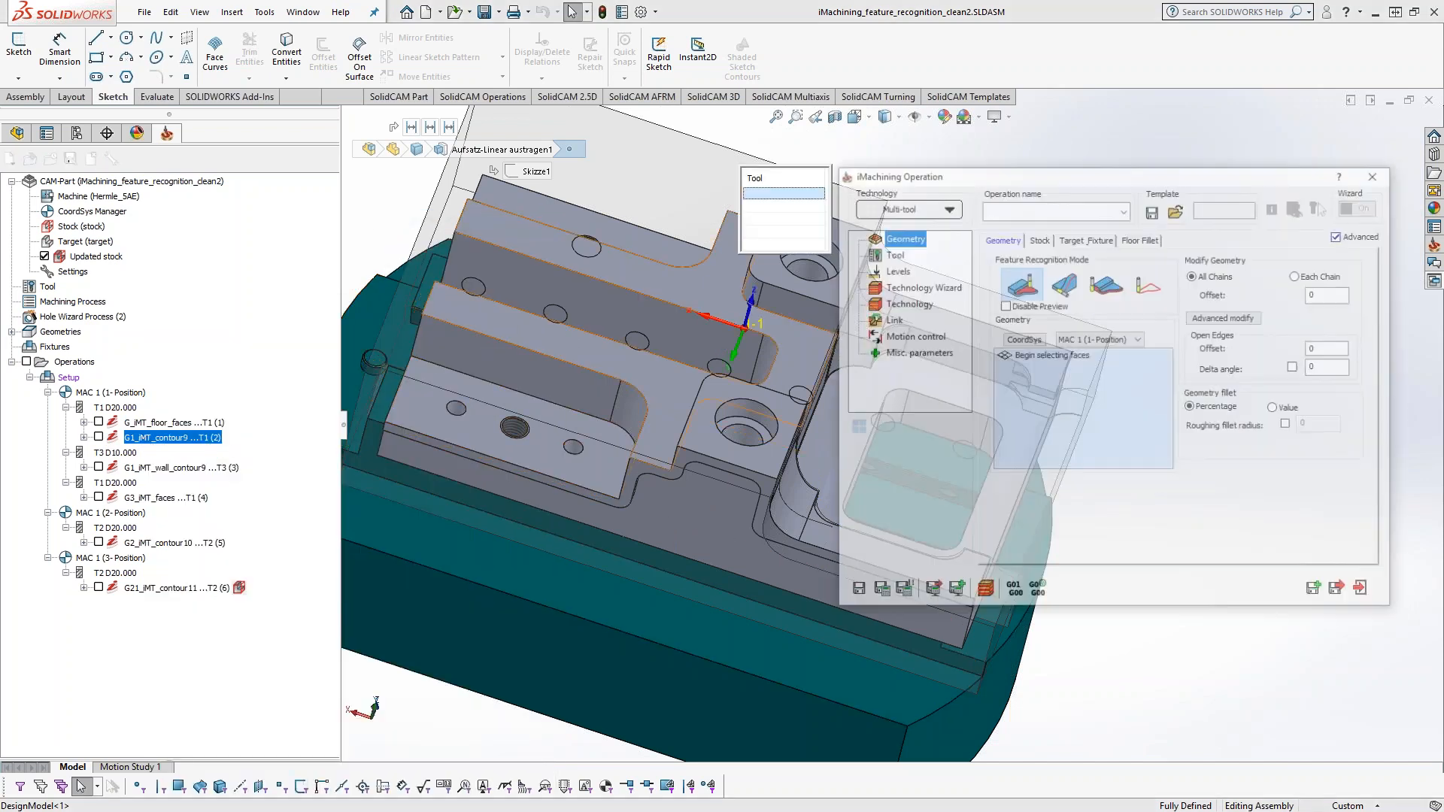
left_click(1107, 286)
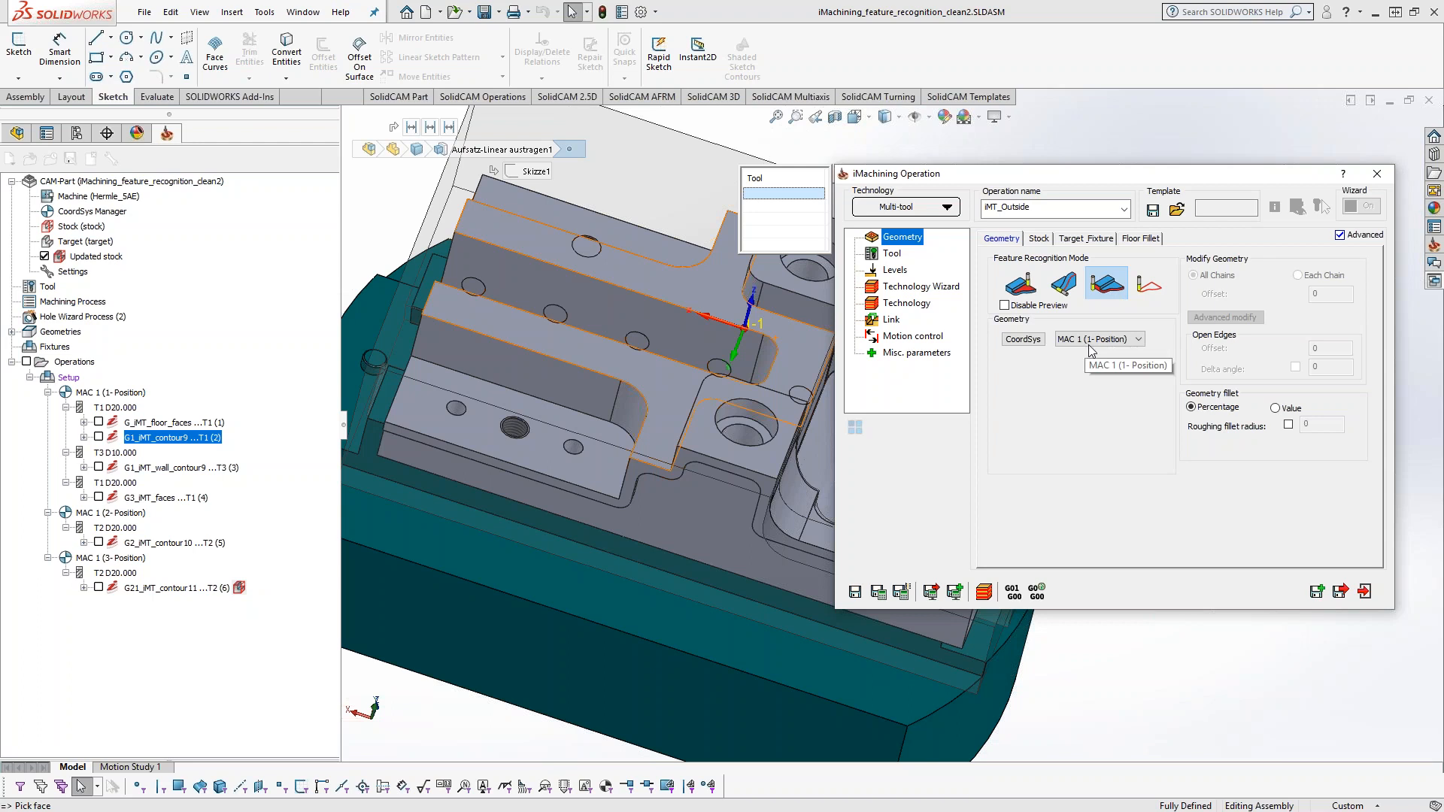
- Assign tool 5, the 20mm Long Flute end mill, to the iMT_Outside operation after checking its reach against the part's side
left_click(892, 257)
left_click(1005, 283)
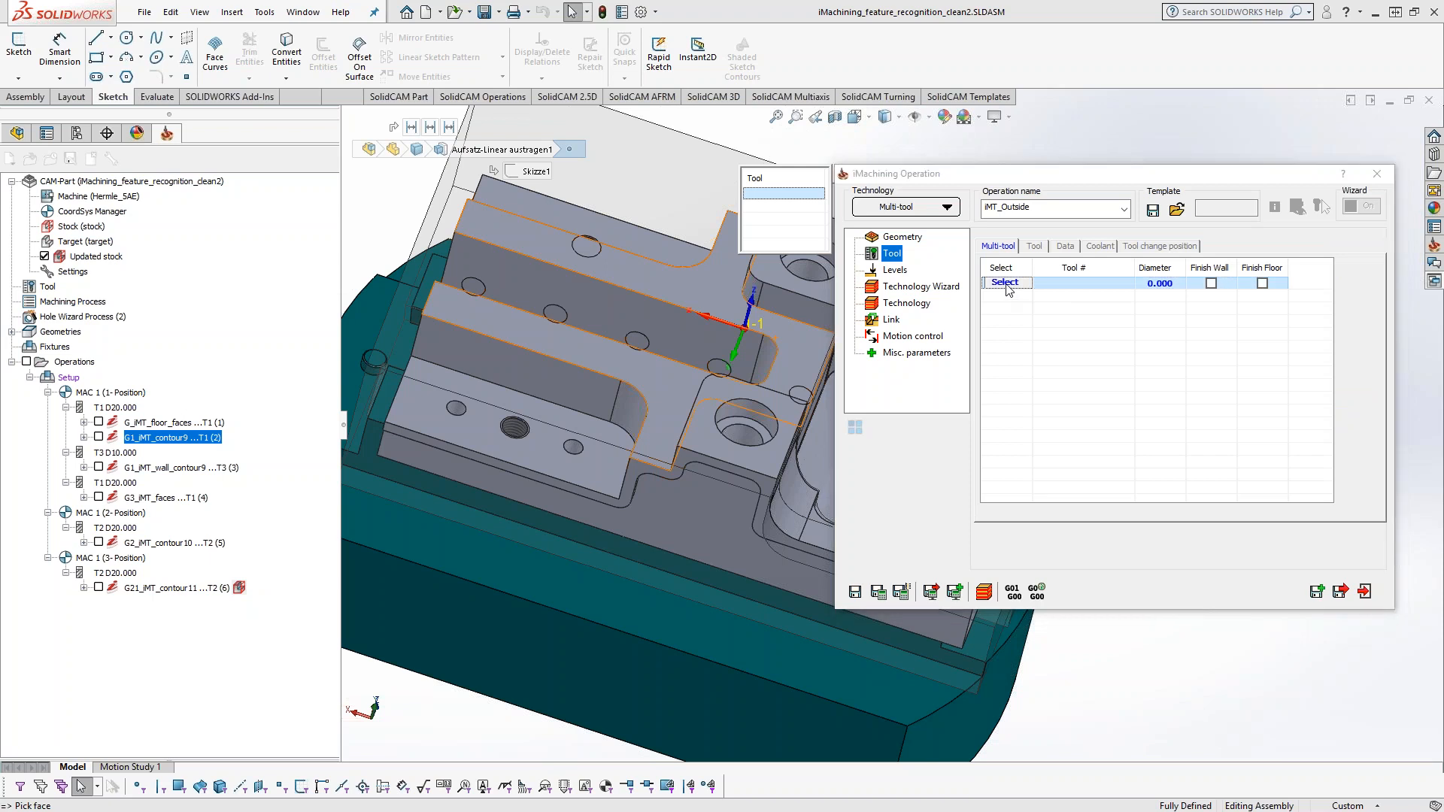
left_click(124, 240)
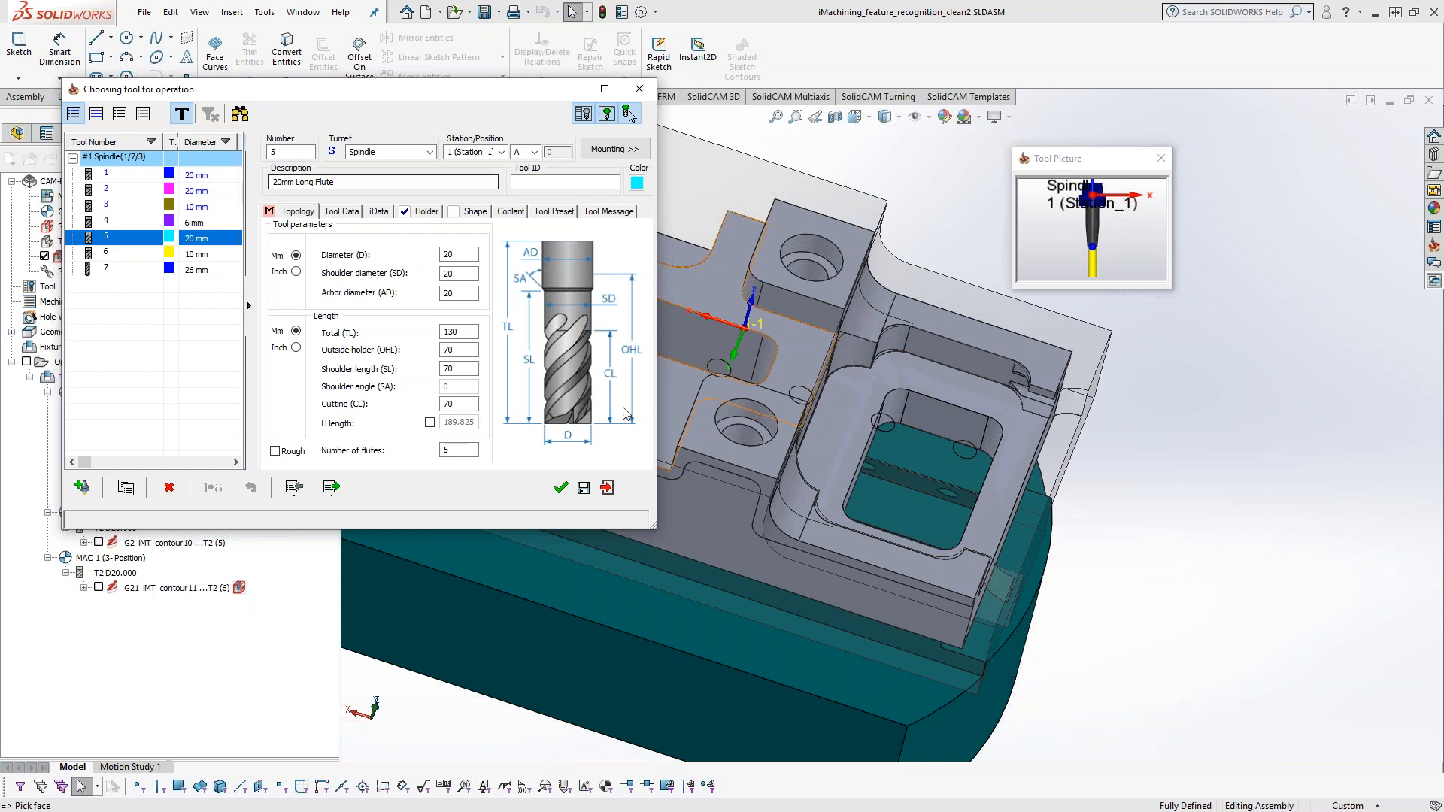
middle_click_drag(927, 569, 935, 393)
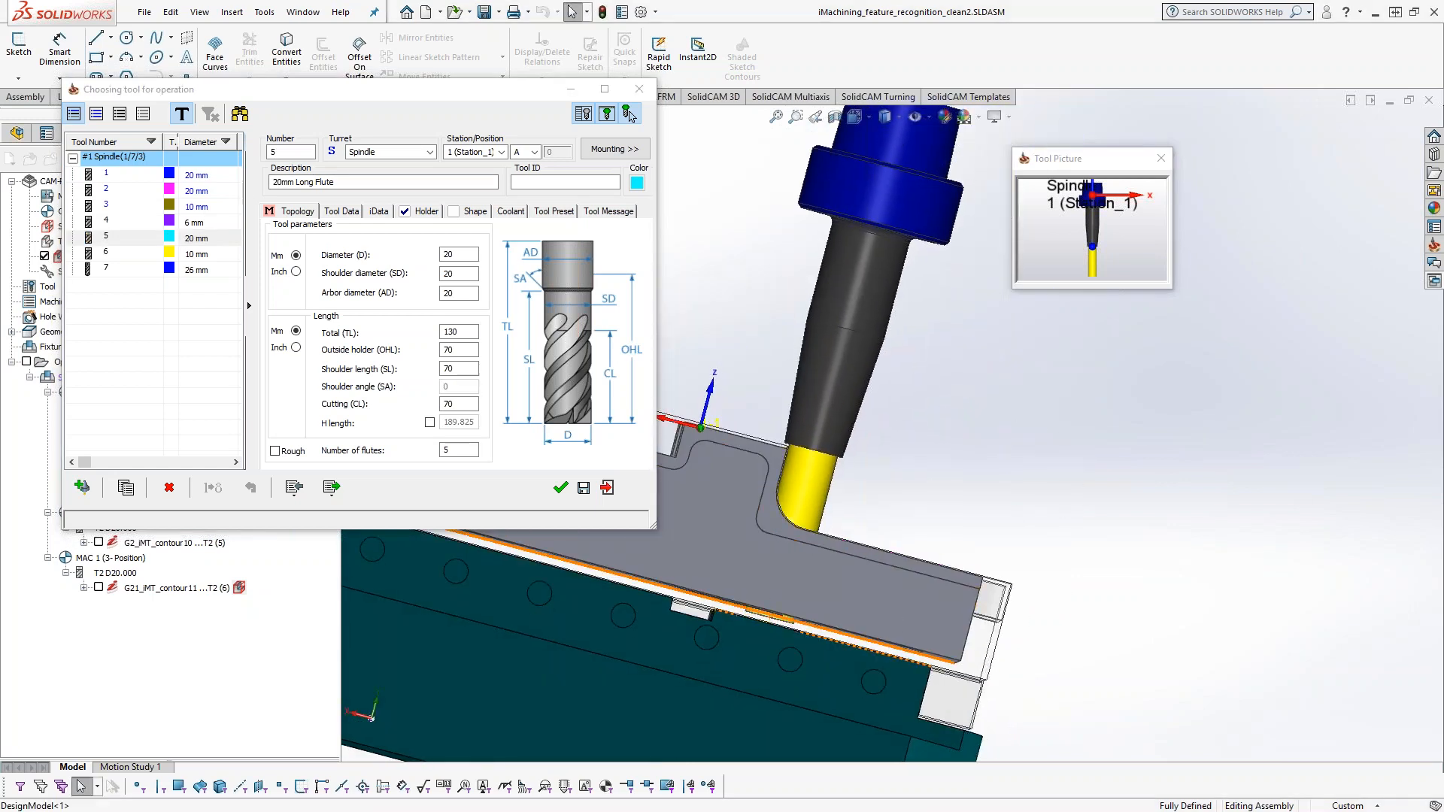
left_click(562, 489)
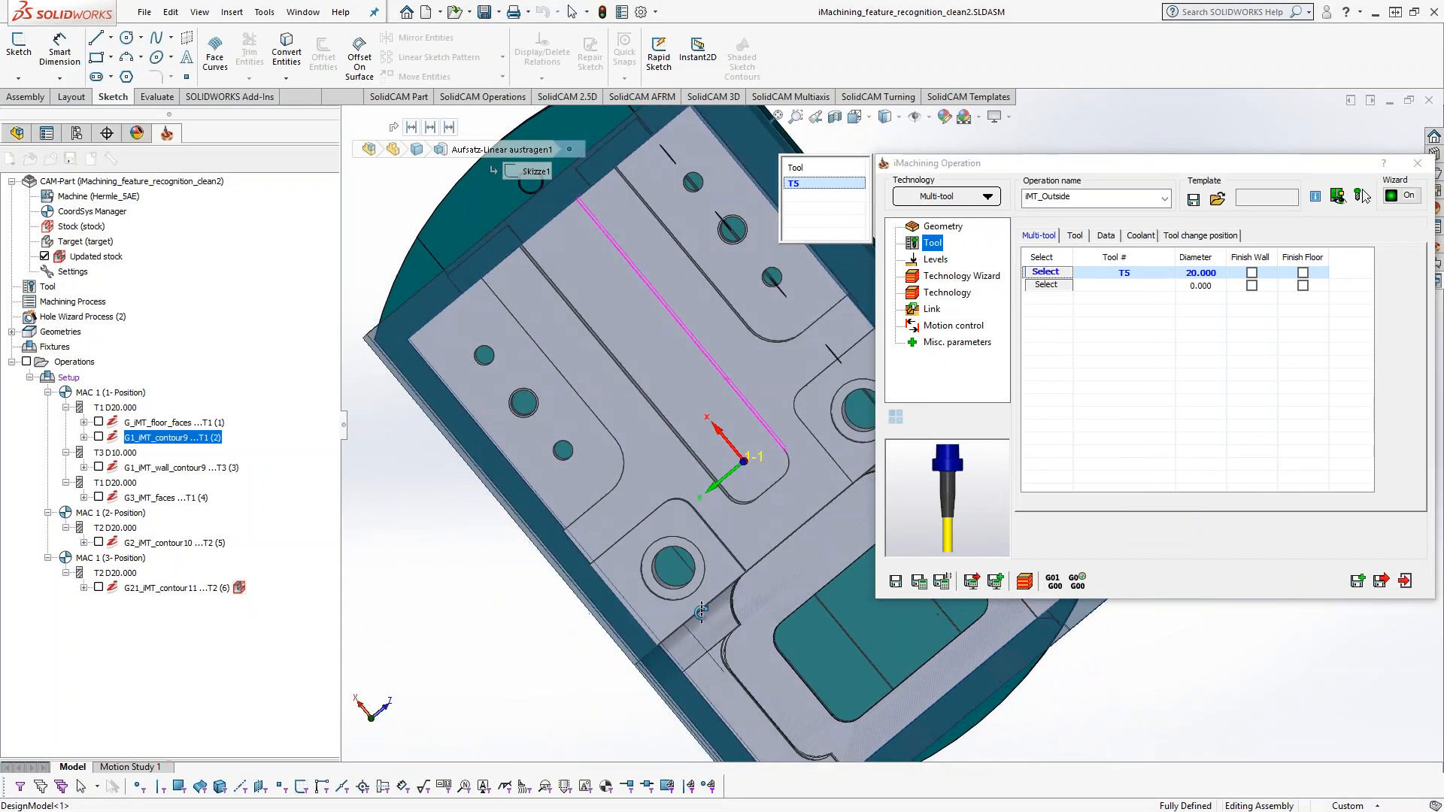
- Save and calculate the iMT_Outside operation, and hide its toolpath
left_click(918, 584)
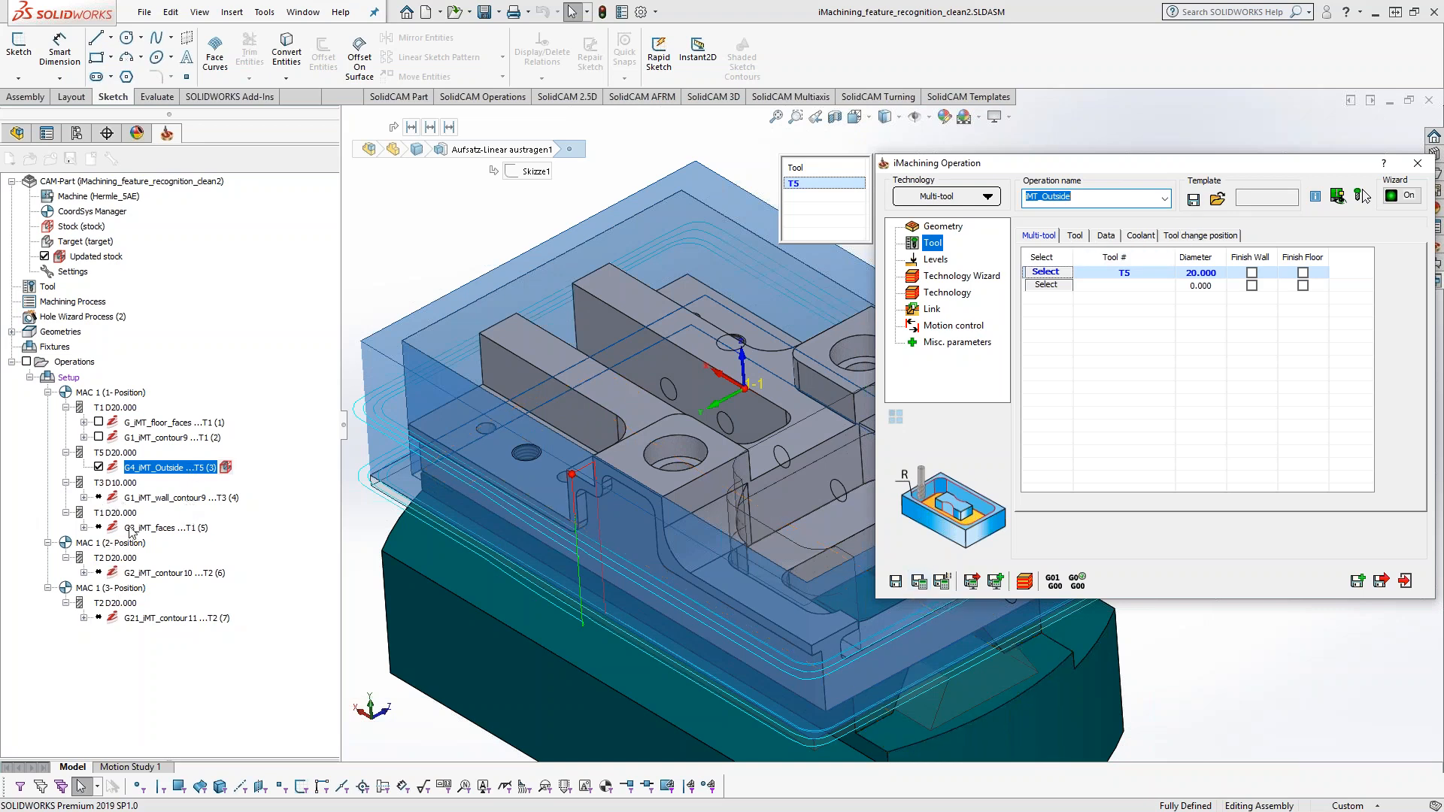
left_click(177, 468)
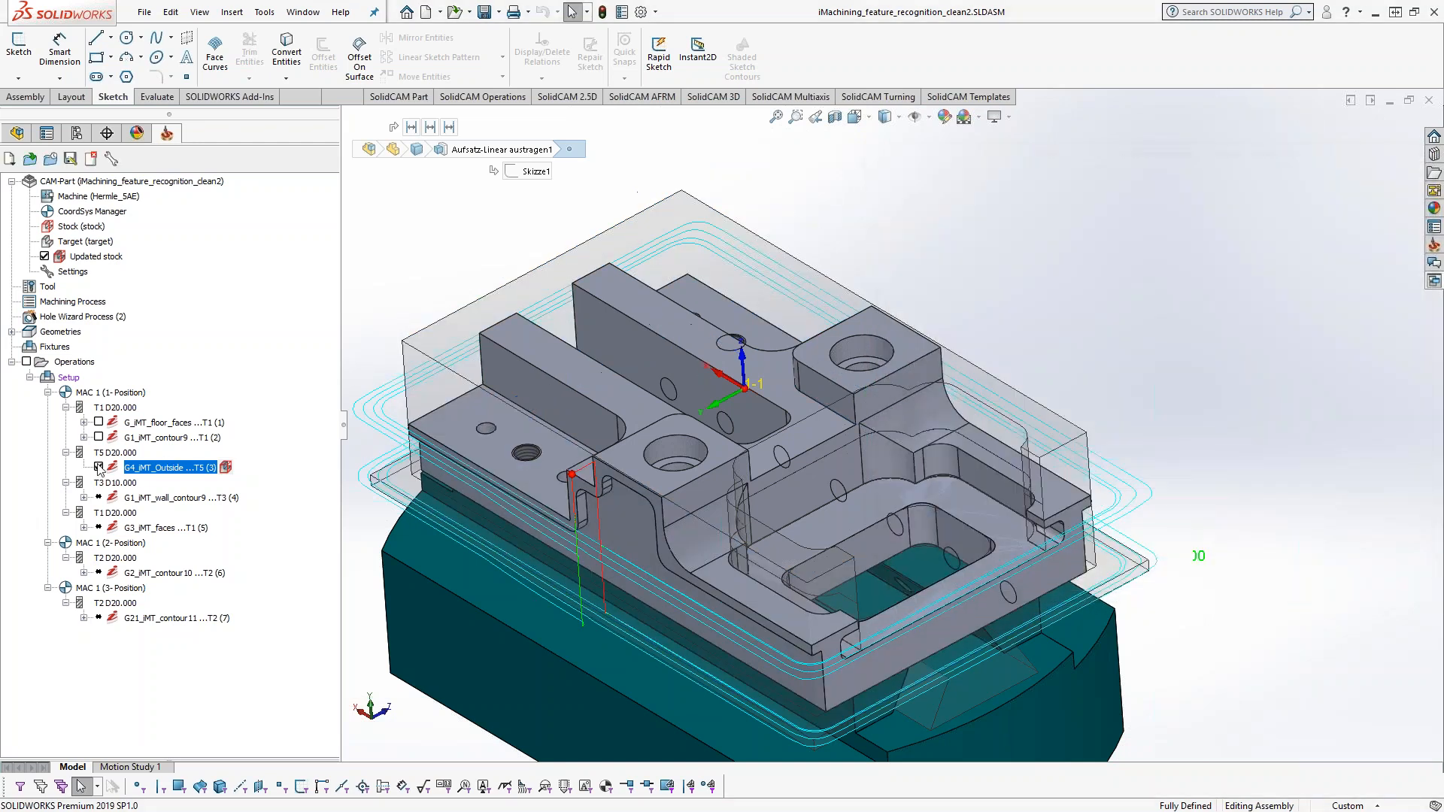
left_click(99, 467)
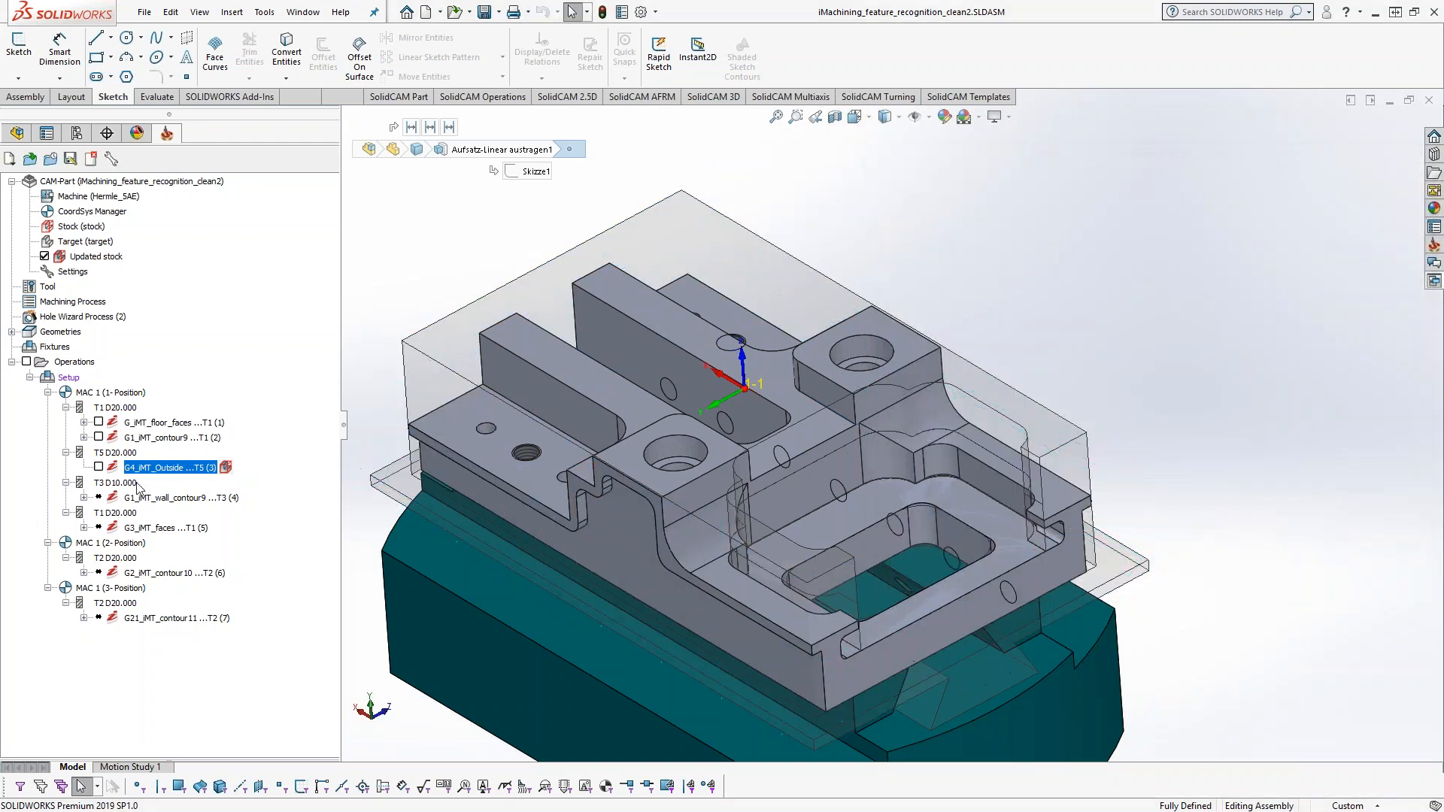
- Open the iMT_wall_contour9 operation, switch to its T1 tool, and save and recalculate the contour9 toolpaths
left_click(144, 498)
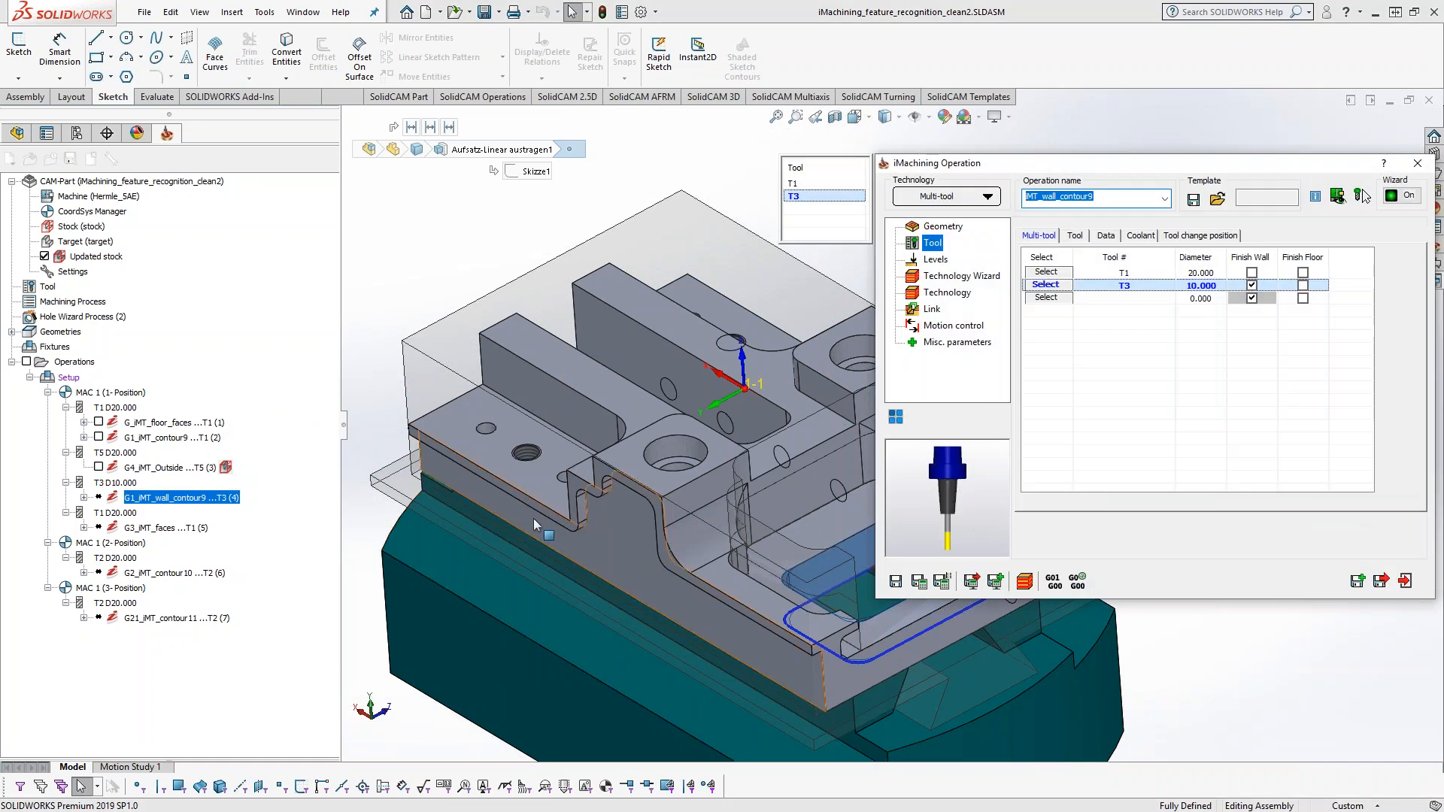
mouse_move(730, 500)
middle_mouse_down("ctrl")
mouse_move(632, 428)
mouse_move(730, 520)
middle_mouse_up("ctrl")
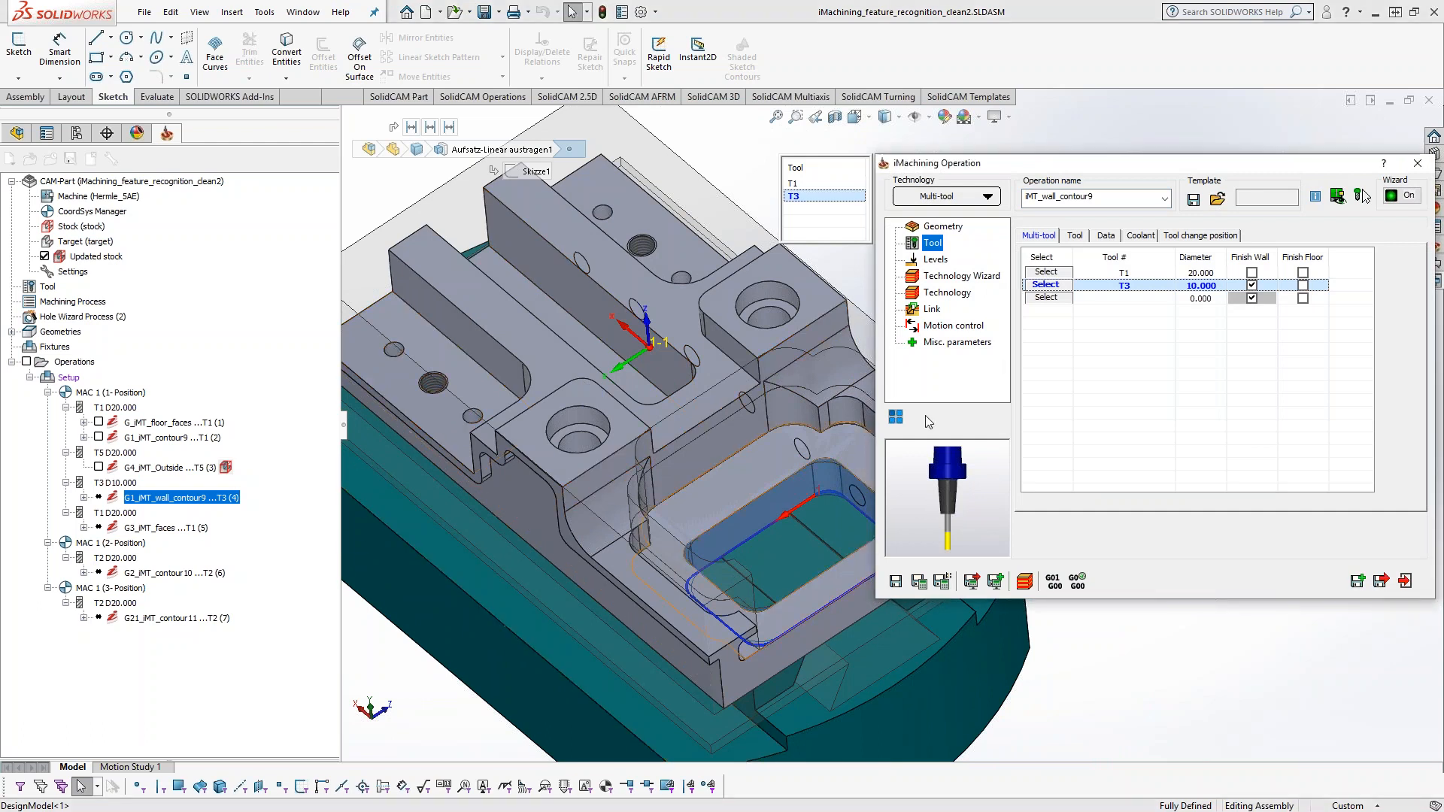
left_click(814, 185)
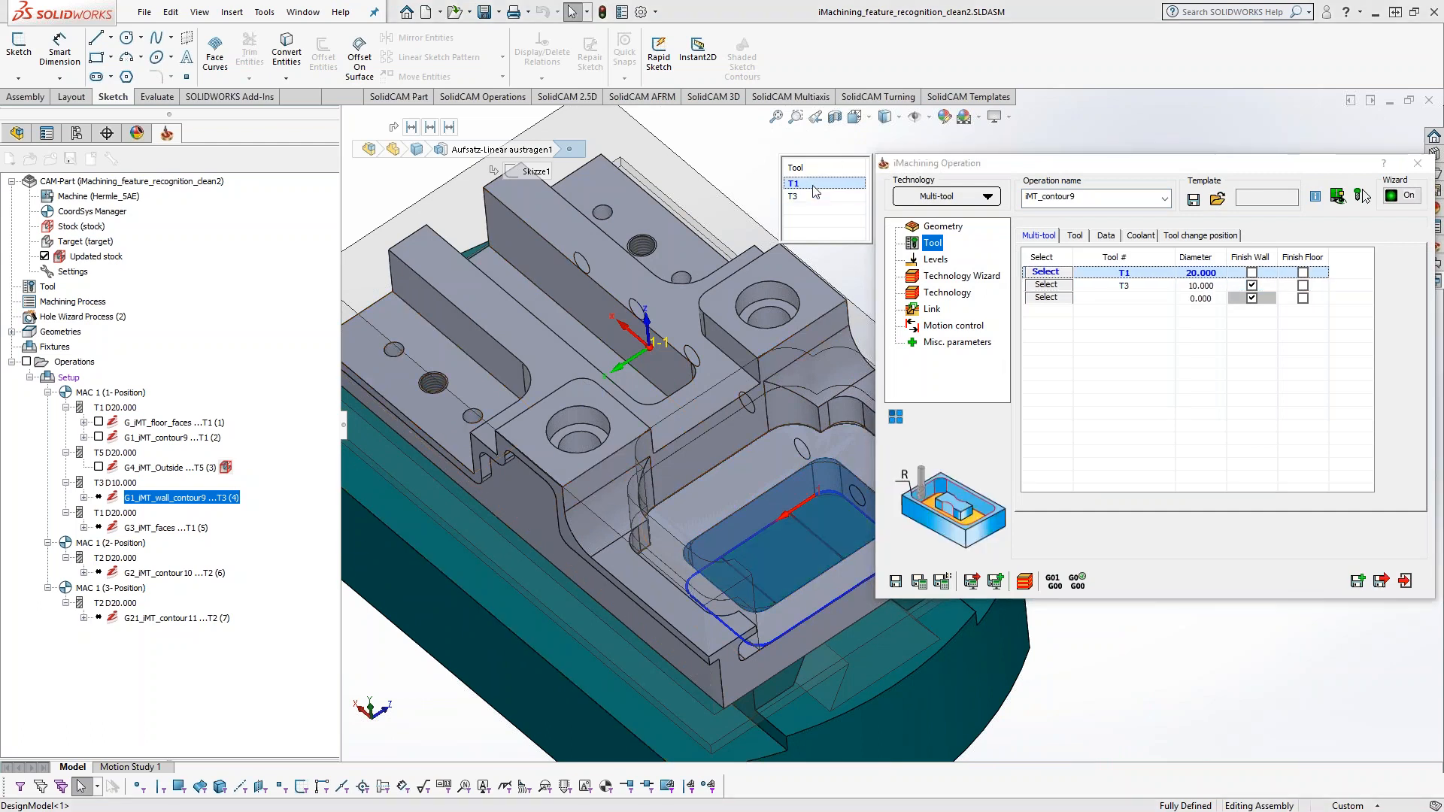
left_click(920, 583)
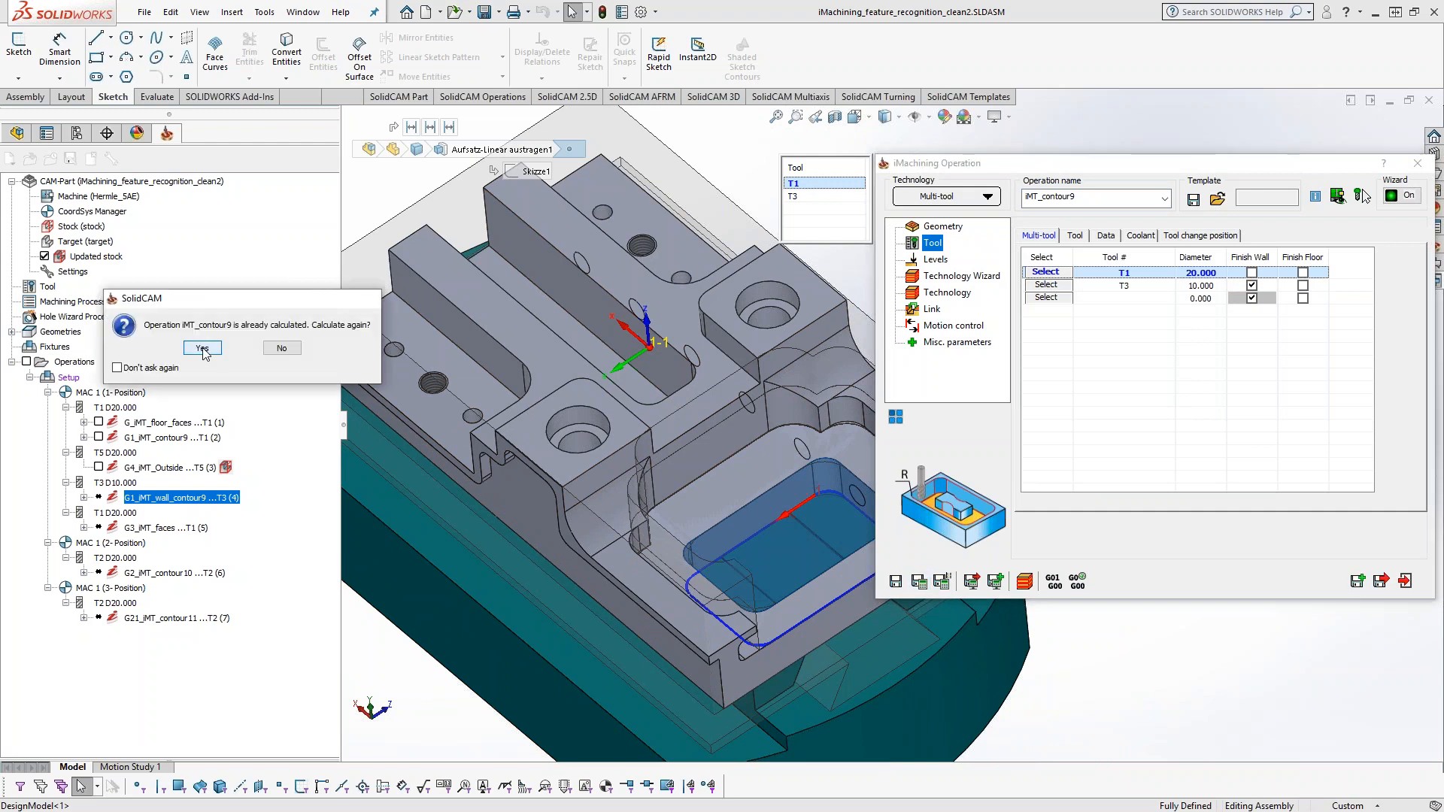
left_click(202, 348)
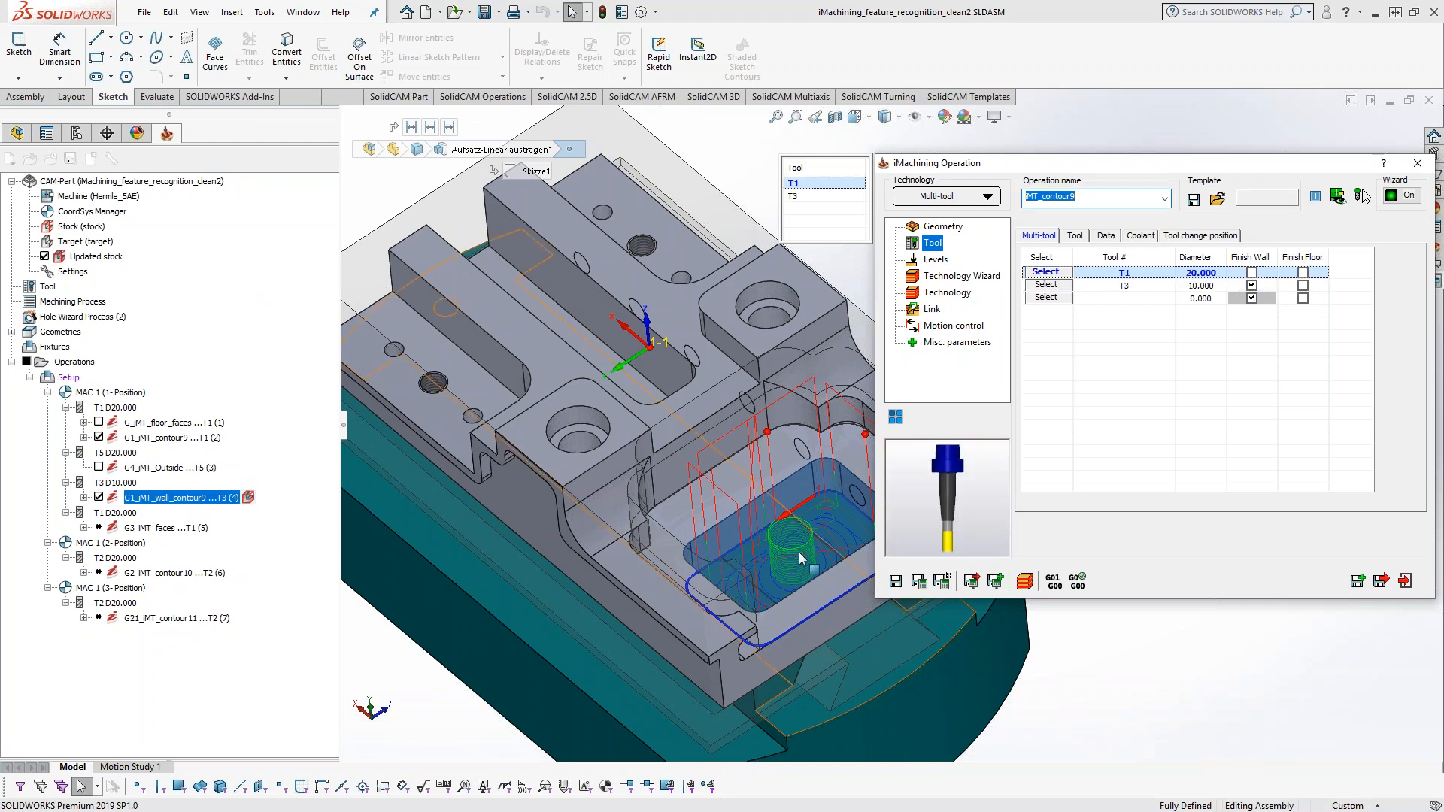
left_click(1405, 581)
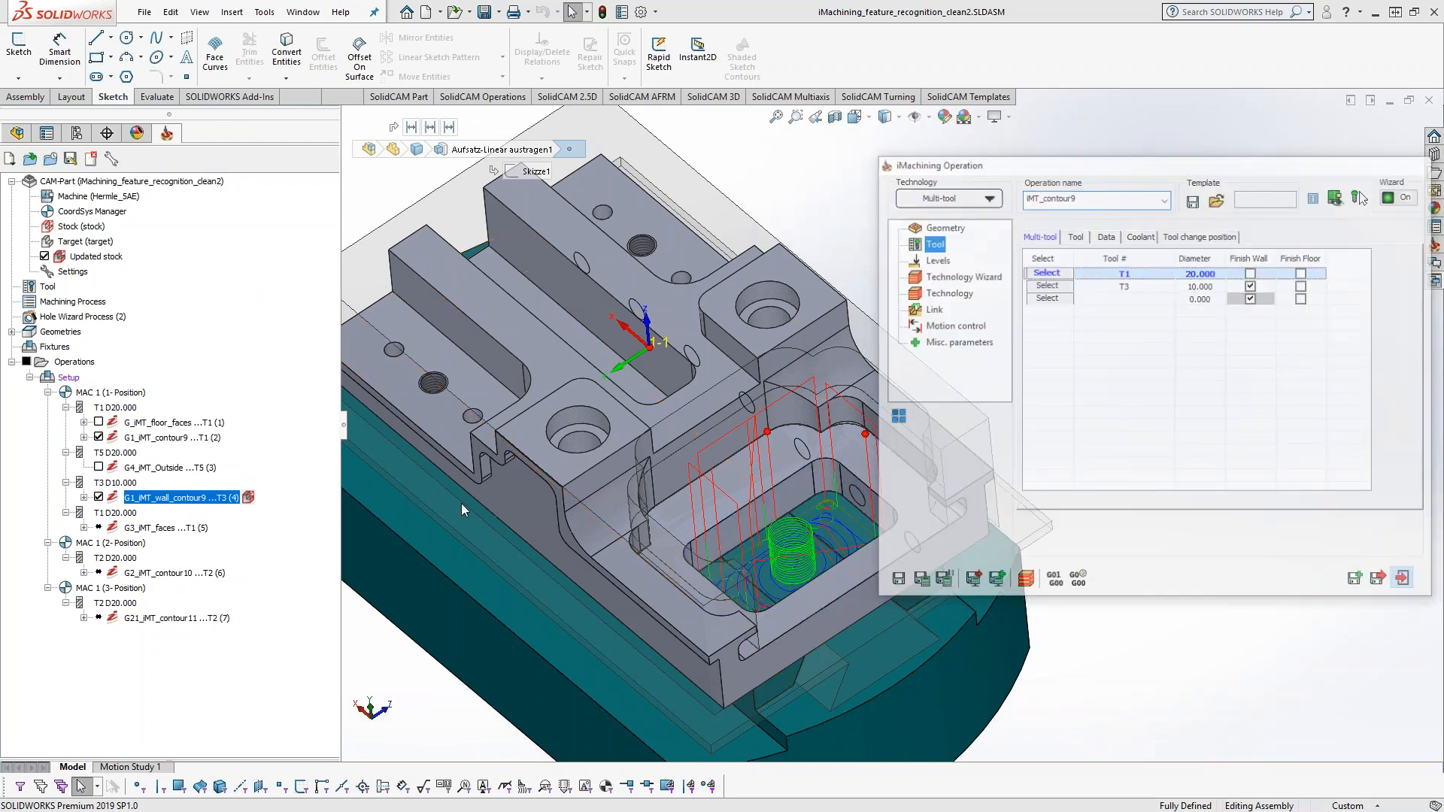
- Hide the contour9 toolpaths and move the iMT_Outside operation below iMT_wall_contour9 in the operation order
left_click(99, 496)
left_click(99, 438)
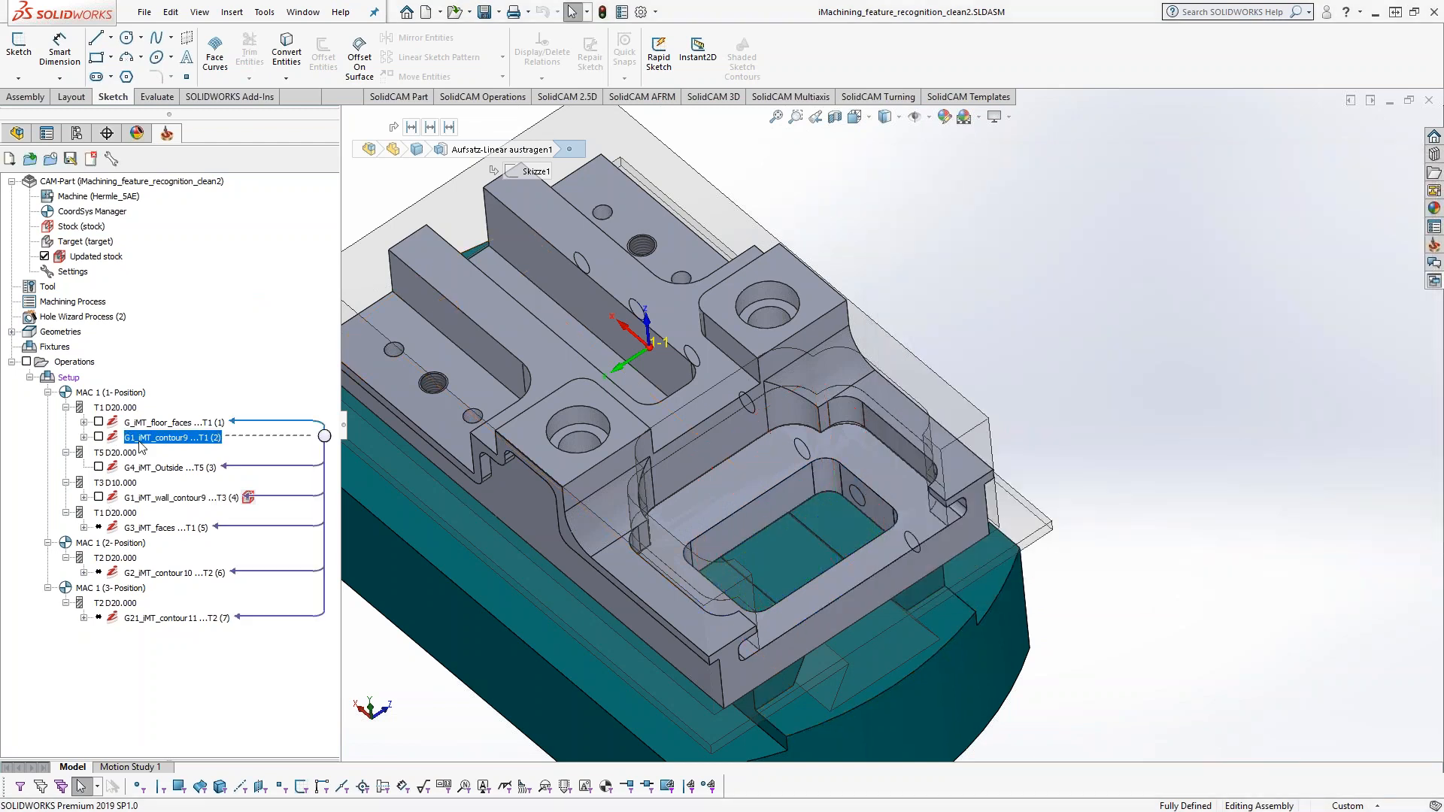
left_click(150, 467)
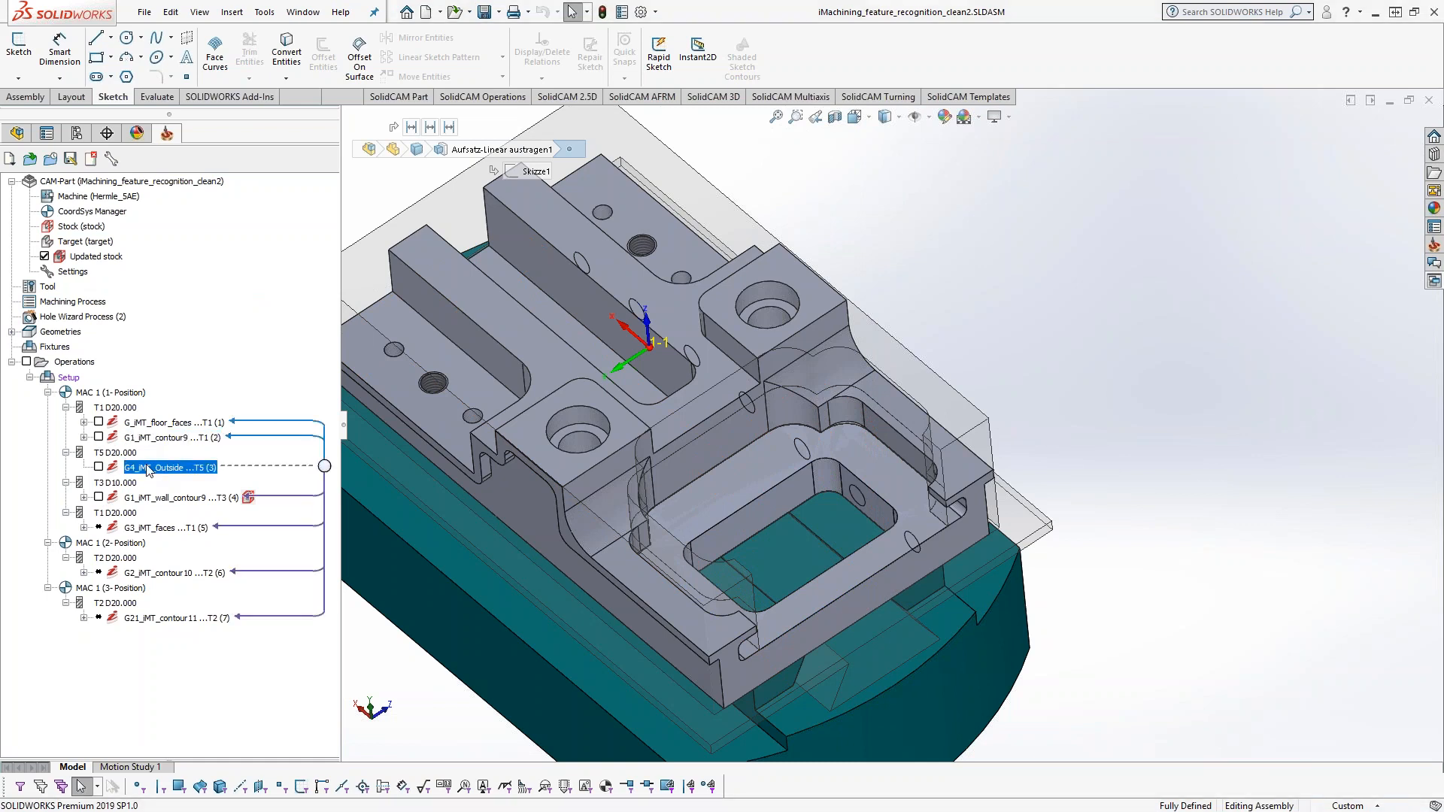
left_click_drag(164, 471, 173, 500)
- Recalculate the contour9 operation with its T1 and T3 tools in the new order, and hide both toolpaths
left_click(167, 469)
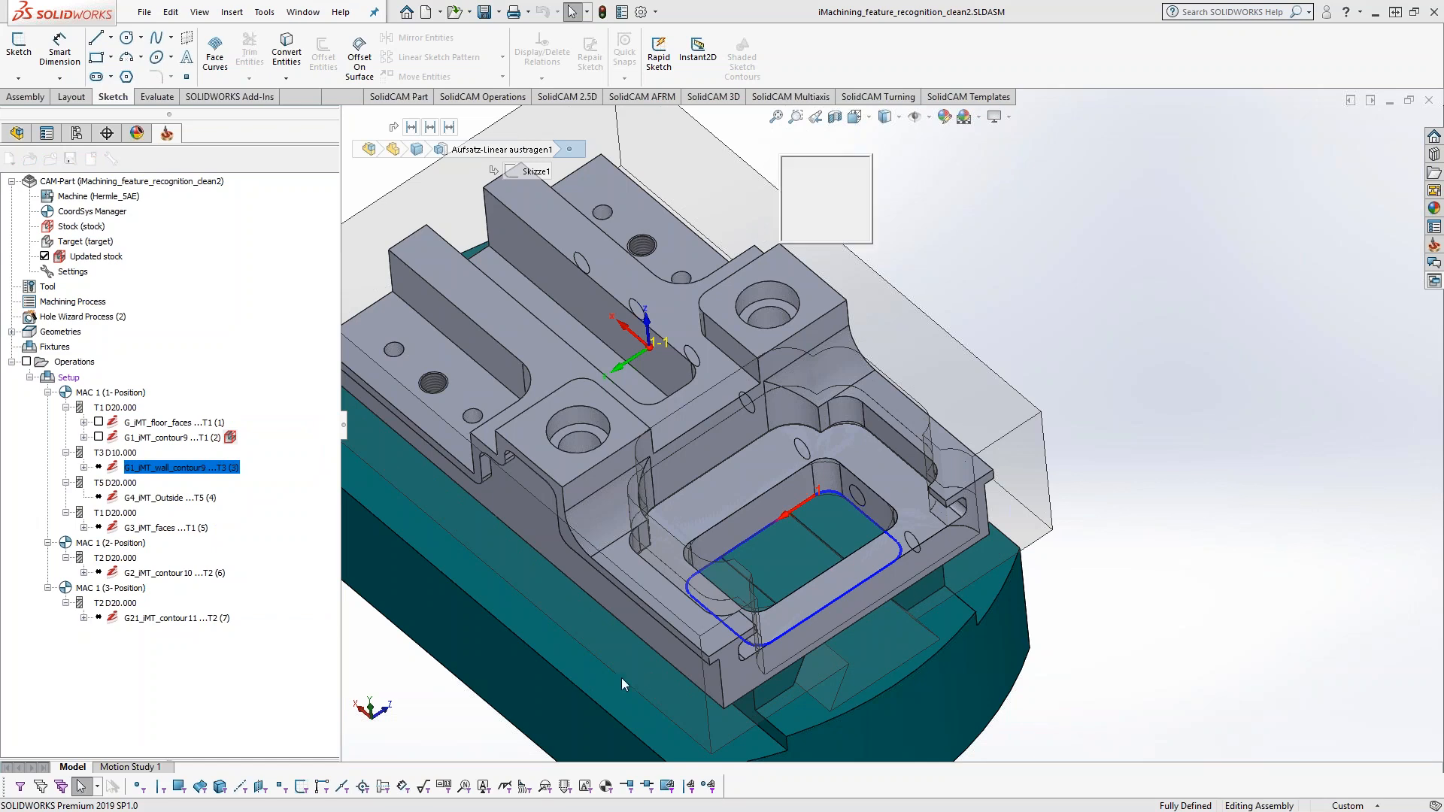
left_click(927, 583)
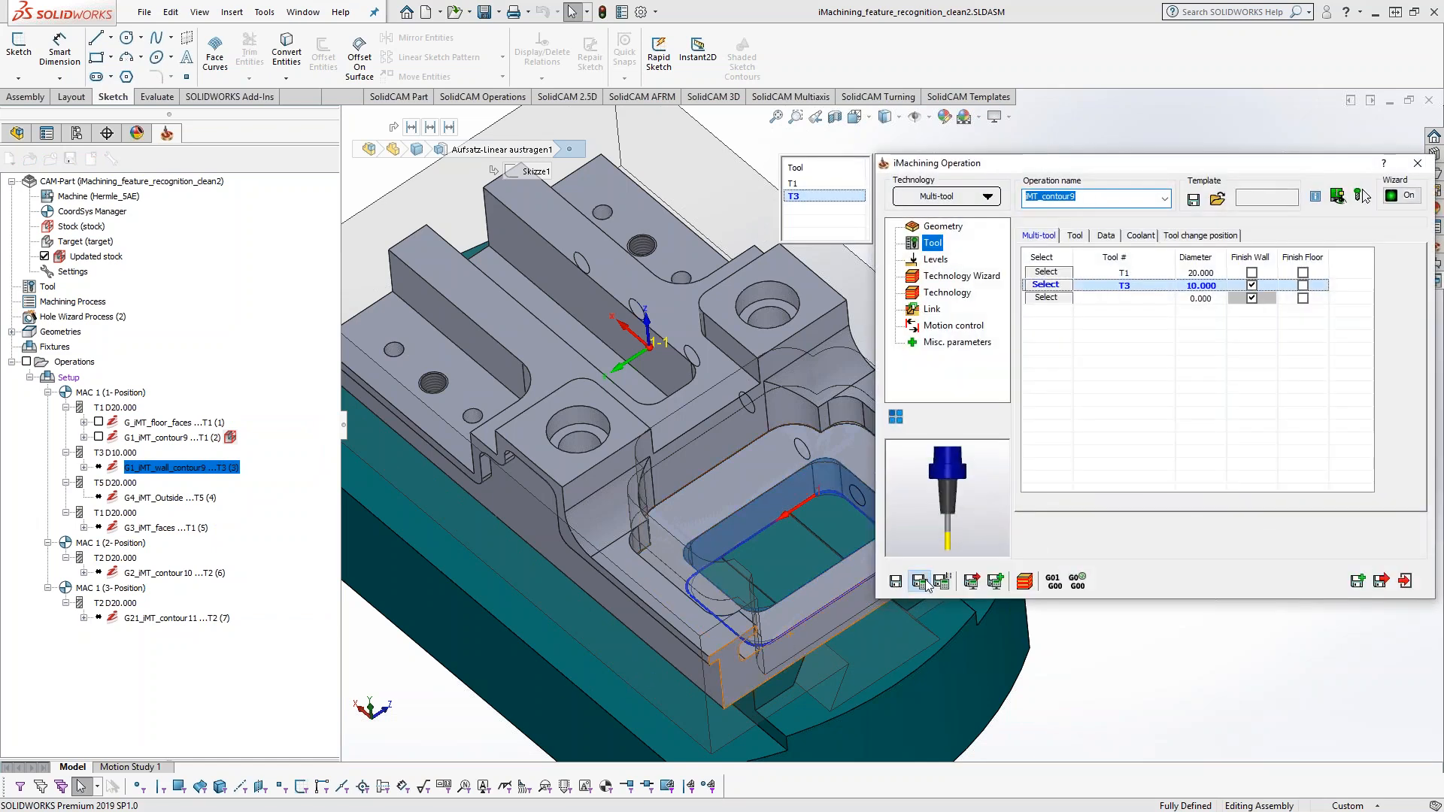
left_click(202, 348)
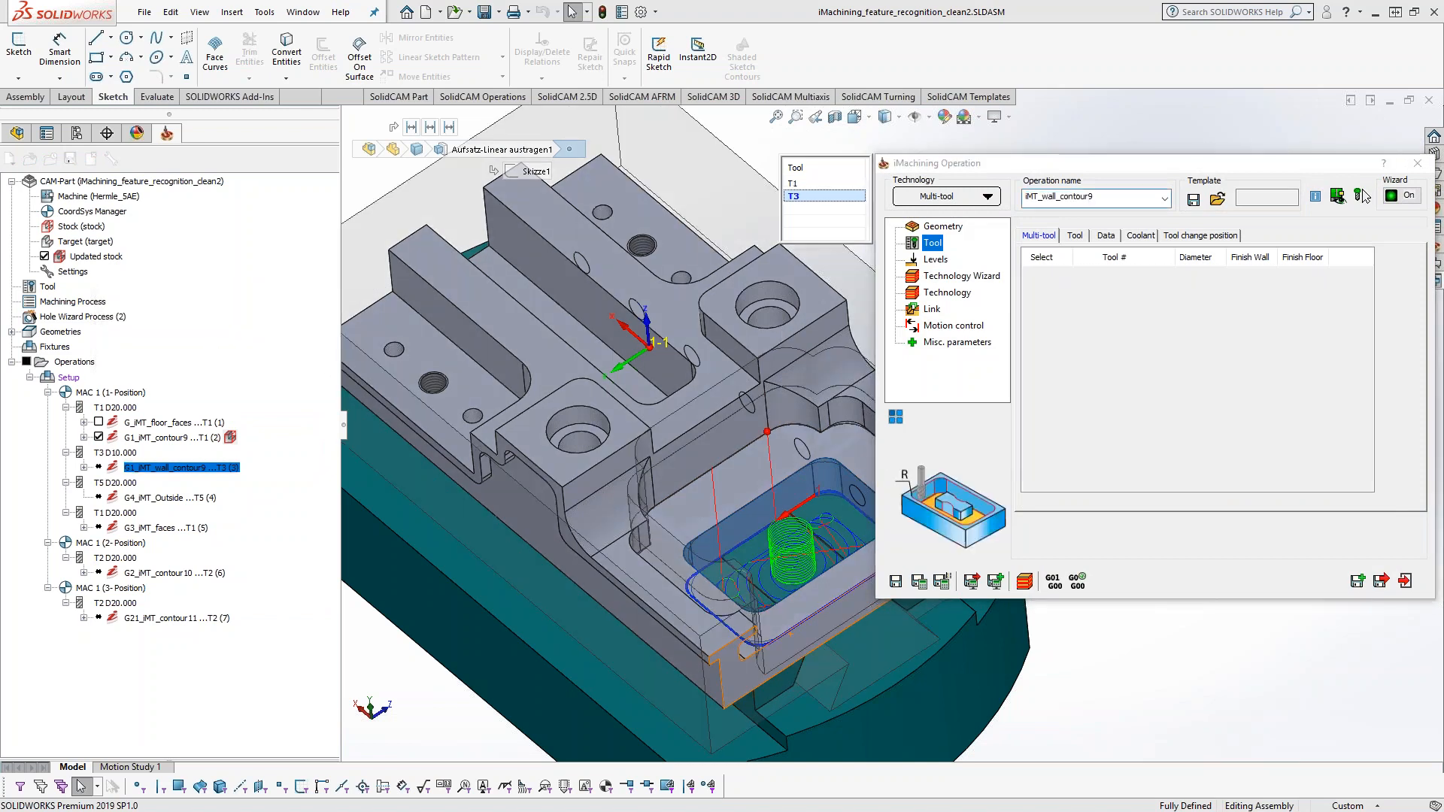
left_click(1405, 581)
left_click(99, 438)
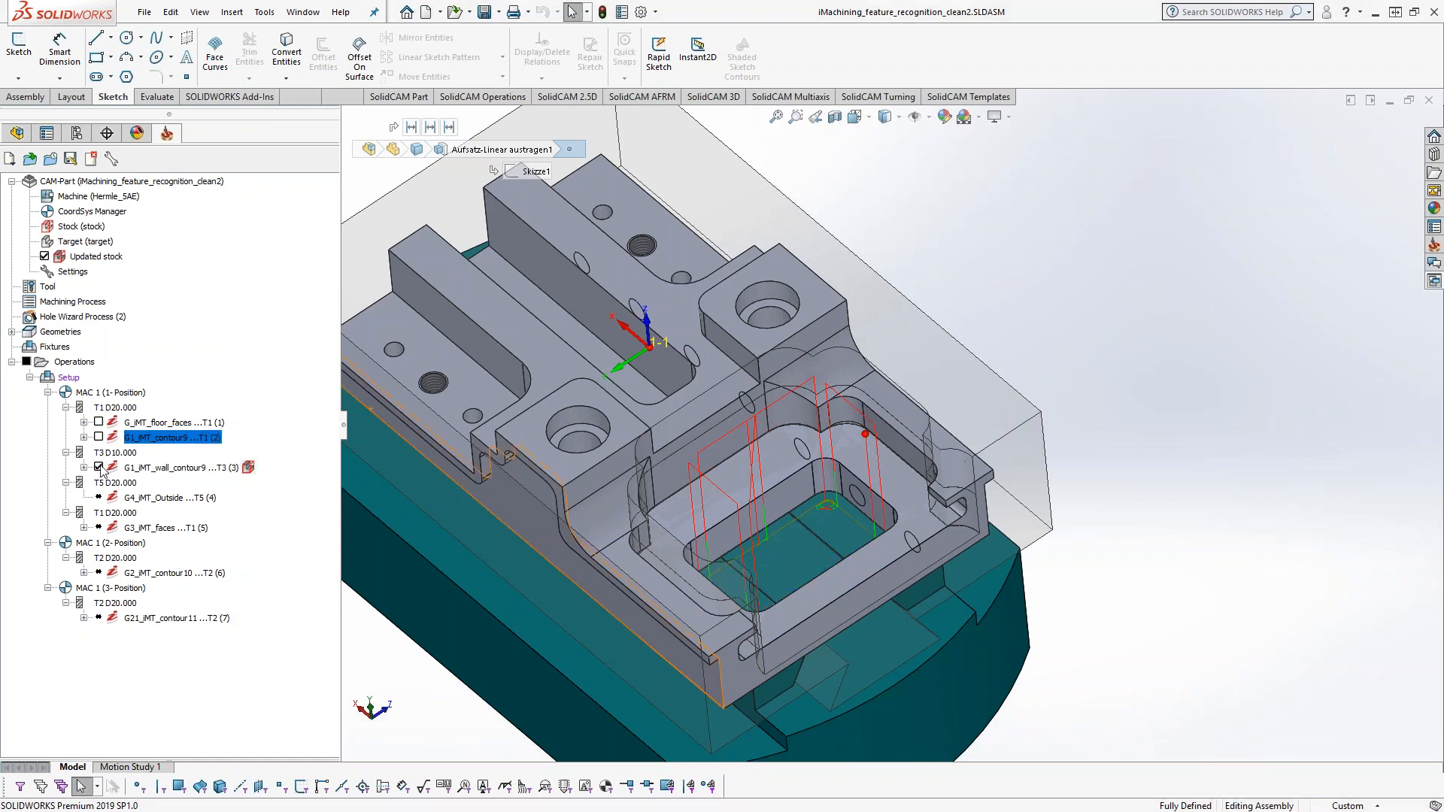
left_click(98, 467)
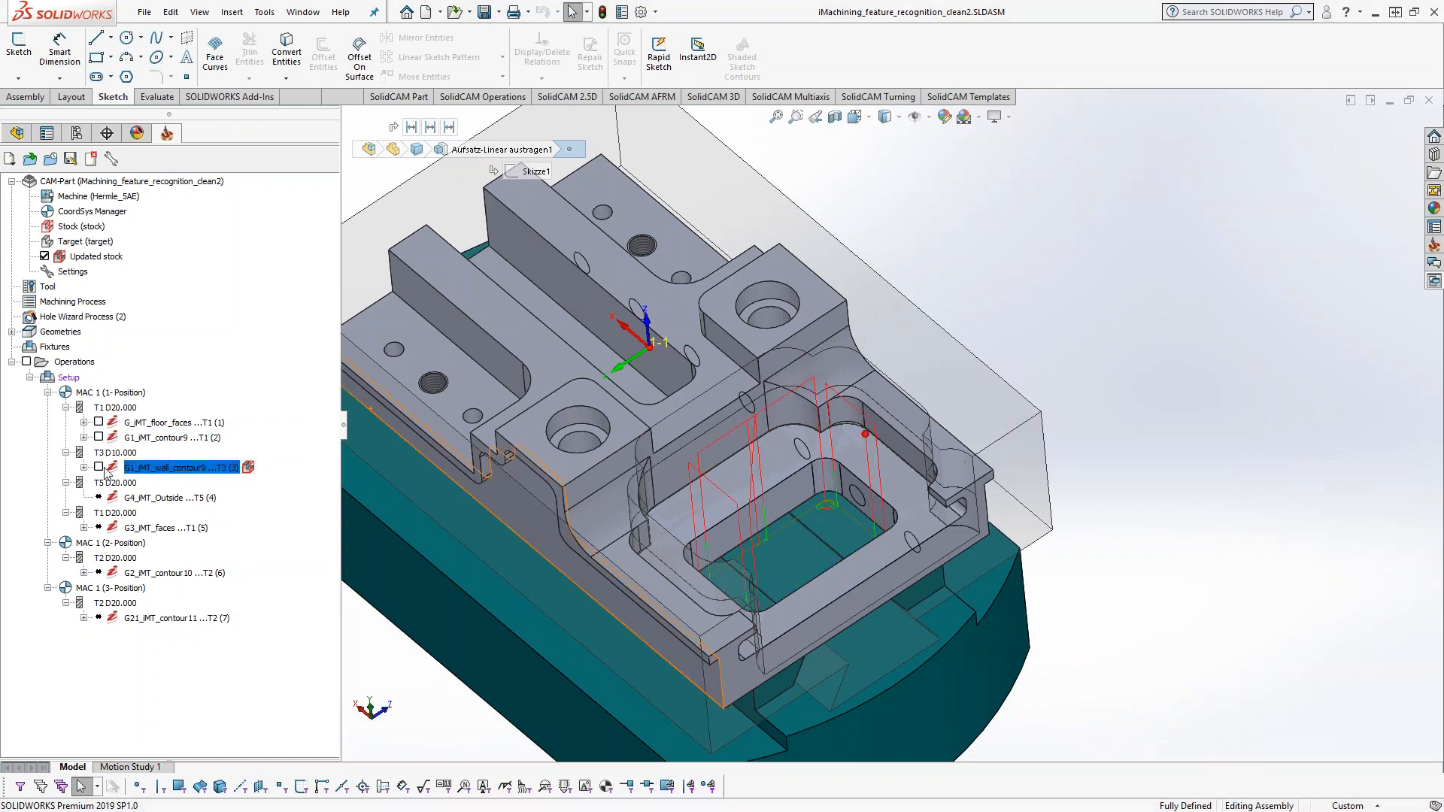
- Save and recalculate the reordered iMT_Outside operation with tool T5
left_click(170, 498)
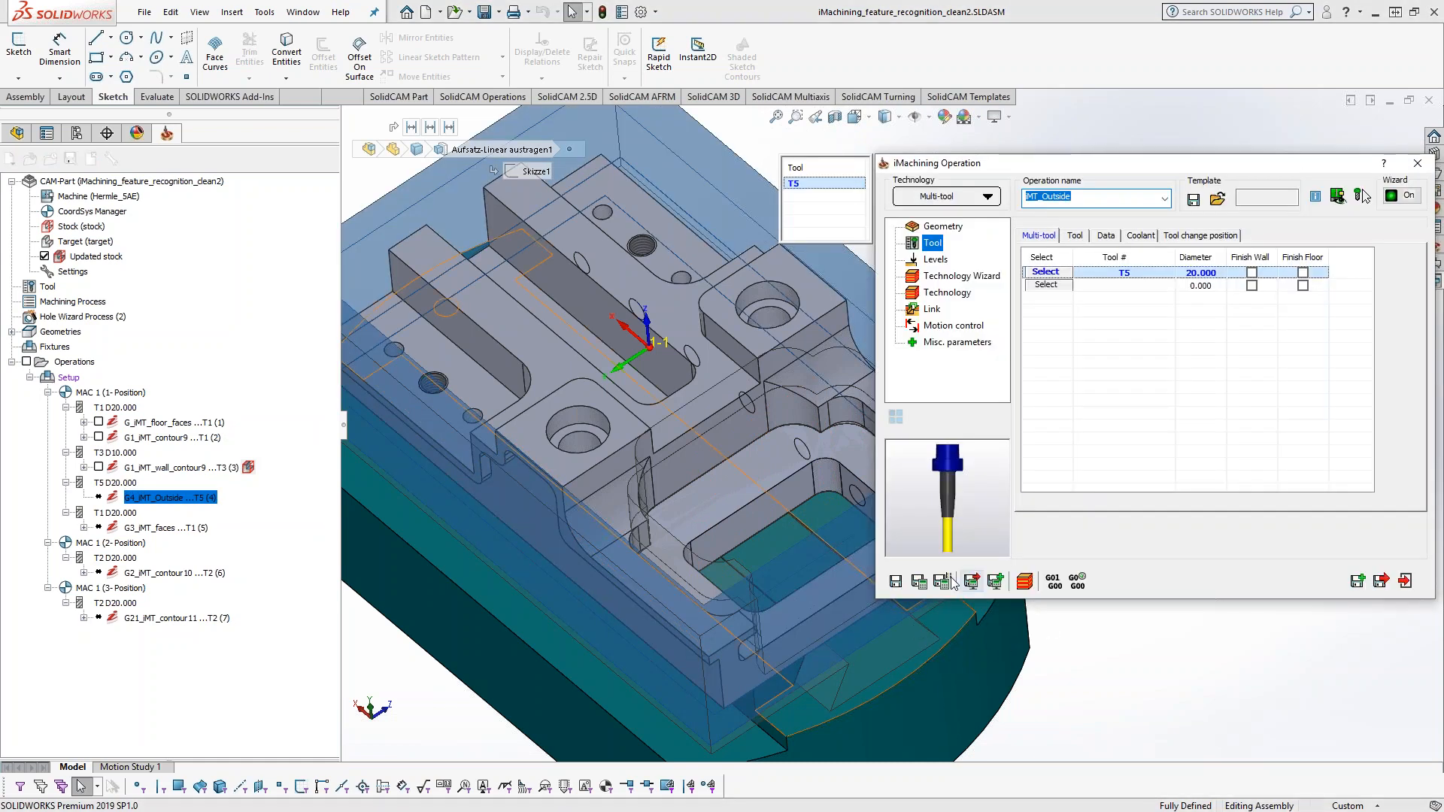
left_click(920, 583)
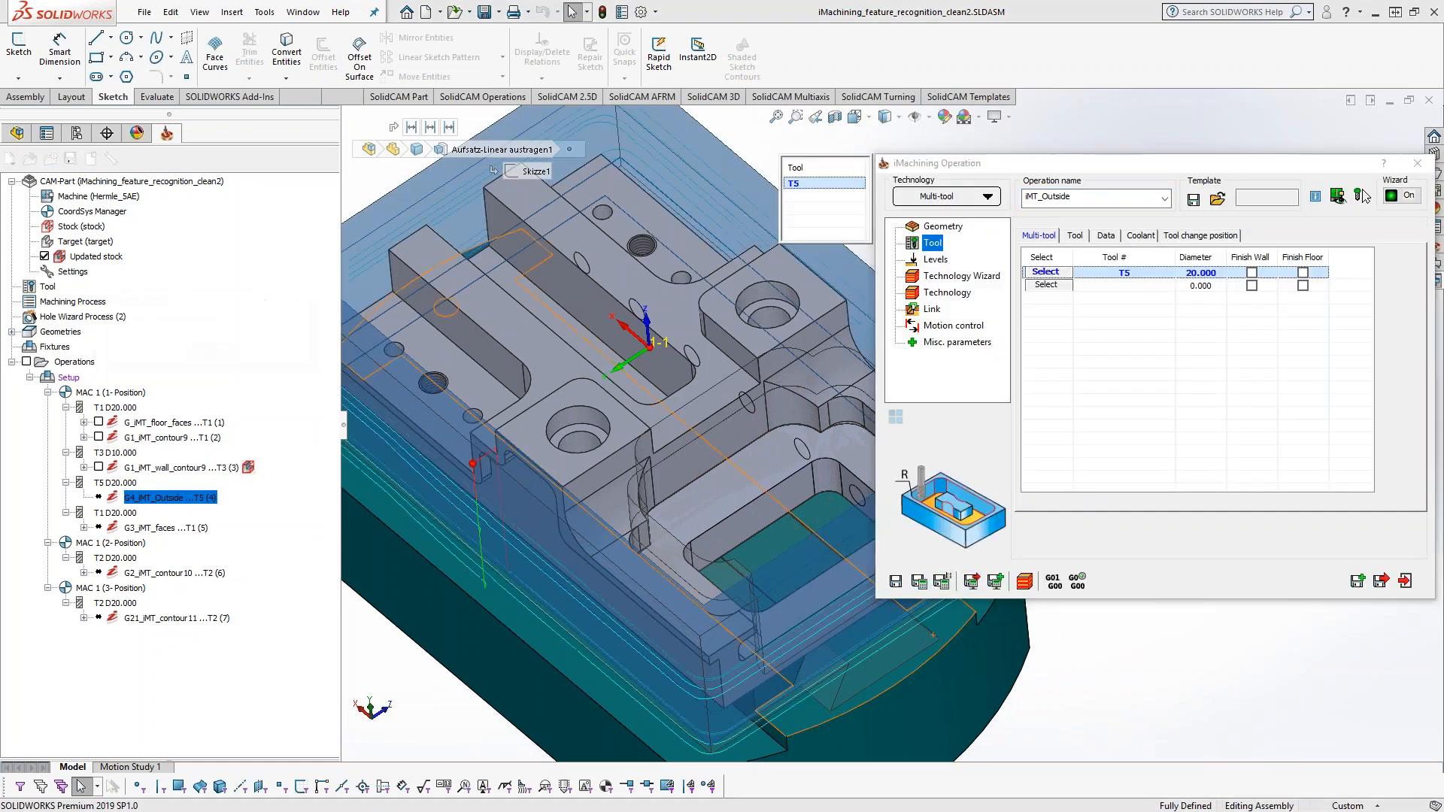
left_click(1405, 581)
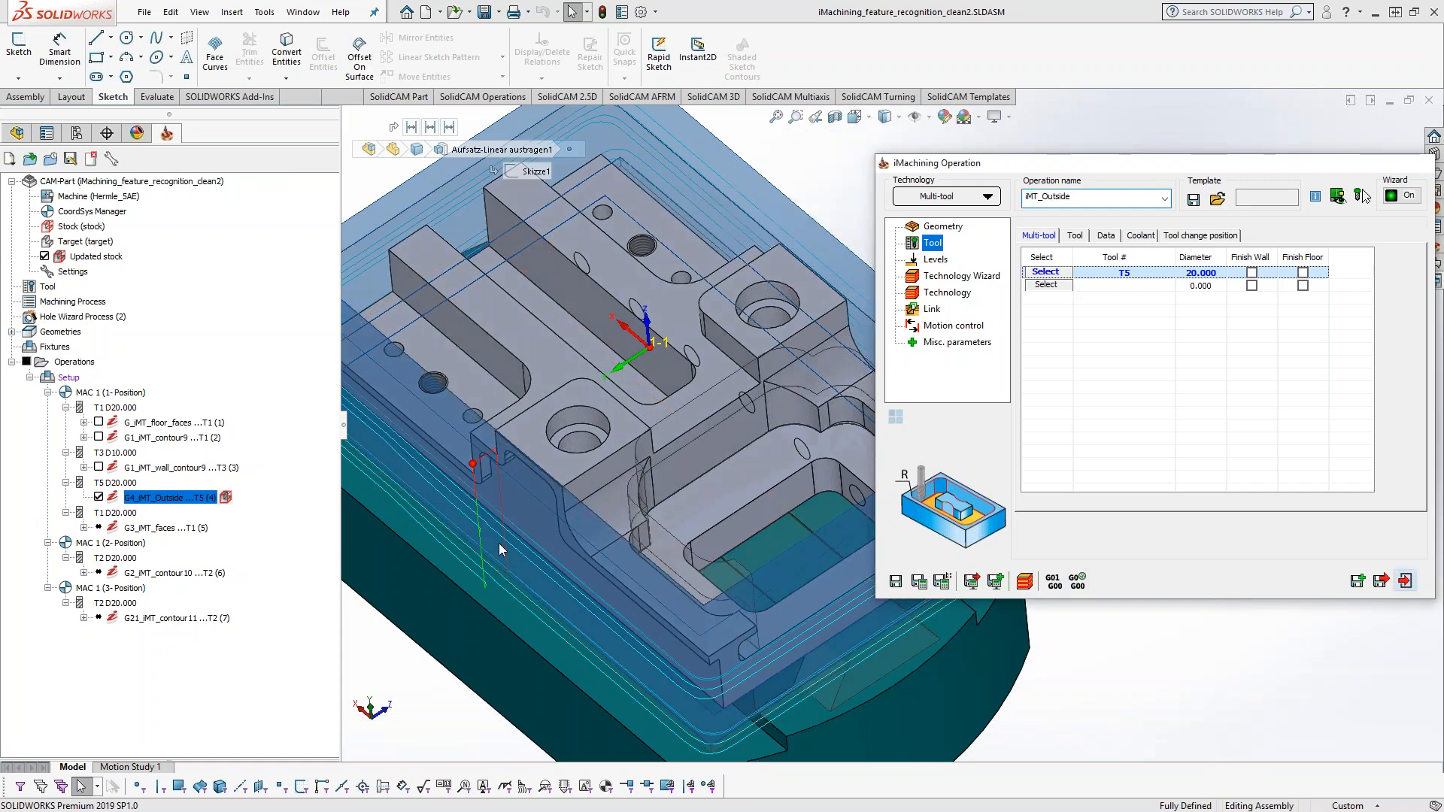
- Open the iMT_faces operation and inspect its geometry around the part's outer corner from above
left_click(147, 528)
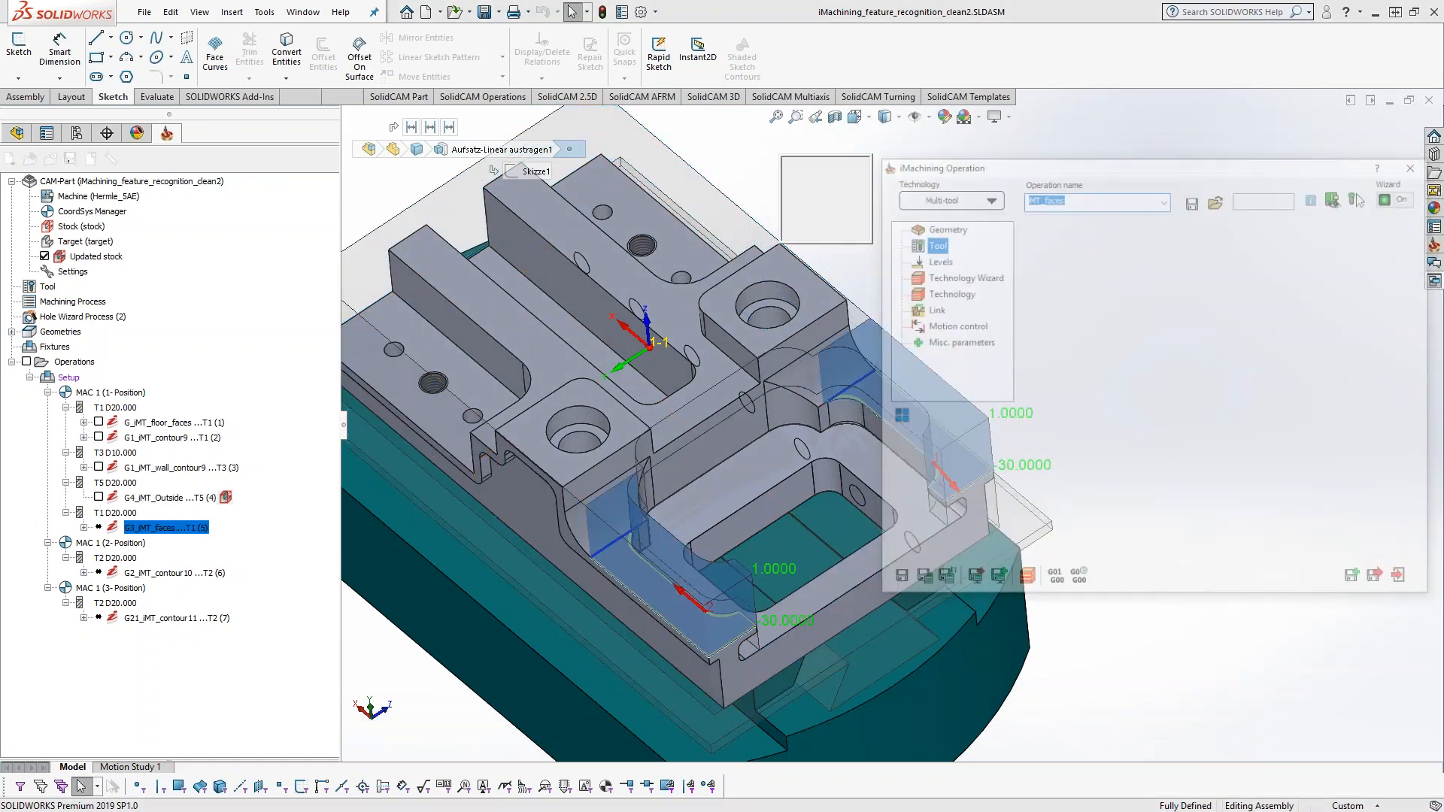
middle_click_drag(640, 562, 648, 658)
scroll(648, 658, "down", 6)
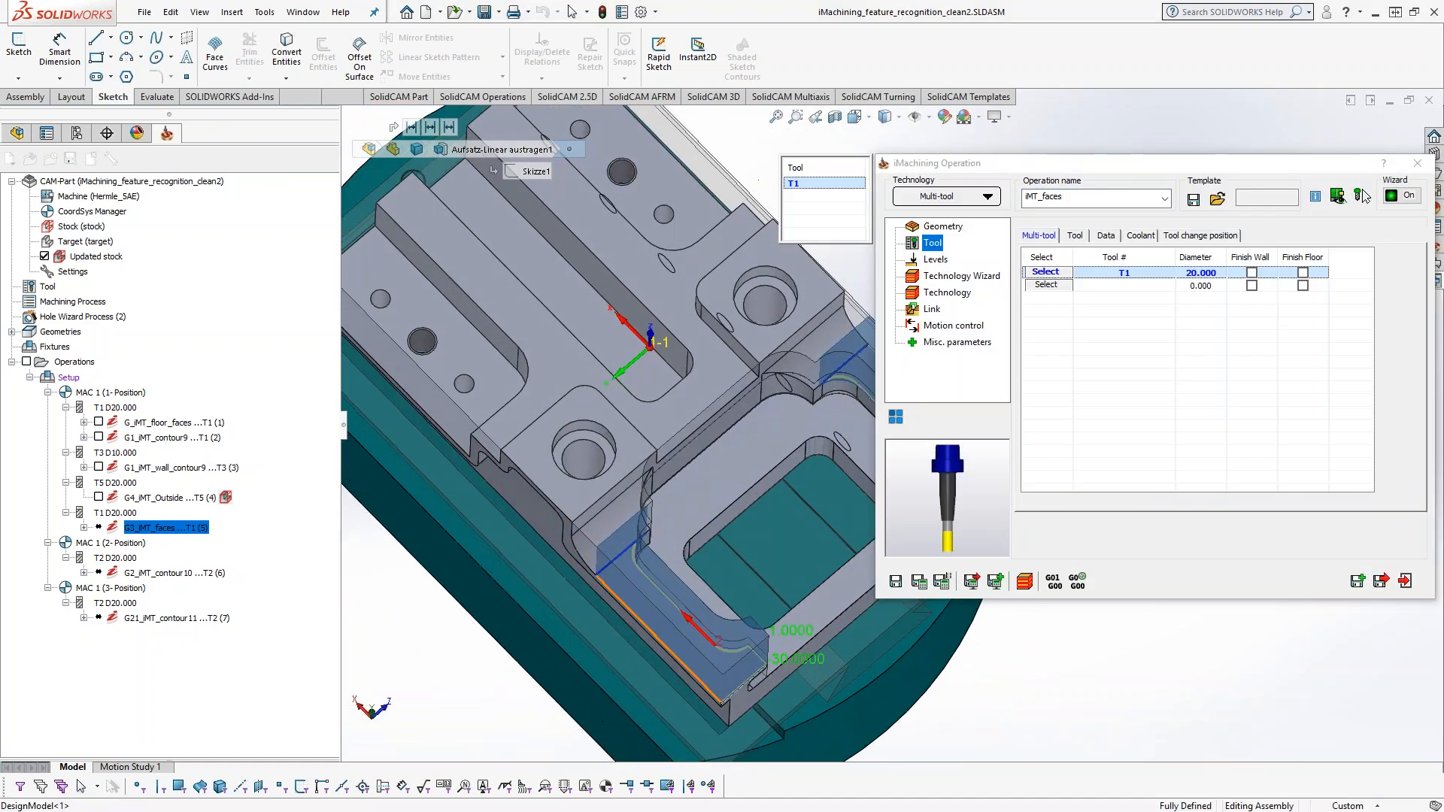
middle_click_drag(796, 606, 768, 620)
scroll(816, 584, "down", 8)
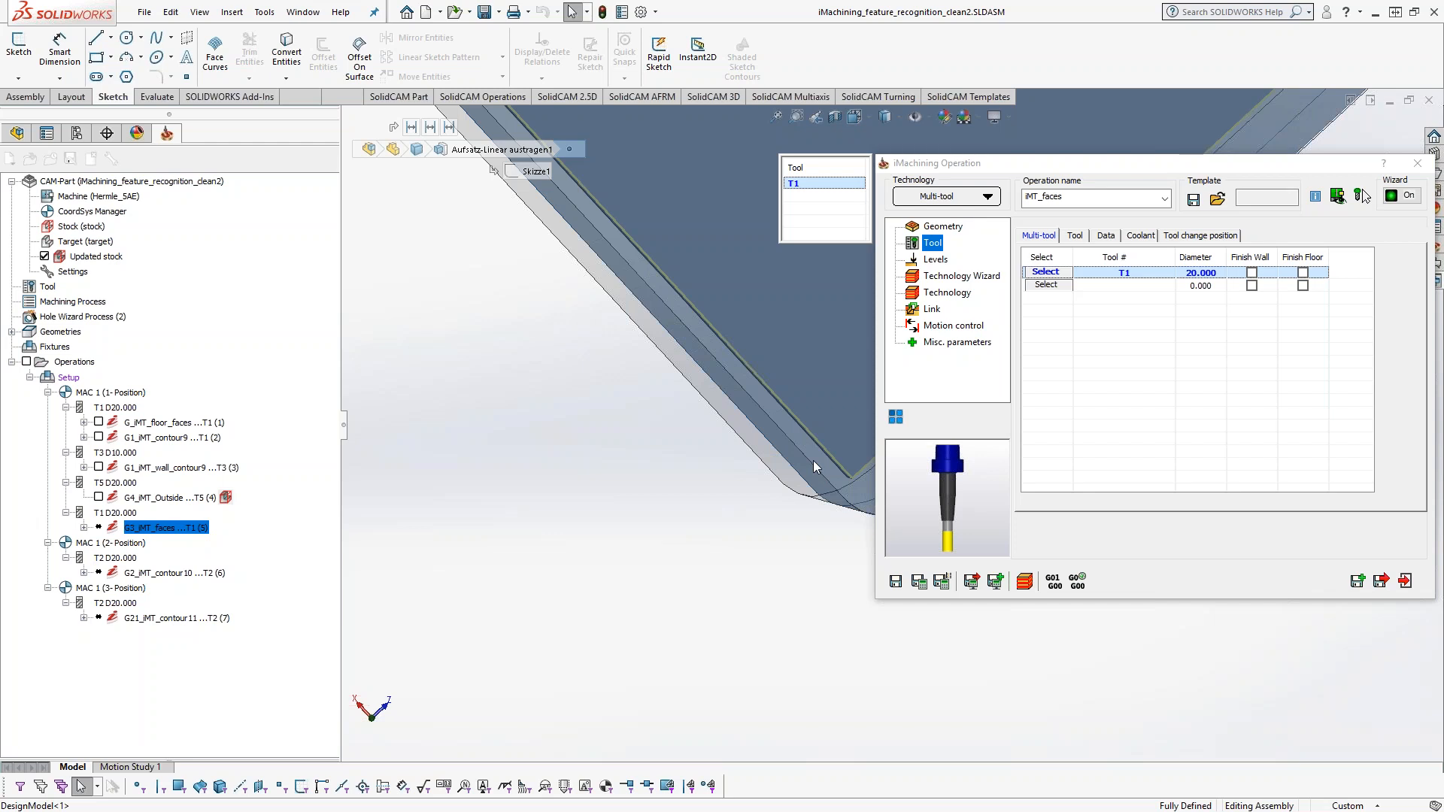
middle_click_drag(814, 445, 719, 589, "ctrl")
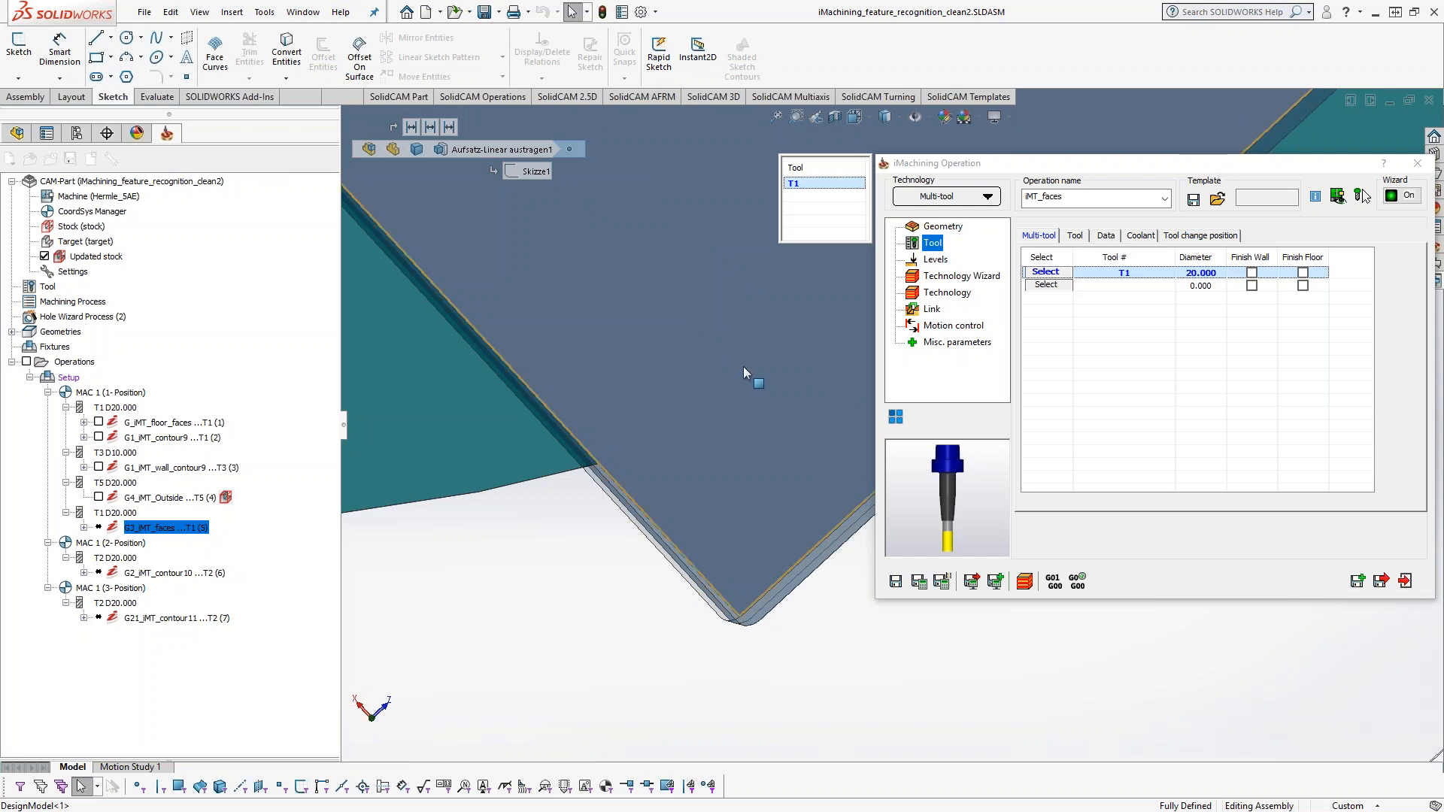
middle_click_drag(744, 367, 762, 484, "shift")
middle_click_drag(820, 211, 664, 519, "ctrl")
middle_click_drag(665, 519, 554, 648, "ctrl")
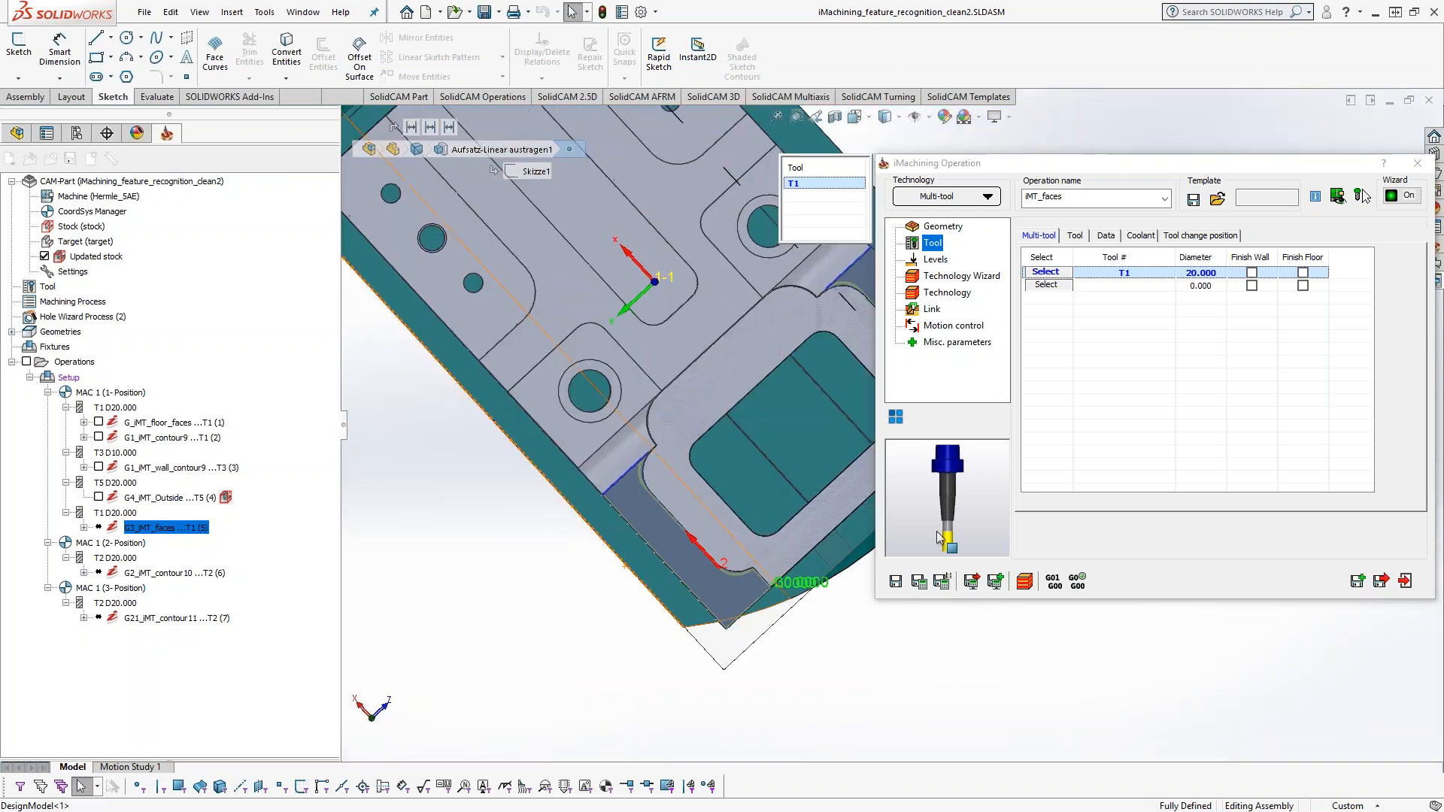
left_click(1407, 582)
- Save and recalculate the iMT_faces operation with its T1 tool, and hide its toolpath
double_click(151, 526)
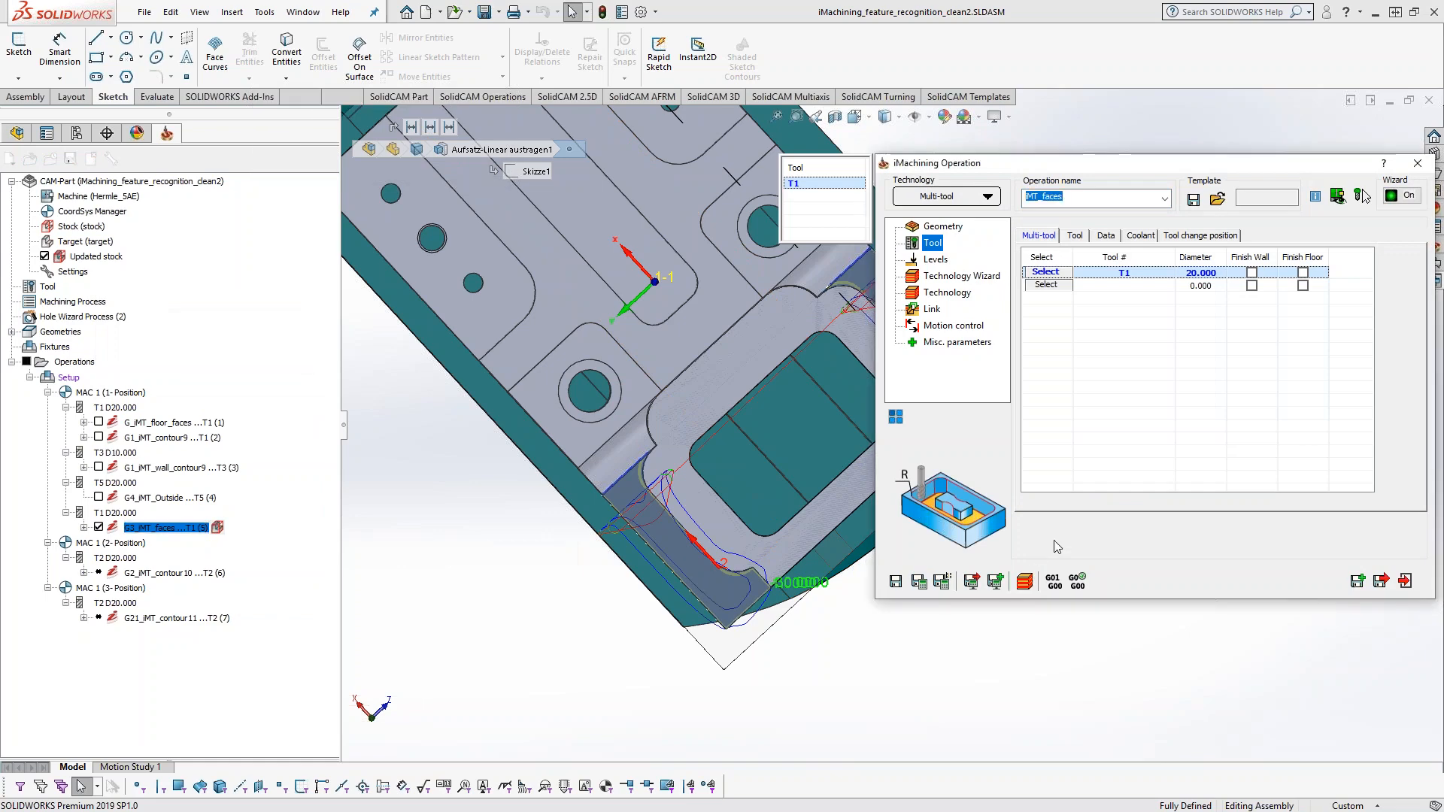
left_click(1405, 581)
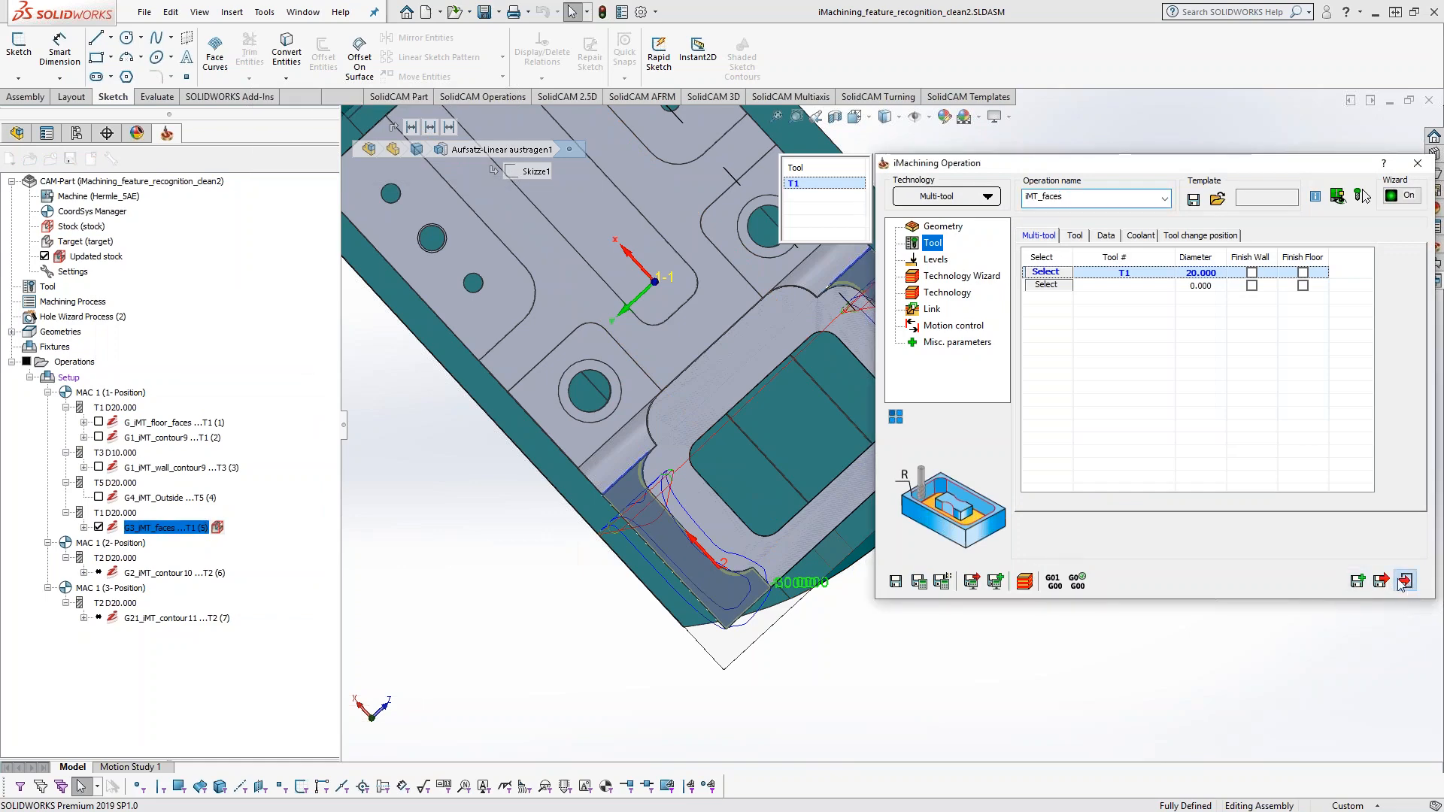
left_click(98, 527)
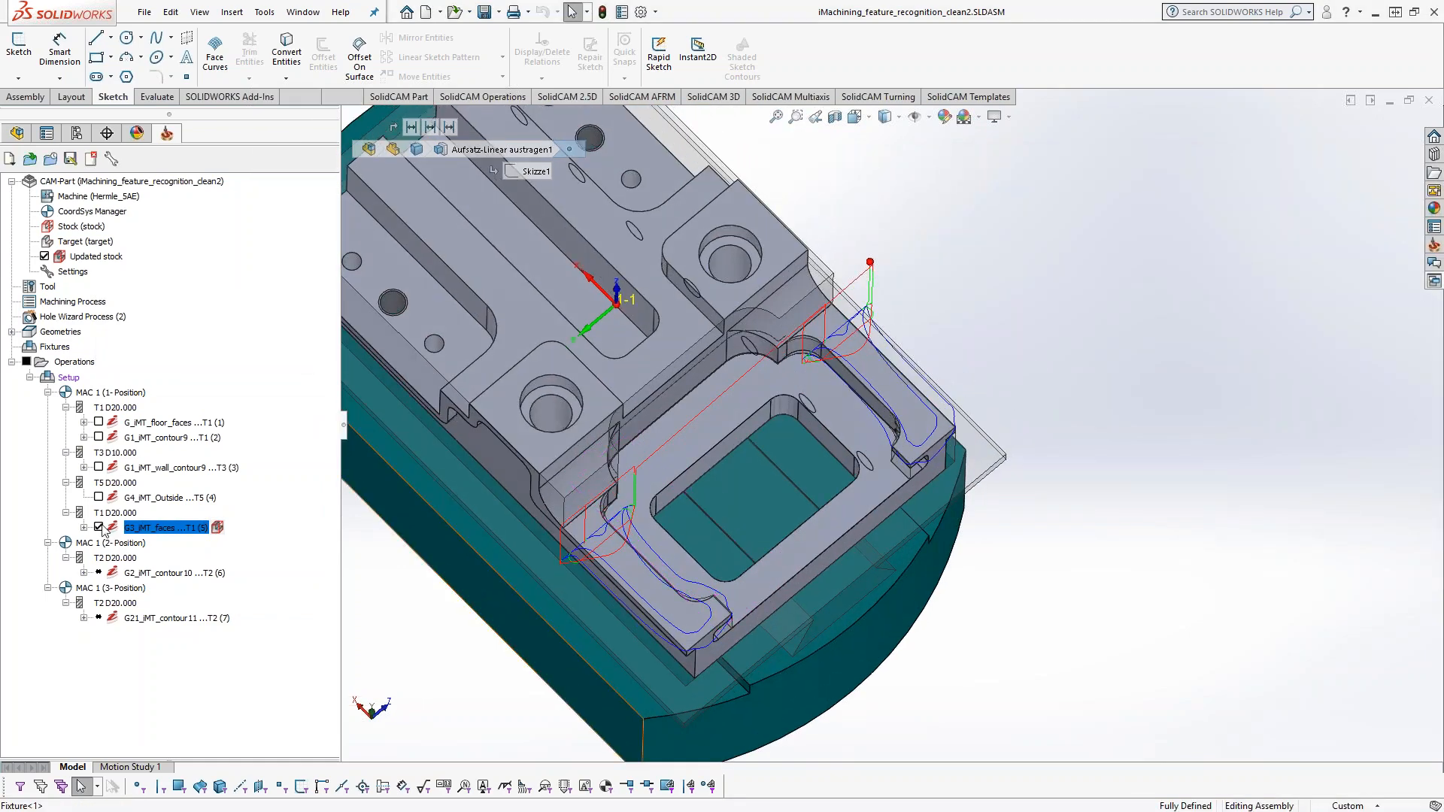
- Save and recalculate the iMT_contour10 operation in position 2 with its T2 tool
left_click(177, 574)
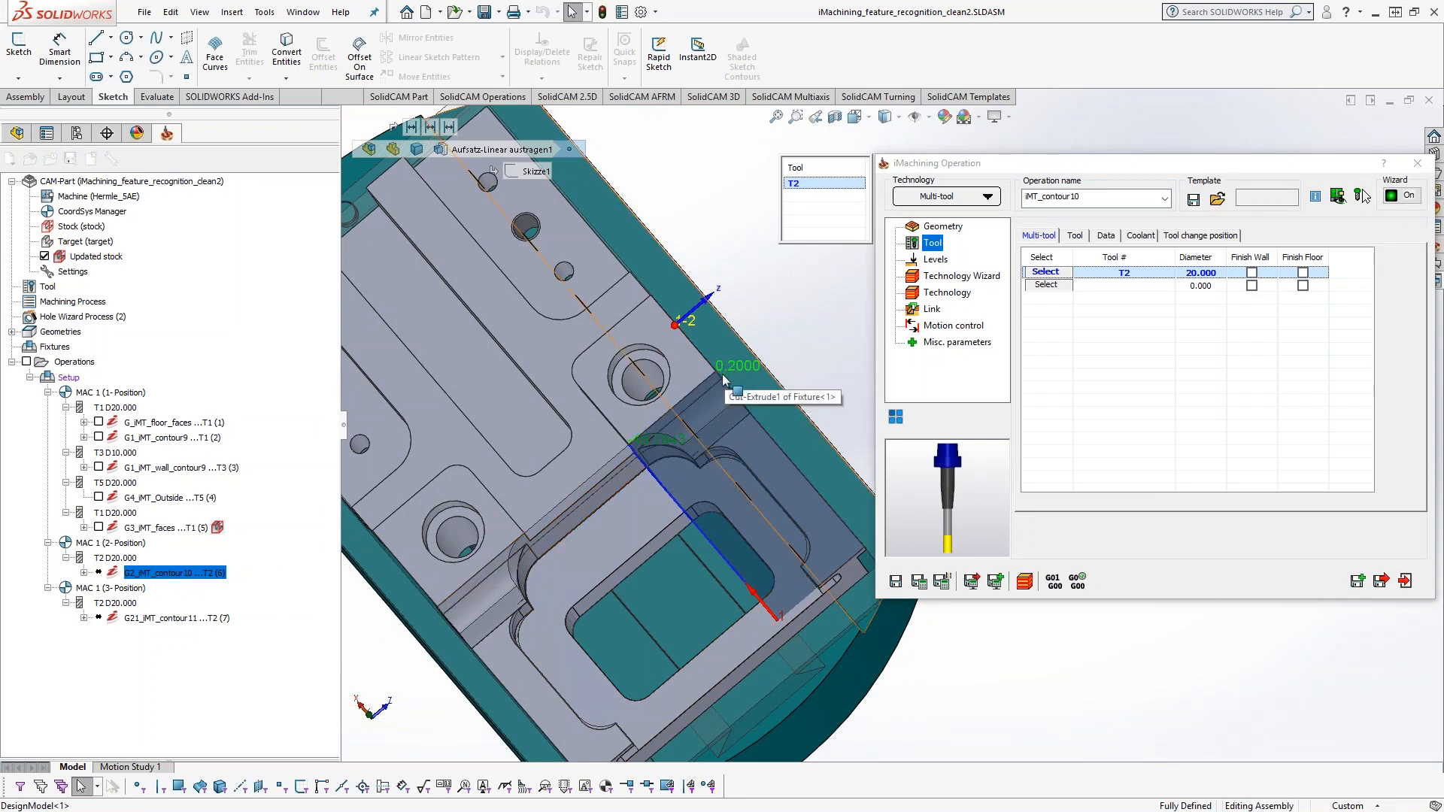
left_click(918, 582)
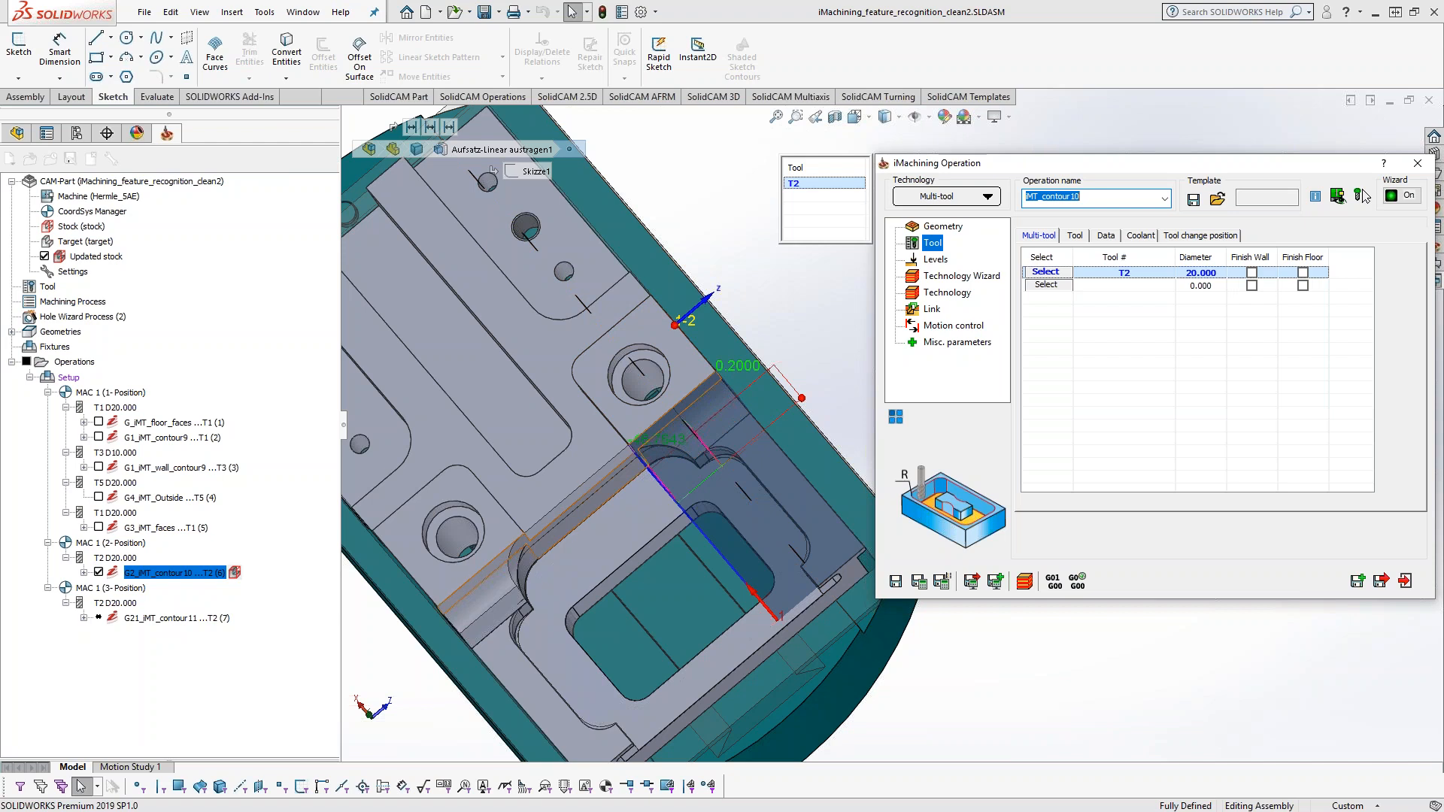
left_click(1408, 580)
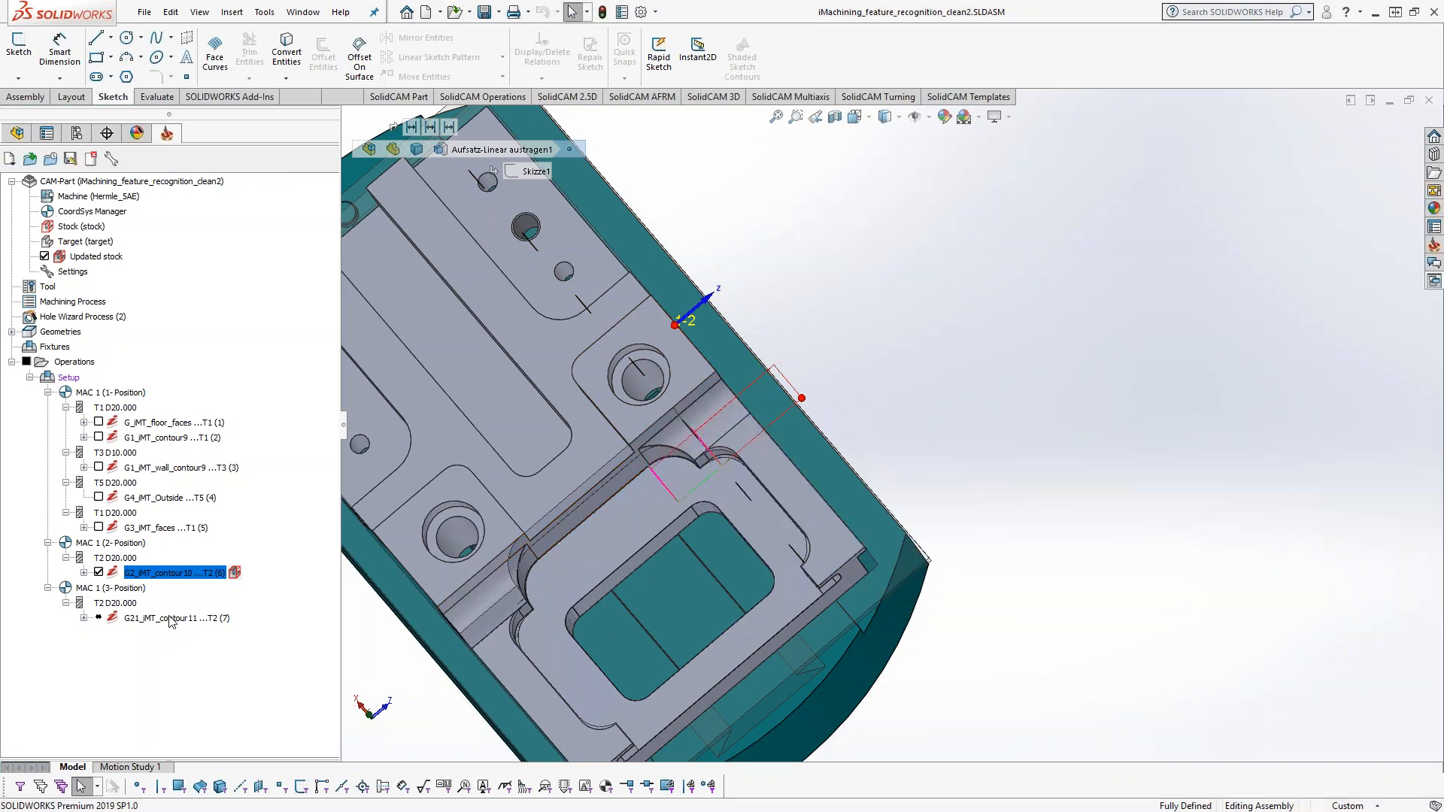
- Save and recalculate the iMT_contour11 operation in position 3, and hide the contour10 and contour11 toolpaths
left_click(171, 618)
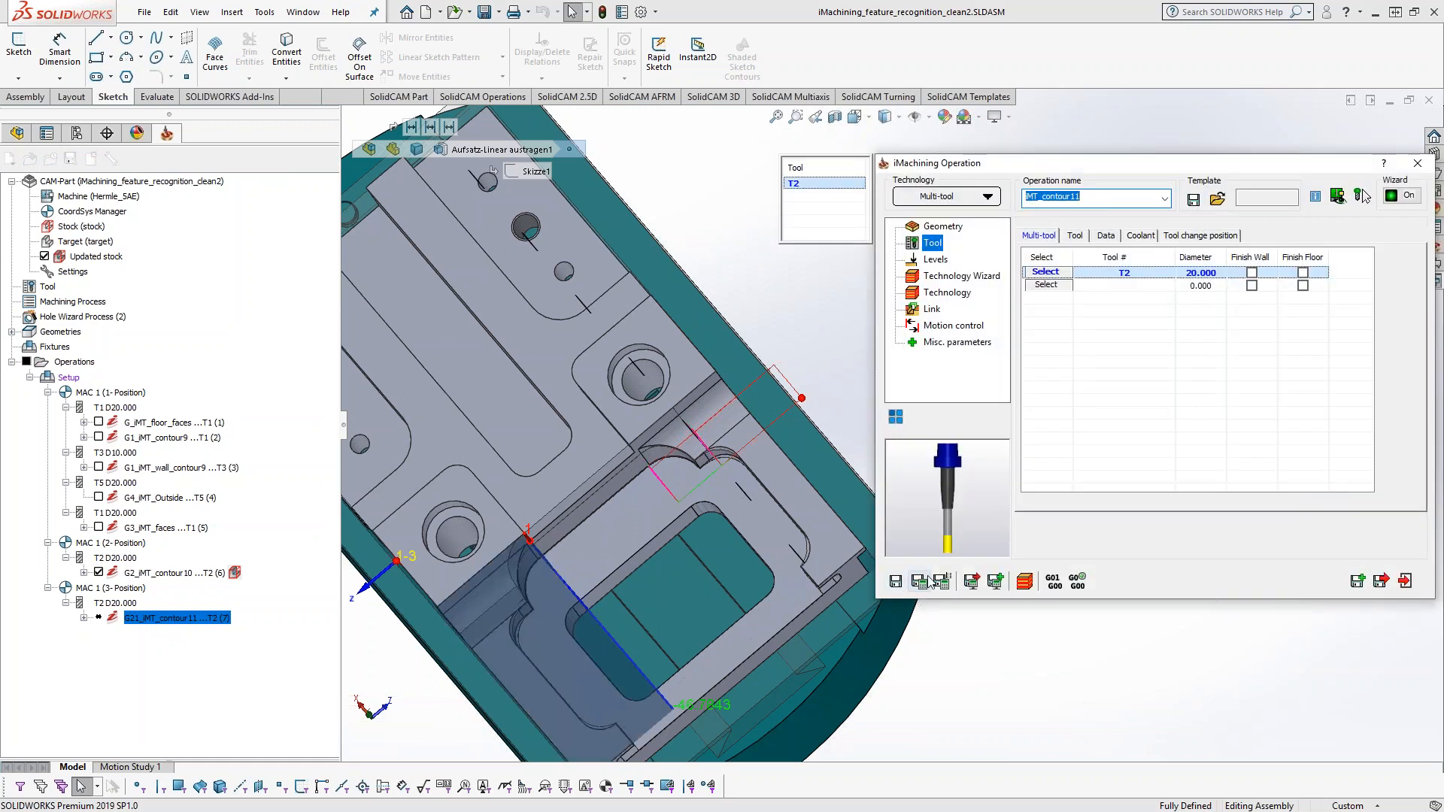
left_click(920, 582)
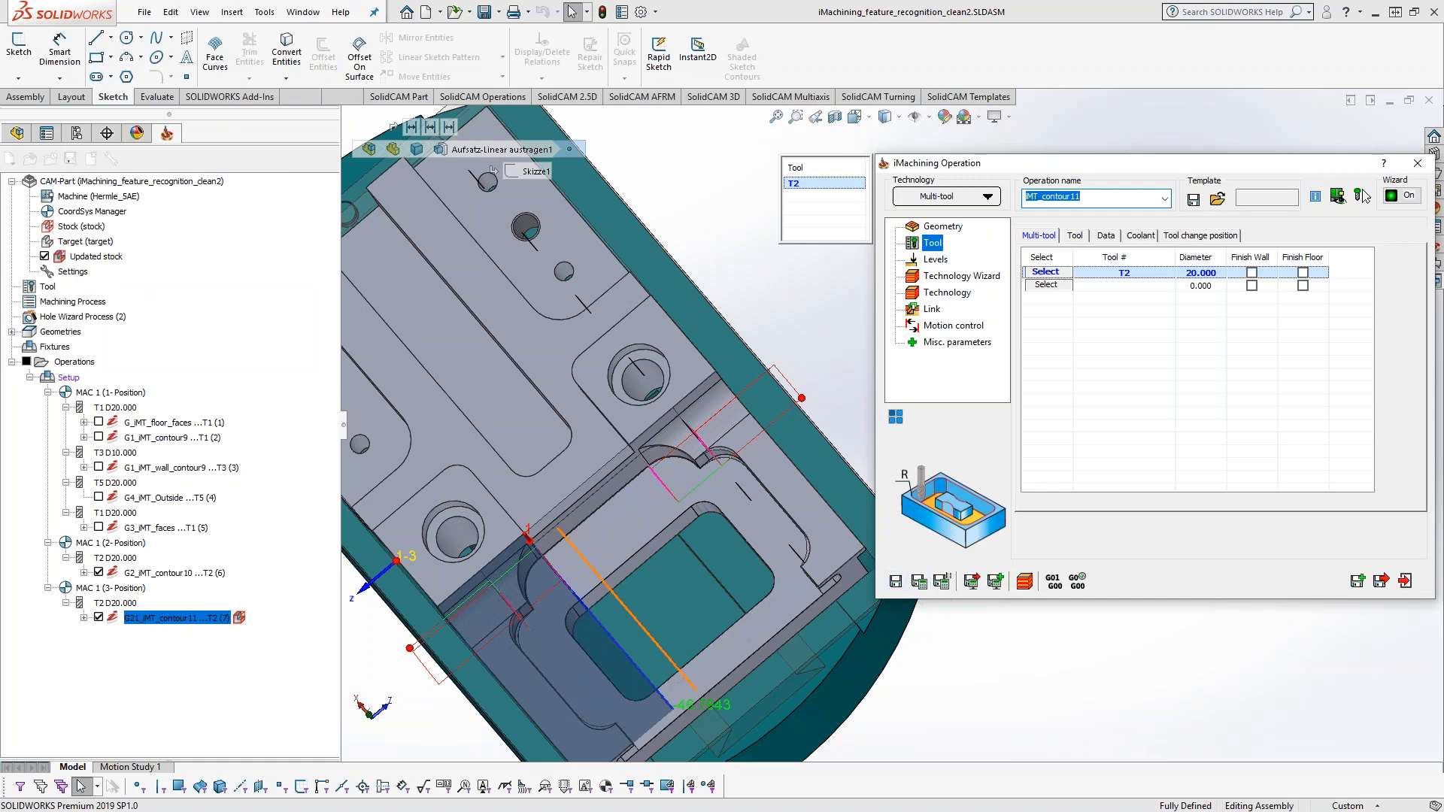
middle_click_drag(543, 599, 558, 588)
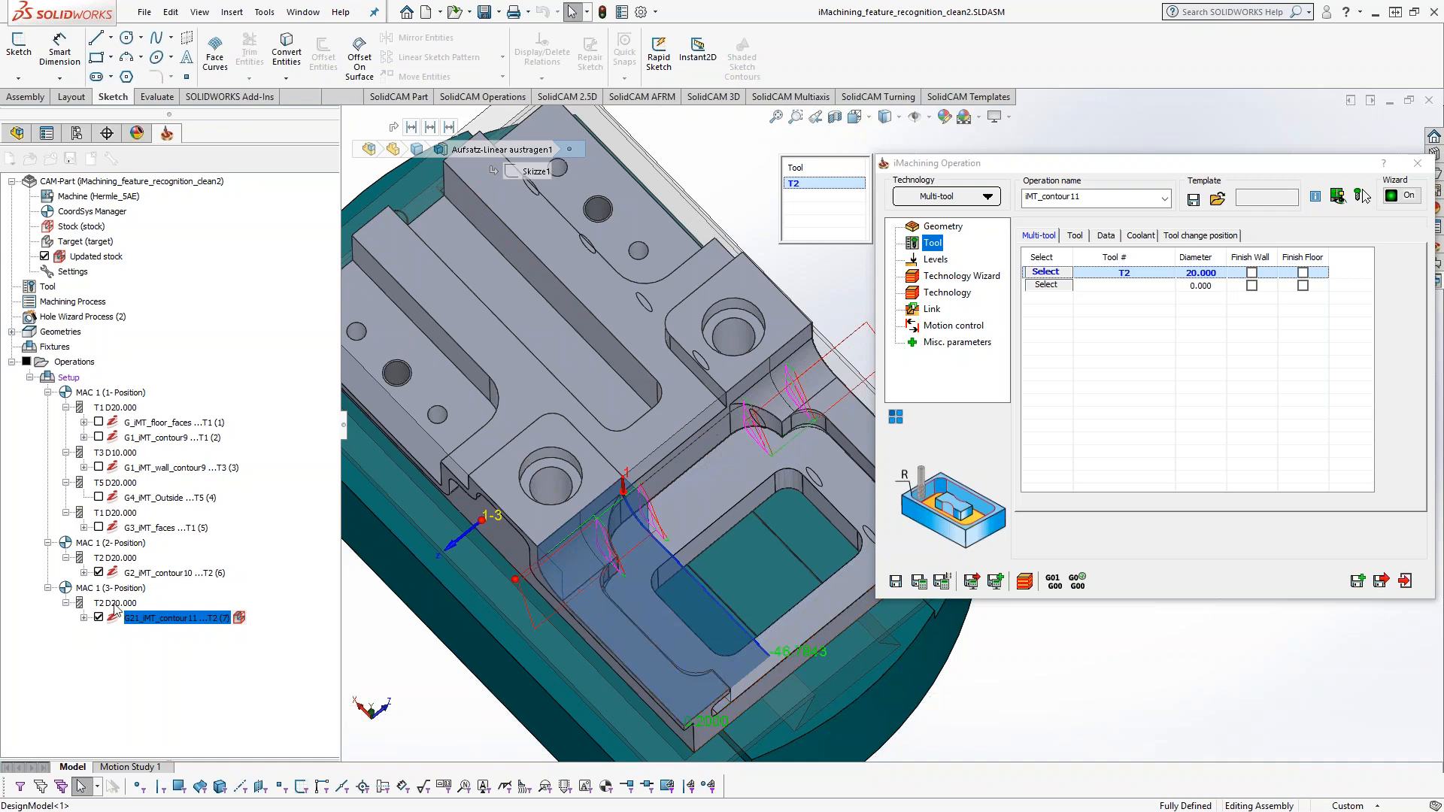
left_click(98, 572)
left_click(99, 617)
left_click(1403, 583)
- Add a 2D iMachining operation after iMT_contour11 for the undercut slots at the open end of the part
middle_click_drag(720, 571, 689, 408)
scroll(689, 408, "down", 5)
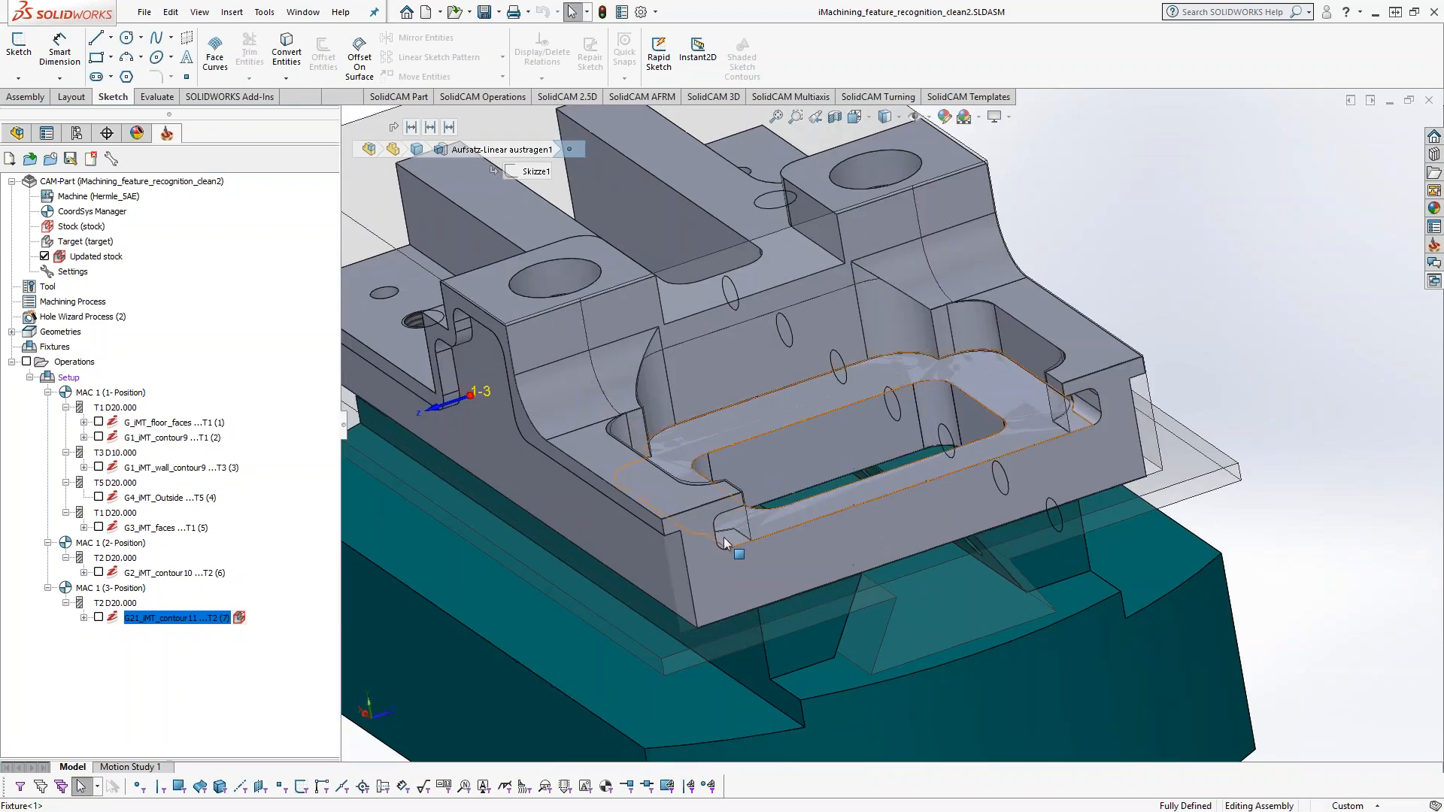
middle_click(738, 524)
middle_click_drag(738, 524, 817, 494)
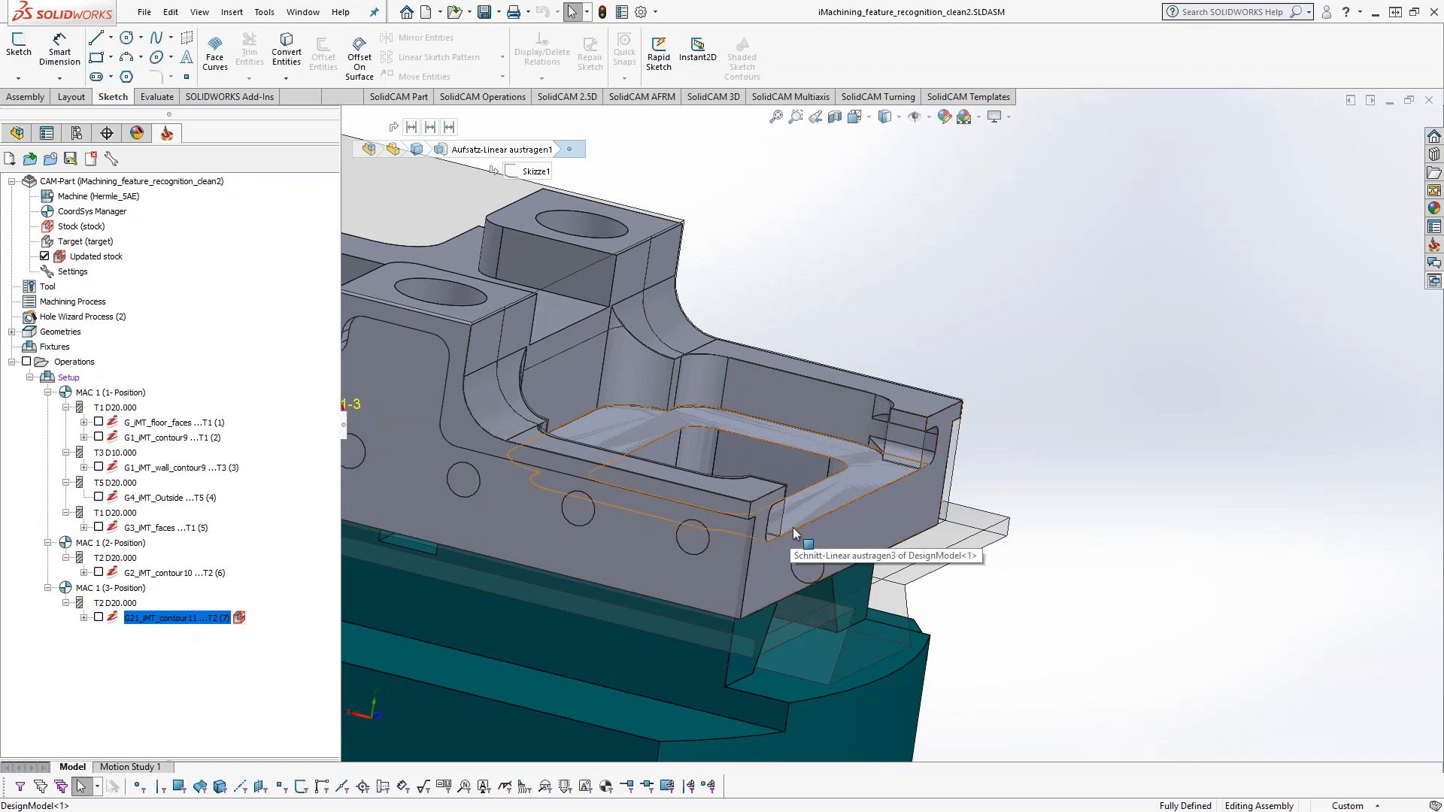
right_click(193, 618)
mouse_move(372, 159)
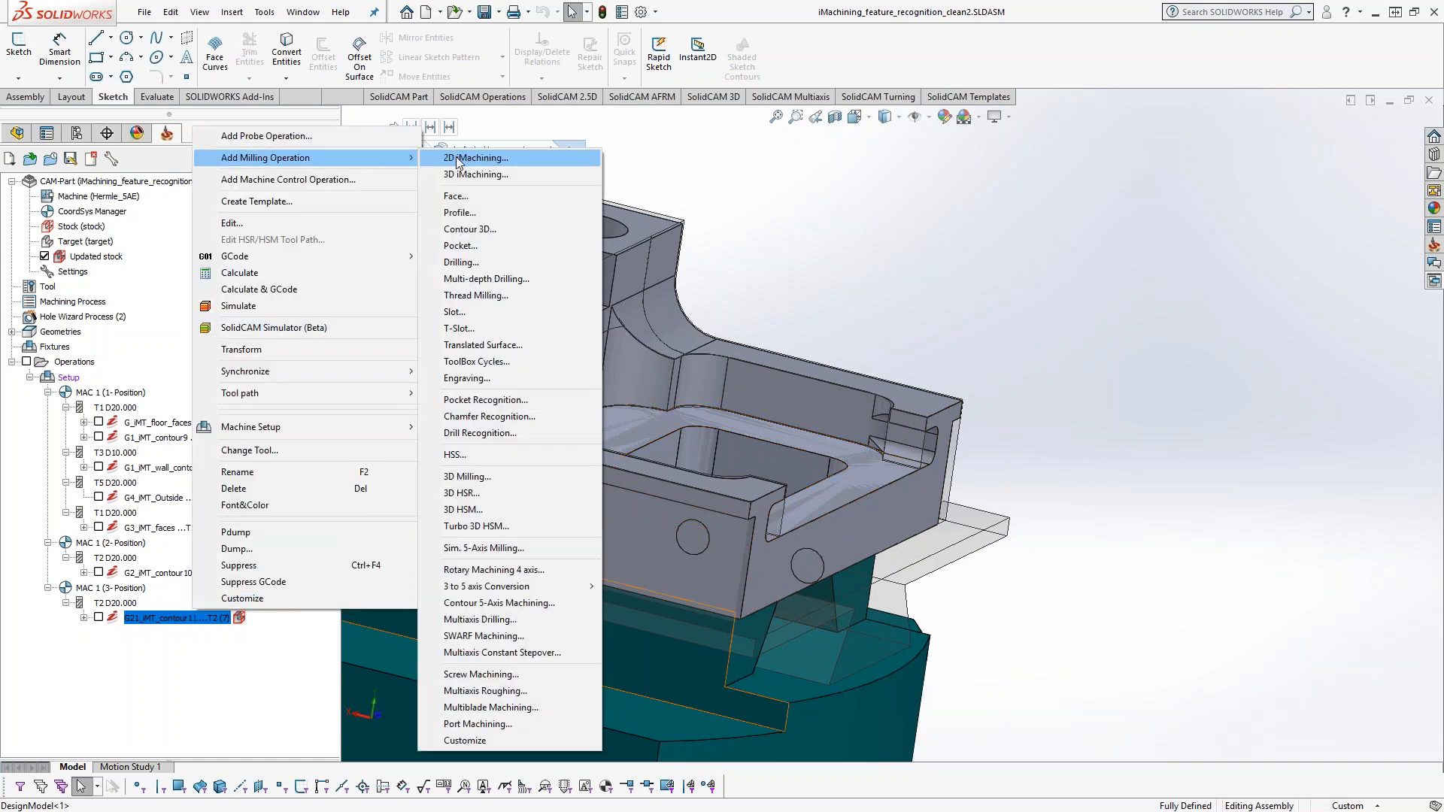
left_click(457, 158)
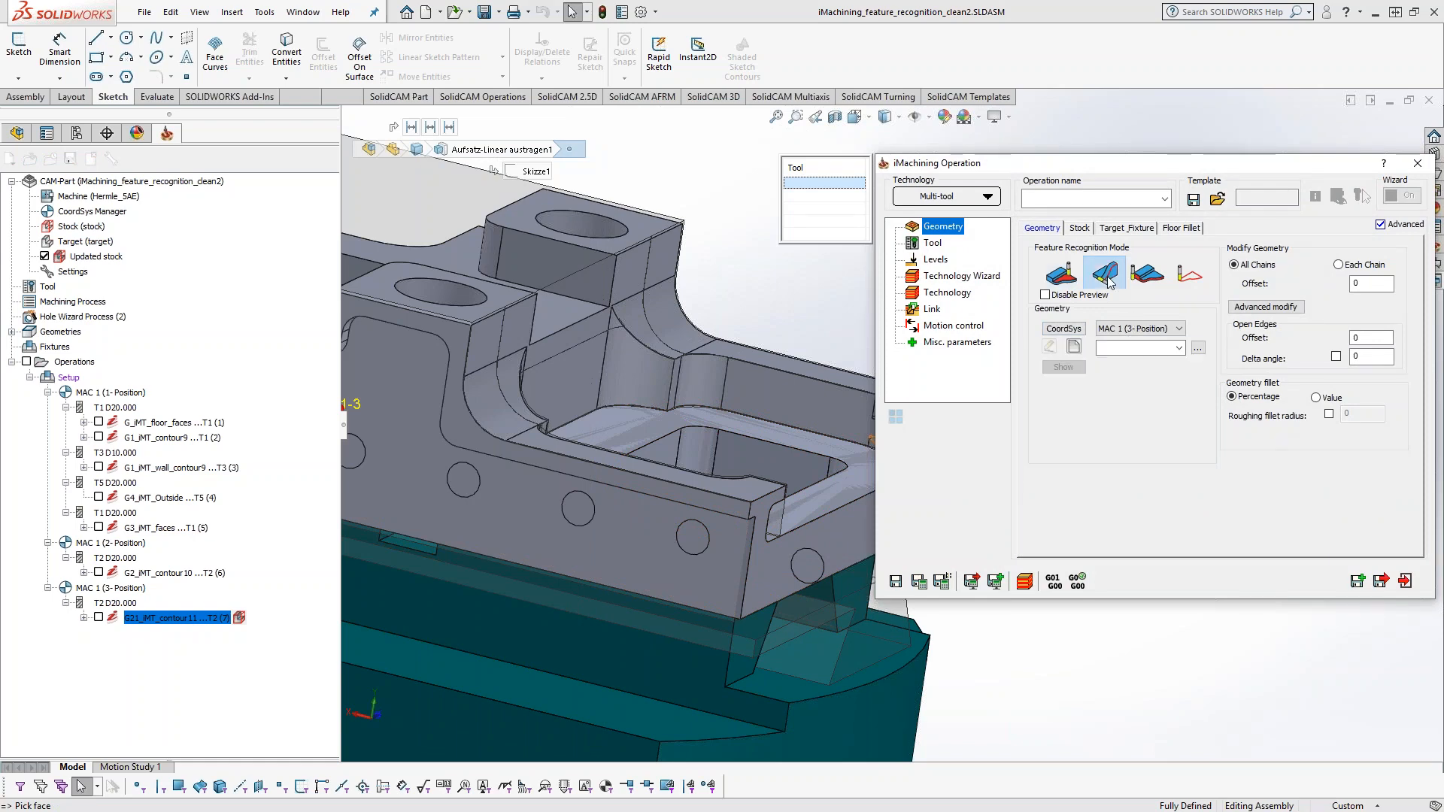
- Choose the second feature recognition mode and set the geometry's coordinate system to MAC 1 (5- Position)
left_click(1110, 280)
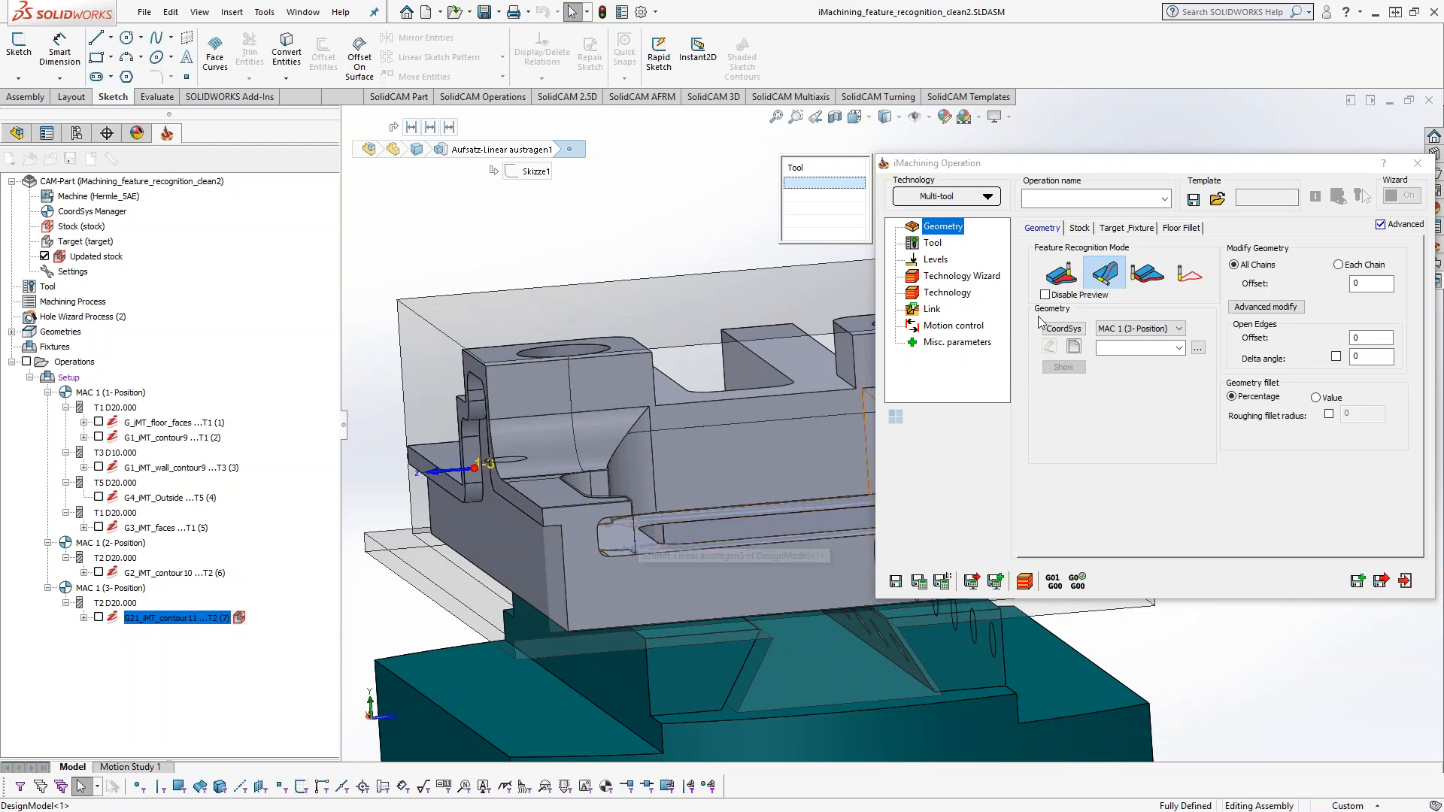
left_click(1140, 329)
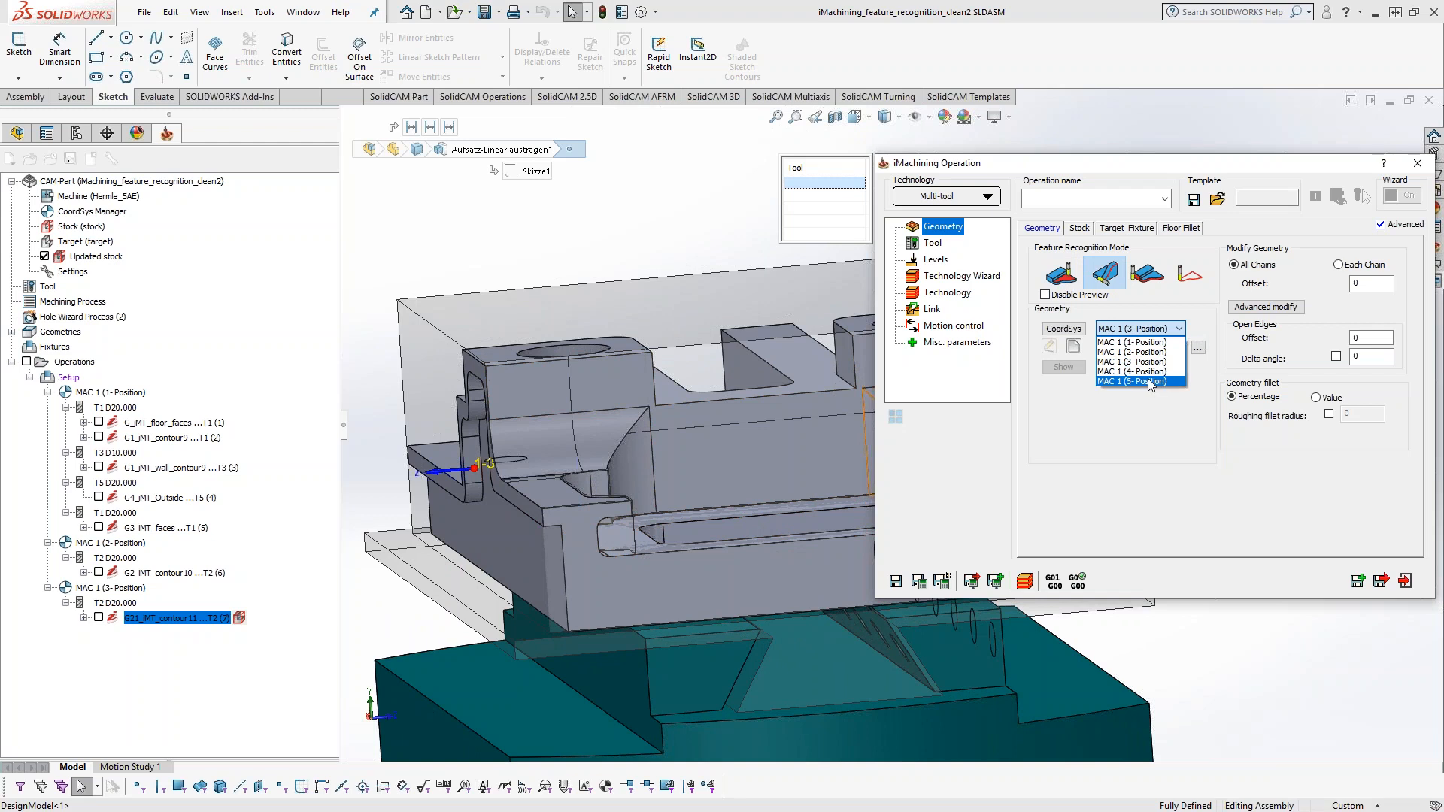
left_click(1149, 372)
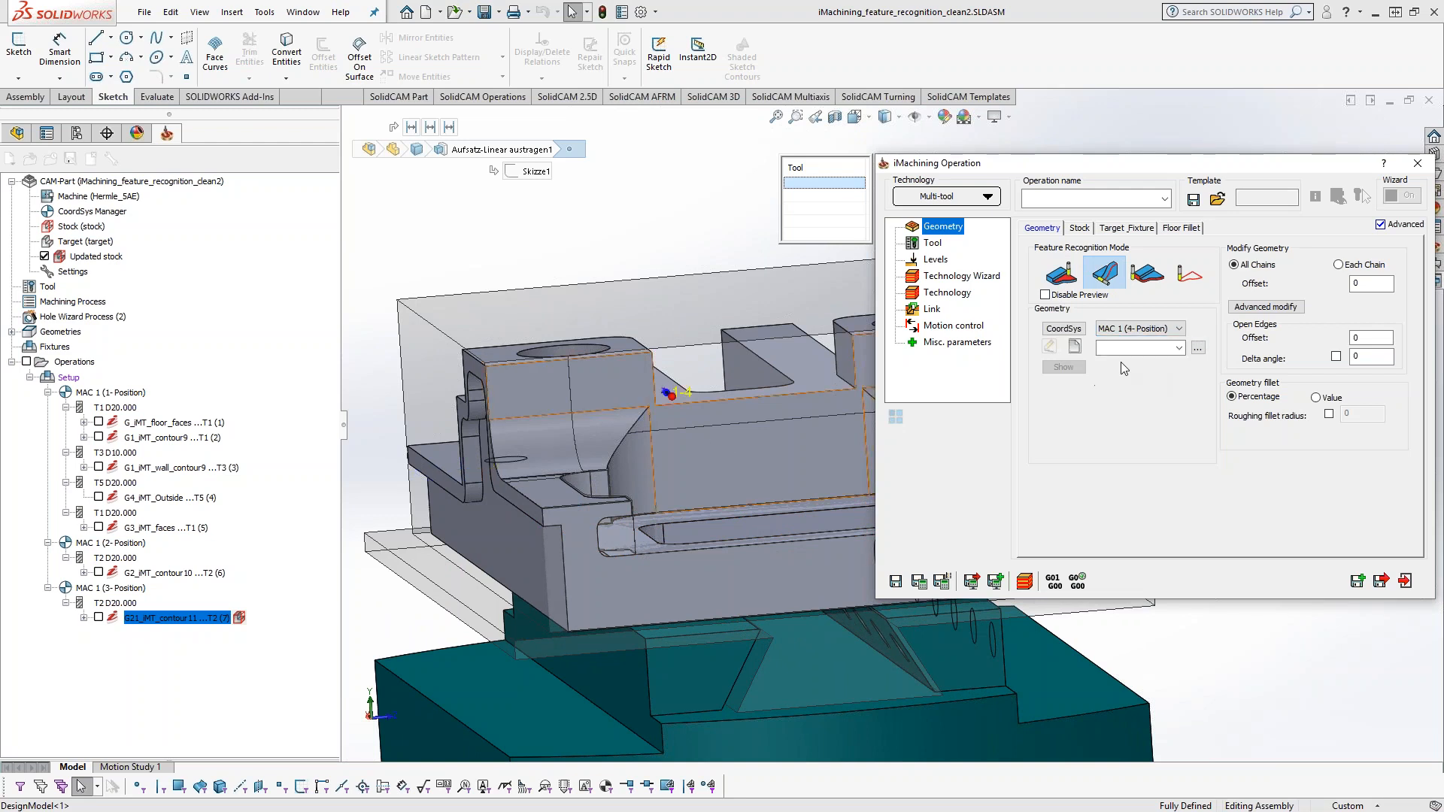
left_click(1140, 329)
left_click(1131, 382)
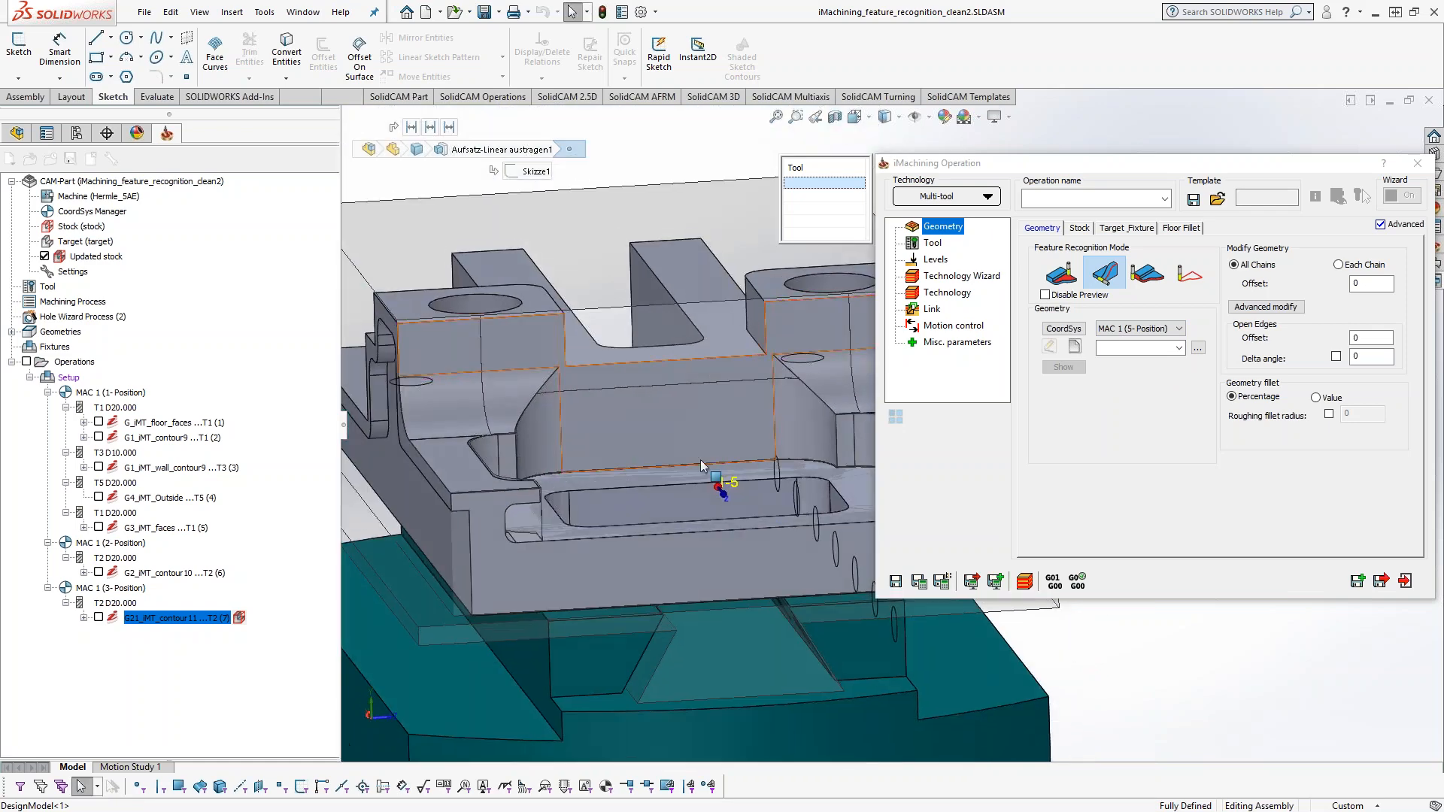
- Create a new geometry and chain one slot's outline with Up to Entity, from its upper edge to the lower corner arc
left_click(1076, 347)
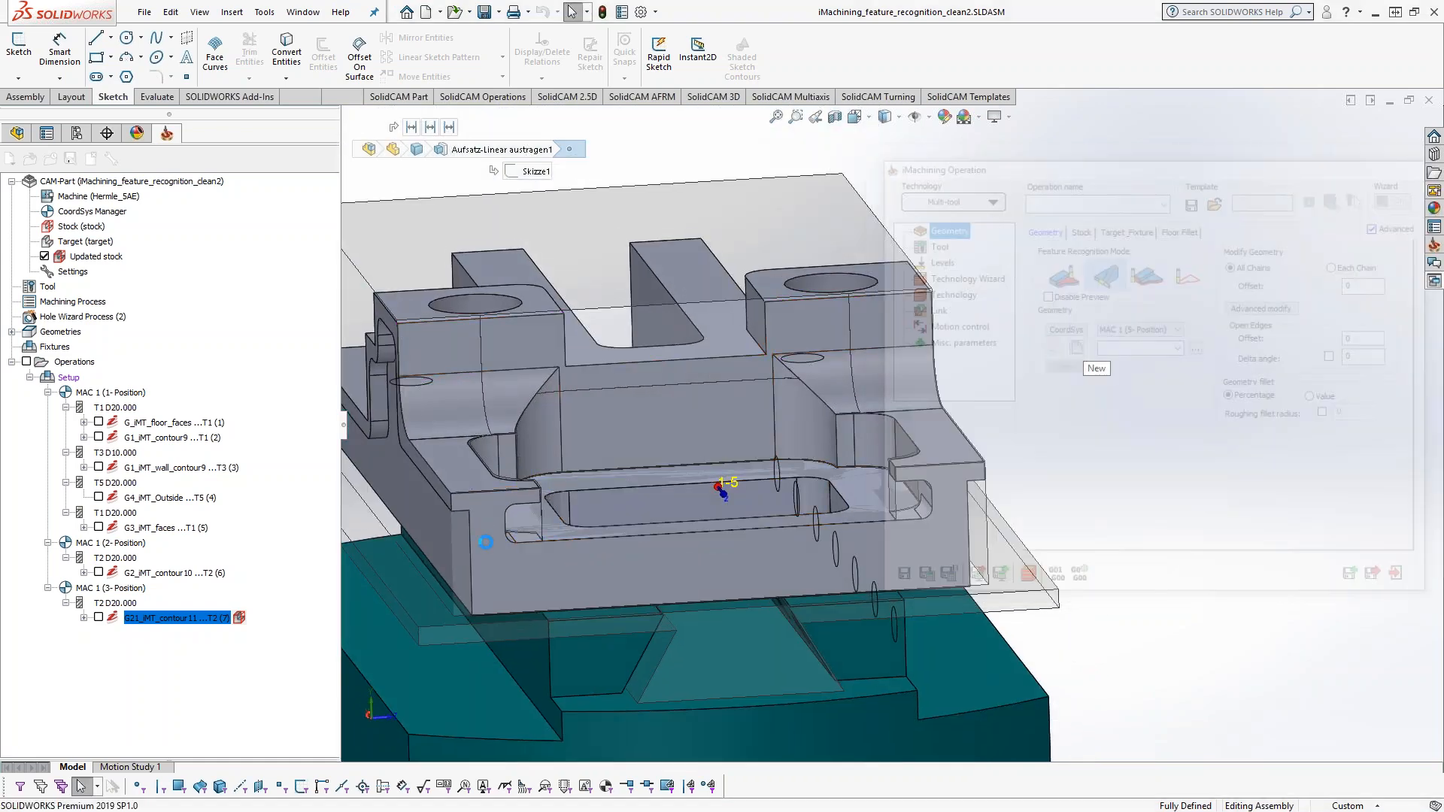
scroll(536, 516, "down", 8)
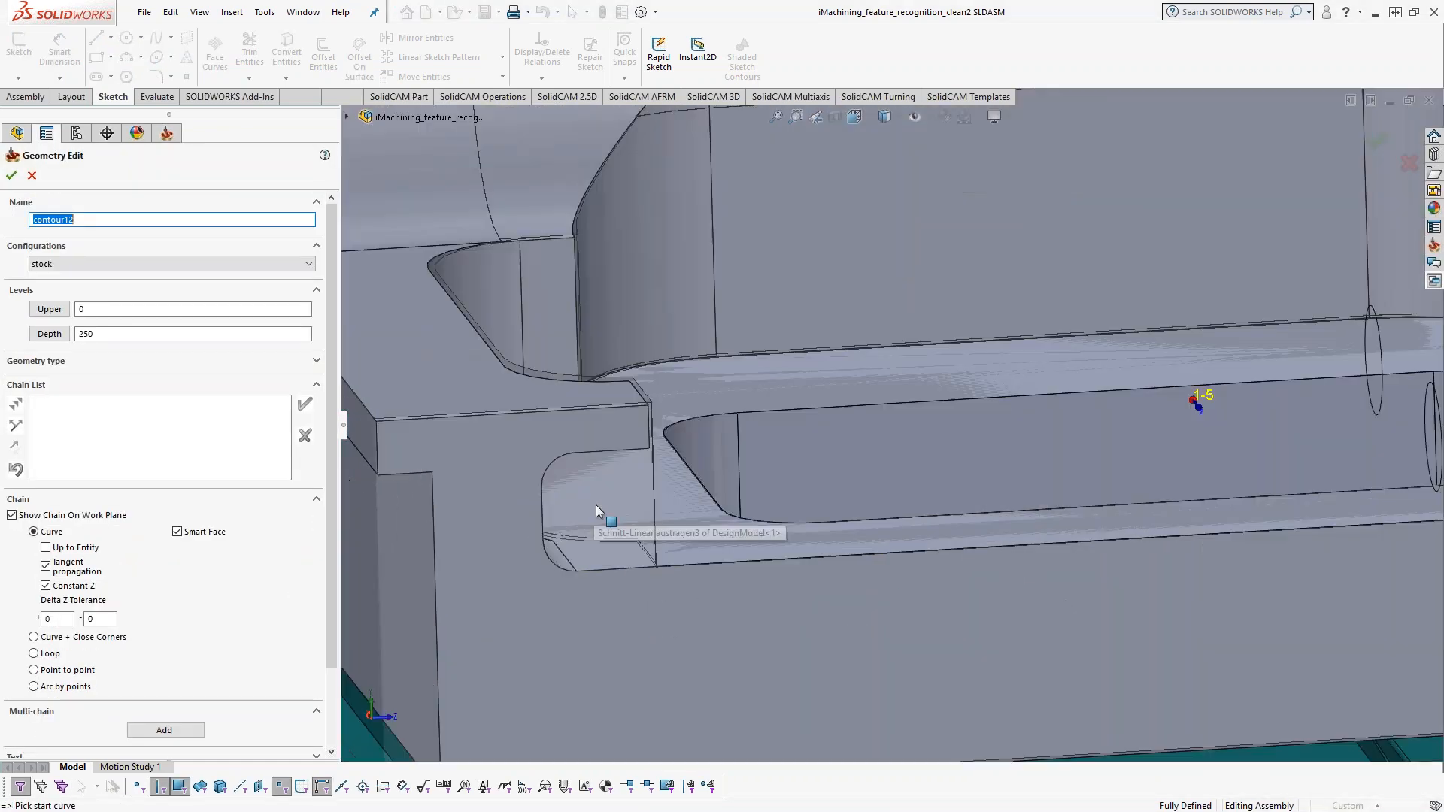
left_click(46, 547)
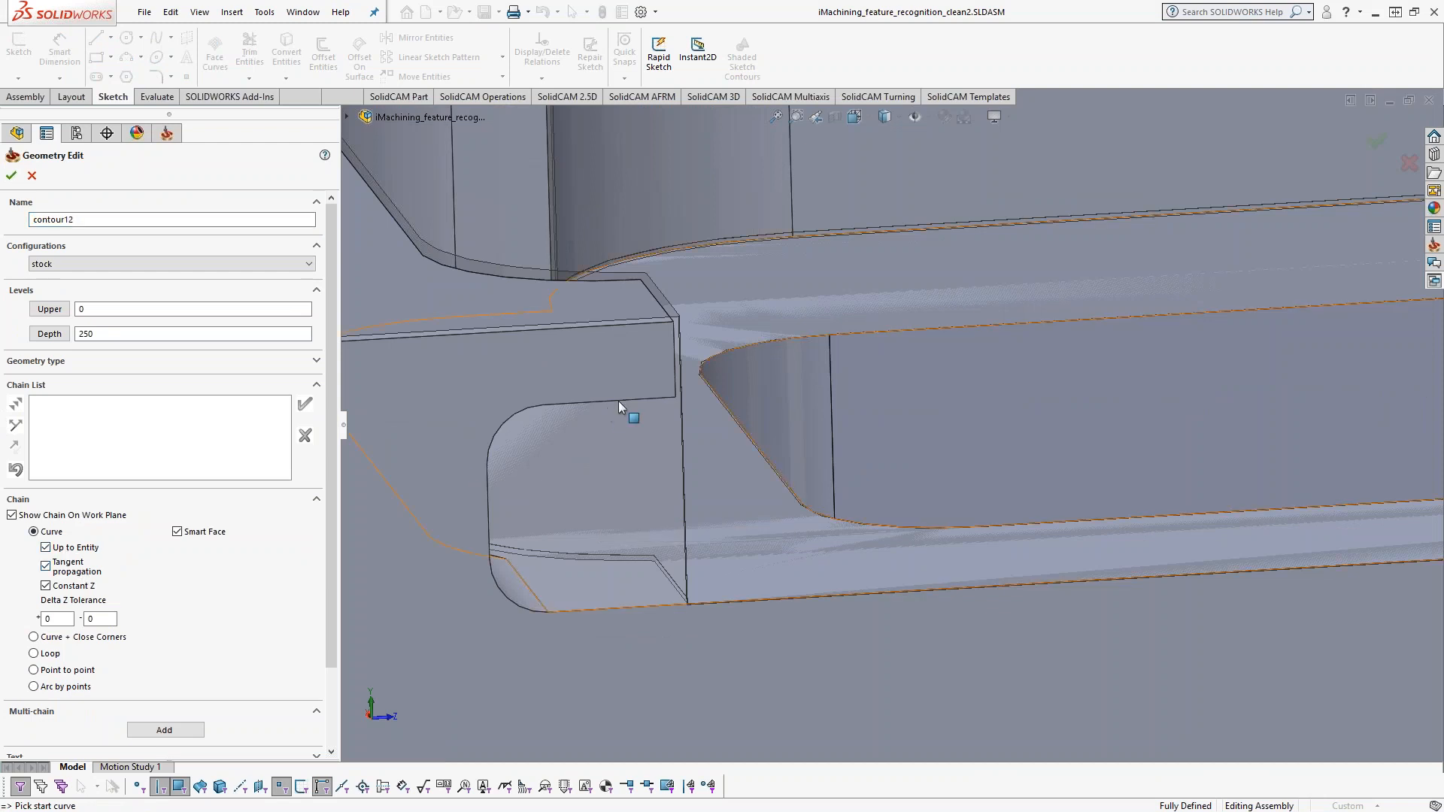
left_click(656, 401)
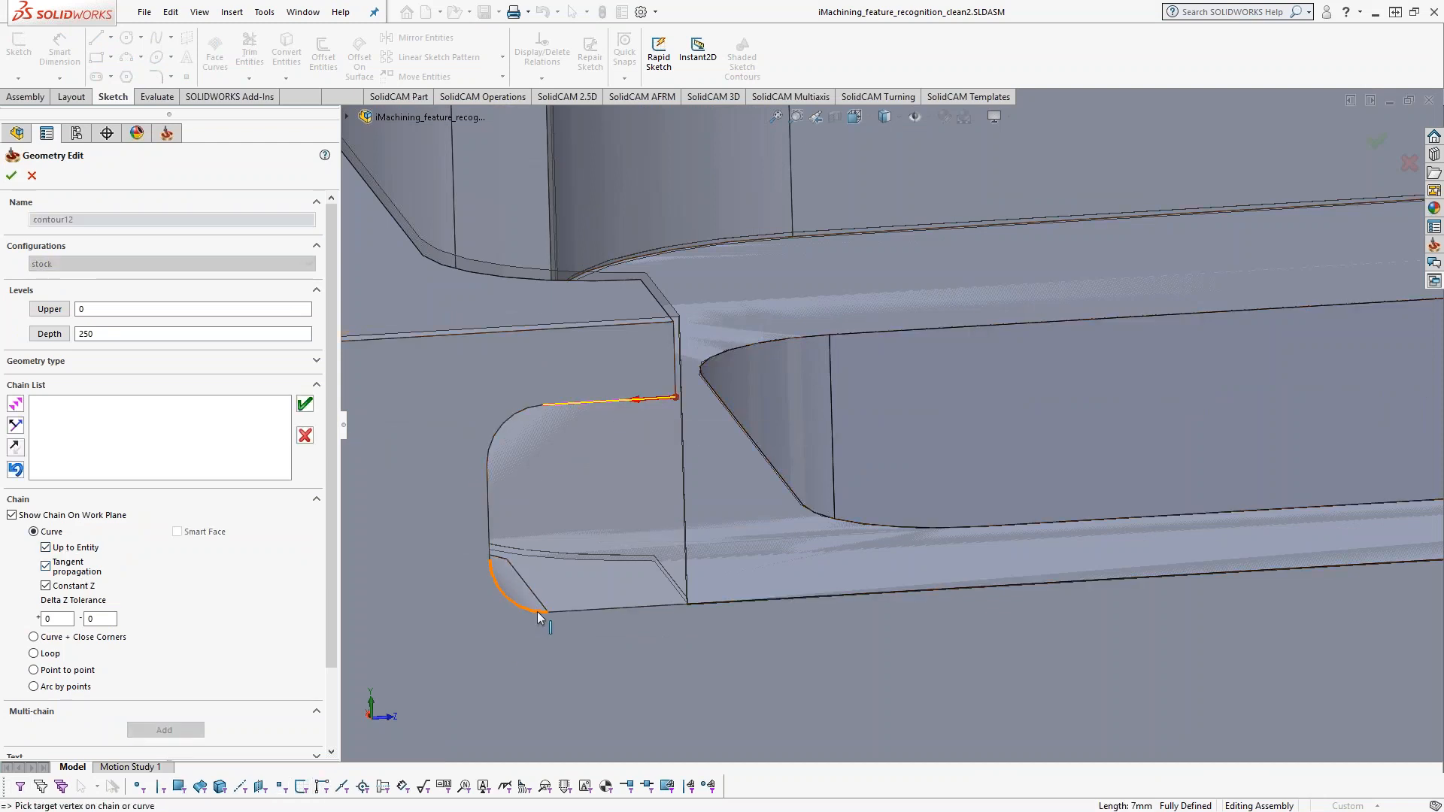
left_click(571, 613)
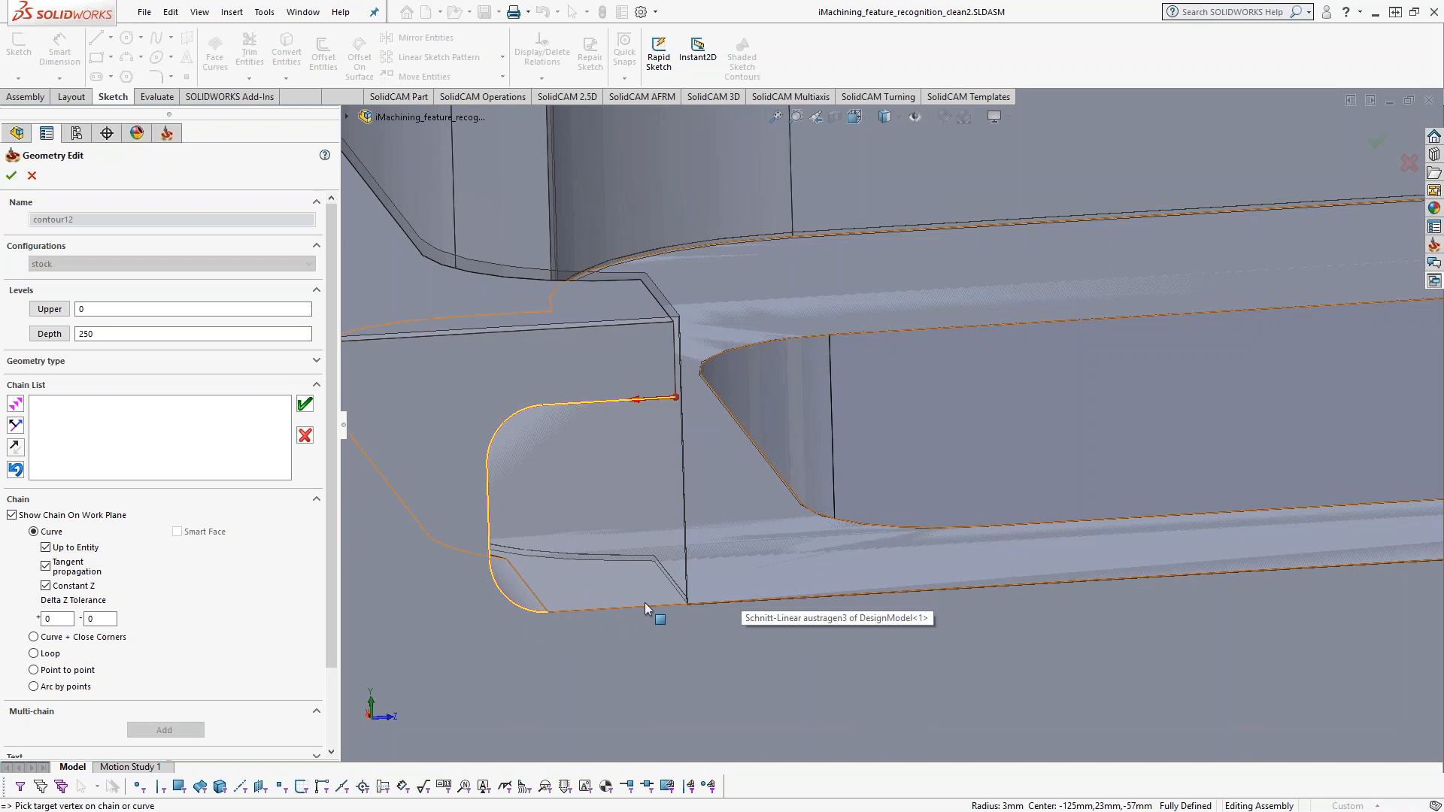
- Extend the chain point to point along the lower edge to about 34.26, 12.5, 0 and accept it
left_click(73, 673)
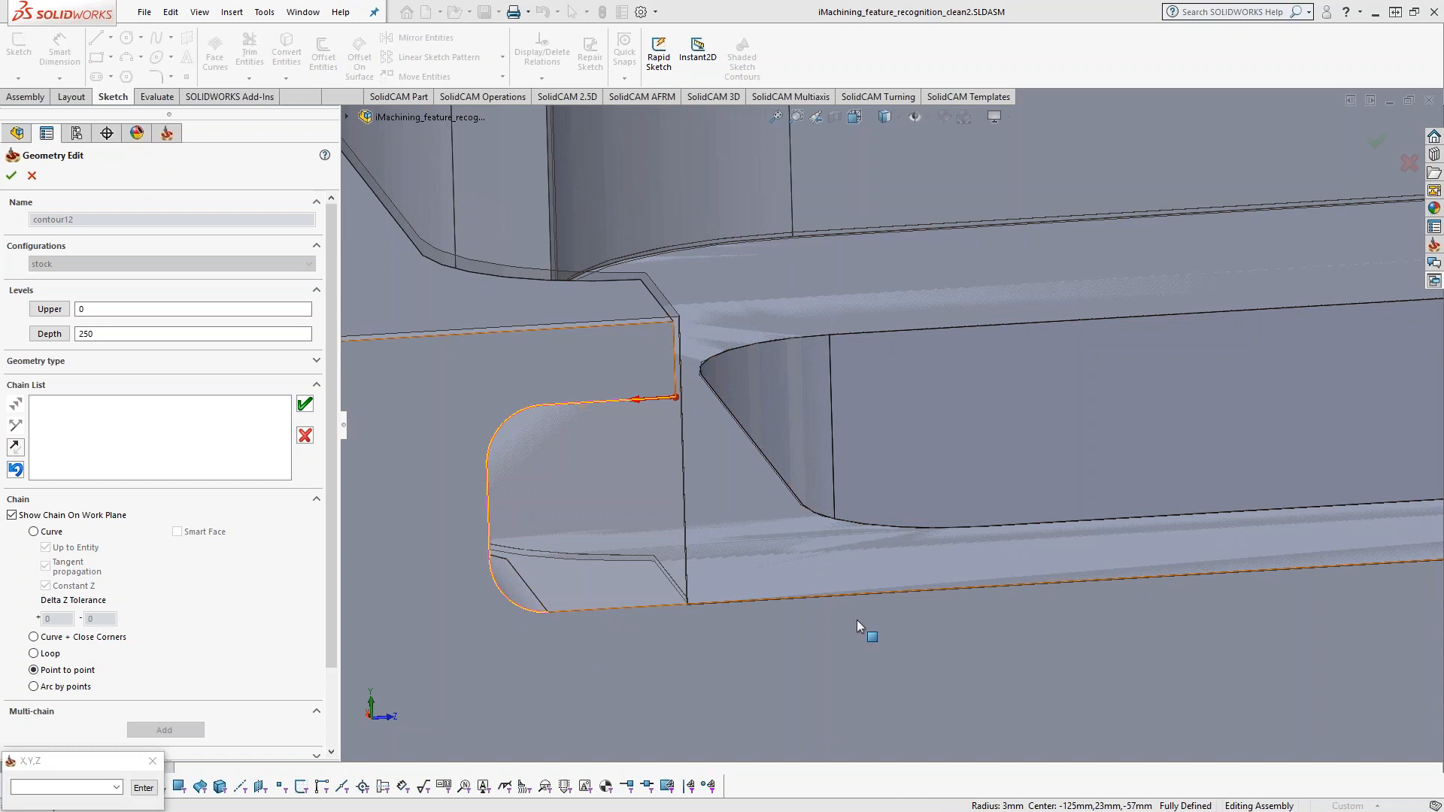
left_click(980, 586)
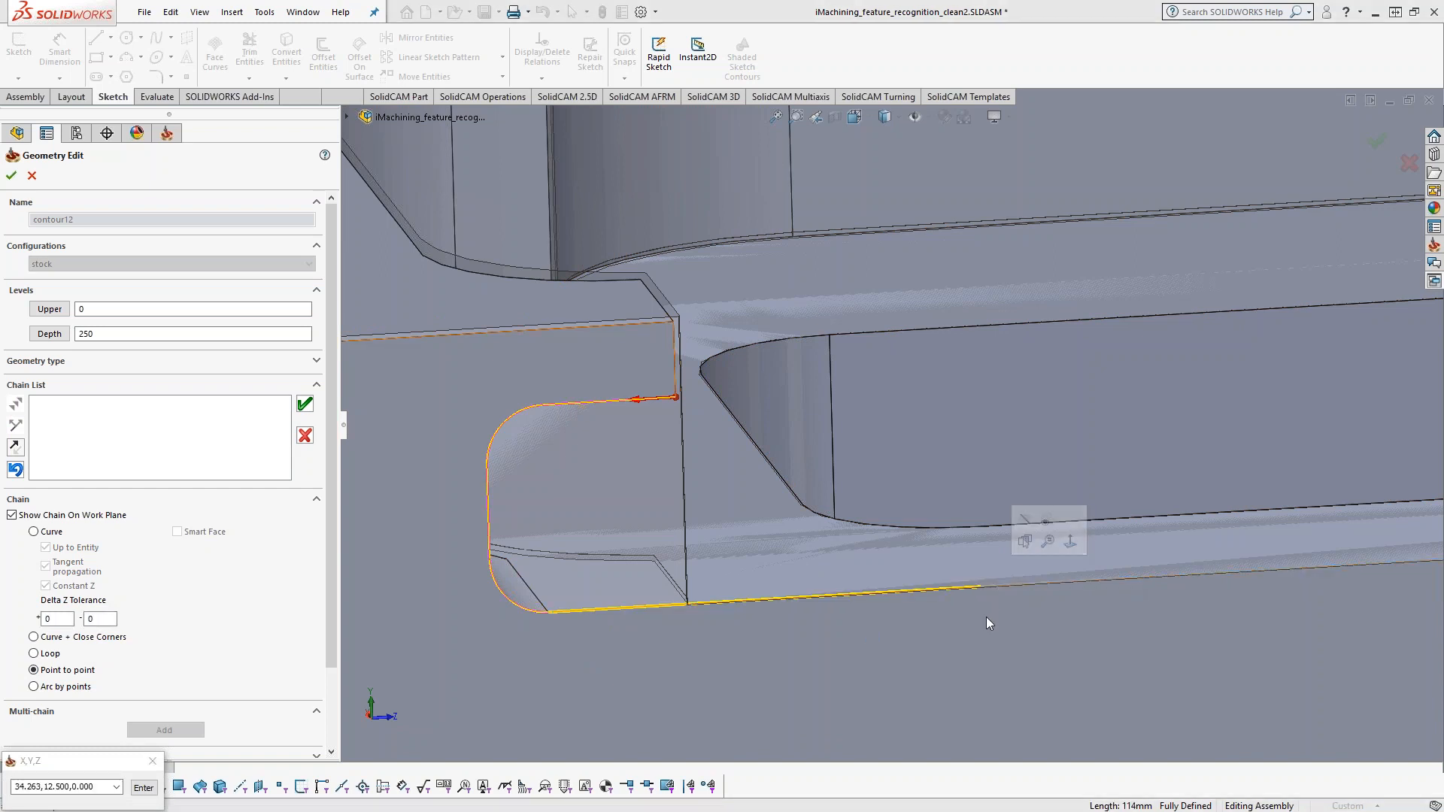
scroll(960, 553, "up", 2)
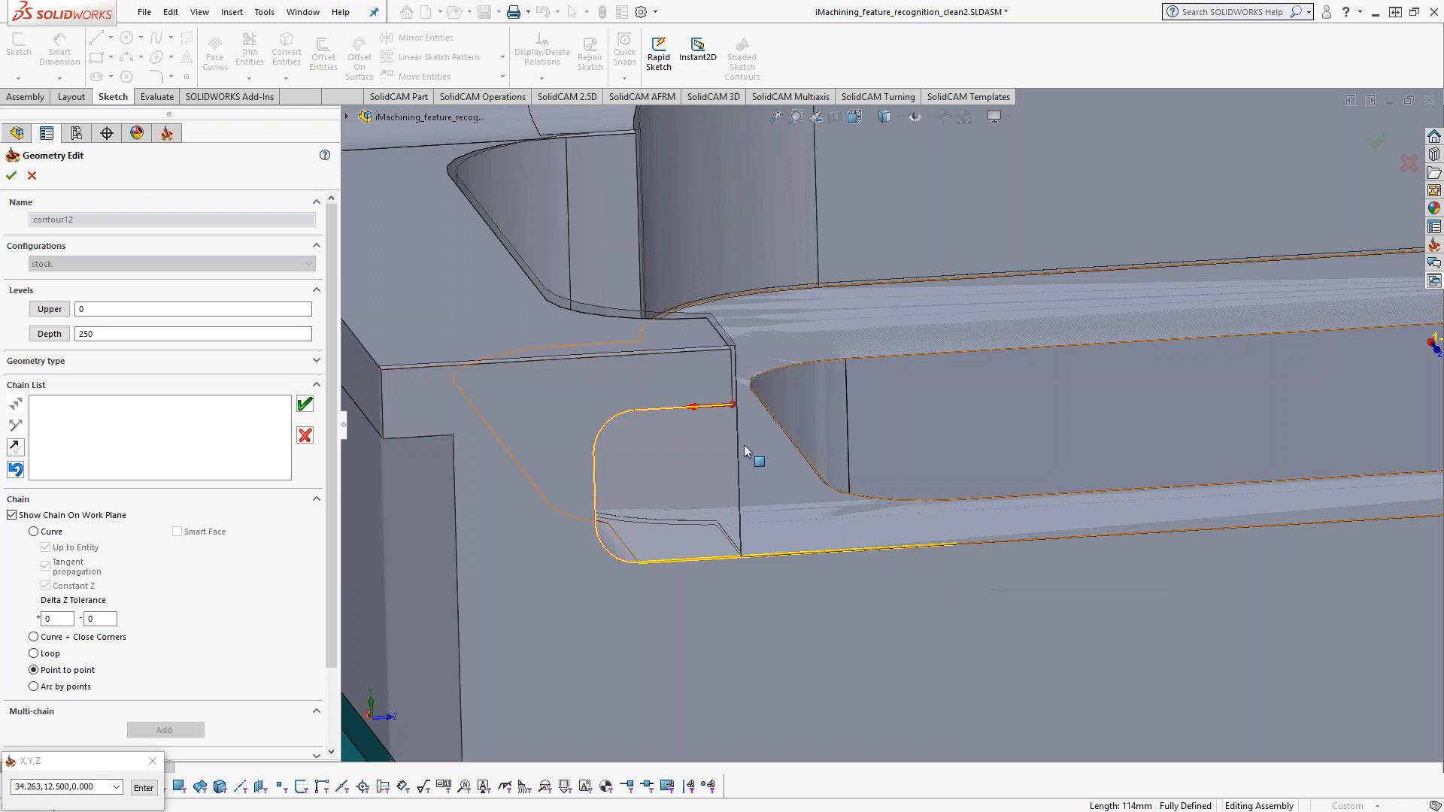
scroll(1251, 513, "up", 1)
scroll(1175, 471, "up", 4)
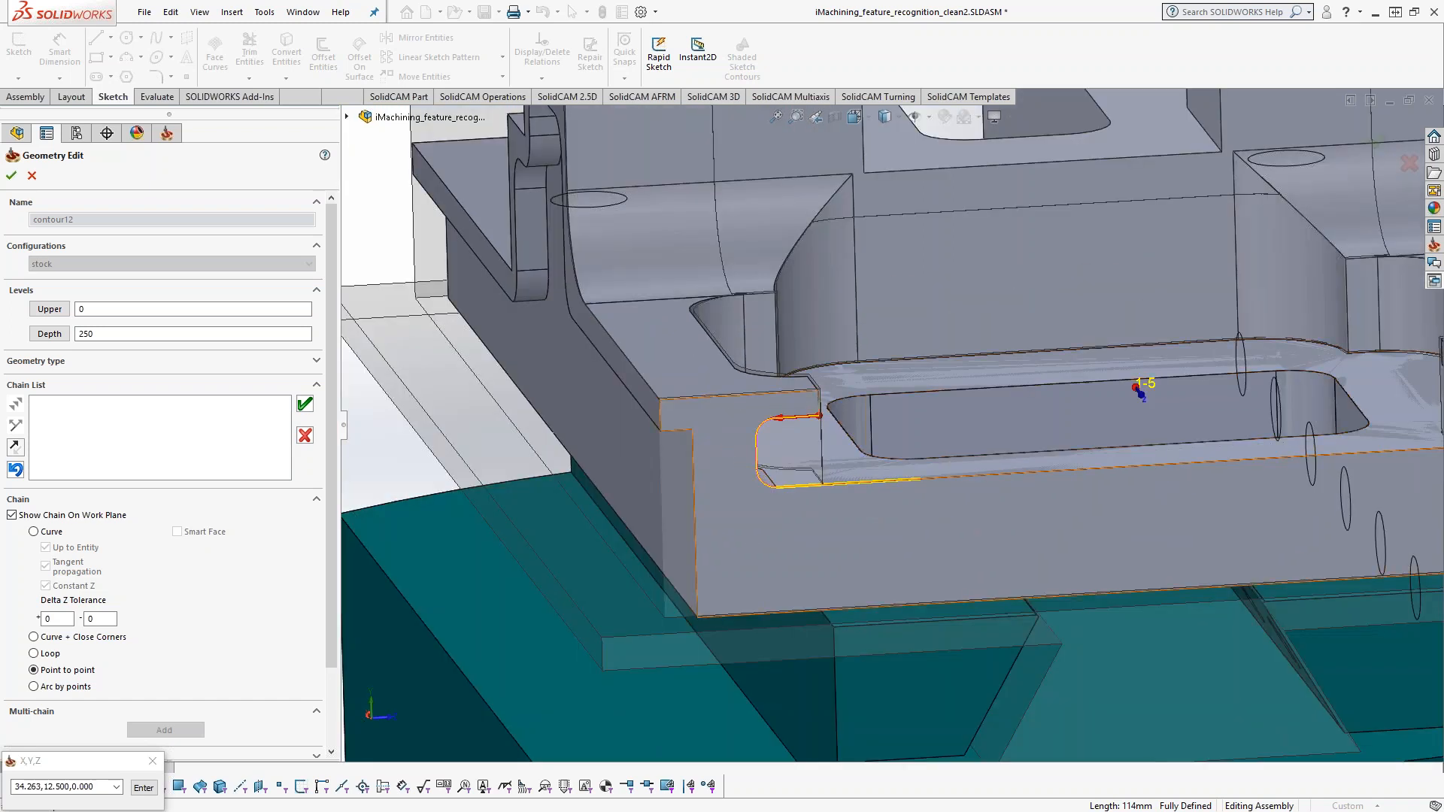
scroll(931, 486, "down", 4)
scroll(920, 468, "down", 2)
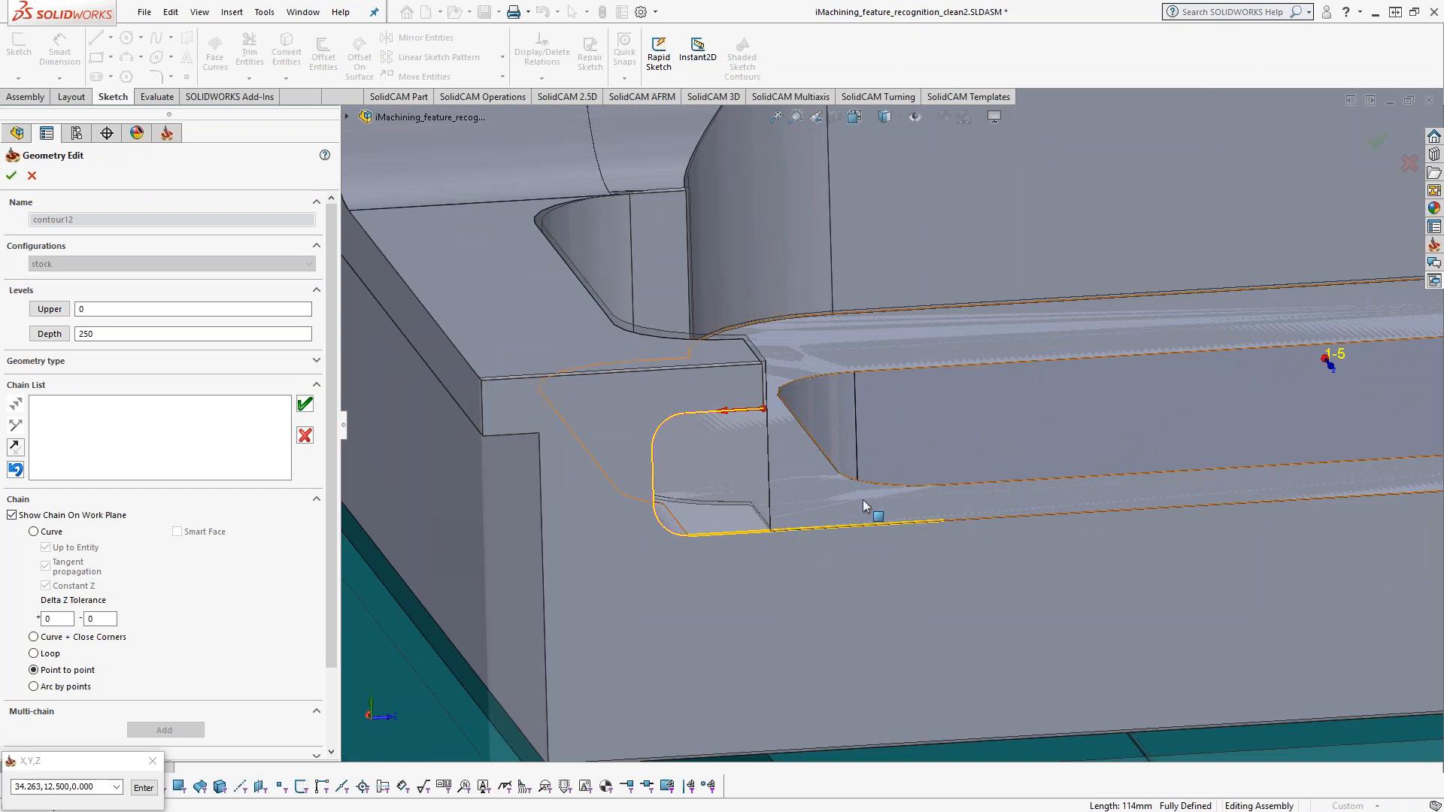
left_click(305, 404)
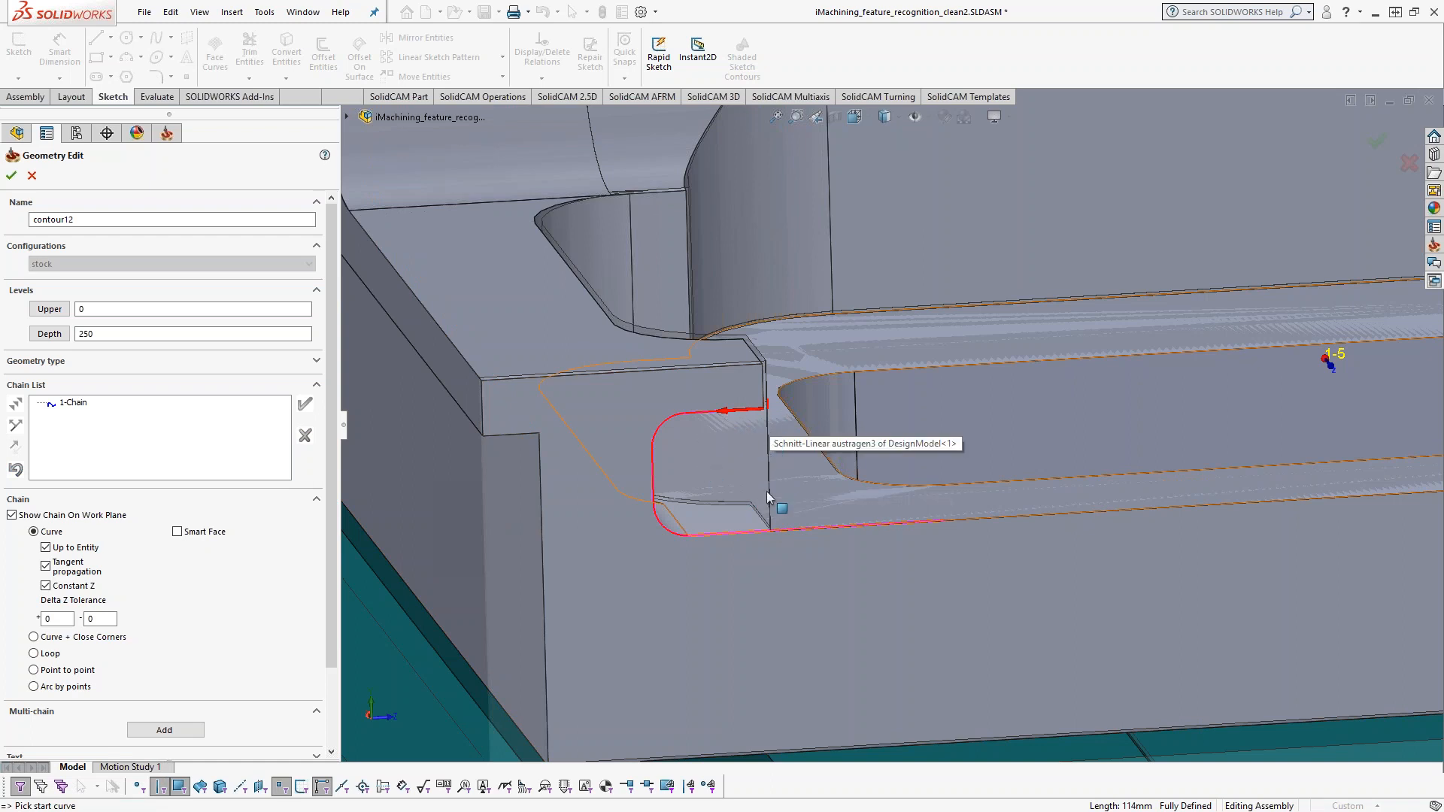
- Chain the opposite slot's outline from its upper edge, point to point around to about -38.924, 12.5, 0 on the lower edge, and accept it
scroll(806, 436, "up", 3)
middle_click_drag(1068, 502, 736, 525, "ctrl")
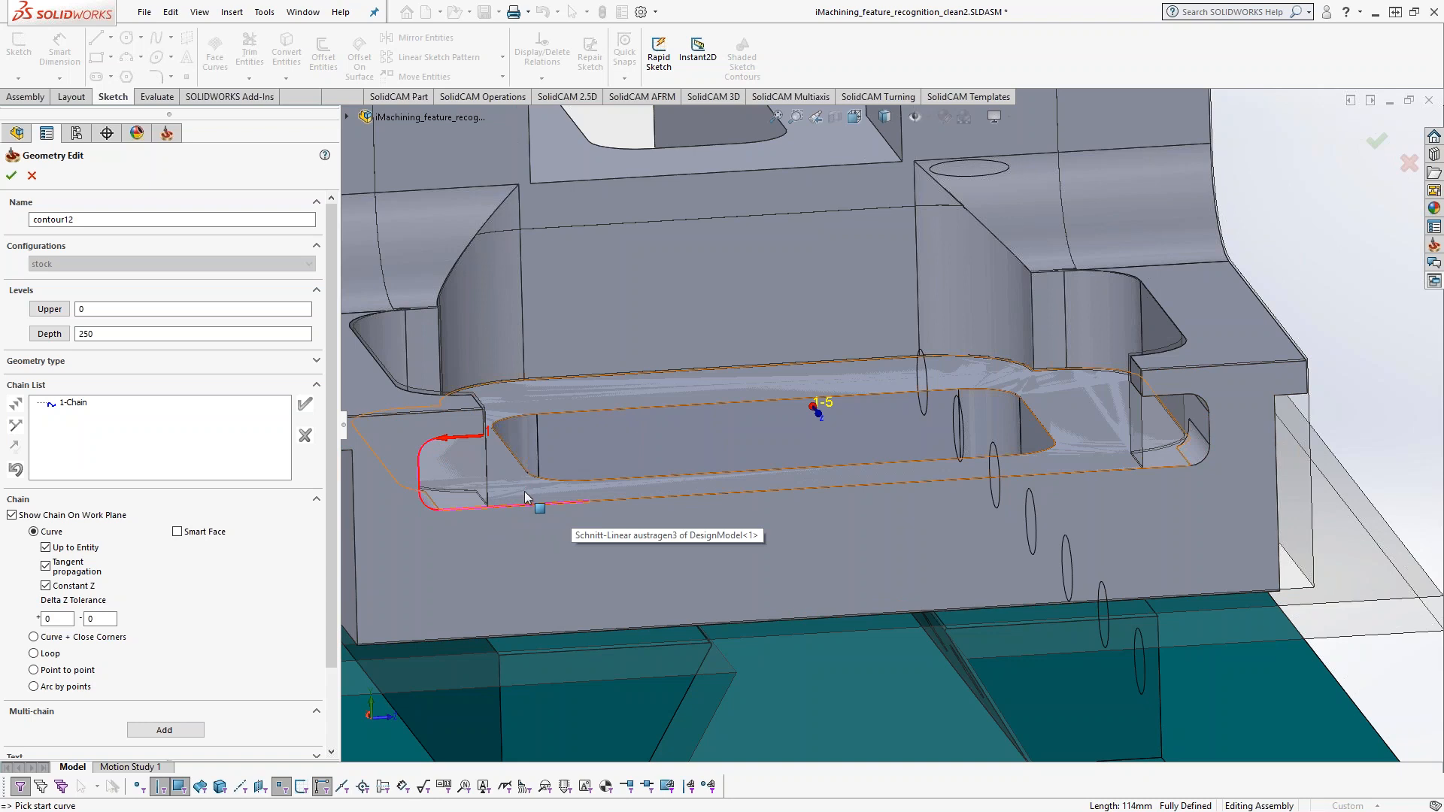
scroll(1247, 451, "down", 5)
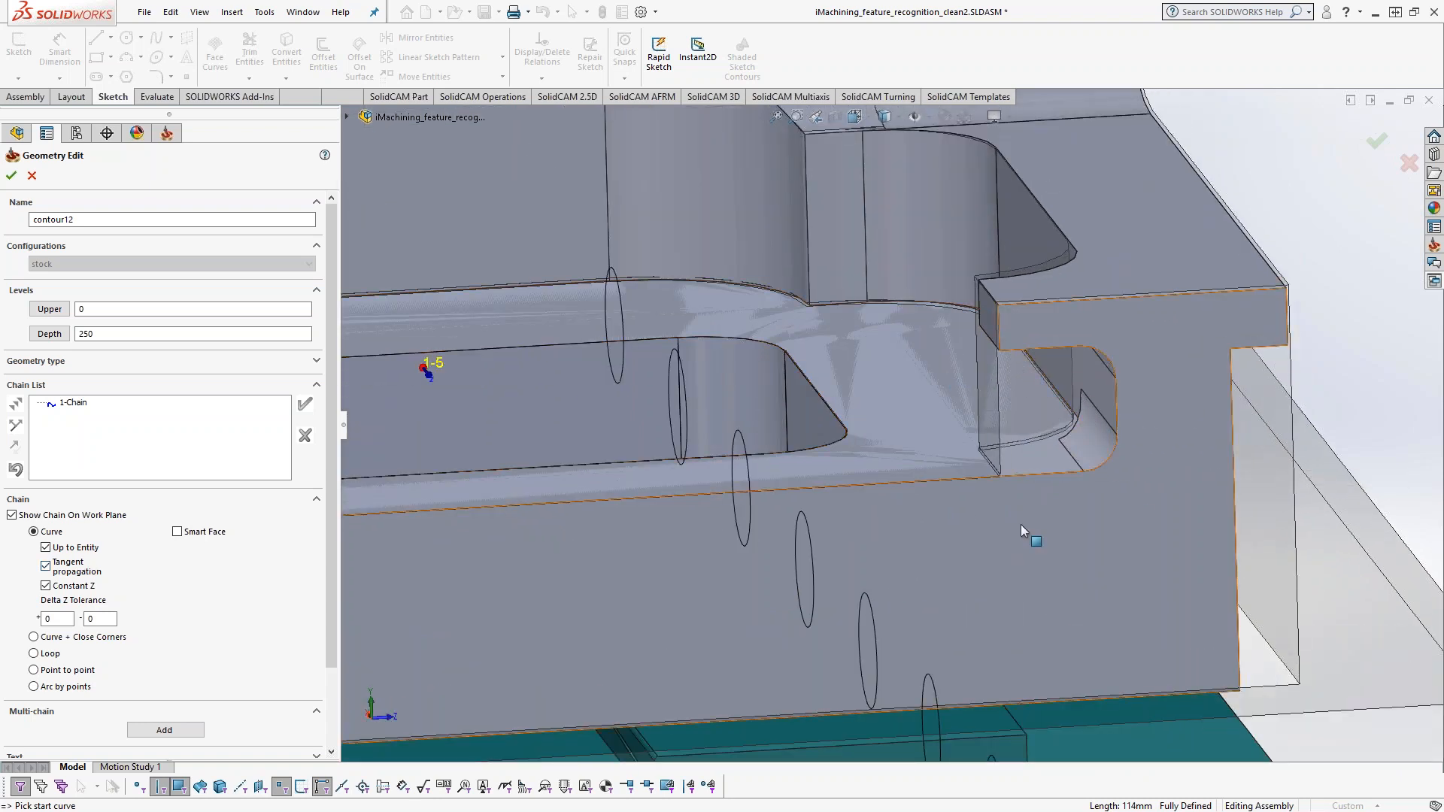
left_click(1009, 354)
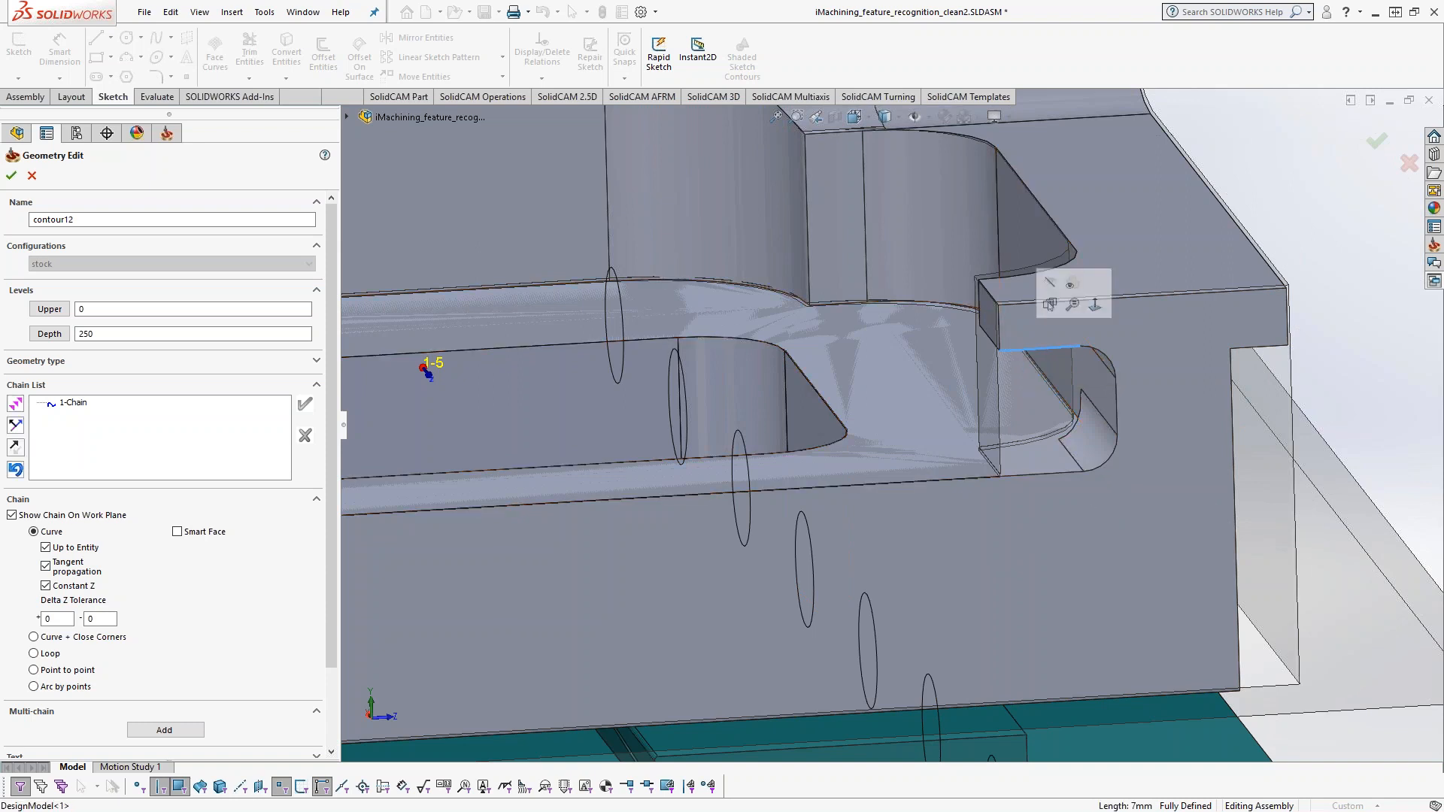
left_click(59, 670)
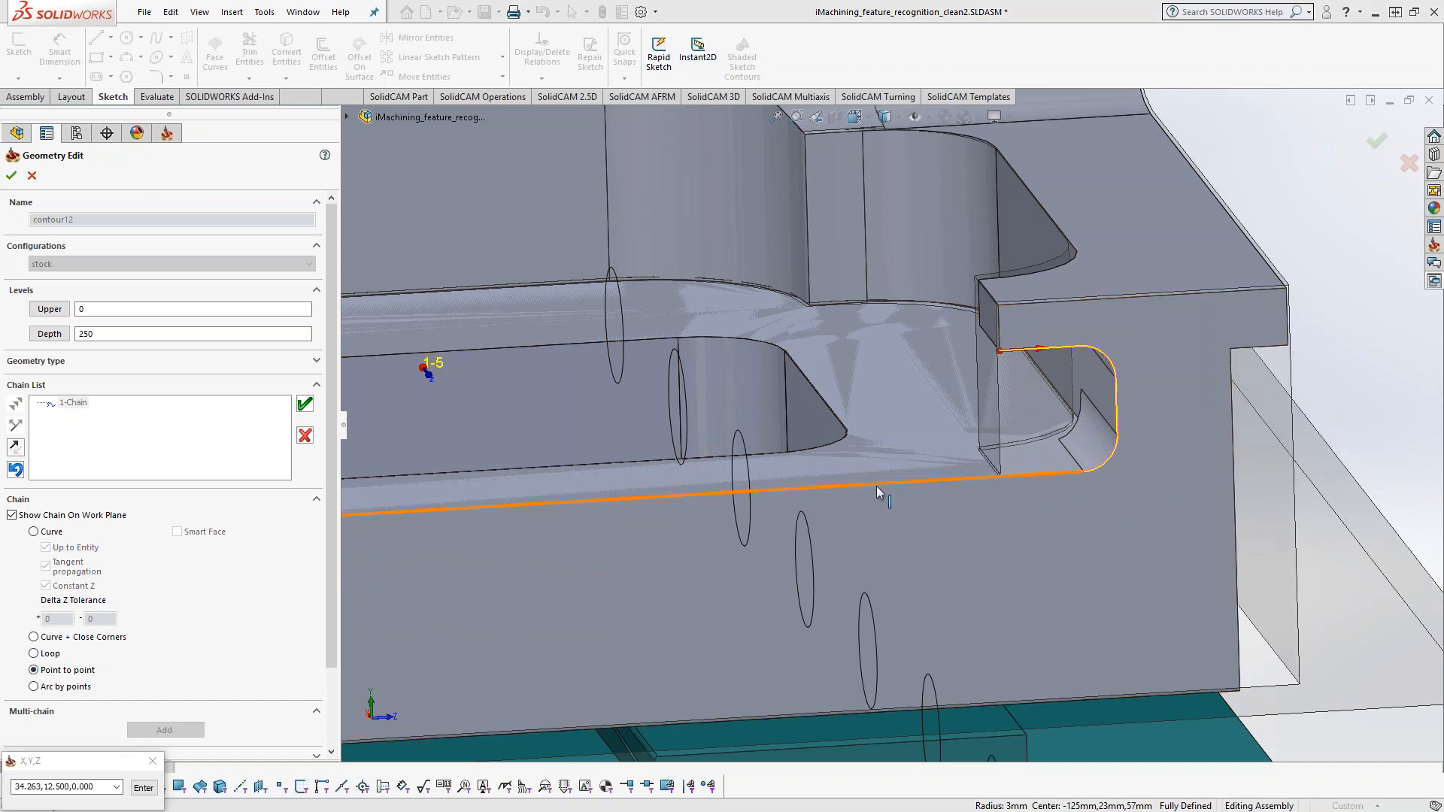
left_click(935, 483)
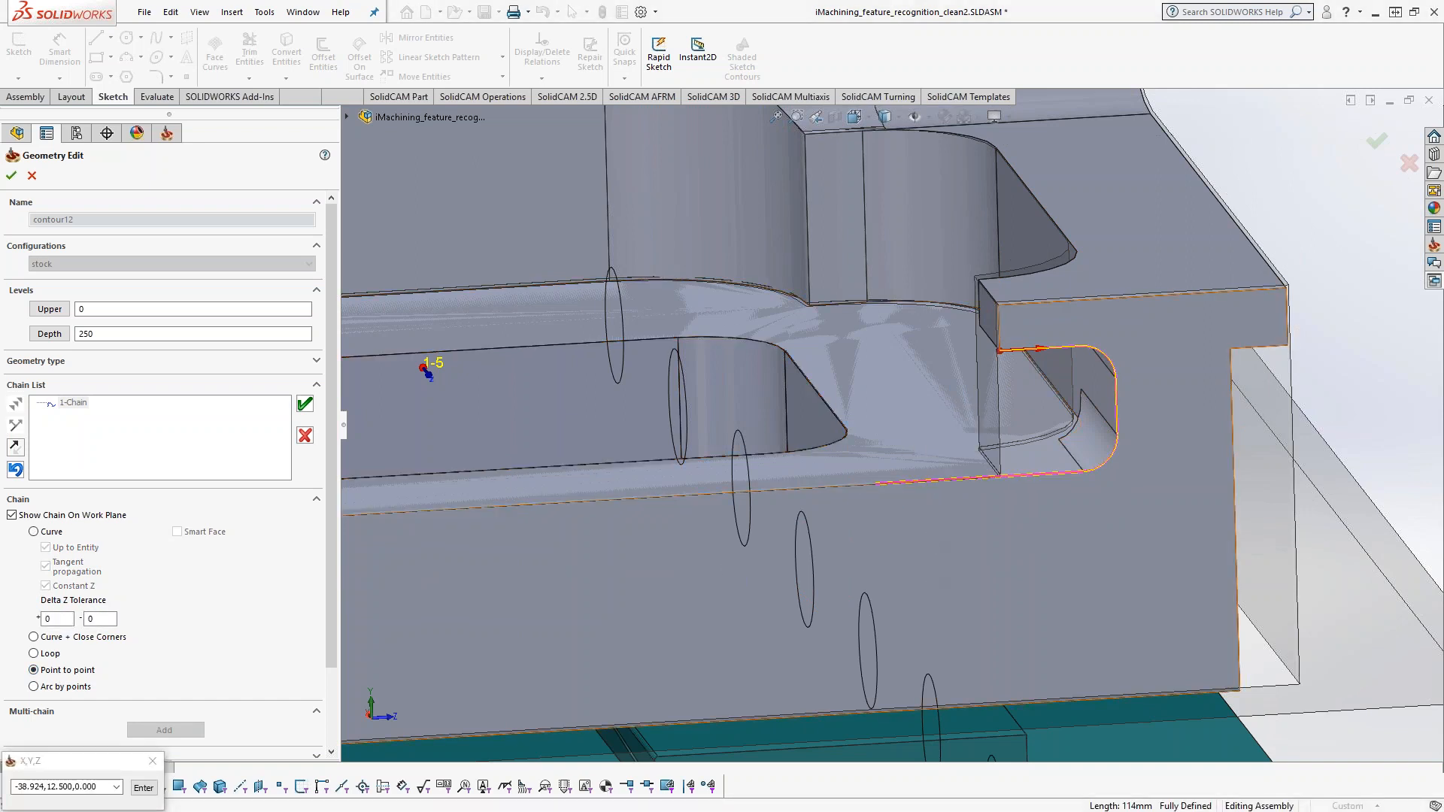
left_click(306, 405)
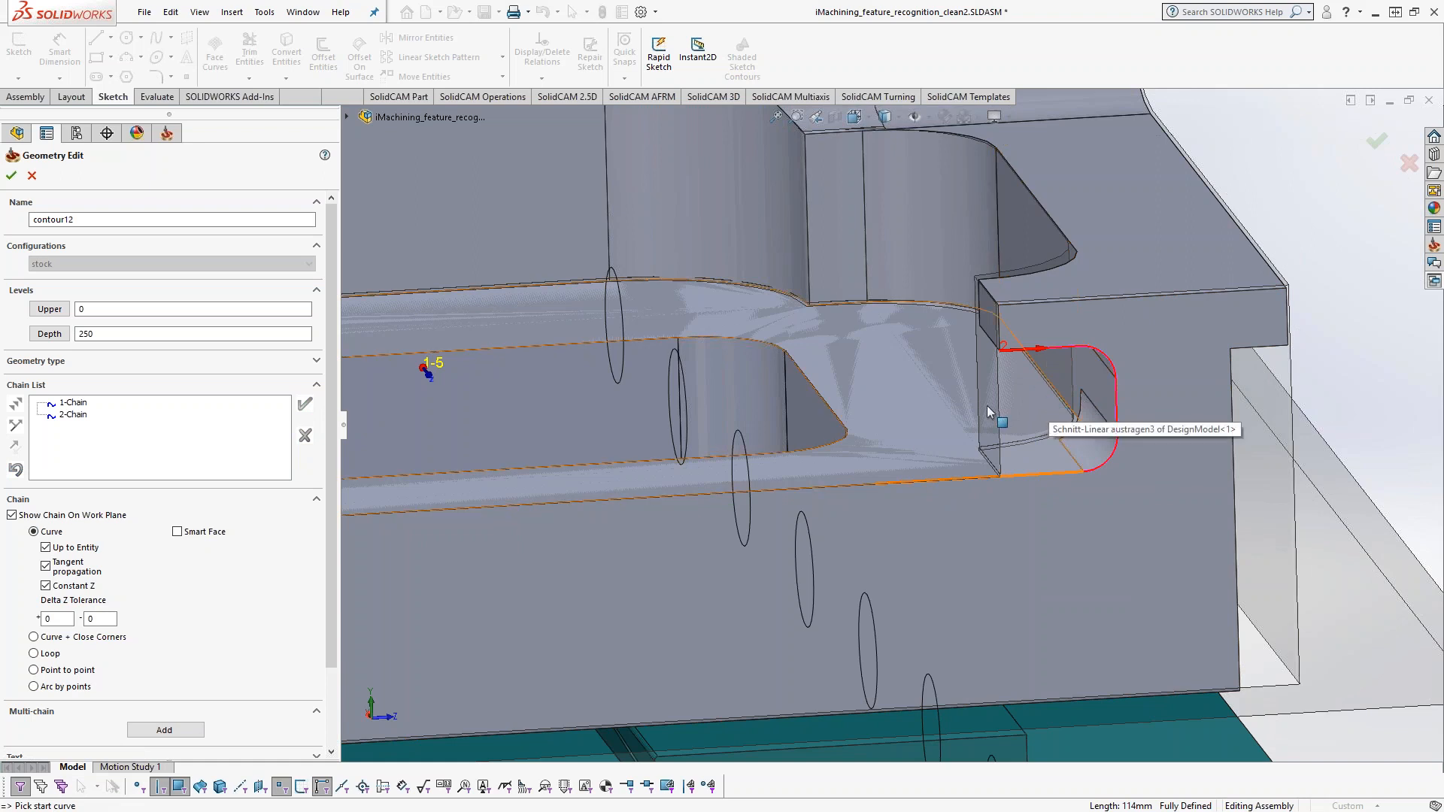
- Reverse the direction of the second chain and confirm the contour12 geometry
right_click(71, 415)
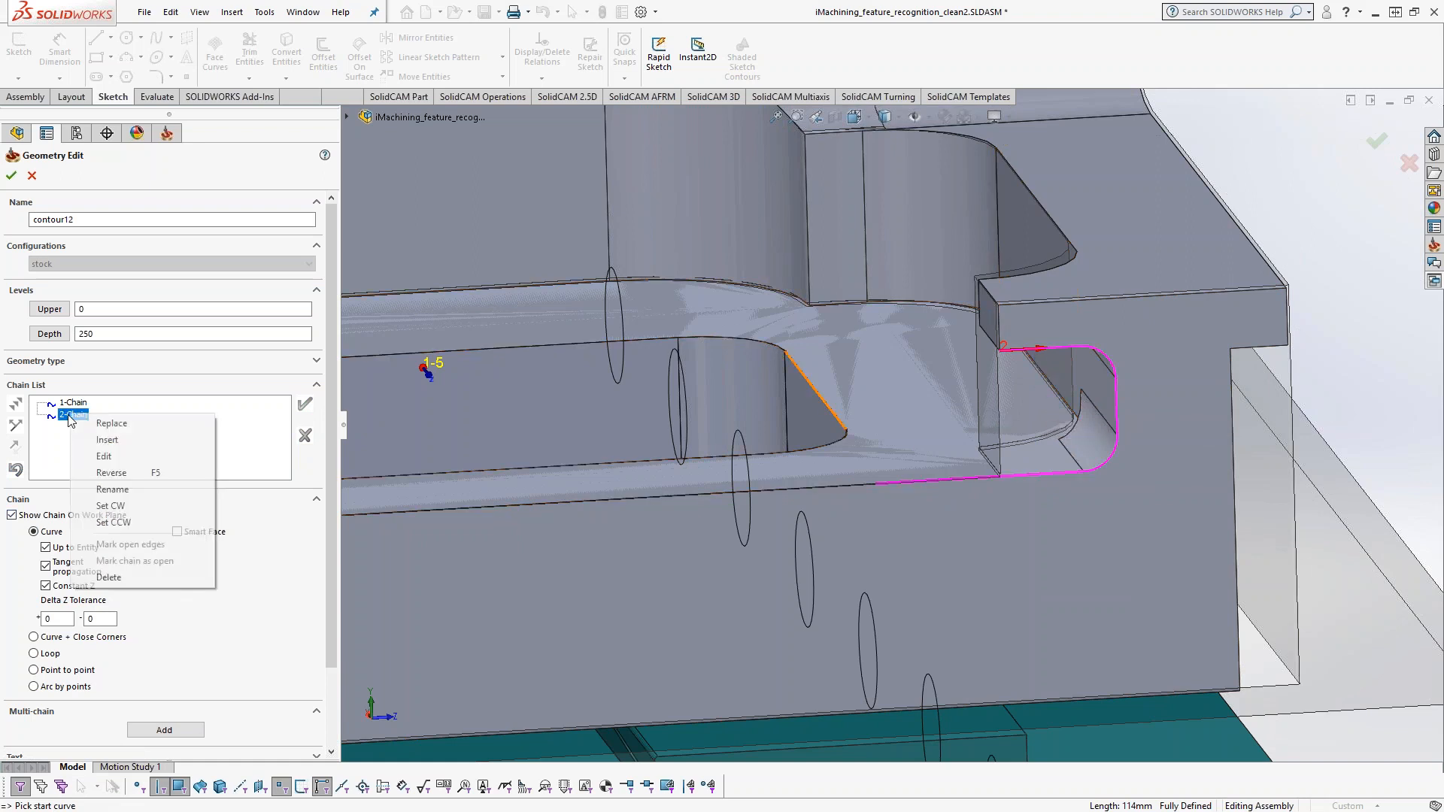
left_click(113, 476)
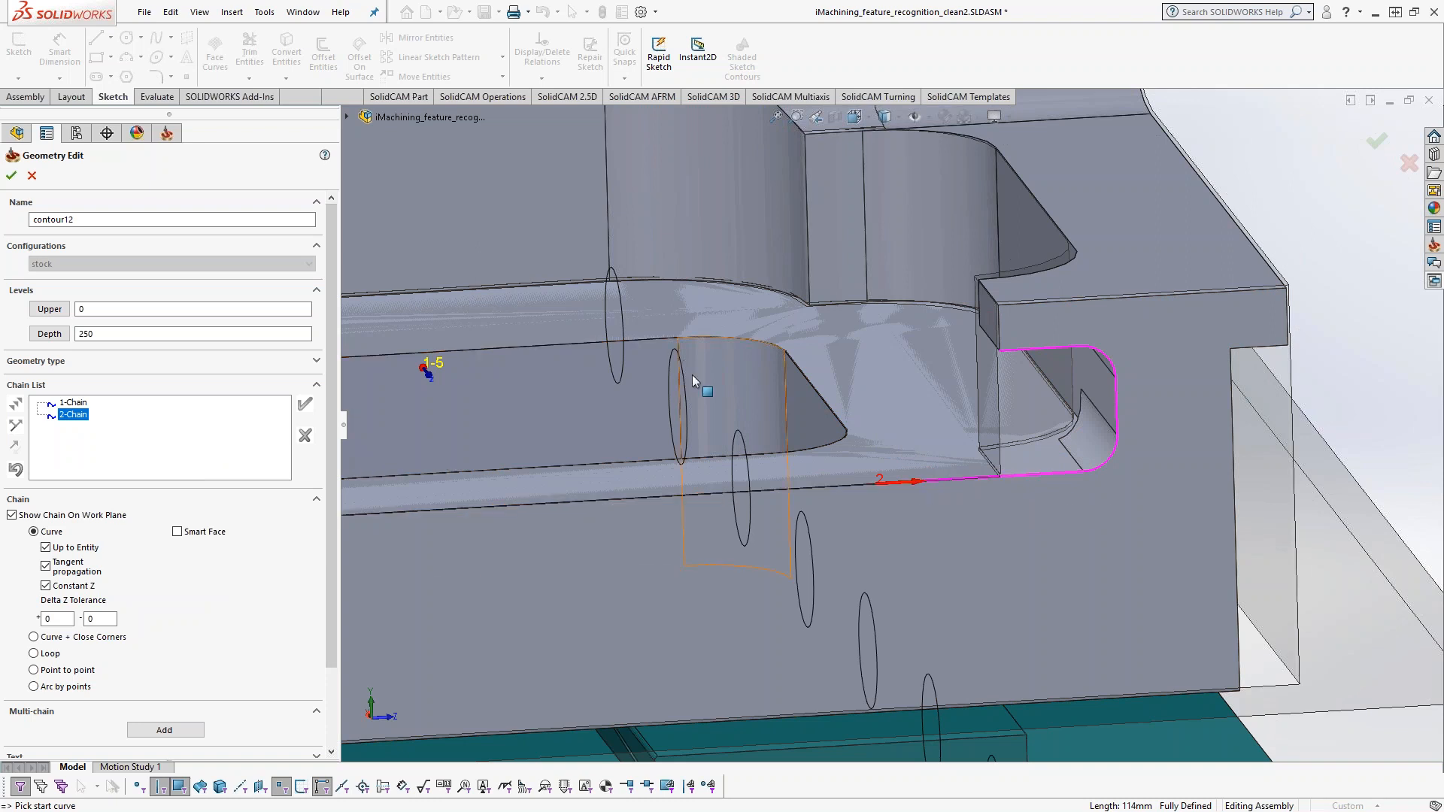
scroll(892, 422, "up", 3)
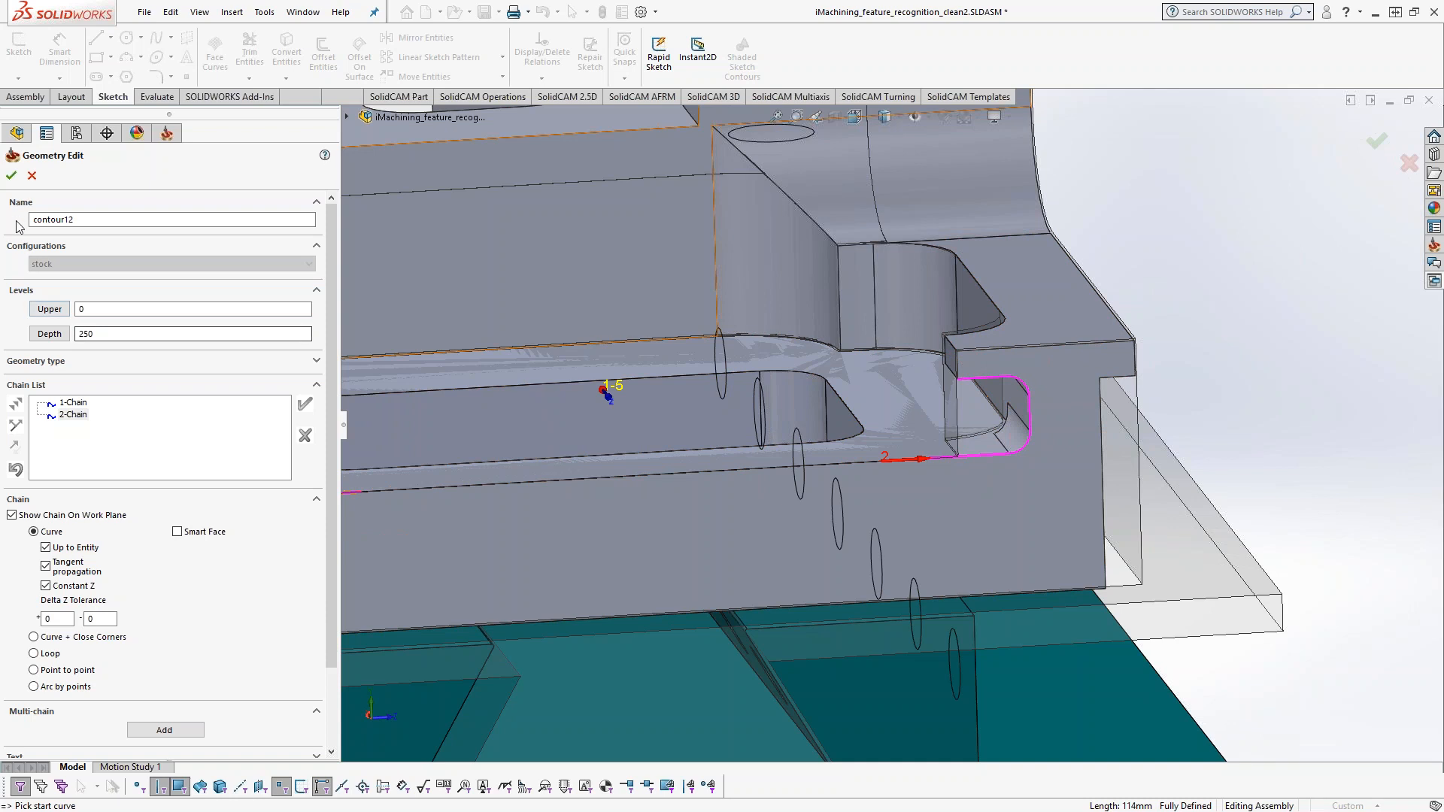
left_click(11, 176)
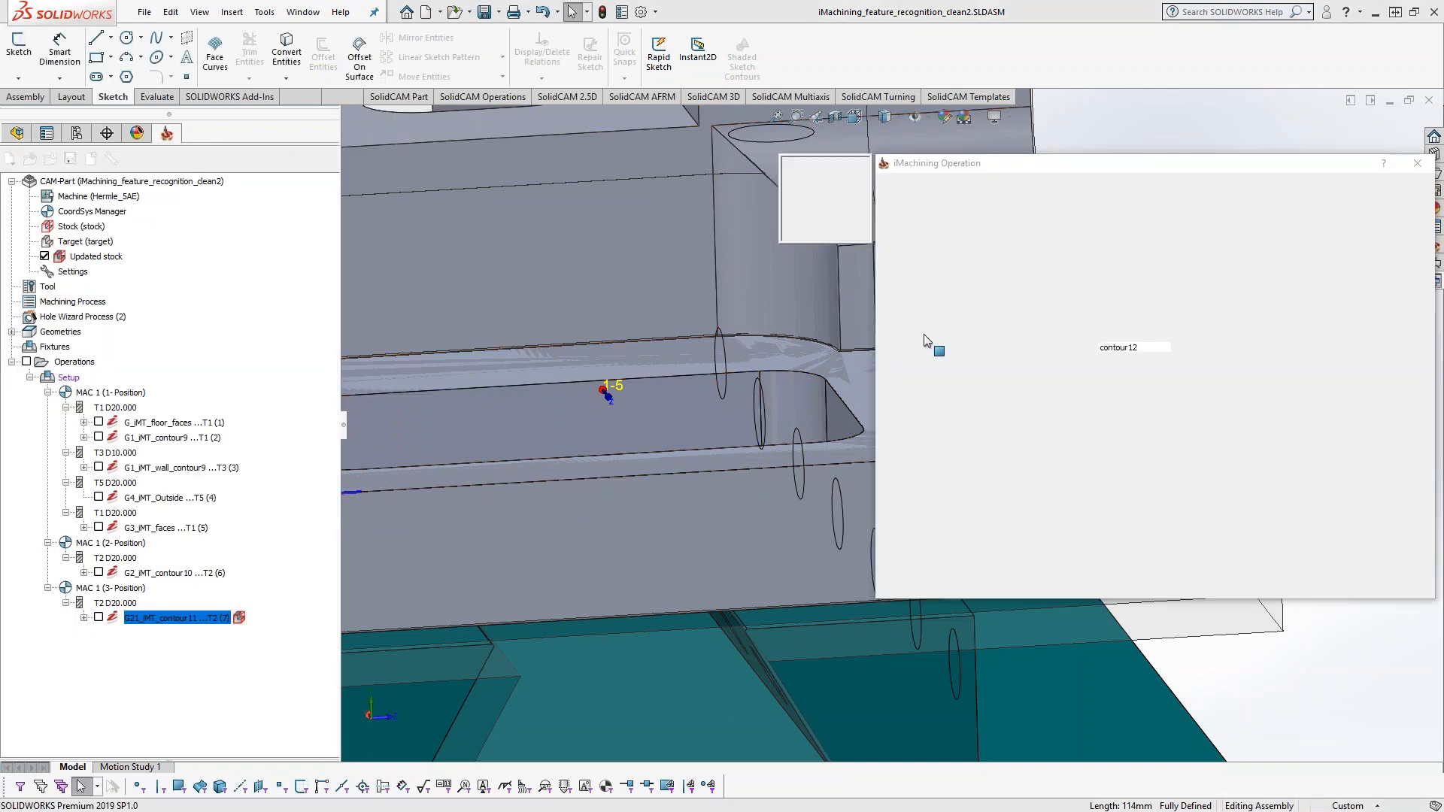
- Assign tool 4, the 6 mm end mill, to the iMT_contour12 operation
middle_click_drag(588, 451, 376, 461, "ctrl")
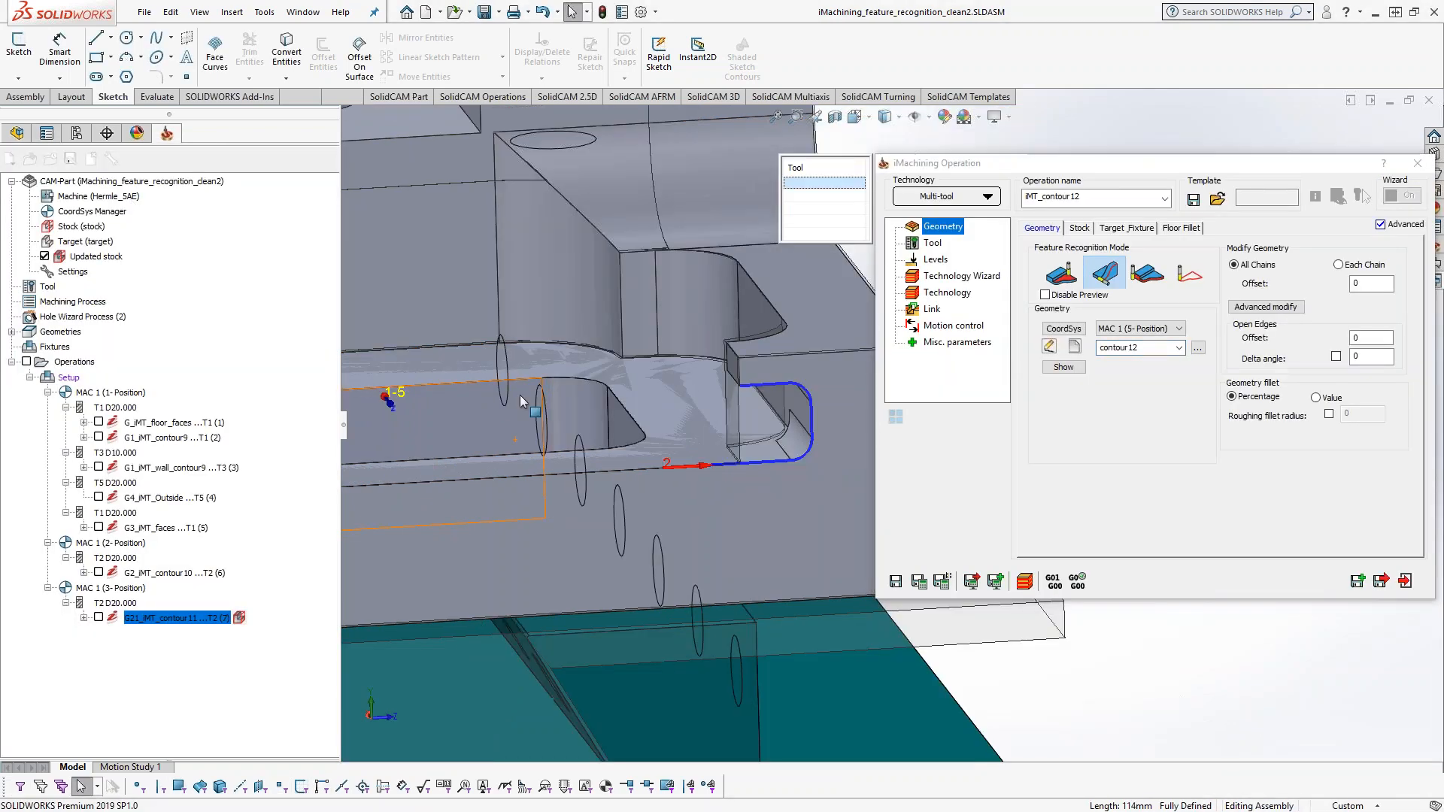
scroll(532, 444, "up", 4)
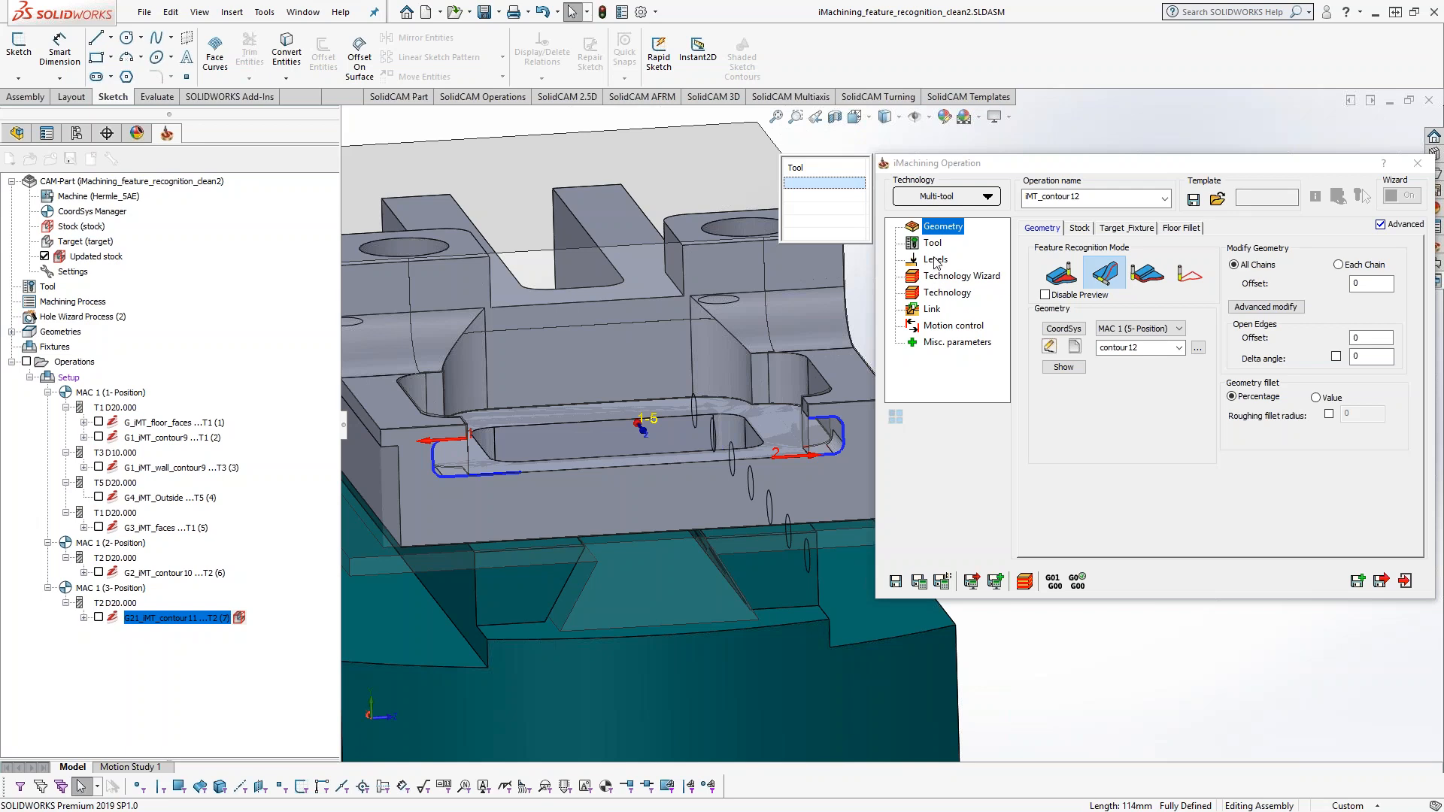
left_click(932, 243)
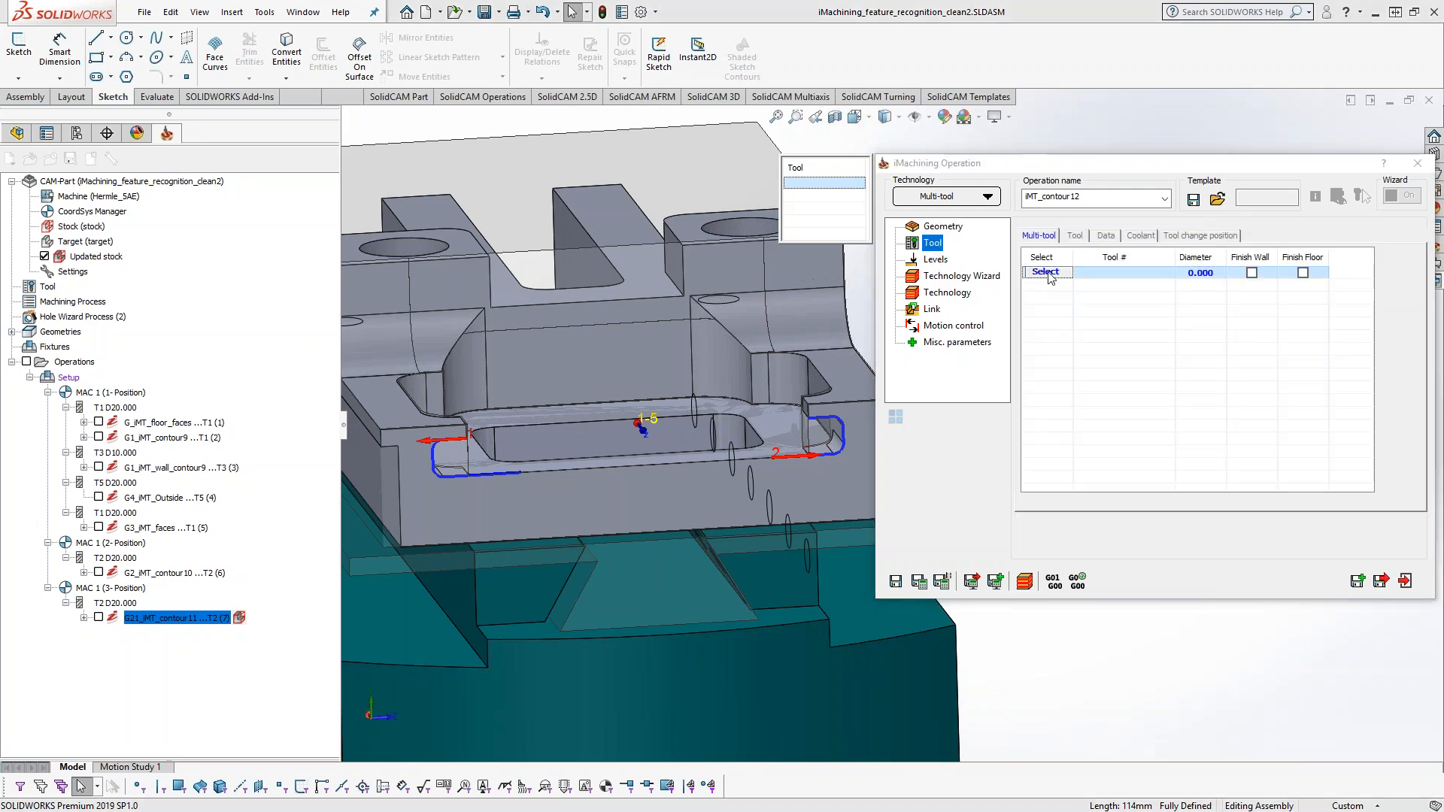
left_click(1048, 272)
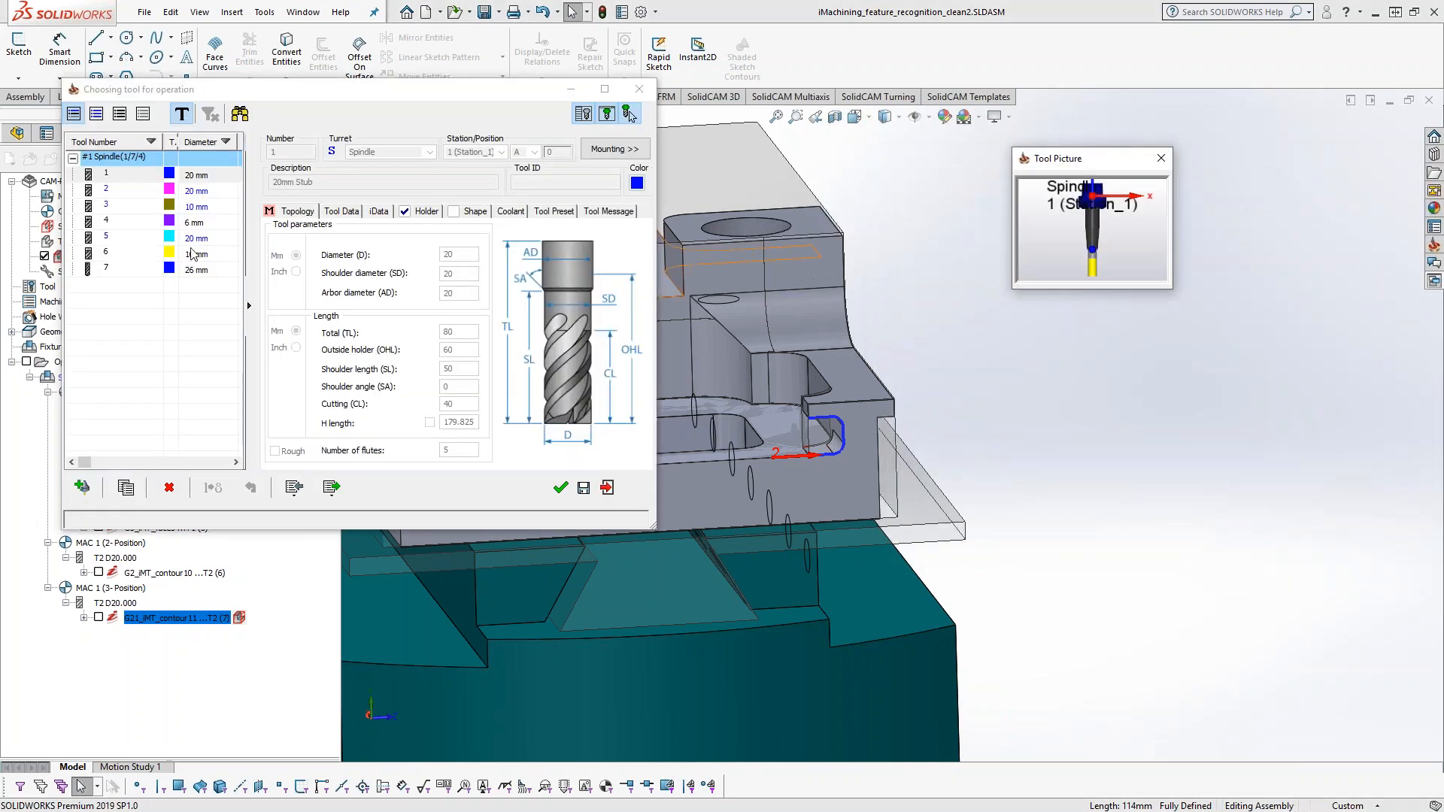
left_click(155, 223)
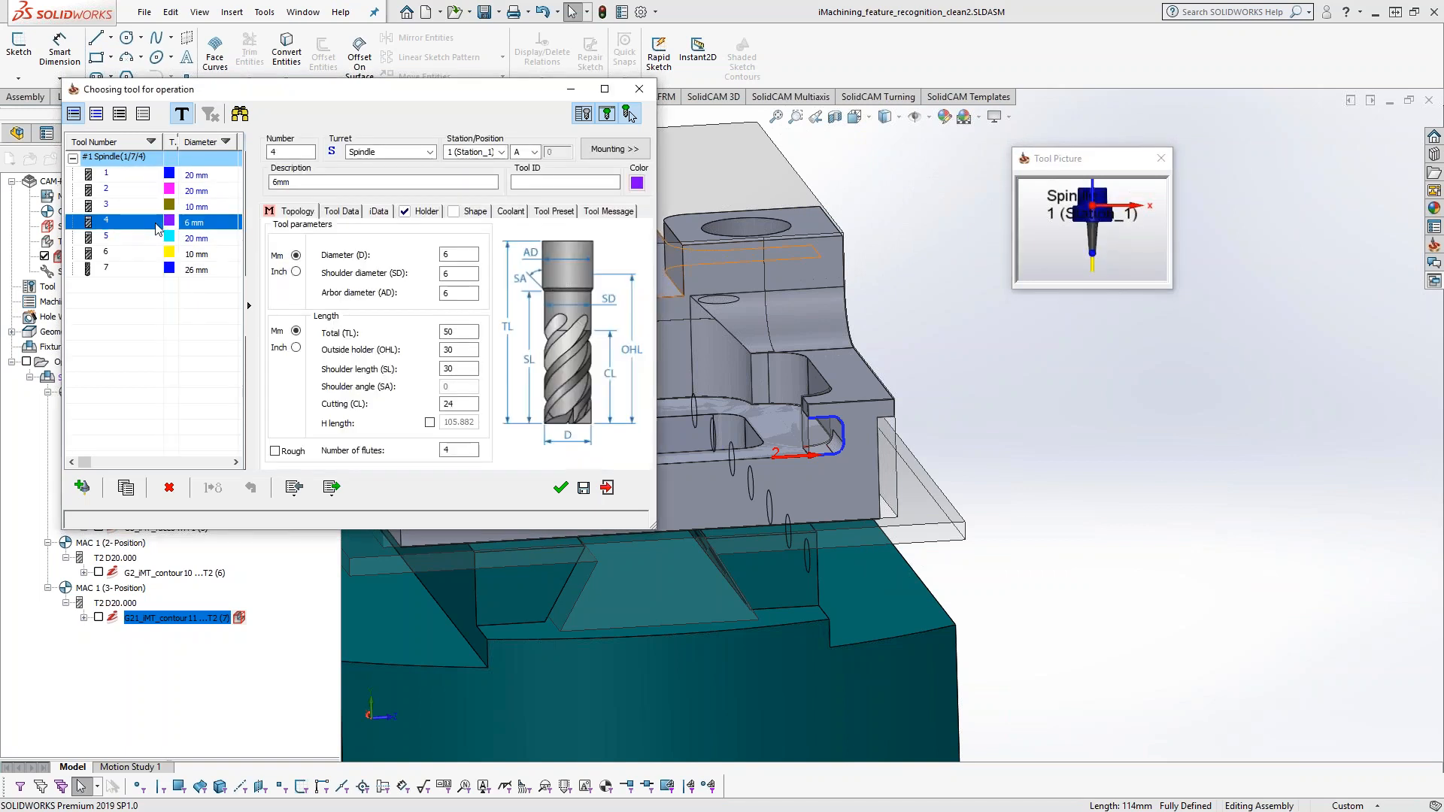
left_click(560, 487)
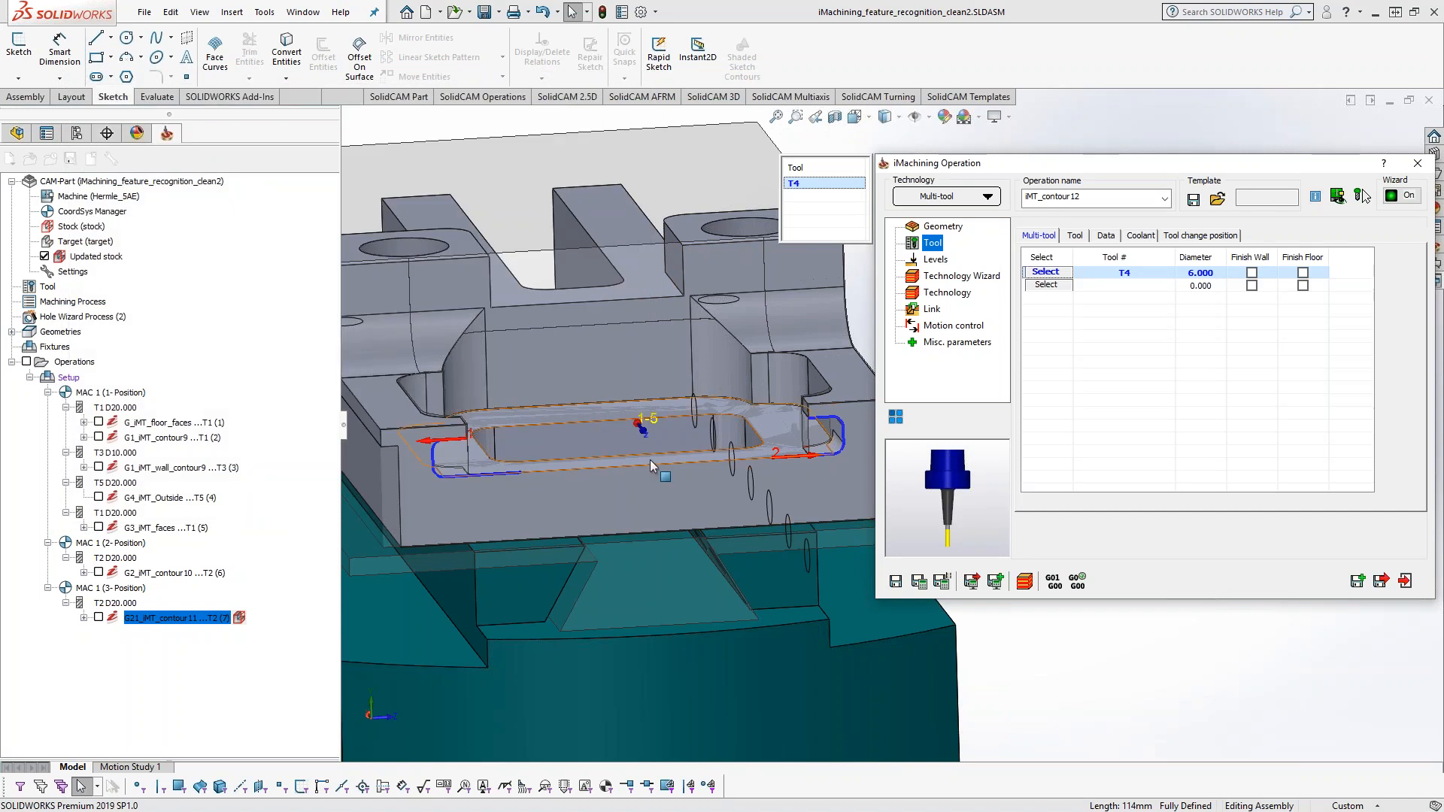
- Set the pocket depth to 20.2 by picking the corner vertex at the inner end of the slot
left_click(934, 260)
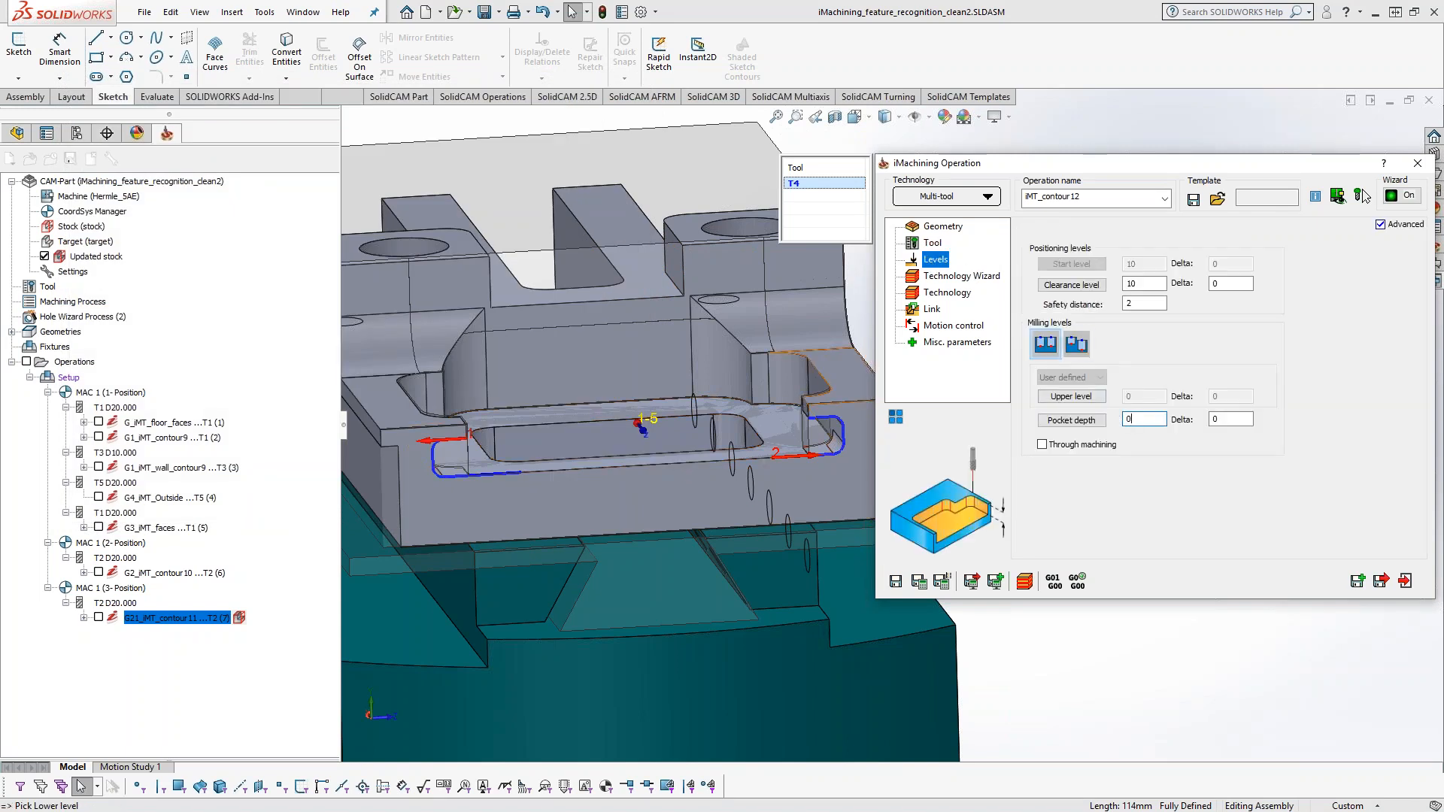
left_click(1091, 396)
middle_click_drag(804, 476, 691, 560)
scroll(811, 498, "down", 6)
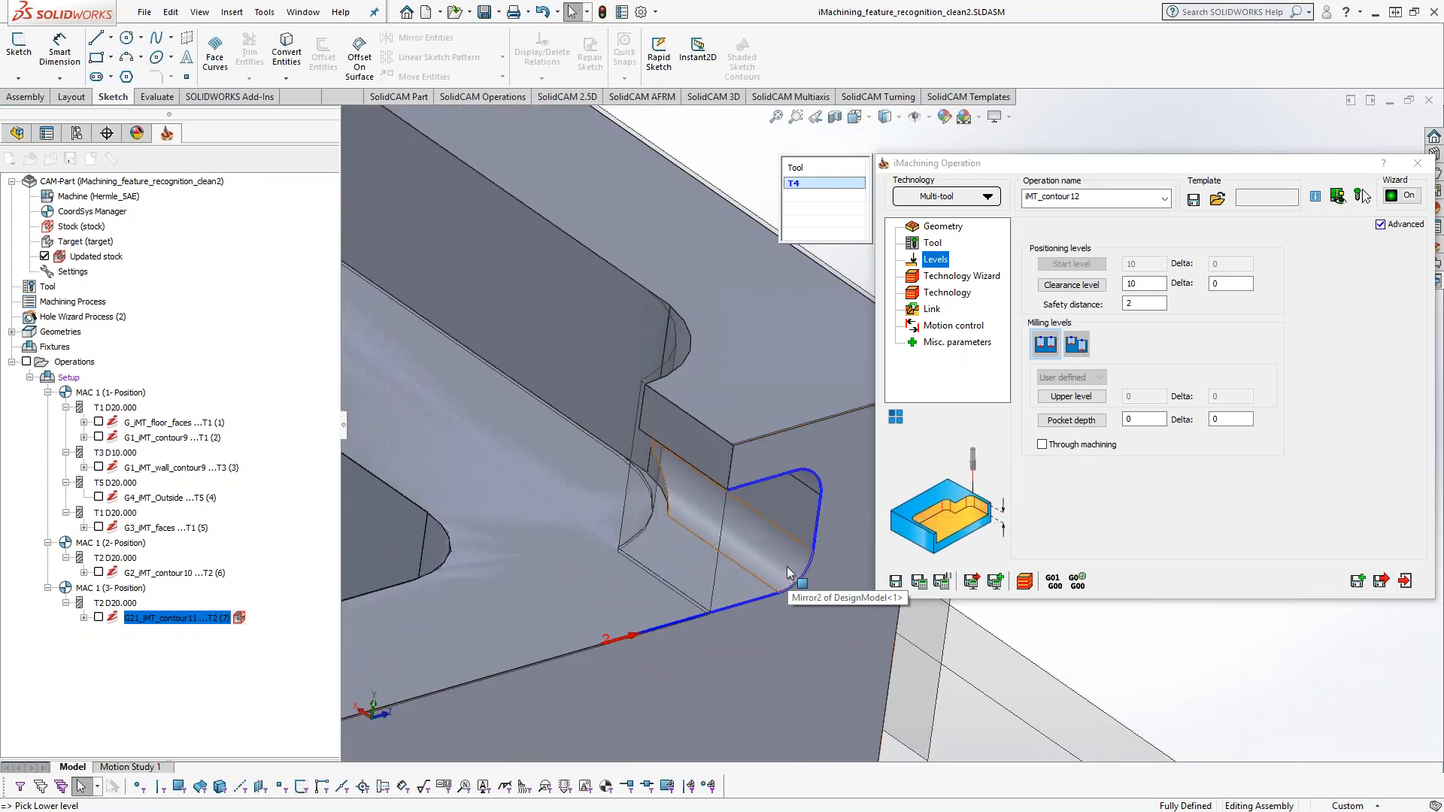
middle_click_drag(662, 483, 704, 512)
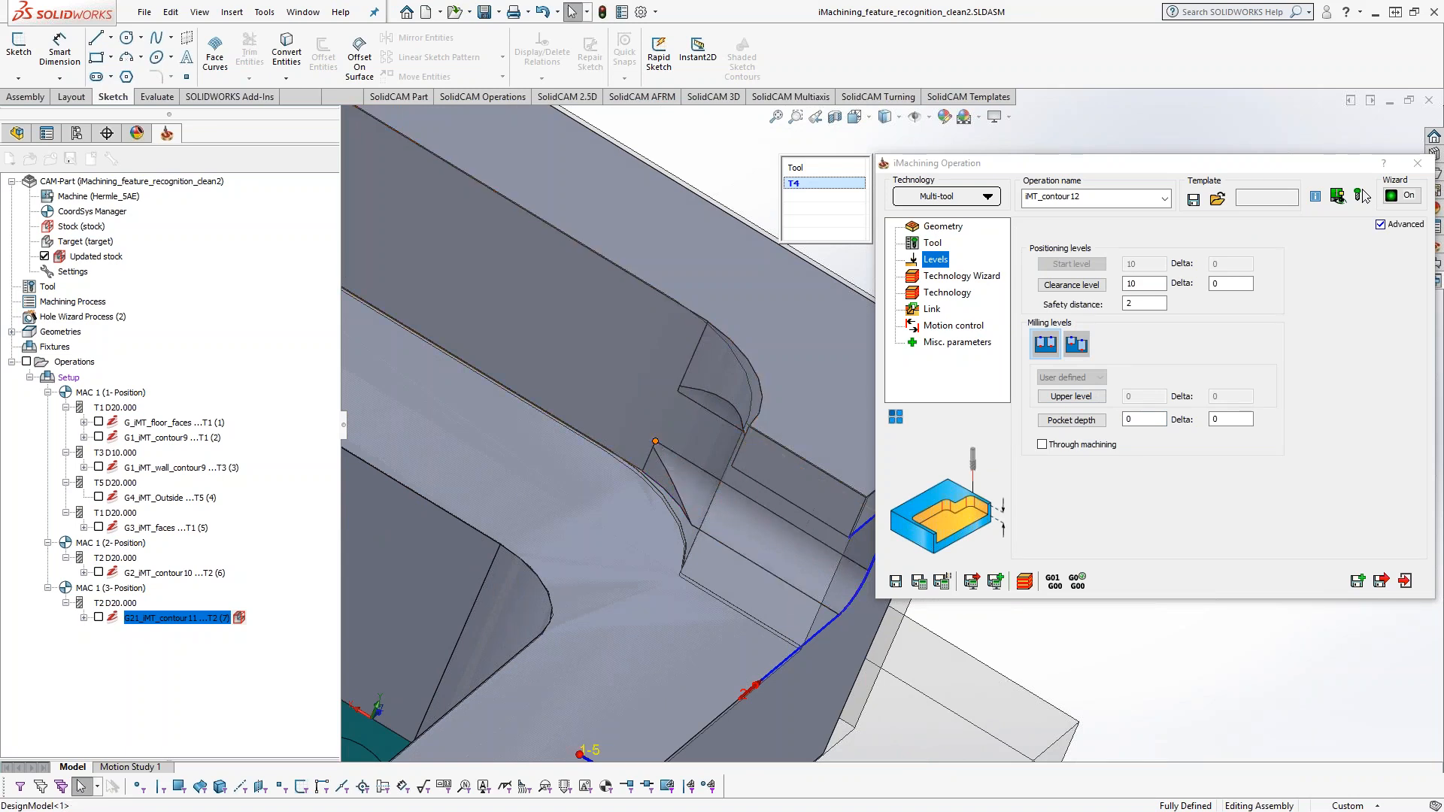
left_click(655, 444)
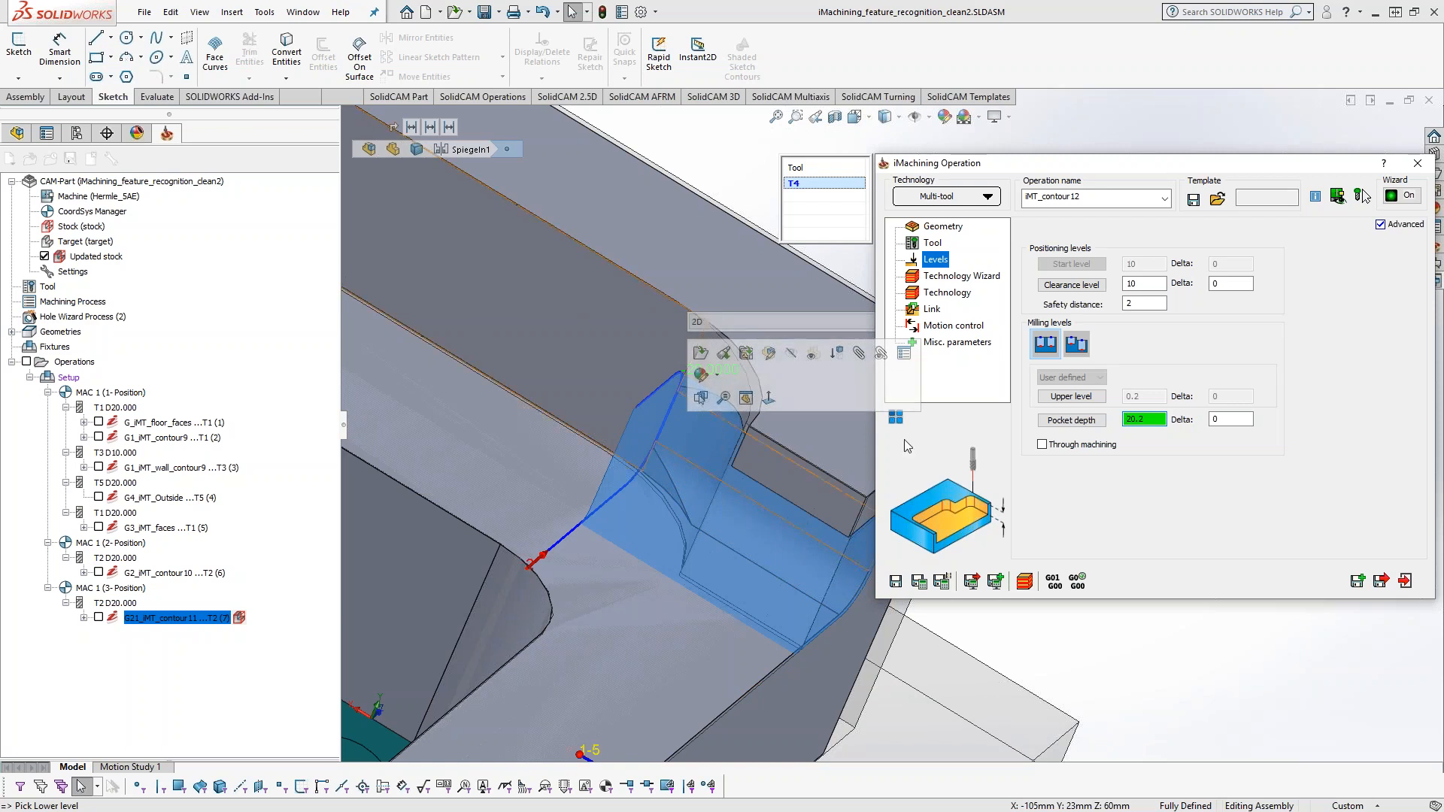
double_click(1233, 421)
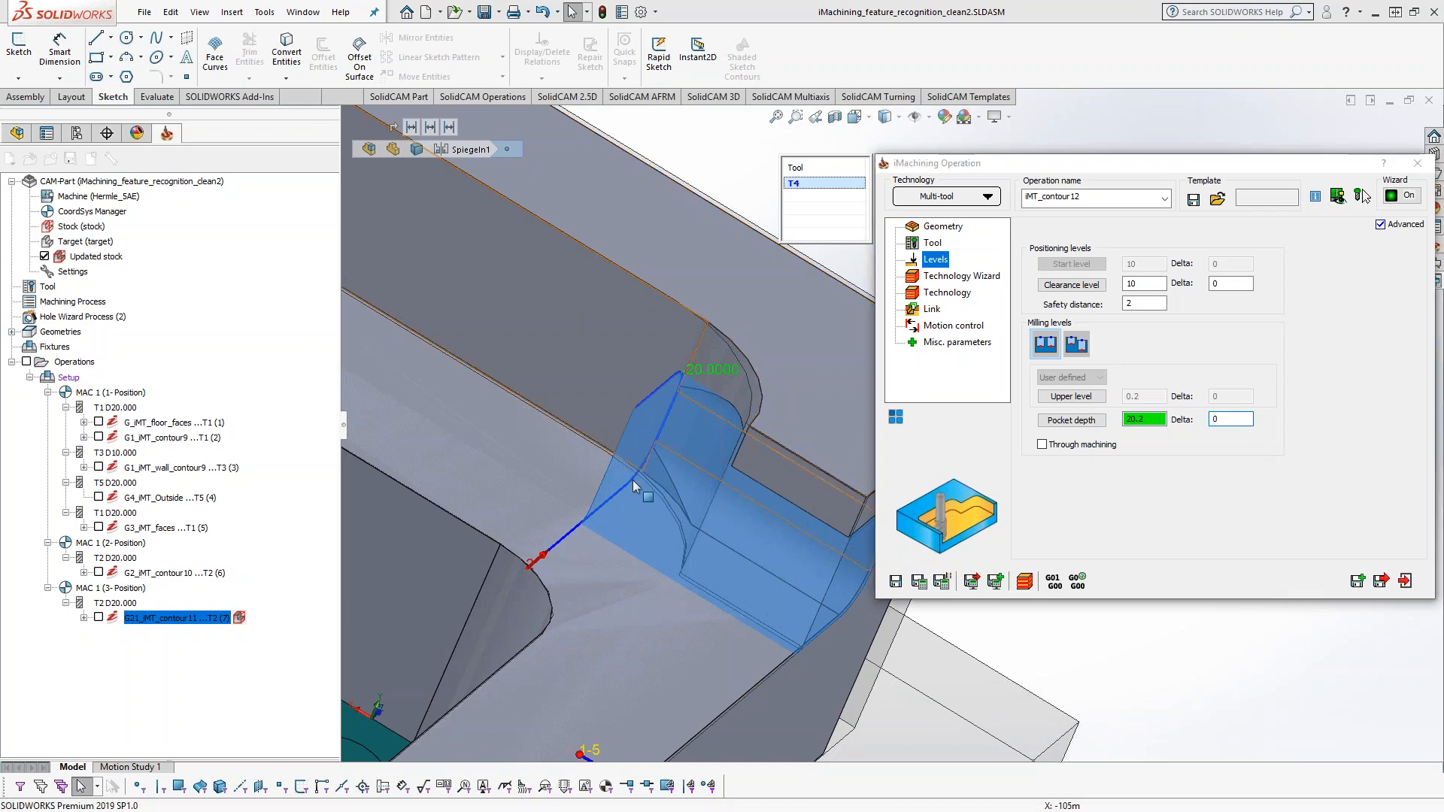
- Save and calculate the iMT_contour12 operation
scroll(637, 487, "up", 5)
middle_click_drag(618, 539, 603, 485)
scroll(603, 485, "up", 1)
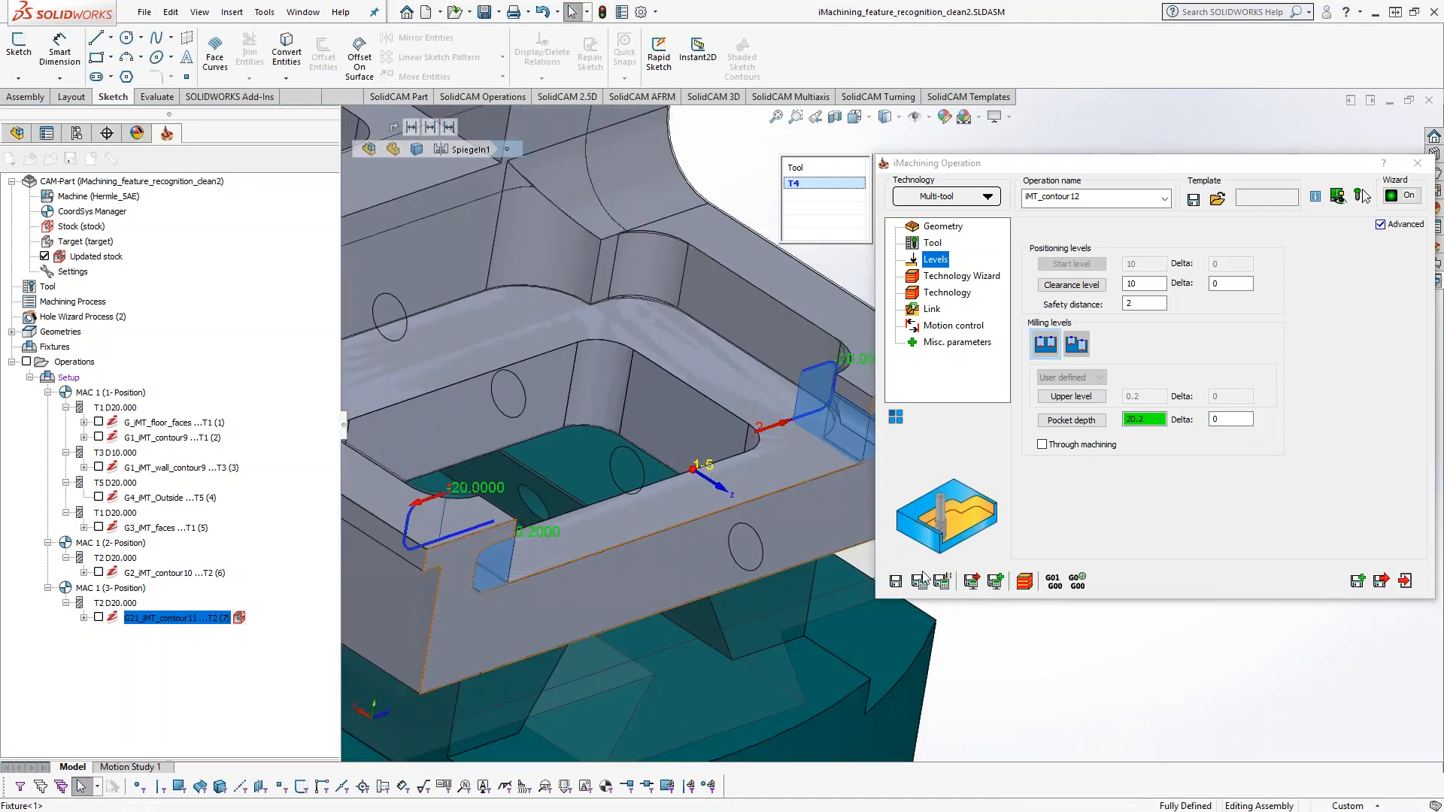
left_click(920, 583)
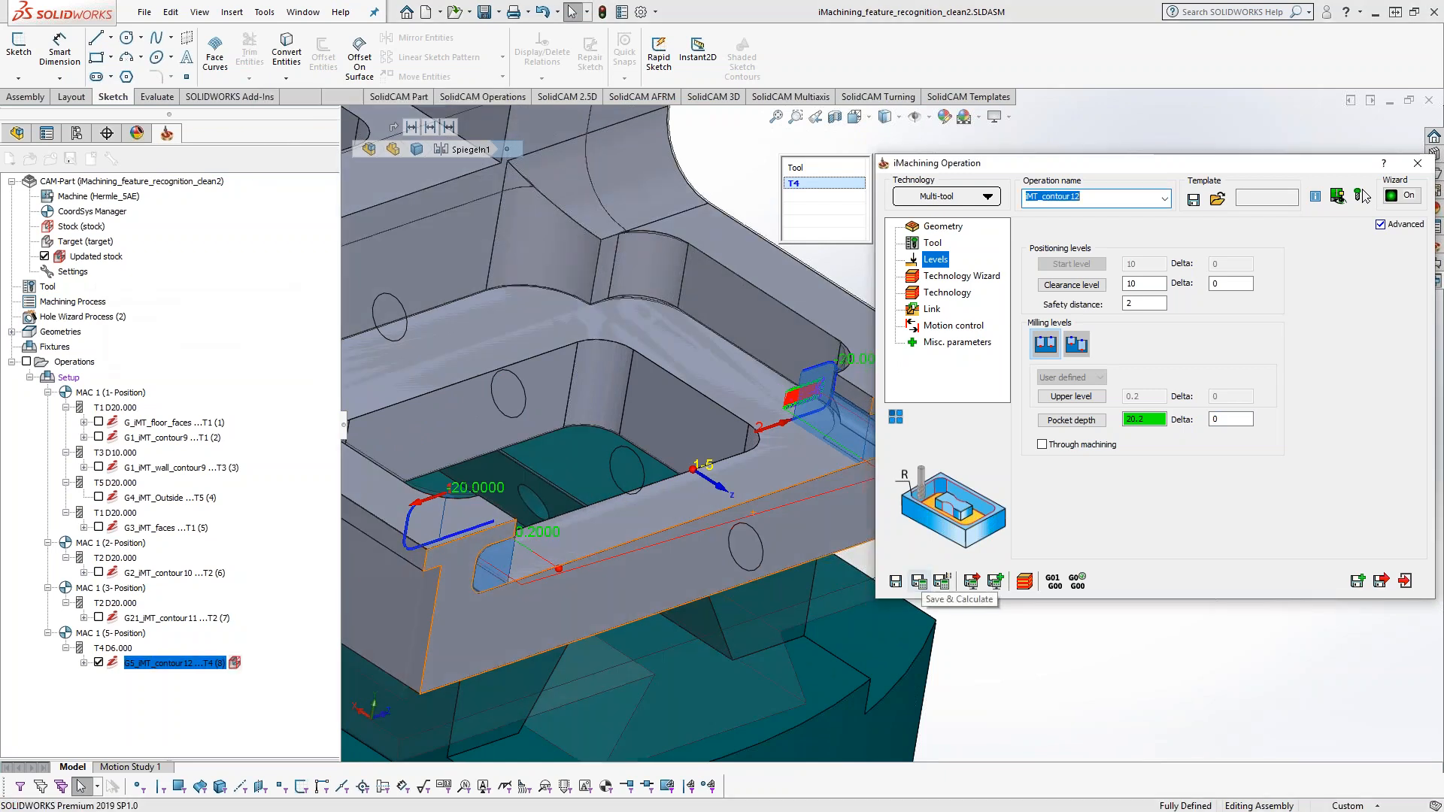
- Open the simulation of iMT_contour12 close up on one slot and reduce the playback speed
left_click(1024, 584)
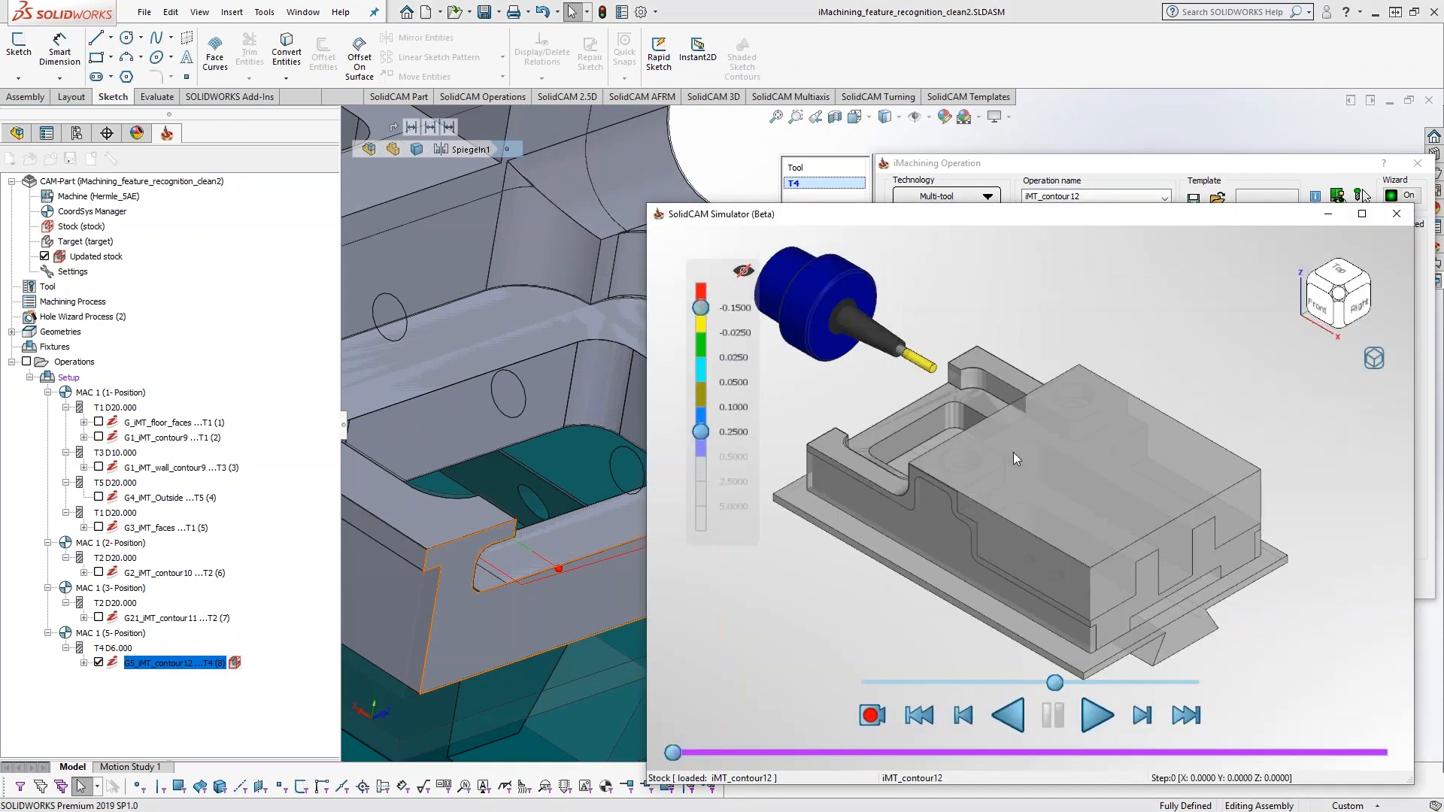
scroll(1013, 434, "up", 5)
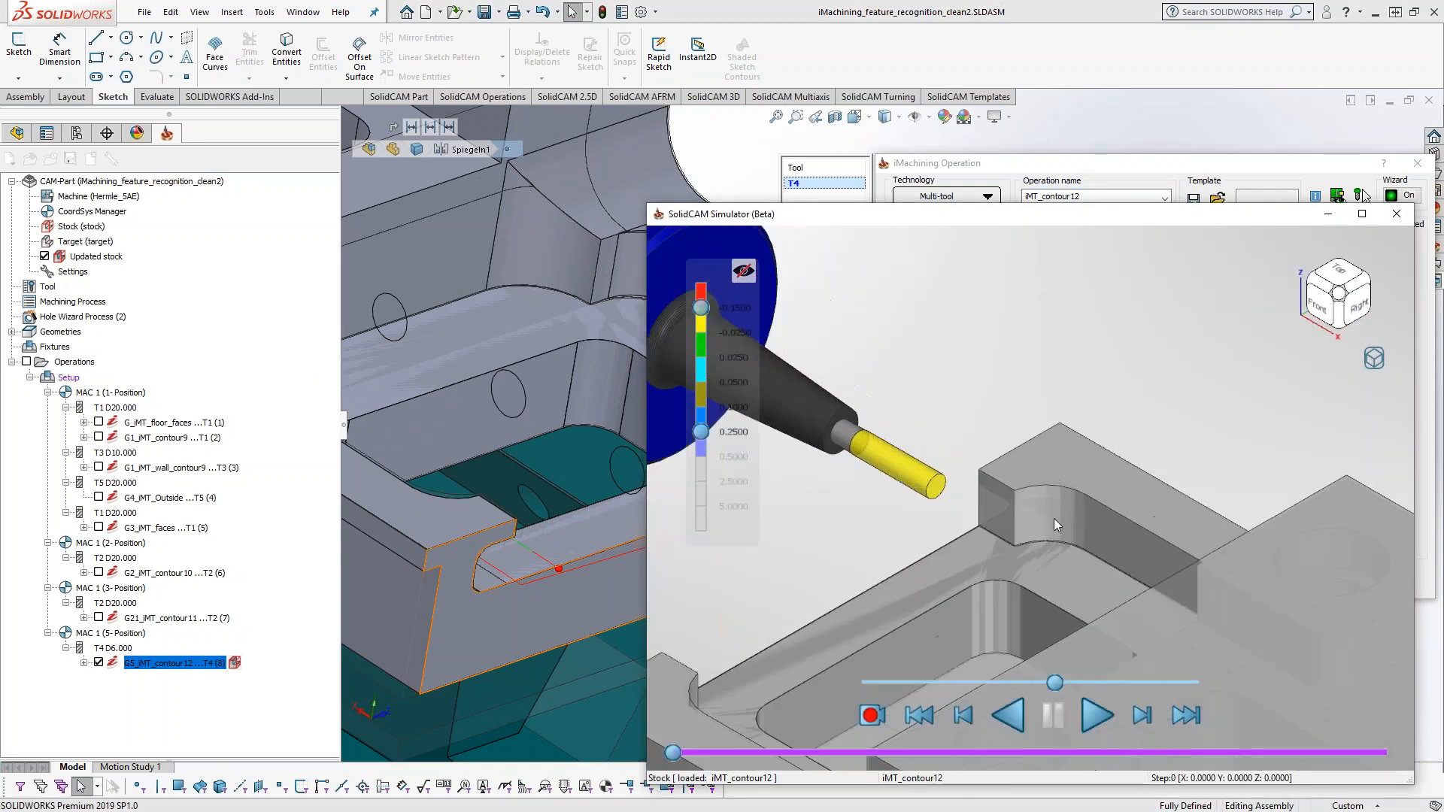
scroll(1054, 518, "up", 3)
left_click_drag(1056, 684, 1037, 685)
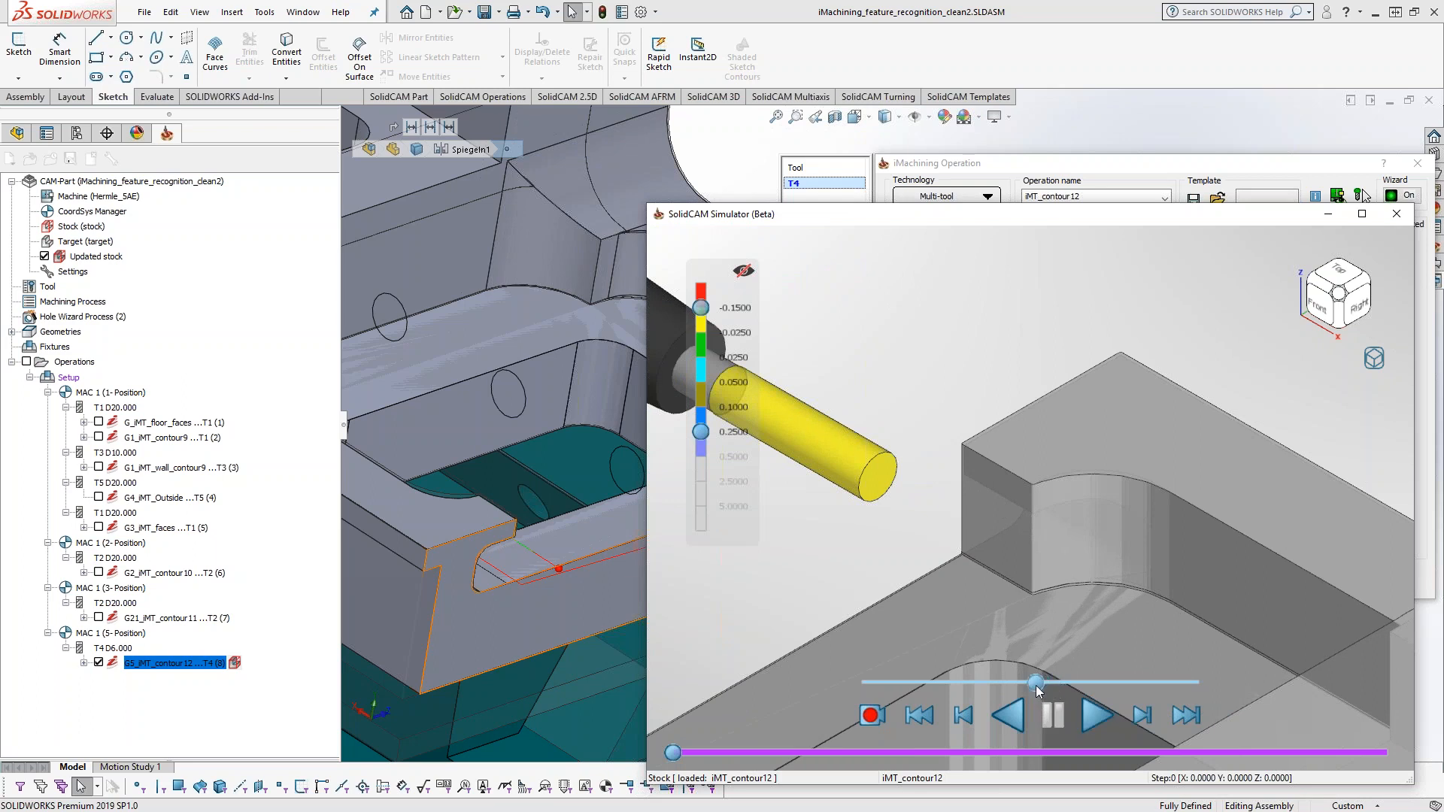
- Advance the simulation one move at a time to examine the tool's first cuts into the slot
left_click(1140, 717)
middle_click_drag(1042, 549, 996, 558)
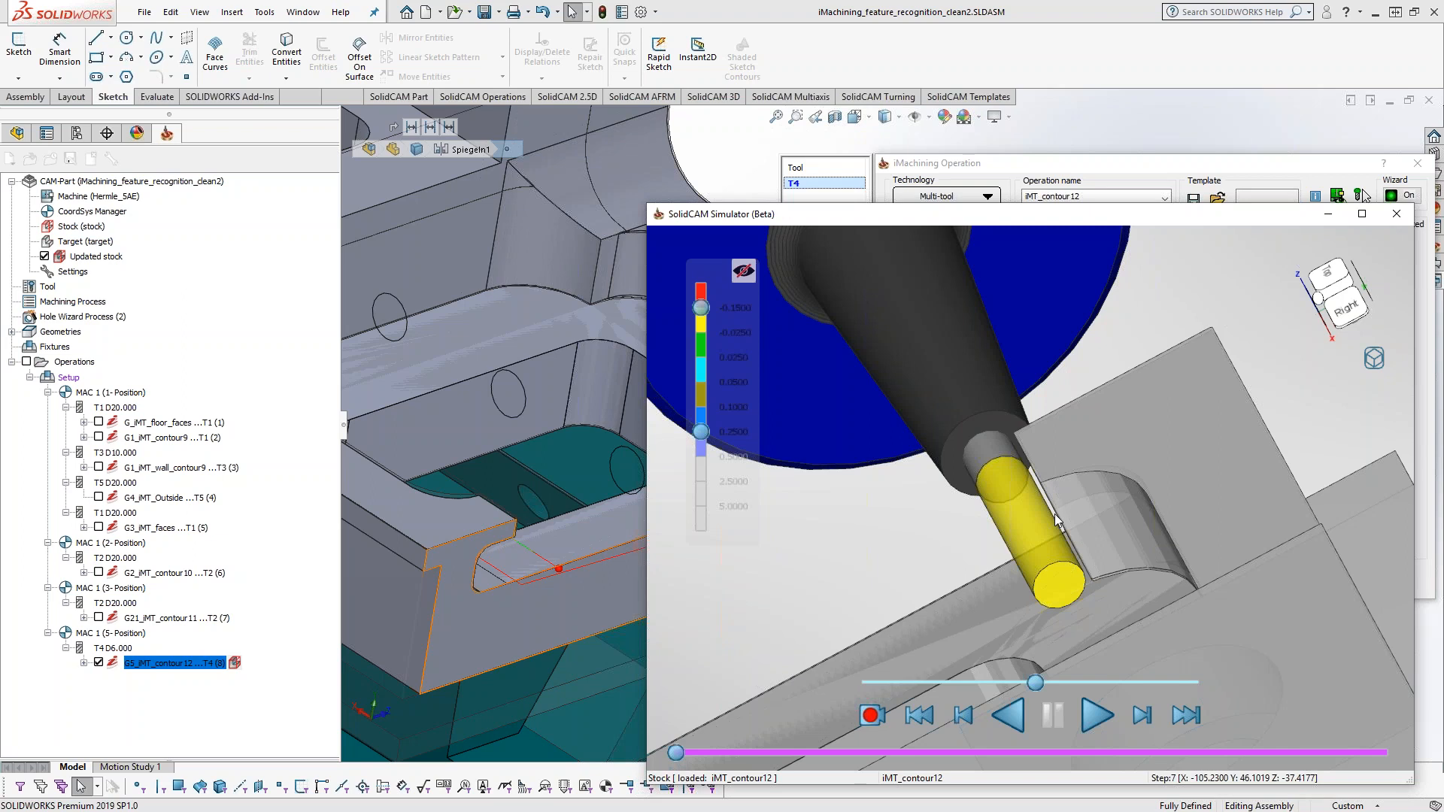
left_click(1142, 716)
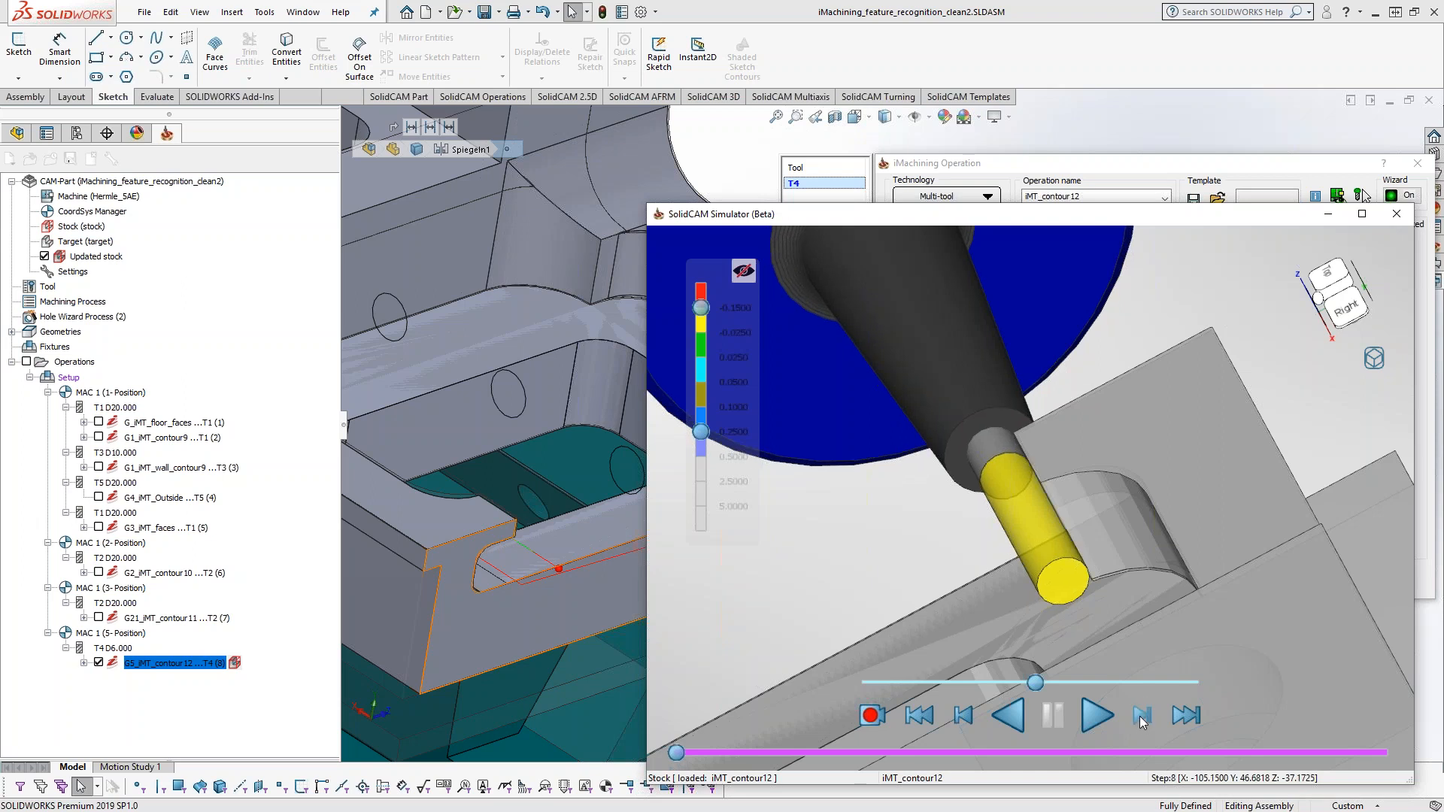
left_click(1143, 719)
left_click(1143, 716)
left_click(1143, 716)
left_click(1143, 717)
left_click(1142, 716)
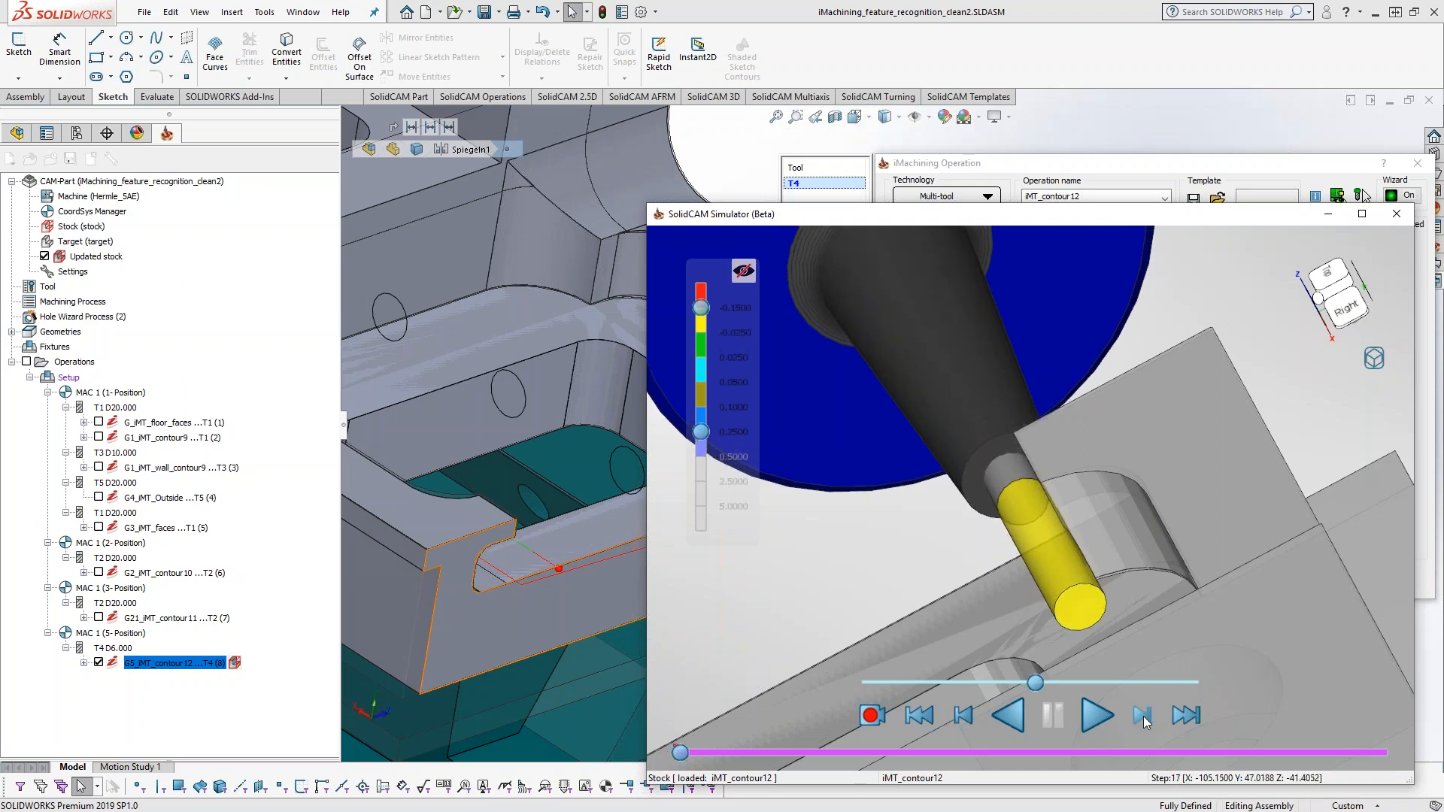
left_click(1143, 716)
left_click(1143, 716)
left_click(1143, 716)
left_click(1143, 716)
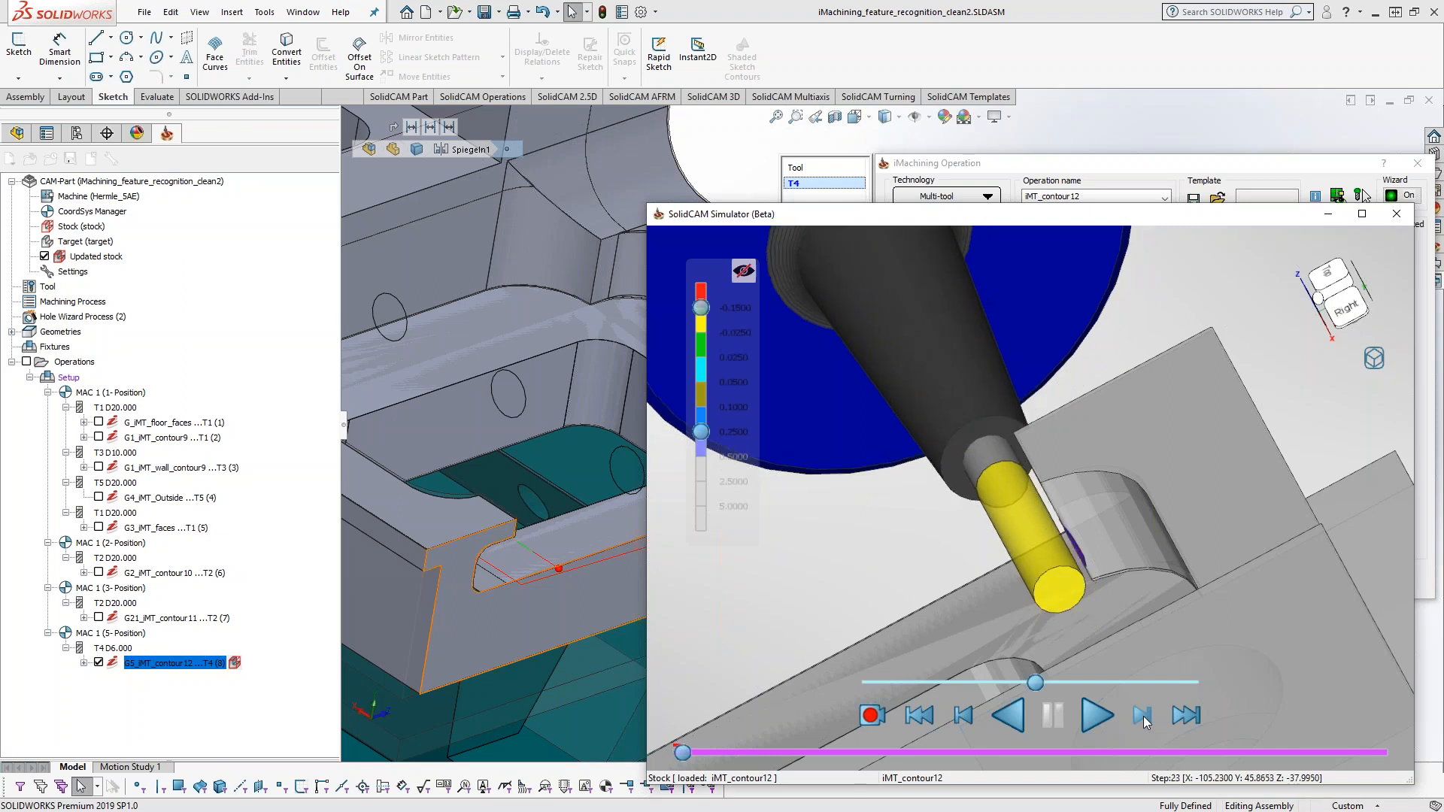
left_click(1143, 716)
middle_click_drag(1121, 584, 1171, 580)
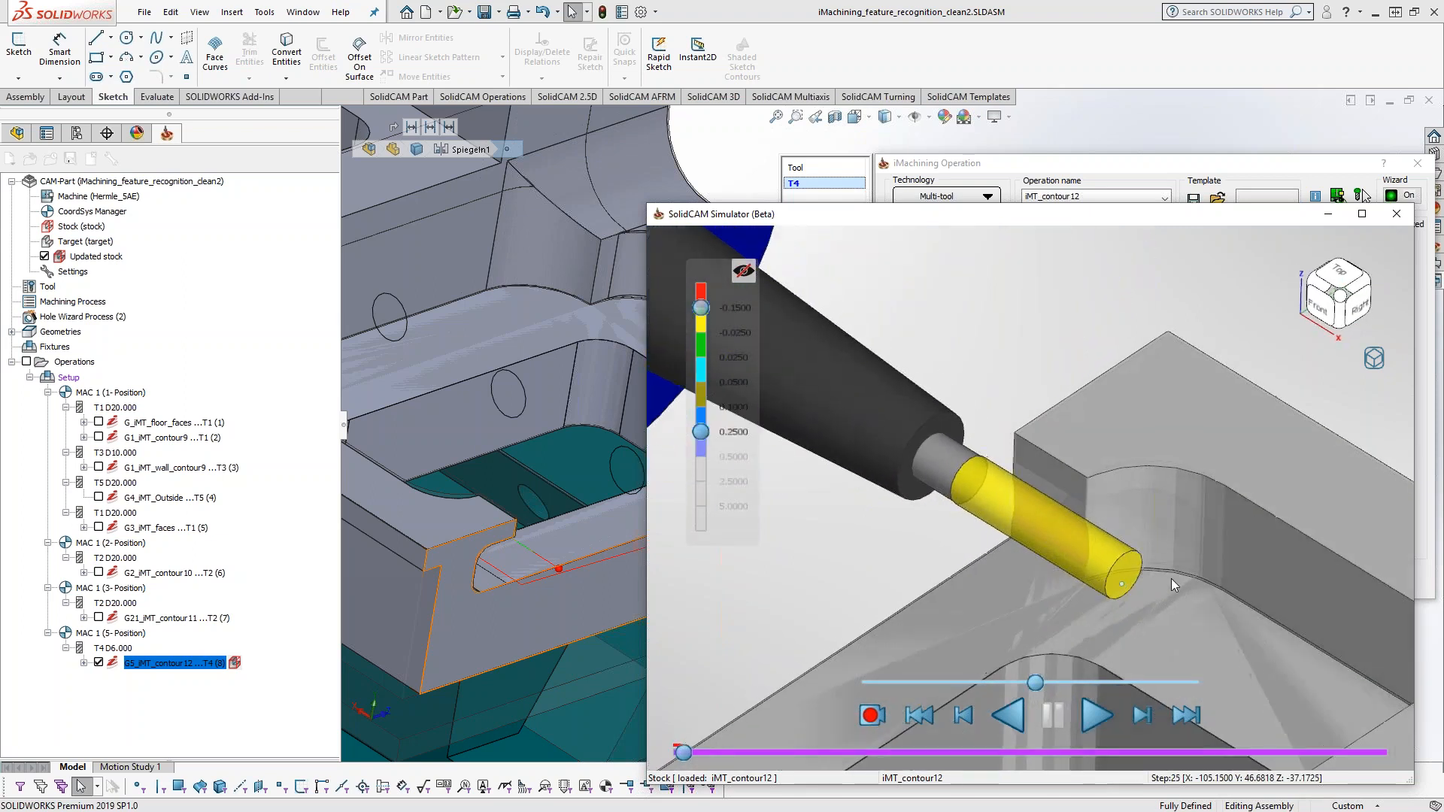
- Play the slot simulation continuously, raise the playback speed and examine how the tool clears the undercut
left_click(1094, 715)
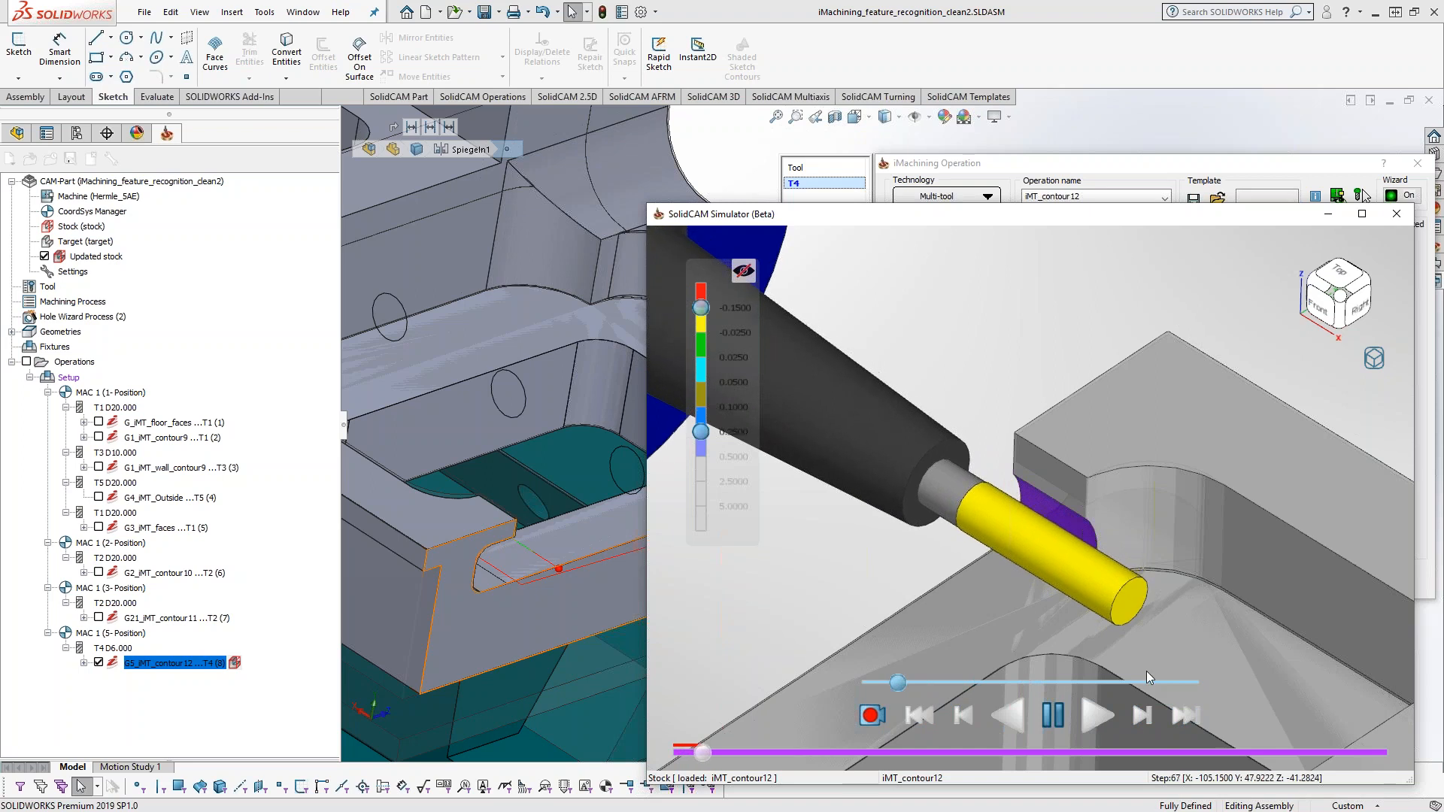
right_click(1387, 361)
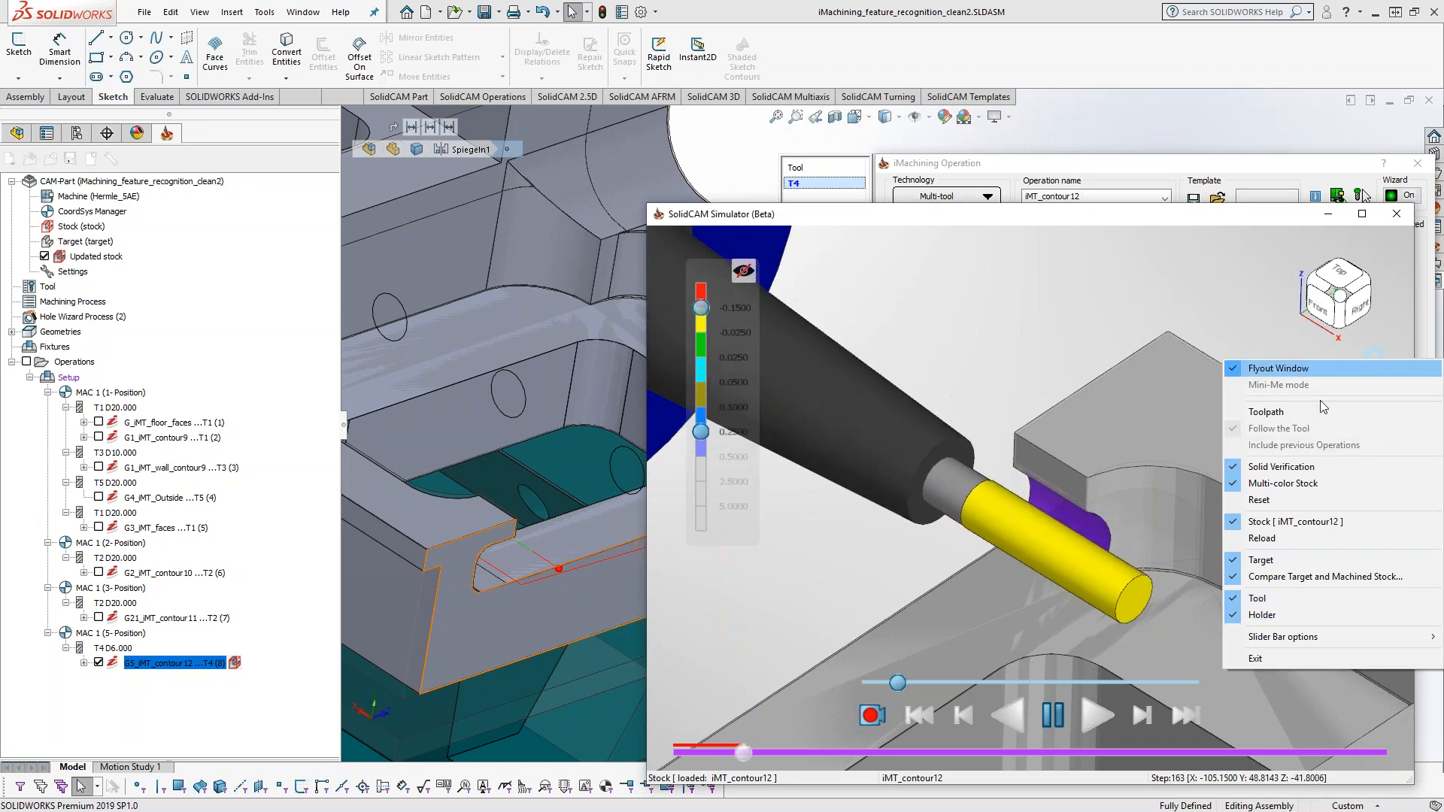
left_click(1065, 290)
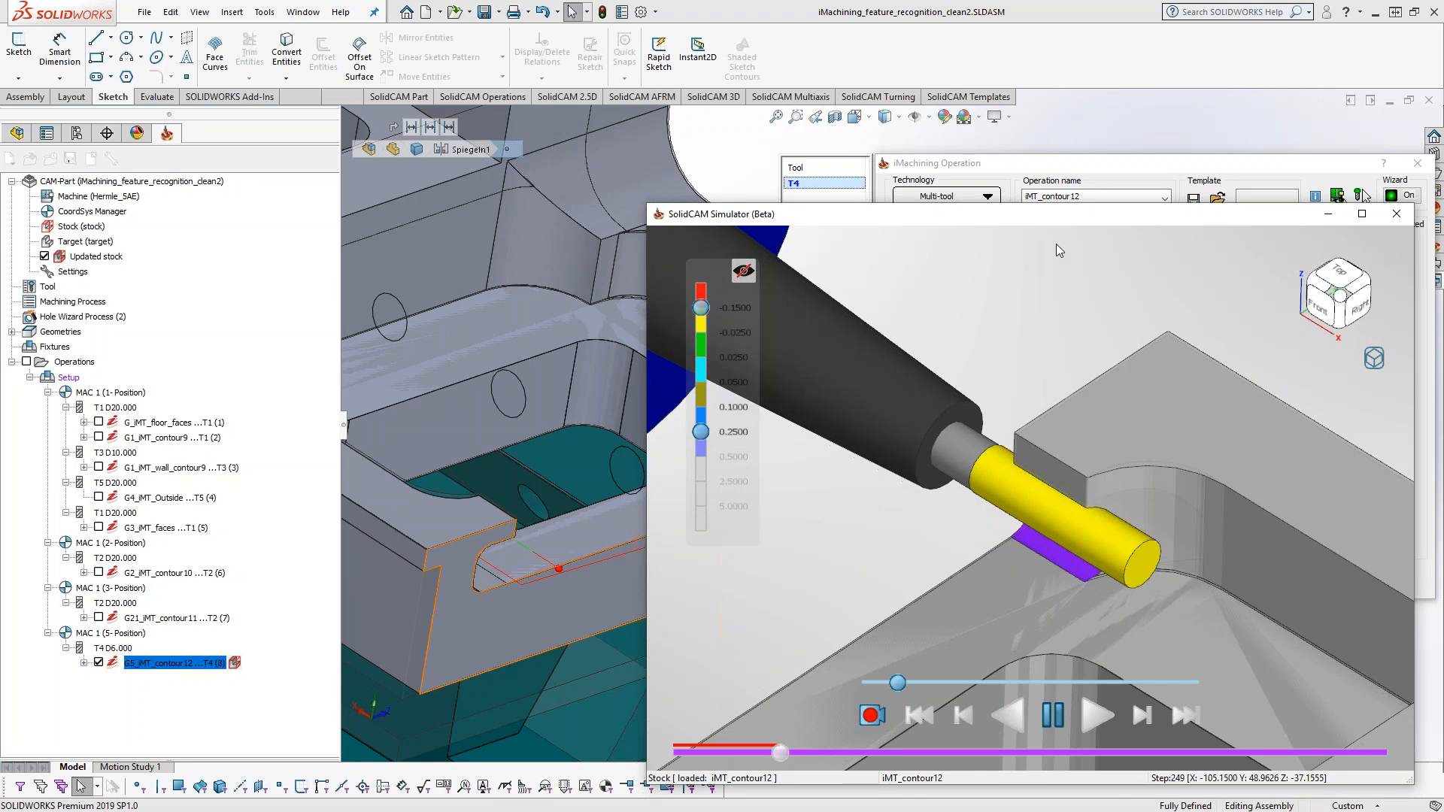
middle_click_drag(1184, 506, 1157, 523)
left_click_drag(902, 683, 1050, 683)
scroll(1090, 611, "down", 3)
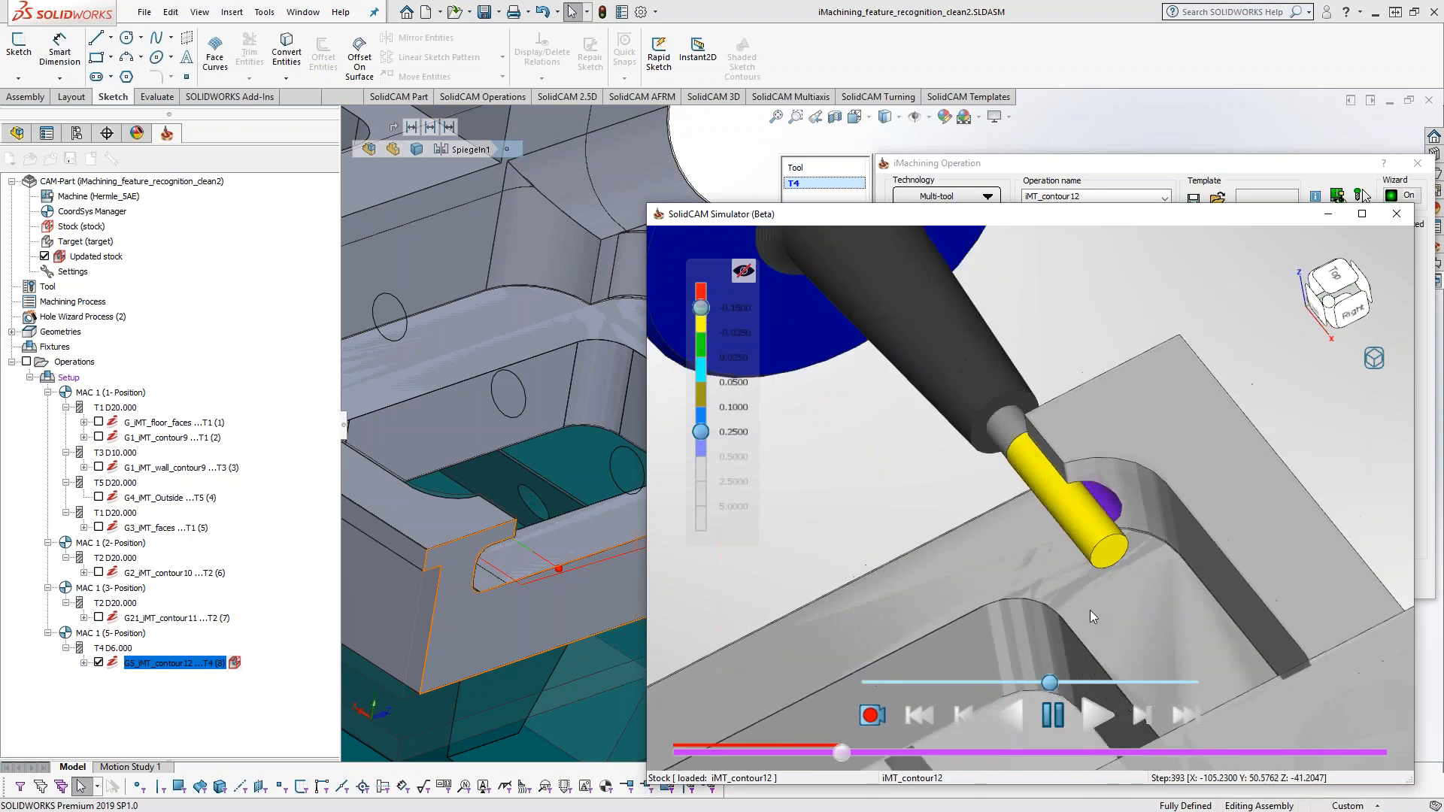
- Pause the iMT_contour12 simulation, examine the tool against the slot undercut close up, and play a further stretch of cutting
left_click(1053, 715)
scroll(1119, 495, "up", 2)
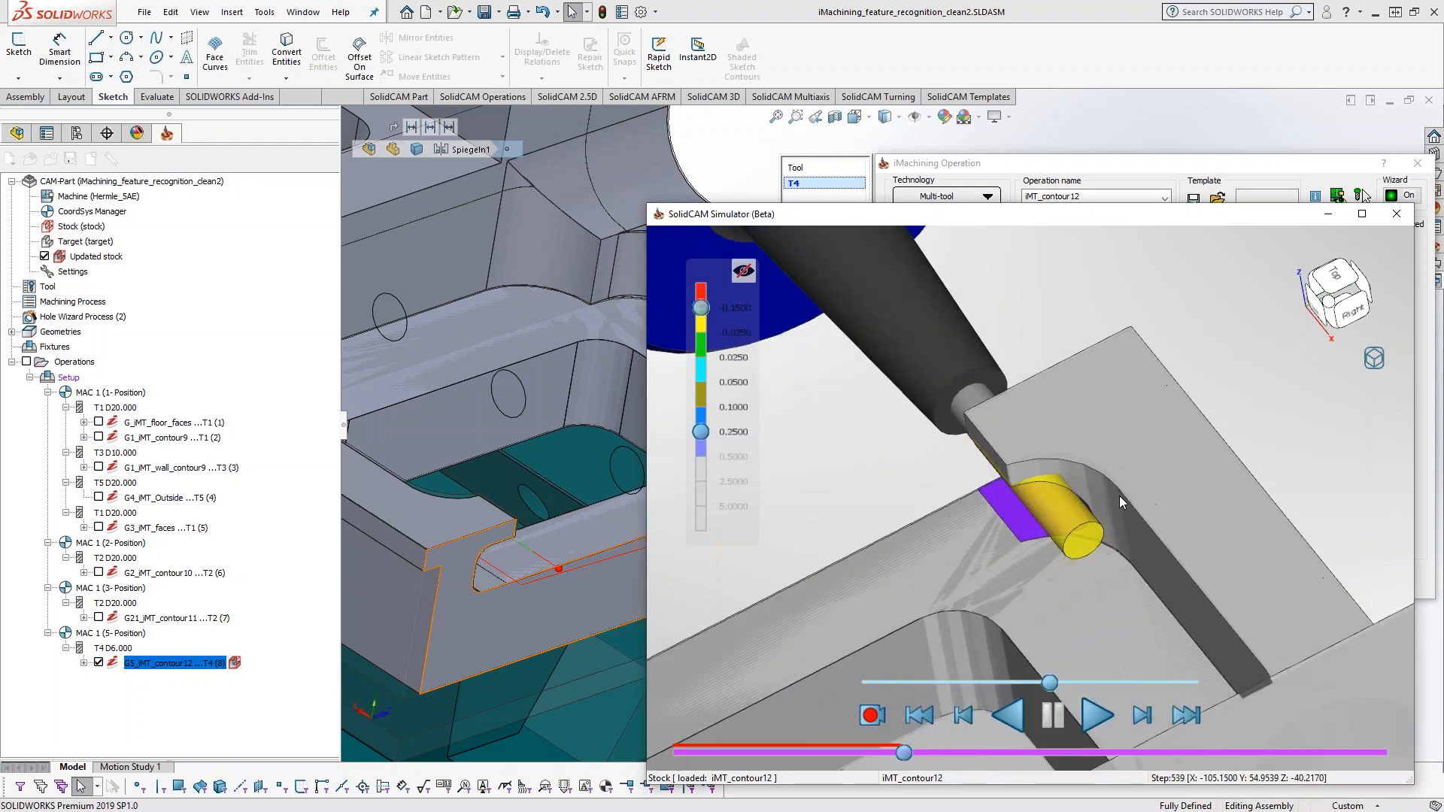
scroll(1024, 499, "up", 3)
middle_click_drag(1017, 500, 1088, 500)
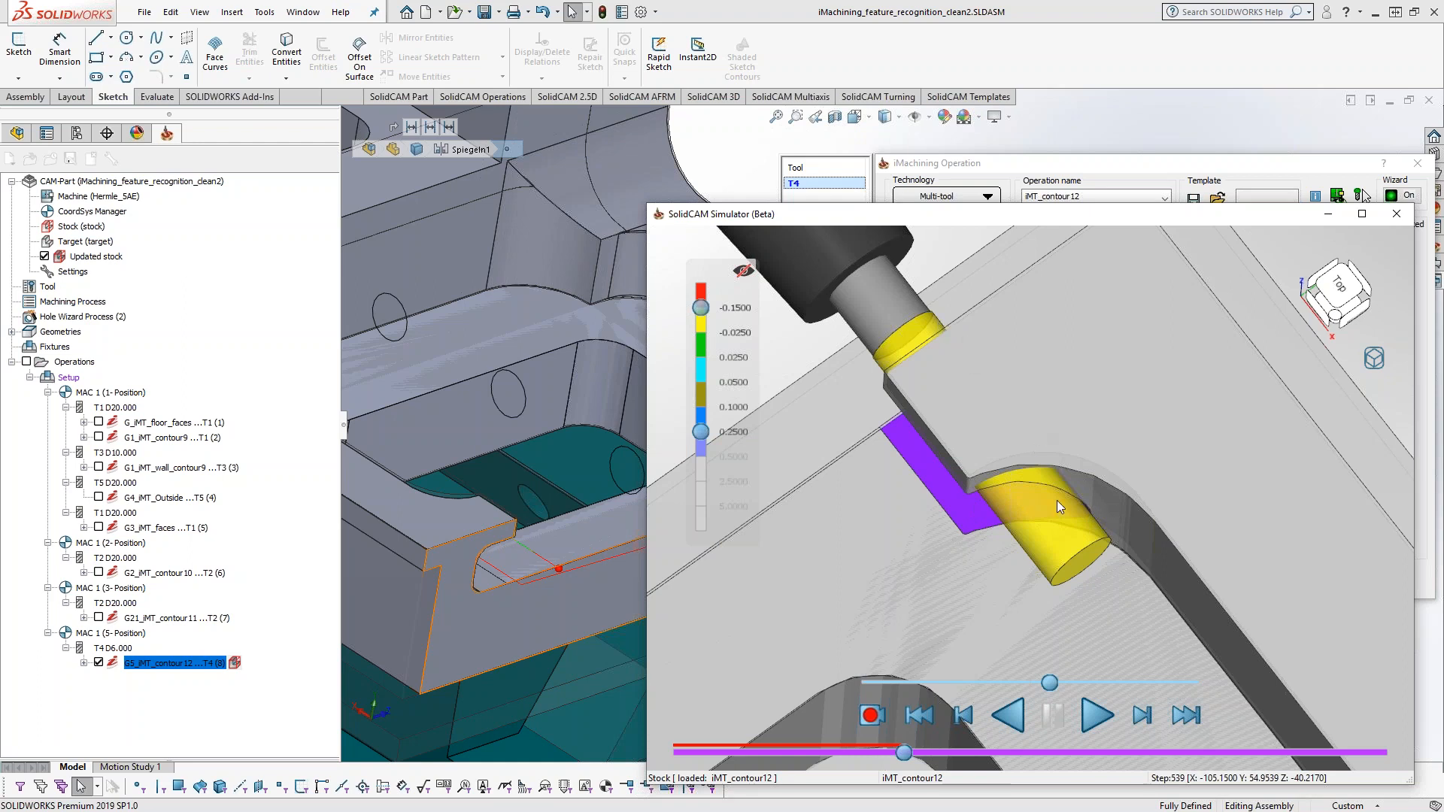
left_click(1096, 728)
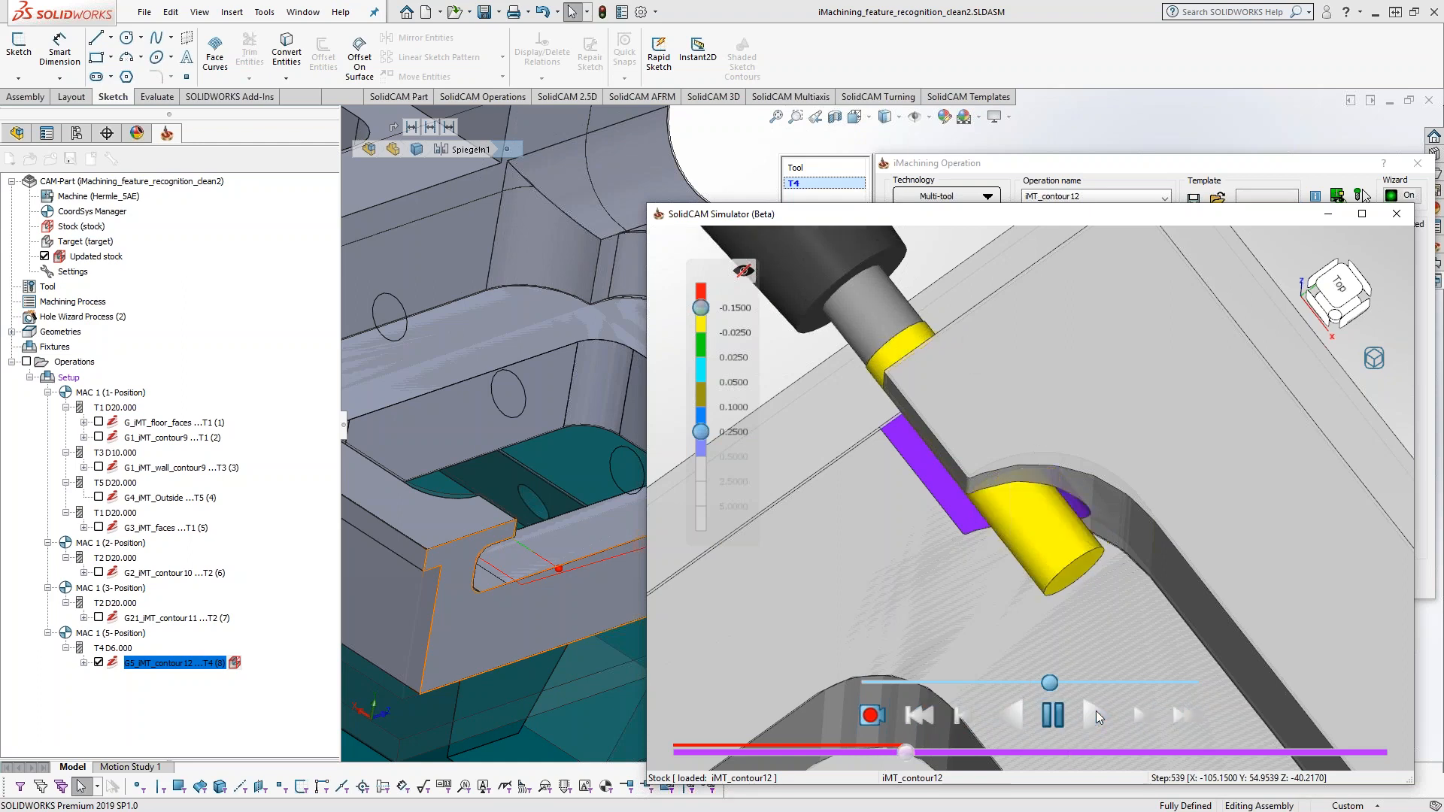
left_click(1055, 715)
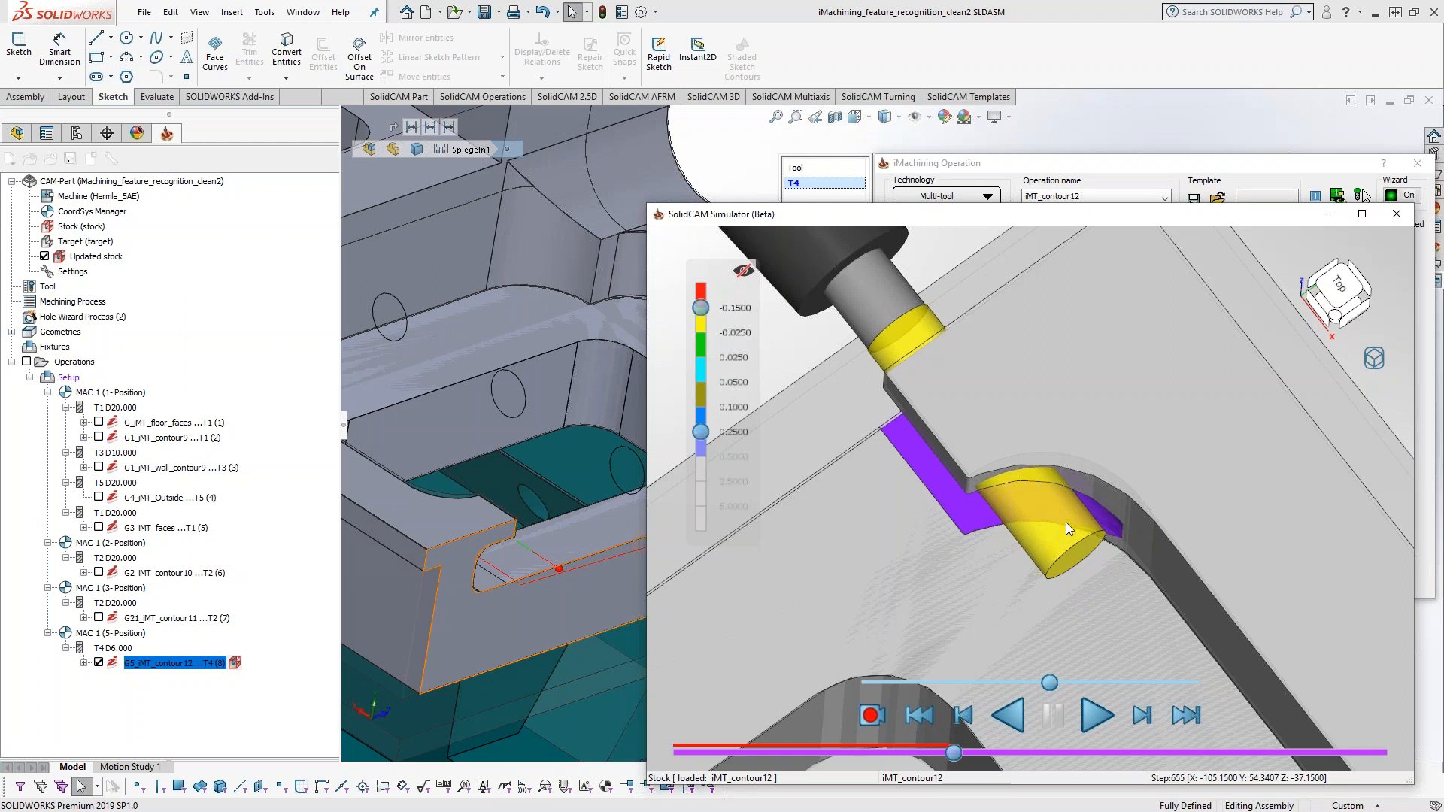
- Play the rest of the iMT_contour12 simulation at a faster speed and examine the machining of the second slot
scroll(1067, 527, "down", 5)
left_click(1096, 715)
middle_click_drag(953, 585, 1071, 537)
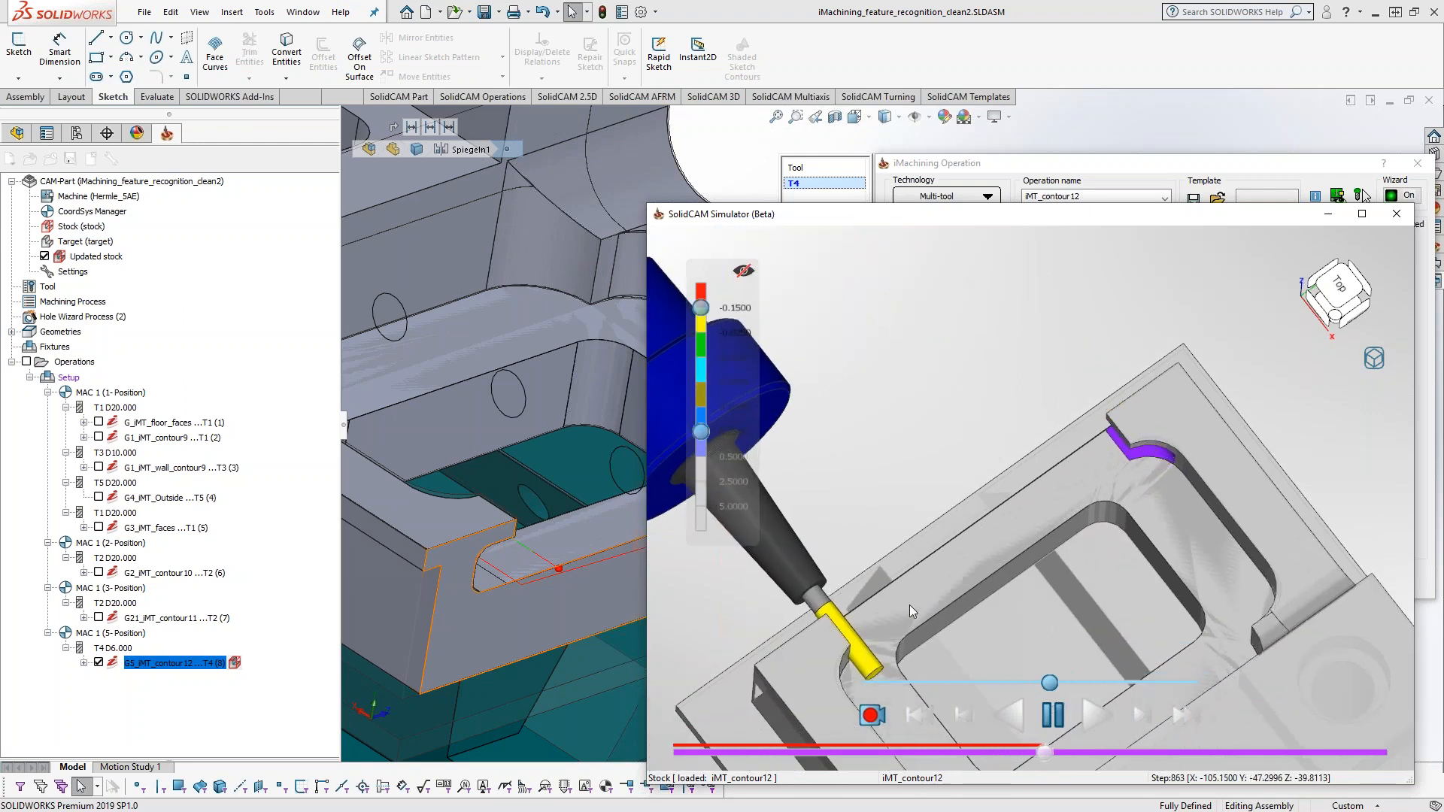
left_click_drag(1074, 683, 1162, 683)
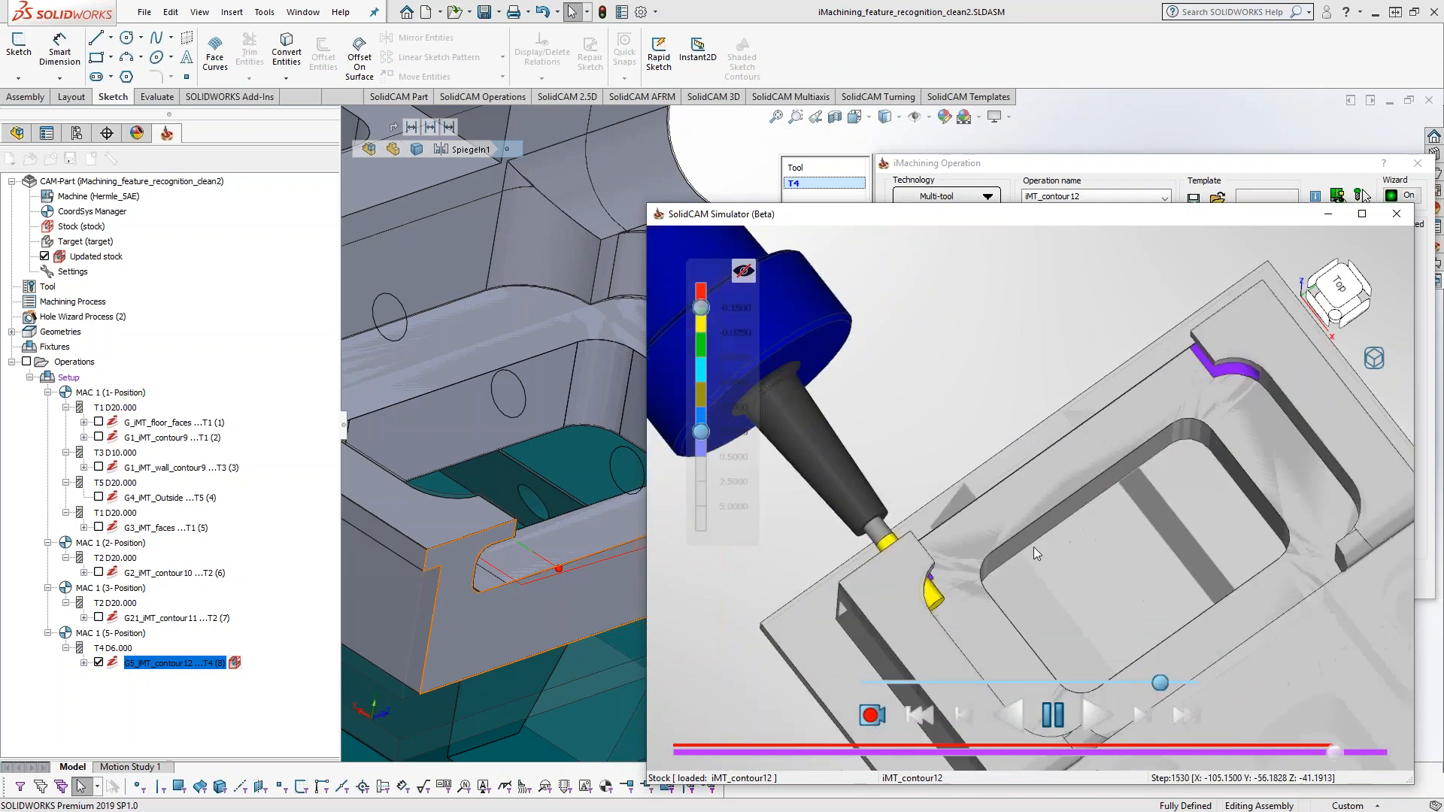
middle_click_drag(974, 550, 1139, 467)
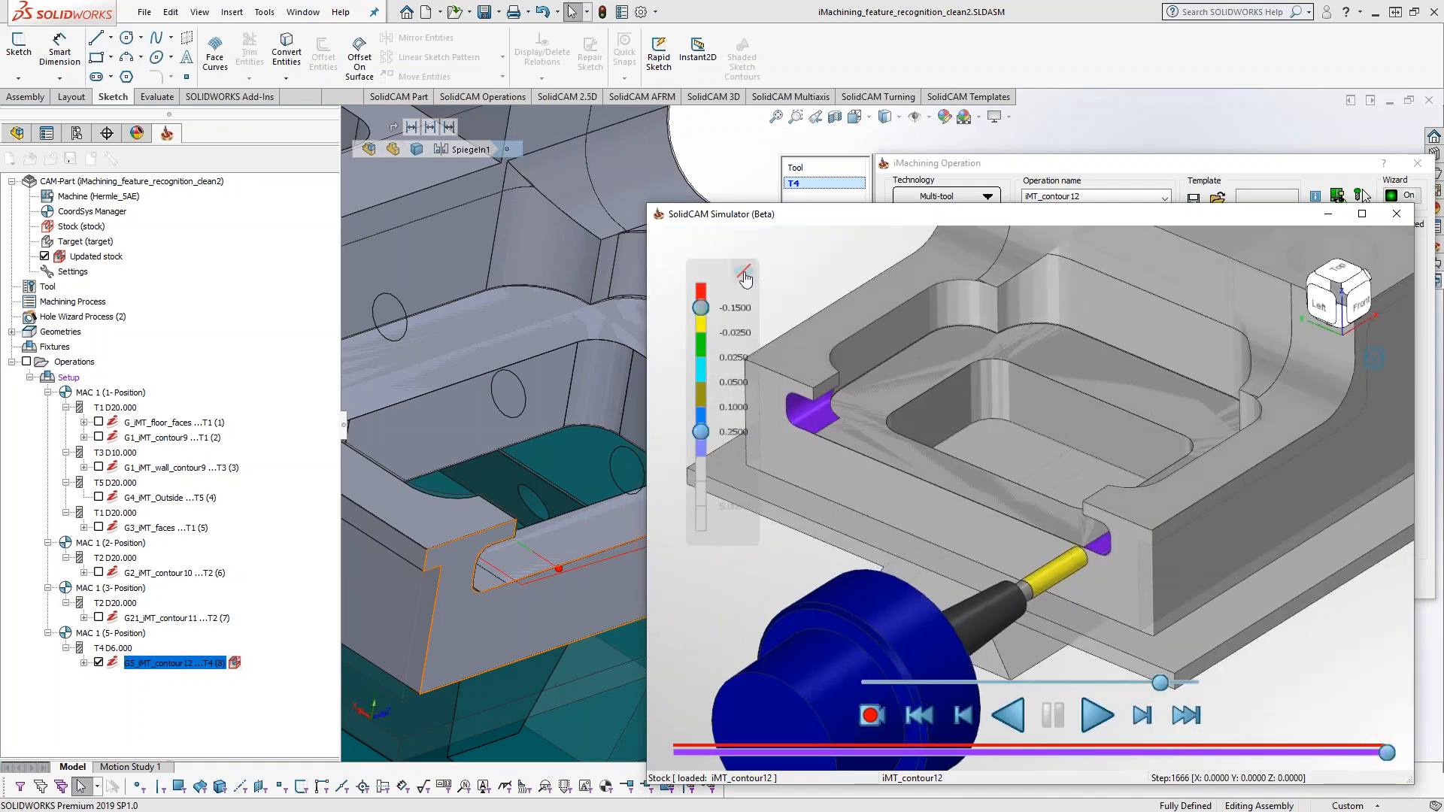
- Display the color-coded target comparison on the simulated stock, inspect the remaining material around both slots, and exit the simulation
left_click(747, 270)
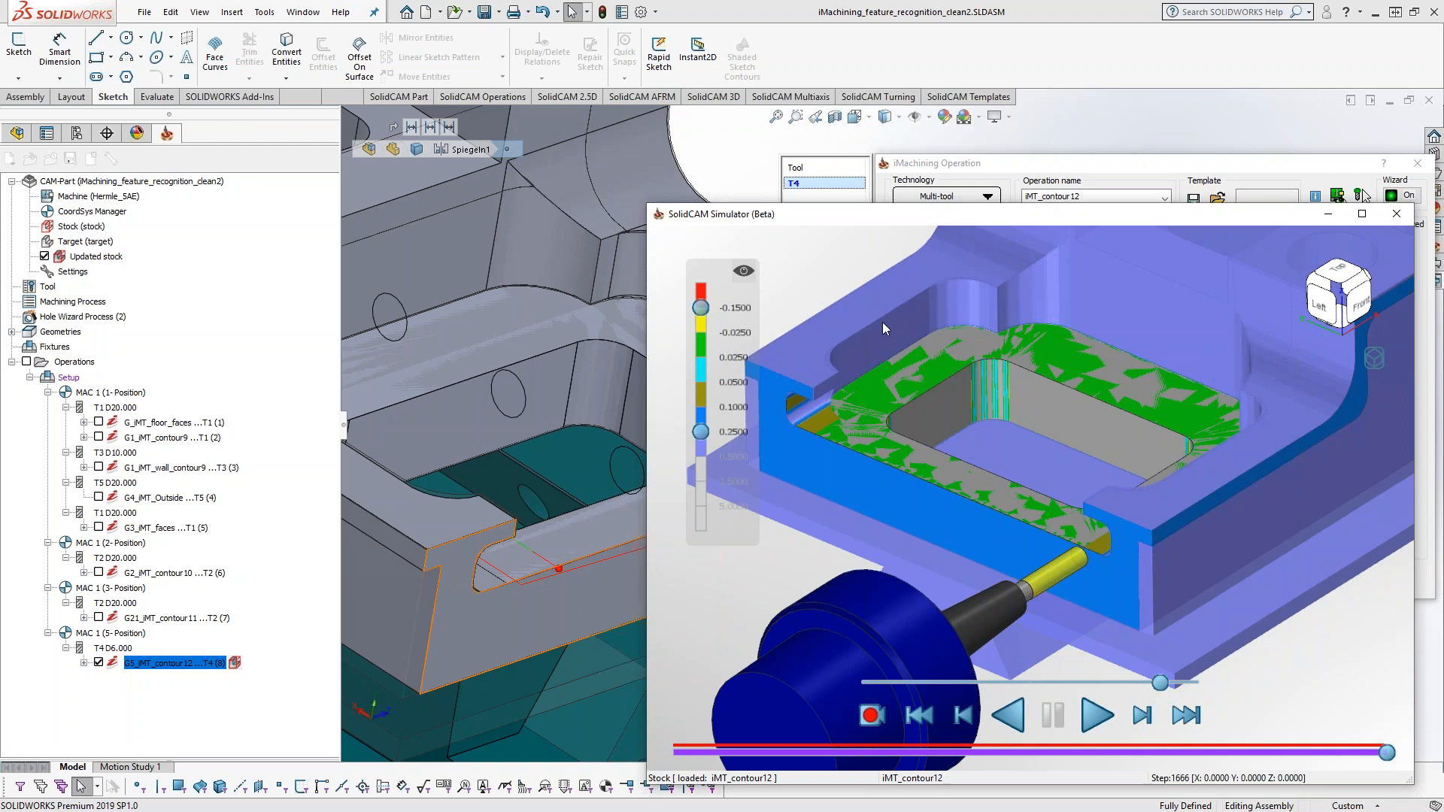
scroll(1104, 362, "down", 1)
middle_click_drag(1132, 376, 1086, 472)
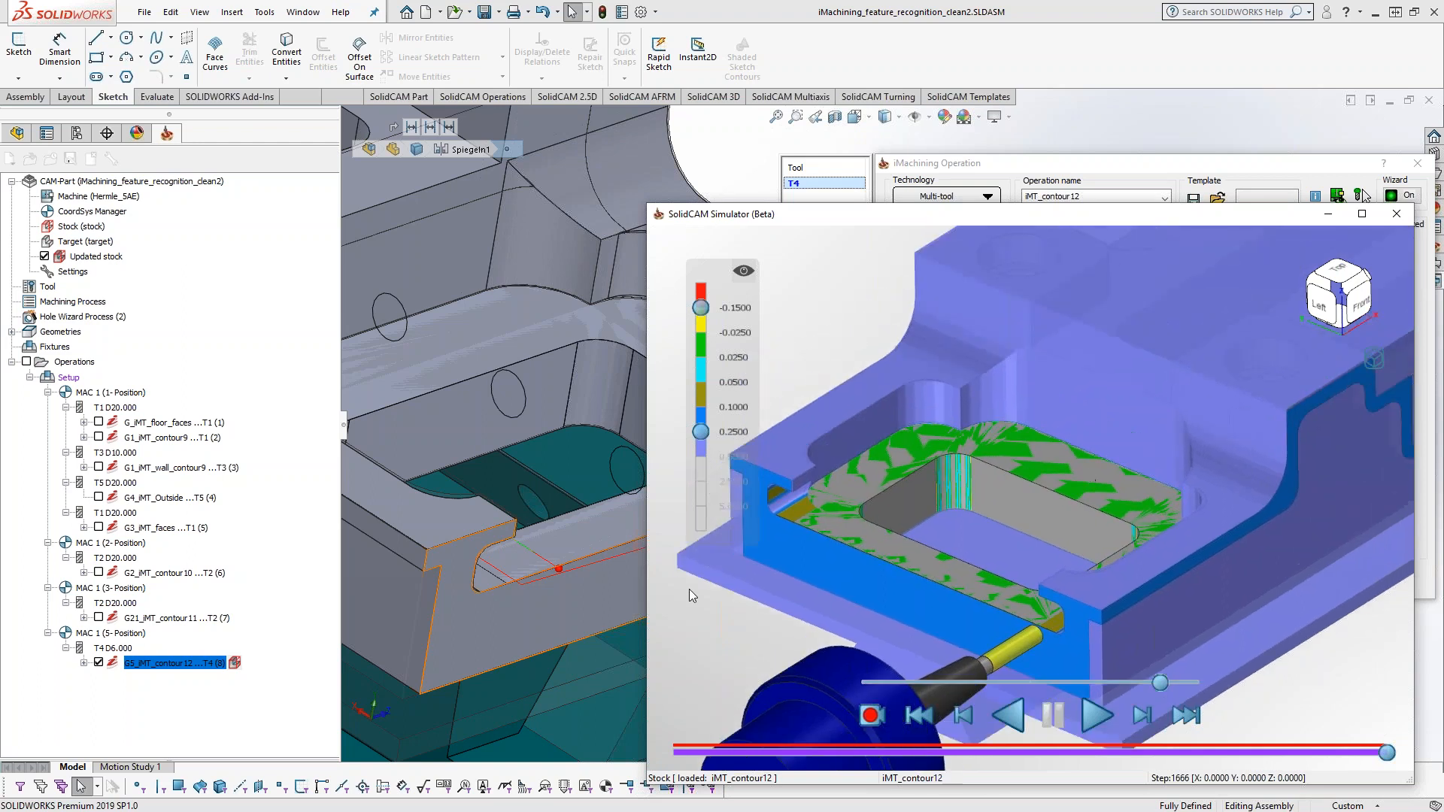
left_click(1396, 213)
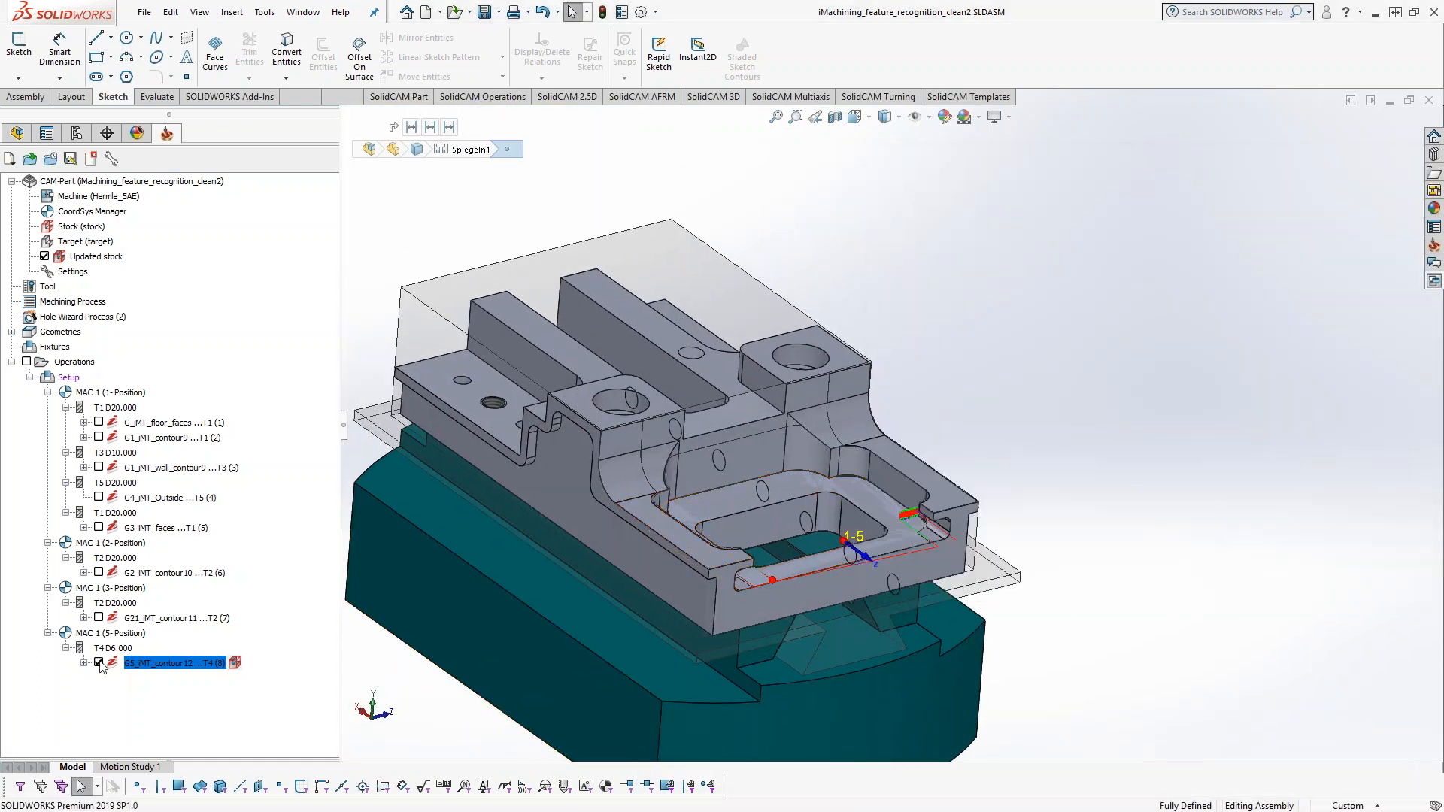
- Hide the iMT_contour12 toolpath and orient the part to the MAC 1 (1-Position) coordinate system
left_click(99, 662)
left_click(112, 393)
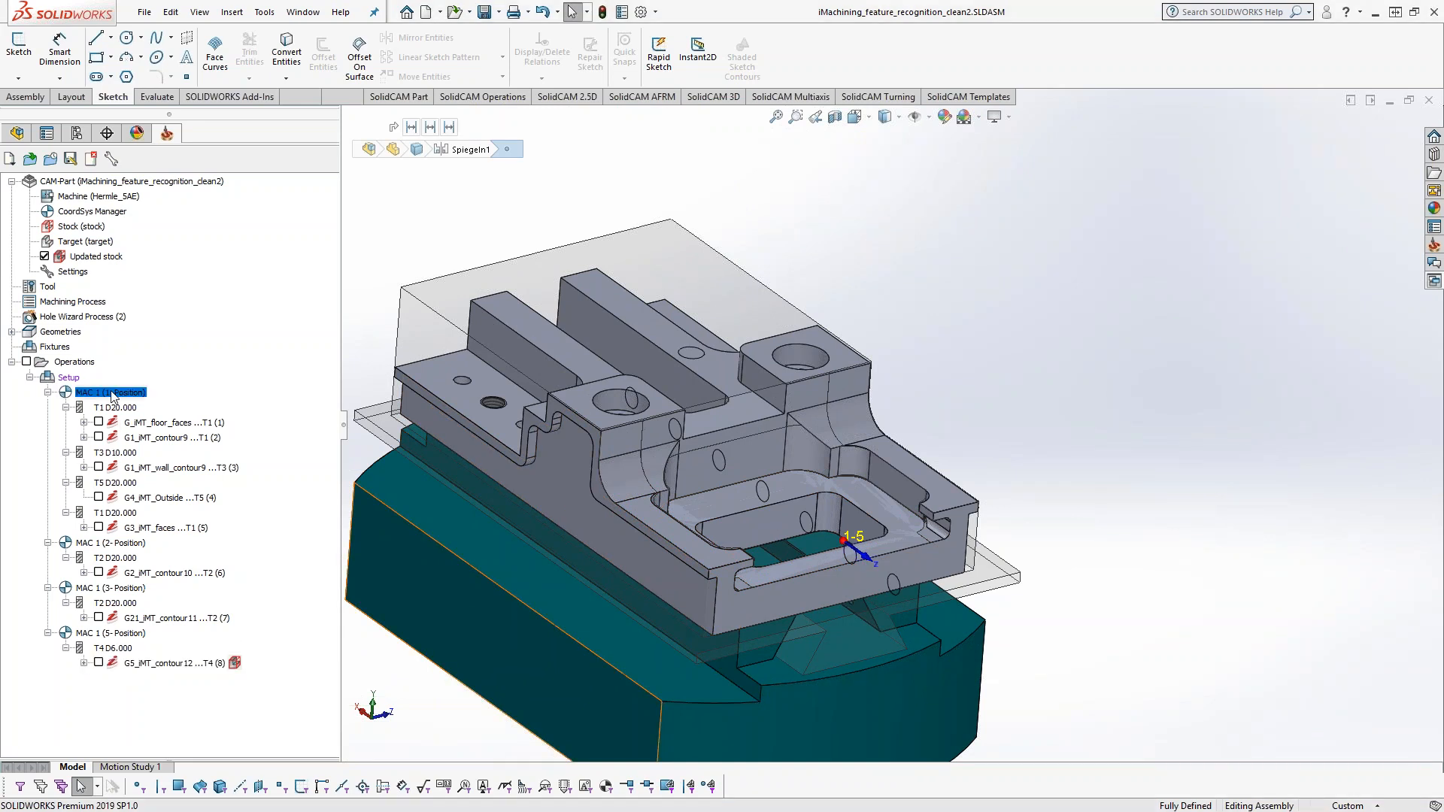
scroll(792, 405, "down", 4)
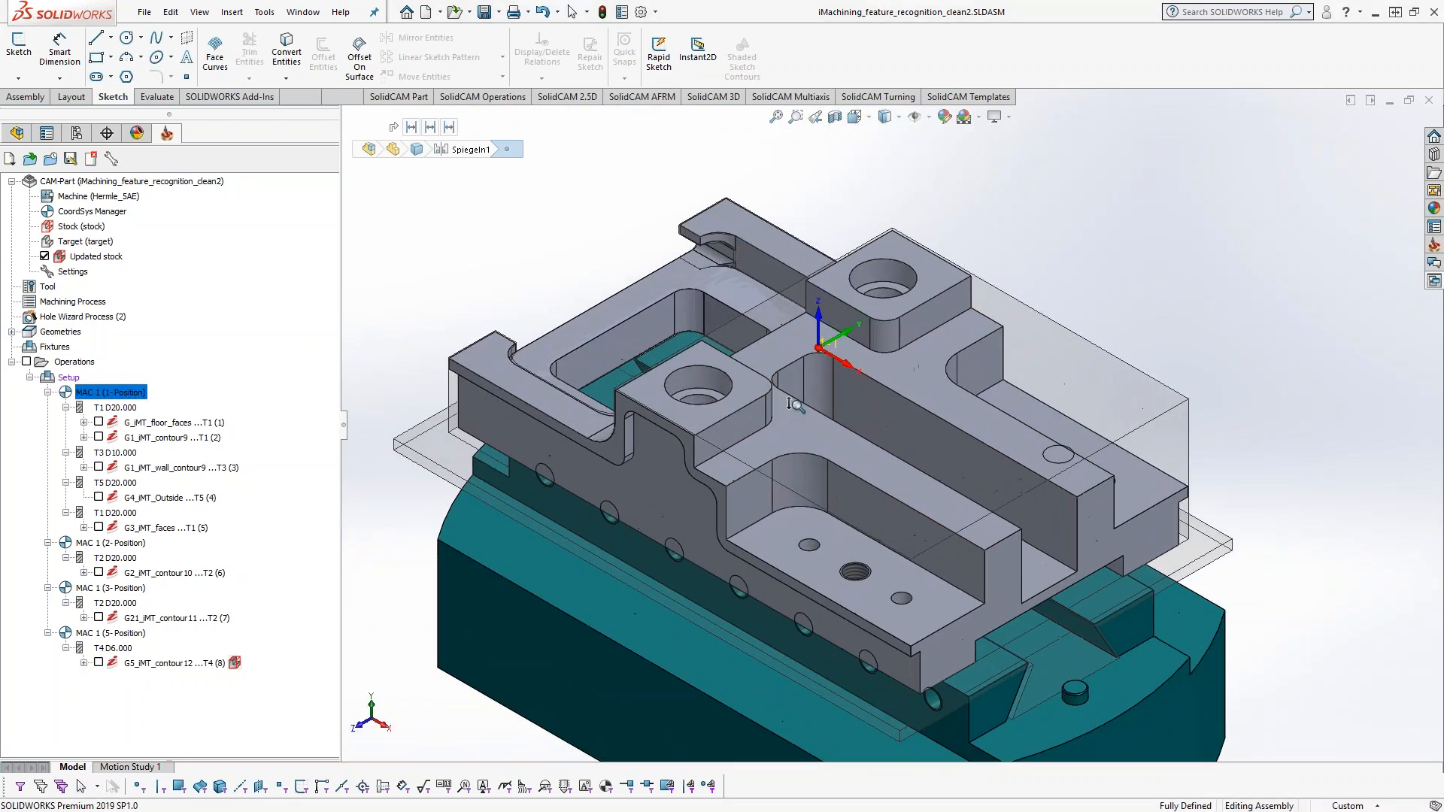
scroll(792, 405, "down", 2)
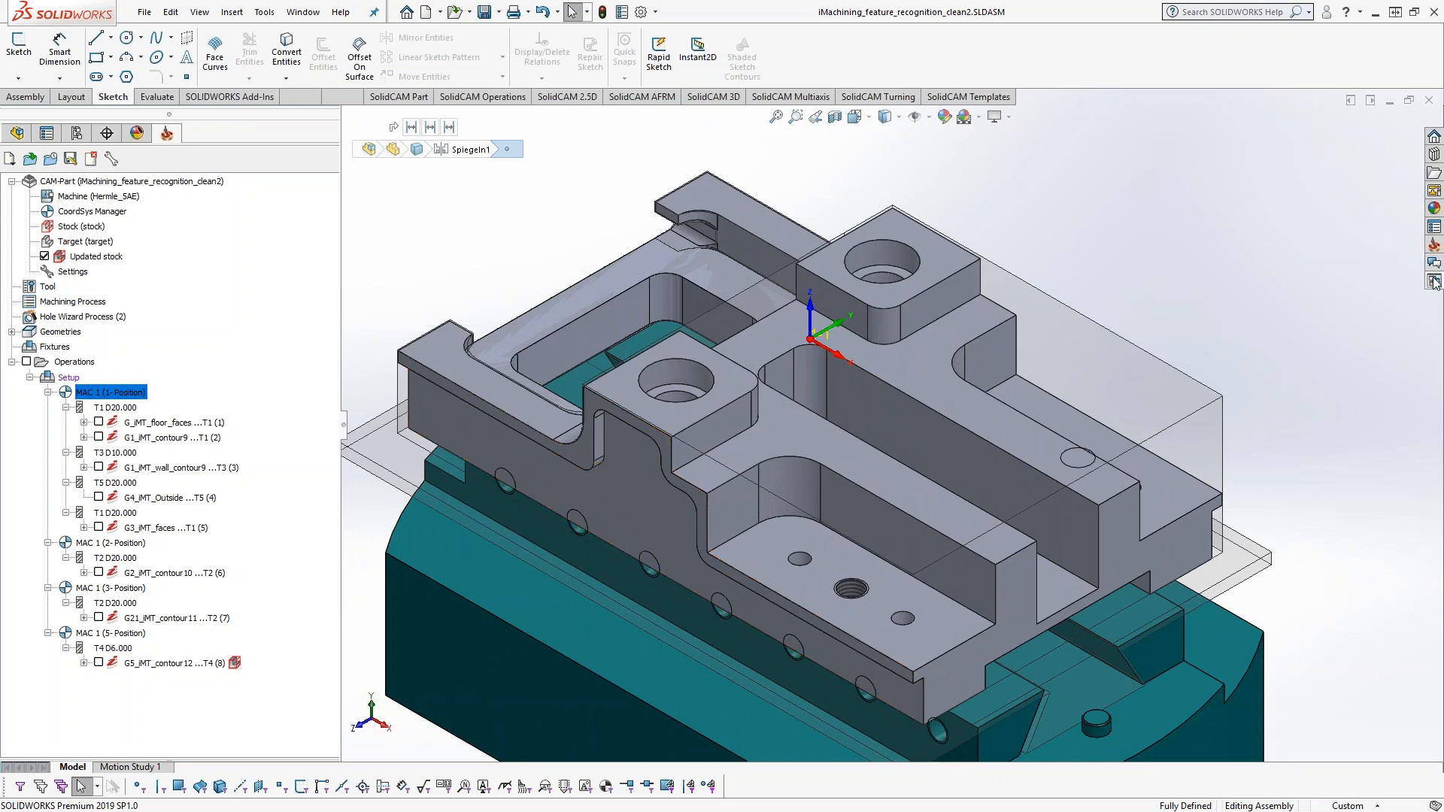
- Check the available Drag & Drop operation templates and examine the toolpath of the first iMT_floor_faces operation
left_click(1434, 245)
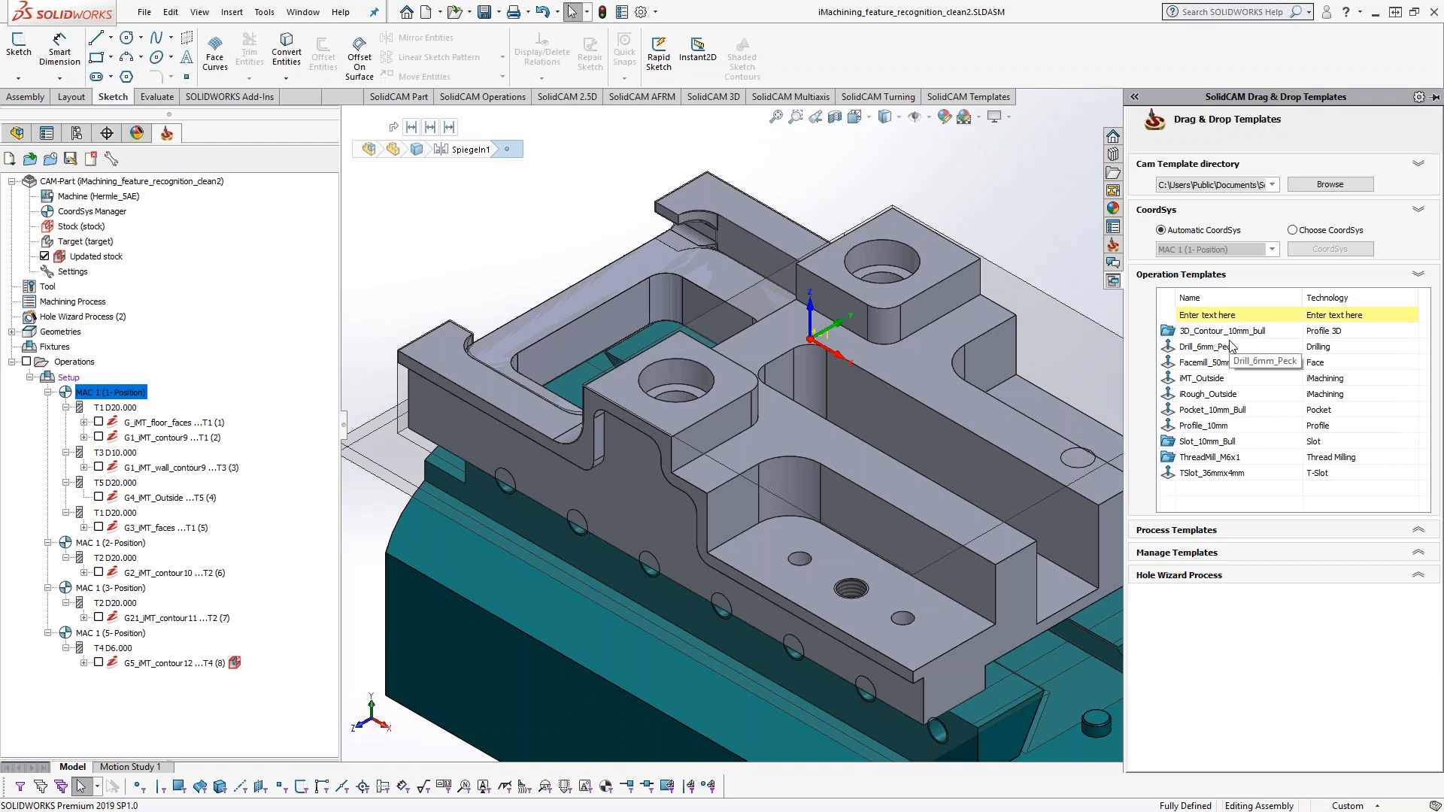
left_click(482, 289)
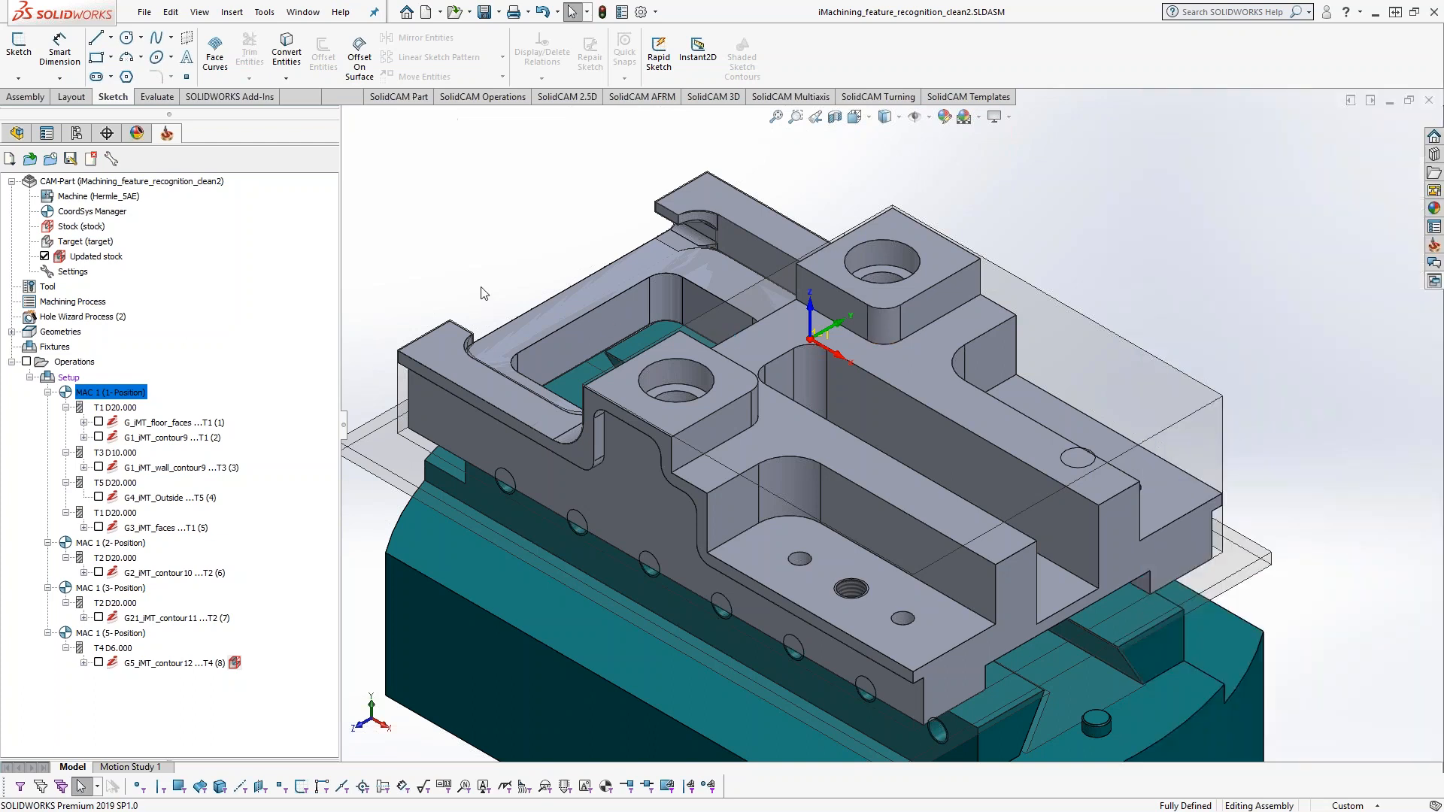
left_click(189, 425)
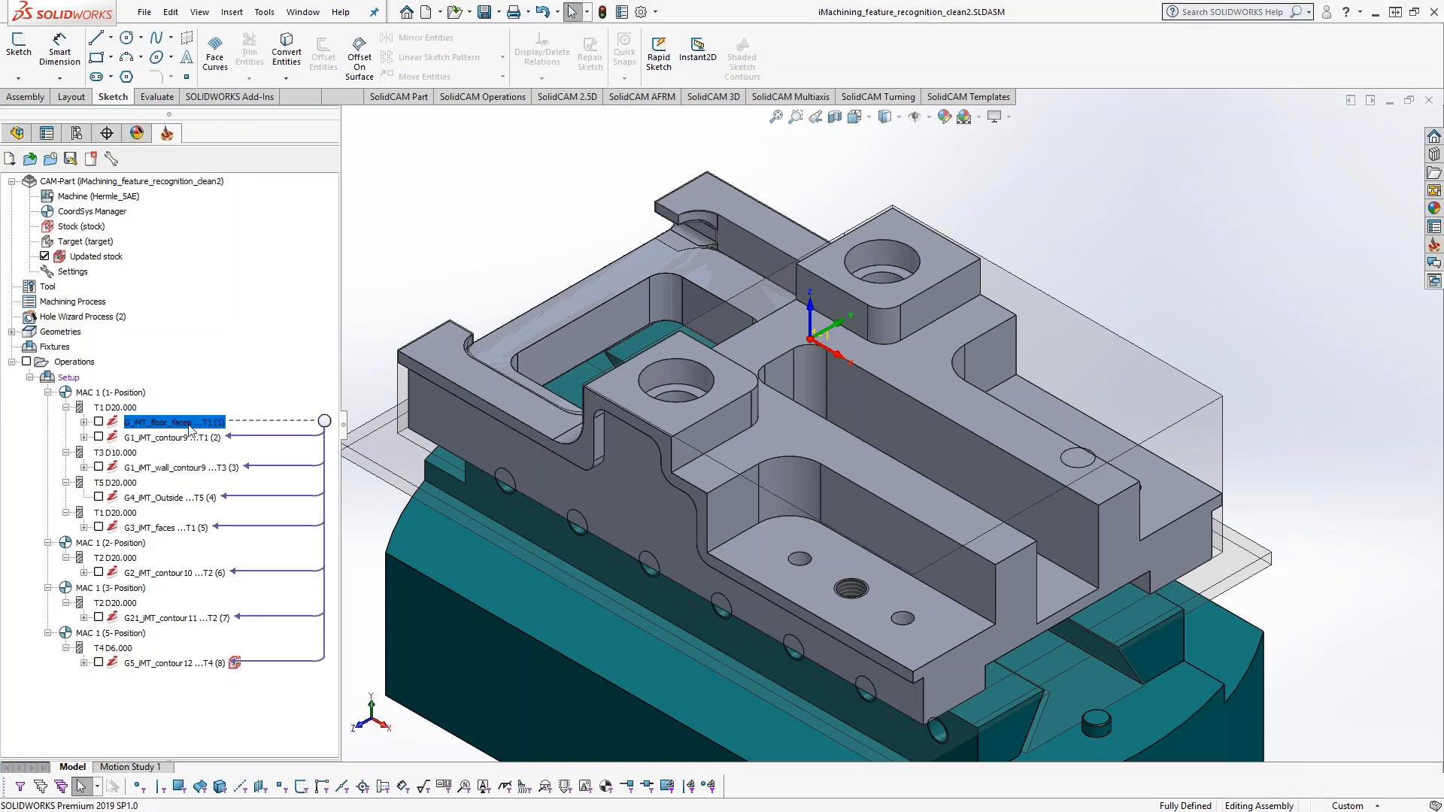
left_click(98, 422)
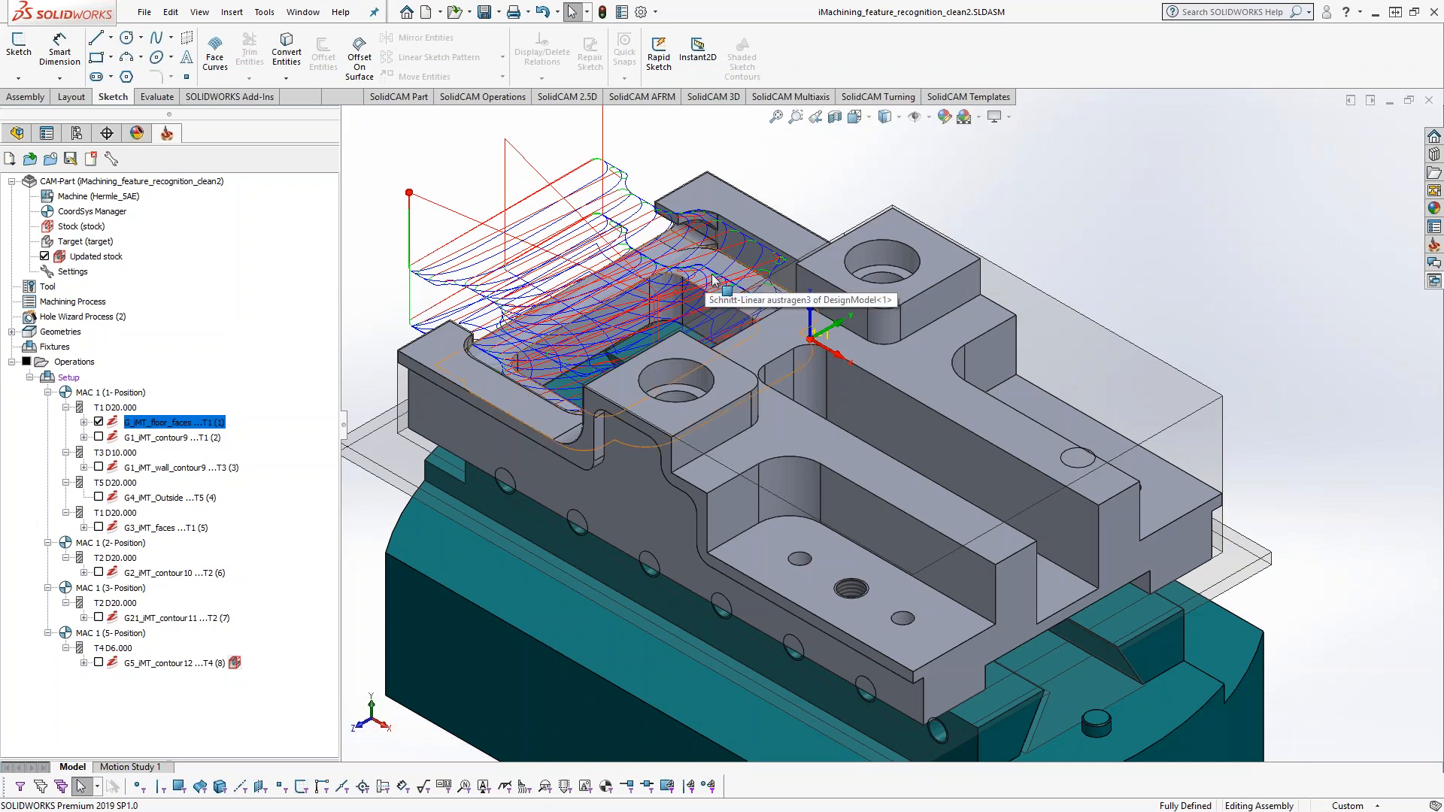
left_click(99, 422)
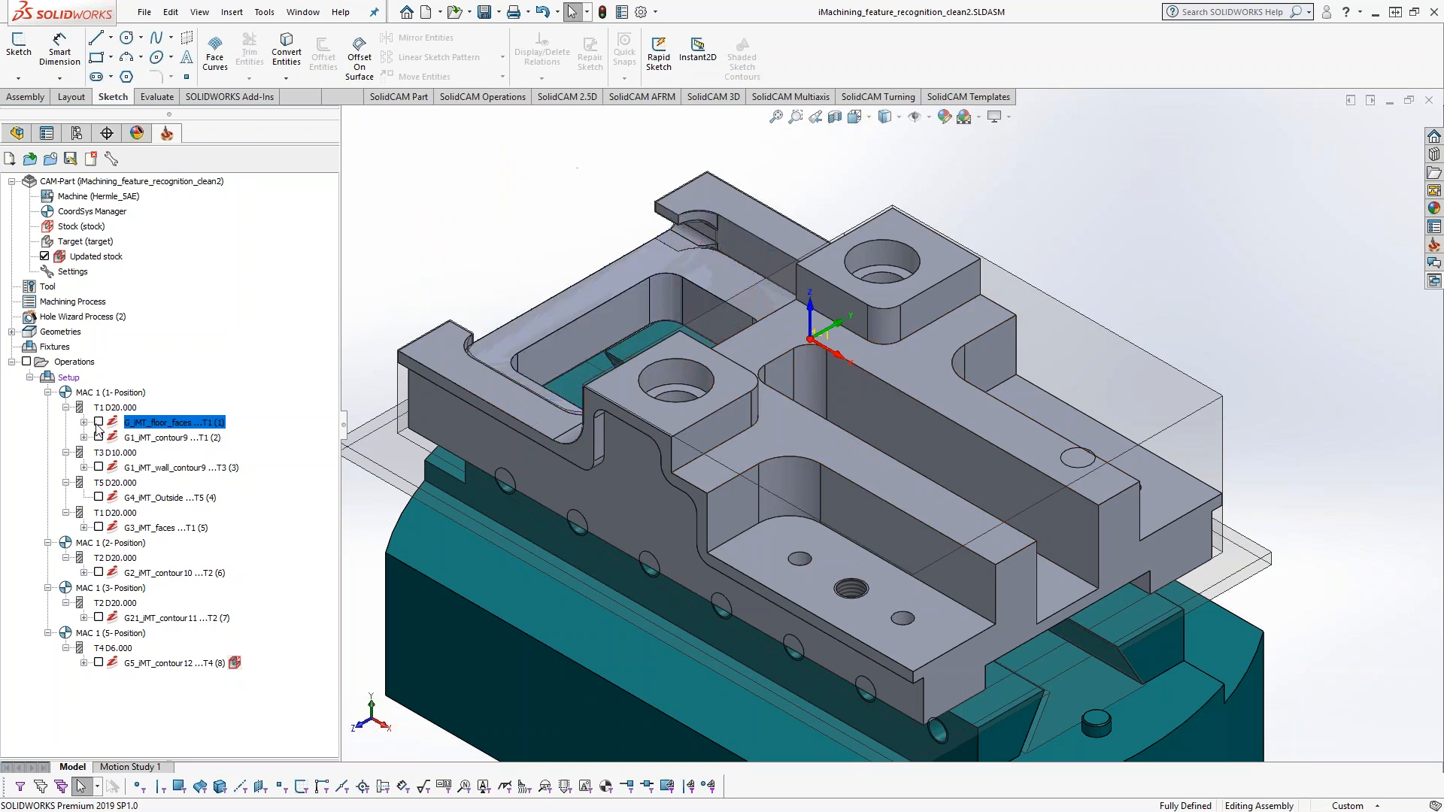
- Reuse the iMT_floor_faces operation as a template on the raised branching face between the part's pockets
left_click(902, 367)
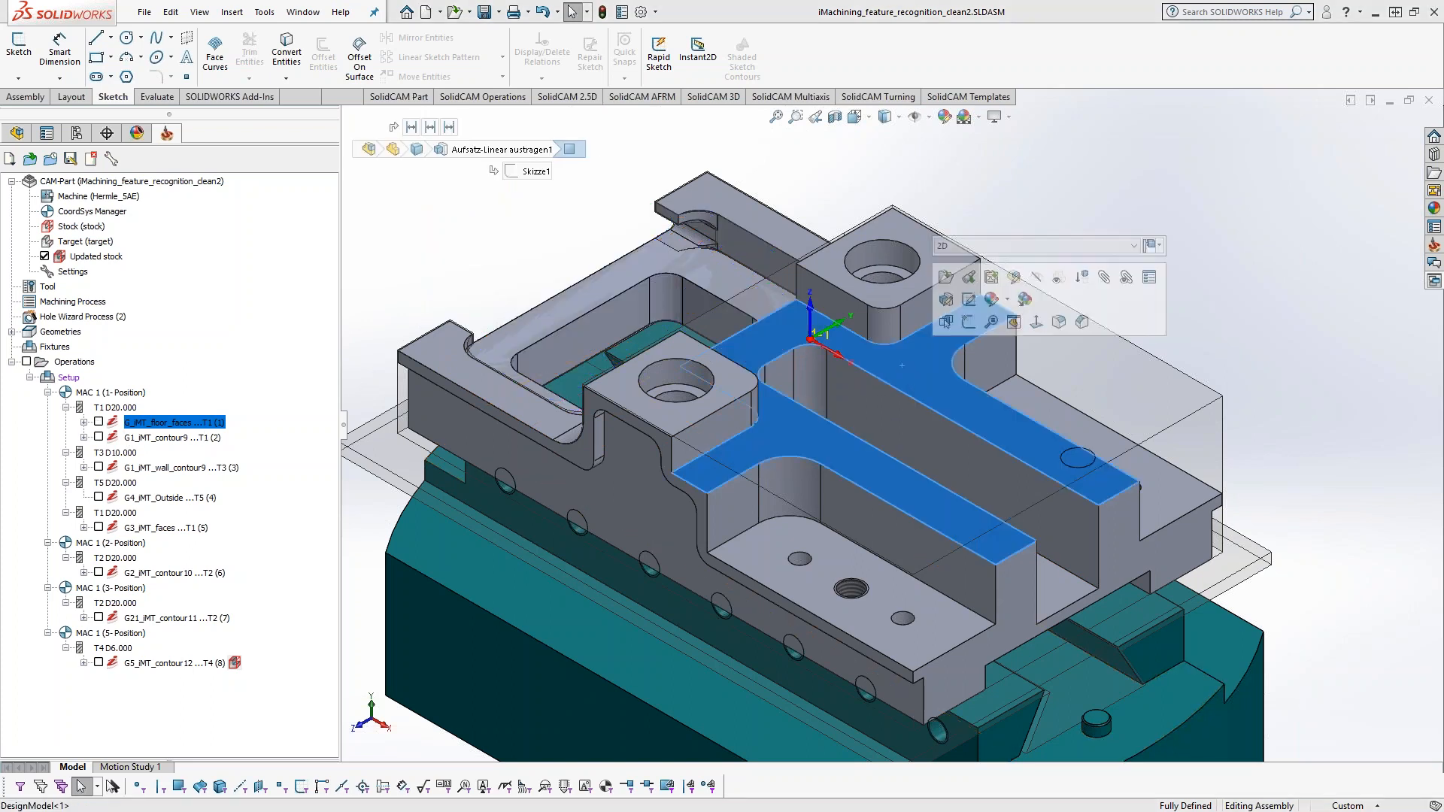
scroll(772, 372, "up", 2)
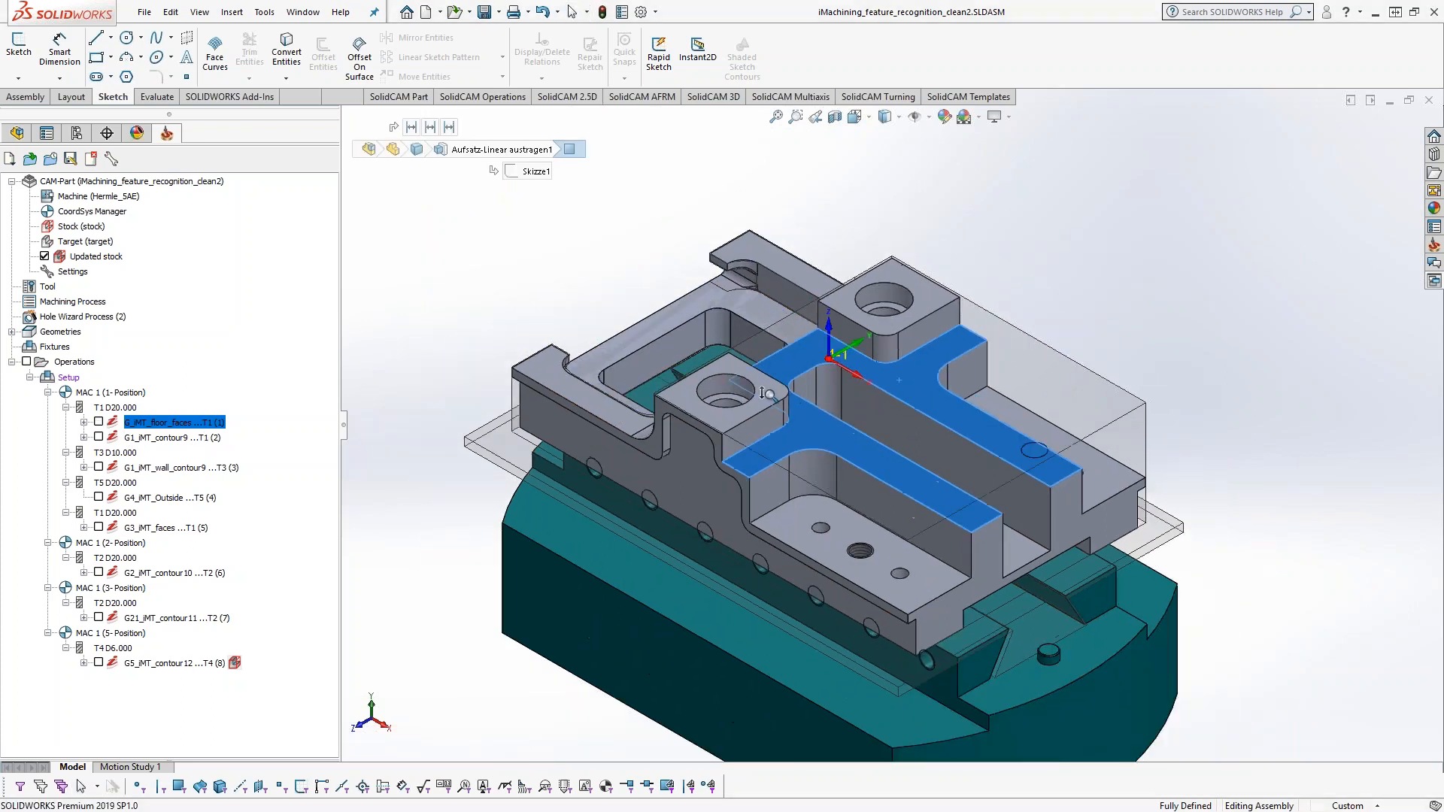
left_click(489, 419)
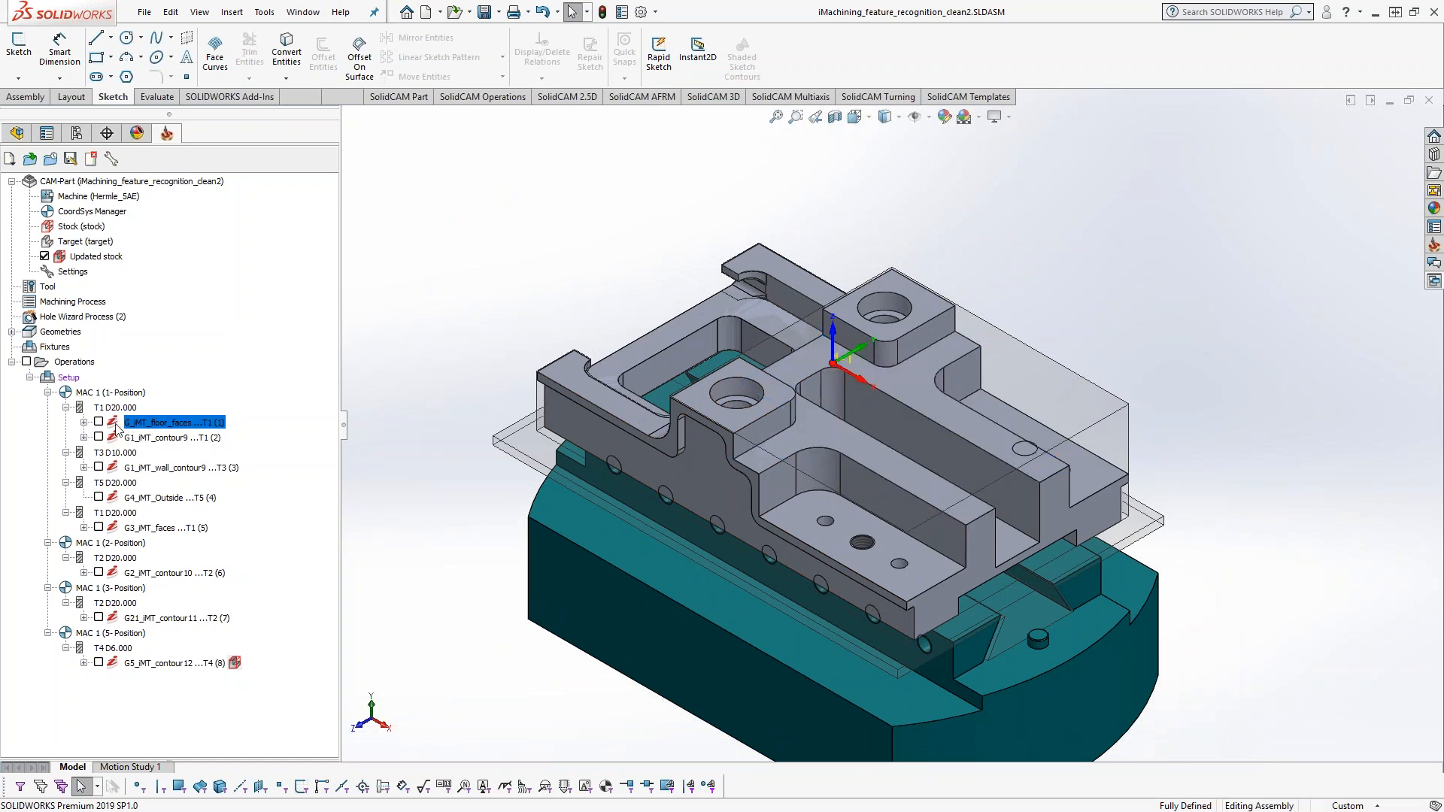
mouse_move(116, 427)
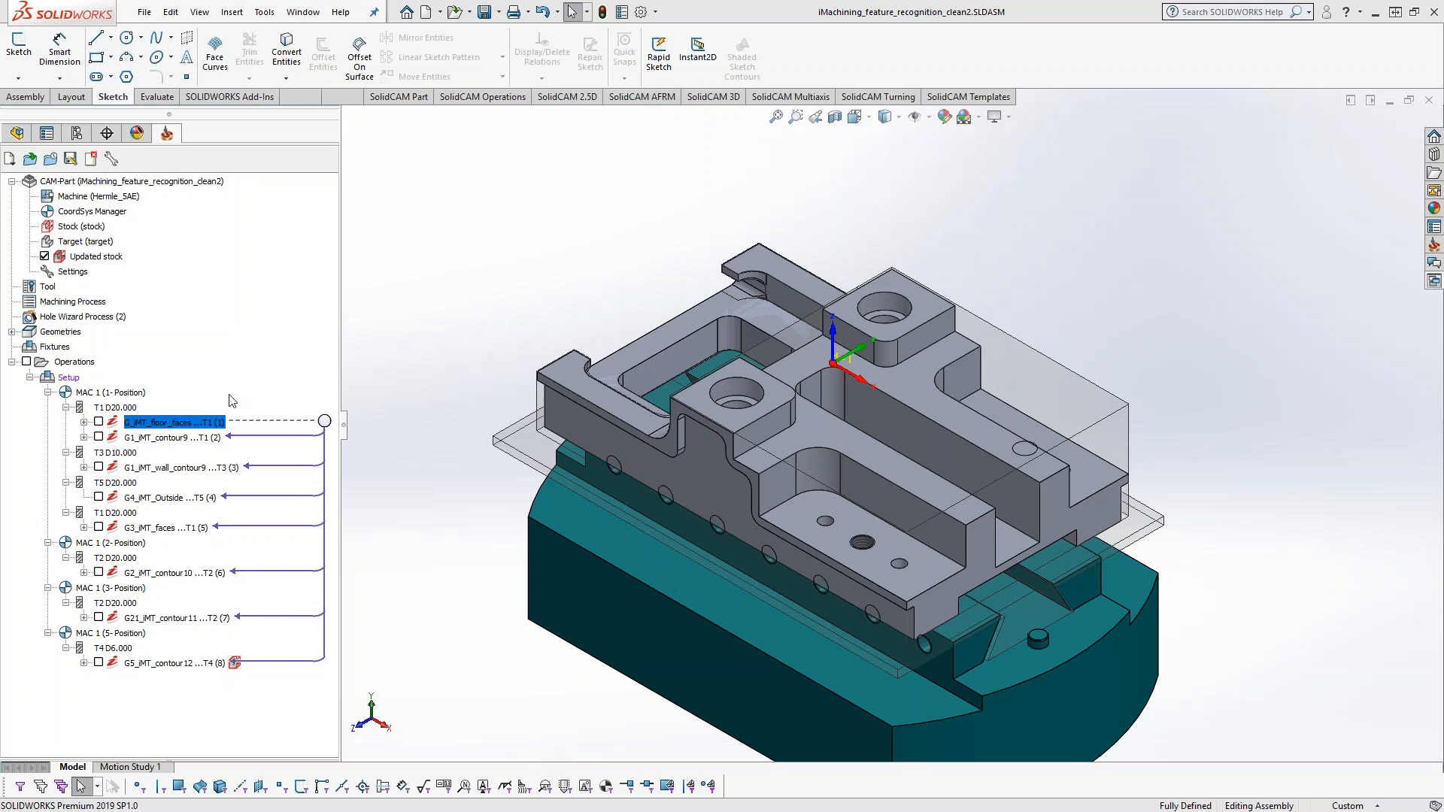
left_click_drag(114, 427, 325, 395)
left_click_drag(520, 391, 822, 435)
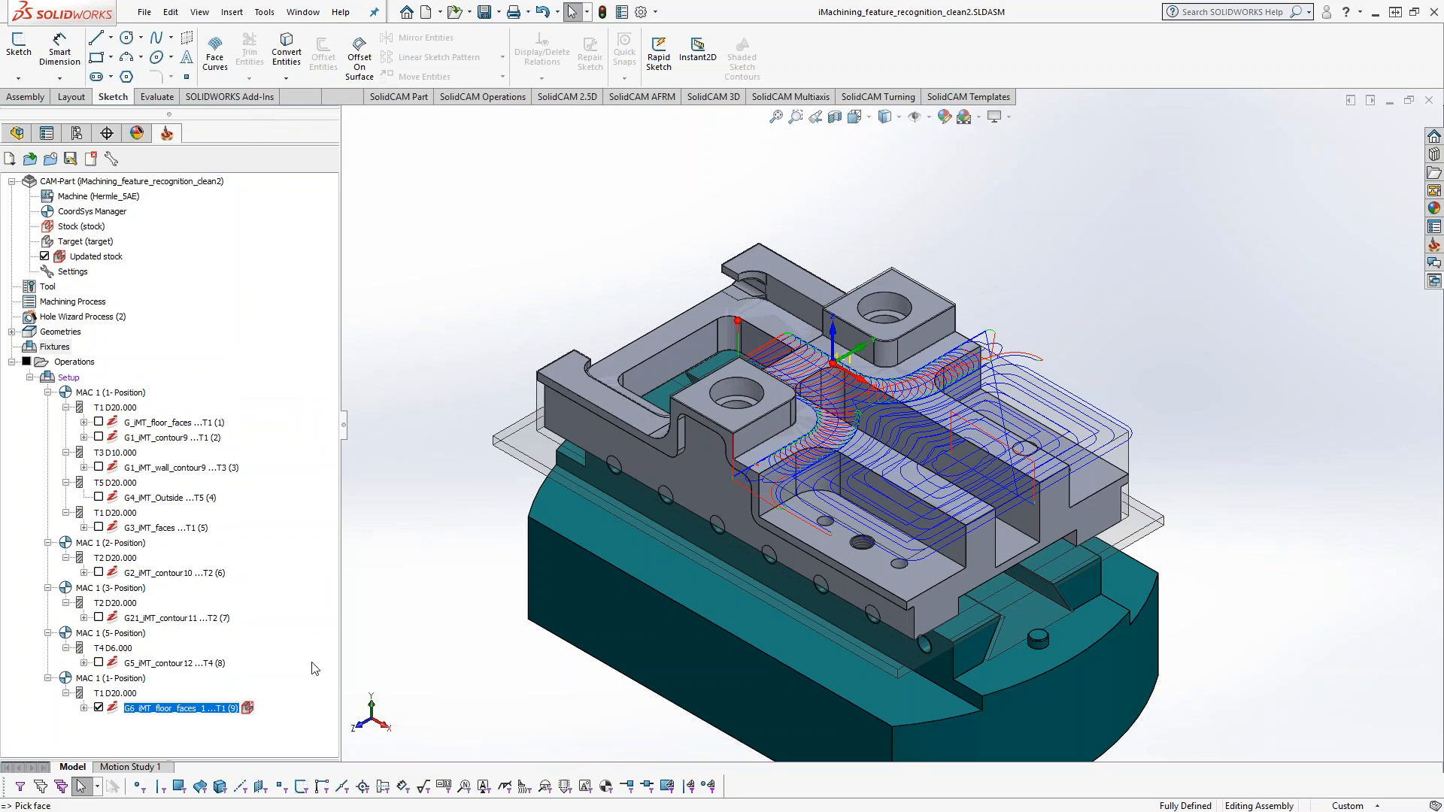
- Examine the toolpath of the new iMT_floor_faces_1 operation together with its faces geometry, ending with only the geometry displayed
scroll(1016, 451, "down", 2)
scroll(1015, 452, "down", 2)
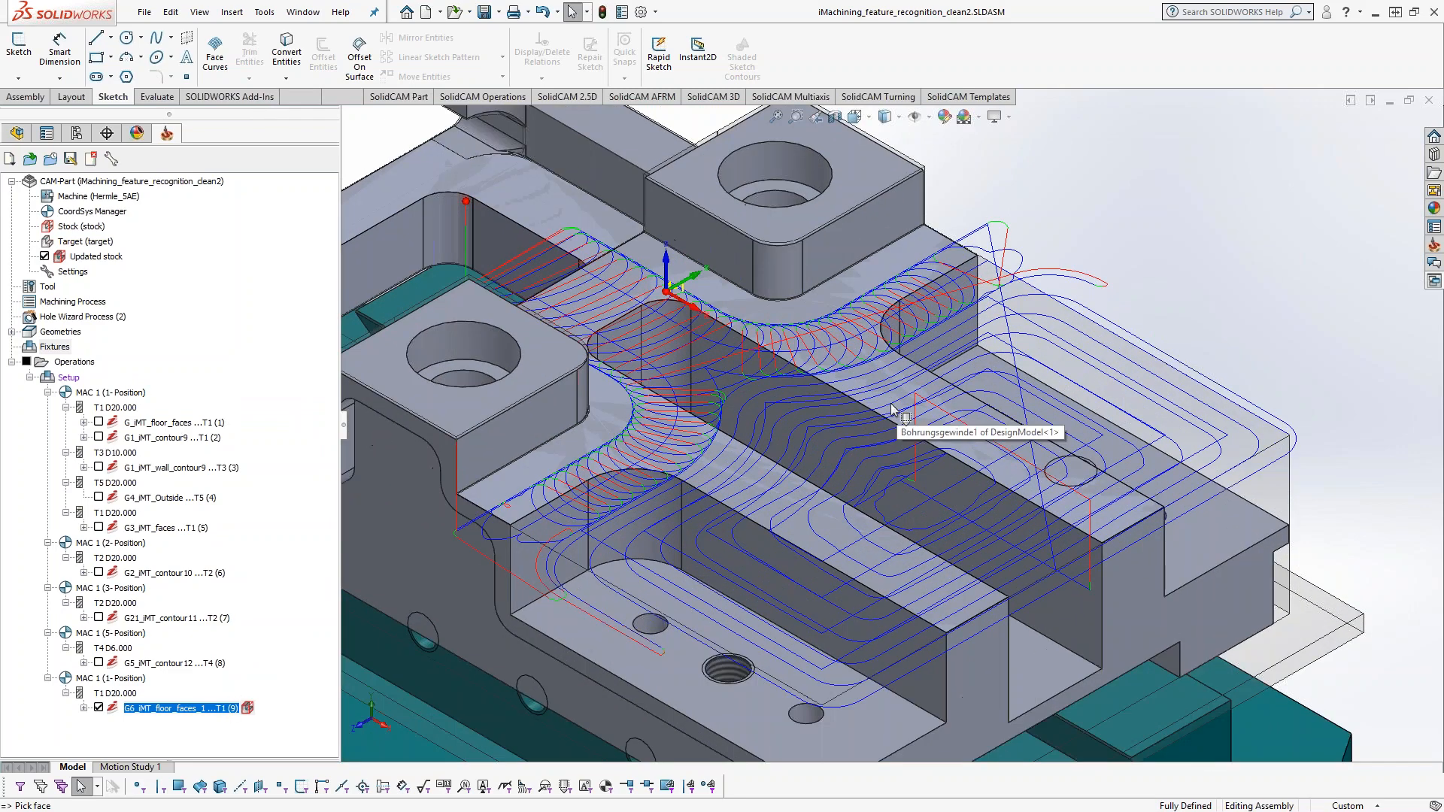
left_click(85, 708)
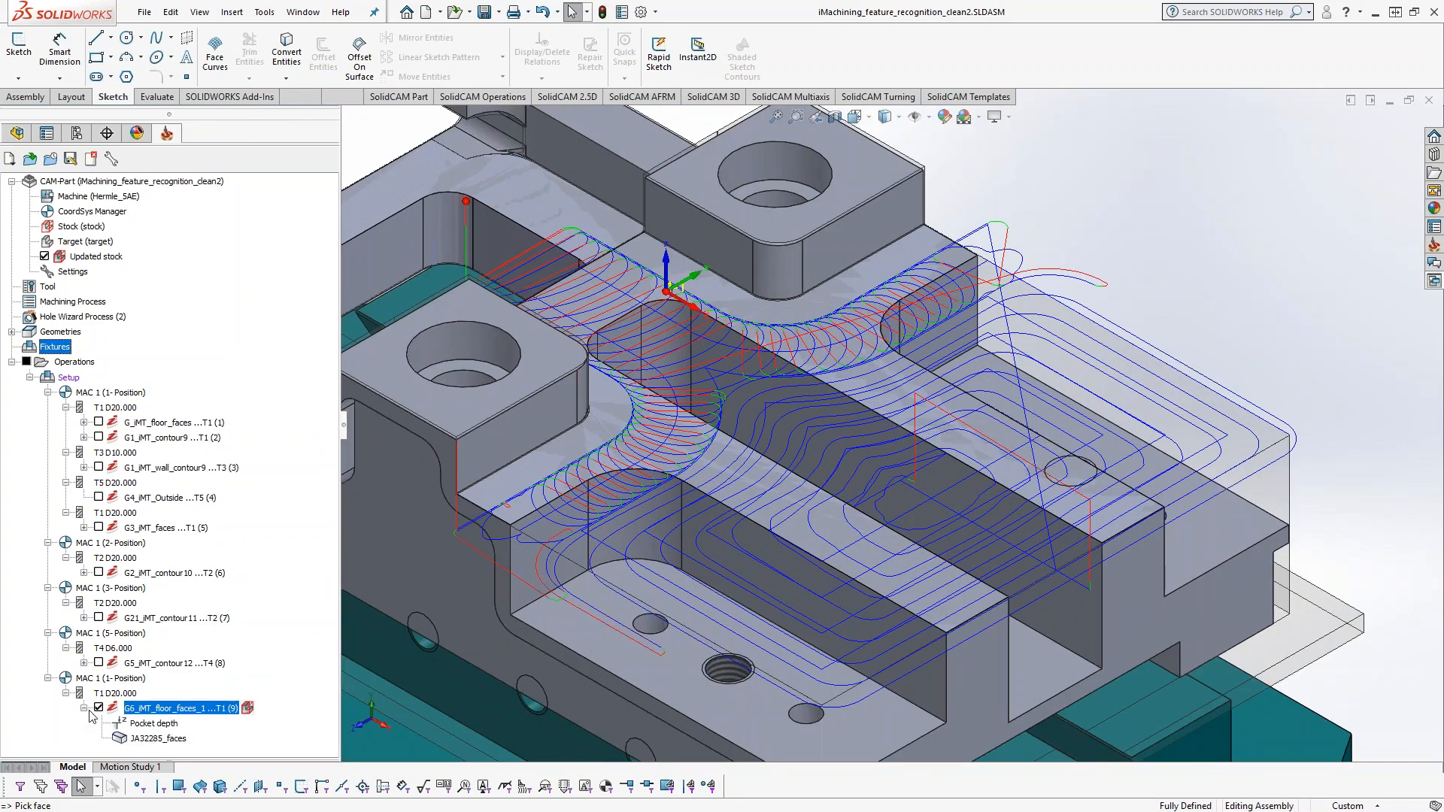
left_click(158, 739)
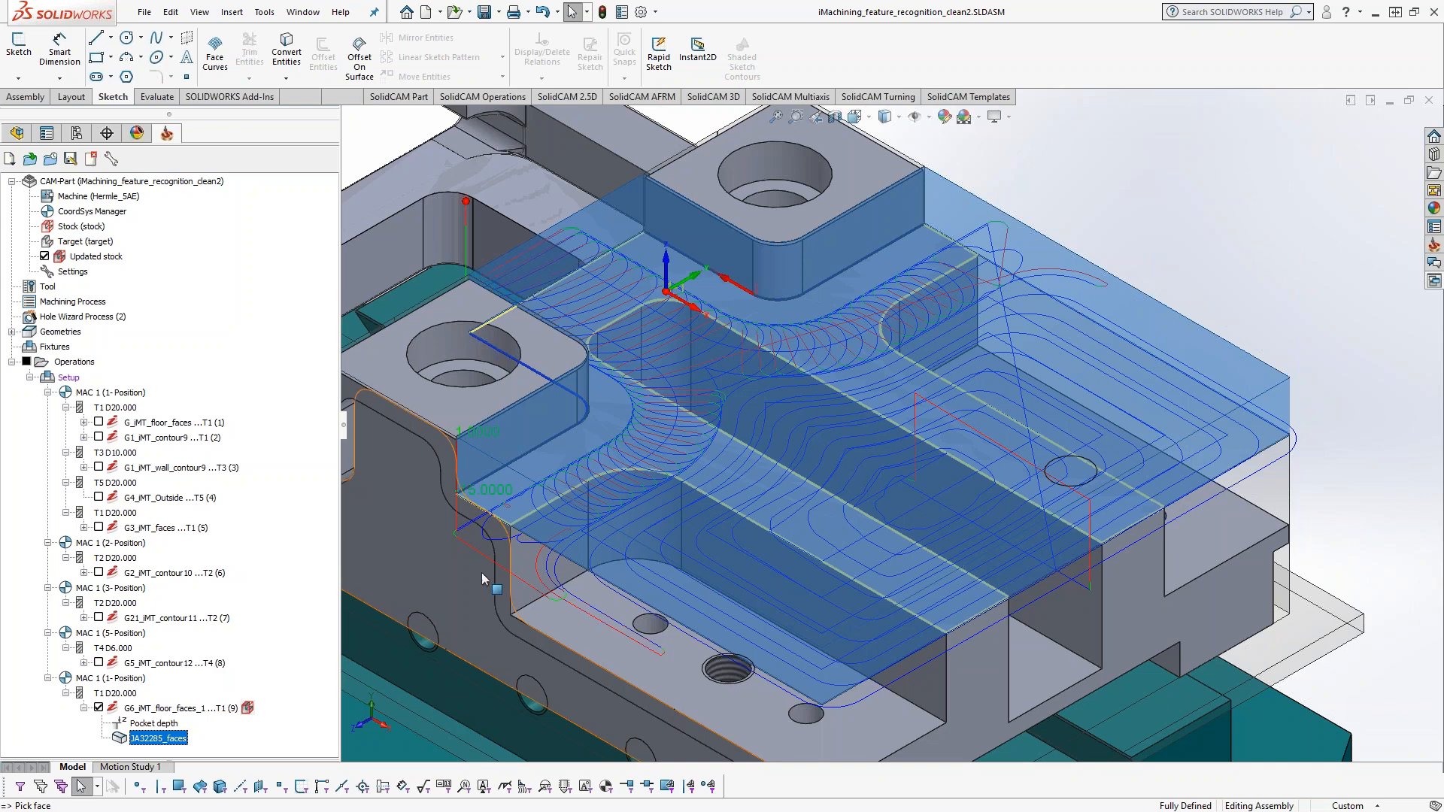
middle_click_drag(558, 533, 564, 568)
scroll(564, 568, "up", 1)
scroll(589, 526, "up", 2)
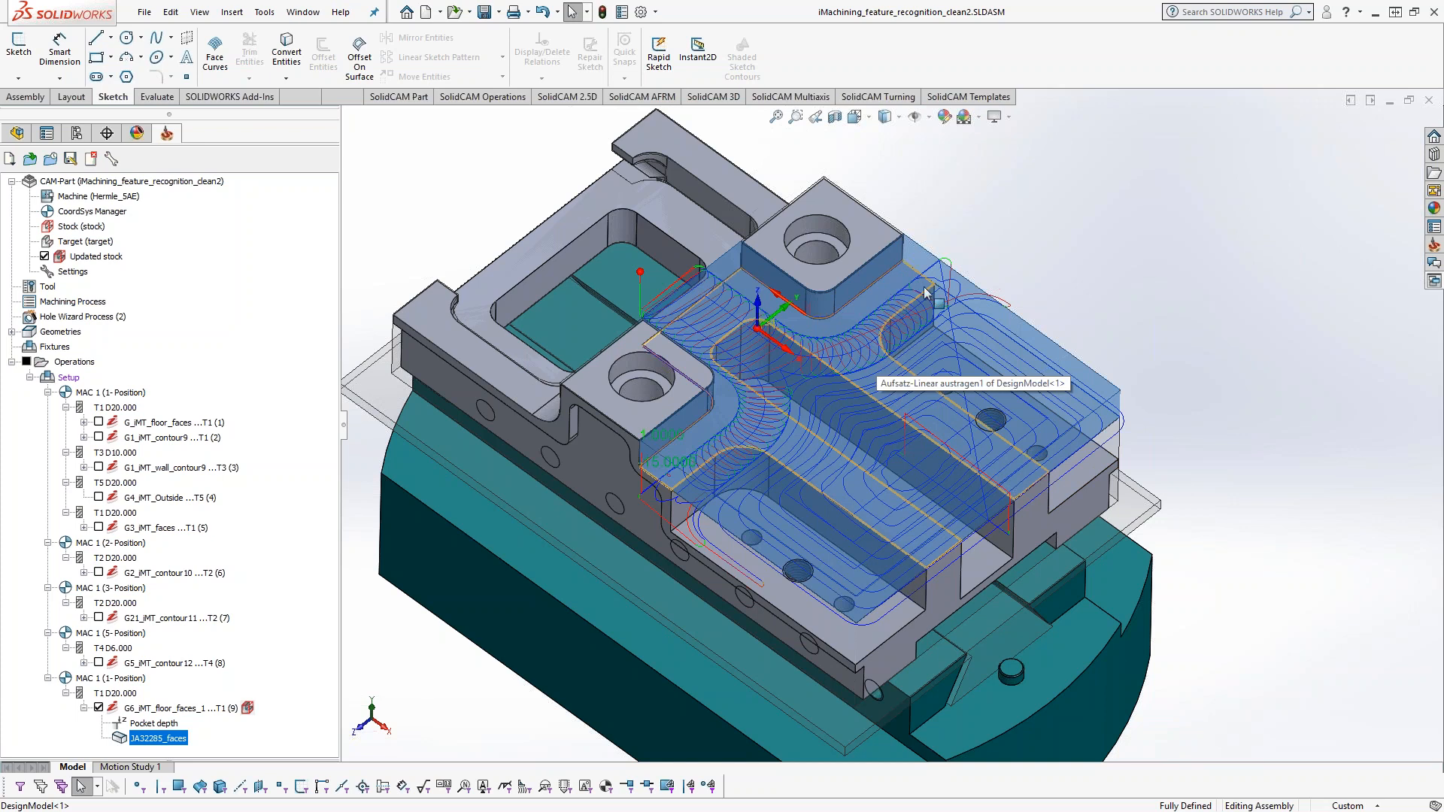
left_click(98, 708)
left_click(145, 739)
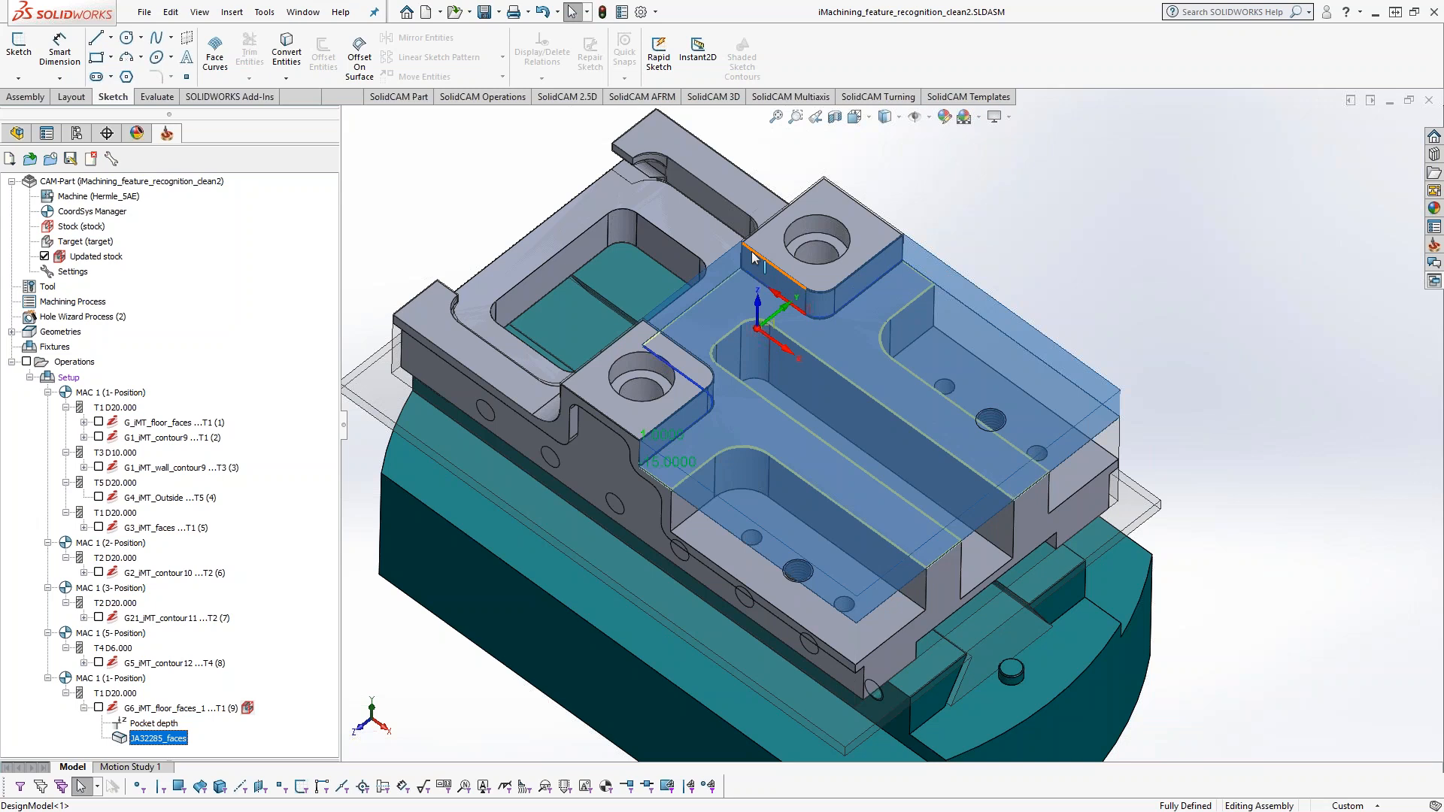
- Start a sketch on the top face of the rear boss and convert its inner edges with the rounded corner
left_click(859, 242)
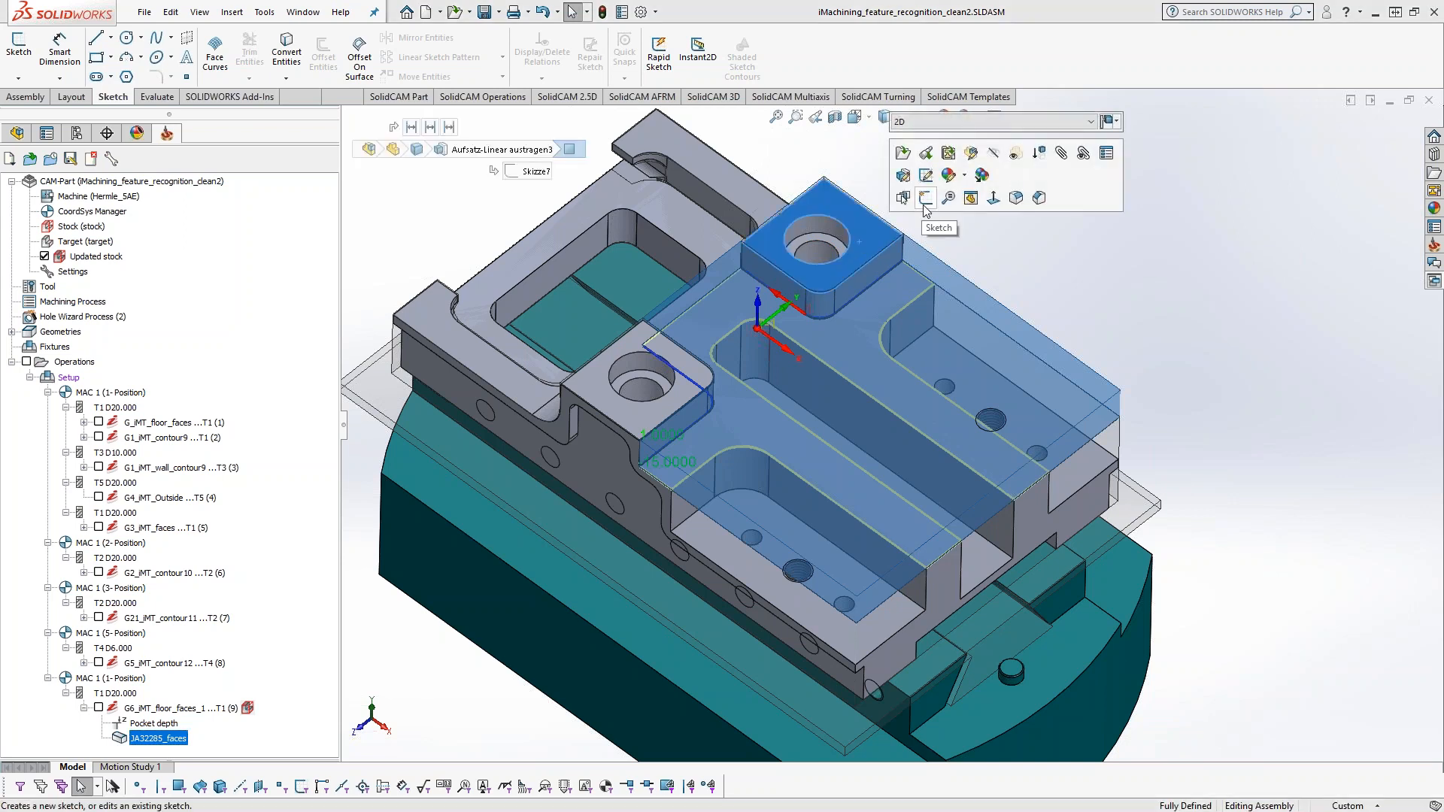
left_click(925, 200)
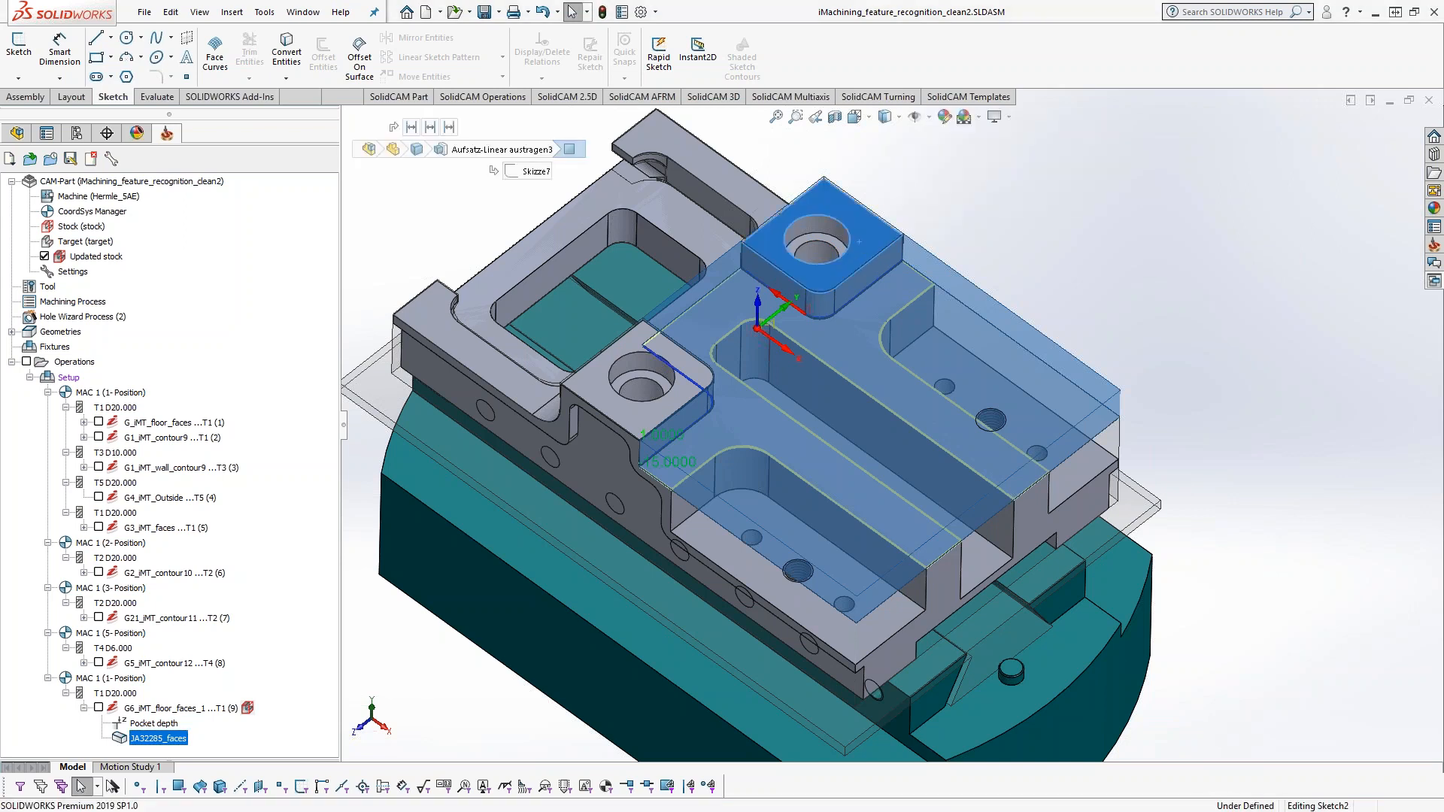
left_click(874, 260)
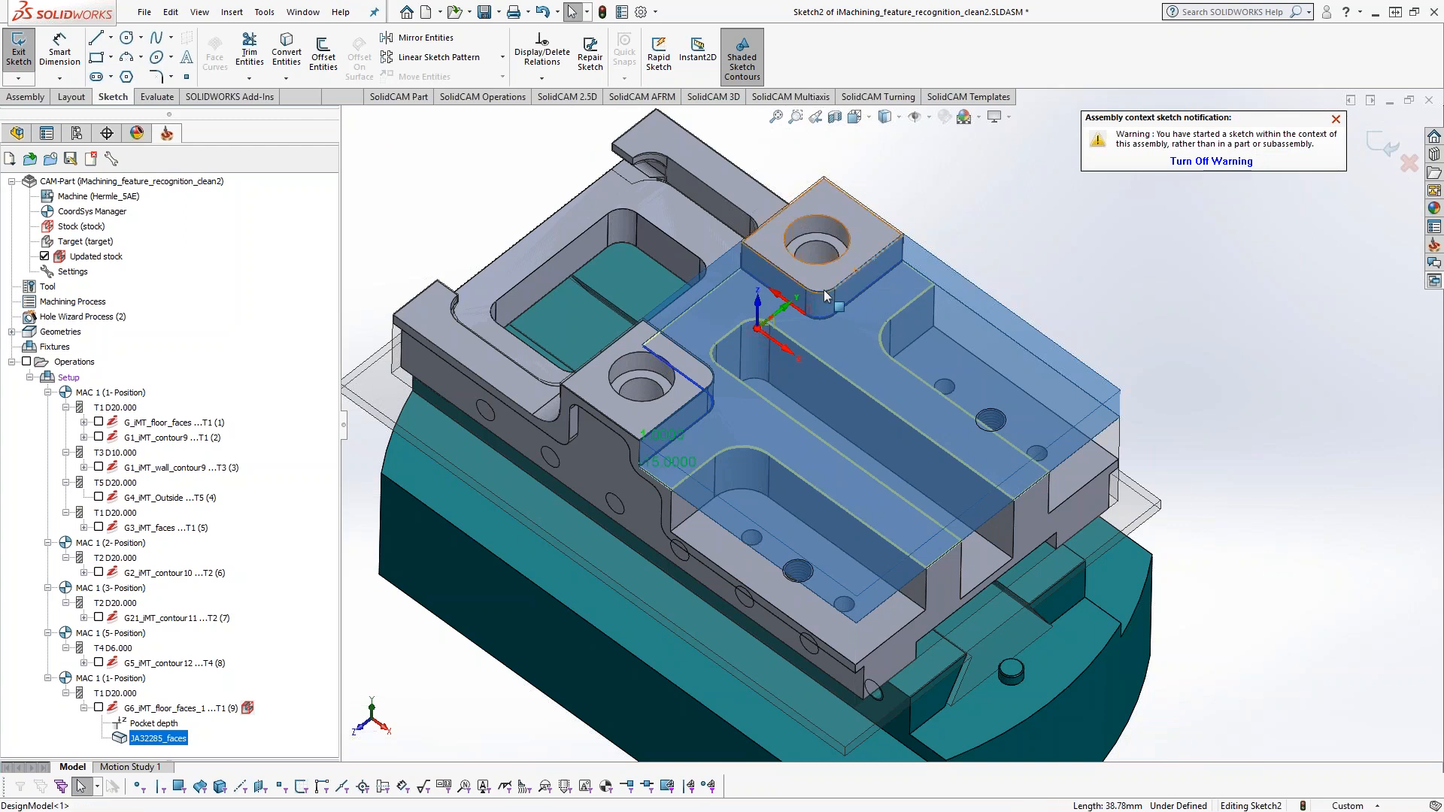
left_click(821, 293)
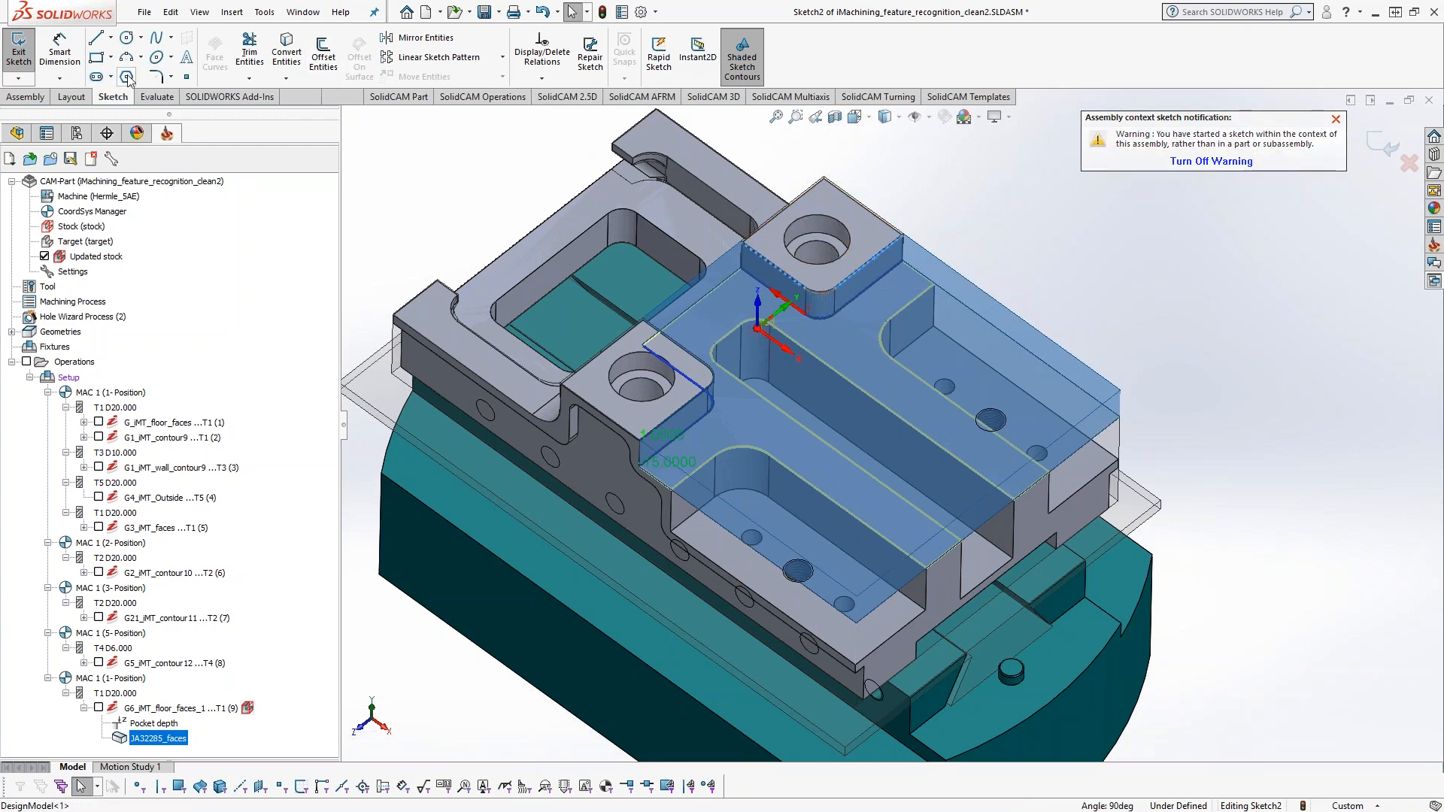
left_click(287, 52)
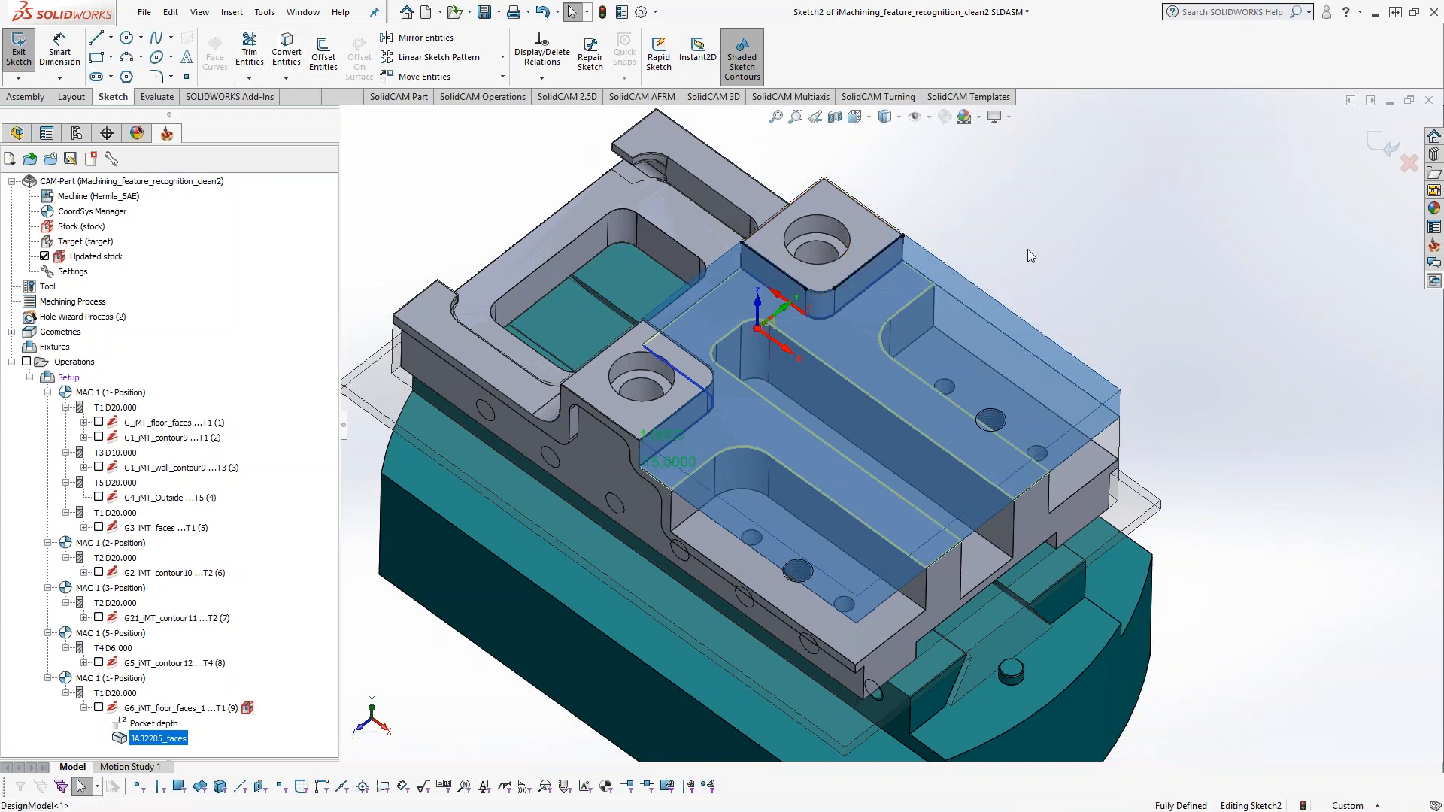
- Extend the rear boss's edge line beyond the part and draw connected boundary lines around the open sides, ending beside the front boss
left_click_drag(904, 236, 945, 203)
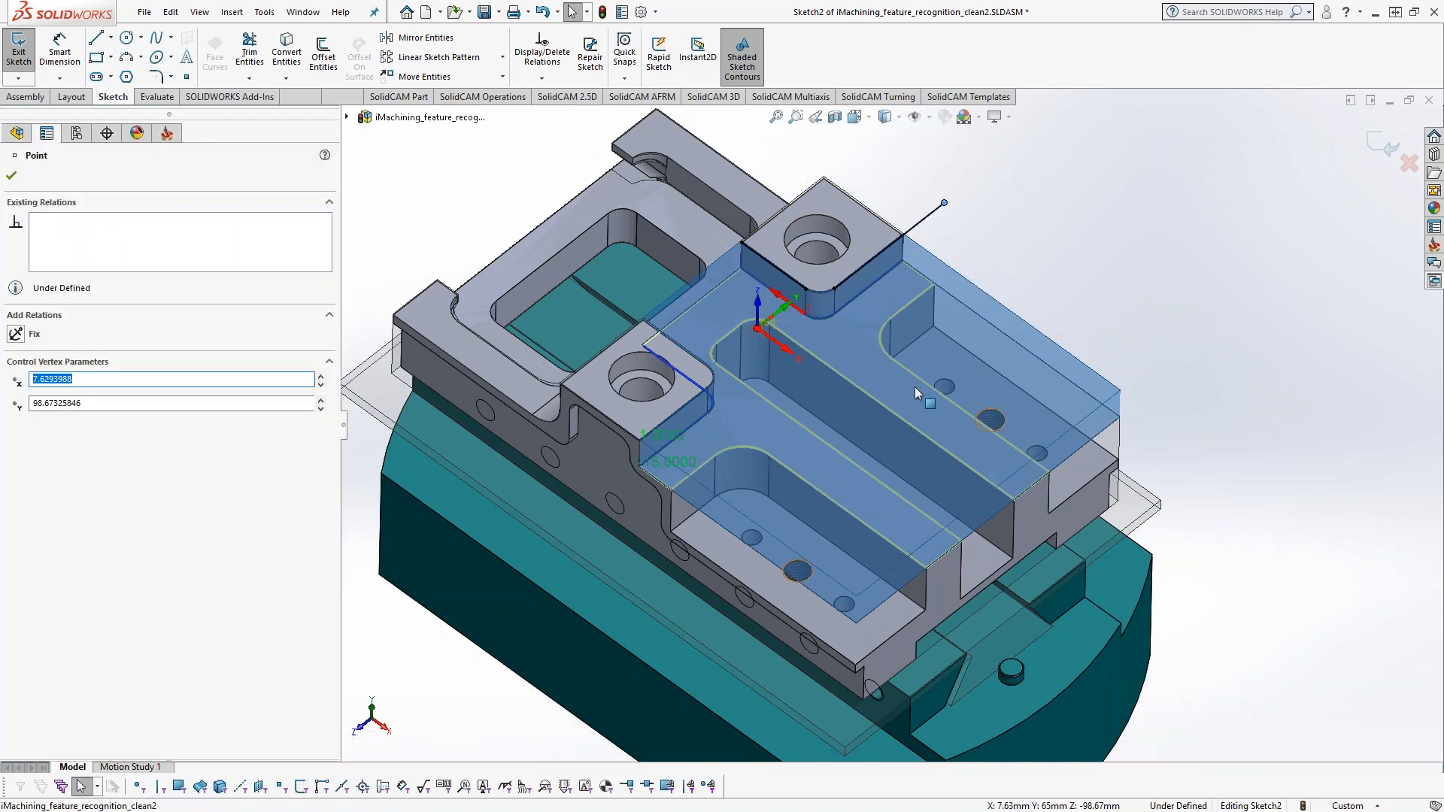
key("l")
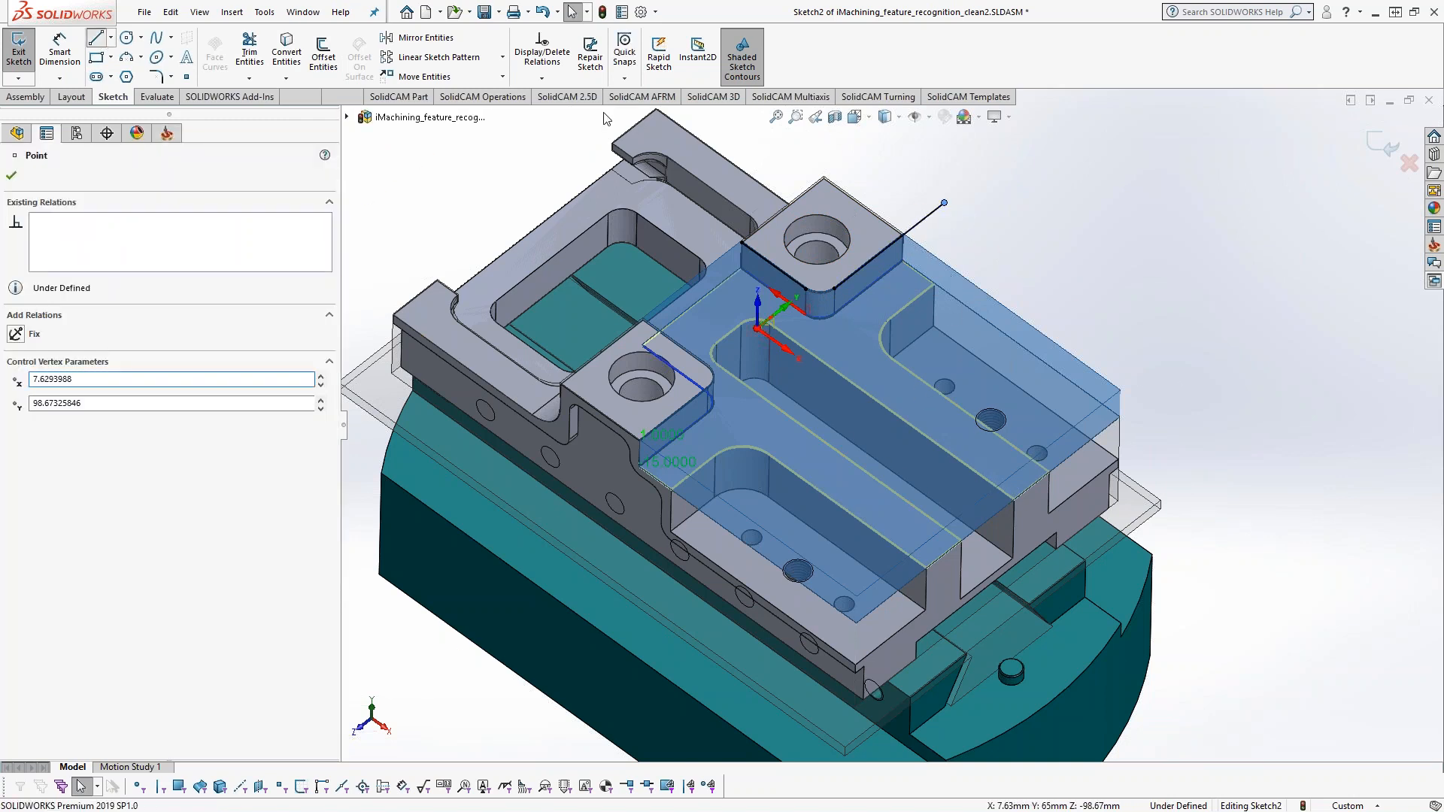
left_click(945, 203)
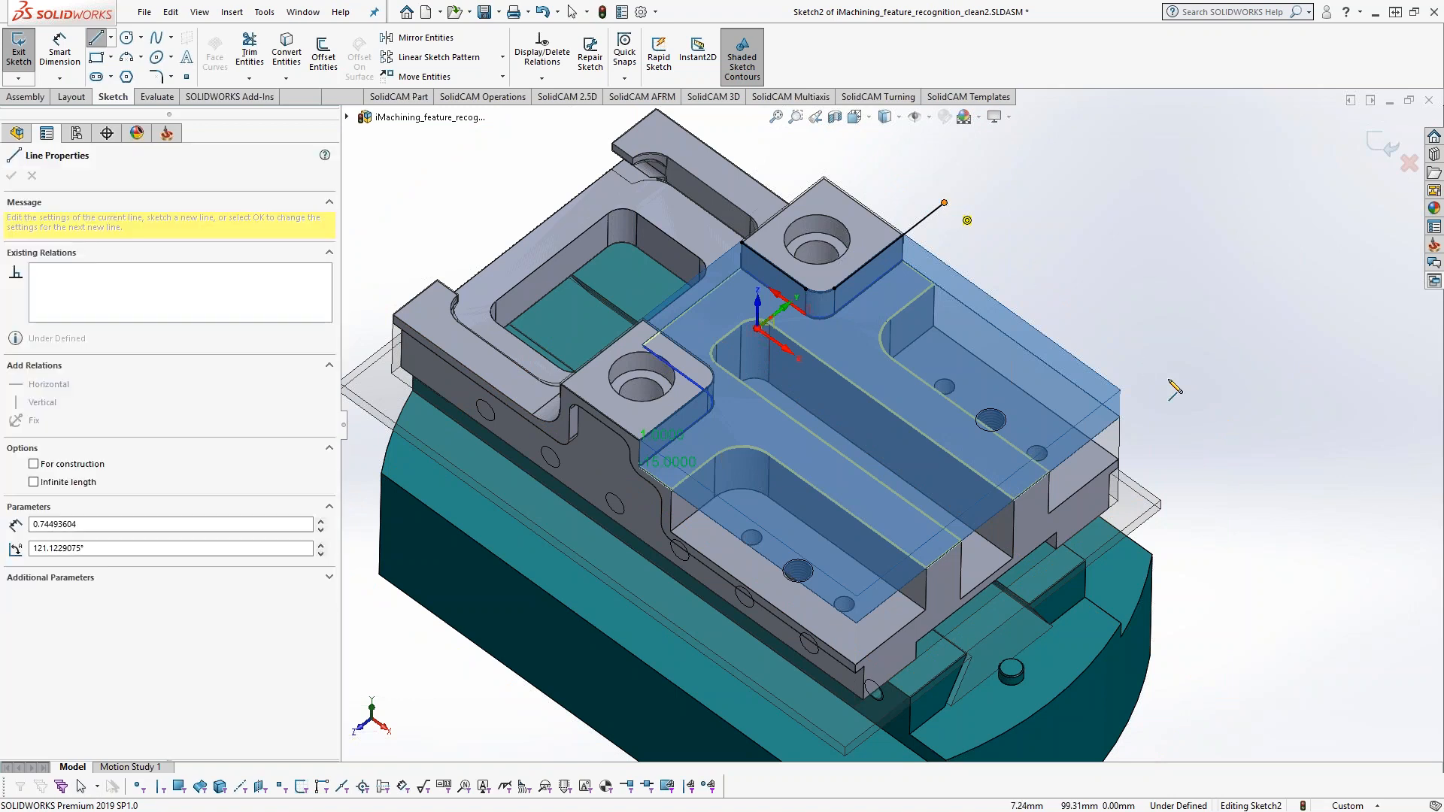
left_click(1191, 380)
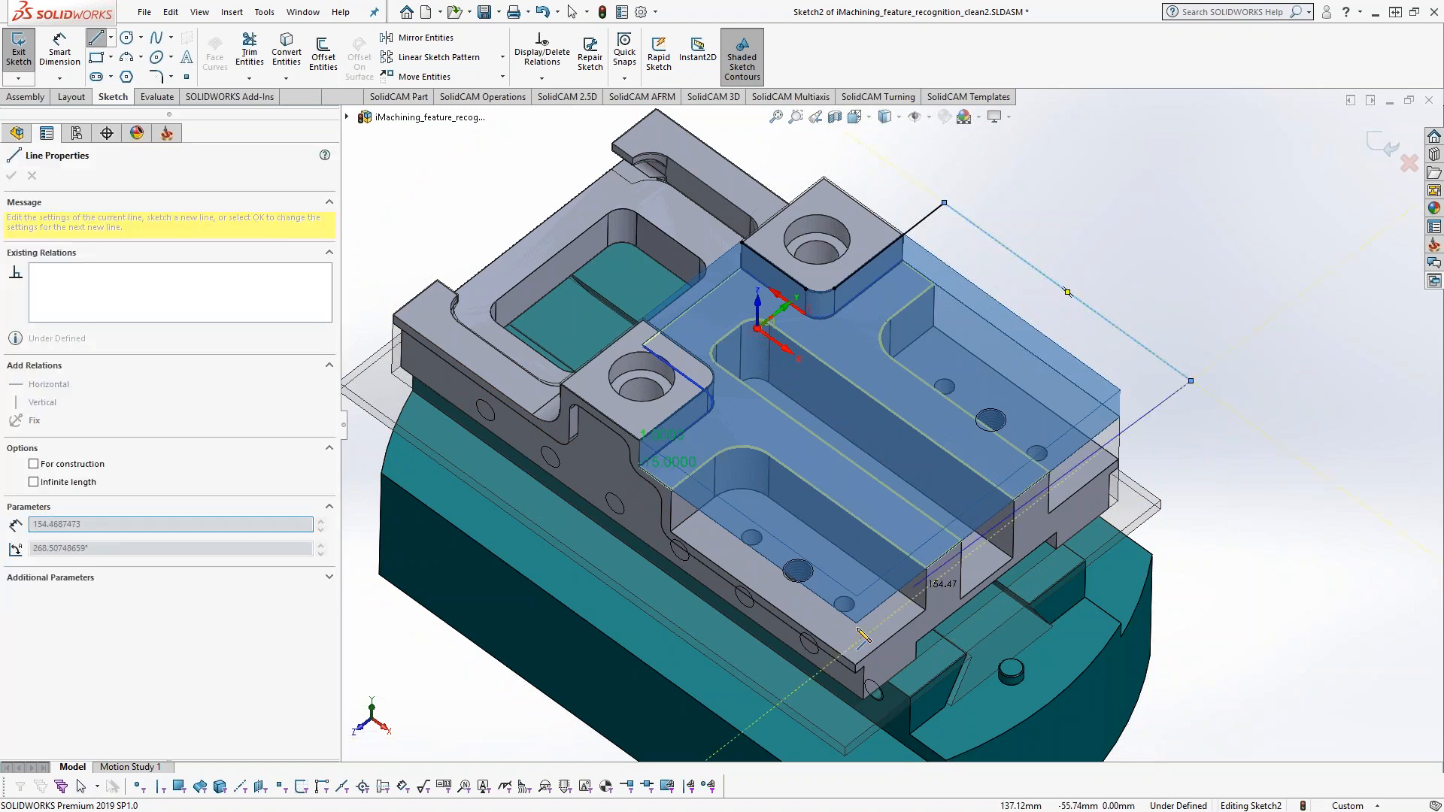
double_click(840, 656)
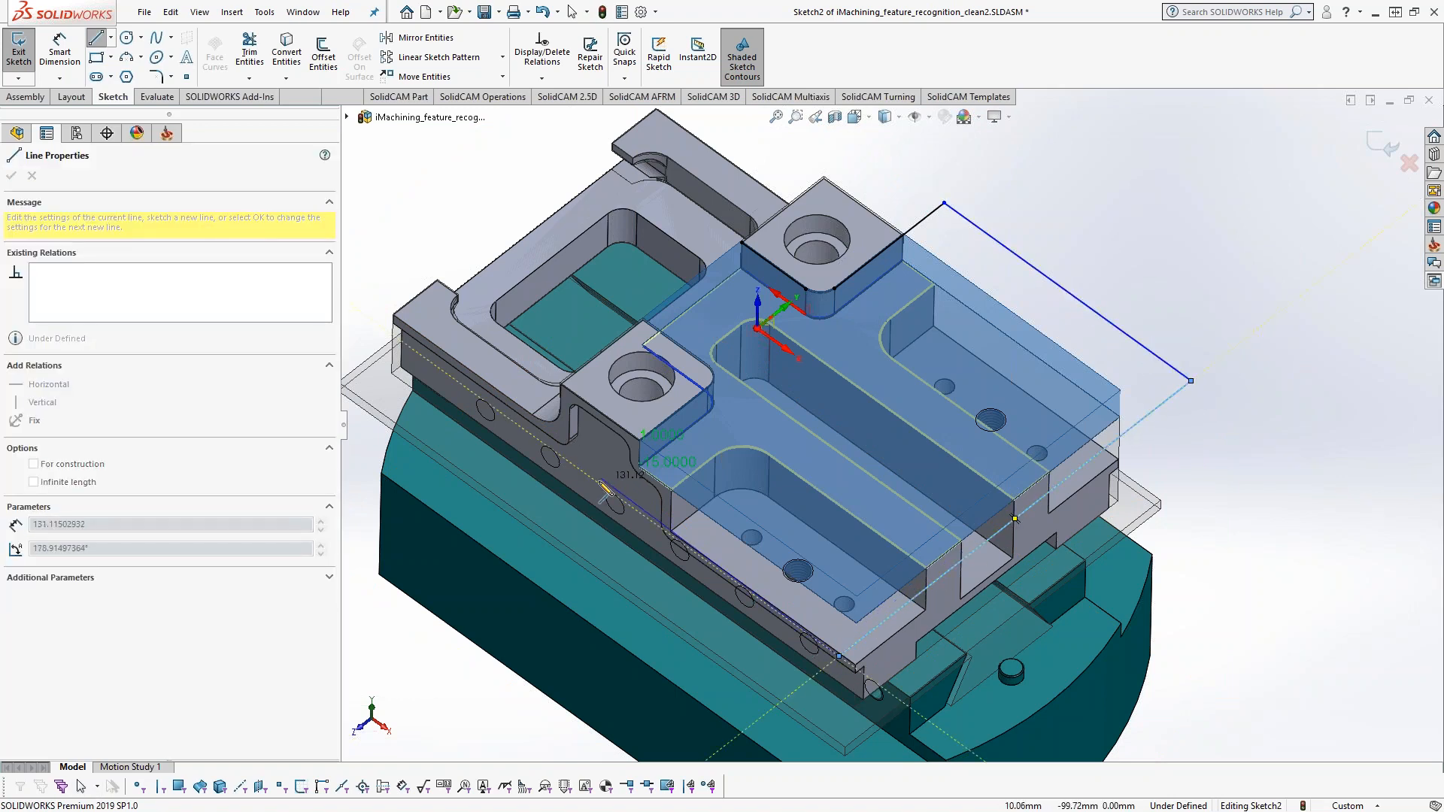
left_click(599, 483)
left_click(645, 446)
key("Escape")
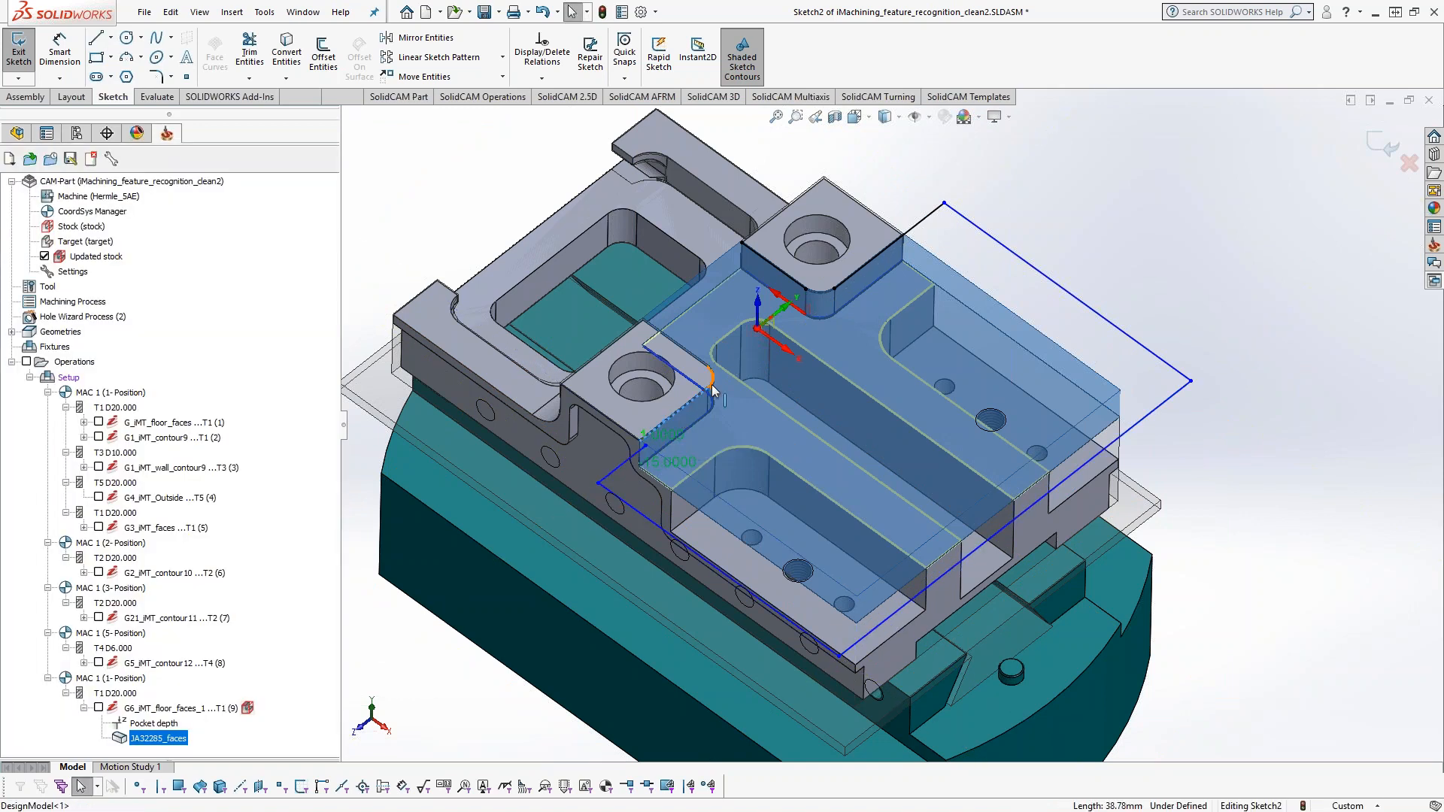
- Convert the front boss's inner edges with the rounded corner into the sketch and merge their outer end with the boundary's end point
left_click(688, 376)
left_click(287, 52)
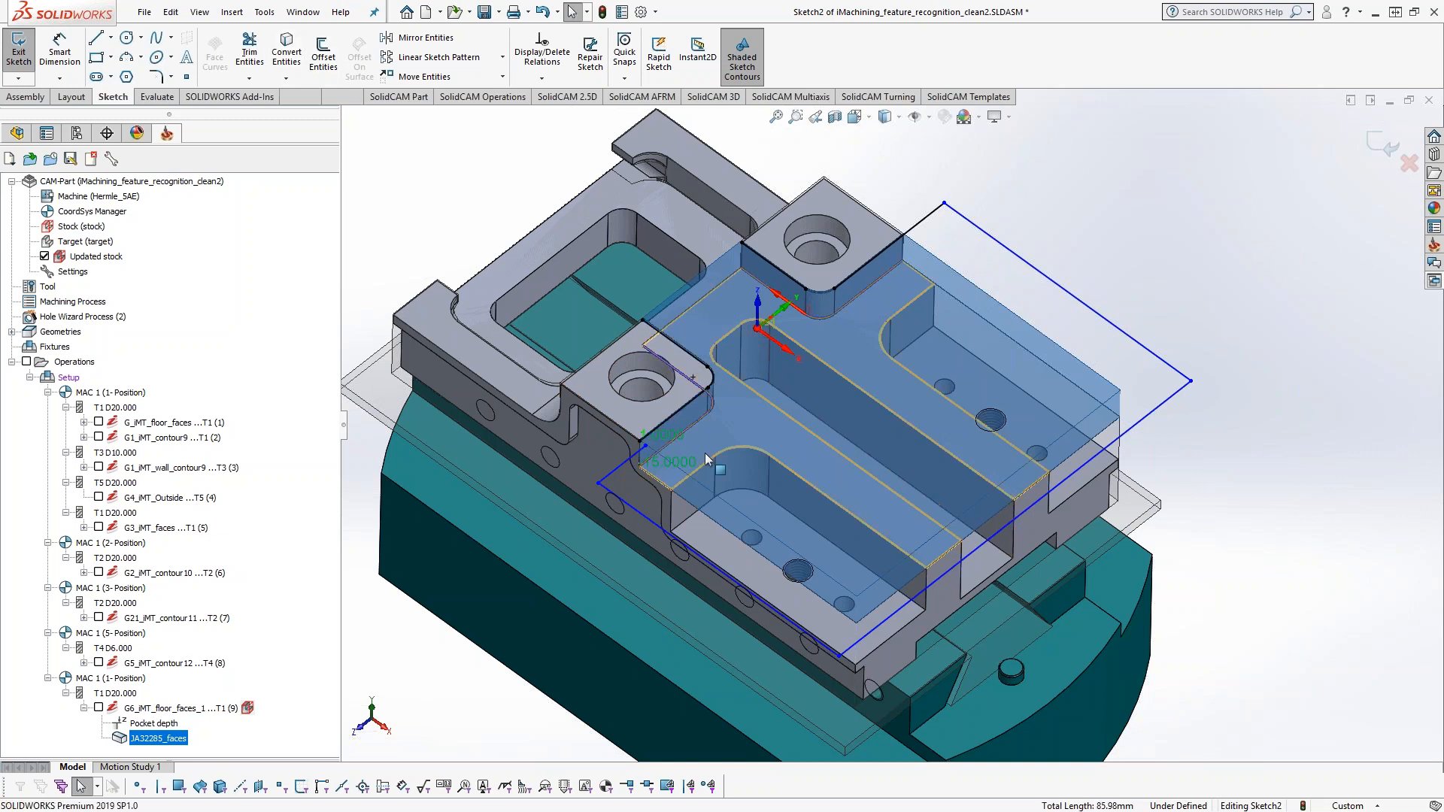
scroll(639, 446, "down", 2)
left_click(632, 434)
left_click(639, 441, "ctrl")
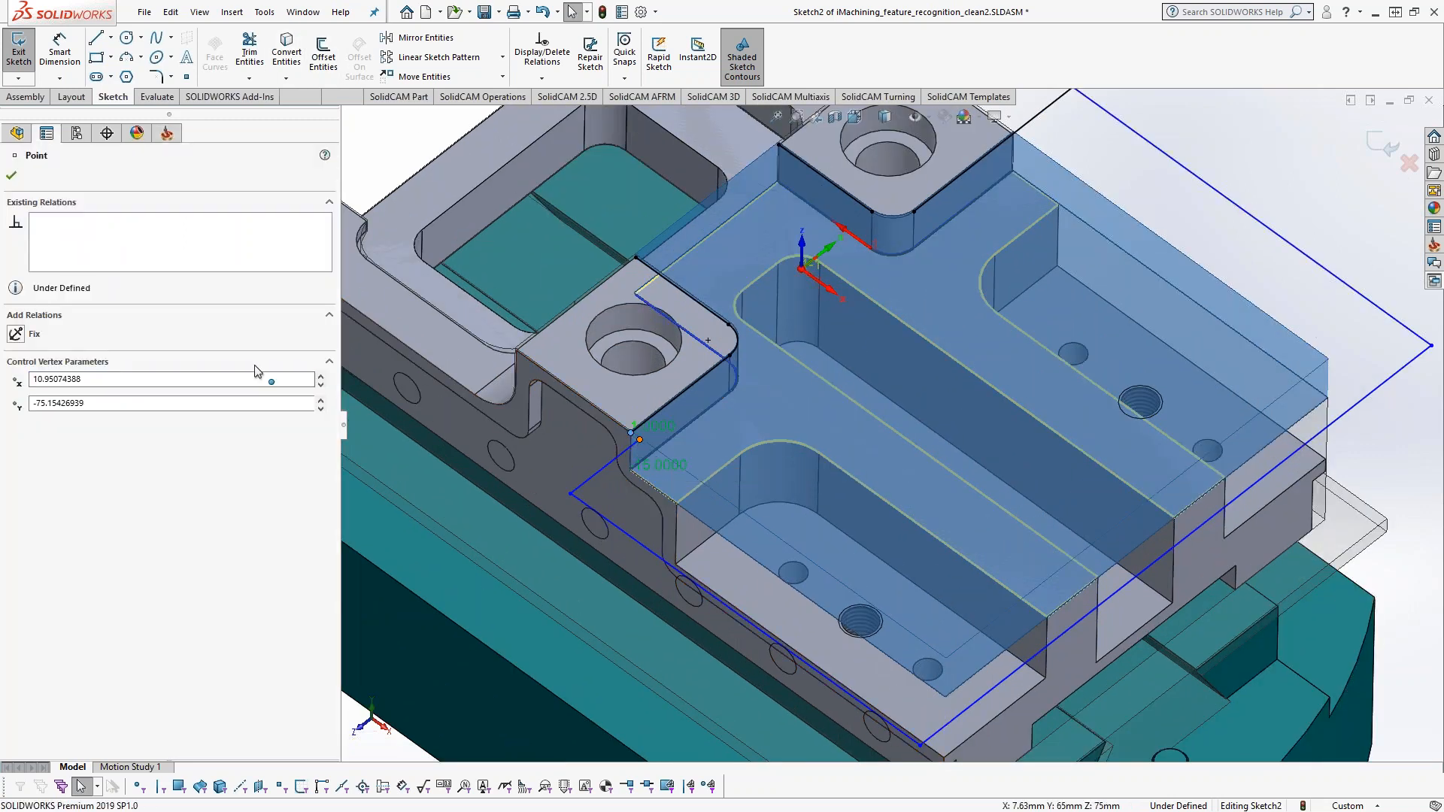
left_click(16, 474)
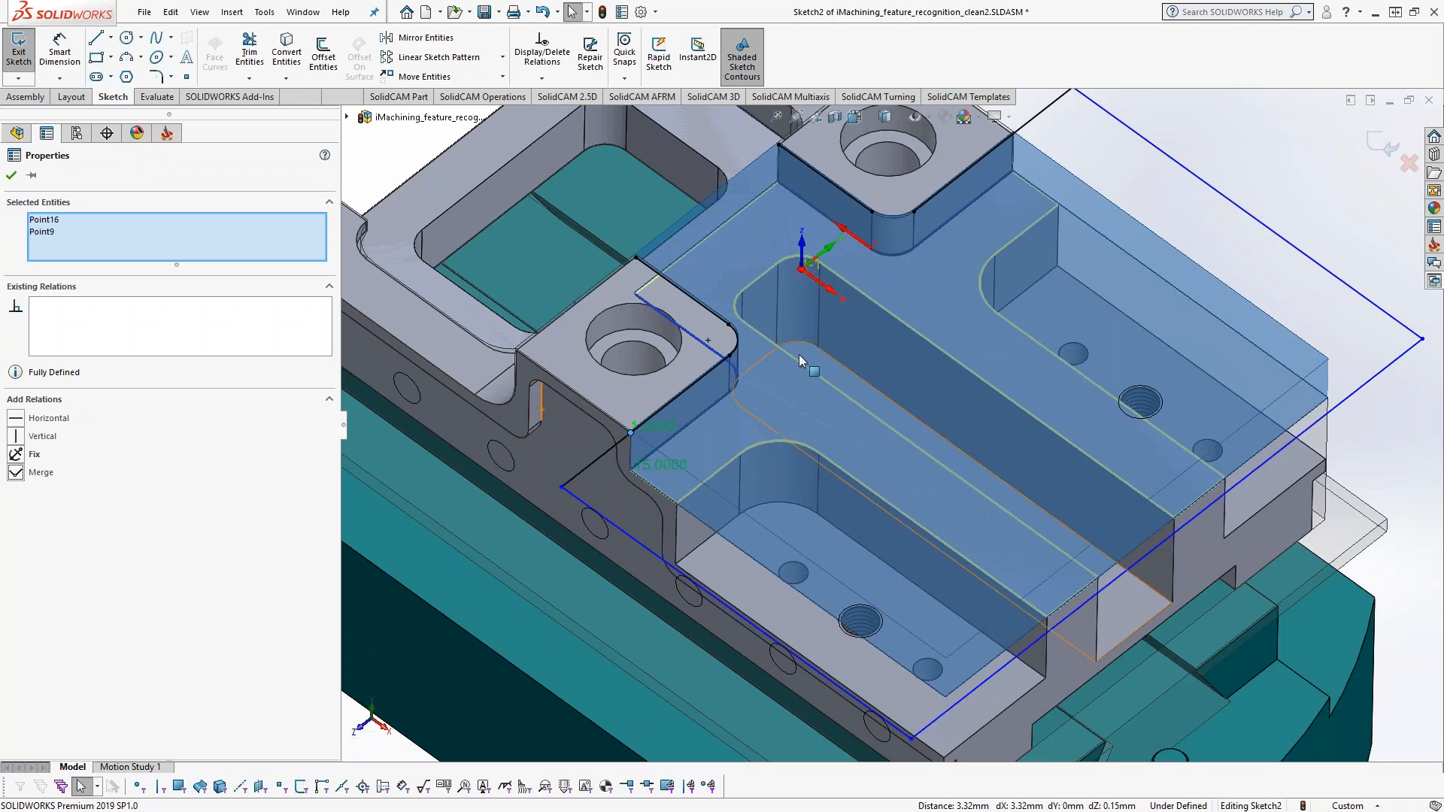
scroll(799, 354, "up", 2)
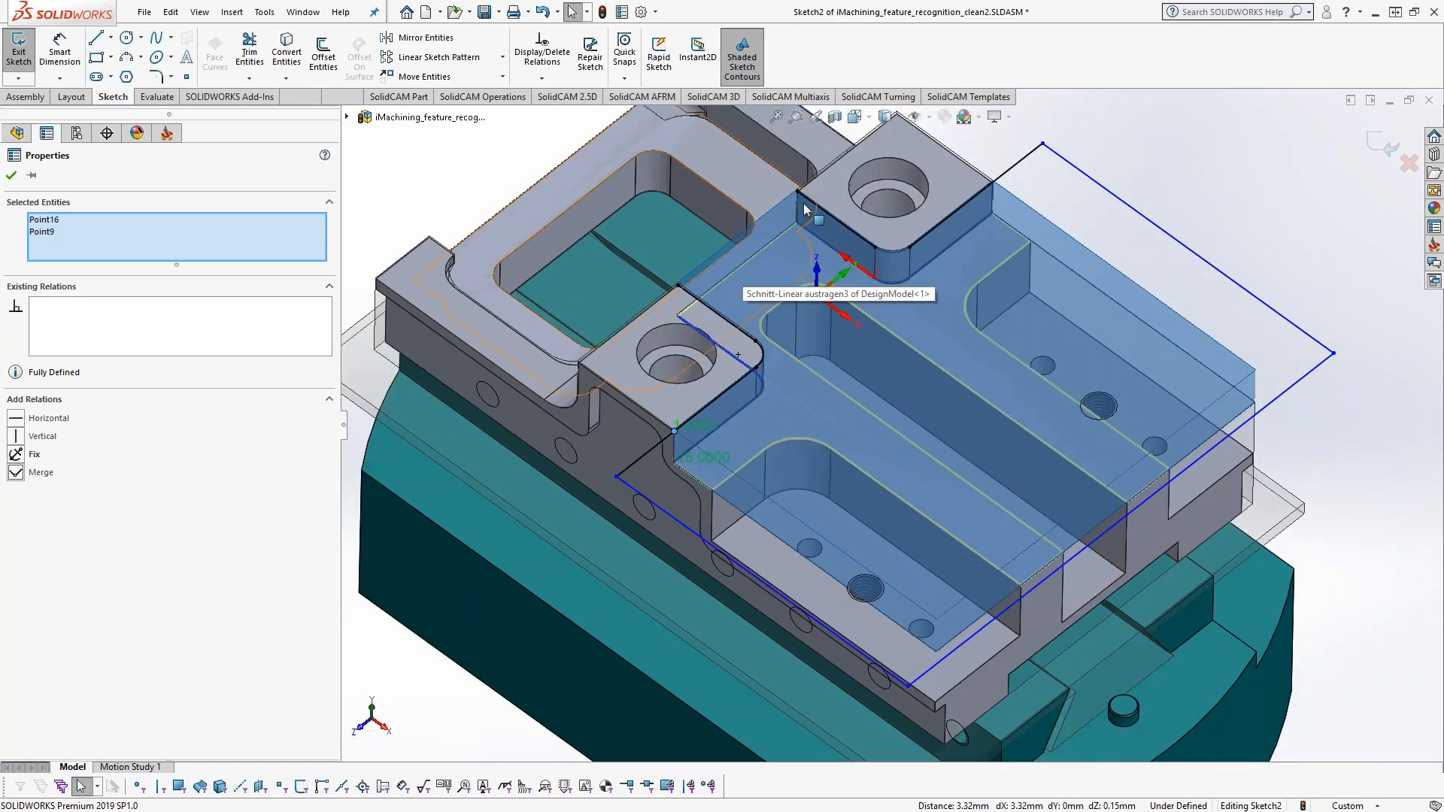
- Extend the inner ends of both boss edge lines past the pocket face and connect them with a straight line
scroll(677, 376, "down", 8)
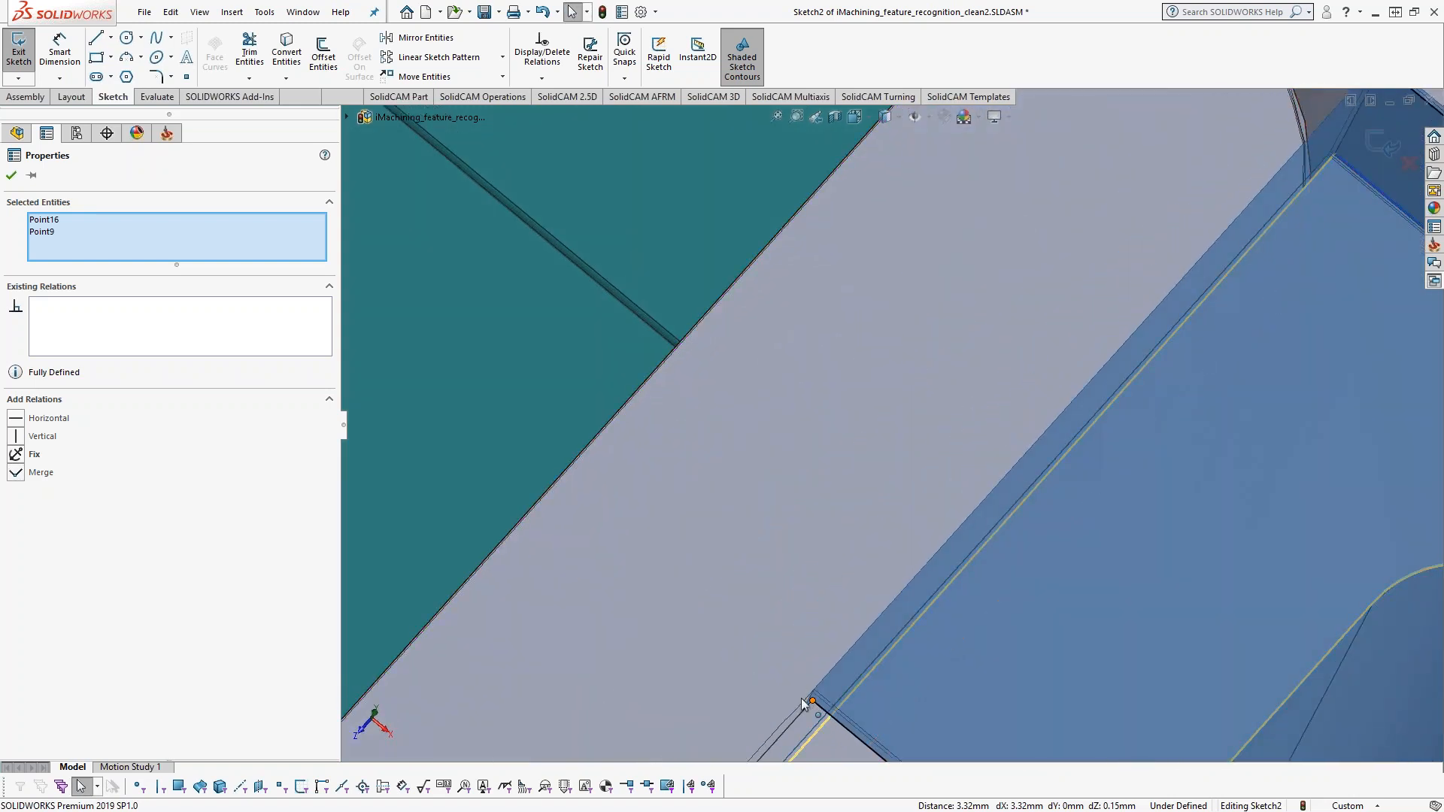
left_click(809, 703)
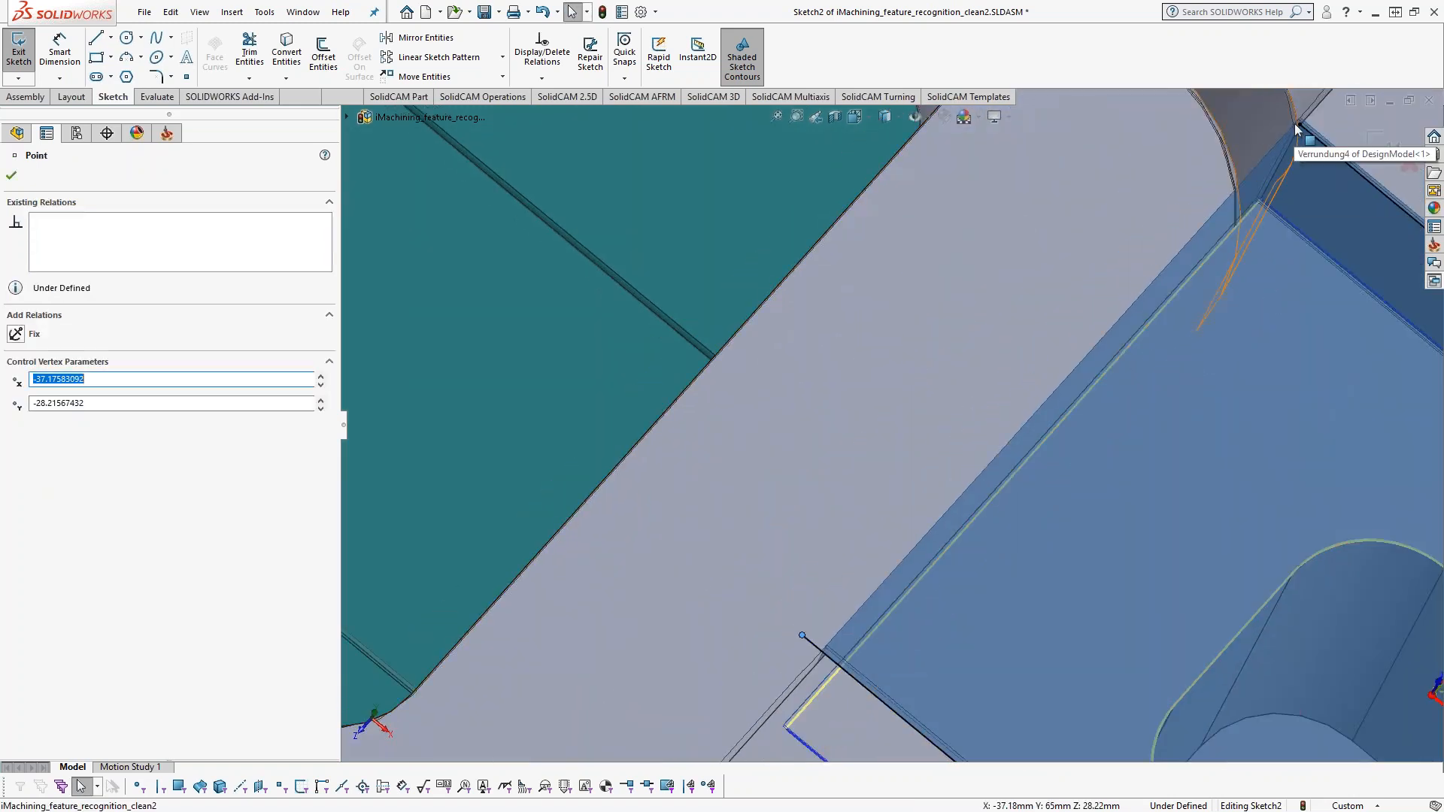
left_click_drag(1300, 125, 1282, 111)
scroll(1282, 111, "up", 1)
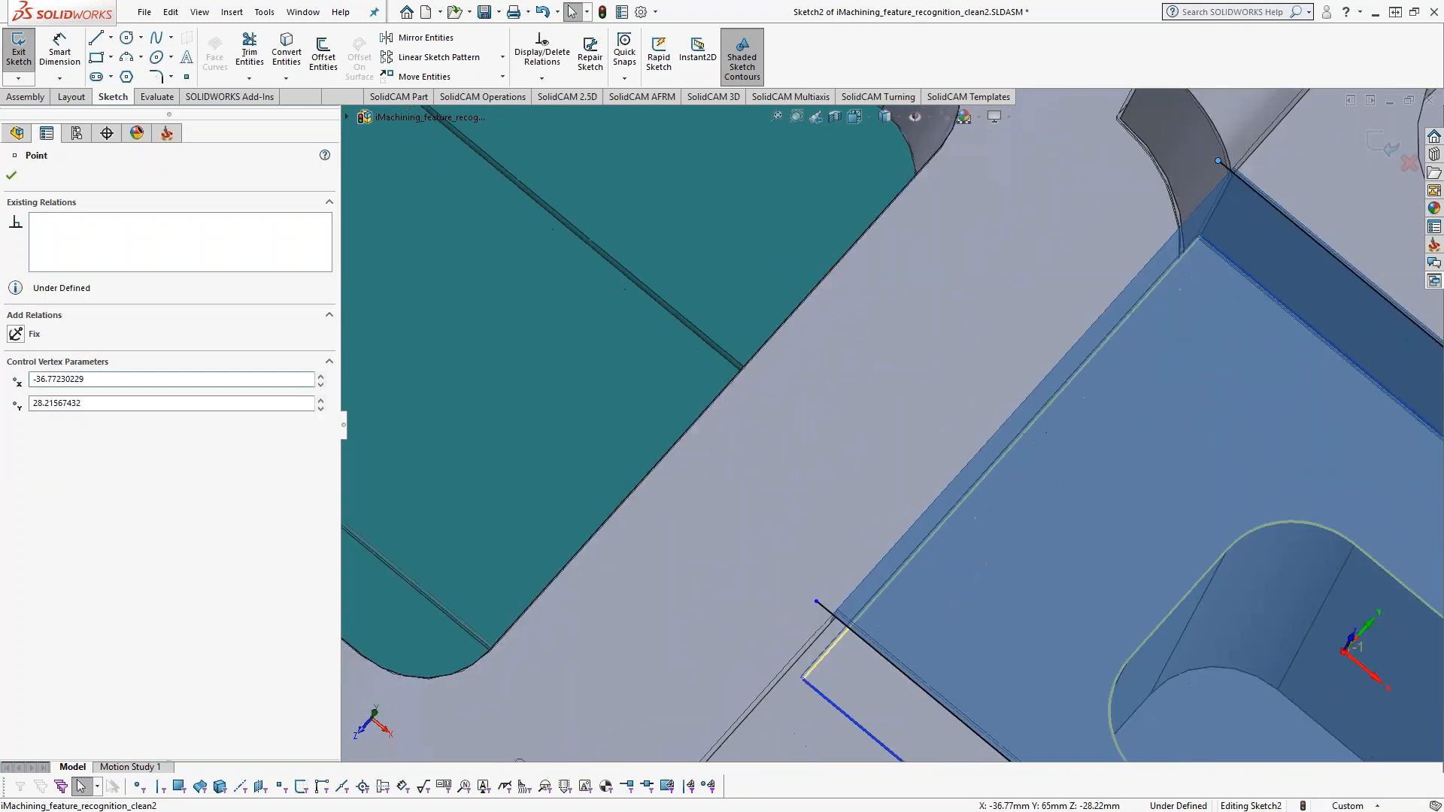
left_click(98, 37)
left_click(817, 602)
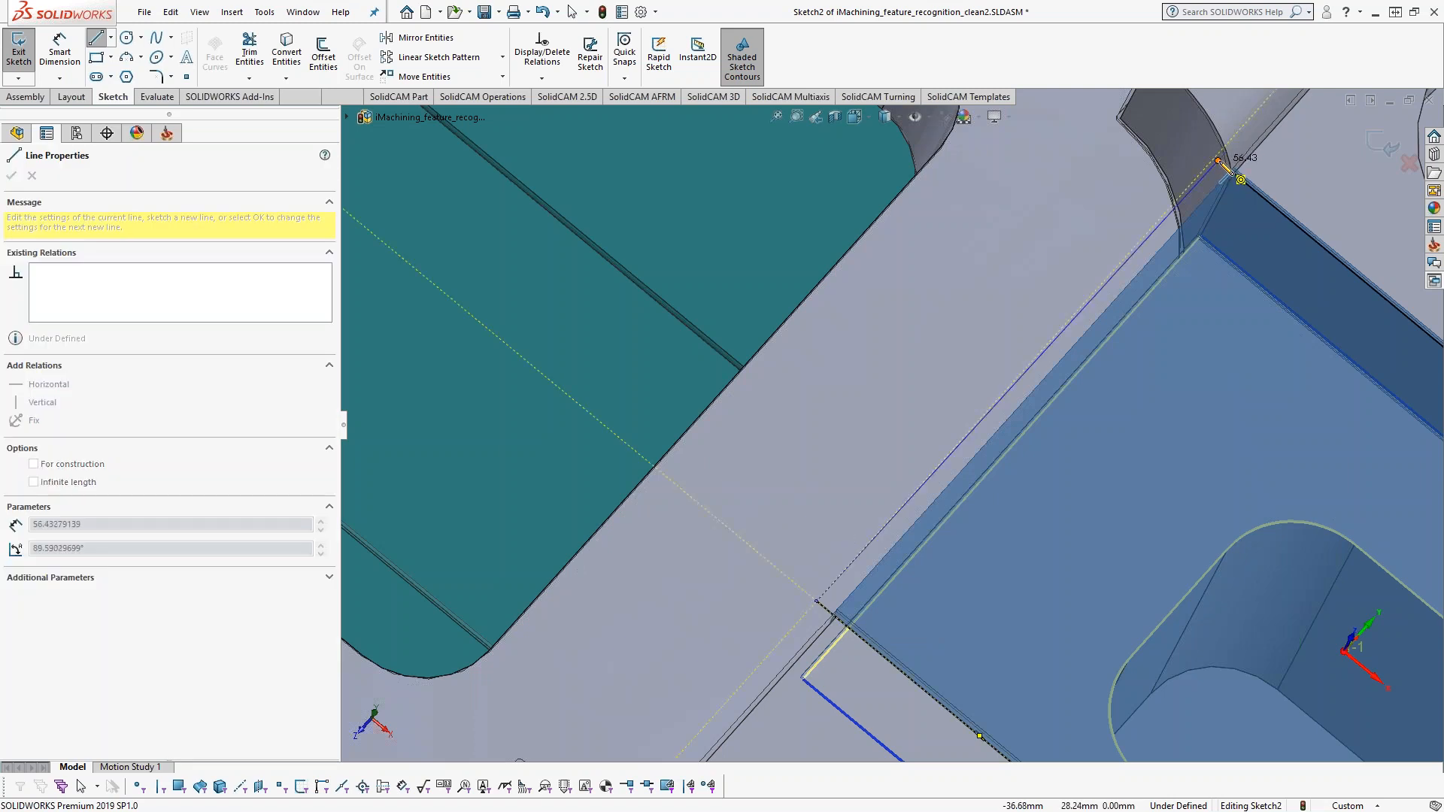
left_click(1219, 160)
key("Escape")
scroll(1177, 272, "up", 1)
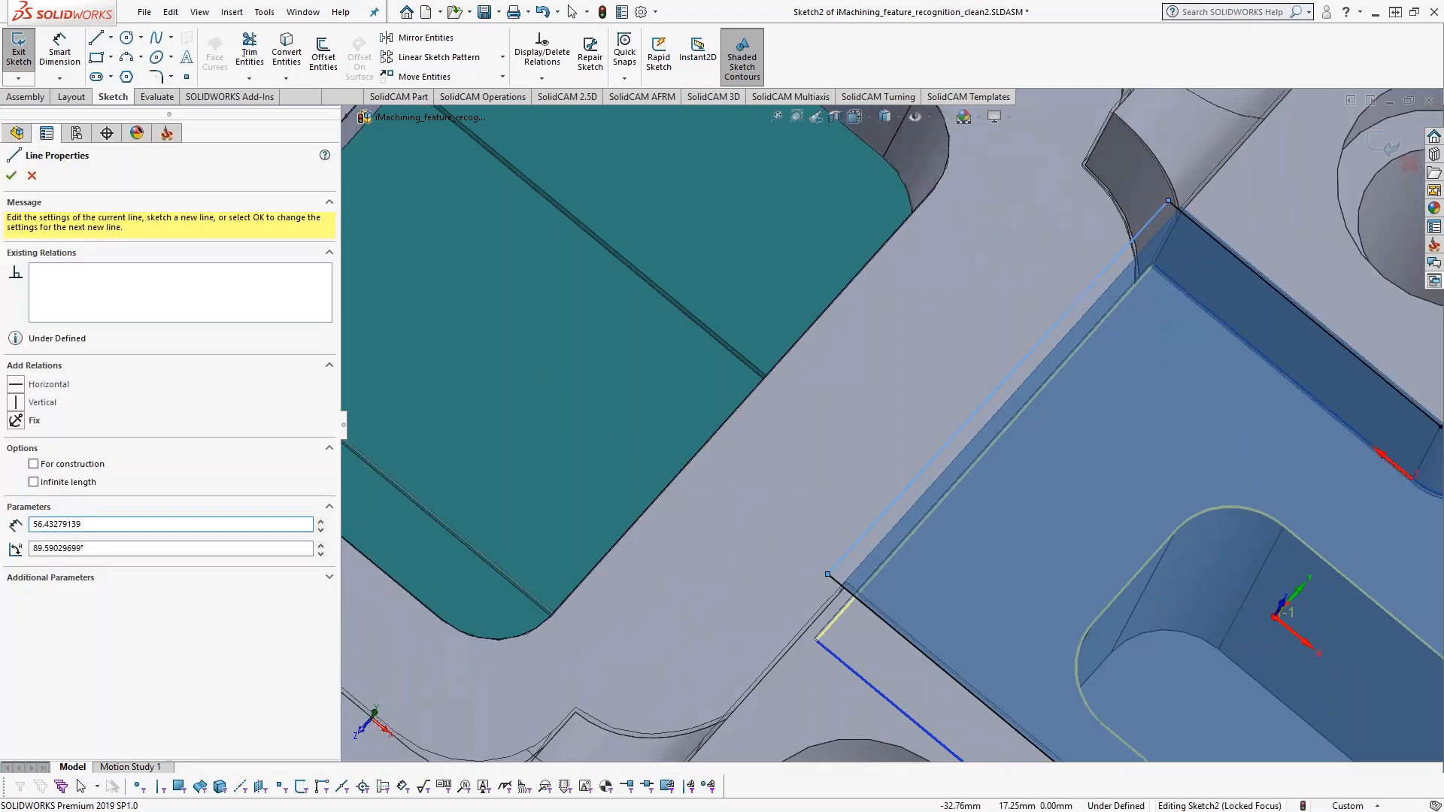
key("Escape")
left_click_drag(1164, 201, 1166, 199)
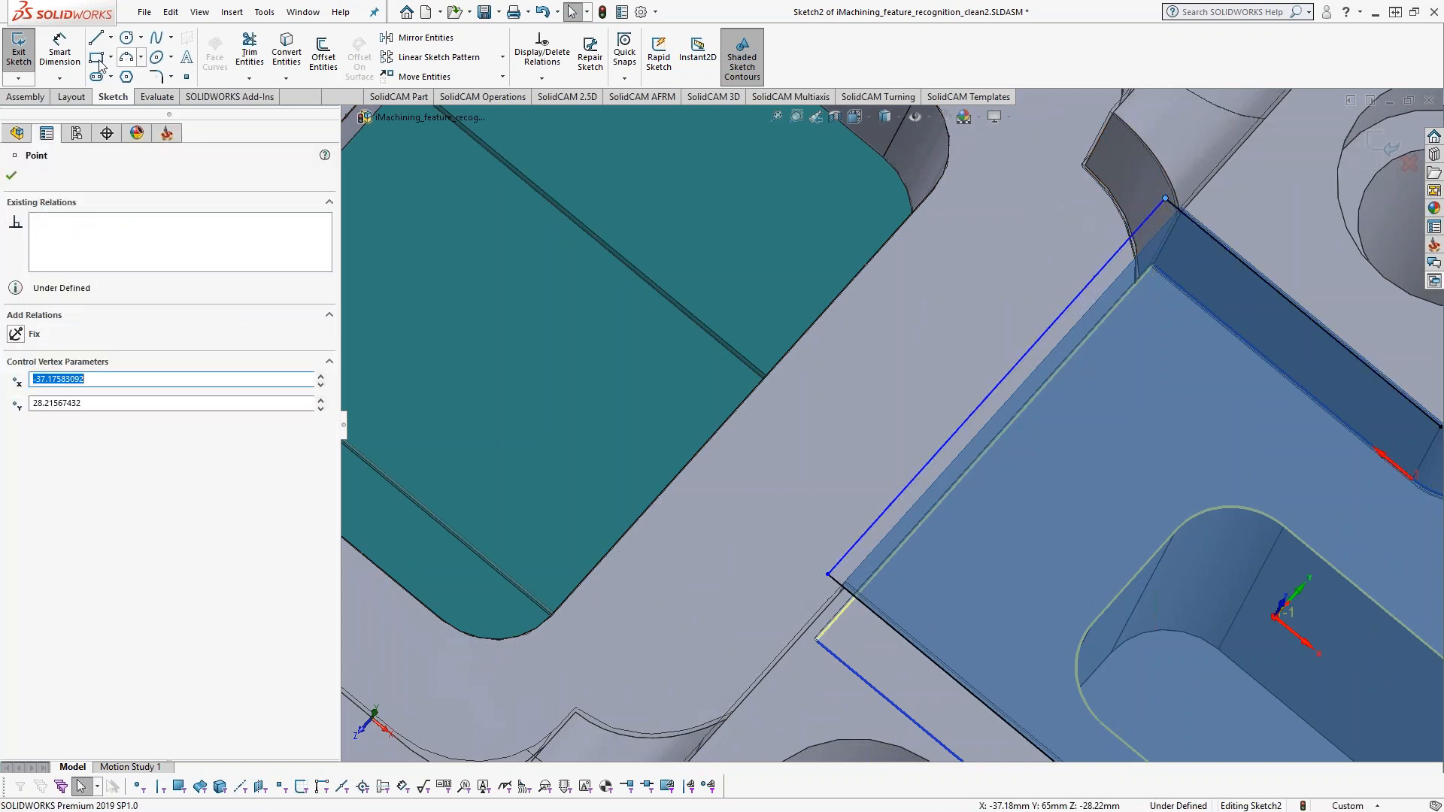
- Dimension the connecting line 0.25 mm from the parallel edge of the rear boss
left_click(59, 53)
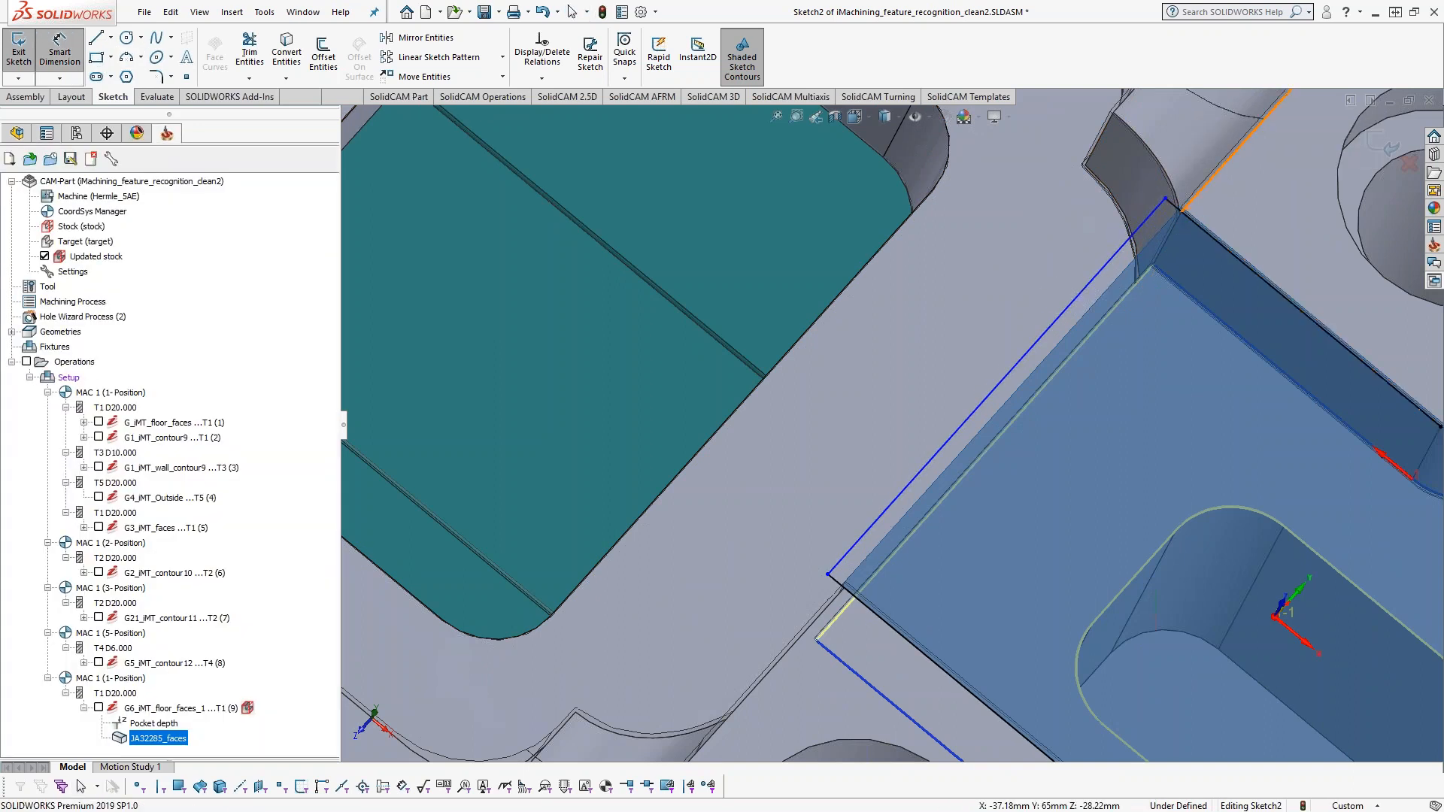
left_click(1196, 192)
left_click(1165, 199)
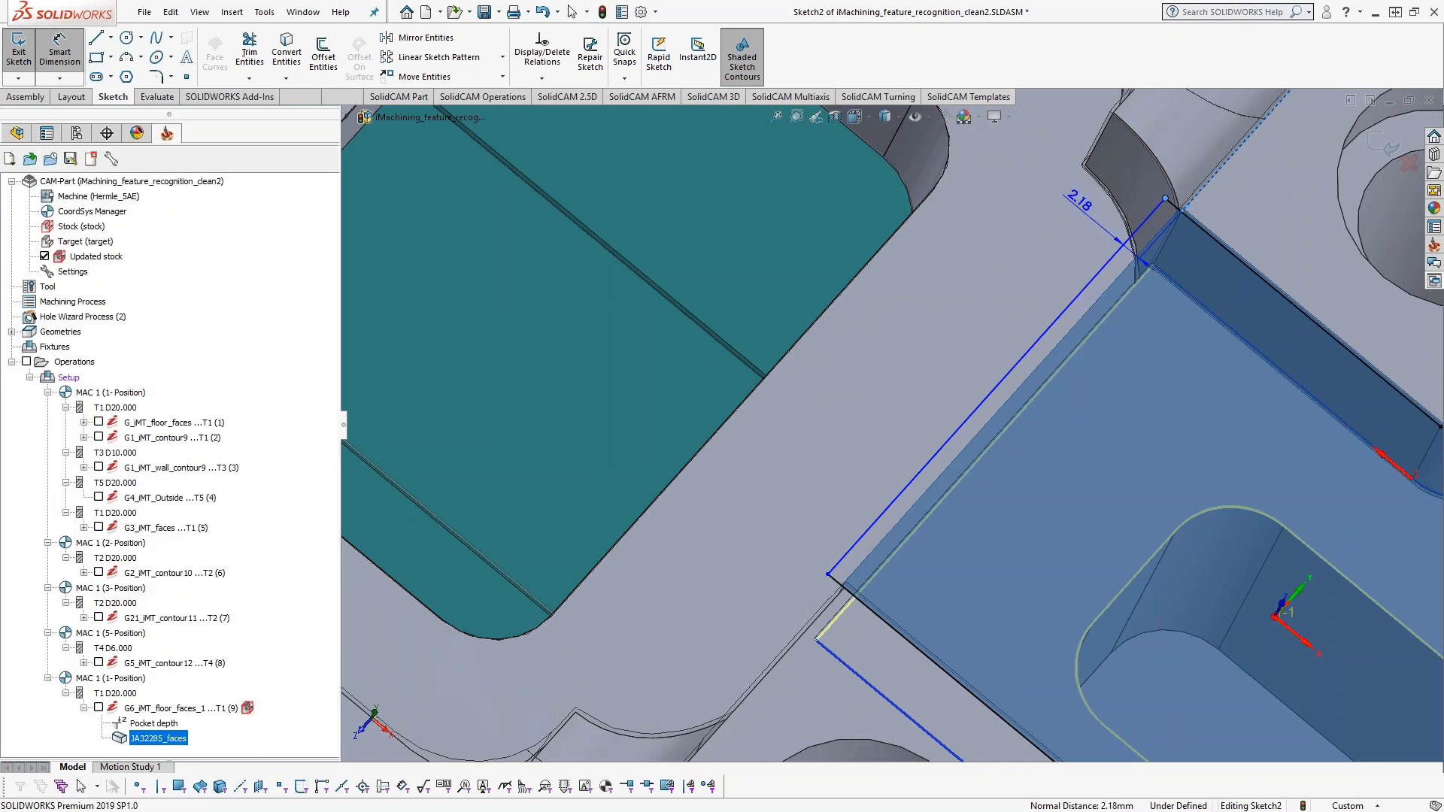
left_click(1079, 203)
type("0.")
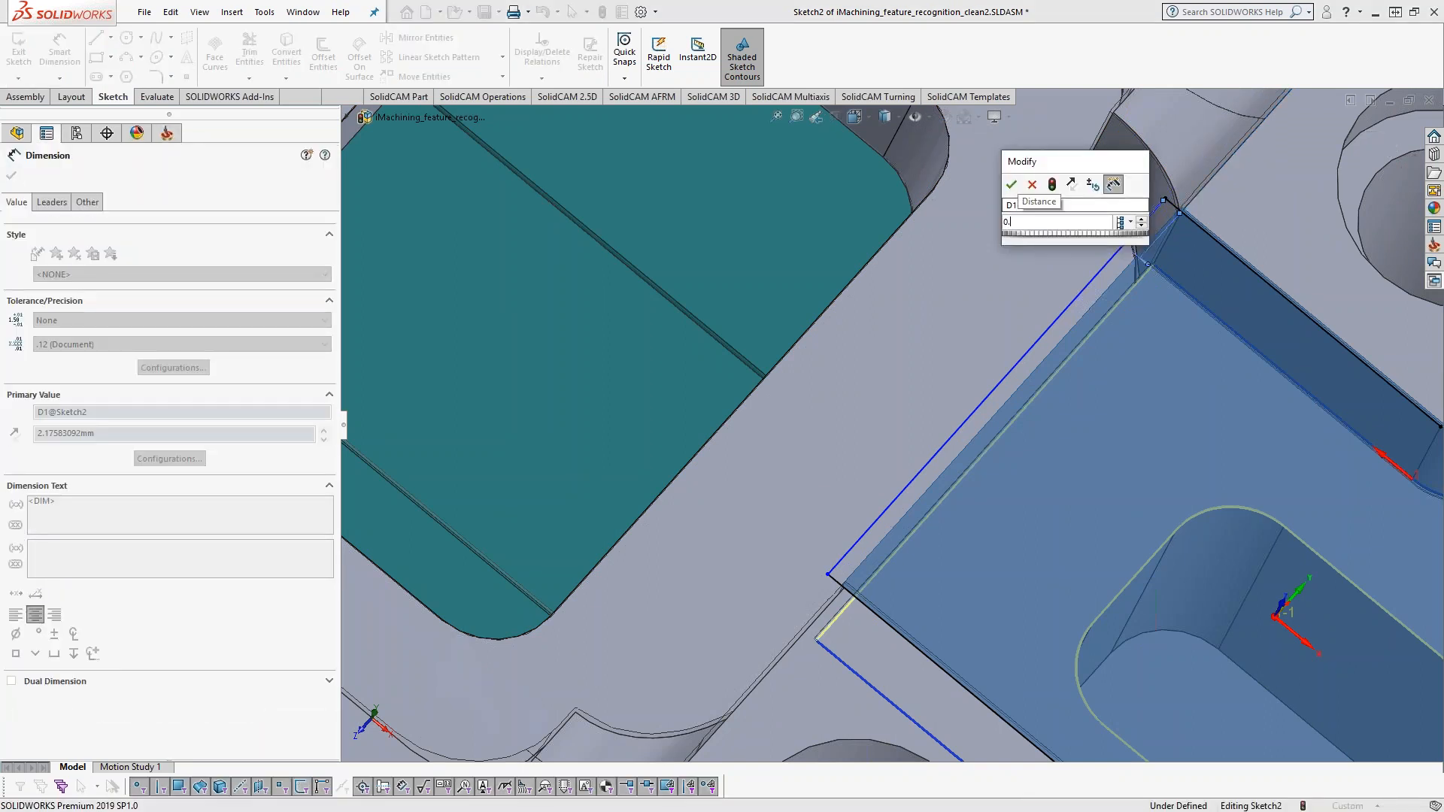
type("25")
key("Return")
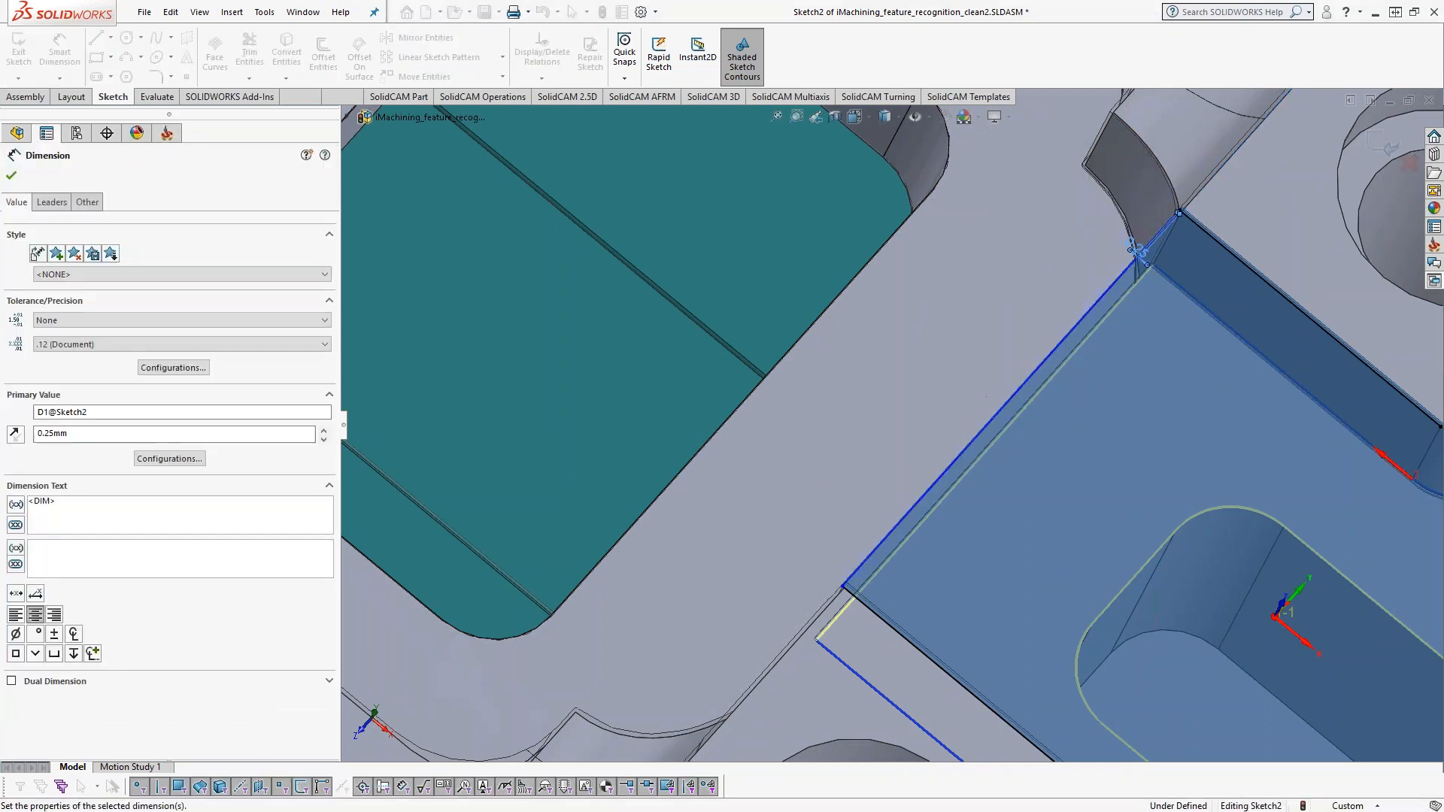
- Leave the boundary sketch and discard its changes
scroll(1135, 292, "up", 3)
middle_click_drag(1041, 341, 1032, 375)
scroll(1027, 439, "up", 3)
scroll(1056, 391, "up", 3)
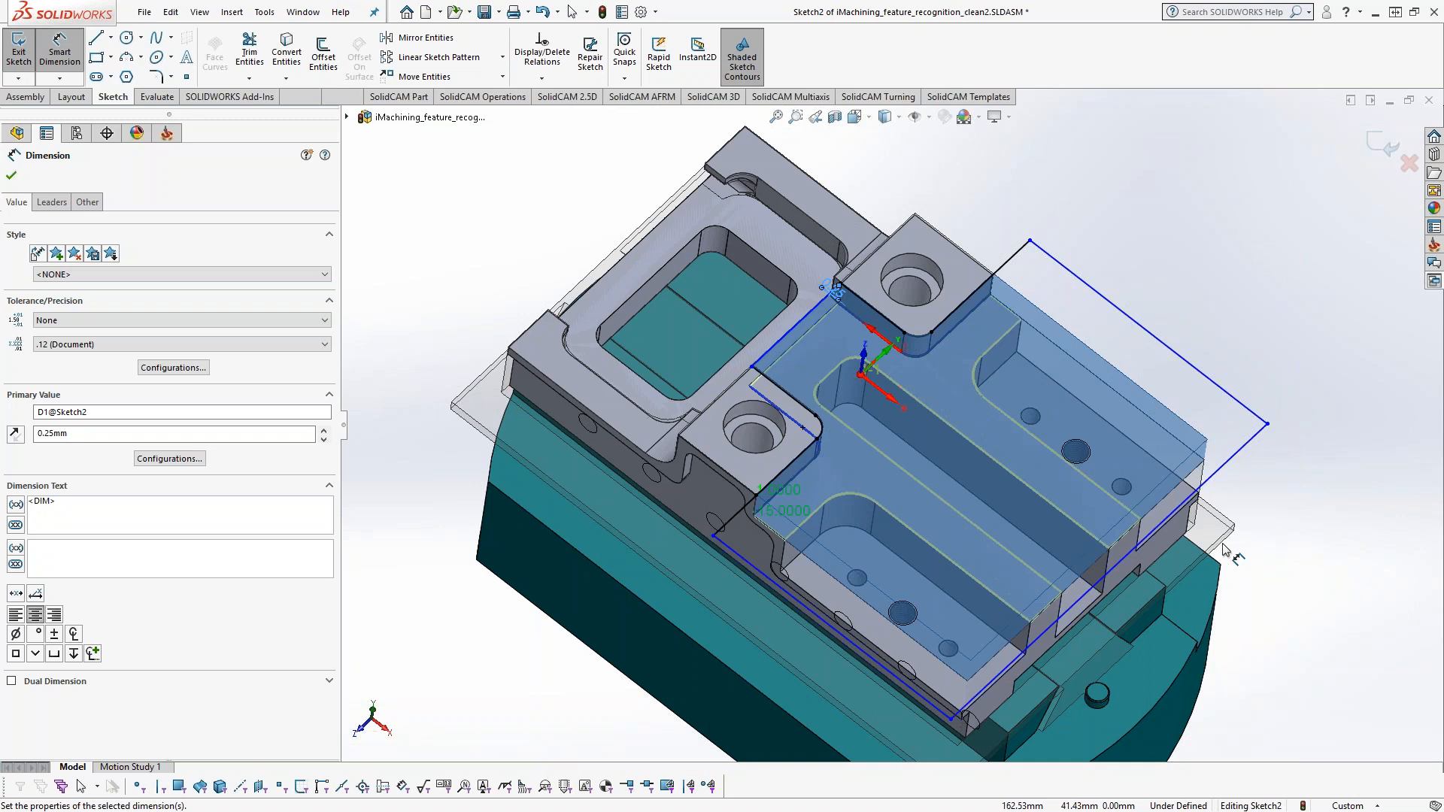
left_click(1413, 164)
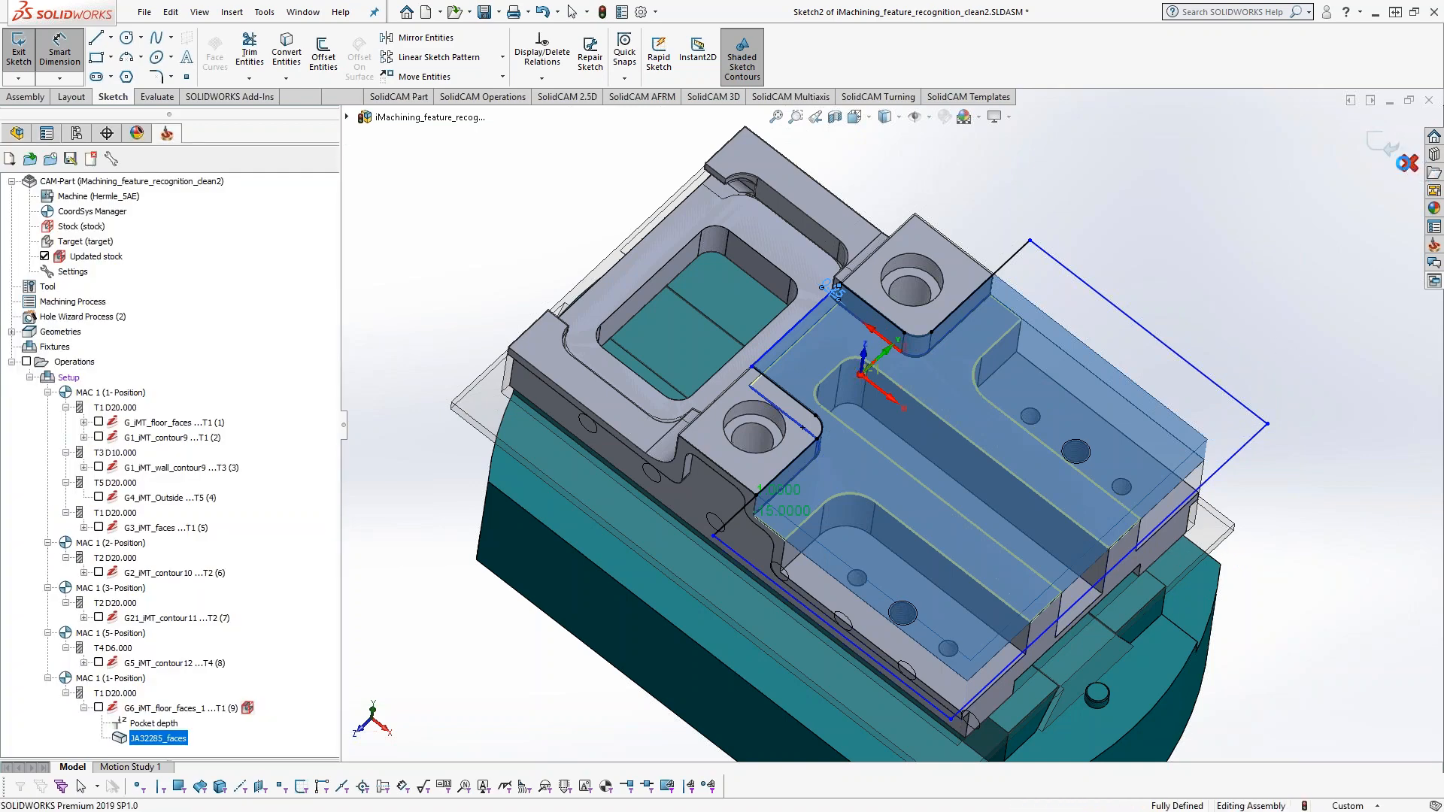
left_click(1409, 164)
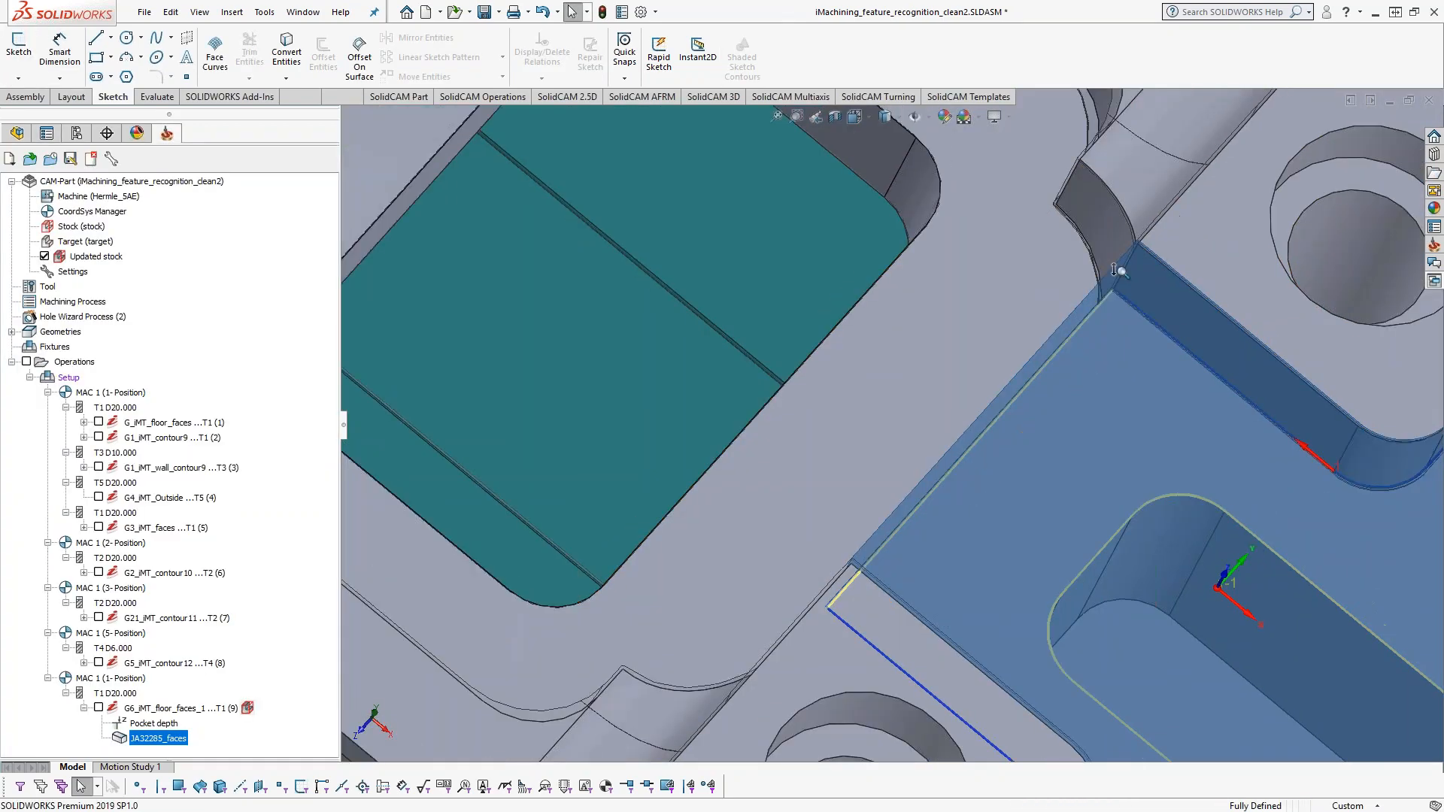
key("ctrl+7")
scroll(1121, 551, "down", 3)
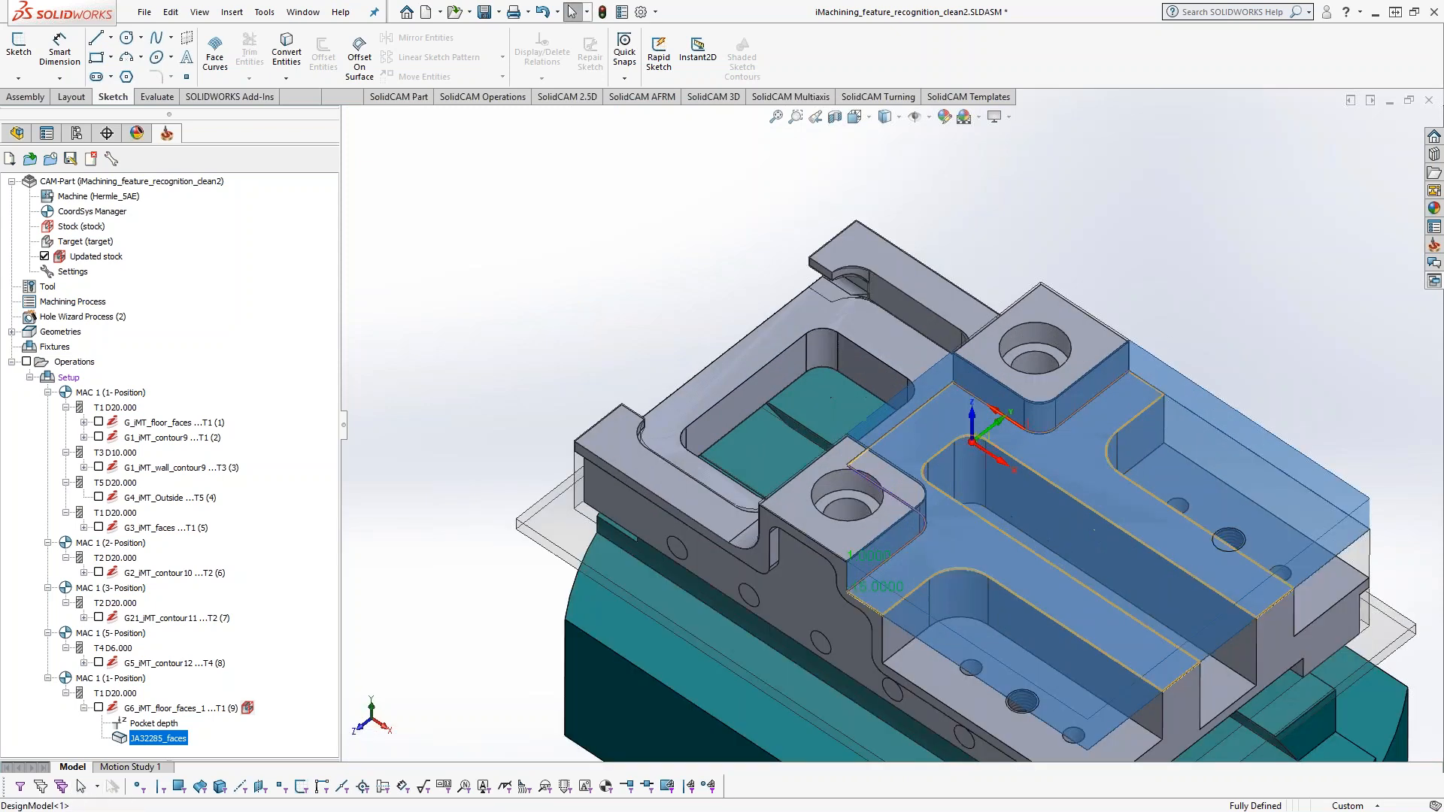
- Examine the faces geometry of the iMT_floor_faces_1 operation on the part, ending with the geometry hidden
left_click(84, 708)
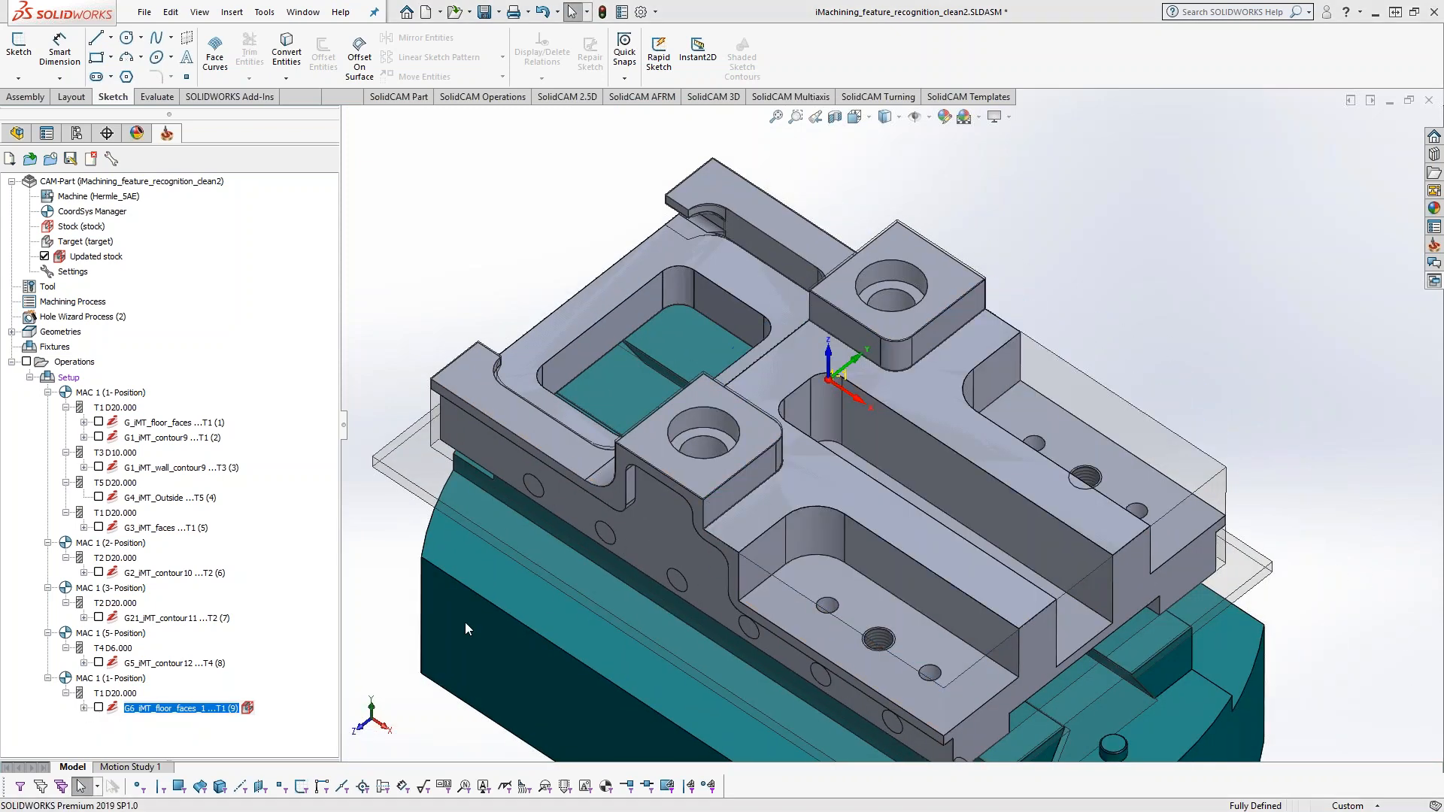
left_click(835, 509)
left_click(84, 708)
left_click(155, 739)
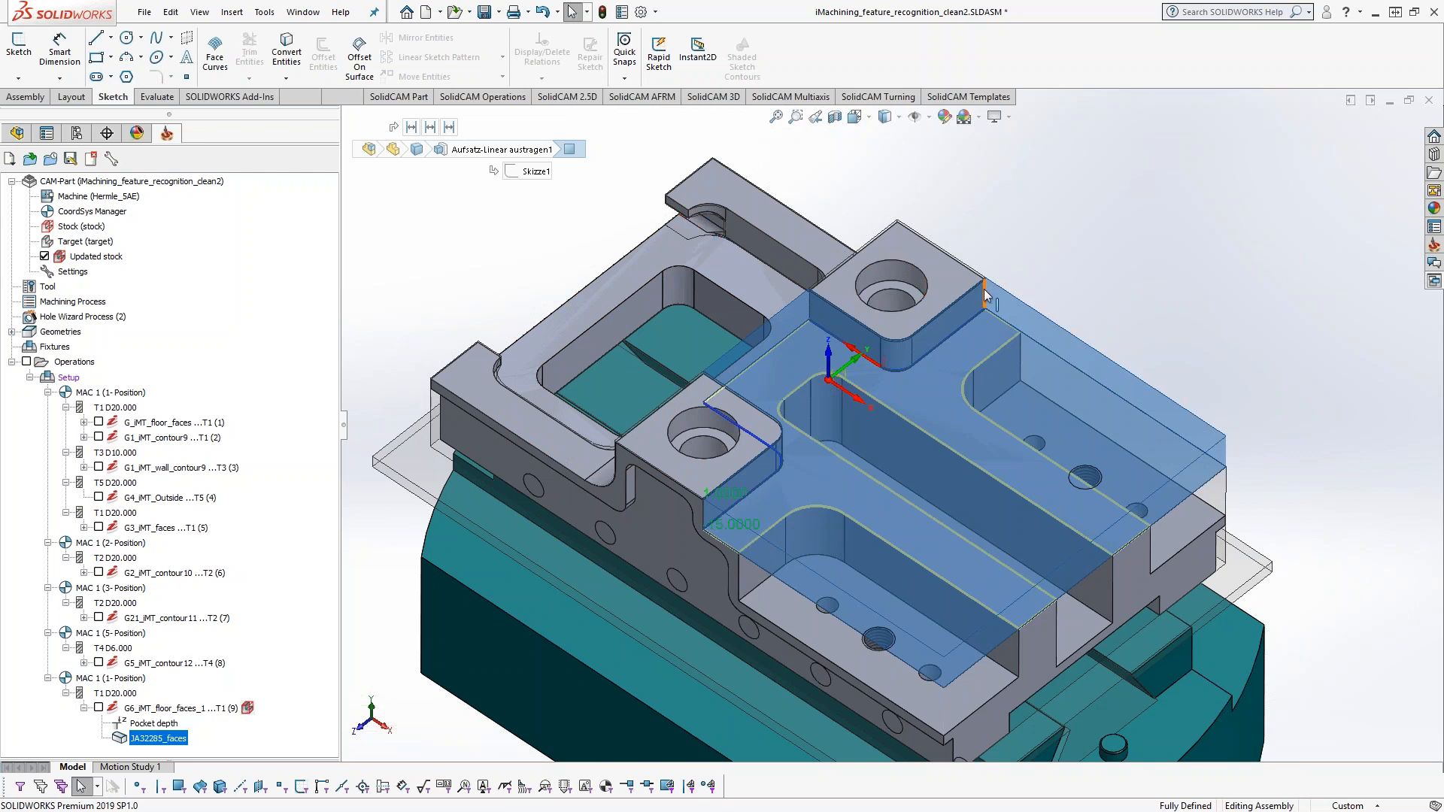
middle_click_drag(979, 312, 979, 285)
left_click(84, 708)
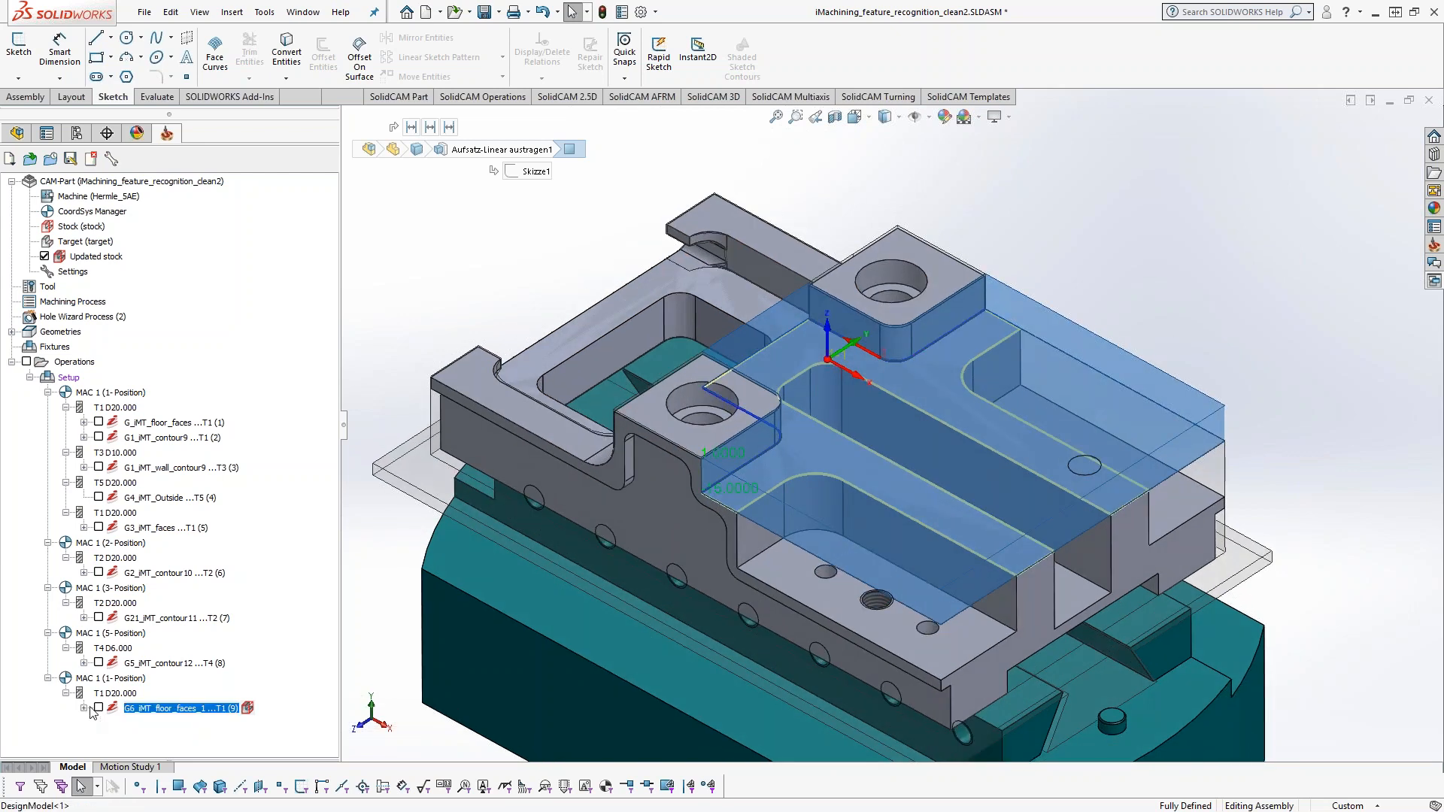
scroll(764, 580, "up", 1)
middle_click_drag(764, 581, 709, 579, "ctrl")
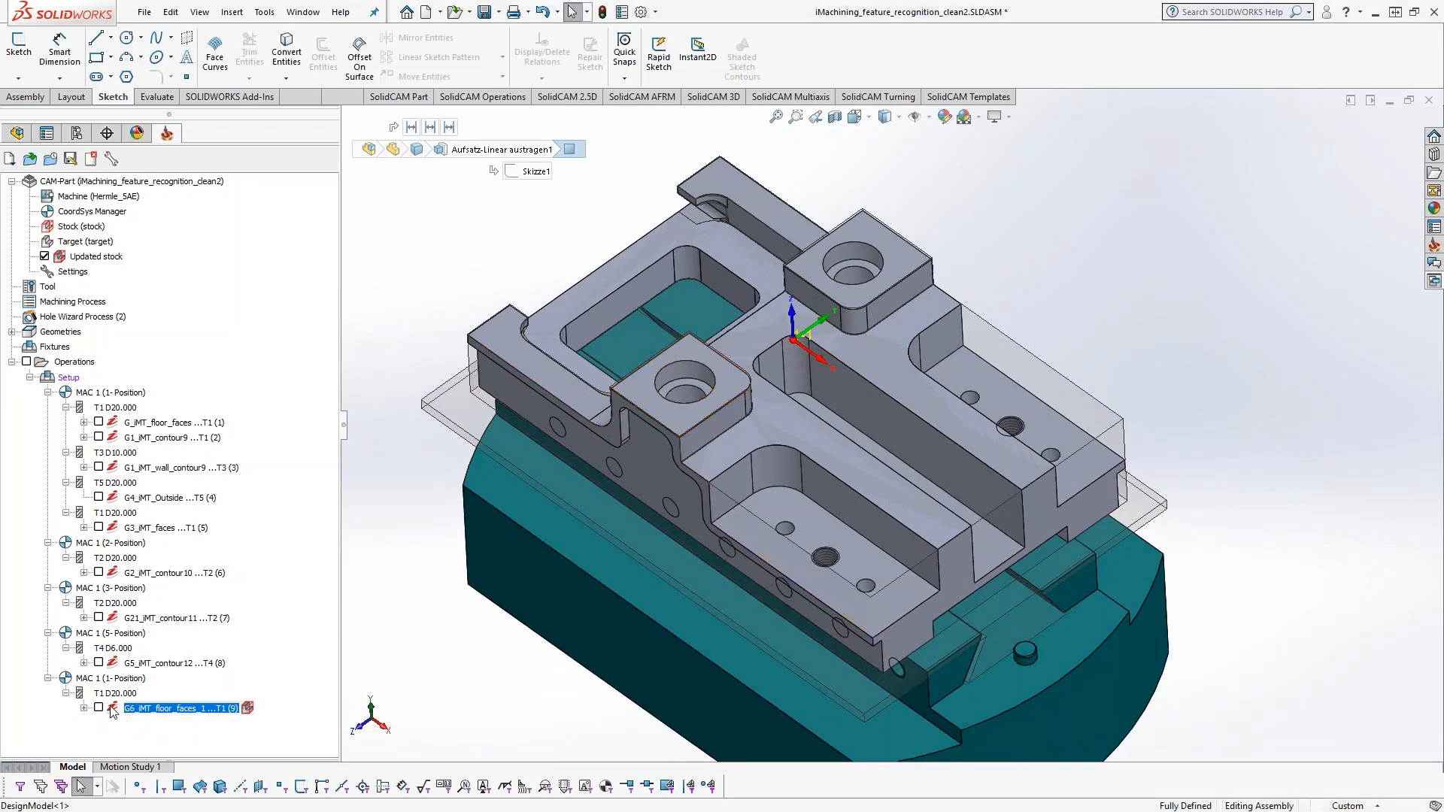
- Reuse the iMT_floor_faces_1 operation as a template on both boss top faces and the two lower floor faces with holes, and examine its toolpath
mouse_move(116, 715)
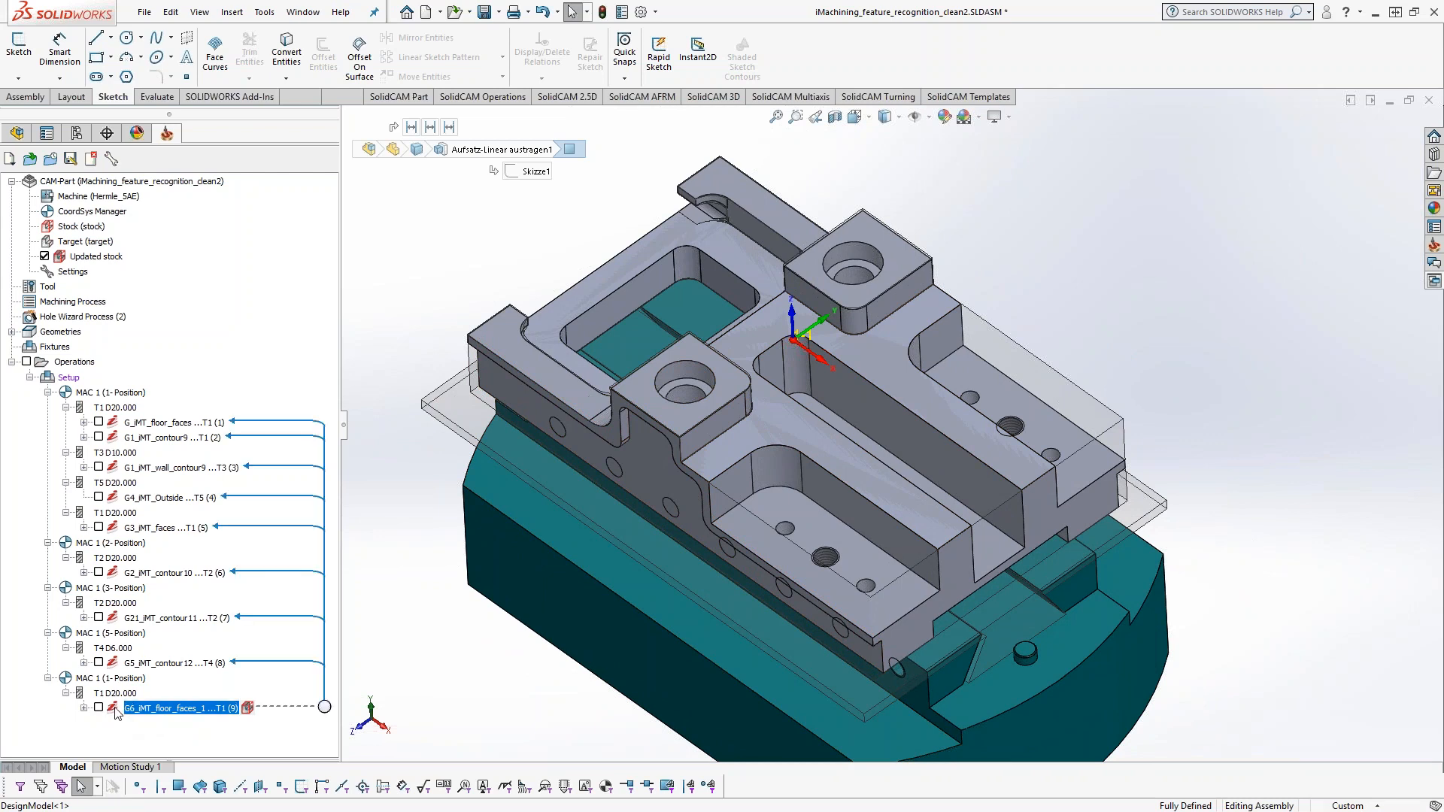
left_click_drag(115, 714, 220, 695)
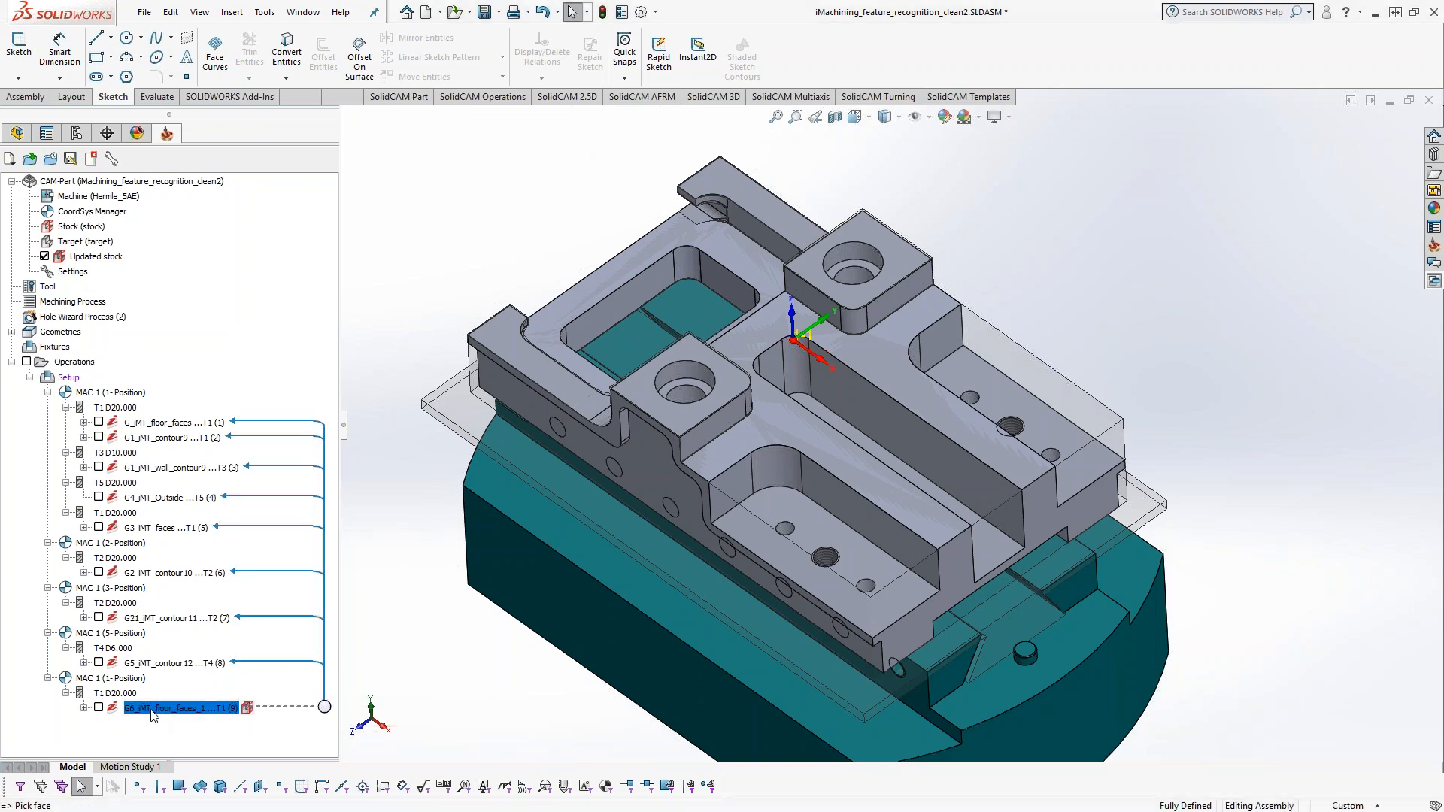
left_click_drag(151, 714, 450, 599)
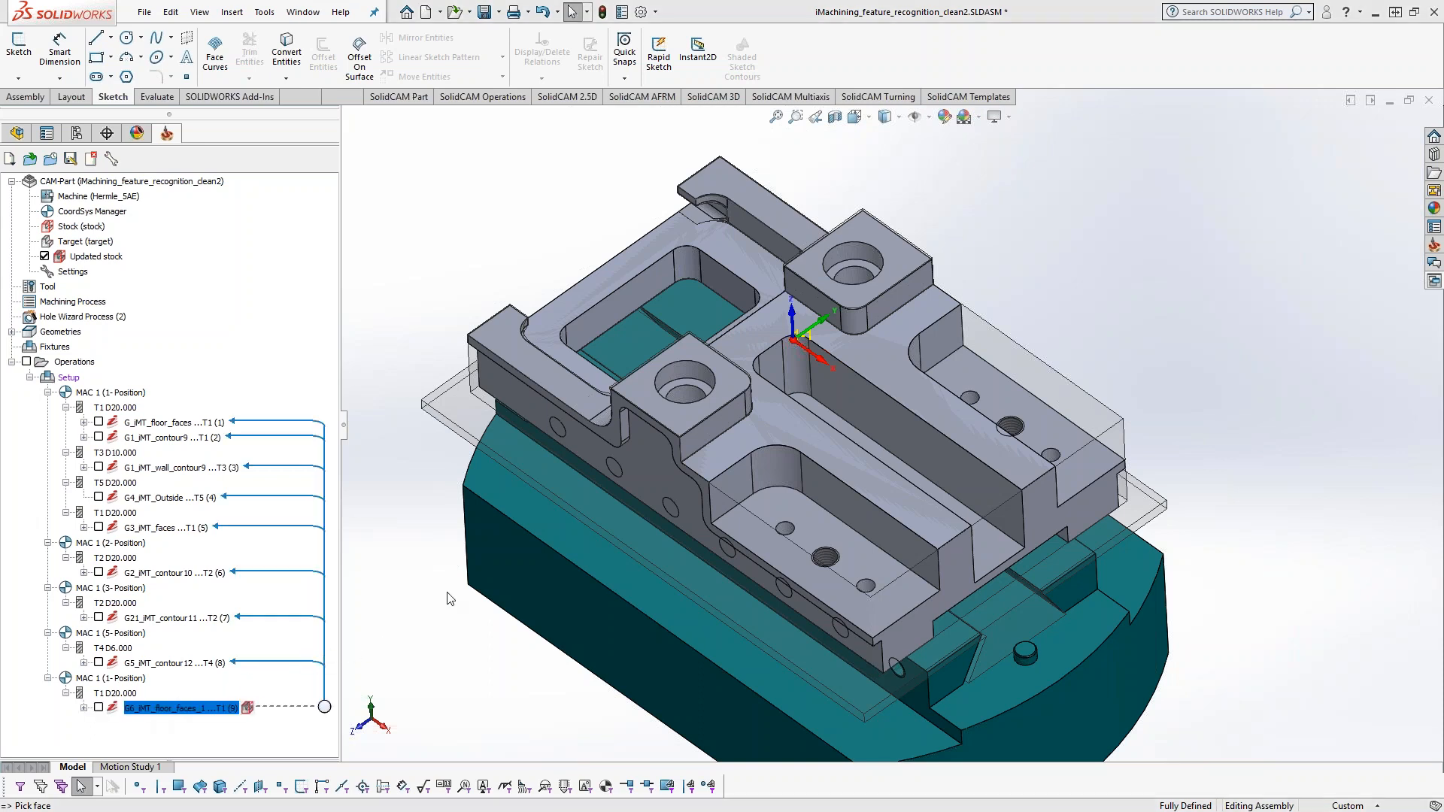
left_click(686, 420)
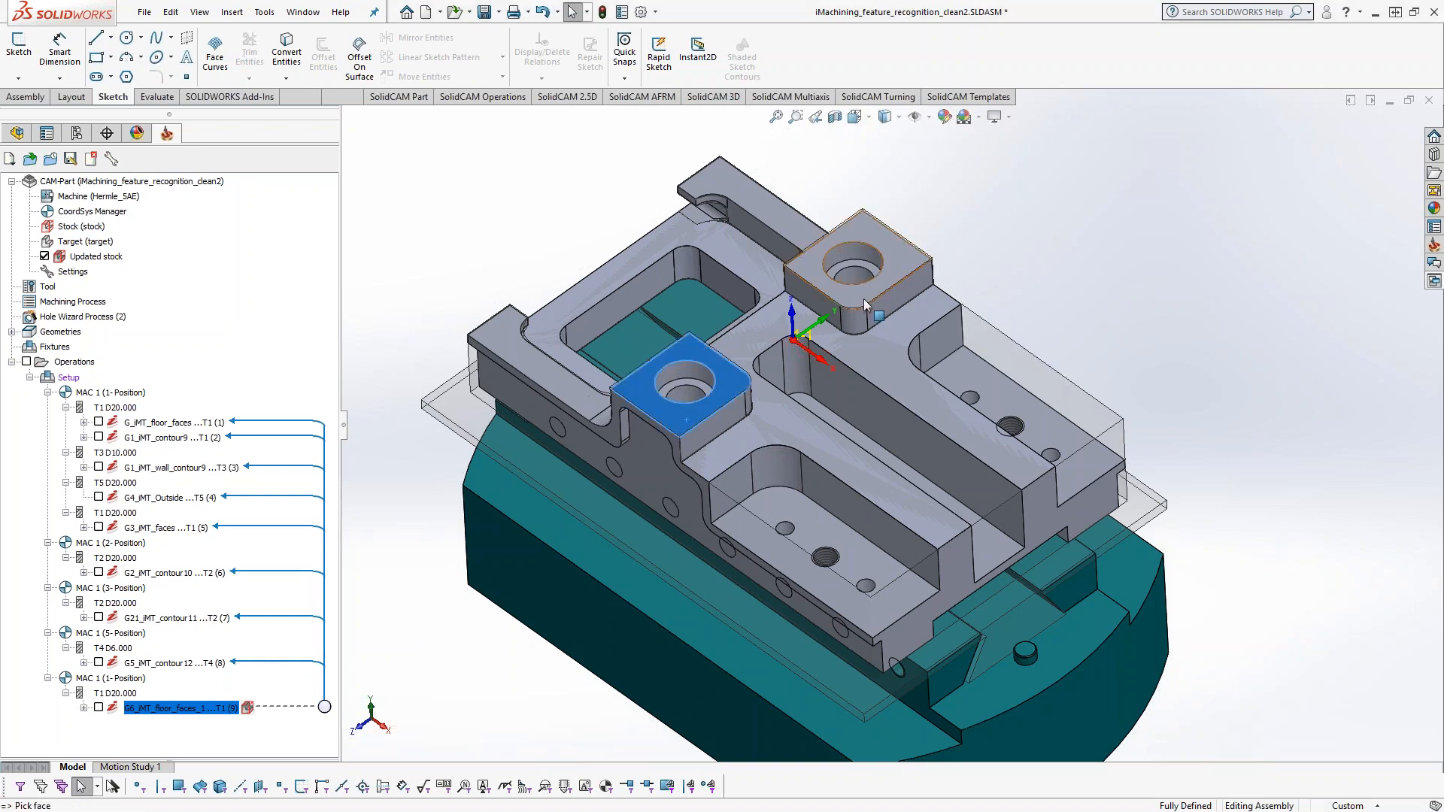
left_click(807, 519)
left_click(991, 391)
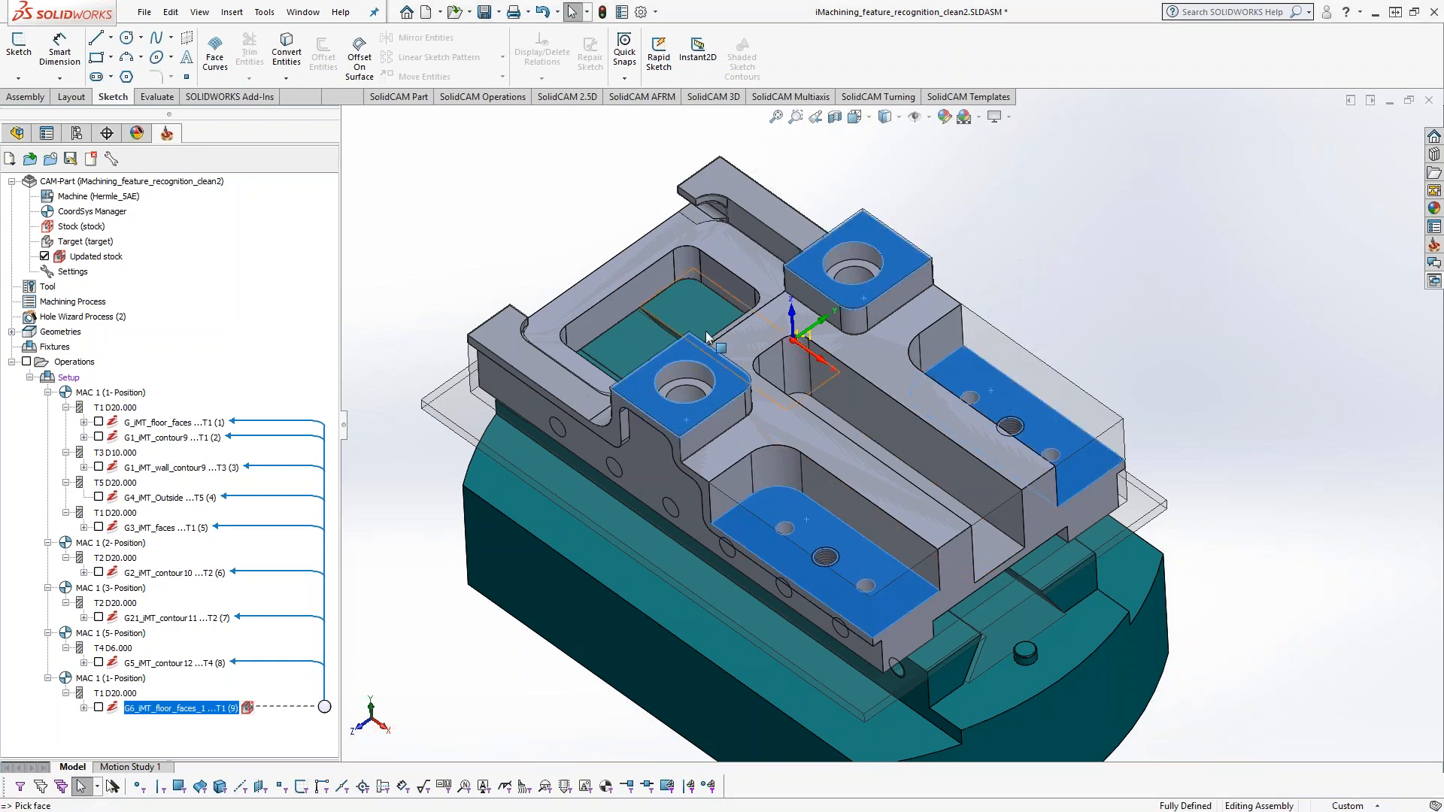
key("f")
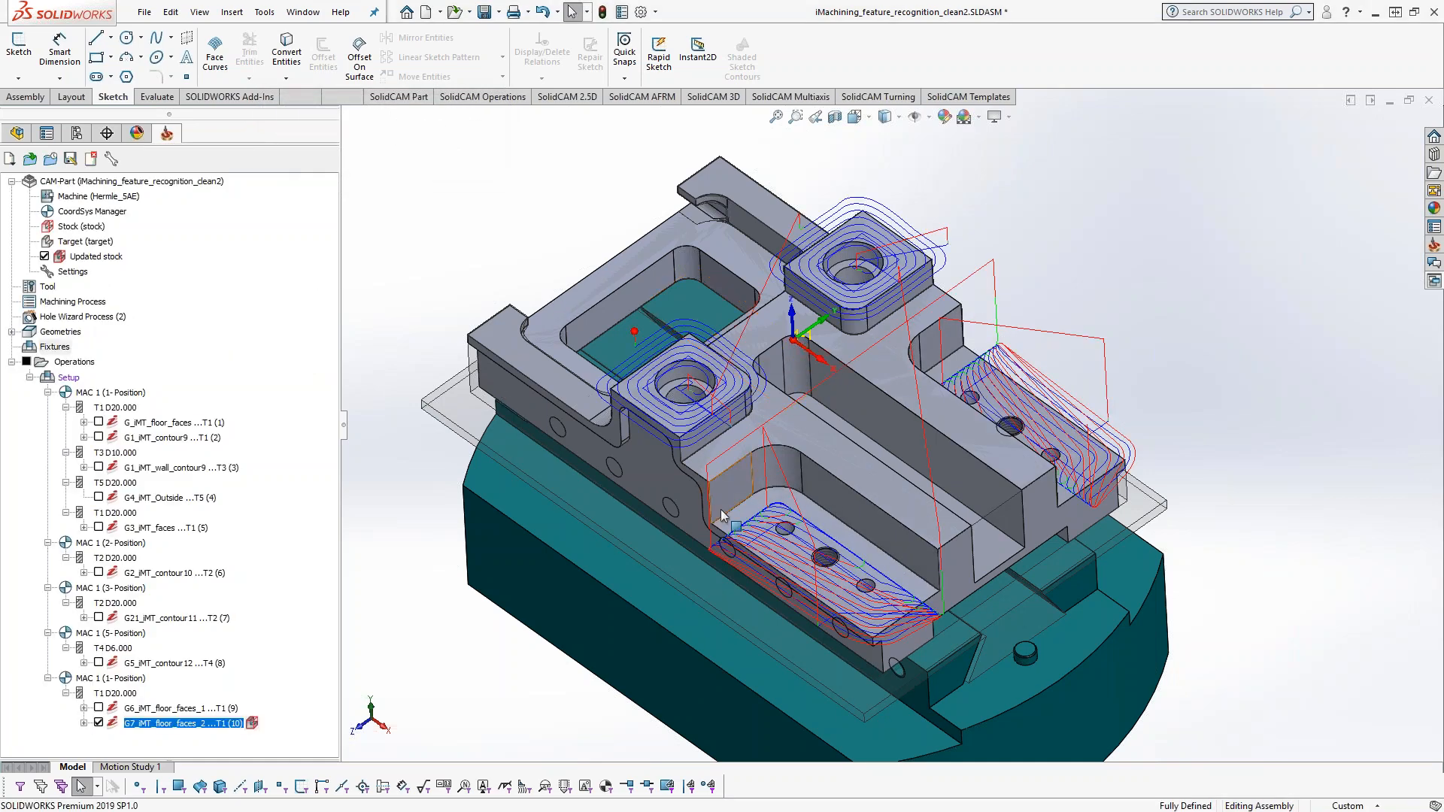
middle_click_drag(703, 348, 930, 519)
scroll(930, 519, "down", 2)
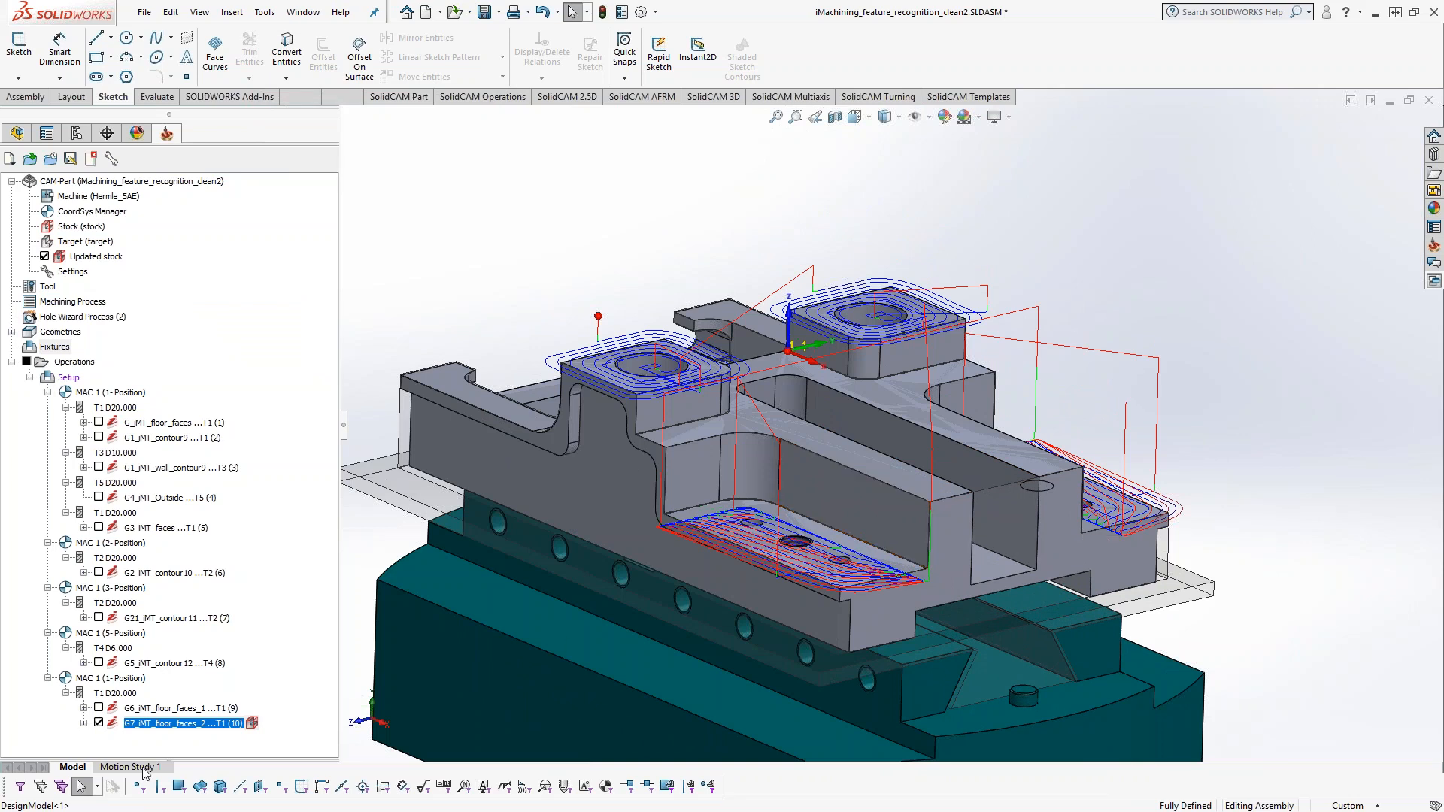
- Examine the faces geometry of the iMT_floor_faces_2 operation on the part, first with its toolpath shown and then with it hidden
left_click(84, 723)
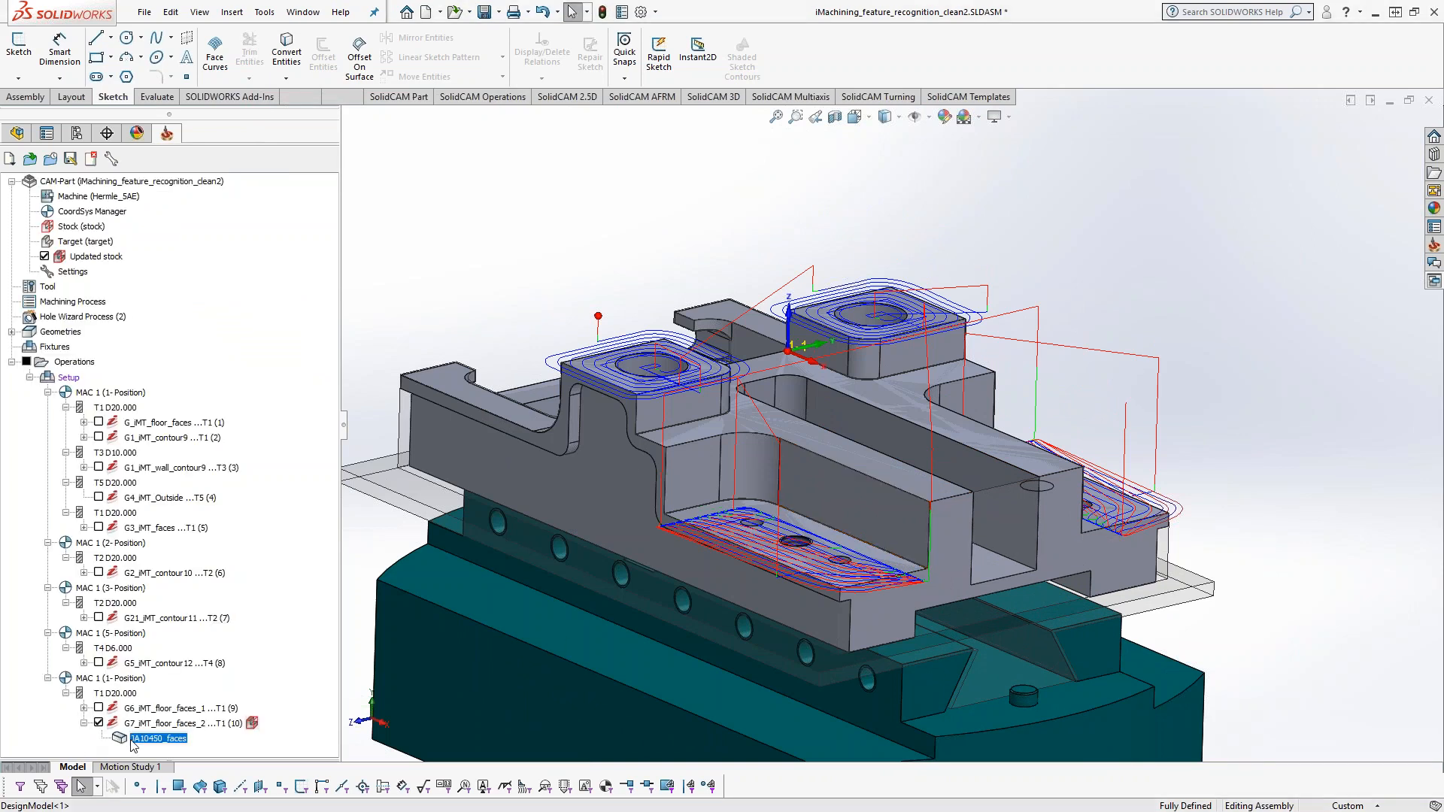
left_click(157, 739)
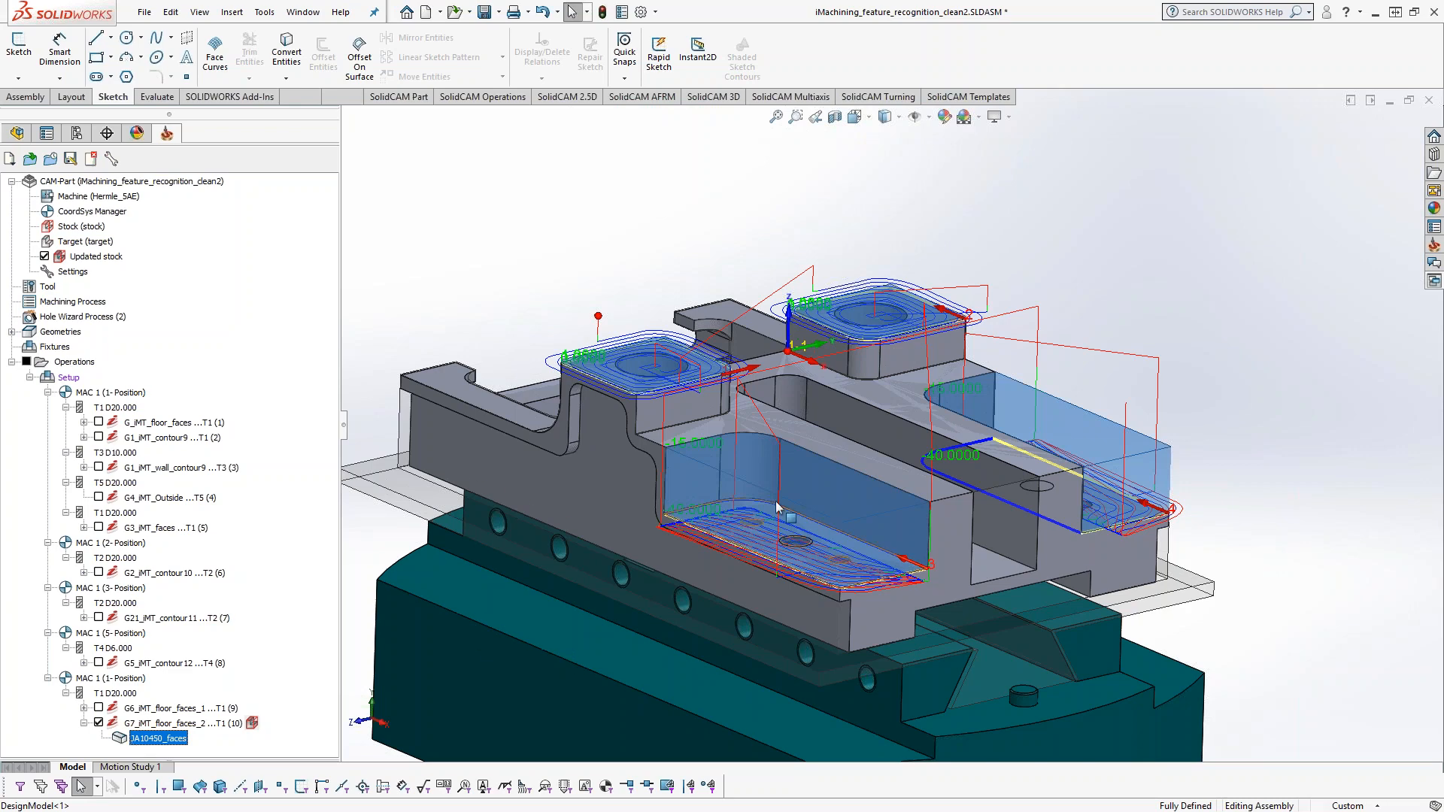
scroll(833, 472, "down", 5)
middle_click_drag(803, 489, 798, 468)
key("z")
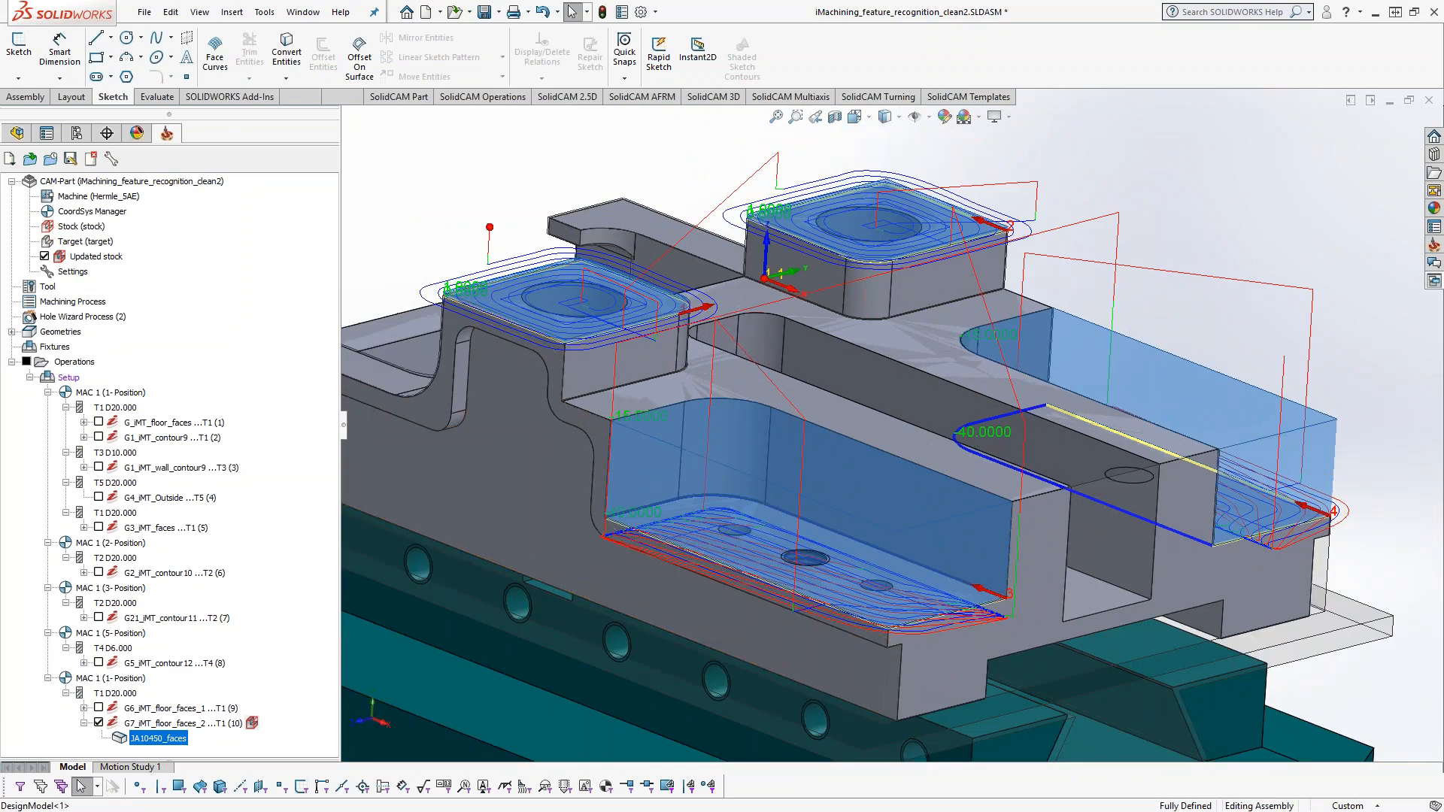
left_click(100, 722)
left_click(100, 723)
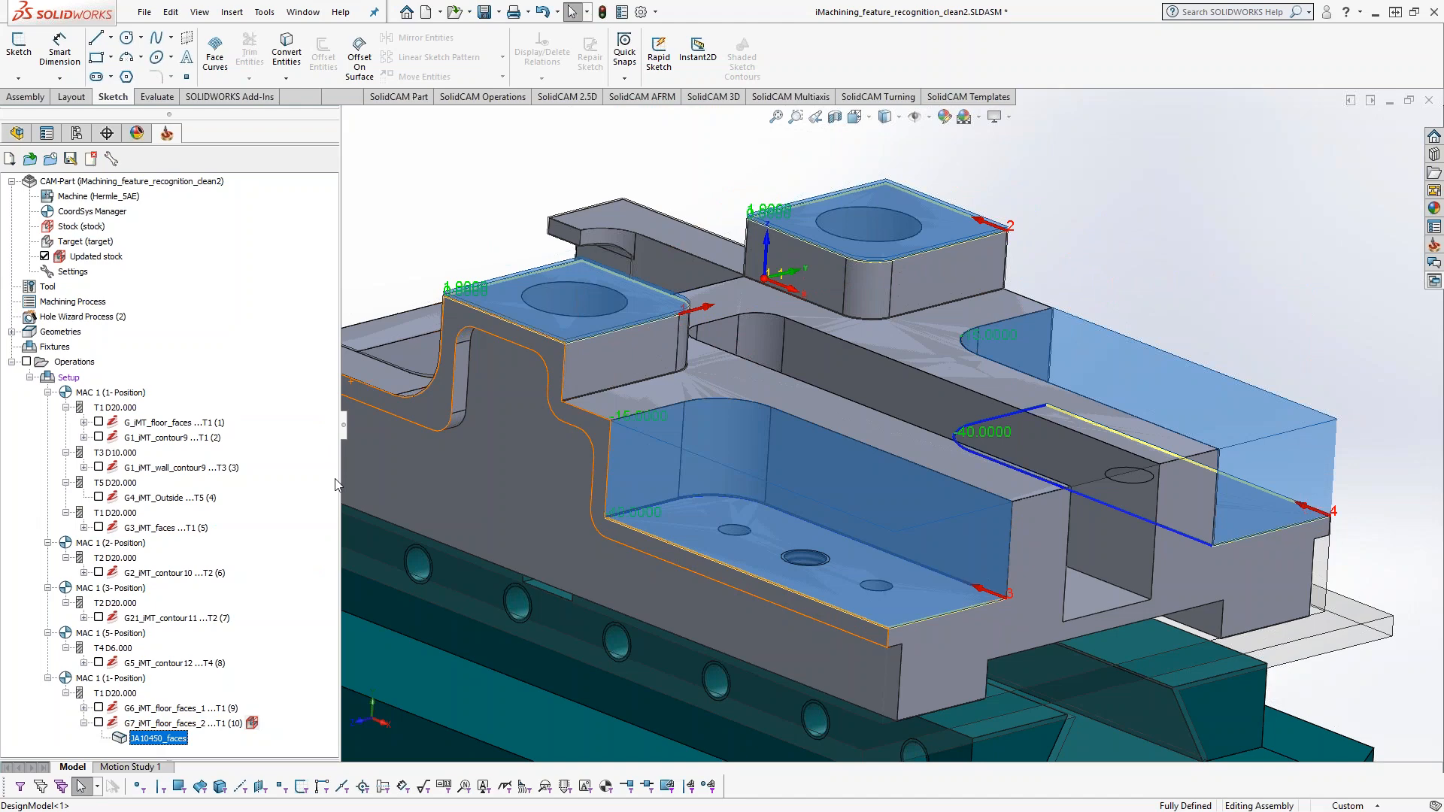
middle_click_drag(490, 458, 461, 446)
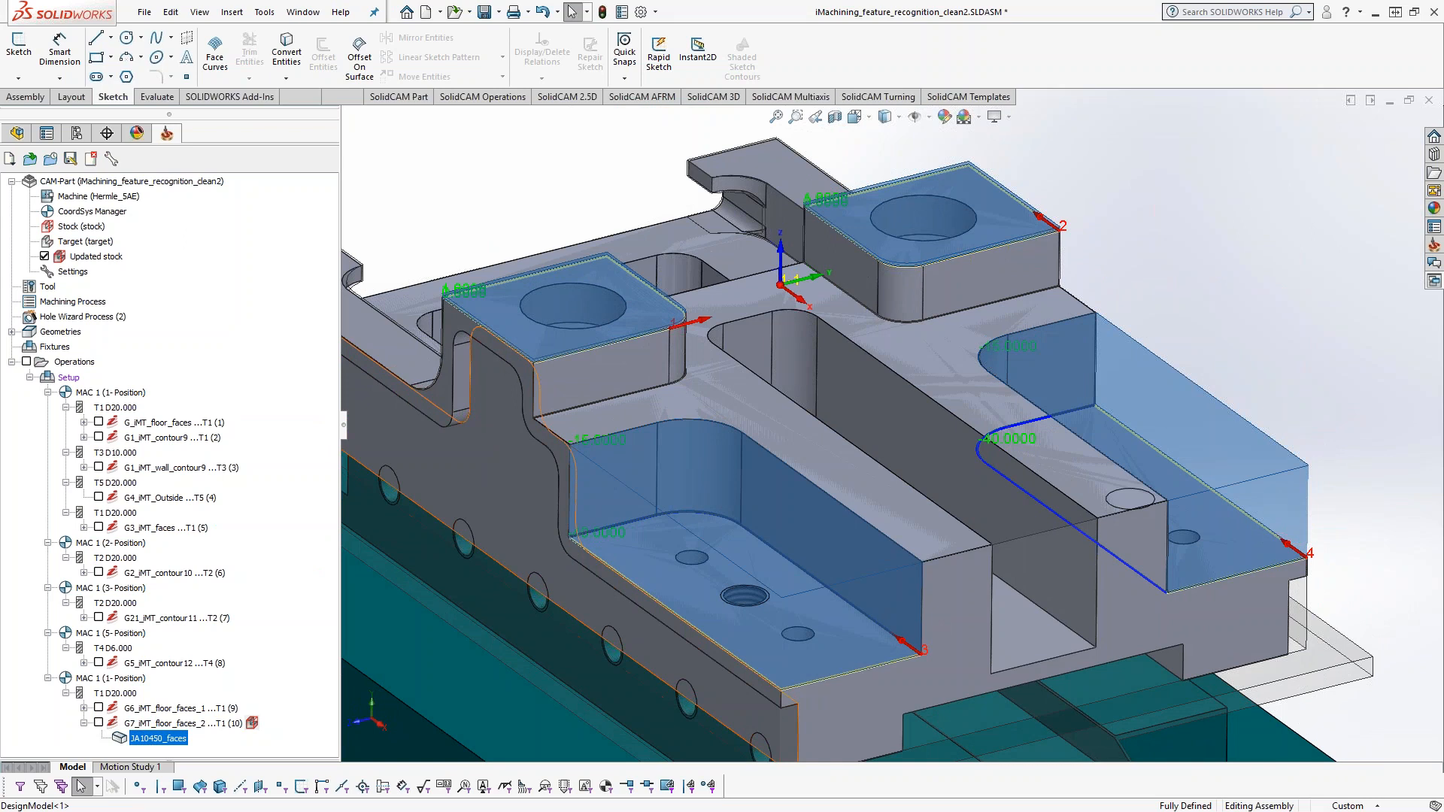
scroll(845, 423, "up", 4)
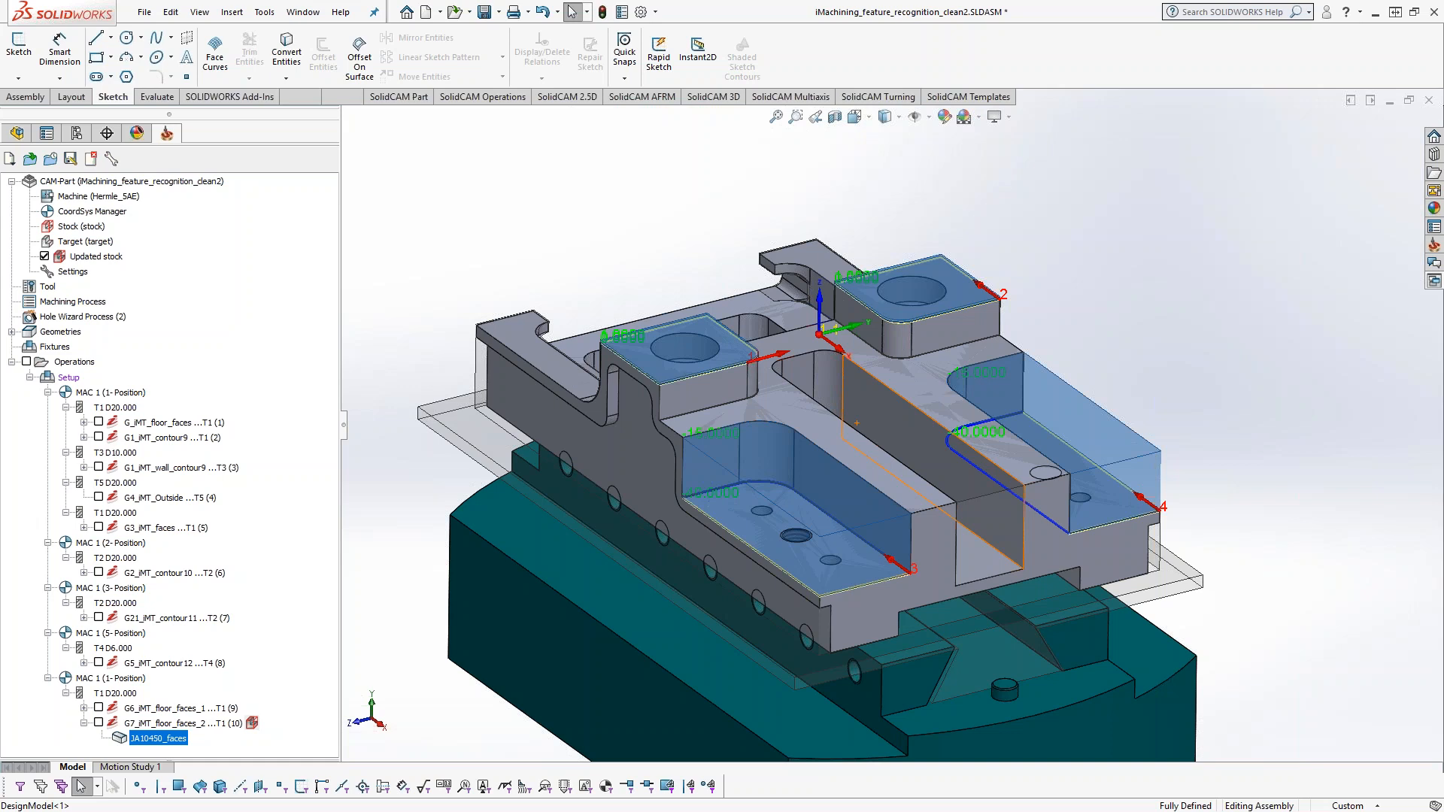
- Open the first iMT_floor_faces operation, look through its available iMachining technology types, and close it without changes
left_click(173, 422)
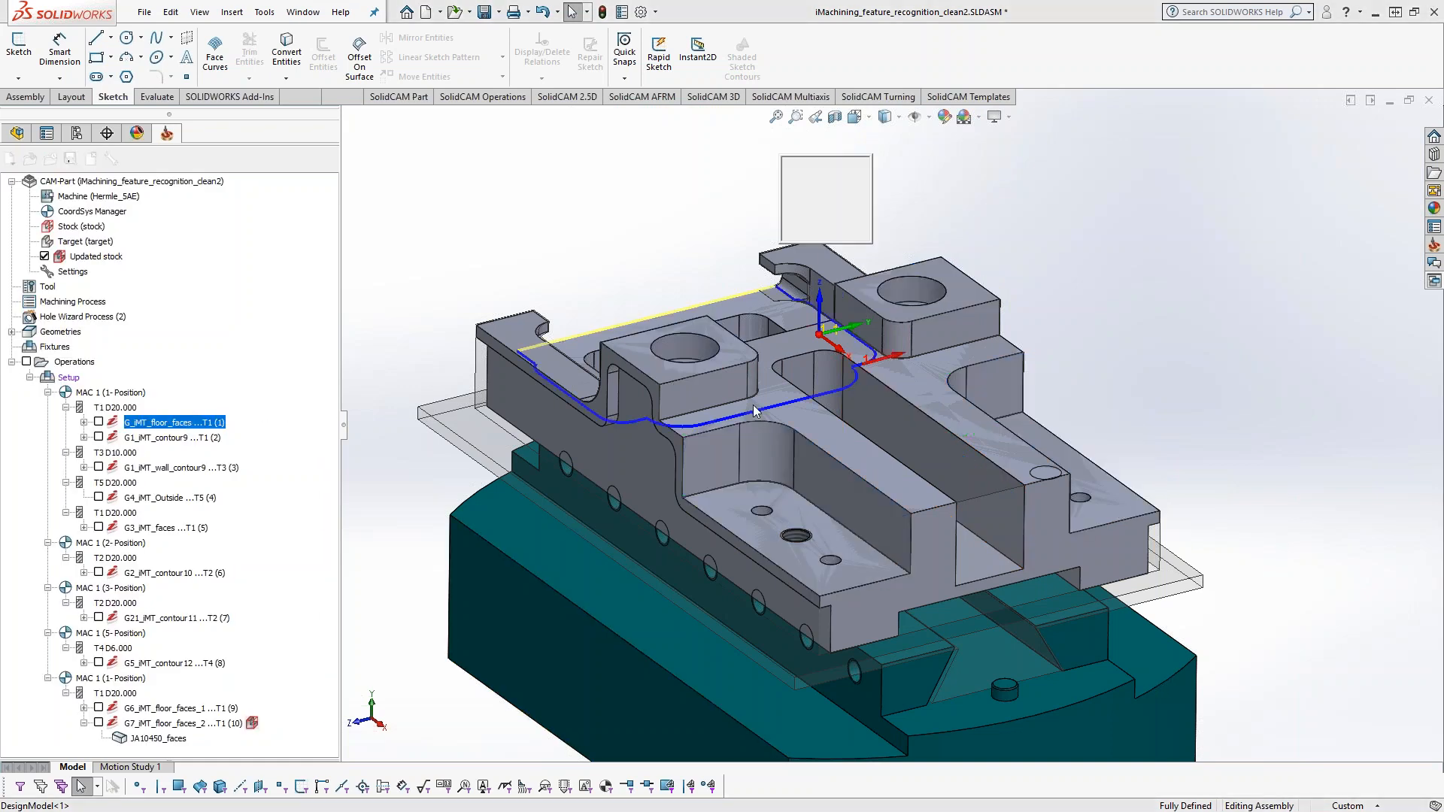
left_click(980, 245)
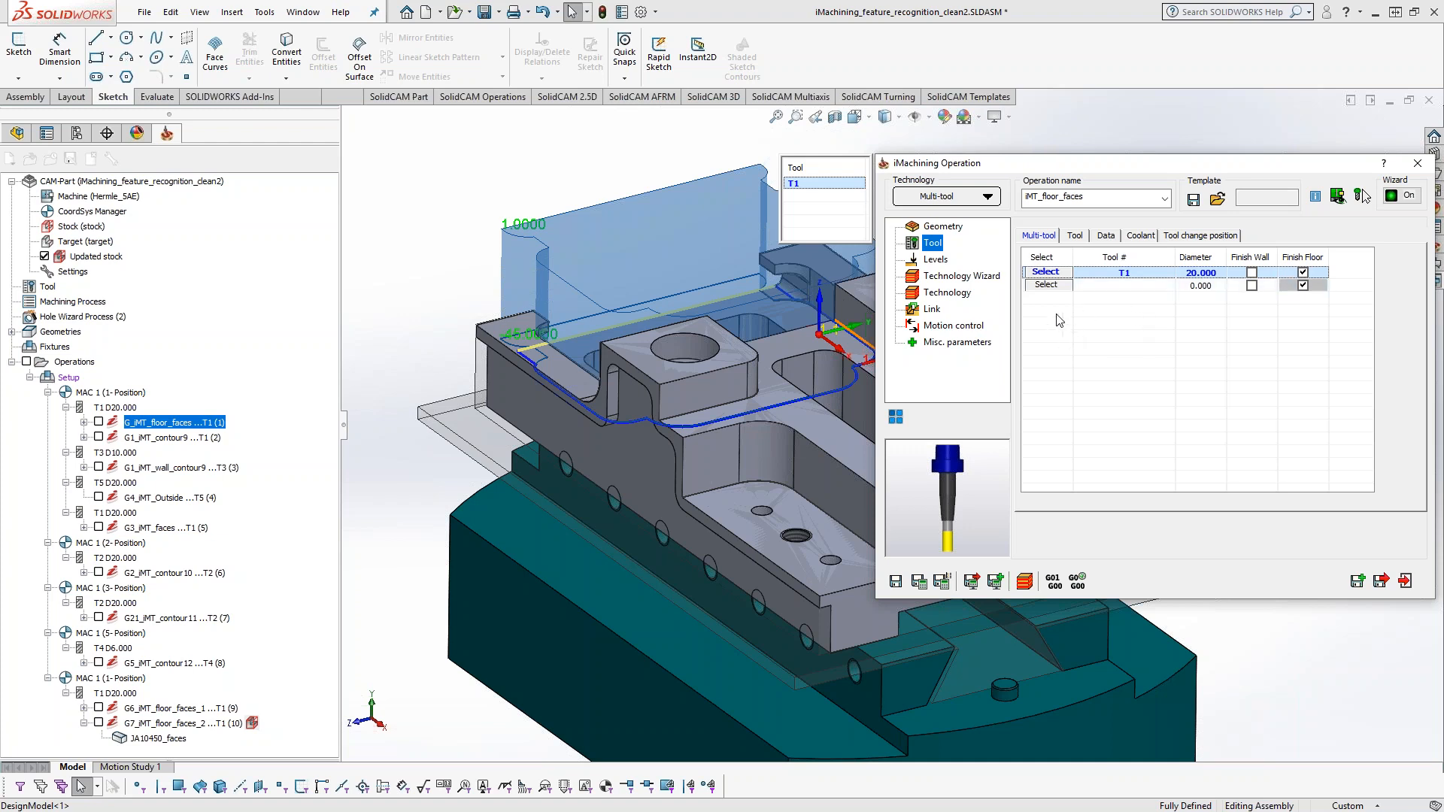
left_click(994, 200)
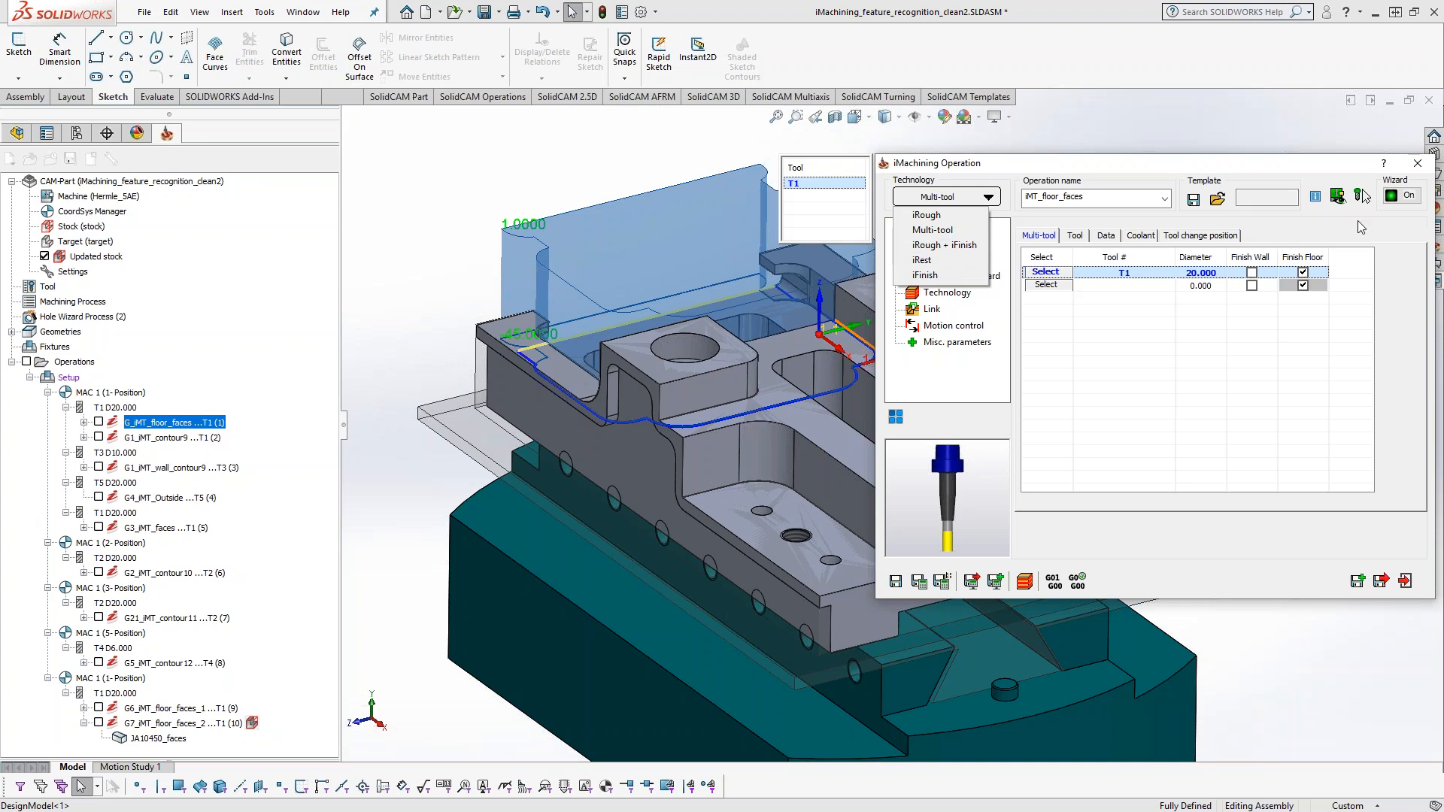
left_click(1014, 209)
left_click(988, 197)
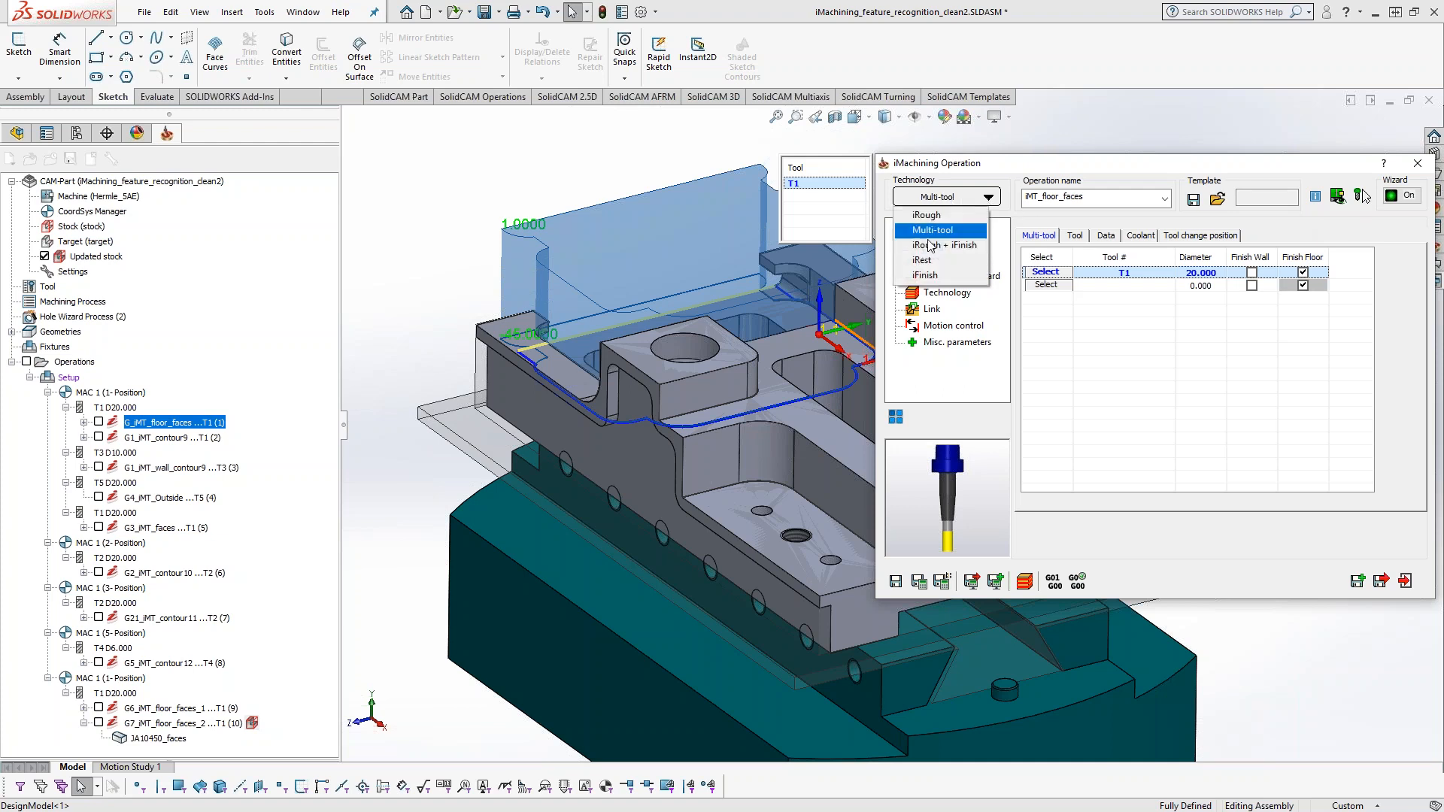
left_click(1410, 180)
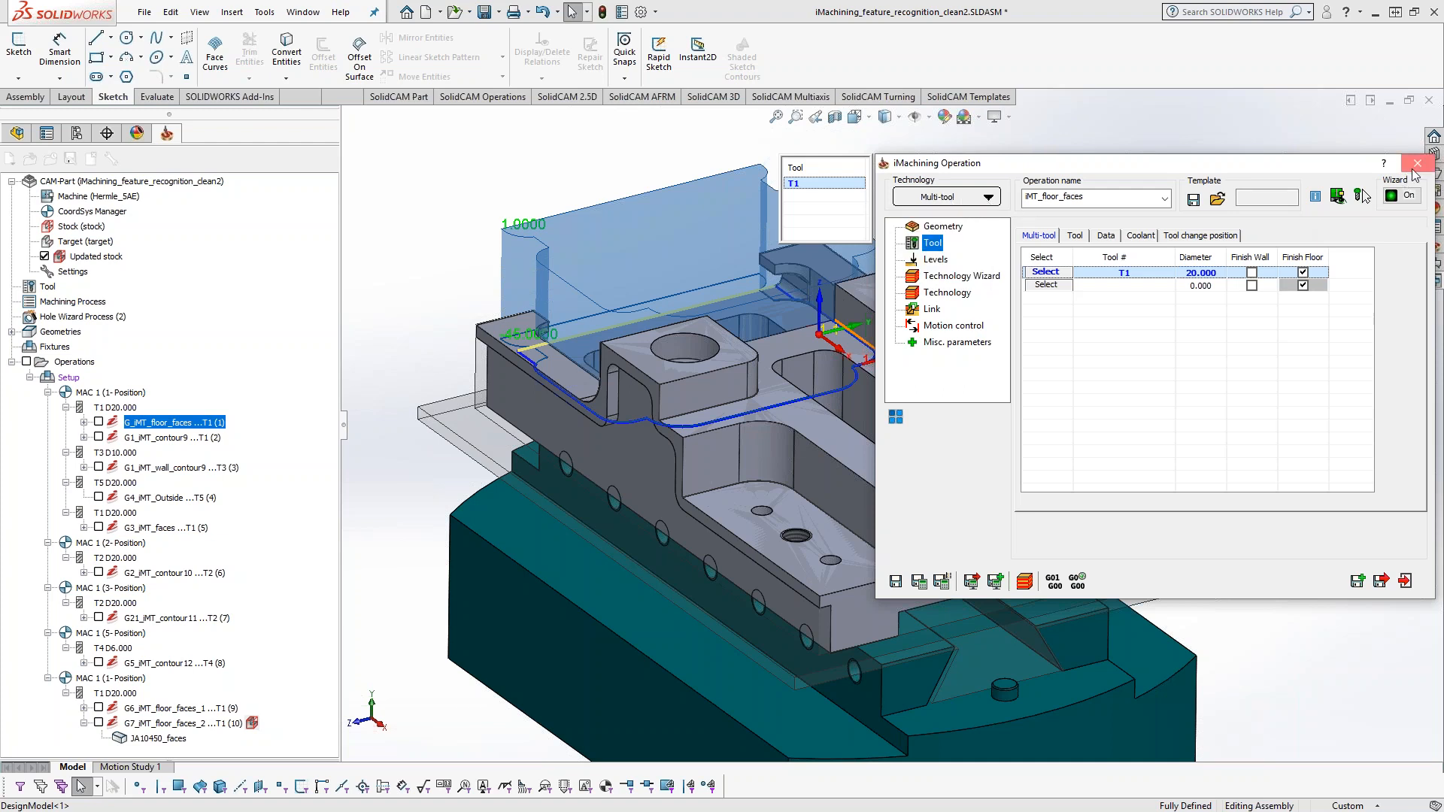
left_click(1416, 163)
- Reopen the first iMT_floor_faces operation and examine its technology parameters and the pre-drilling options of its link settings
left_click_drag(129, 723, 208, 430)
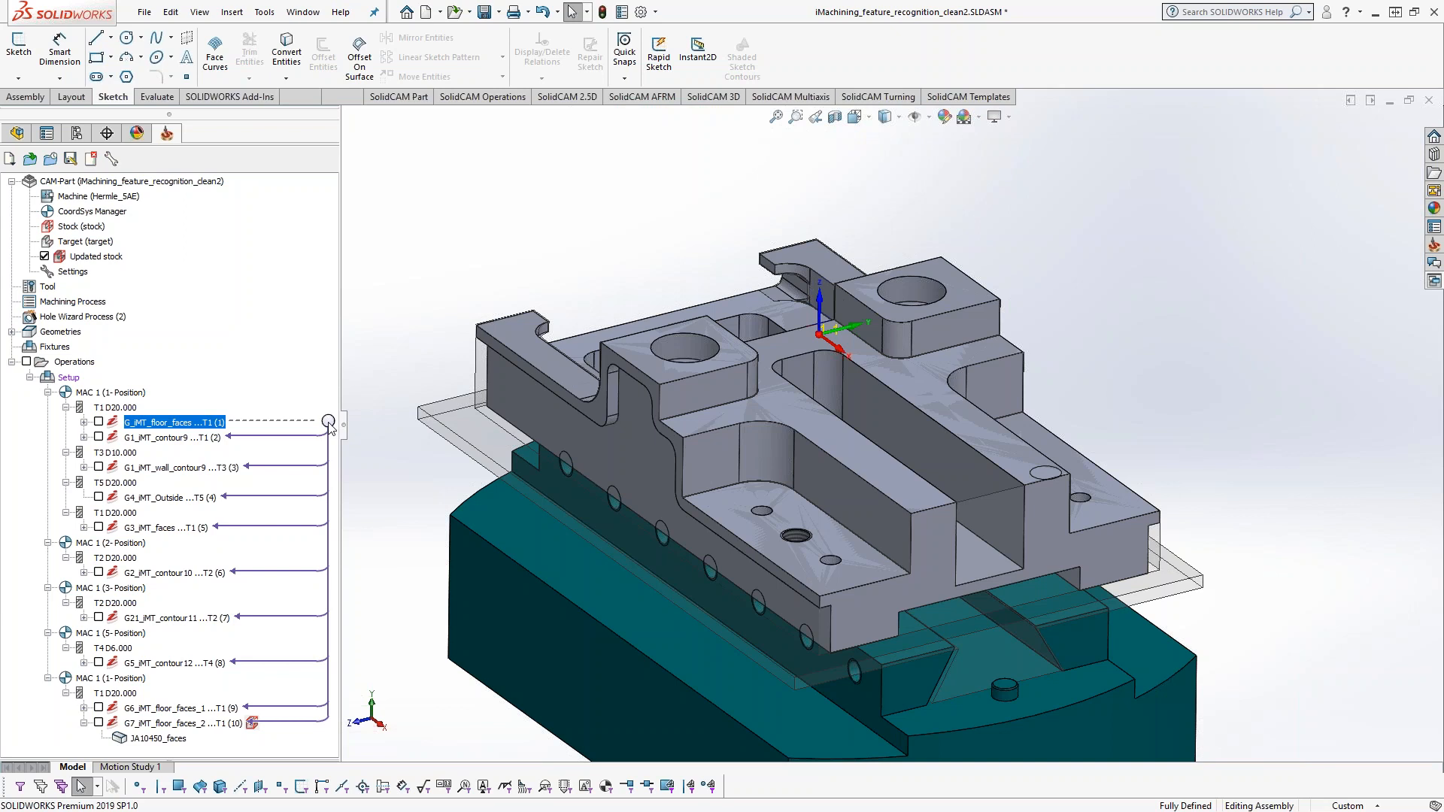
left_click(207, 529)
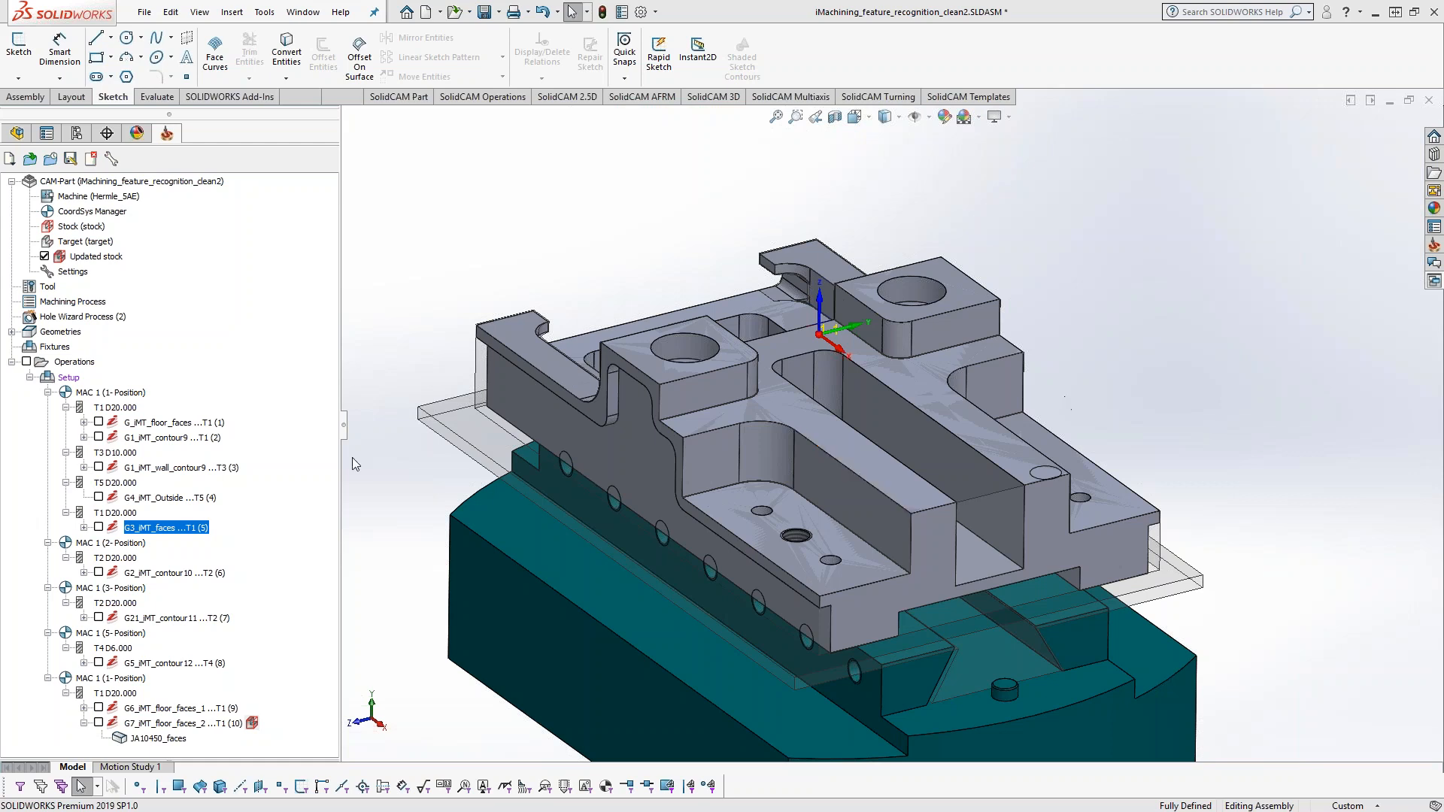
left_click(181, 423)
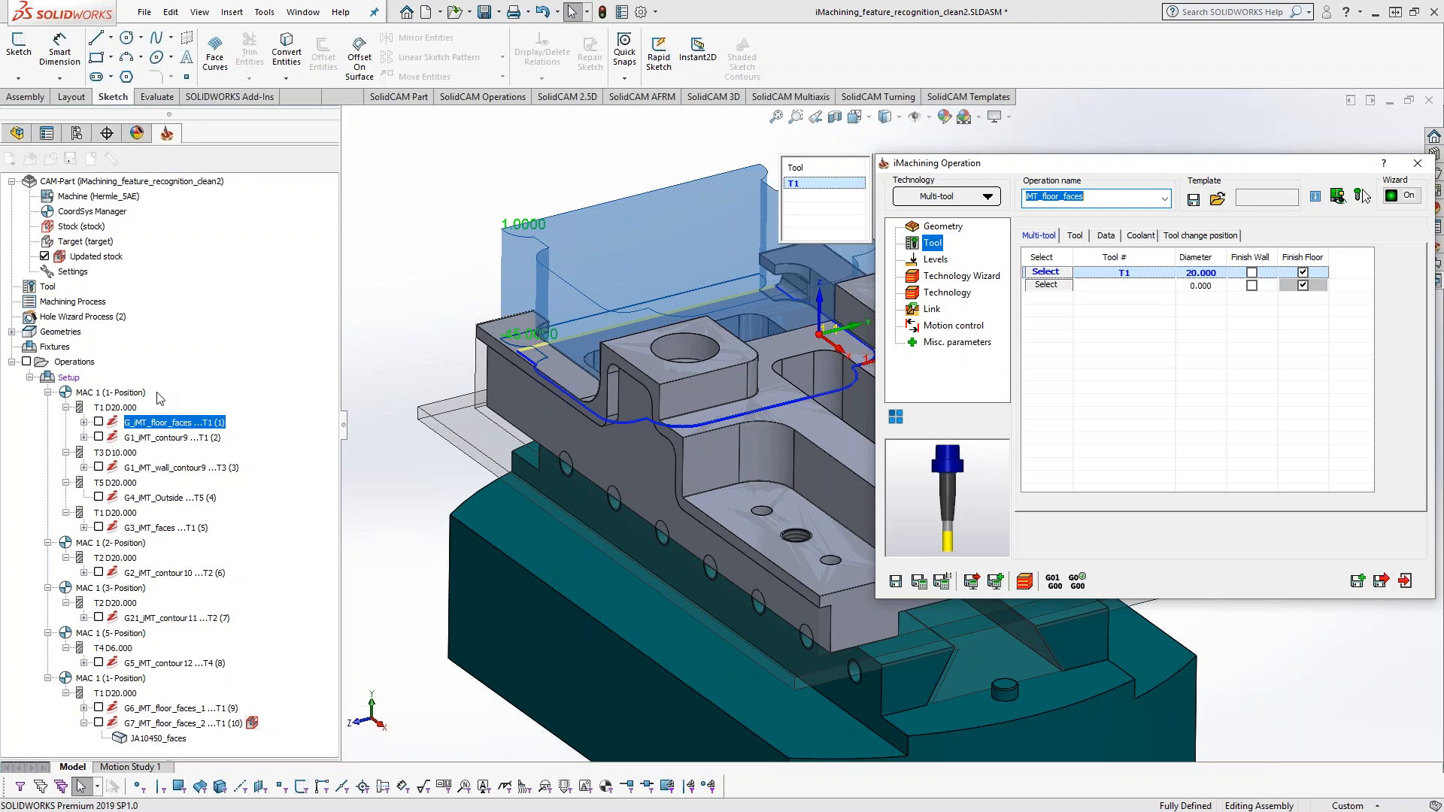
left_click(917, 295)
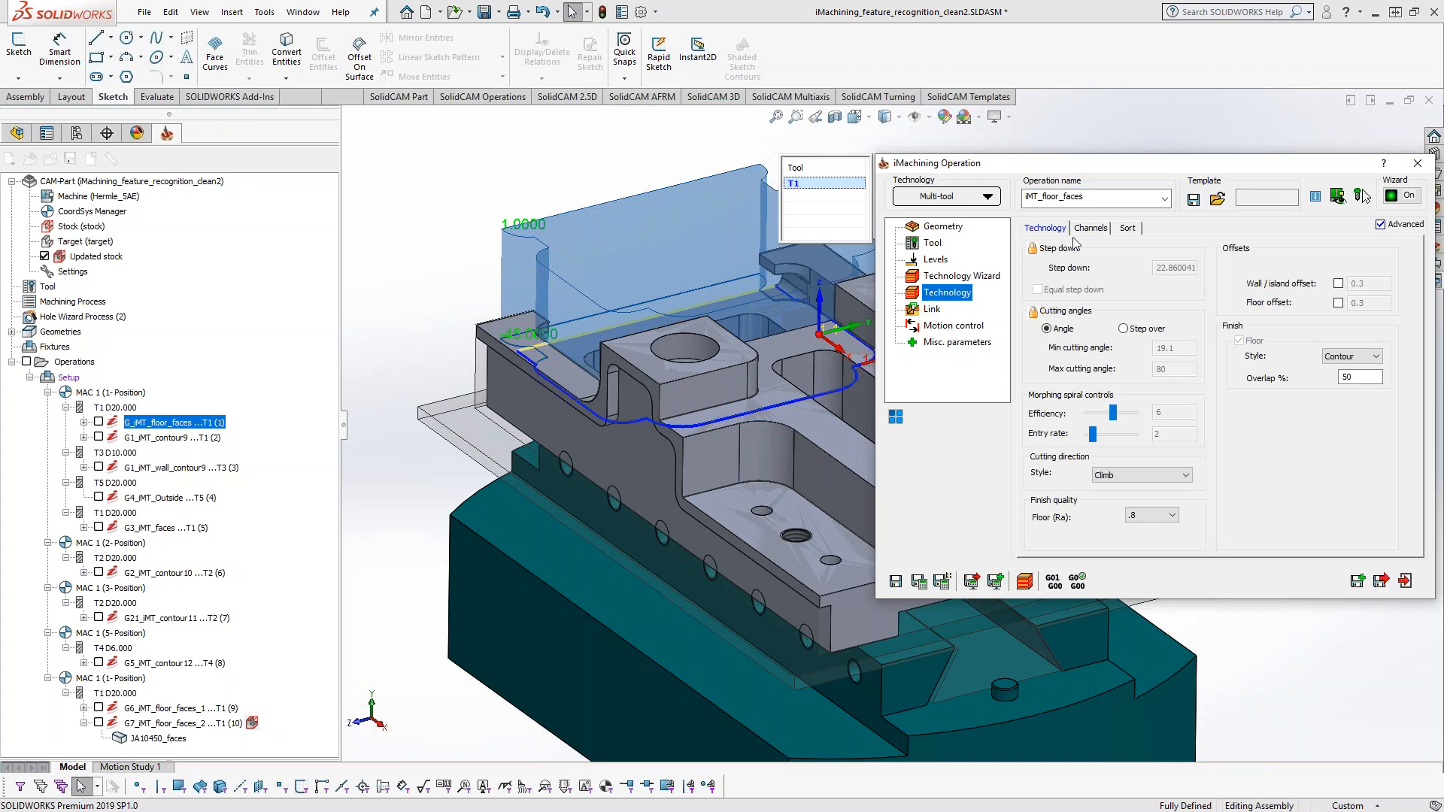
left_click(933, 309)
left_click(1078, 228)
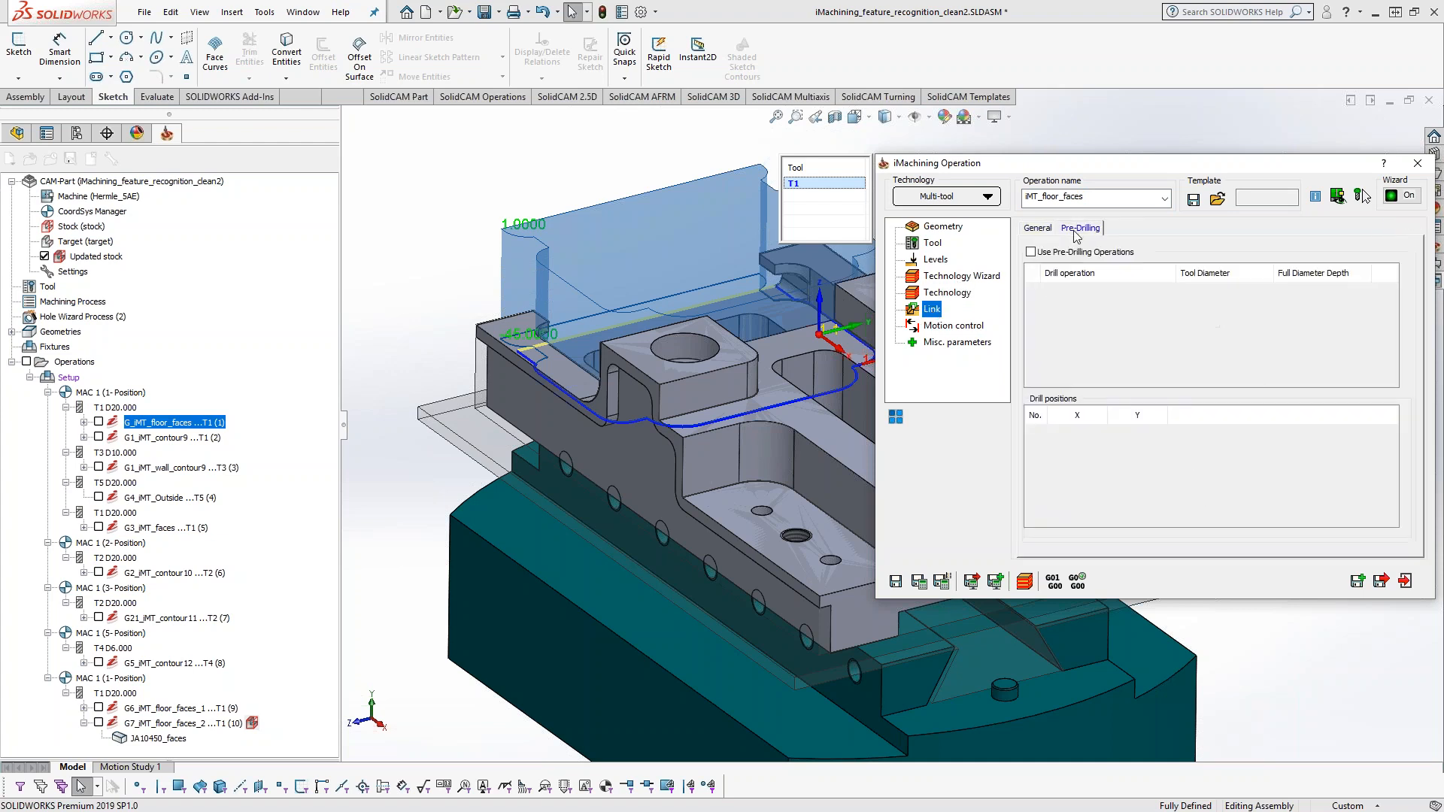